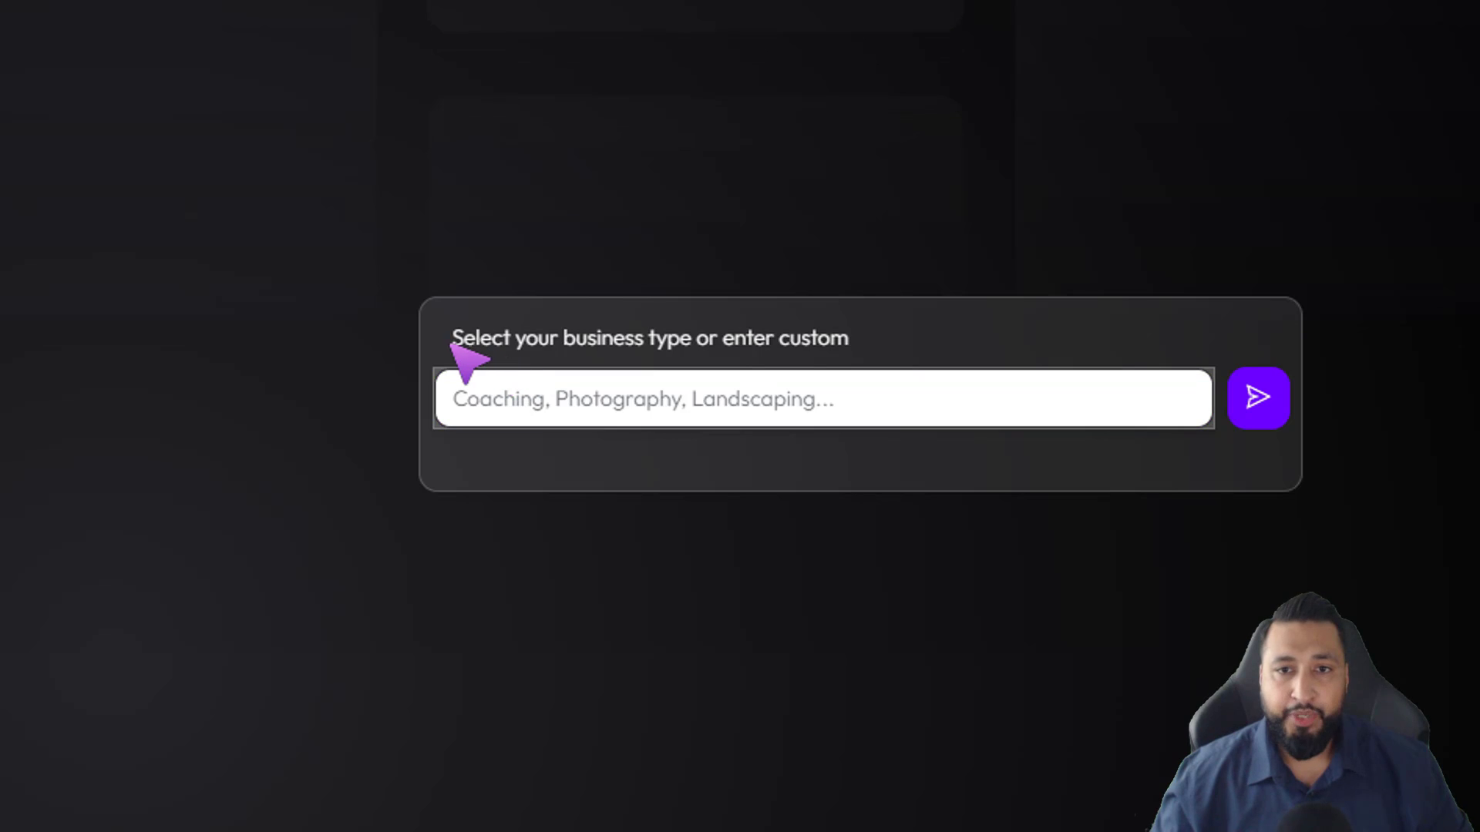
# - Choose Accounting from the list of business types and submit it
pyautogui.moveTo(452, 344); pyautogui.dragTo(676, 344)
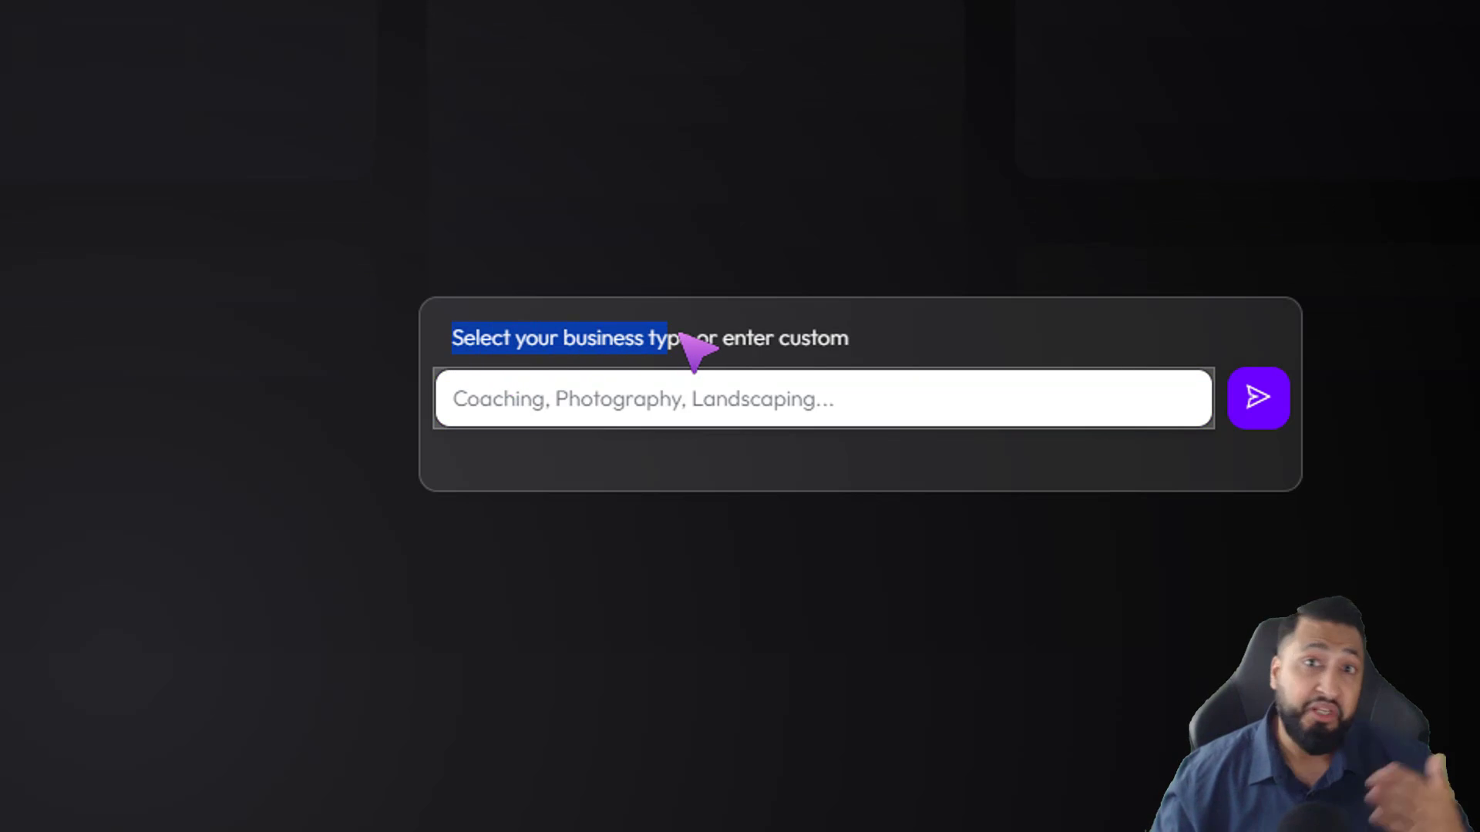
pyautogui.click(677, 393)
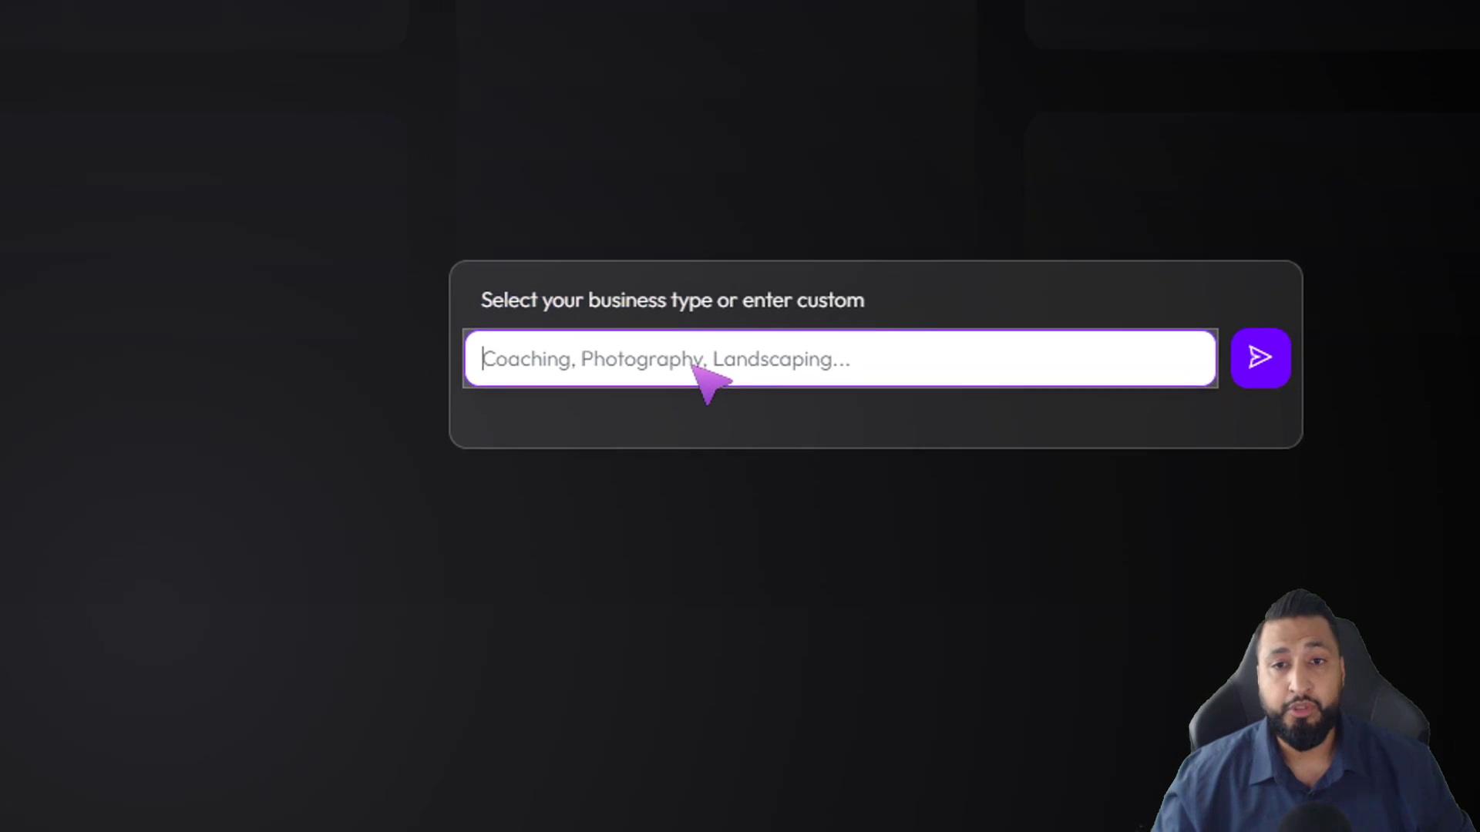
pyautogui.click(693, 367)
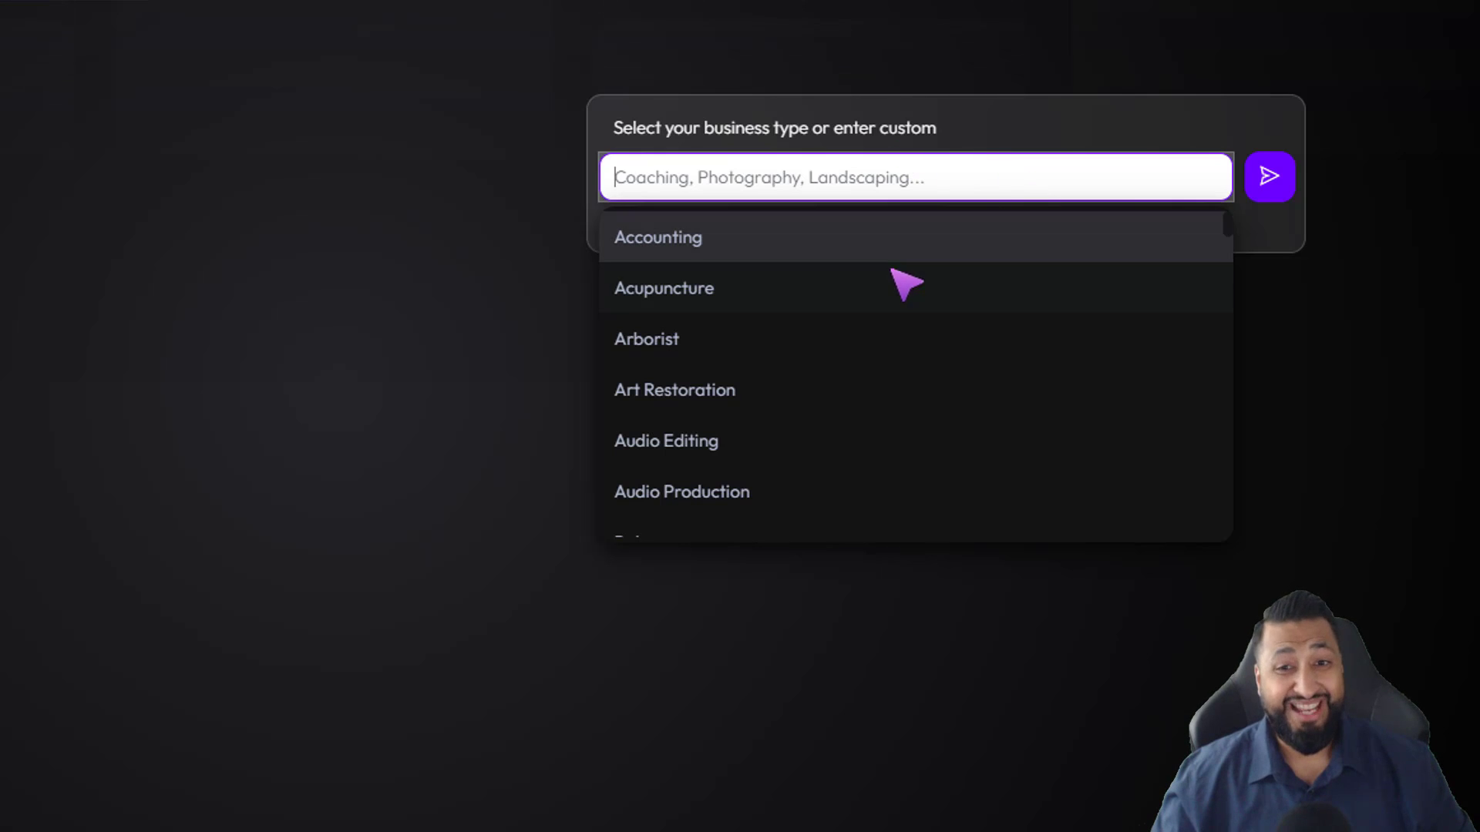
pyautogui.scroll(-2, 793, 402)
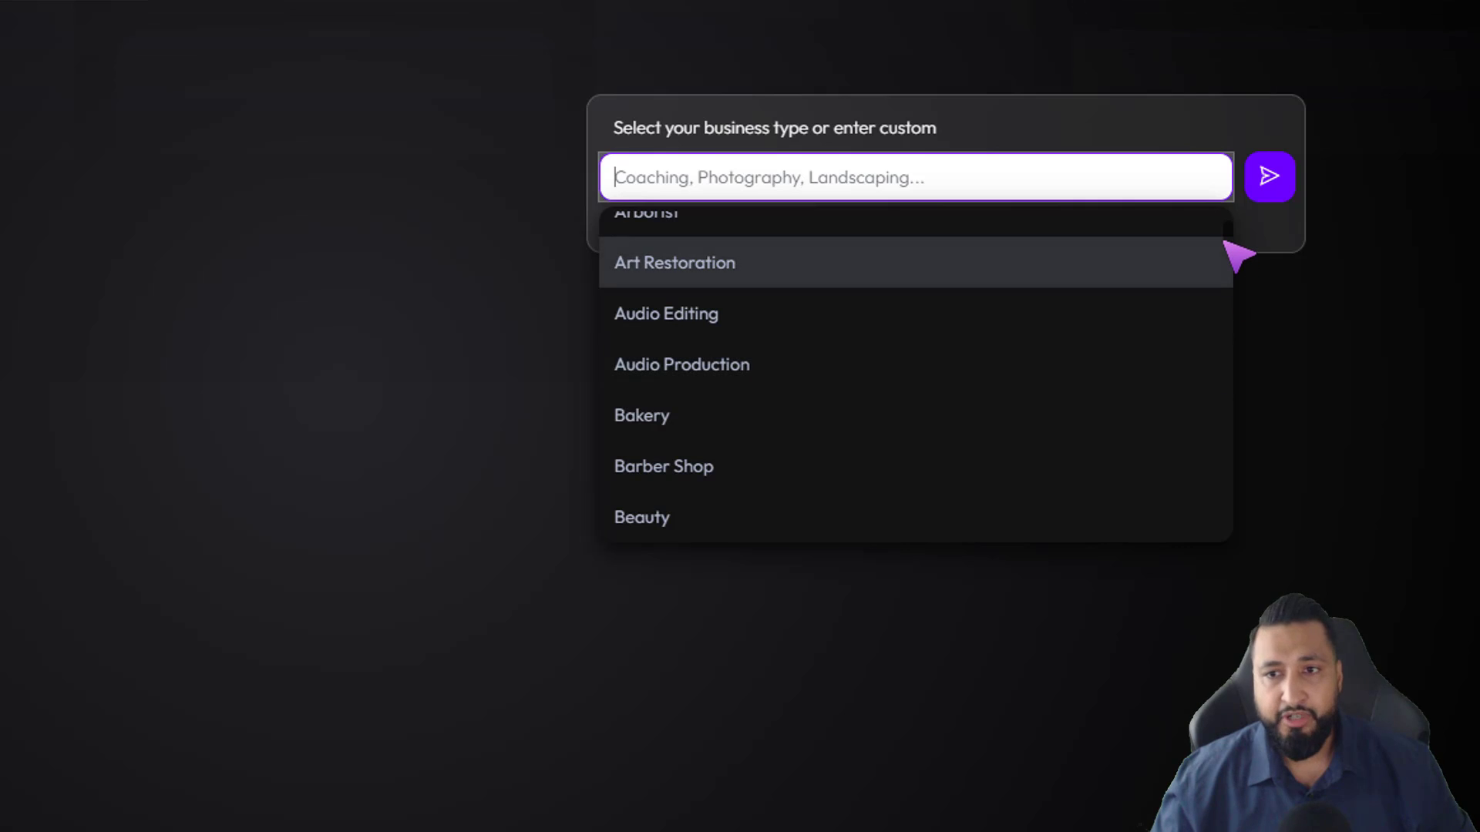
pyautogui.moveTo(1230, 242); pyautogui.dragTo(1224, 295)
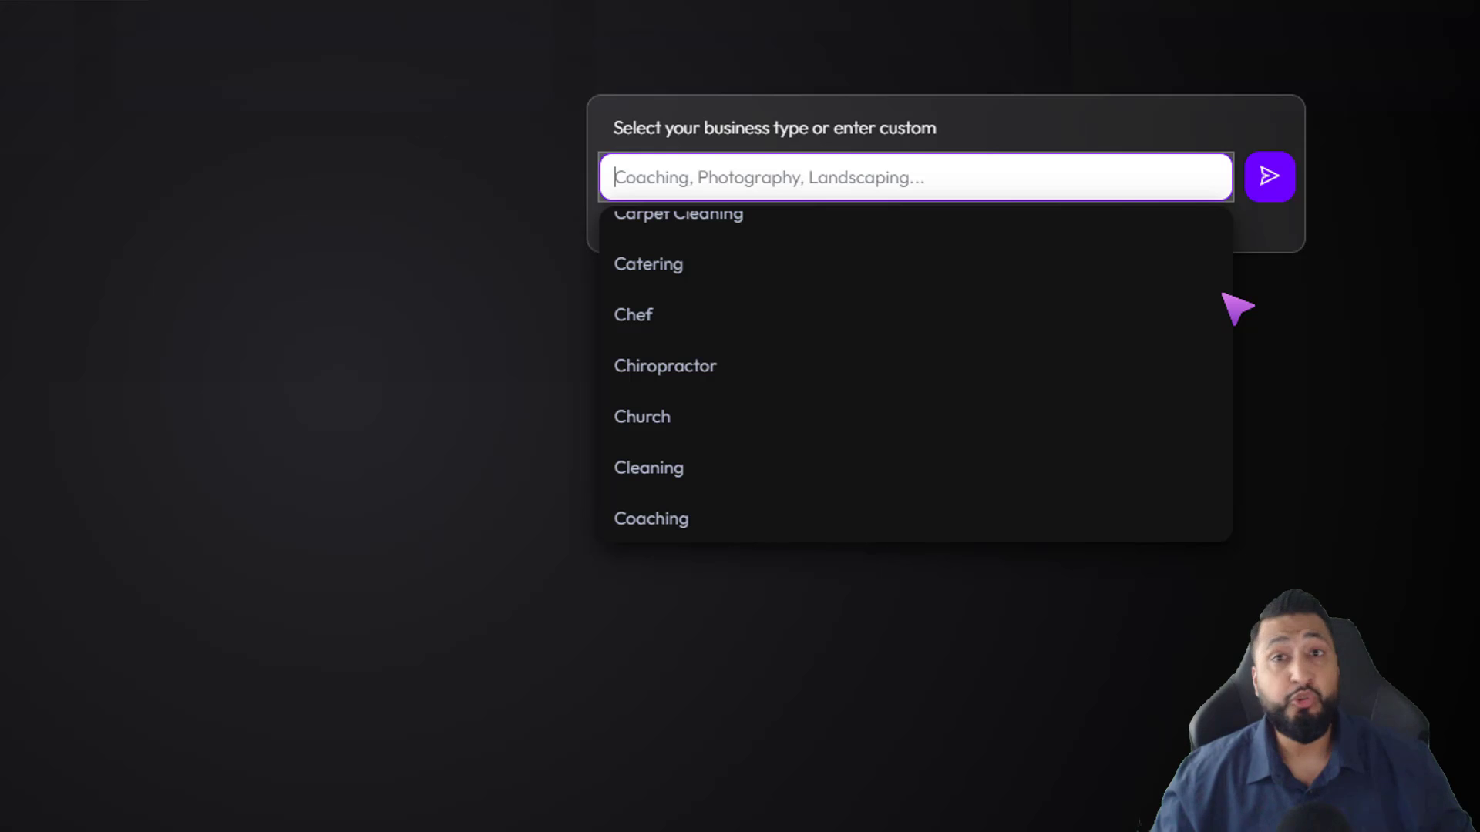
pyautogui.moveTo(1224, 294); pyautogui.dragTo(1215, 224)
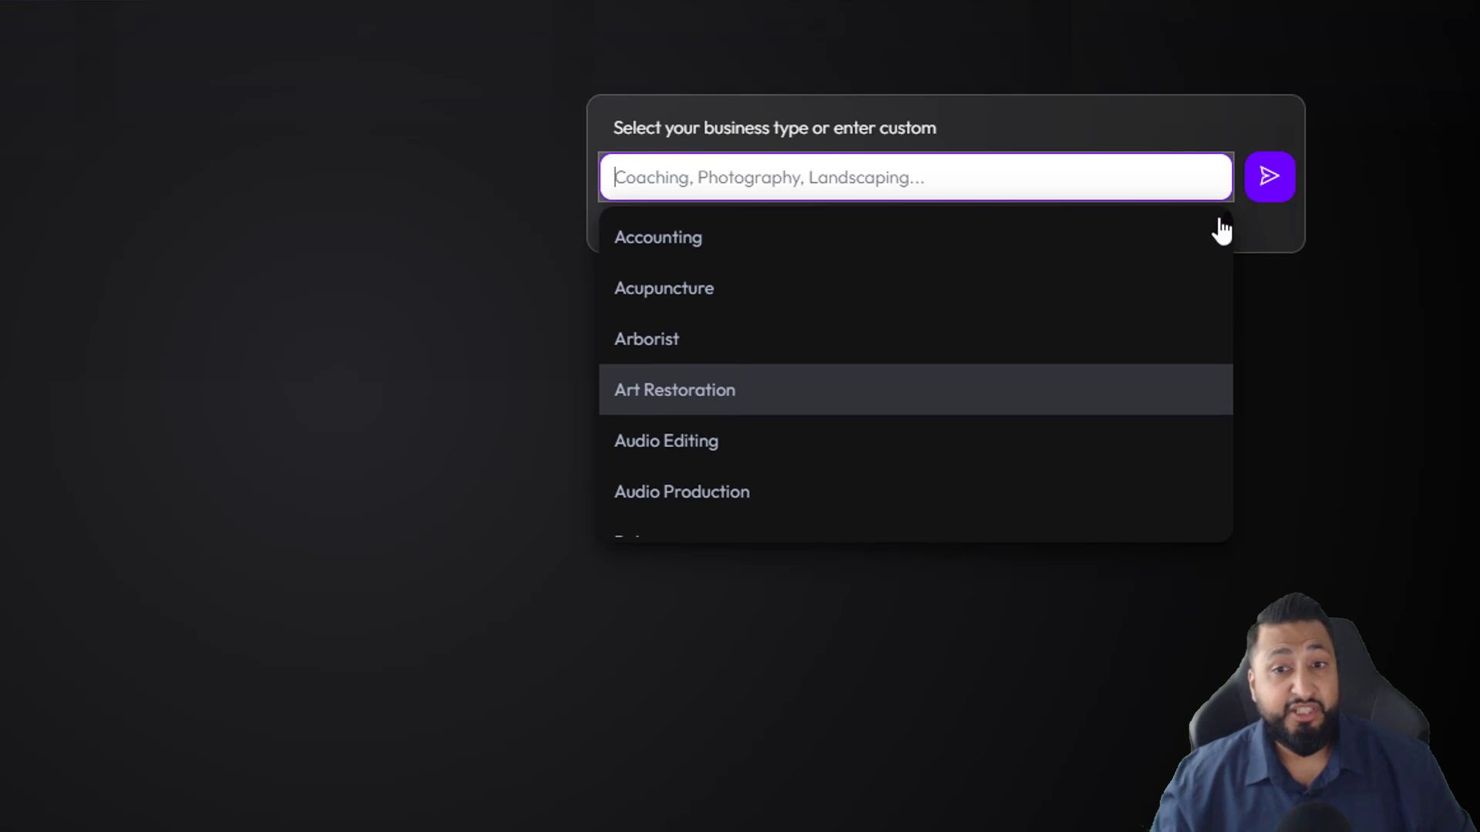
pyautogui.click(806, 240)
pyautogui.click(1270, 176)
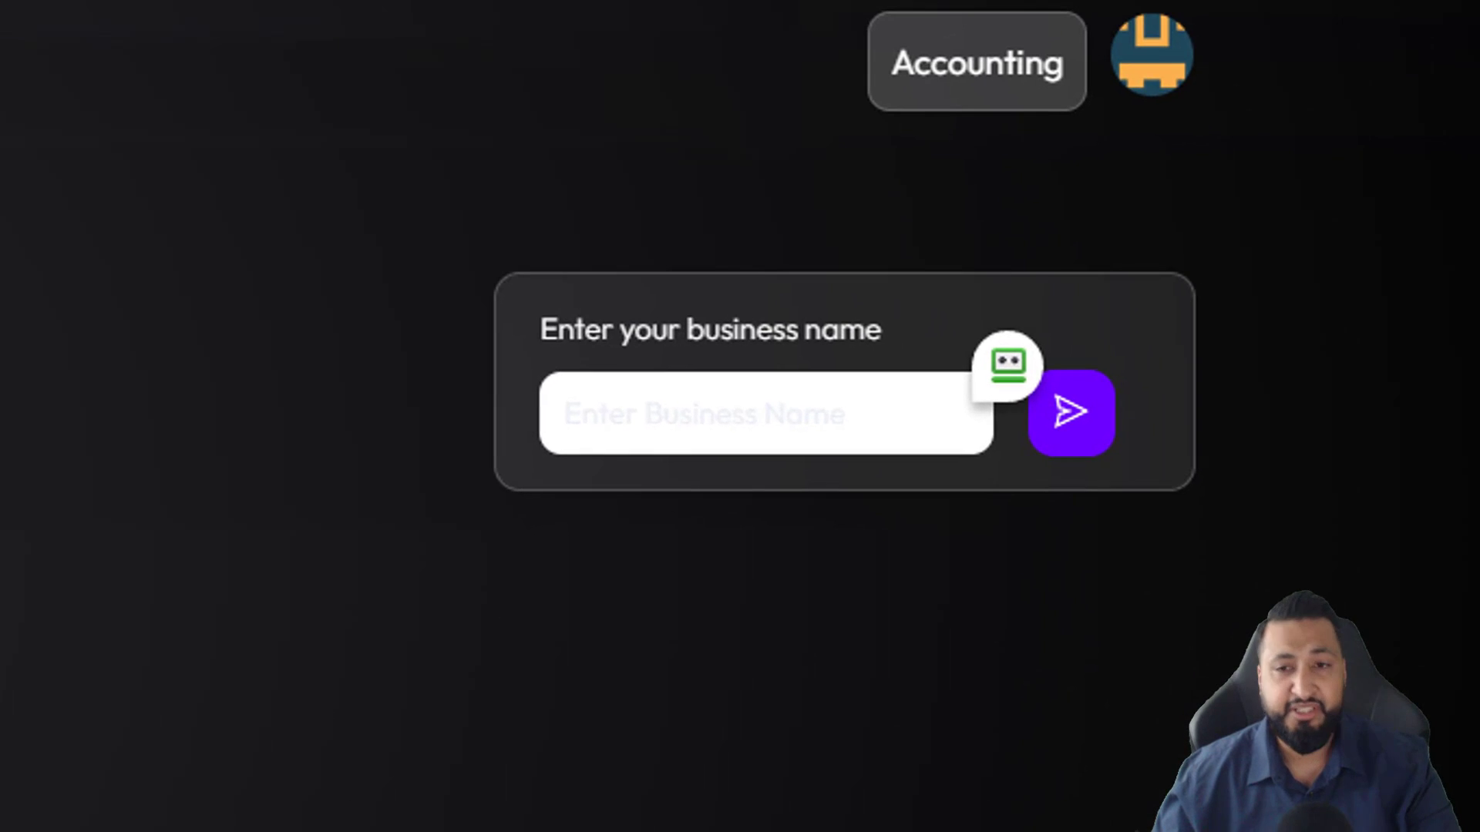
# - Enter "Accounting LLC" as the business name and submit it
pyautogui.click(733, 424)
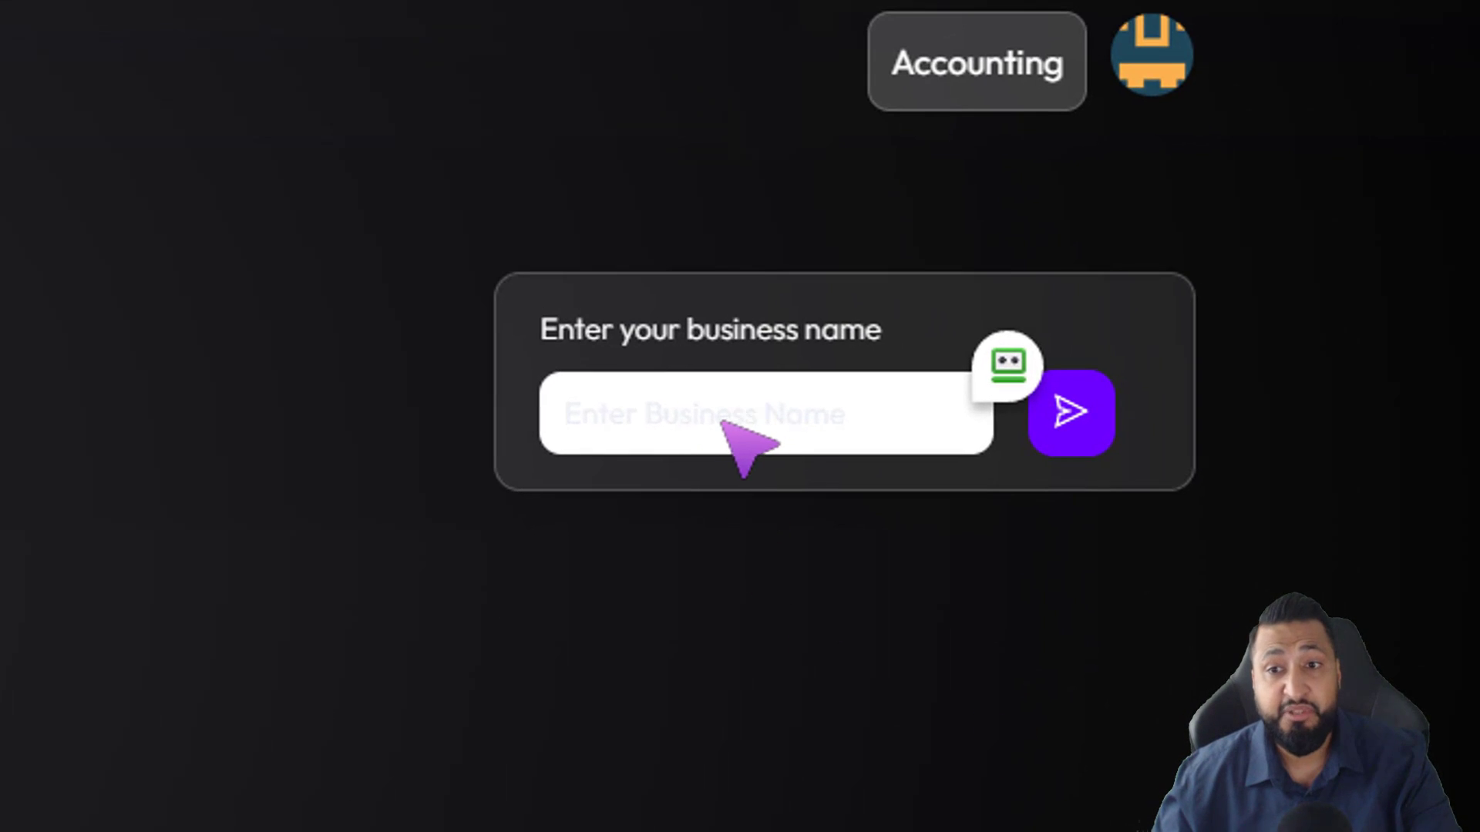
pyautogui.write('Accounting LLC')
pyautogui.click(1089, 439)
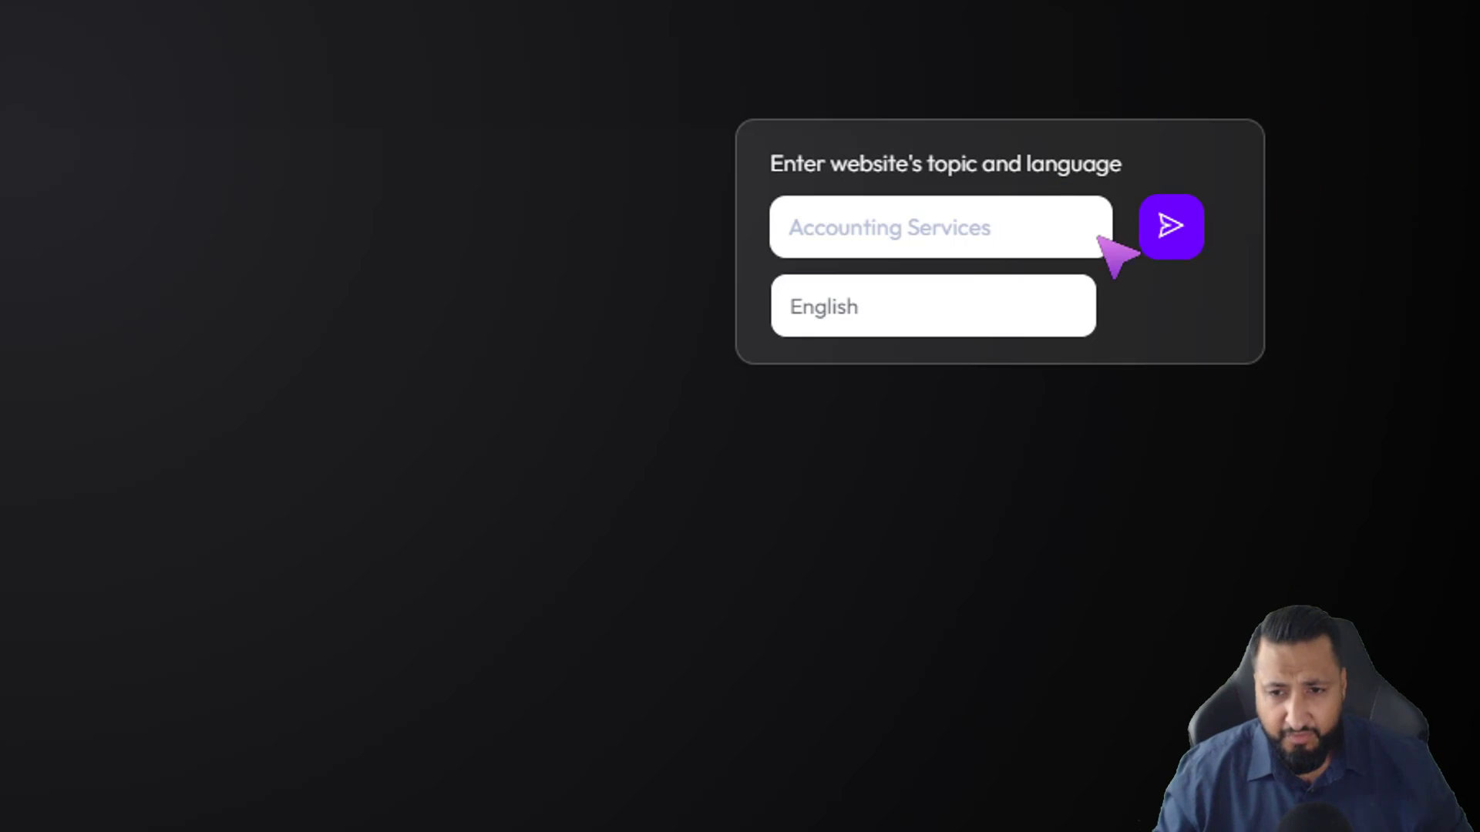
# - Look through the available website languages, keep English, and submit Accounting Services as the website's topic
pyautogui.click(918, 308)
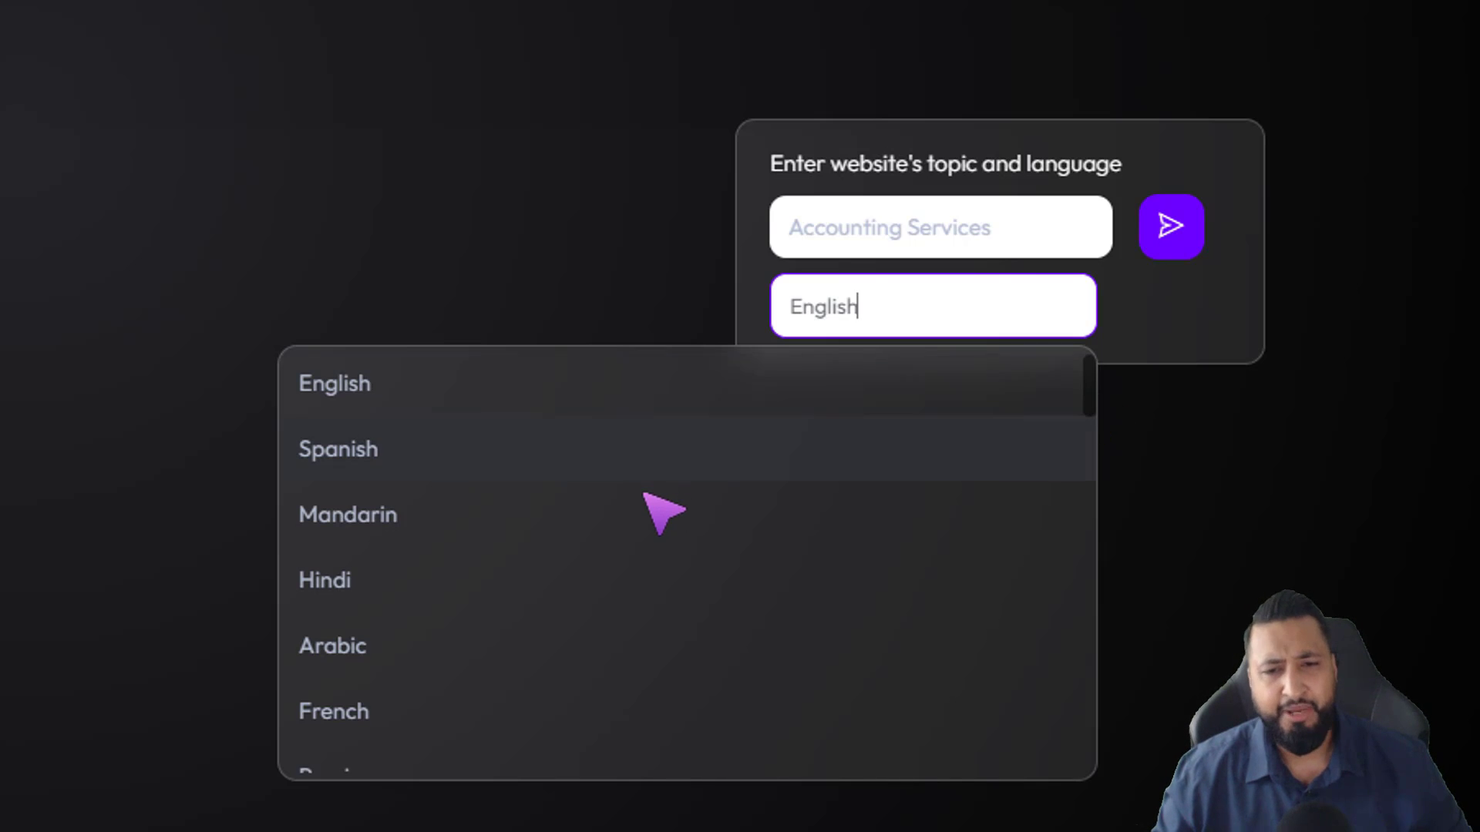
pyautogui.scroll(-2, 642, 508)
pyautogui.scroll(-4, 640, 511)
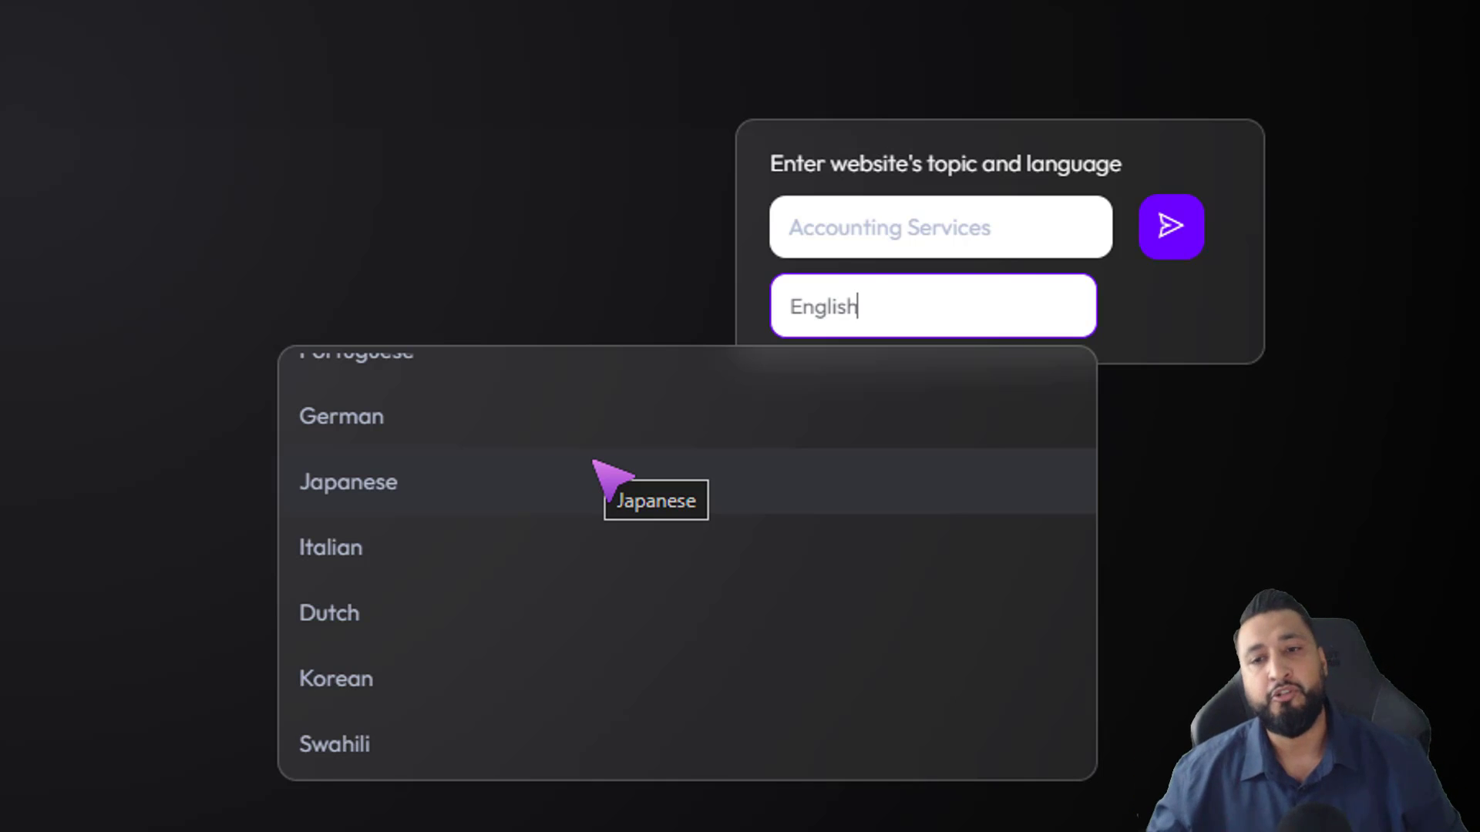
pyautogui.click(1297, 449)
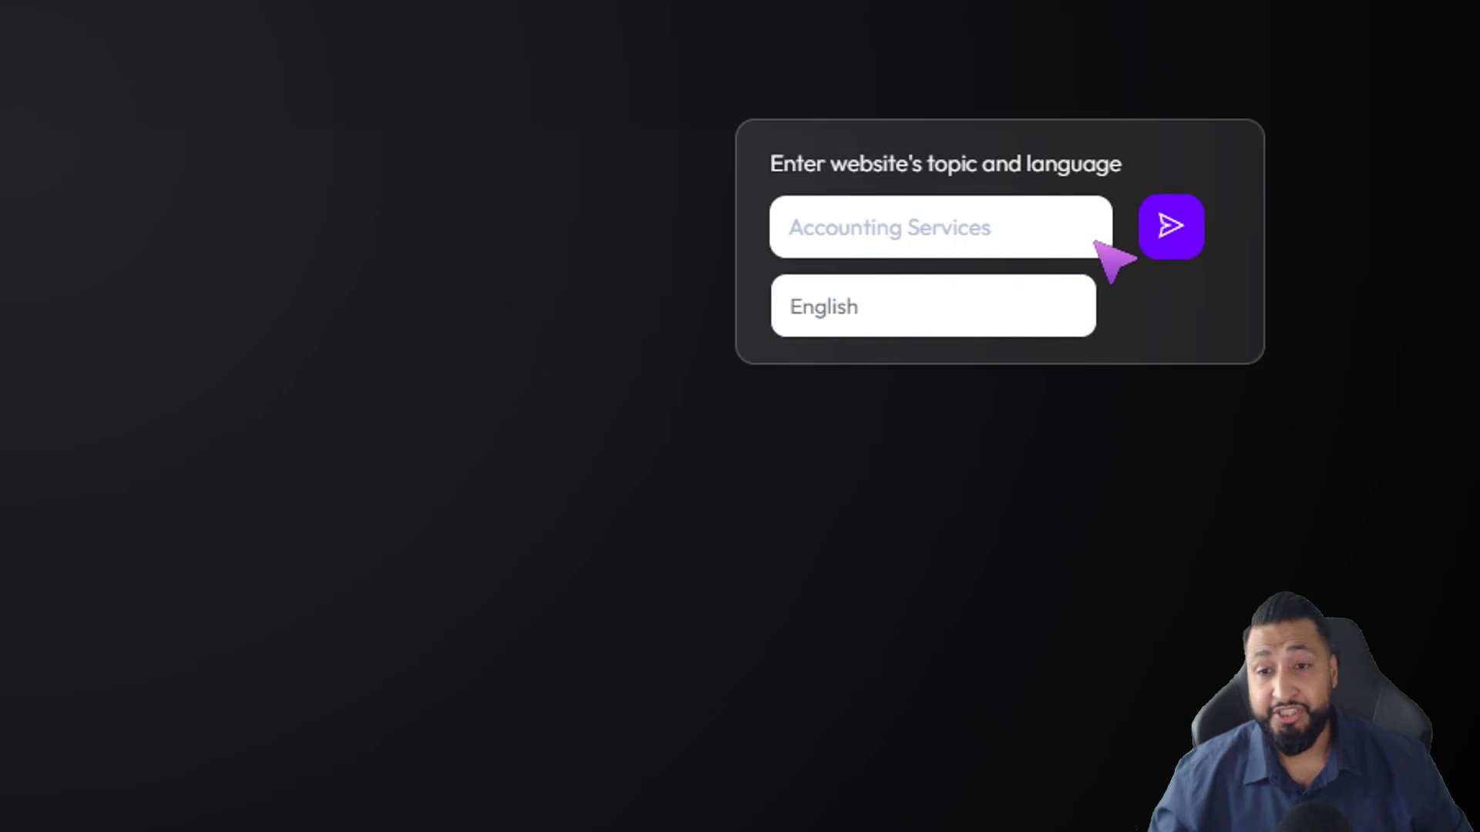
pyautogui.click(1173, 235)
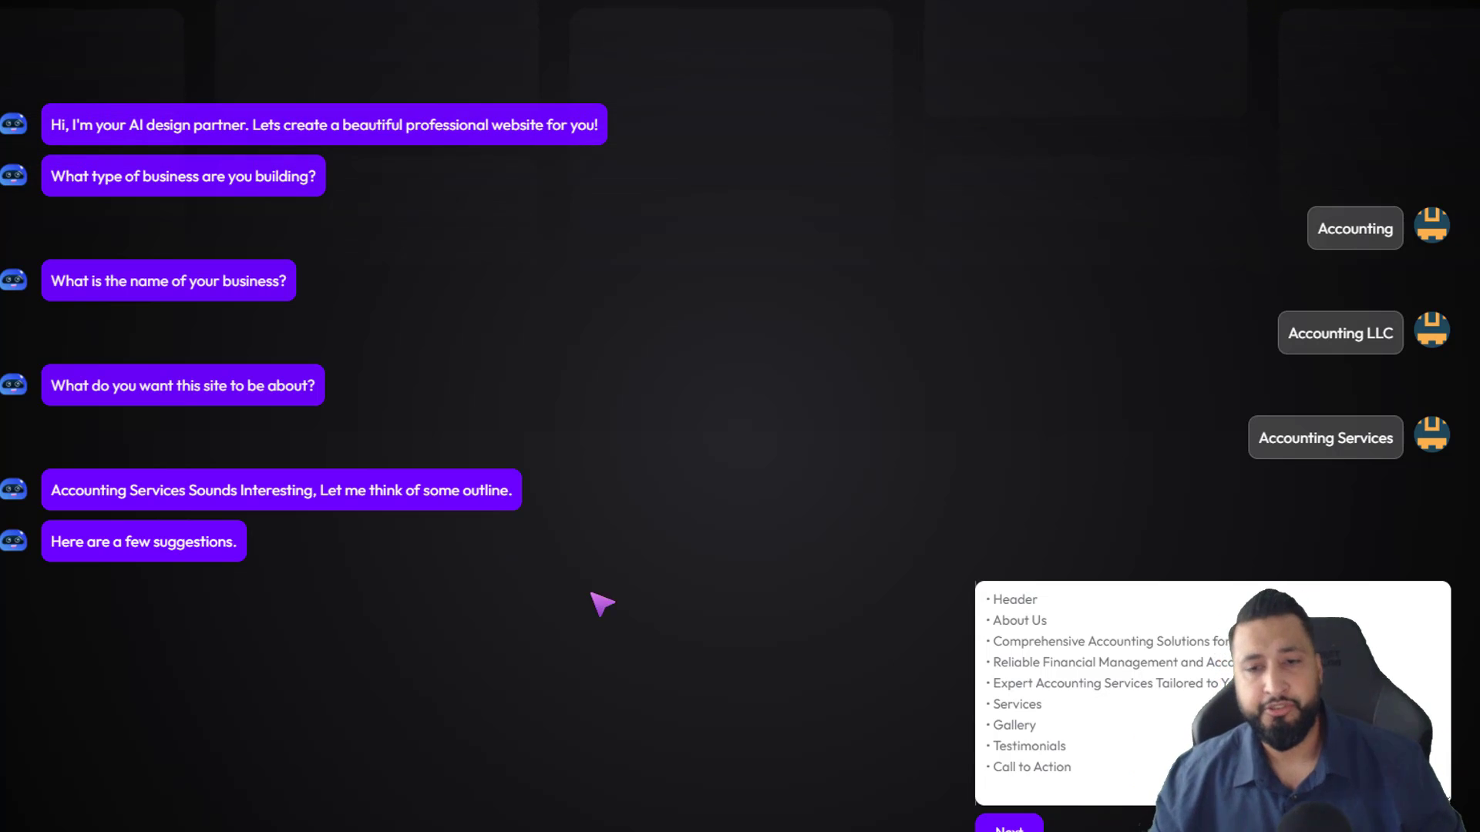
# - Add "Contact Us" at the end of the suggested outline and submit the outline to build the site
pyautogui.moveTo(988, 563); pyautogui.dragTo(1078, 739)
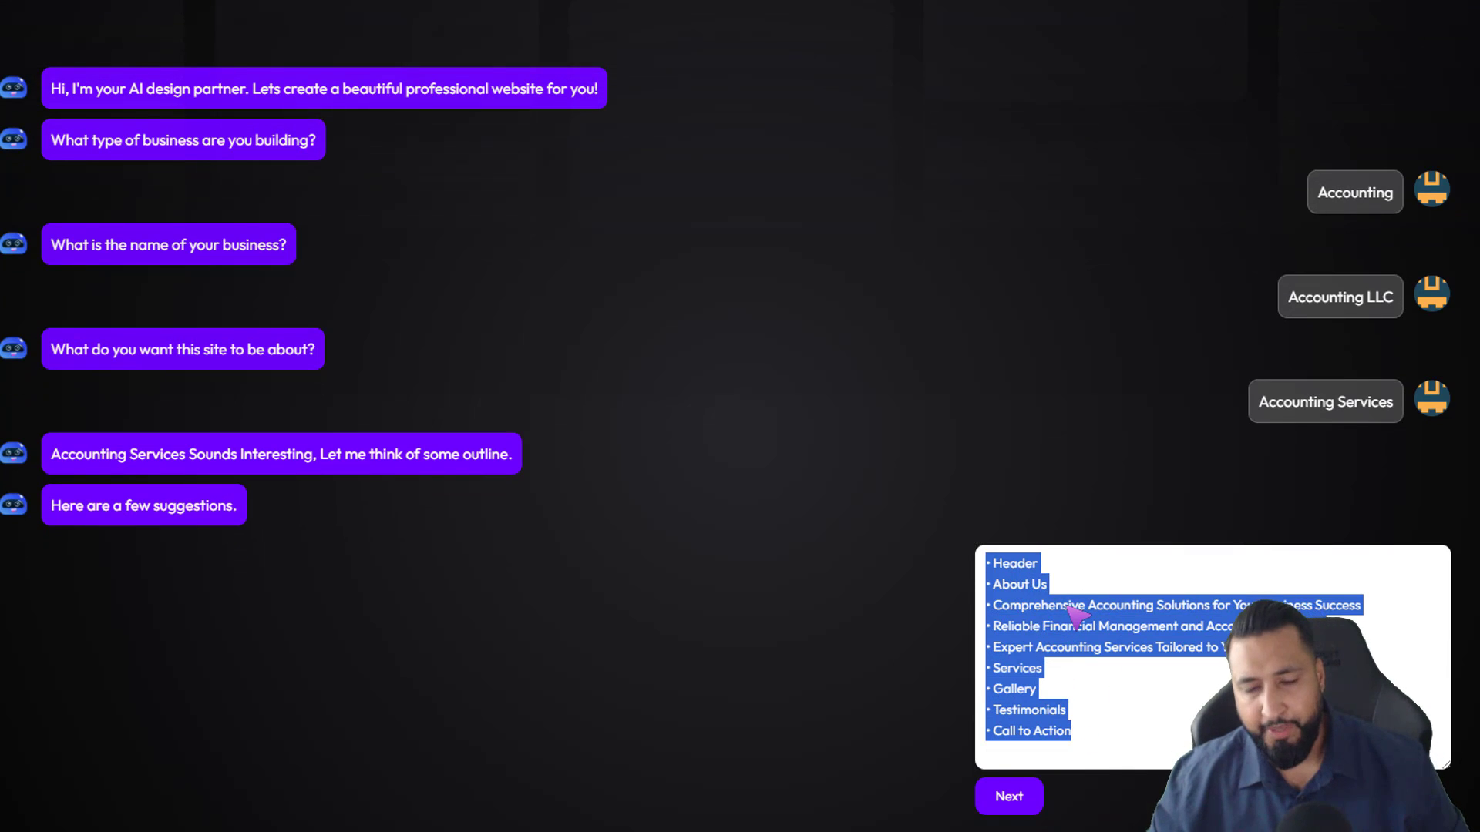
pyautogui.click(1002, 598)
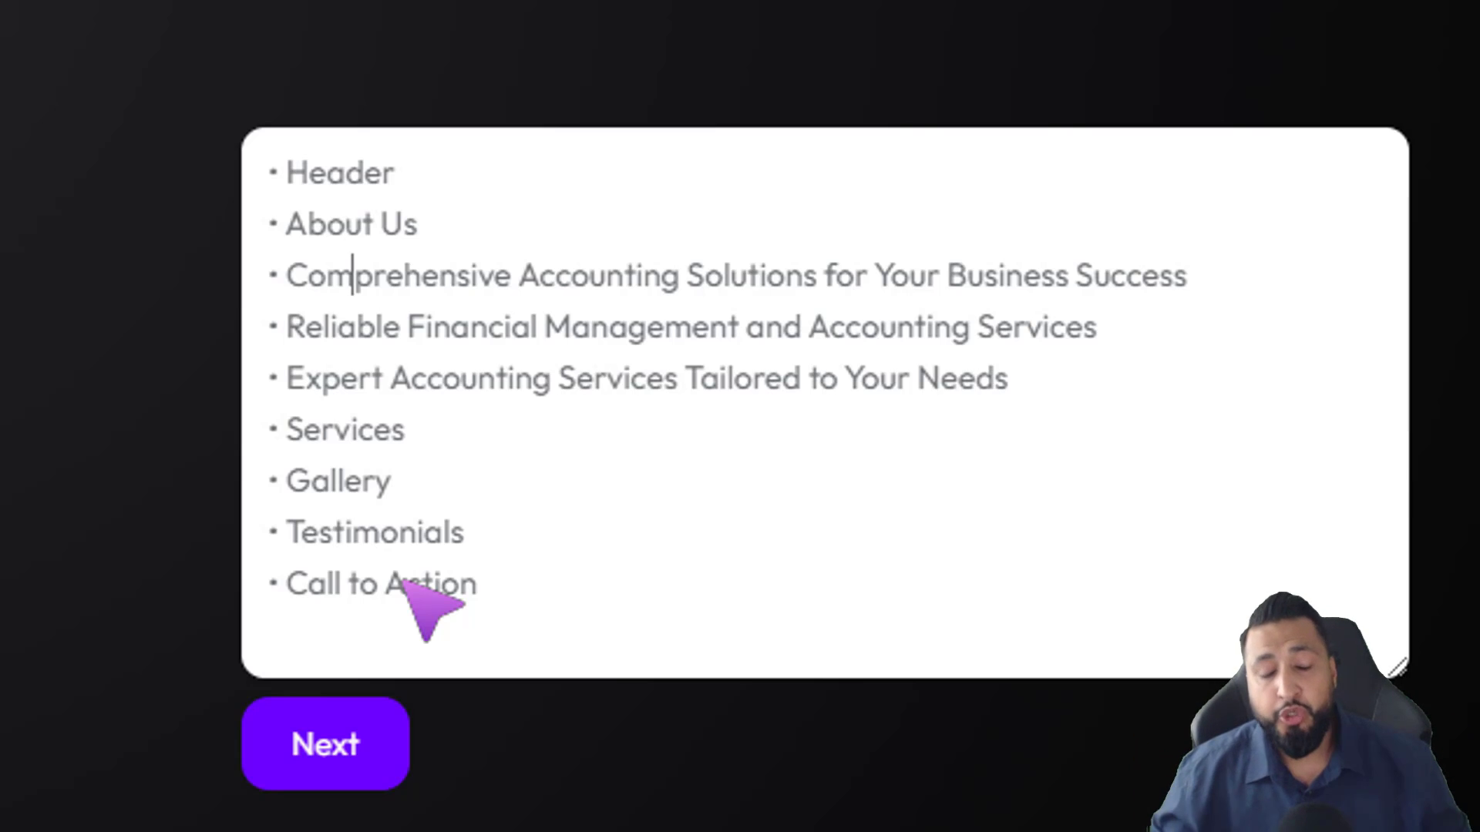
pyautogui.click(293, 194)
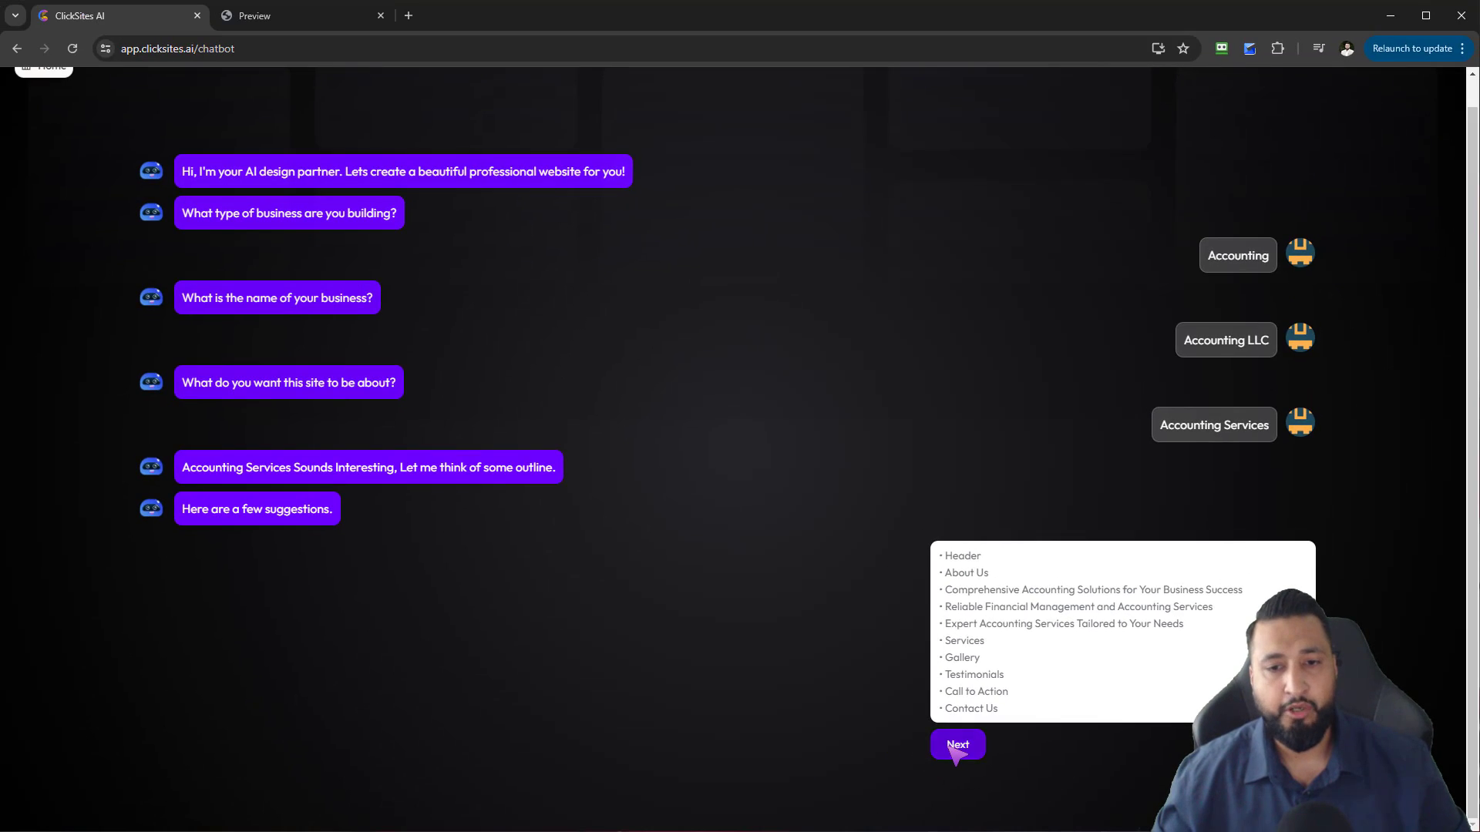
pyautogui.click(316, 744)
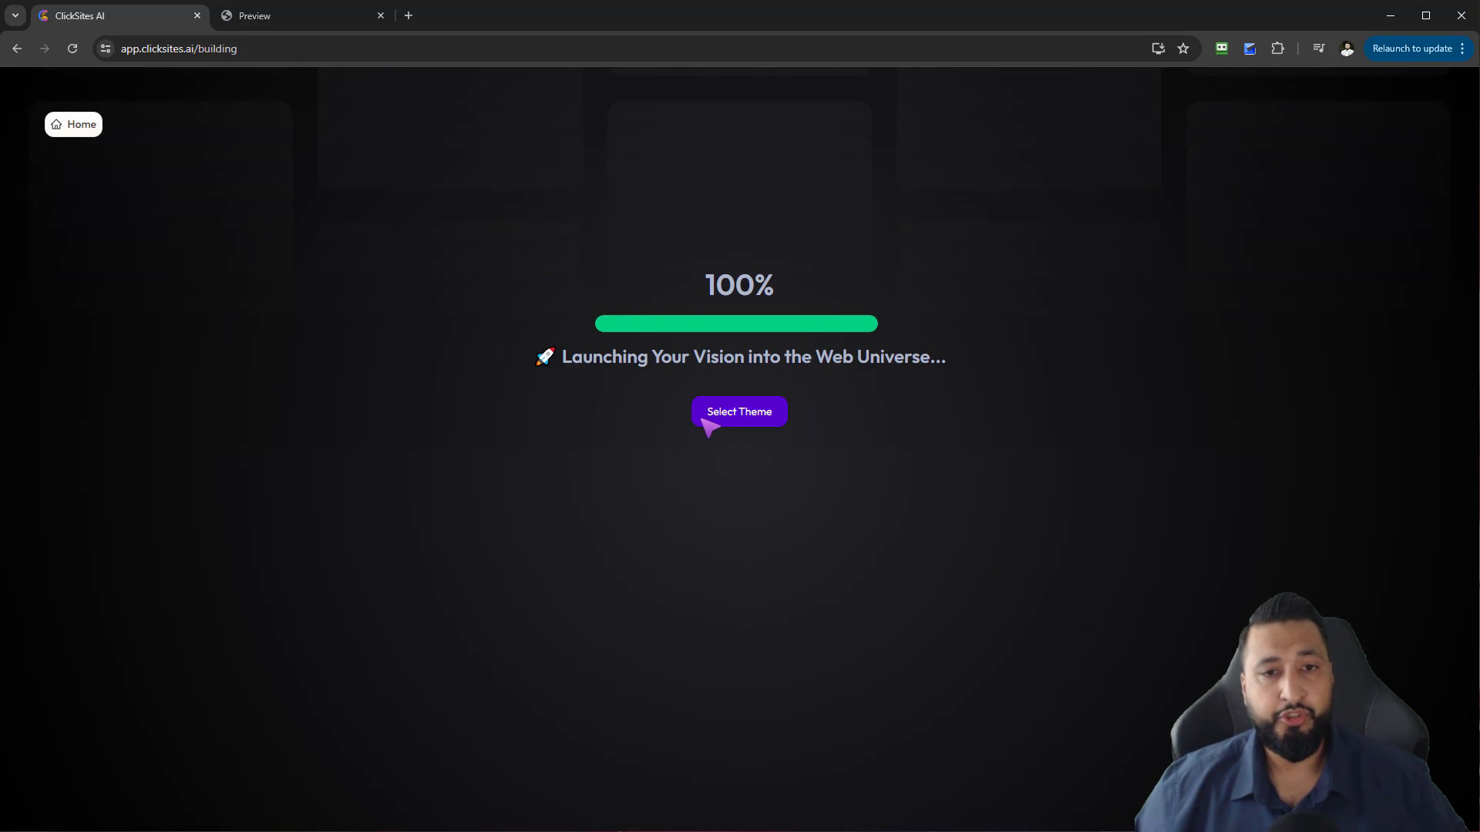
# - Browse the website themes and apply the purple-and-black gradient theme headed "Build and design without limits."
pyautogui.click(707, 416)
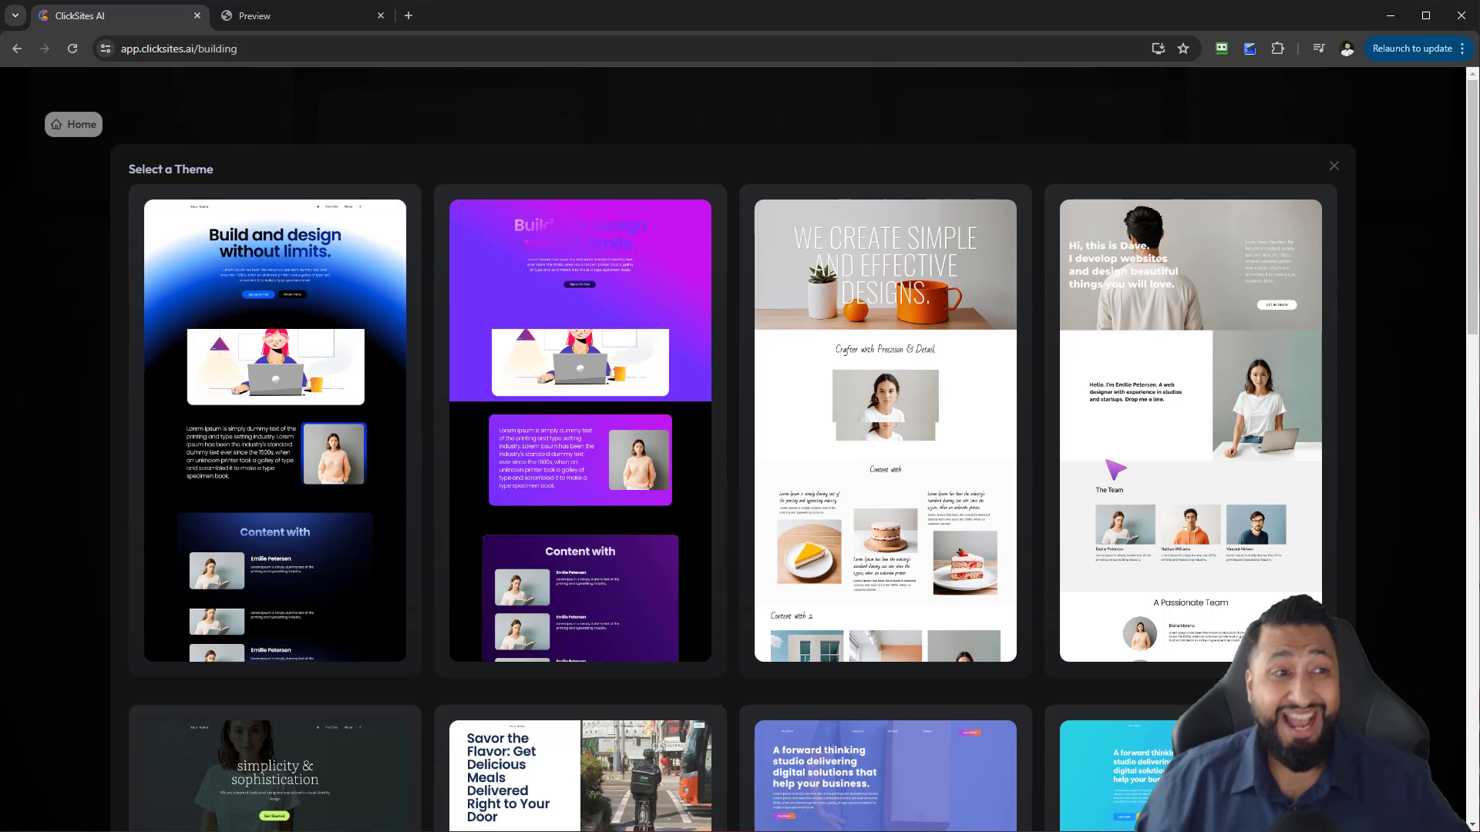
pyautogui.scroll(-5, 539, 525)
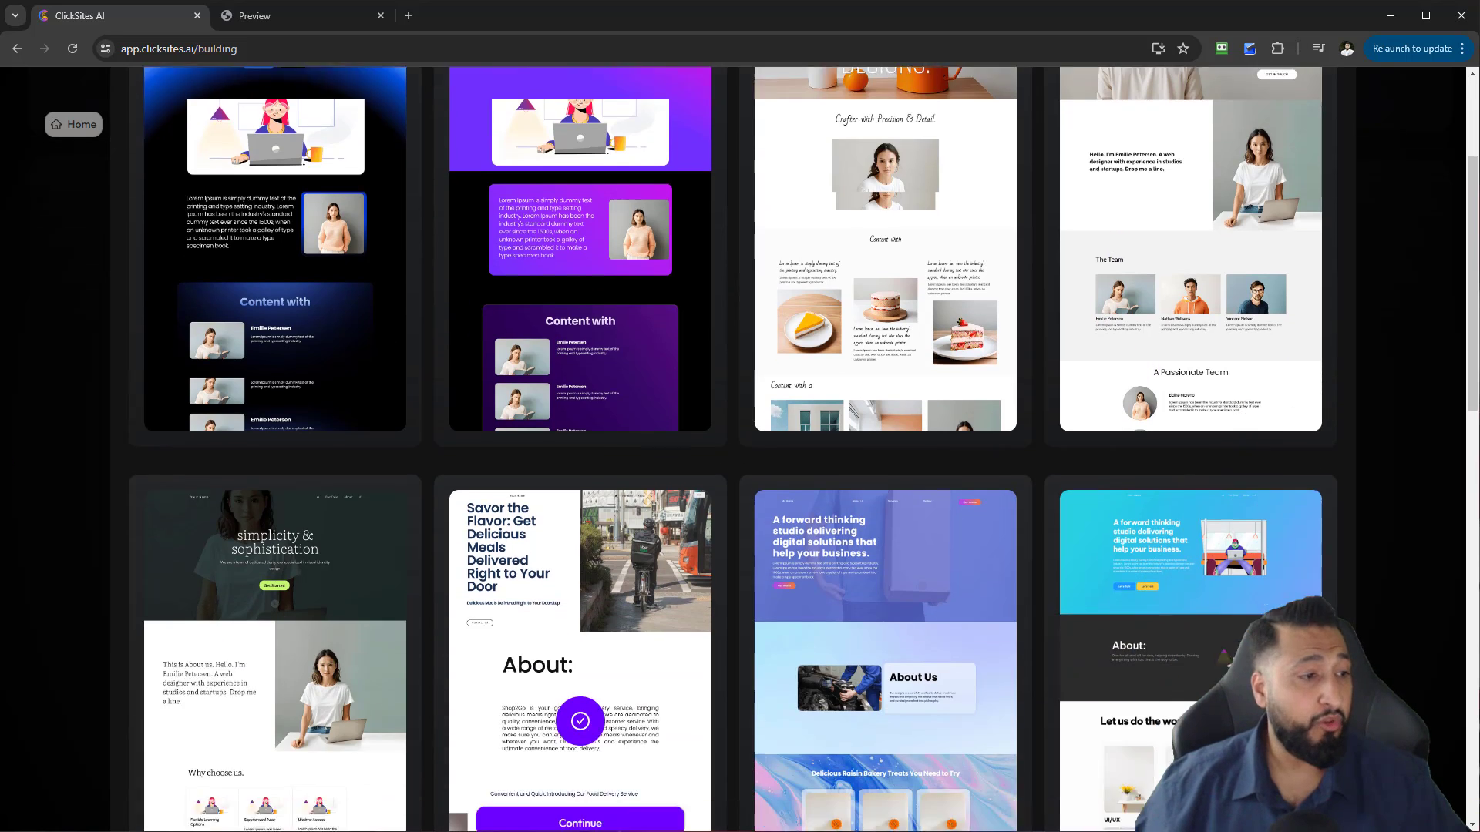
pyautogui.scroll(-1, 563, 493)
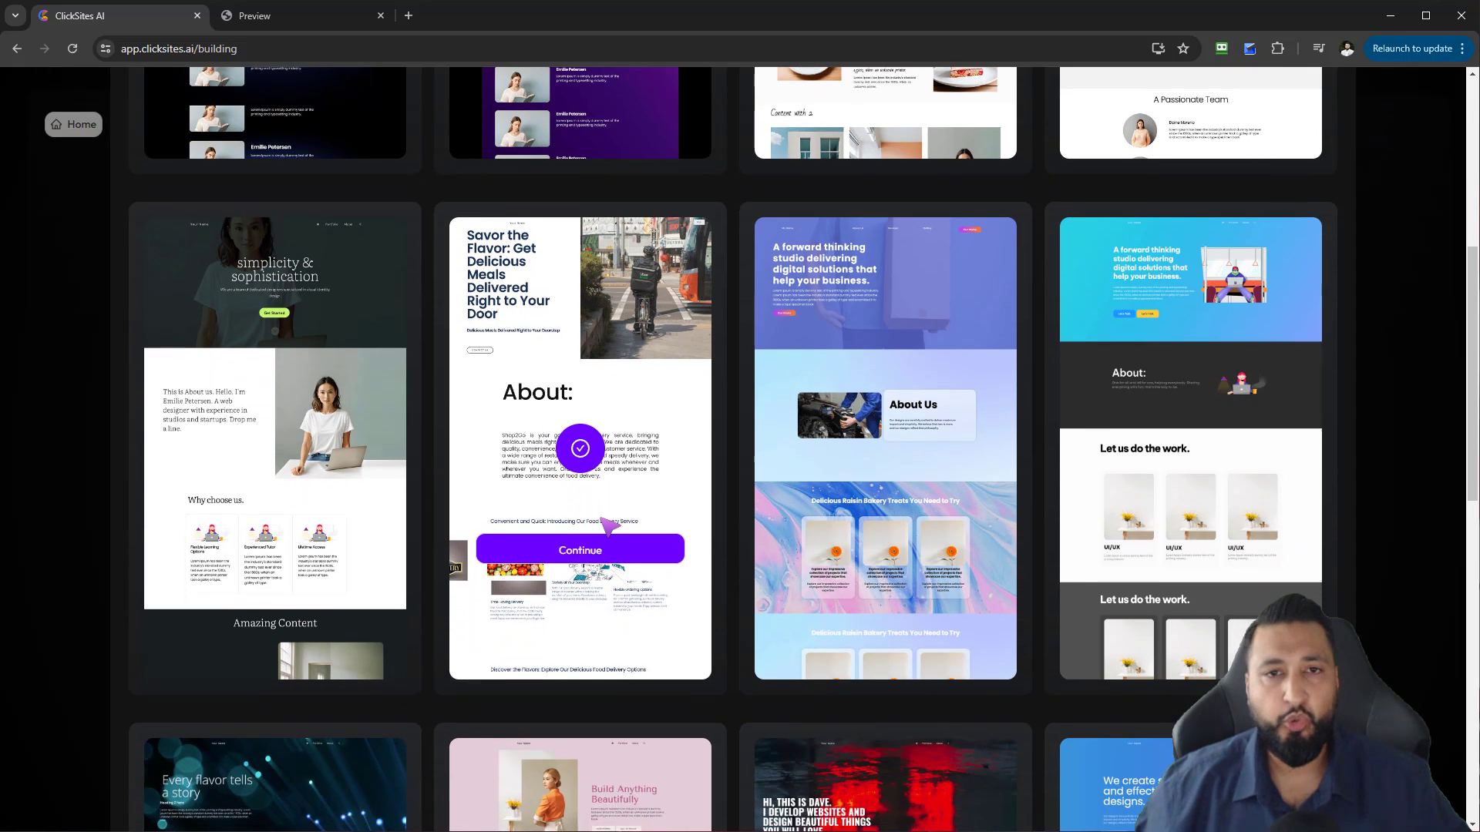
pyautogui.scroll(3, 611, 528)
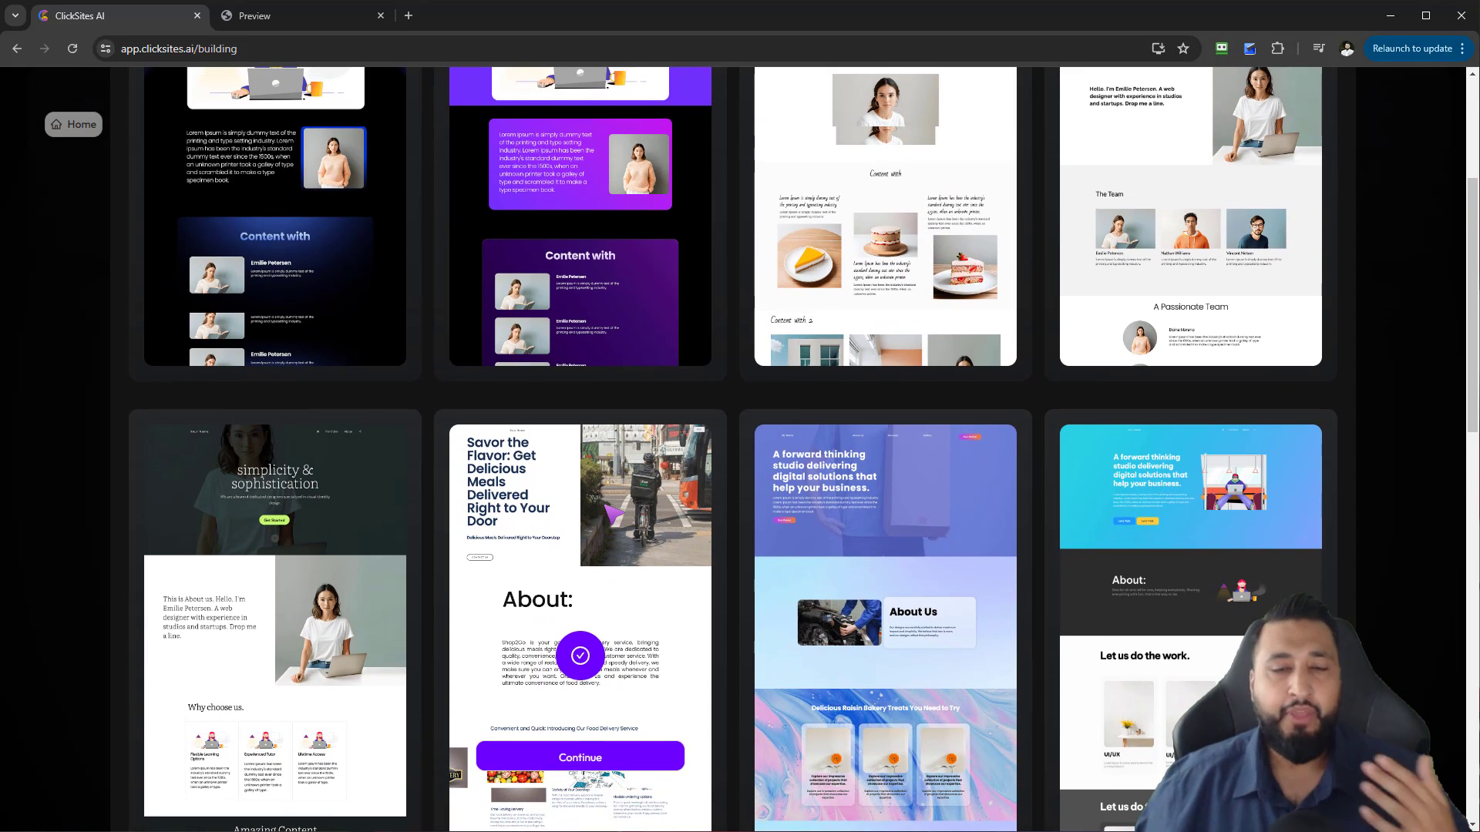
pyautogui.scroll(3, 1412, 362)
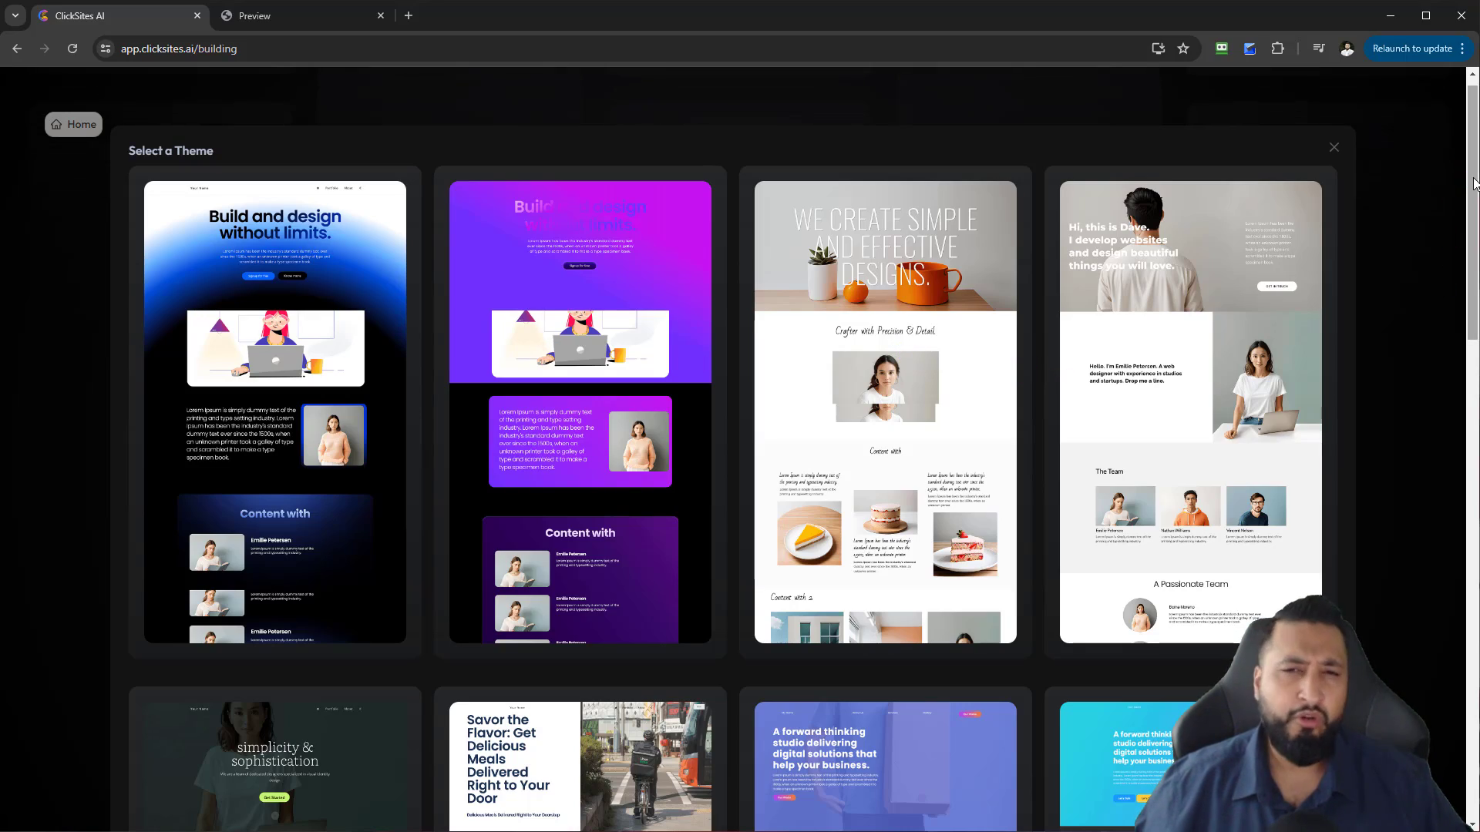
pyautogui.scroll(-1, 1473, 182)
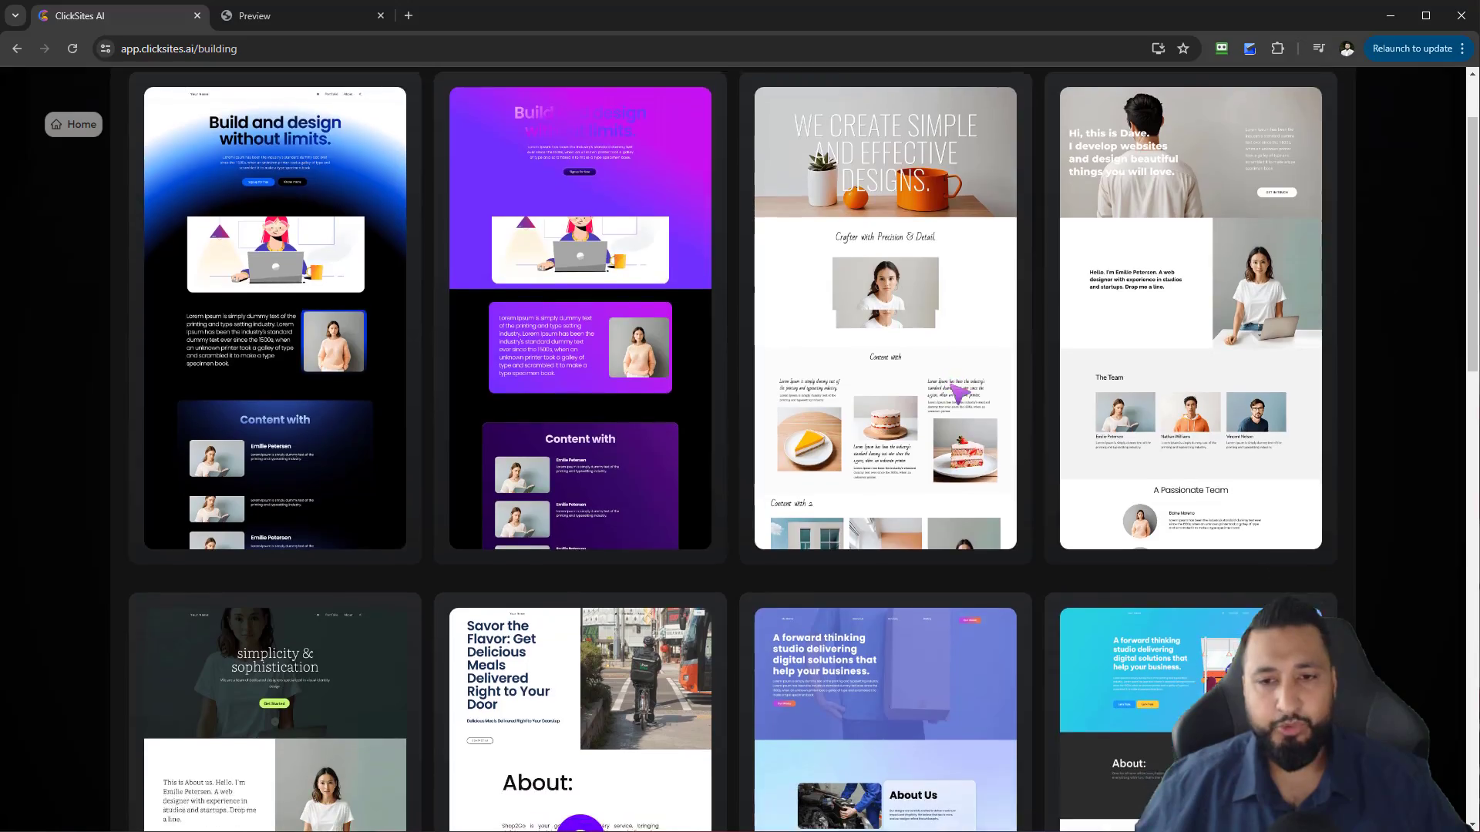
pyautogui.scroll(-3, 1026, 393)
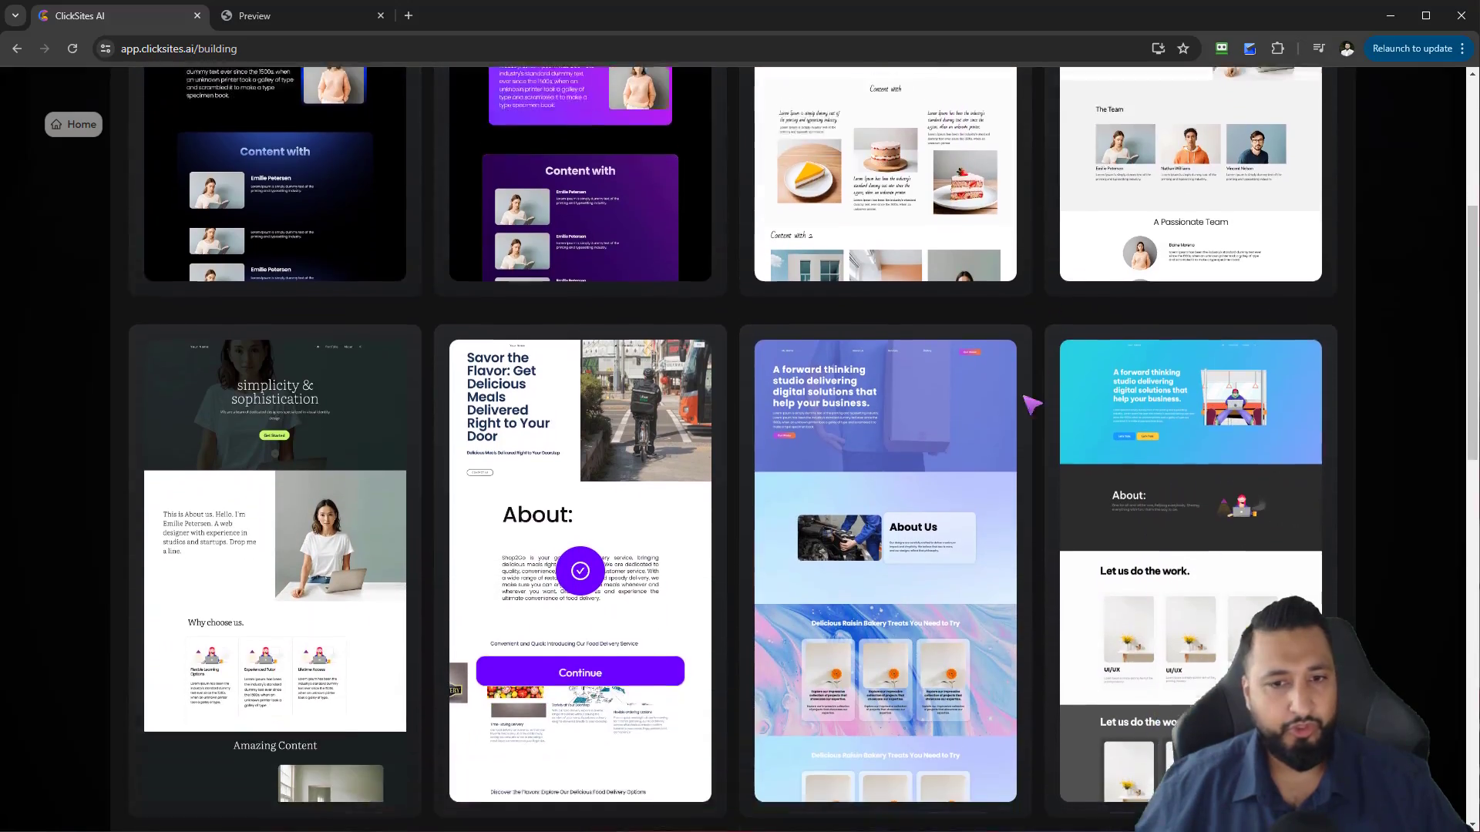
pyautogui.scroll(-2, 1031, 403)
pyautogui.scroll(4, 925, 404)
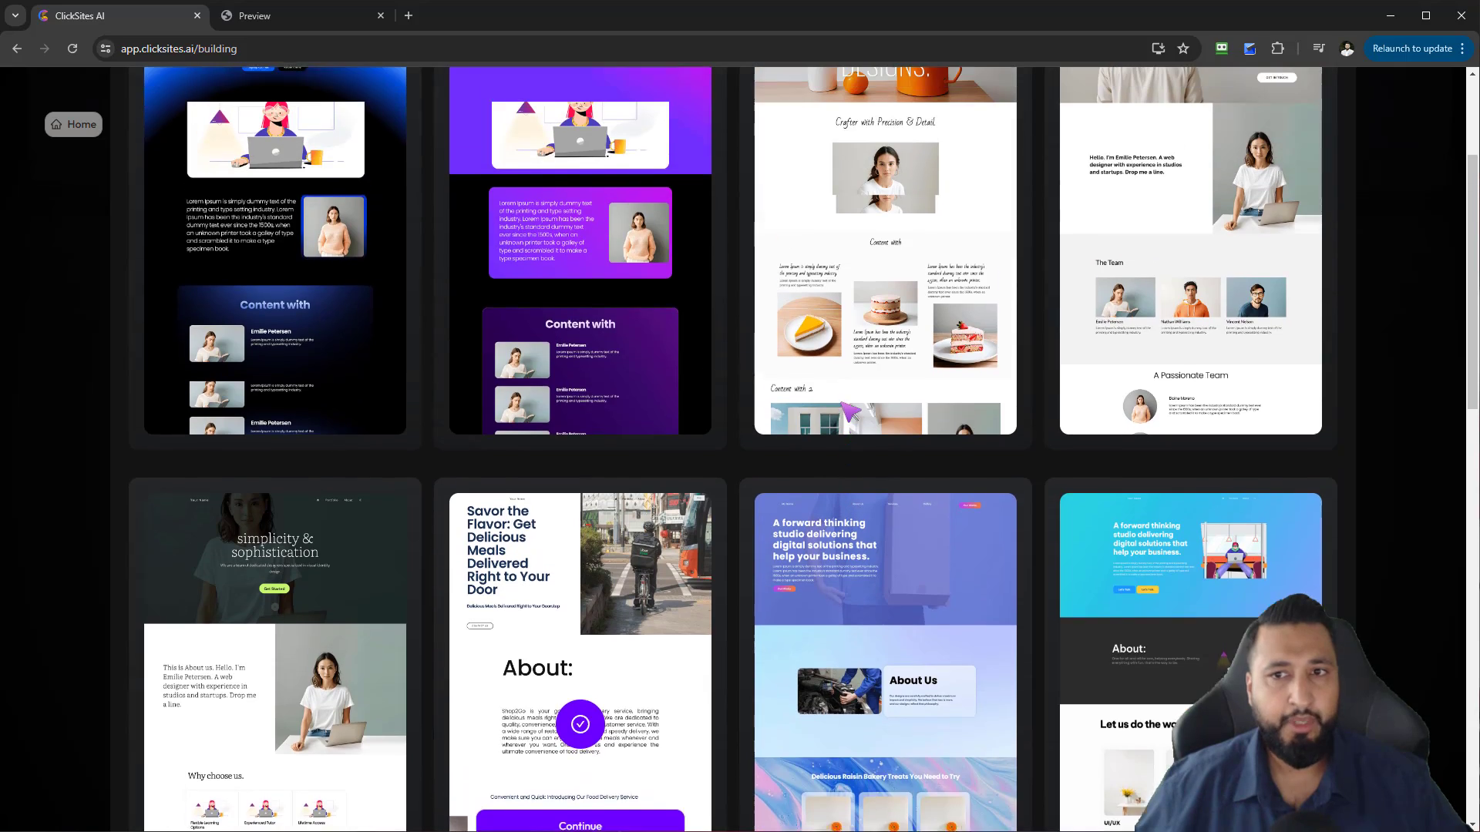
pyautogui.scroll(2, 848, 411)
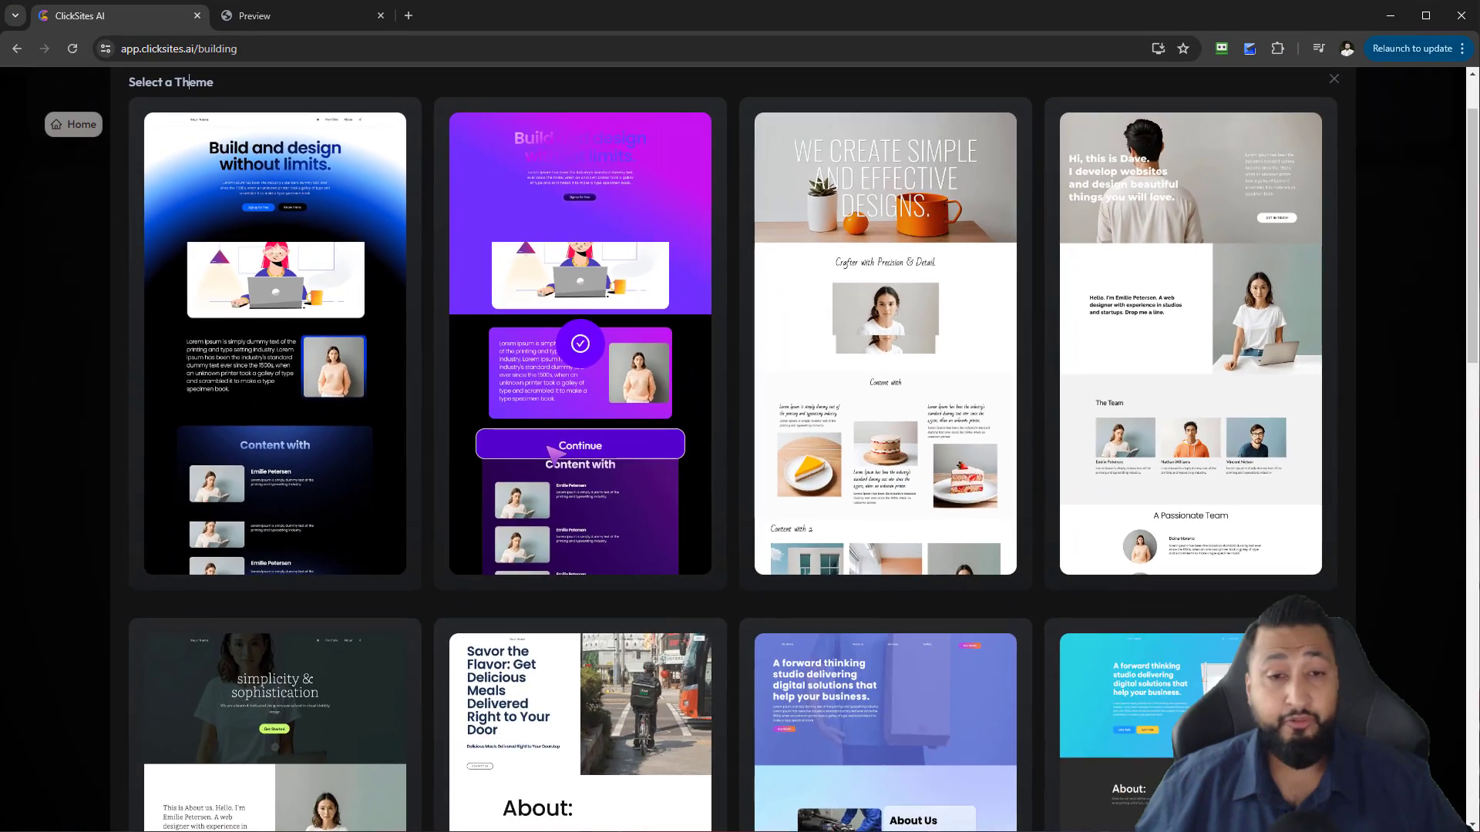
pyautogui.click(609, 651)
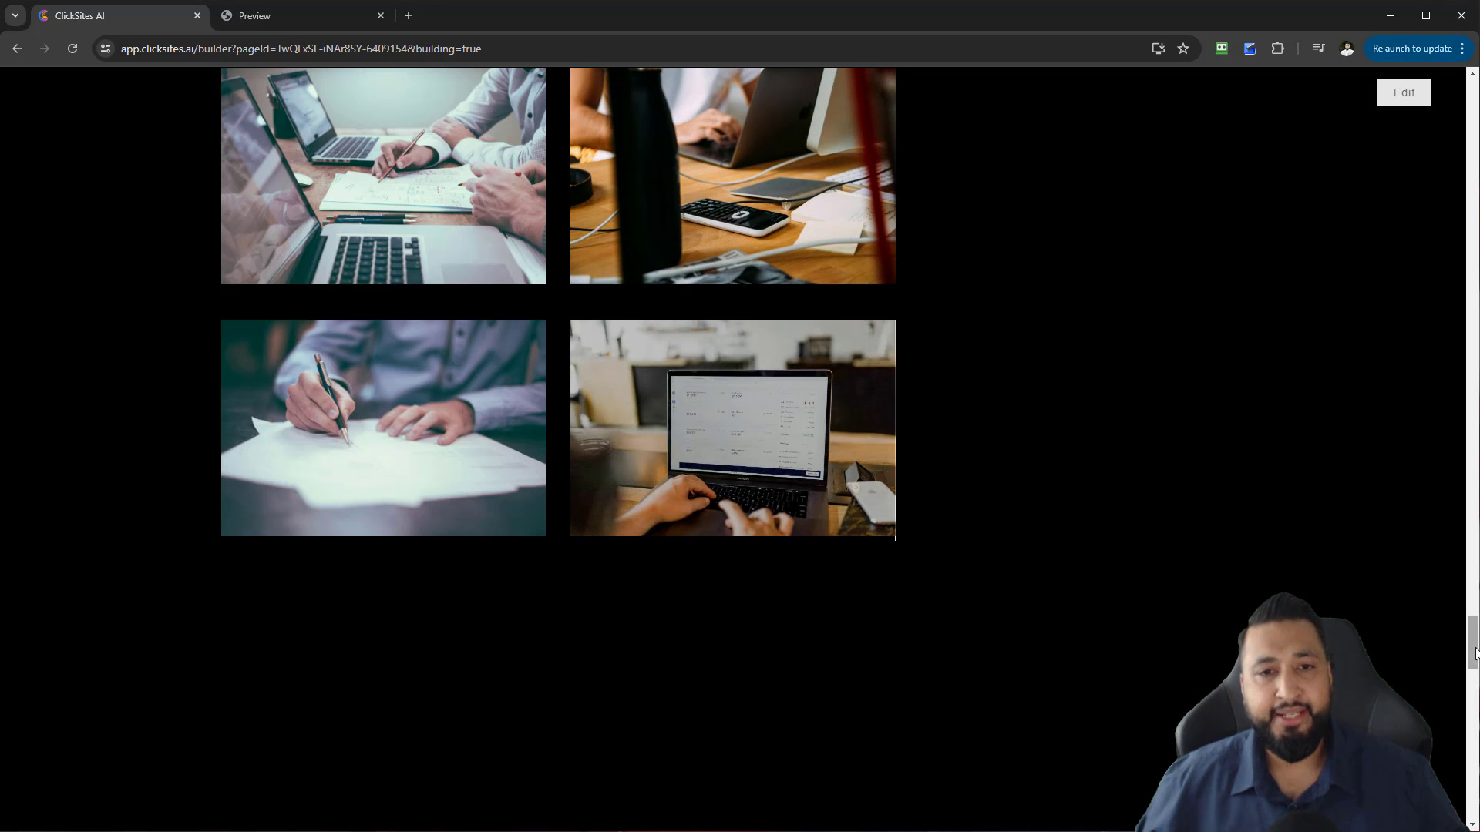
# - Review the generated accounting website down to its footer and open it for editing
pyautogui.moveTo(1475, 654); pyautogui.dragTo(1477, 645)
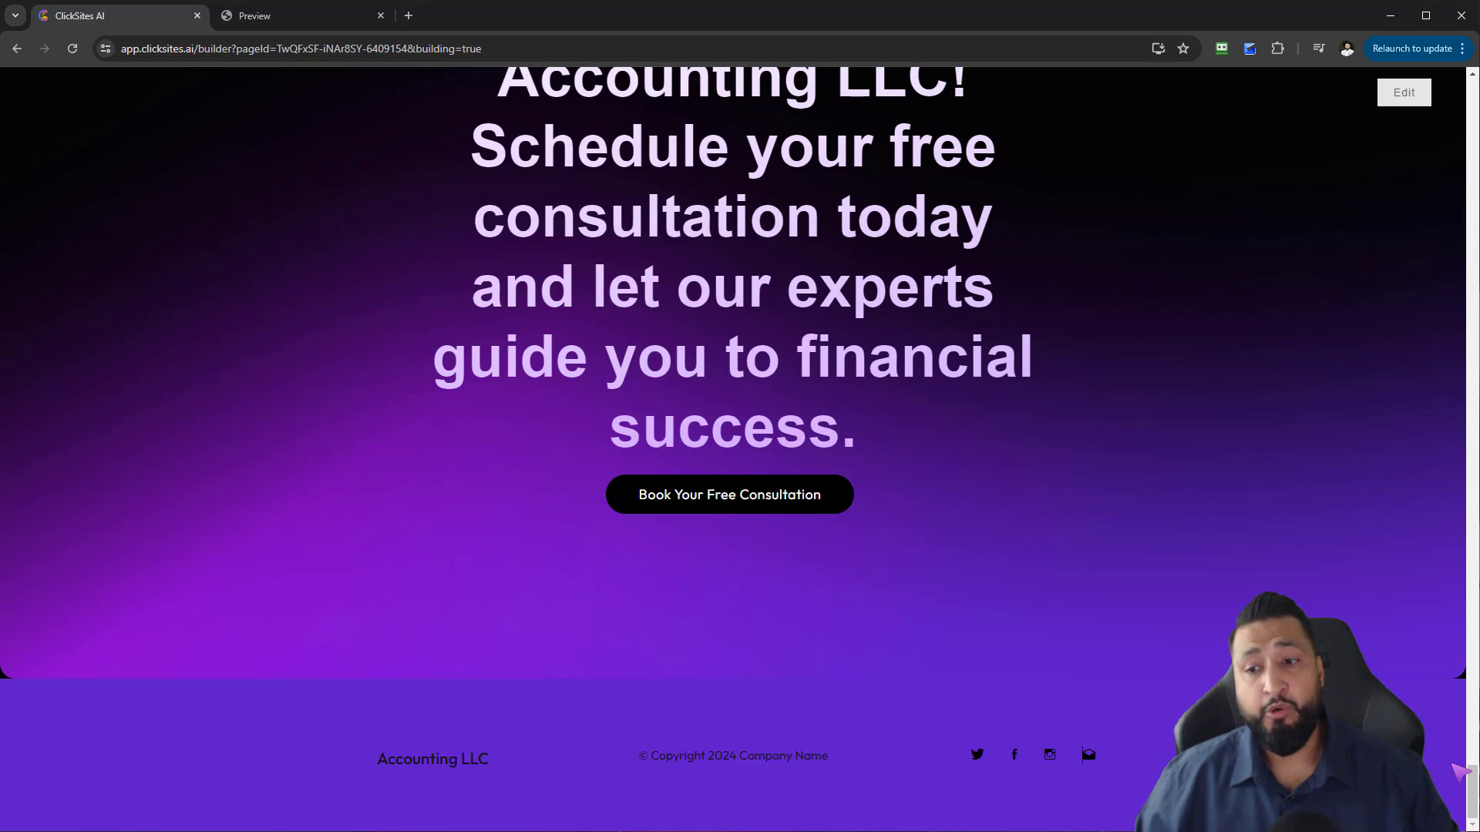
pyautogui.moveTo(1470, 788); pyautogui.dragTo(1472, 99)
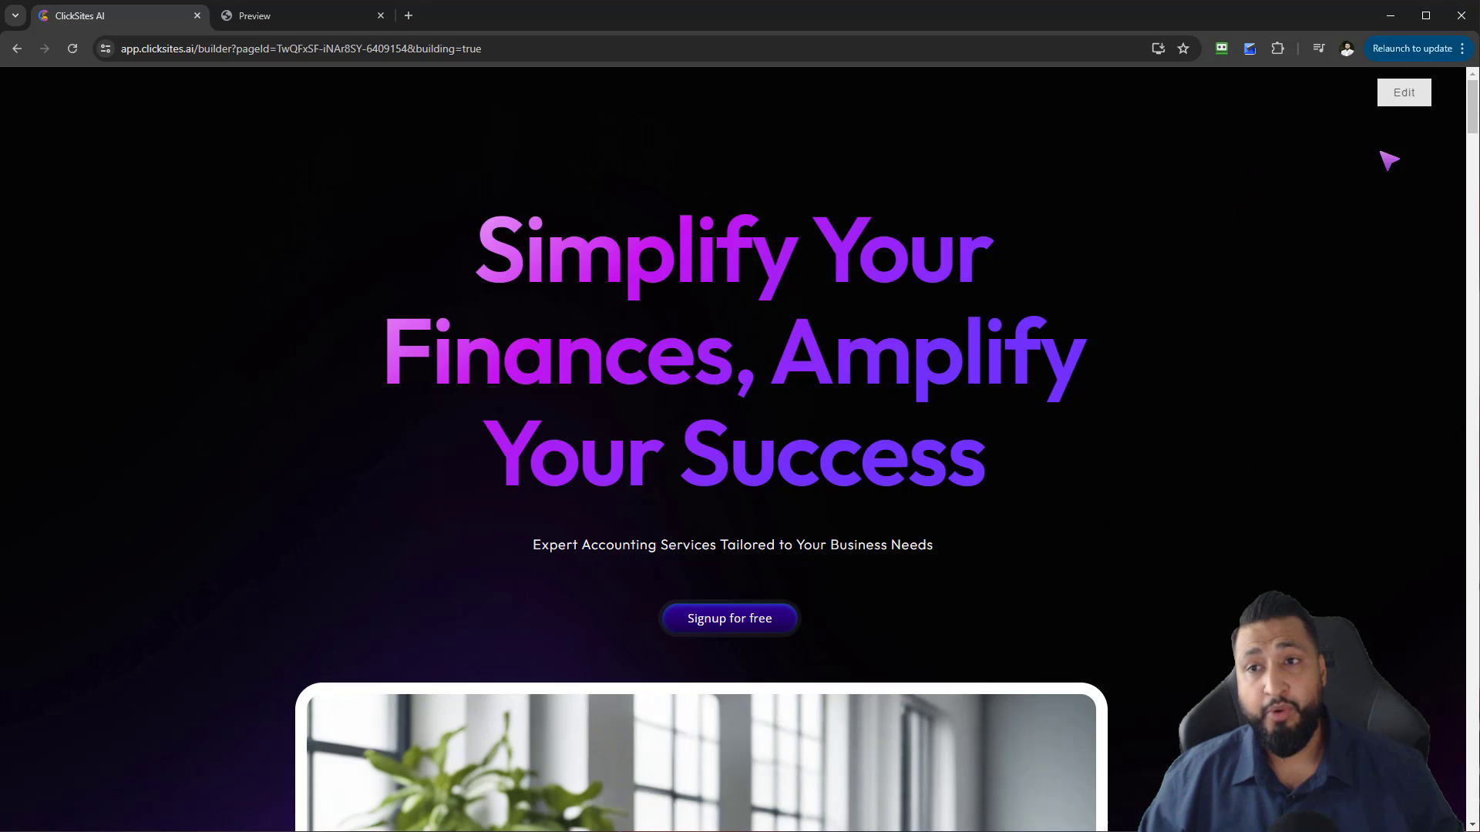
pyautogui.click(1404, 93)
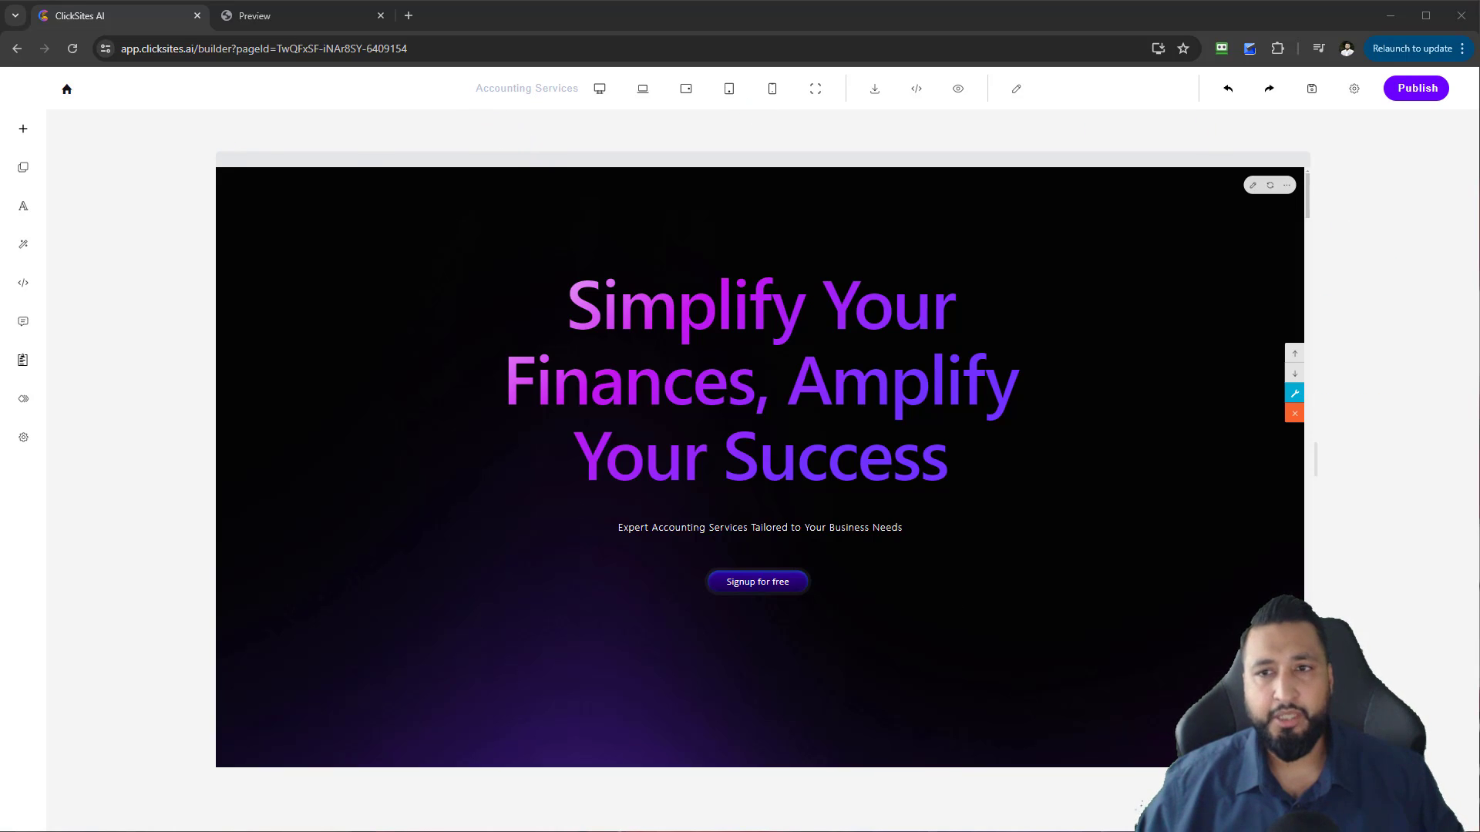
# - Inspect the text settings of the "Simplify Your Finances, Amplify Your Success" heading and look over the hero section
pyautogui.moveTo(1308, 202)
pyautogui.mouseDown()
pyautogui.moveTo(1287, 351)
pyautogui.moveTo(1295, 447)
pyautogui.moveTo(1302, 198)
pyautogui.mouseUp()
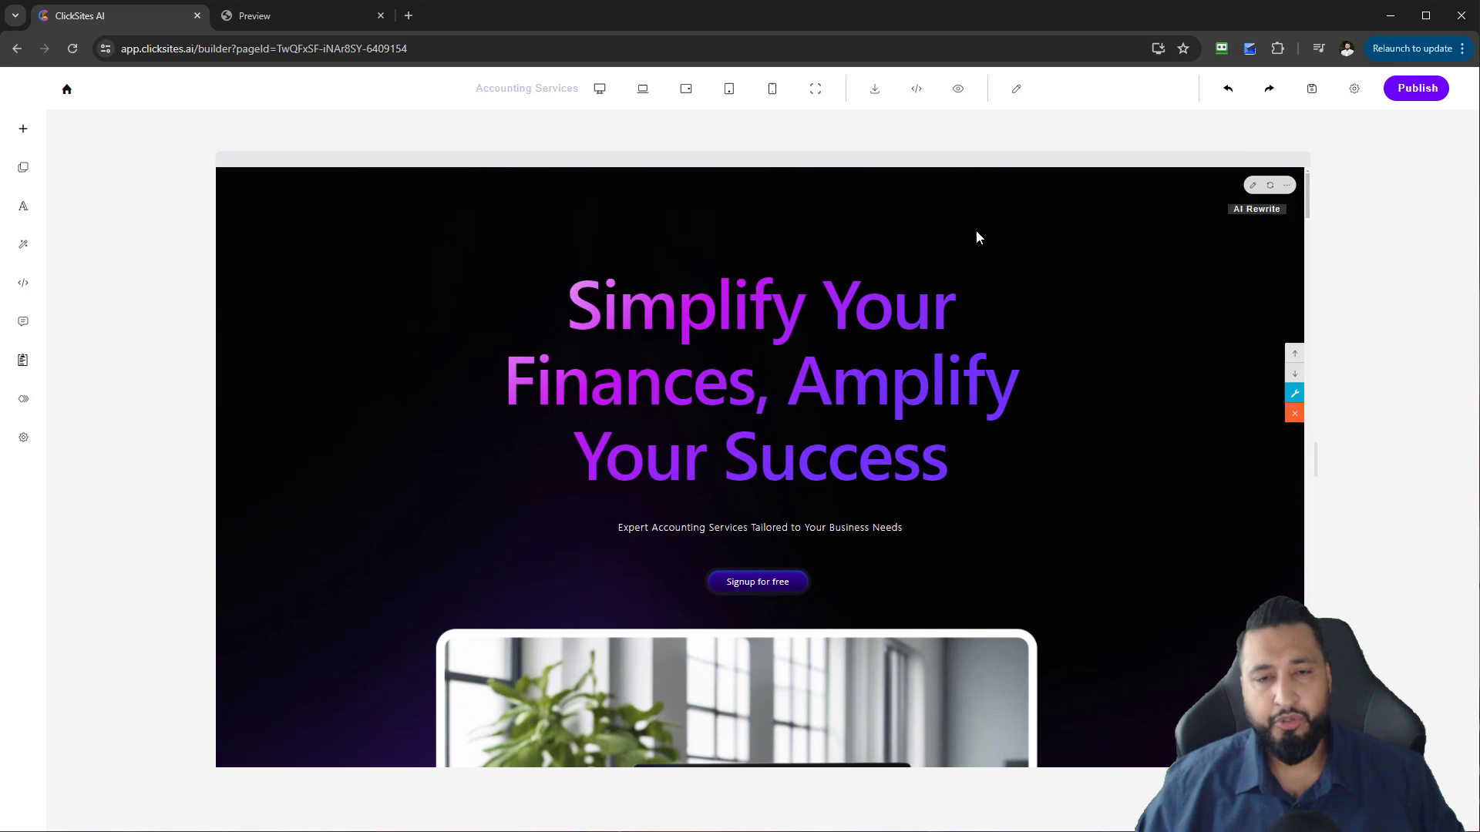
pyautogui.click(566, 304)
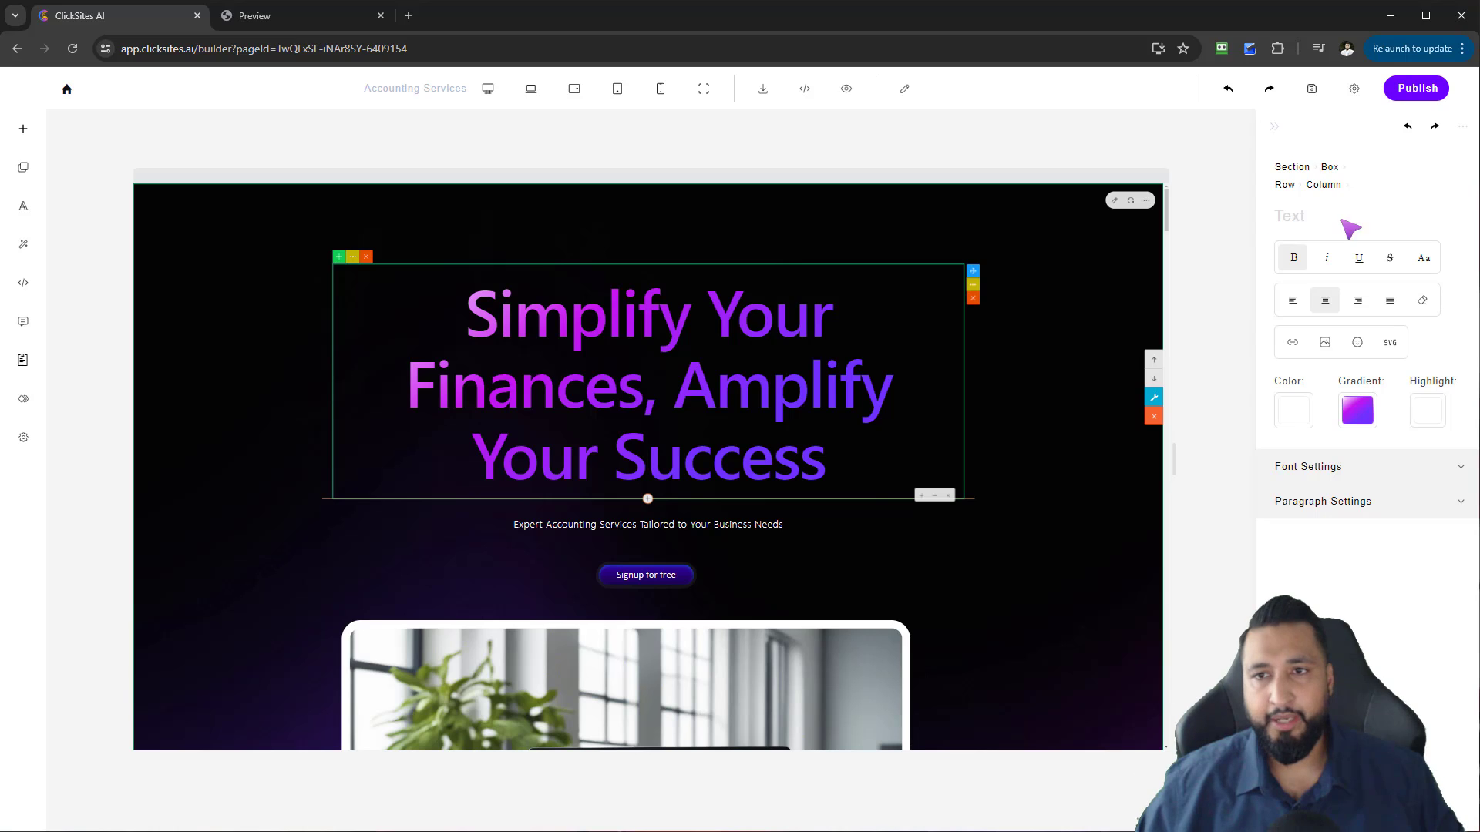
pyautogui.click(1277, 130)
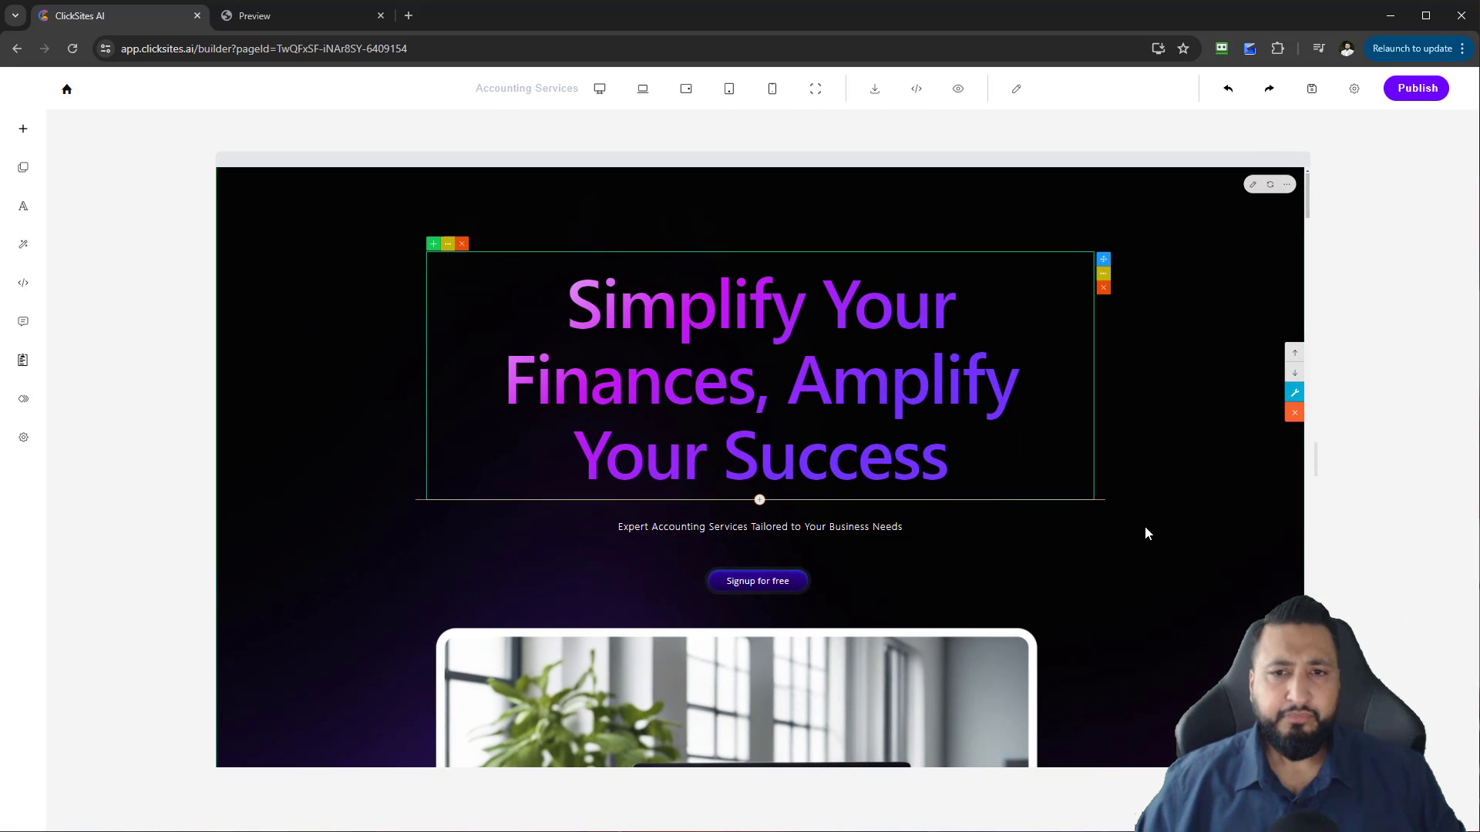
pyautogui.scroll(-3, 1090, 480)
pyautogui.scroll(-2, 1098, 502)
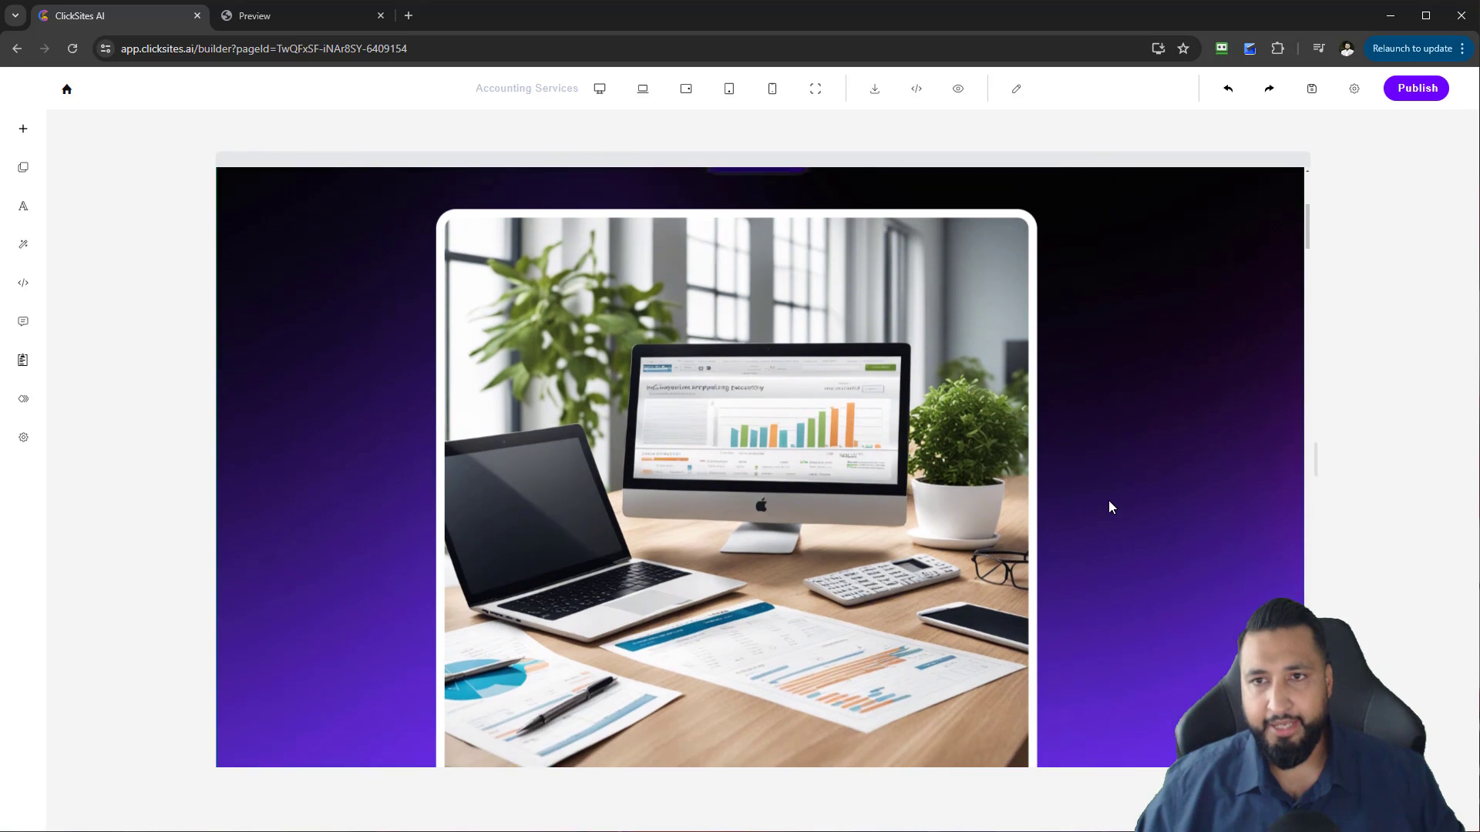
pyautogui.scroll(5, 1108, 501)
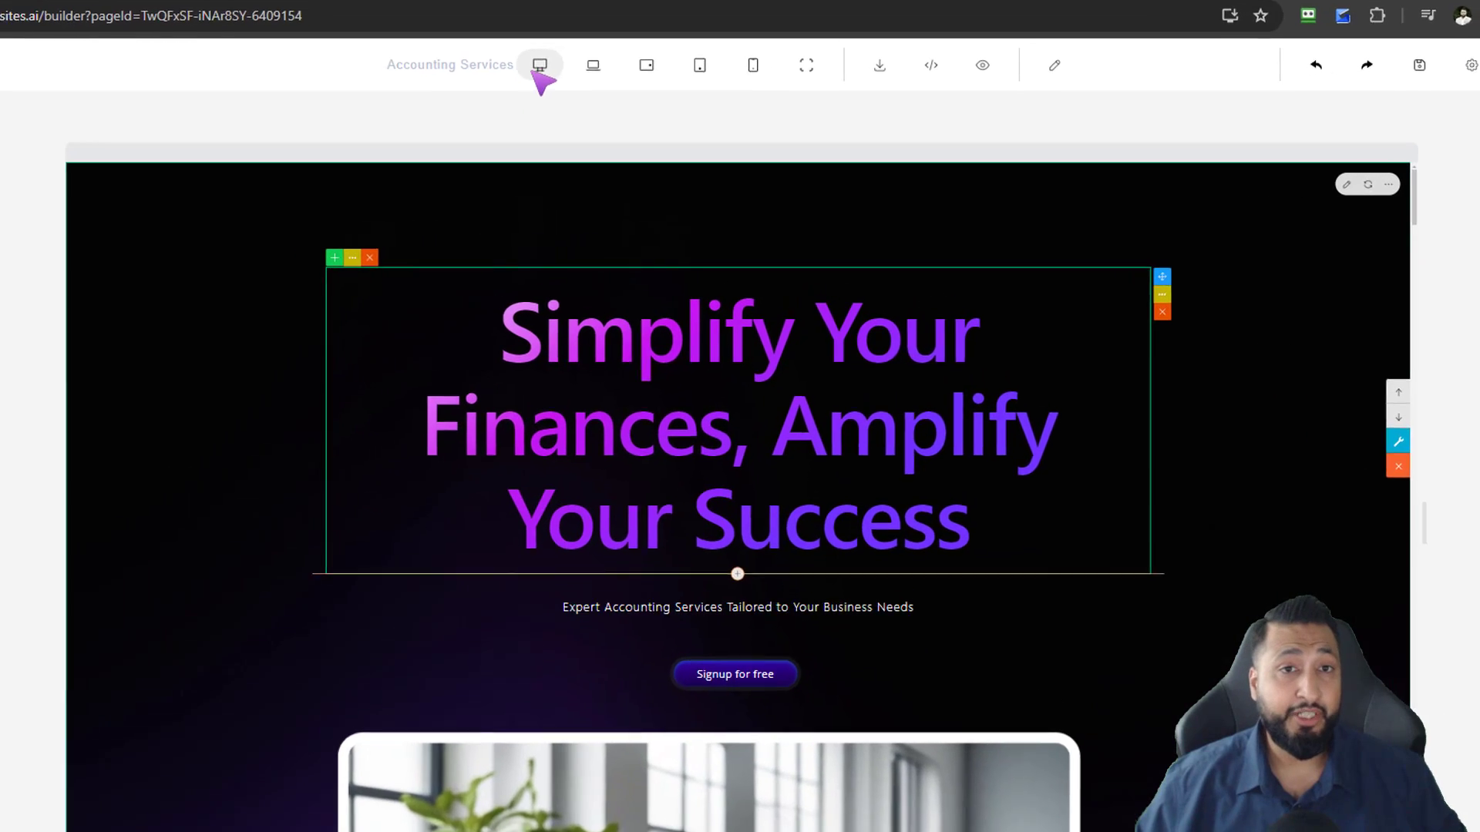
# - Check the page layout at laptop, landscape tablet and phone sizes and return to the desktop view
pyautogui.click(580, 61)
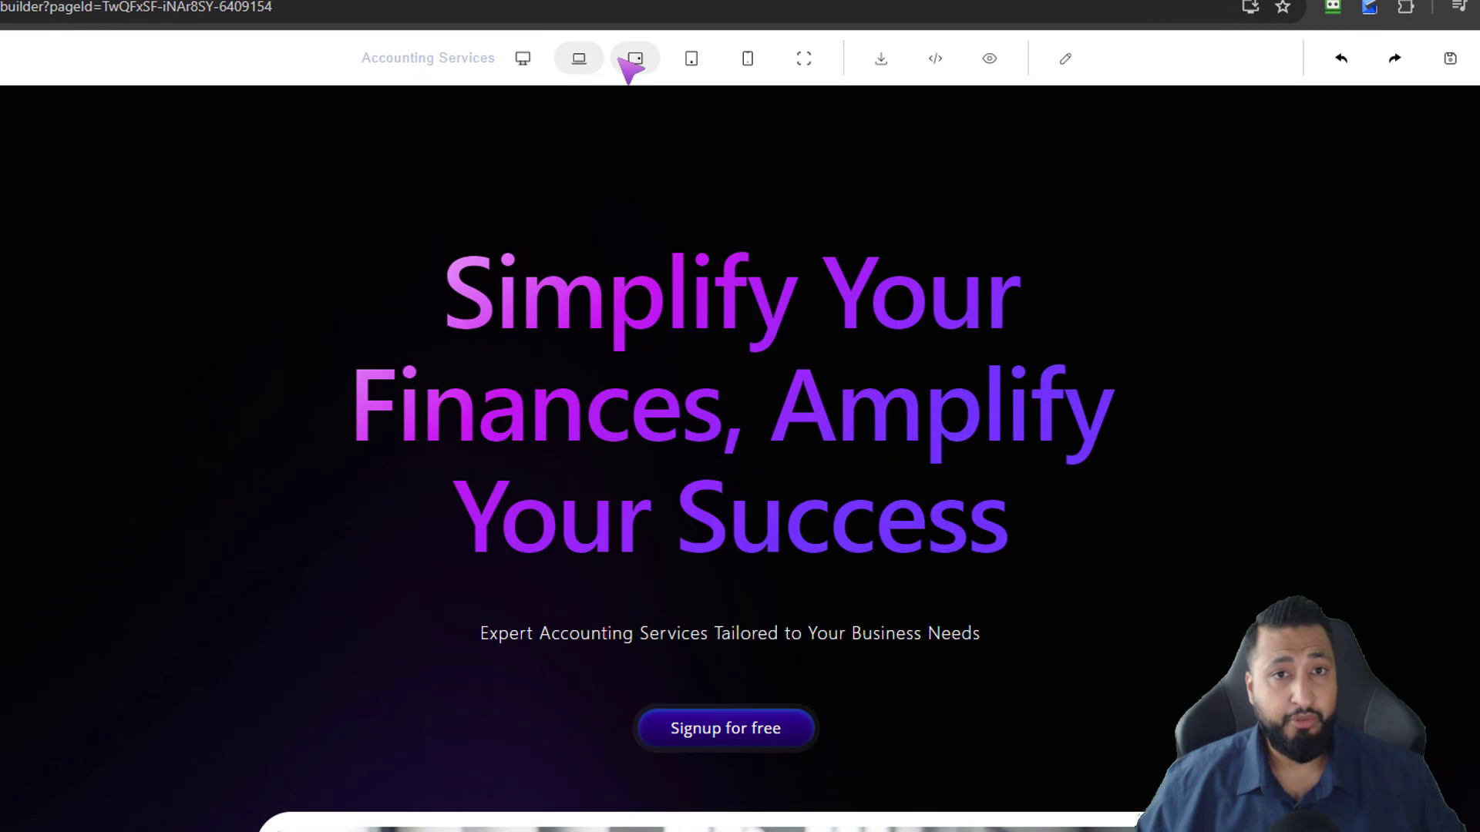
pyautogui.click(633, 60)
pyautogui.click(581, 61)
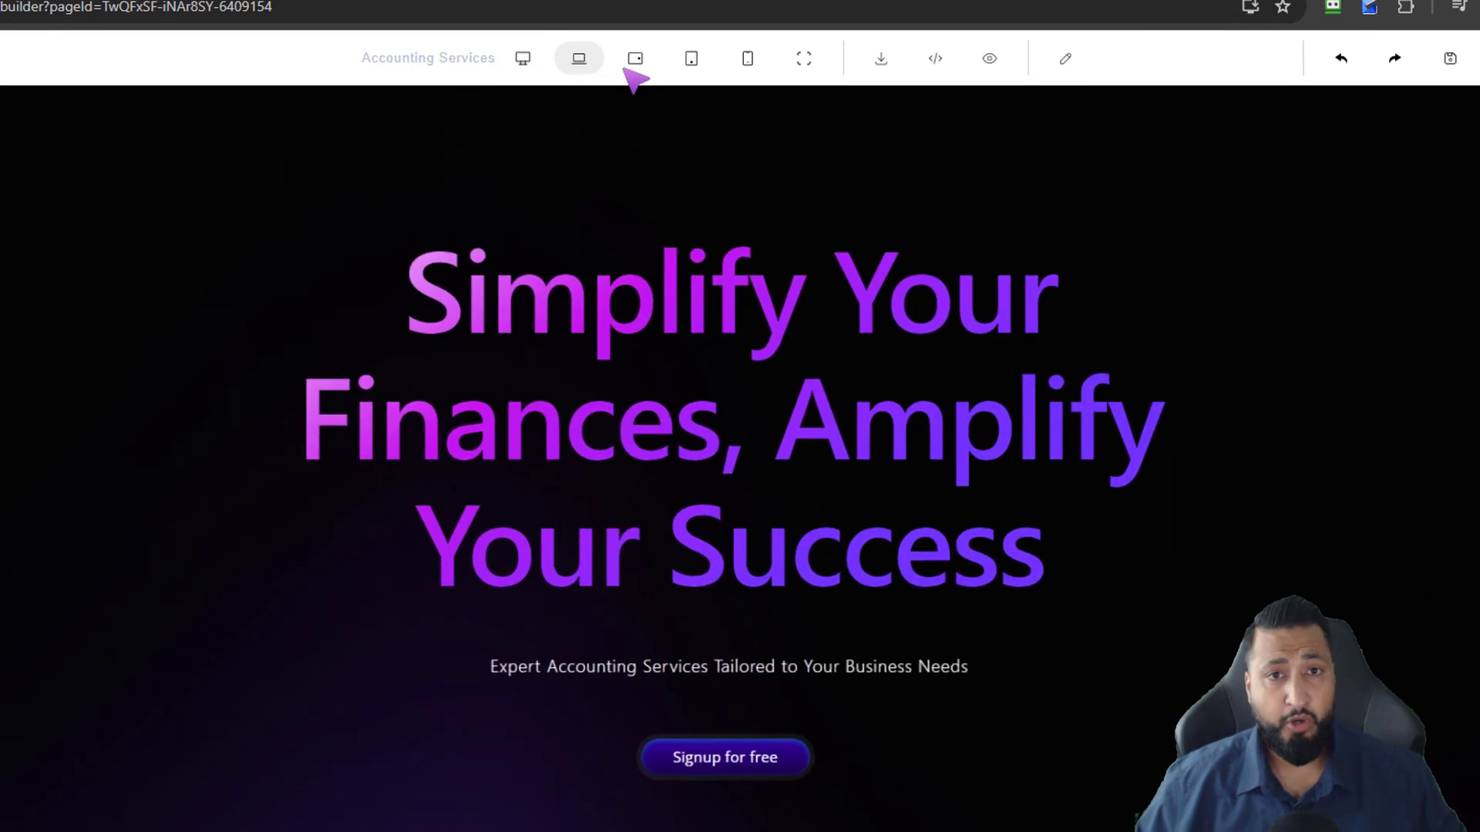
pyautogui.click(635, 60)
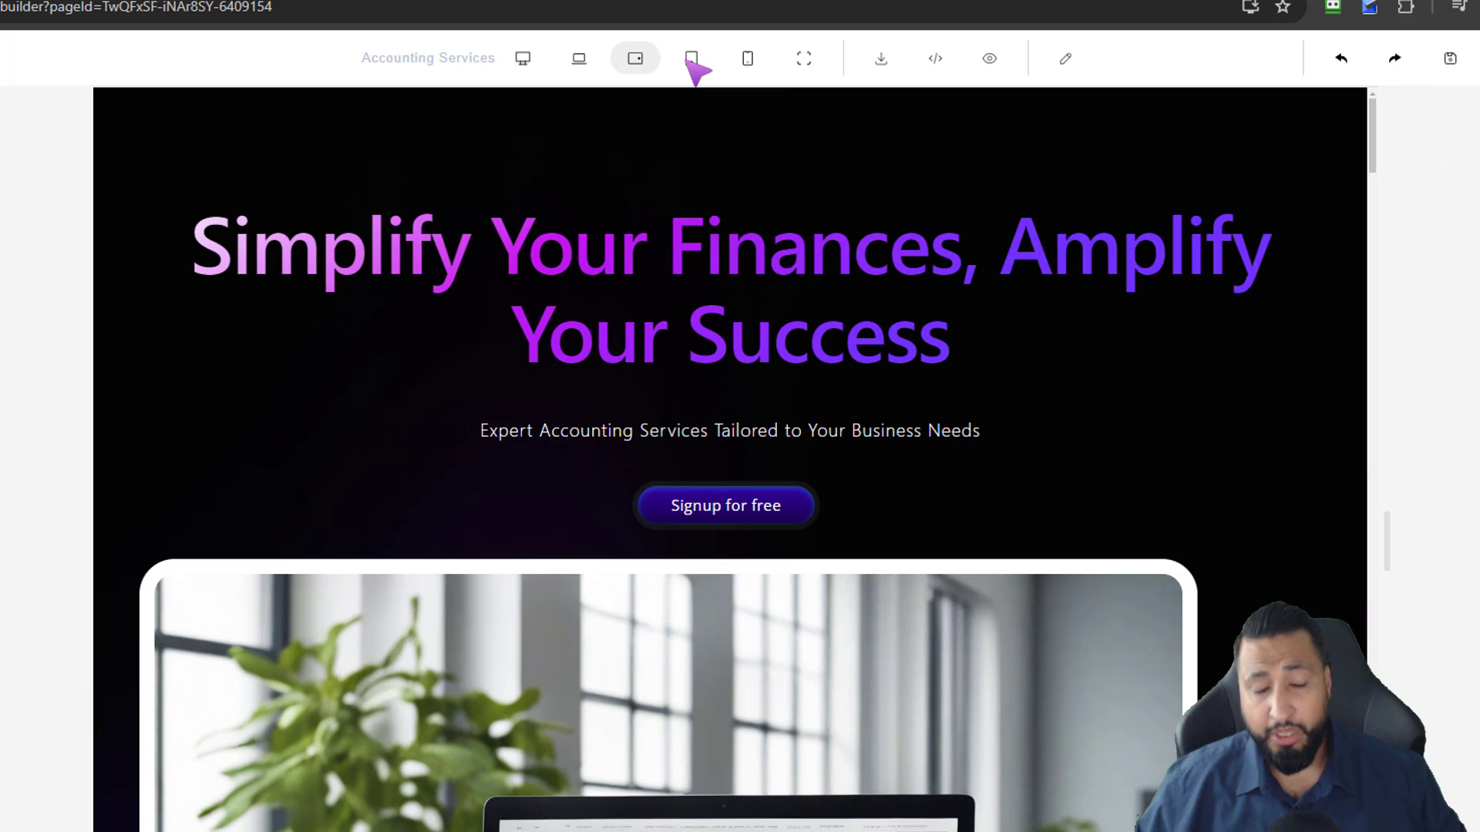
pyautogui.click(740, 63)
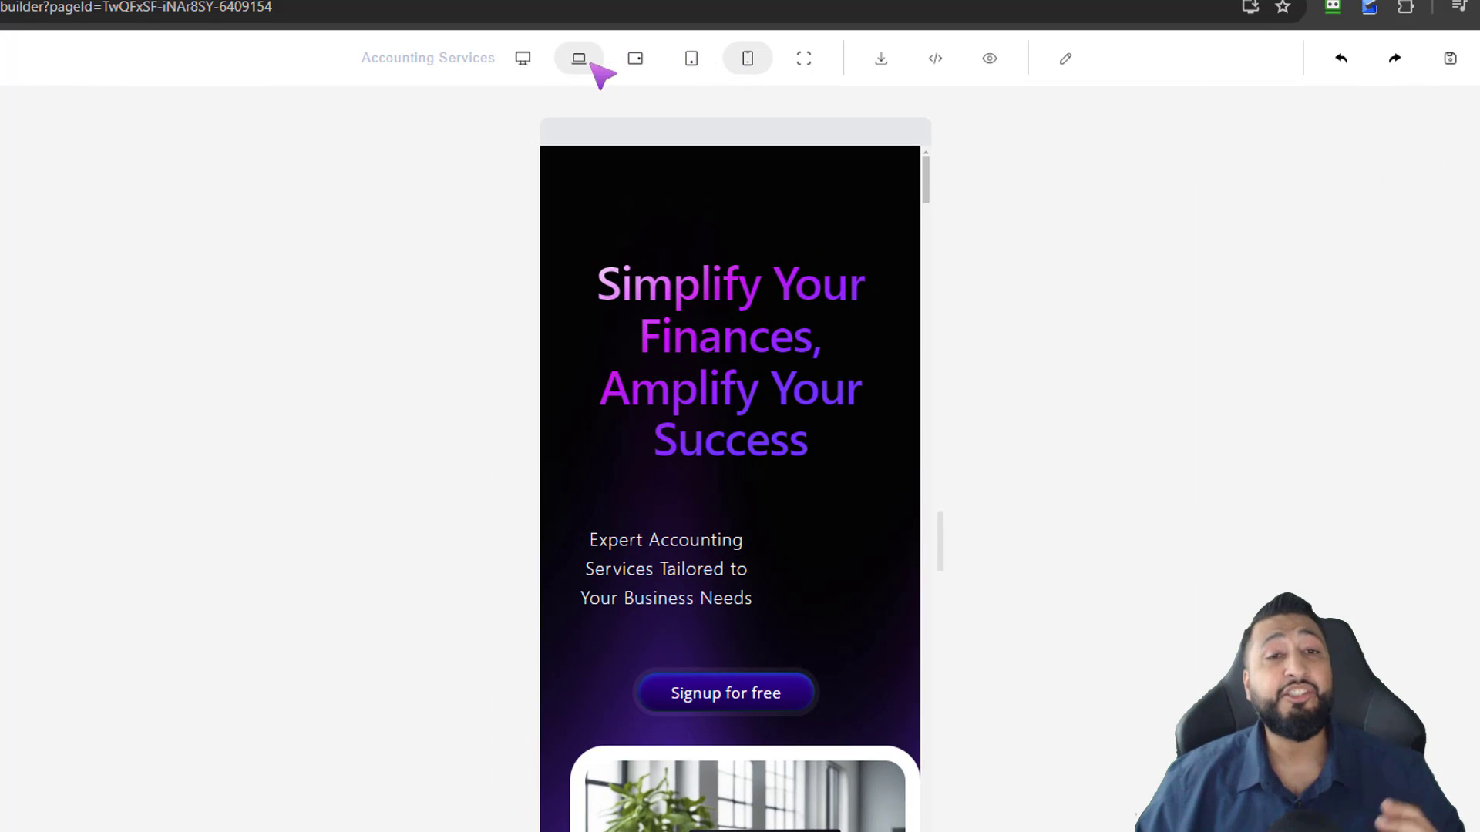
pyautogui.click(601, 88)
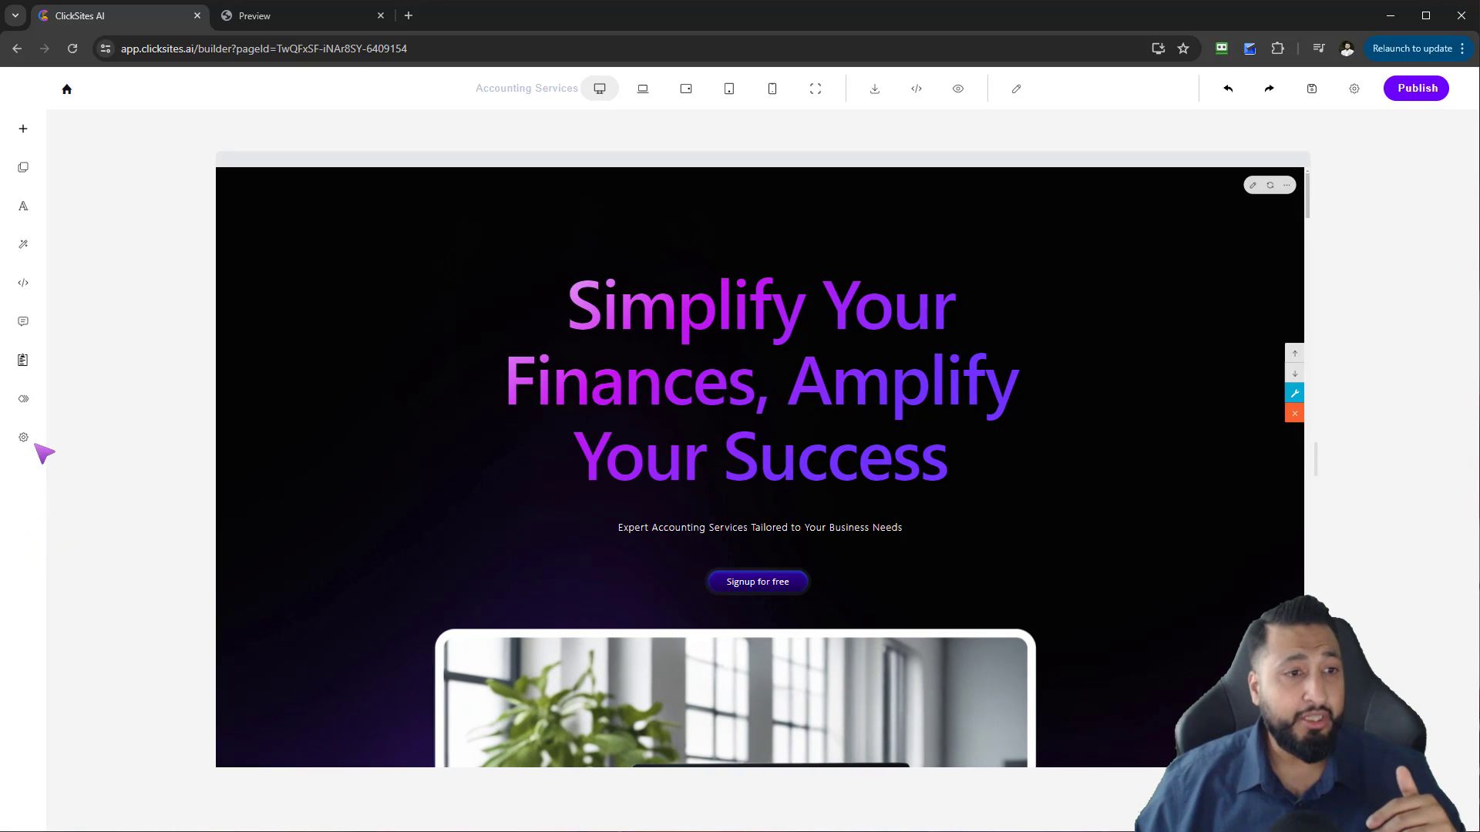
# - Open the live preview, look through the accounting page in it down to the accounting solutions section, and close it
pyautogui.click(21, 438)
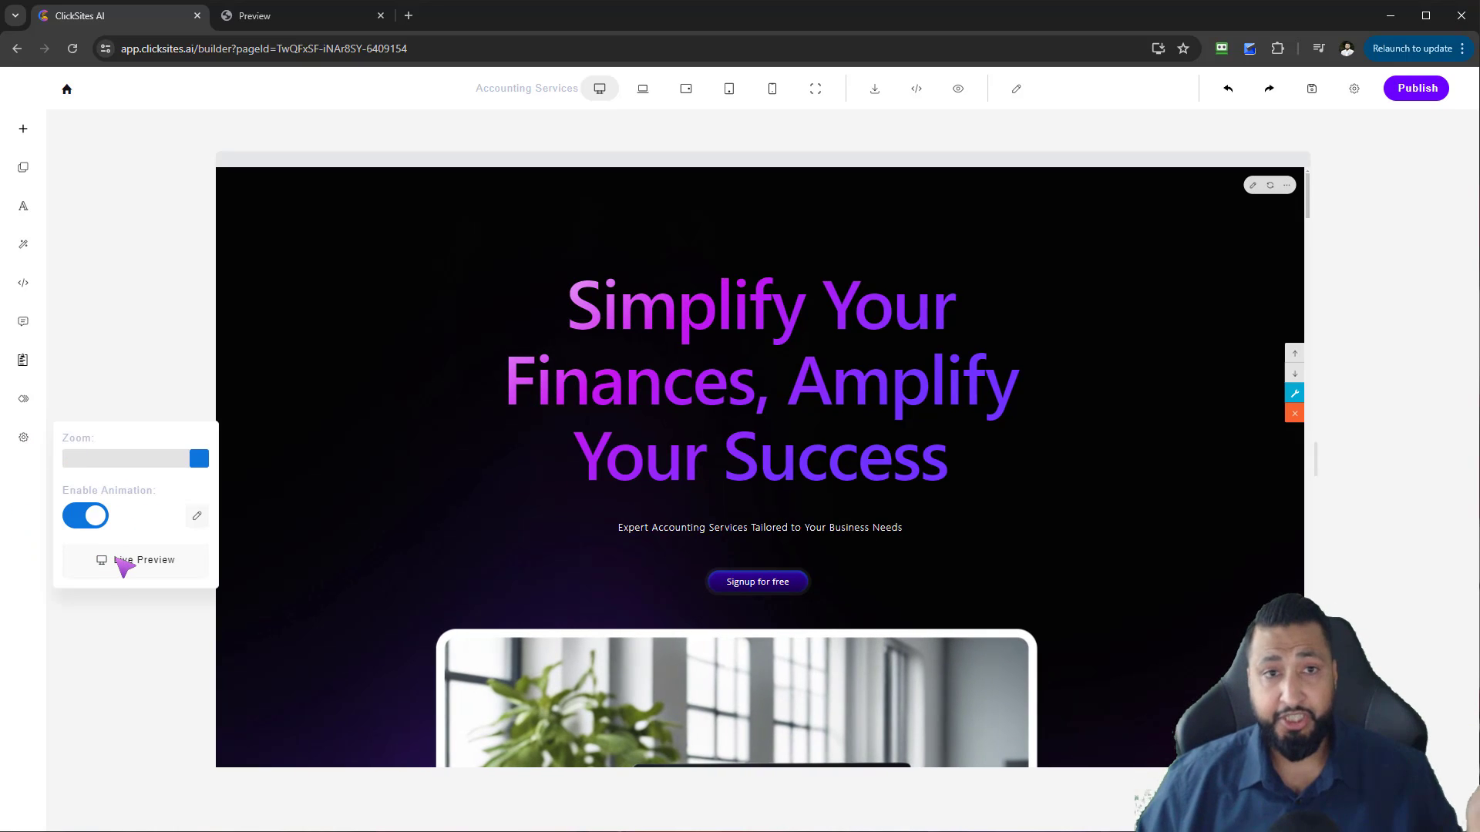
pyautogui.click(123, 565)
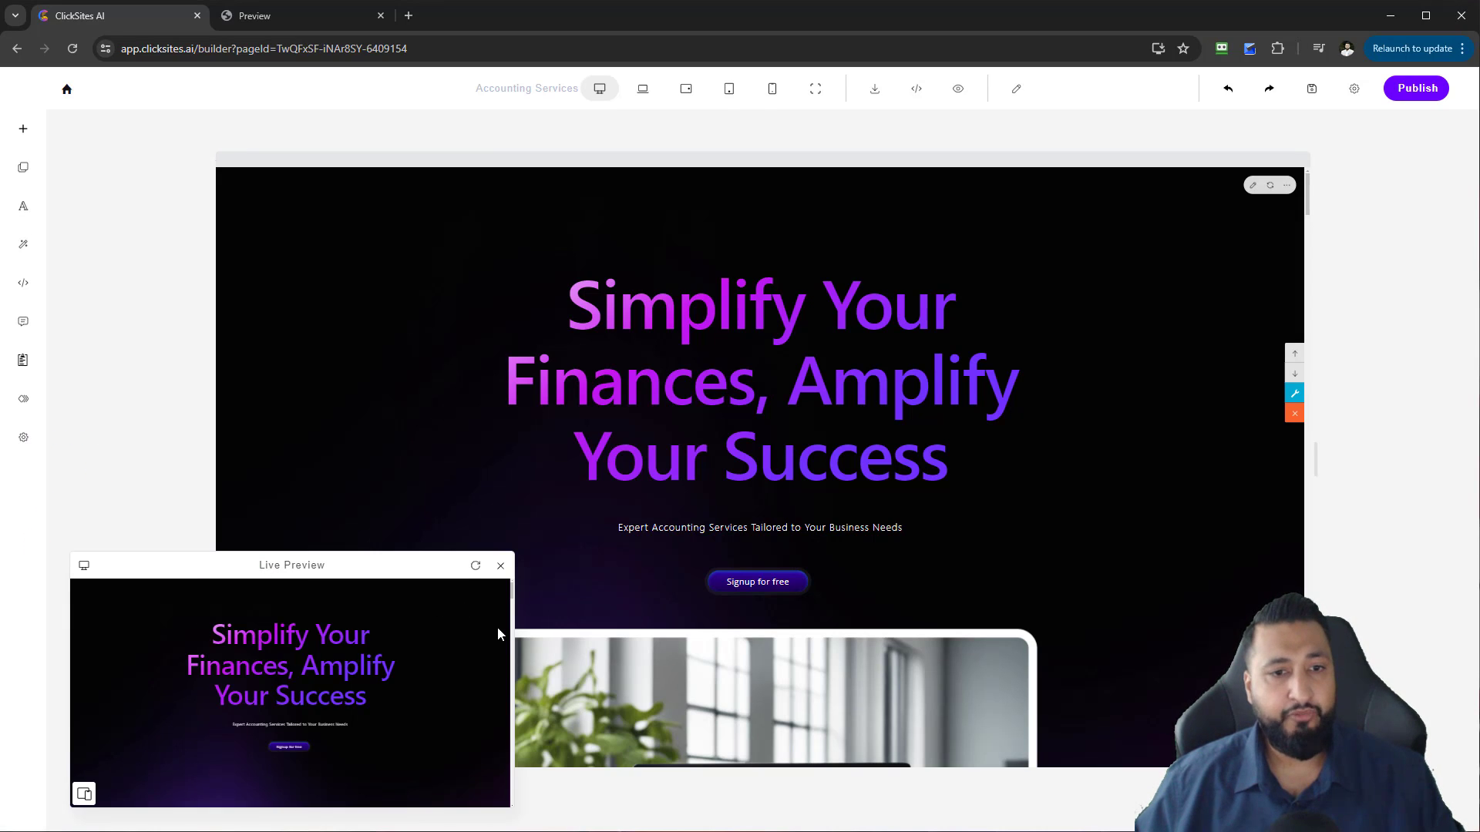
pyautogui.scroll(-2, 370, 623)
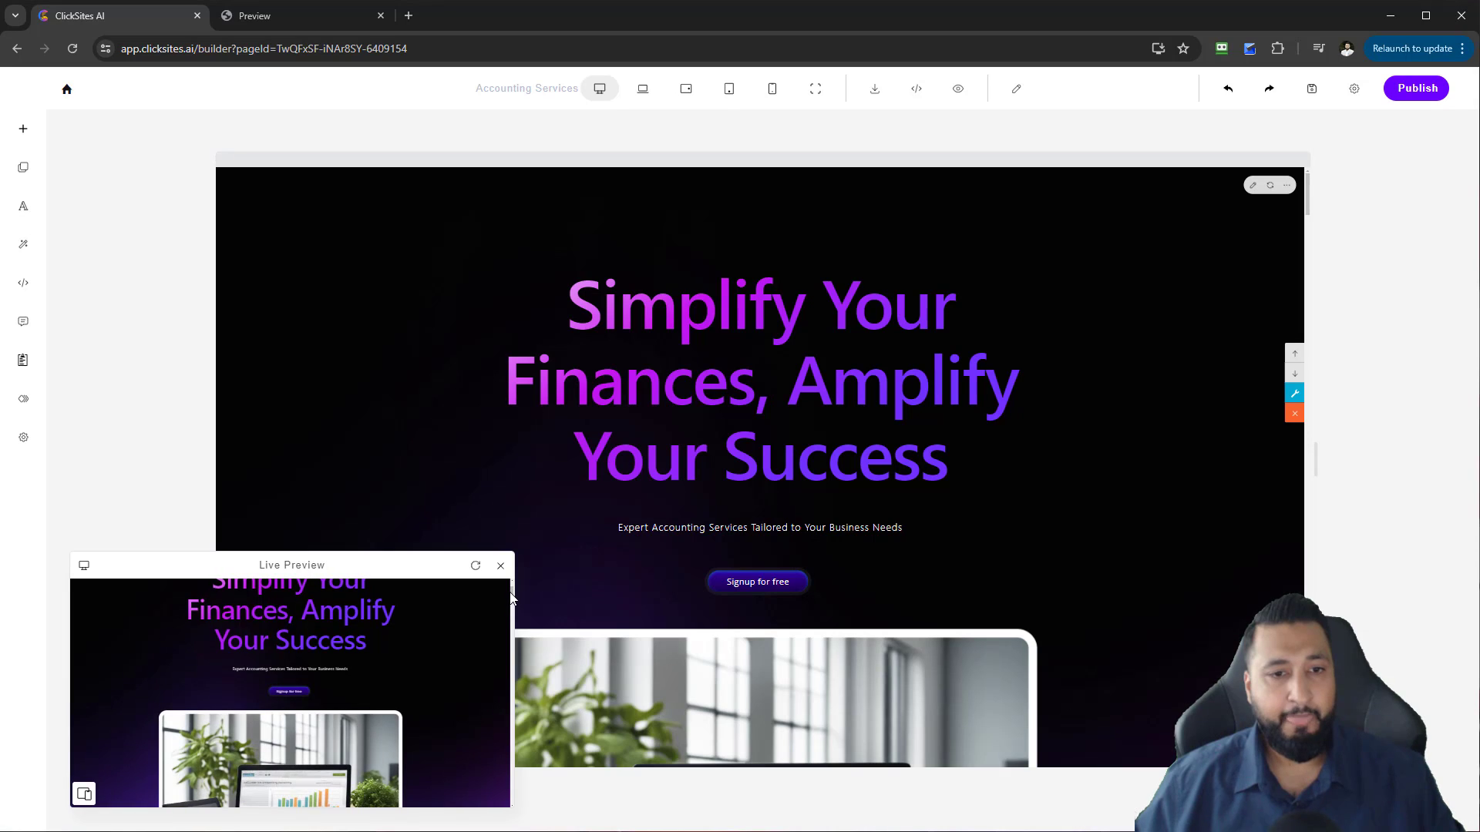
pyautogui.moveTo(509, 593); pyautogui.dragTo(510, 598)
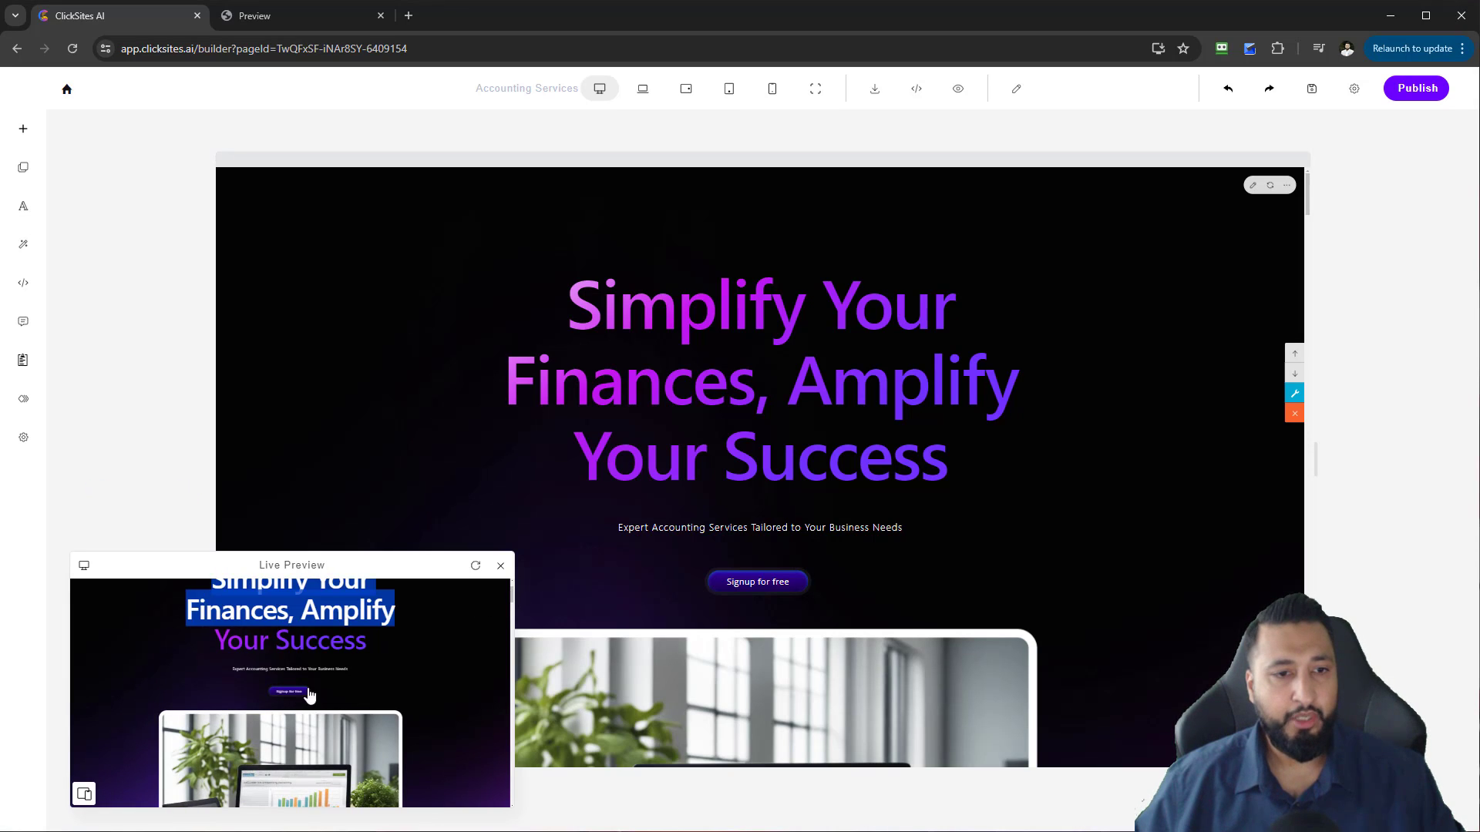
pyautogui.click(391, 648)
pyautogui.scroll(-1, 430, 651)
pyautogui.scroll(-3, 434, 645)
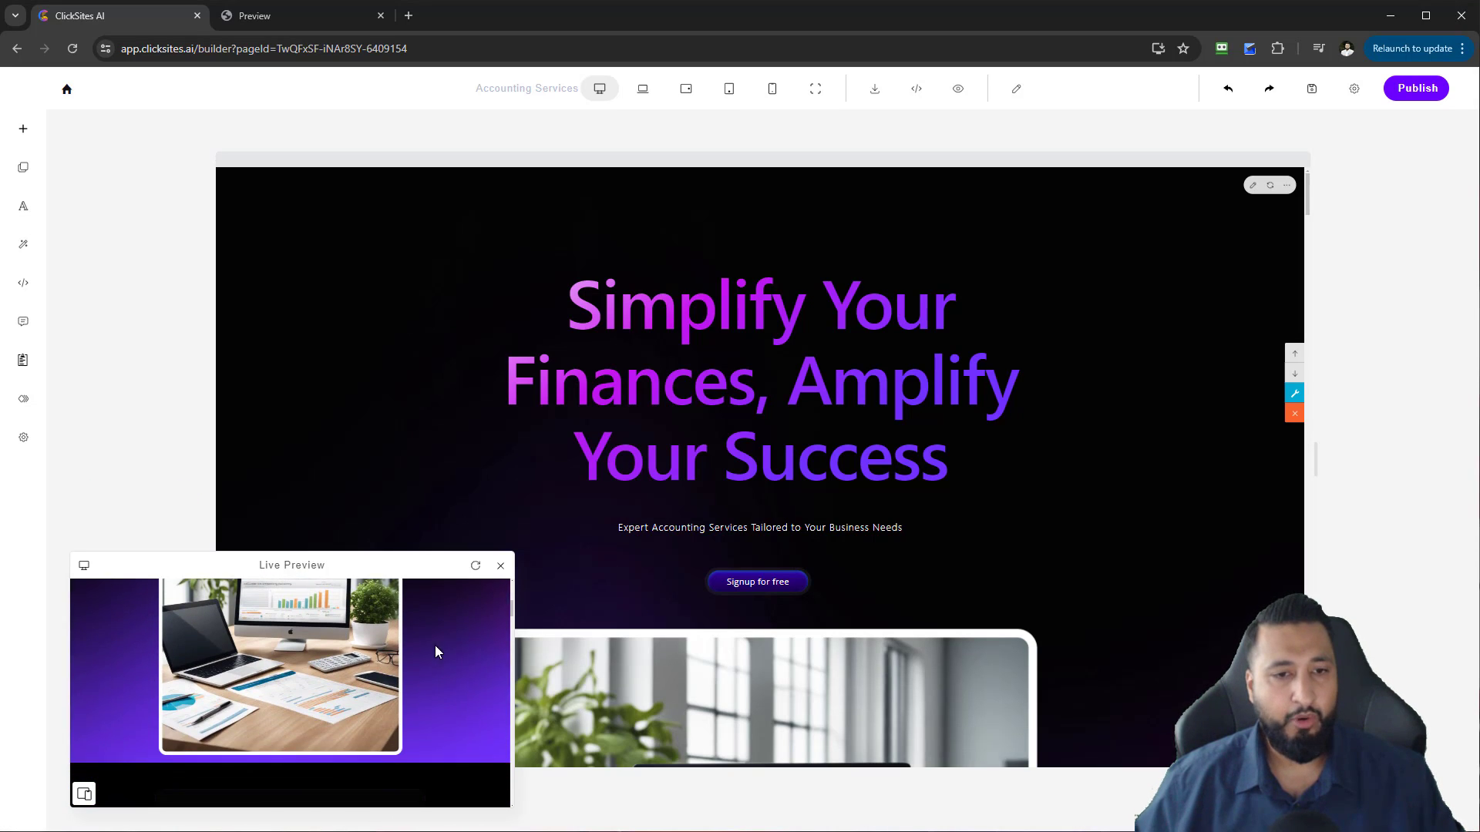
pyautogui.scroll(-4, 1027, 571)
pyautogui.scroll(-12, 1041, 580)
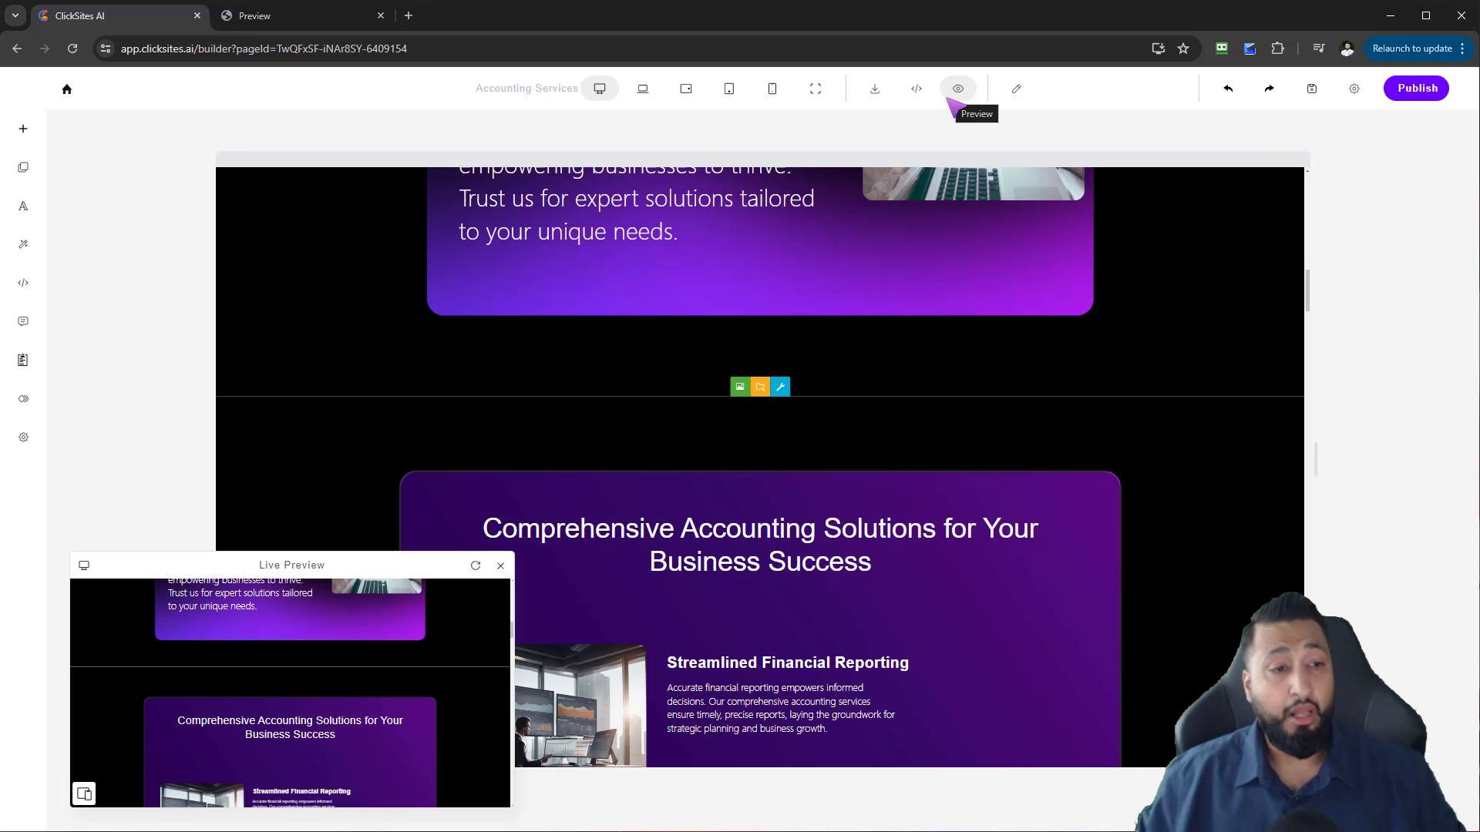
pyautogui.click(501, 566)
pyautogui.scroll(10, 1089, 575)
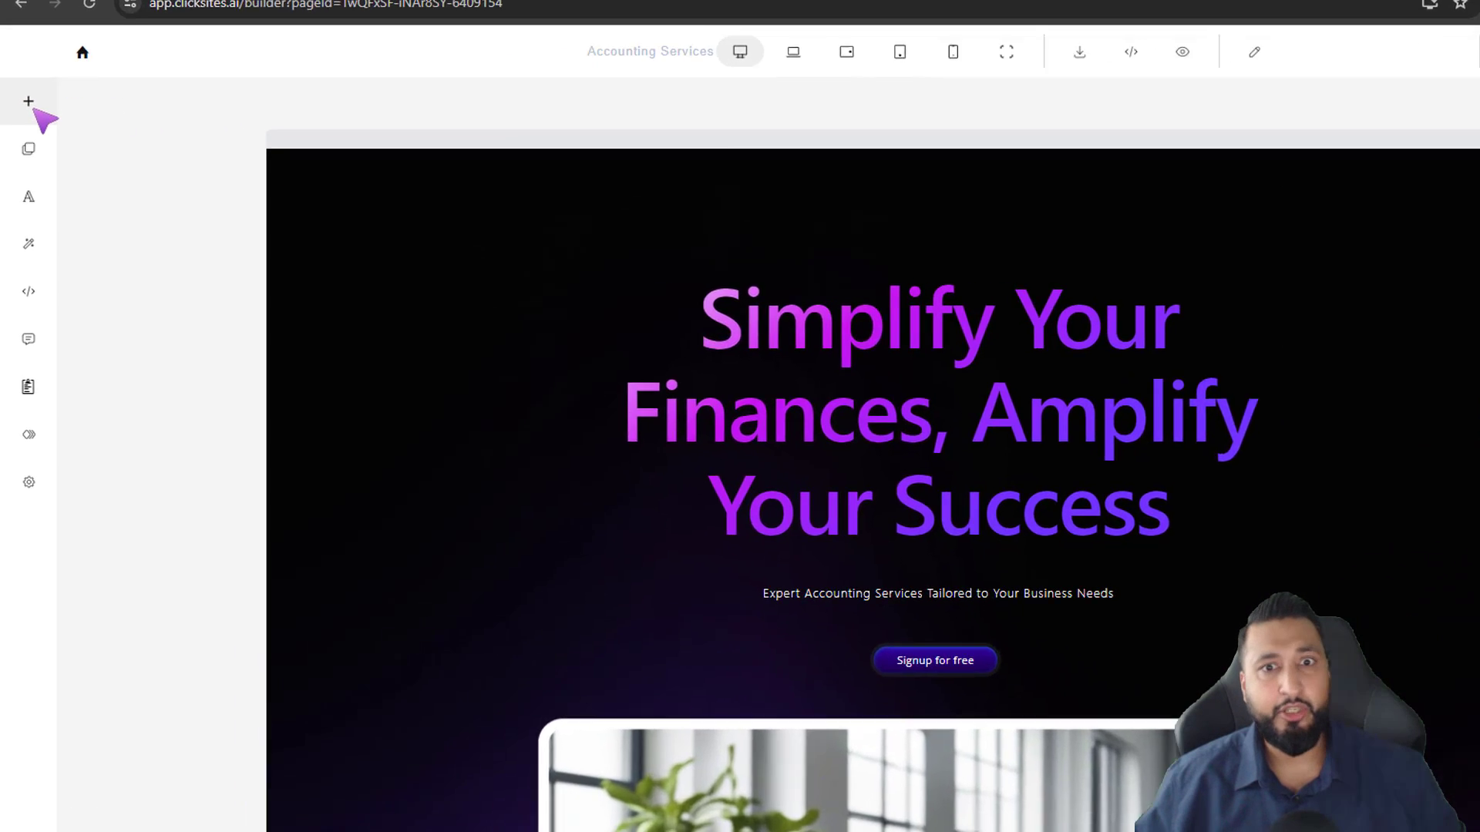
# - Open the section library and browse the Slider, Header and Photos section templates
pyautogui.click(24, 129)
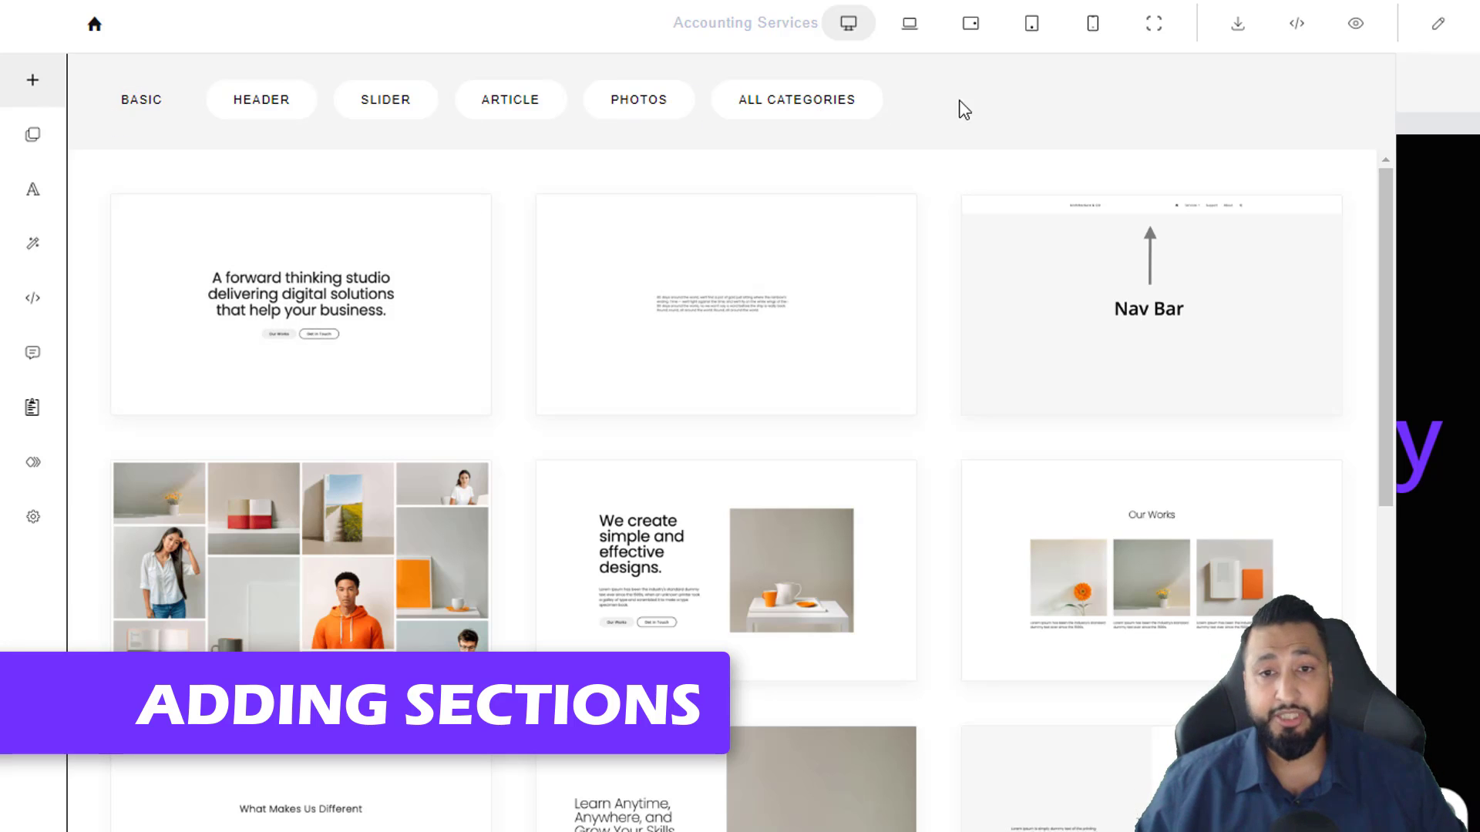
pyautogui.click(799, 115)
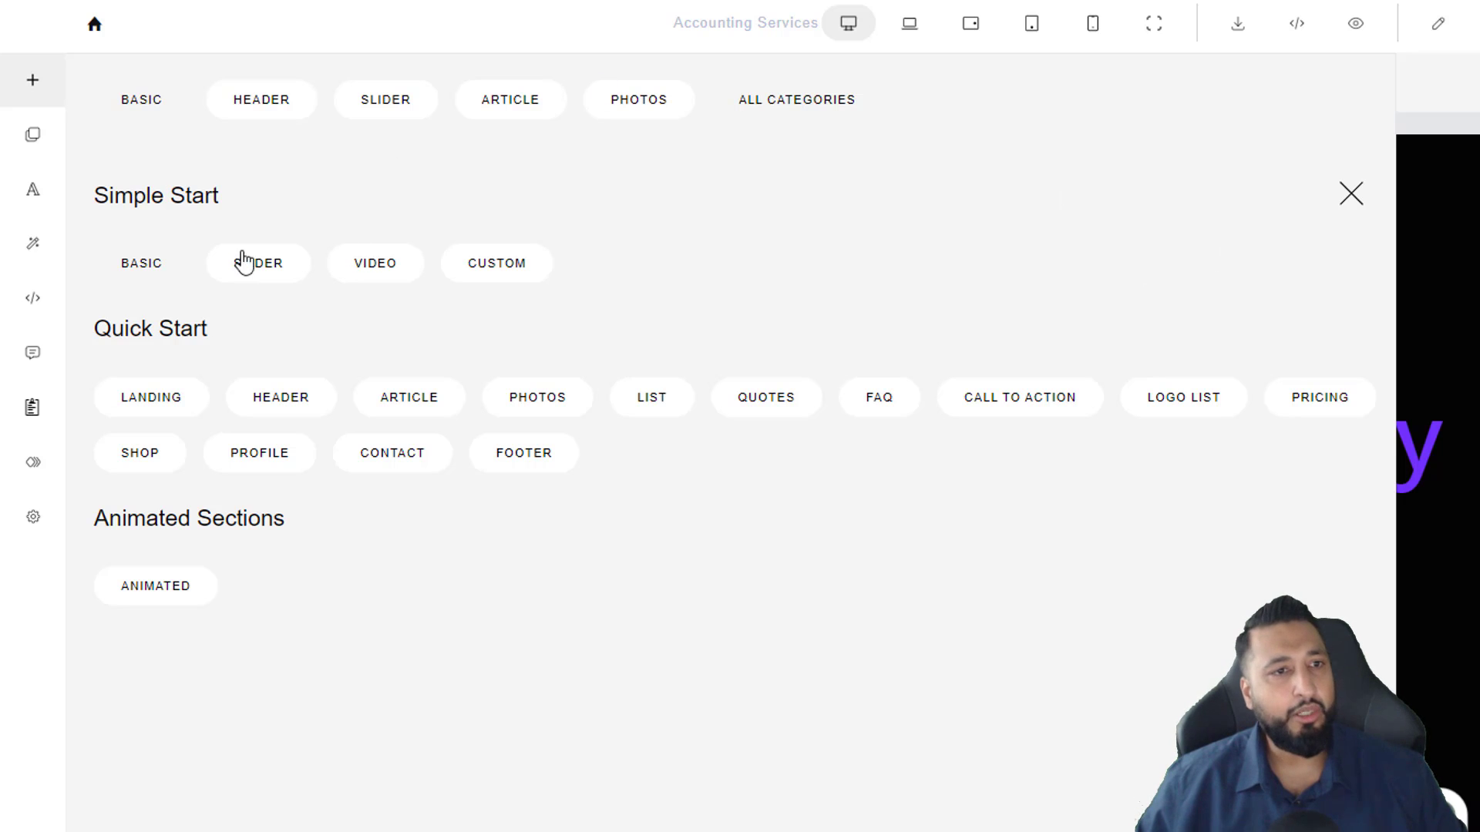
pyautogui.click(271, 273)
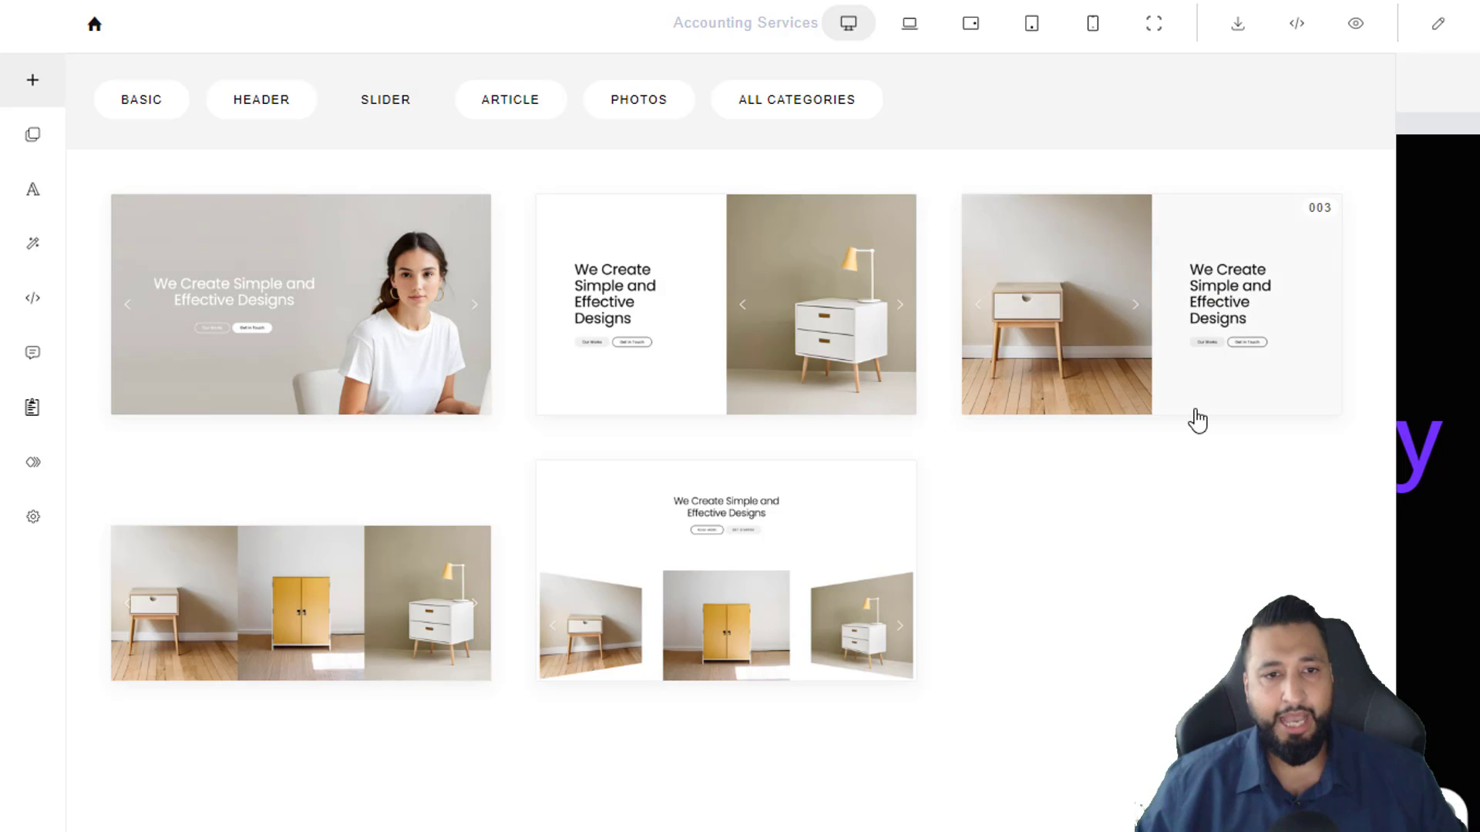
pyautogui.click(275, 108)
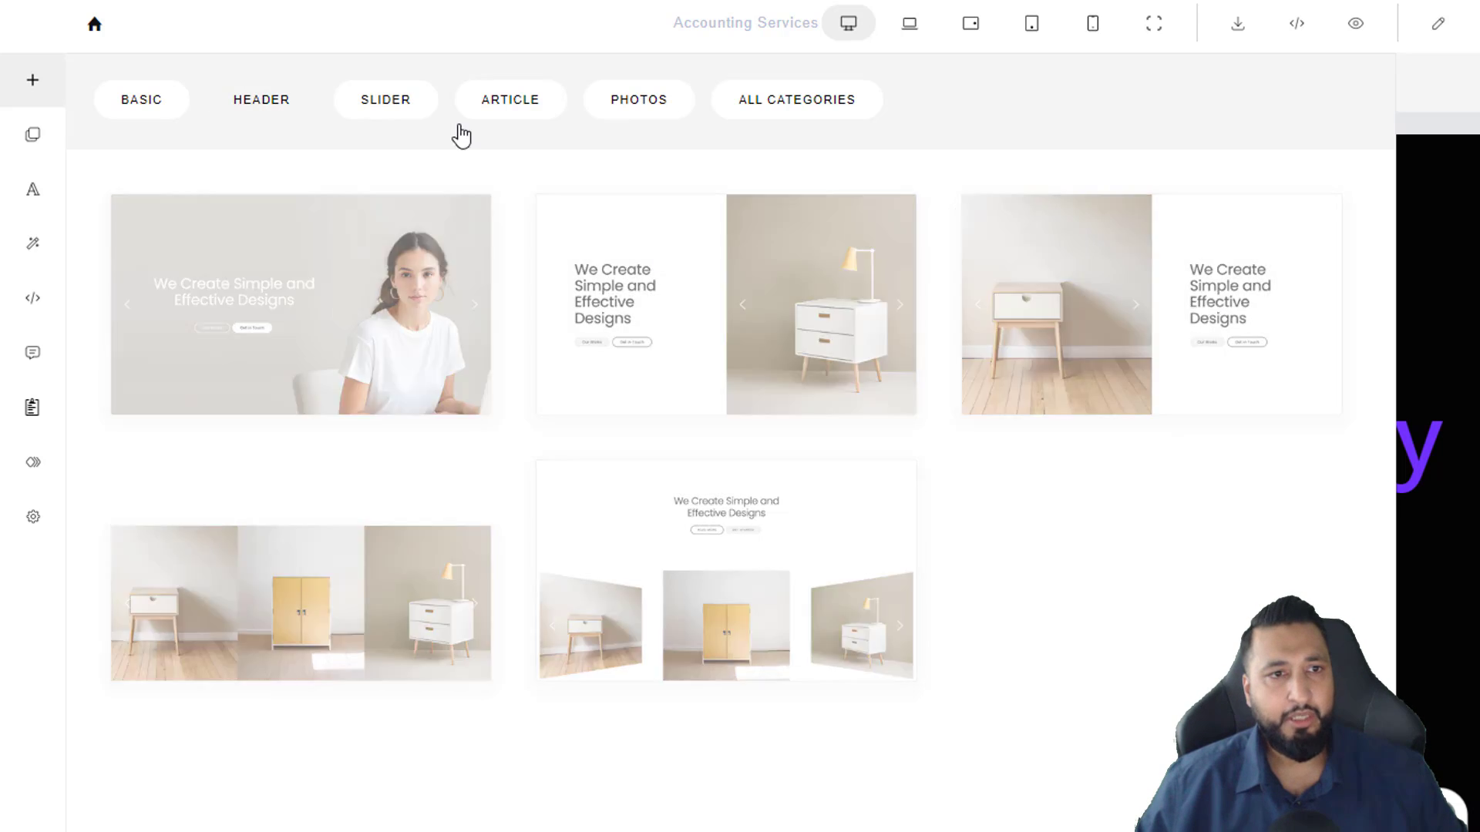
pyautogui.scroll(-15, 1144, 613)
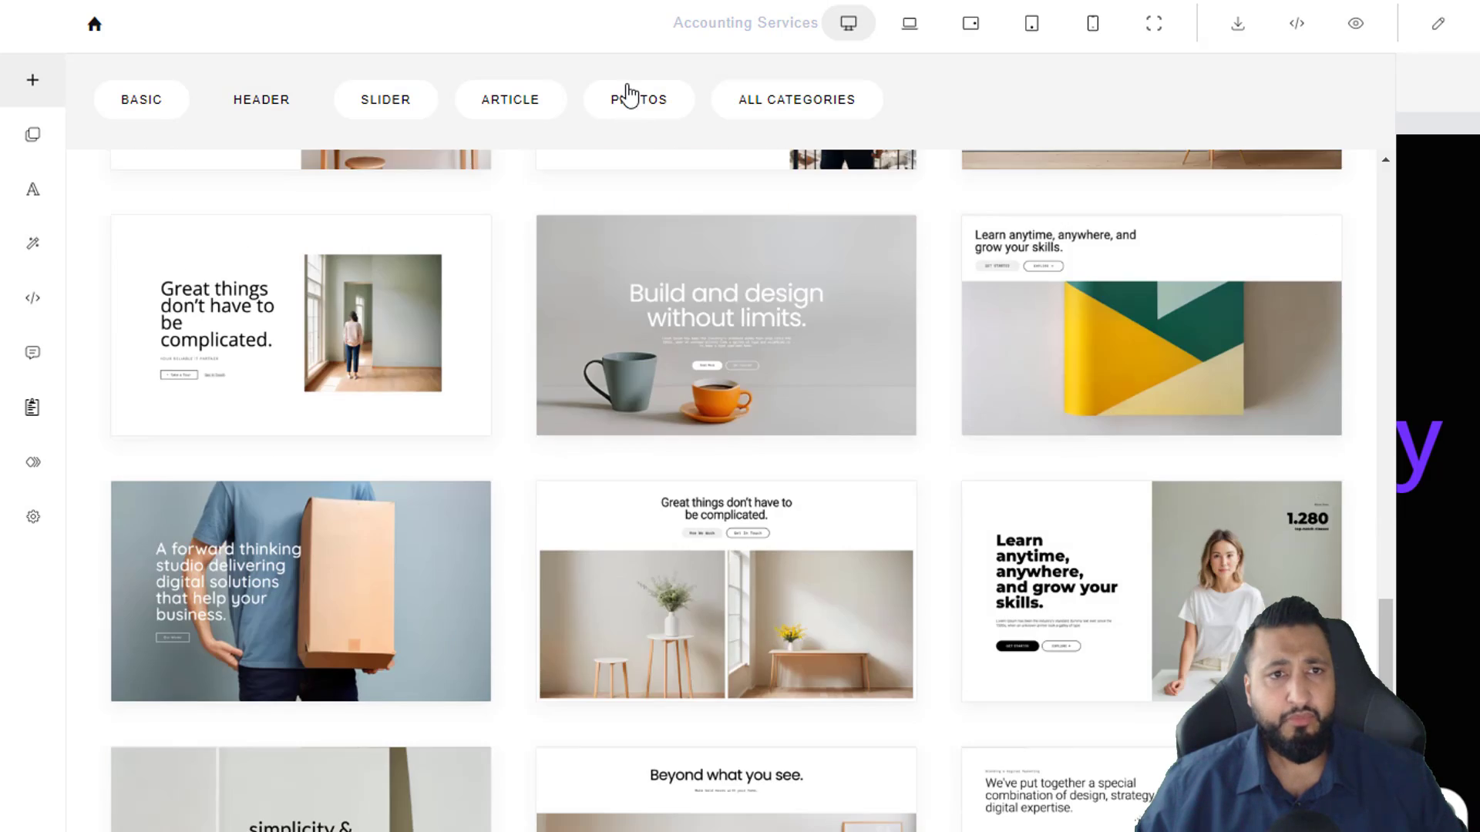
pyautogui.click(631, 98)
pyautogui.scroll(-5, 813, 374)
pyautogui.scroll(-3, 820, 376)
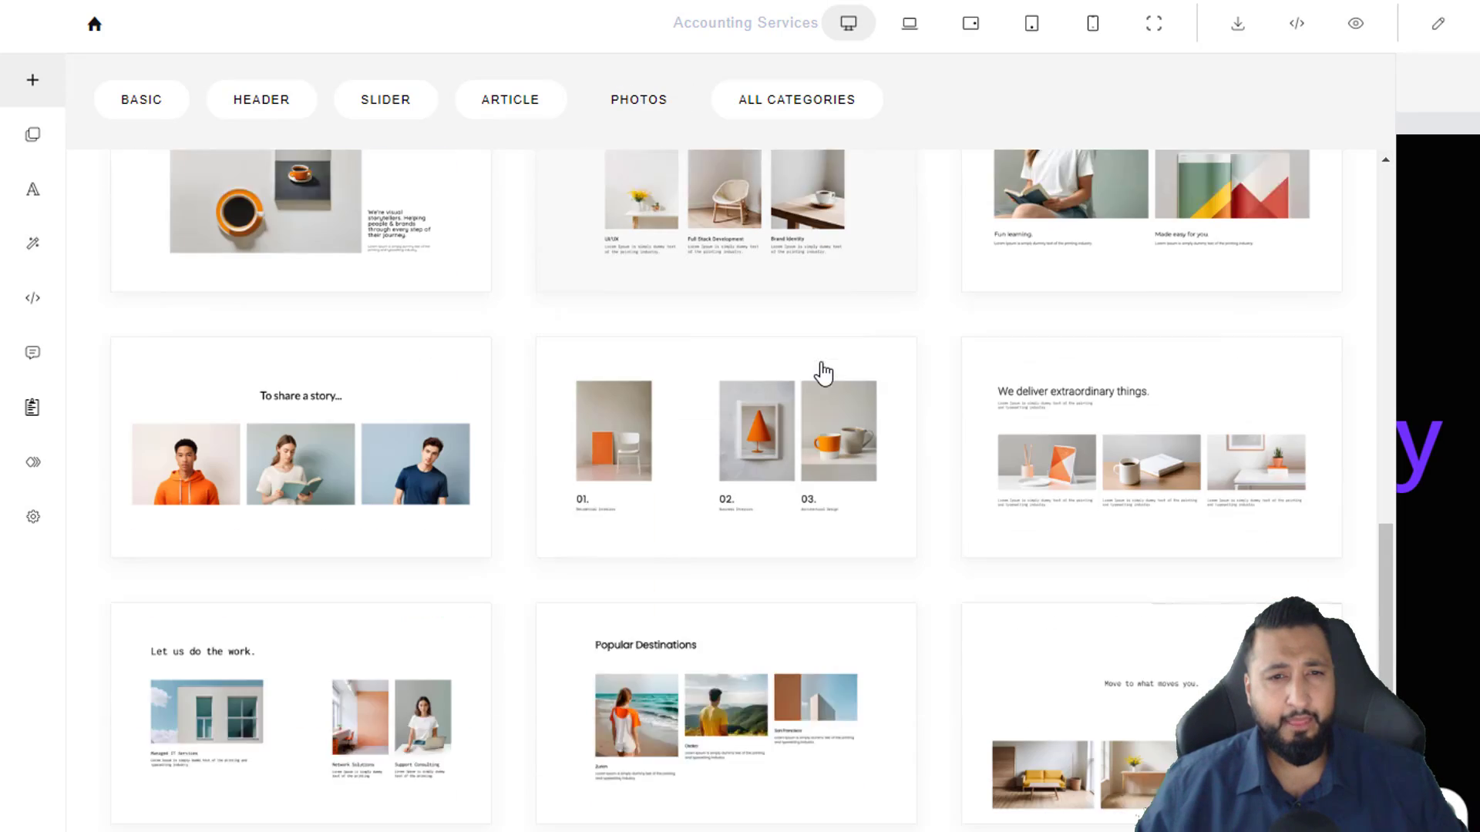
# - Browse the Call to Action and Shop section templates under Quick Start
pyautogui.click(792, 108)
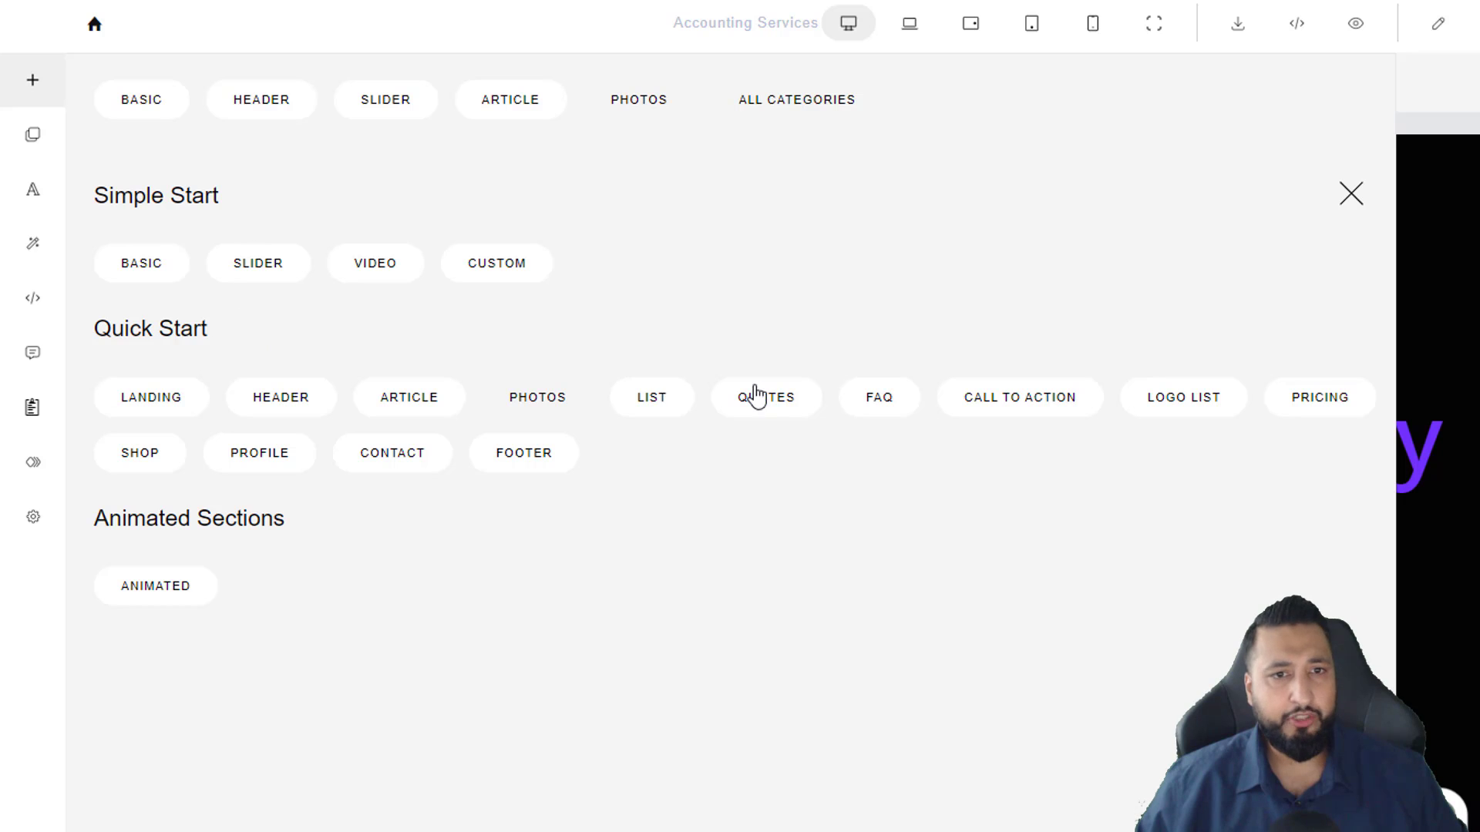
pyautogui.click(1036, 414)
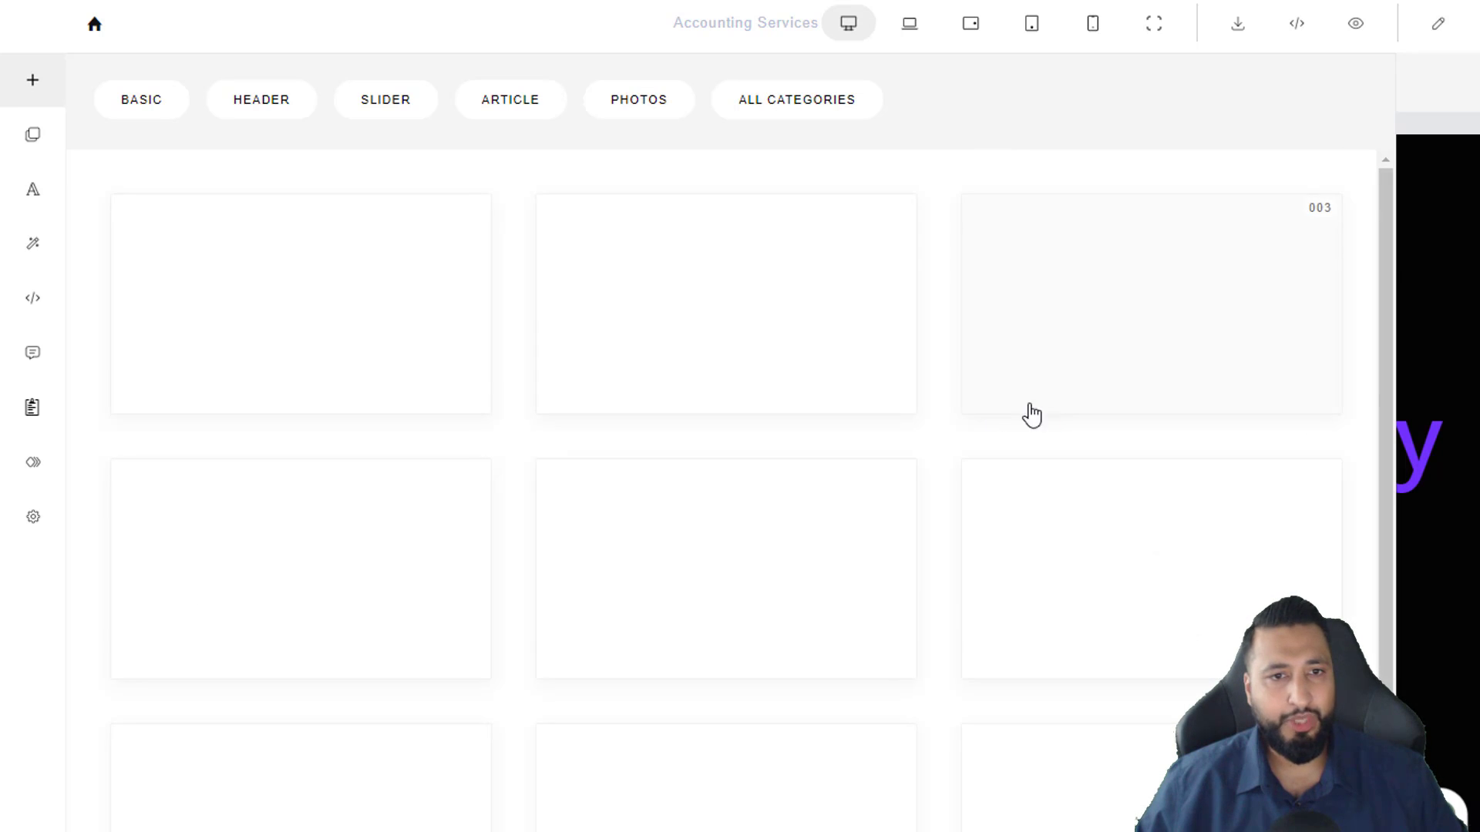
pyautogui.scroll(-3, 977, 490)
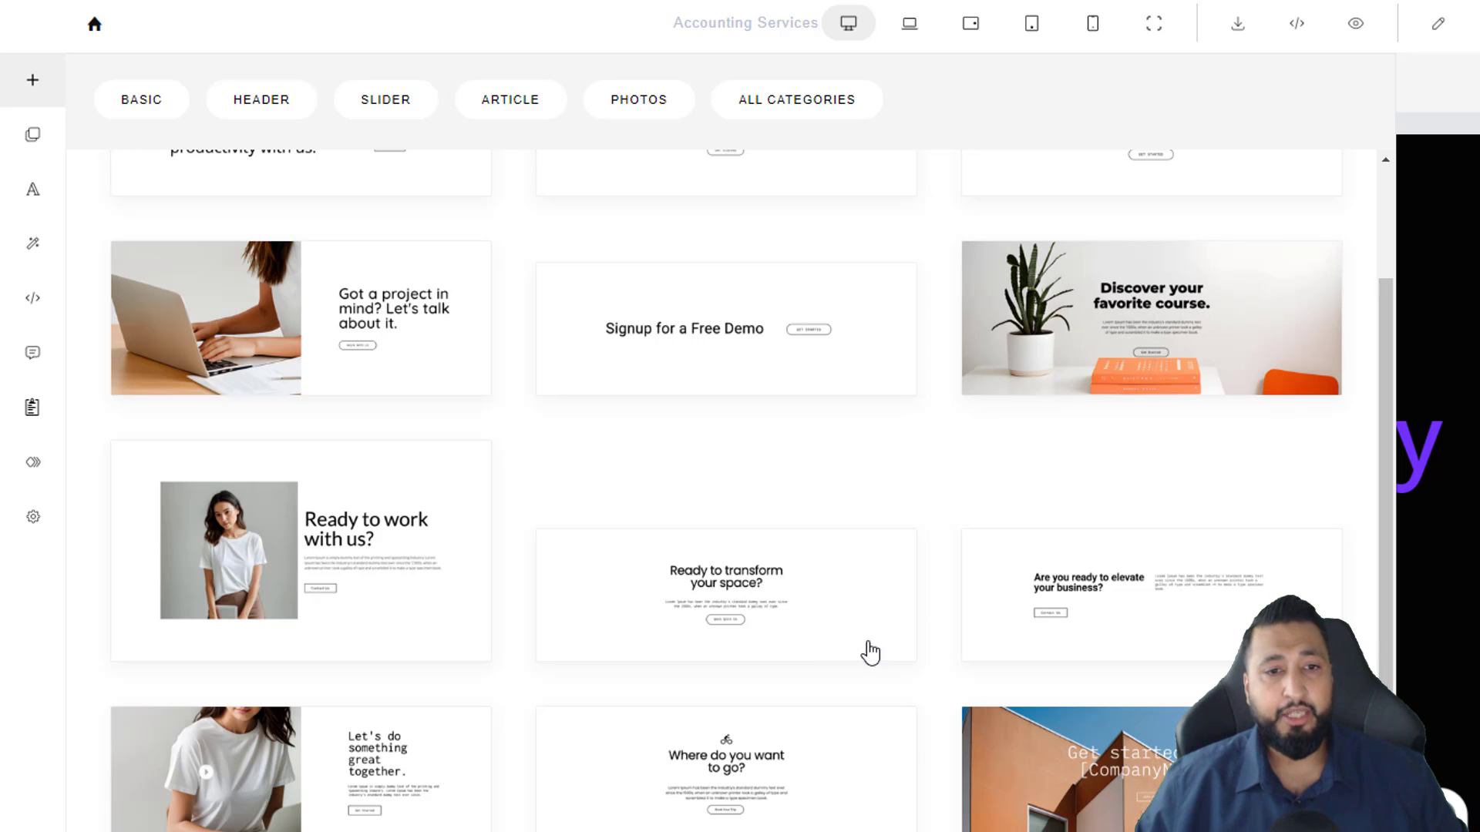
pyautogui.click(811, 102)
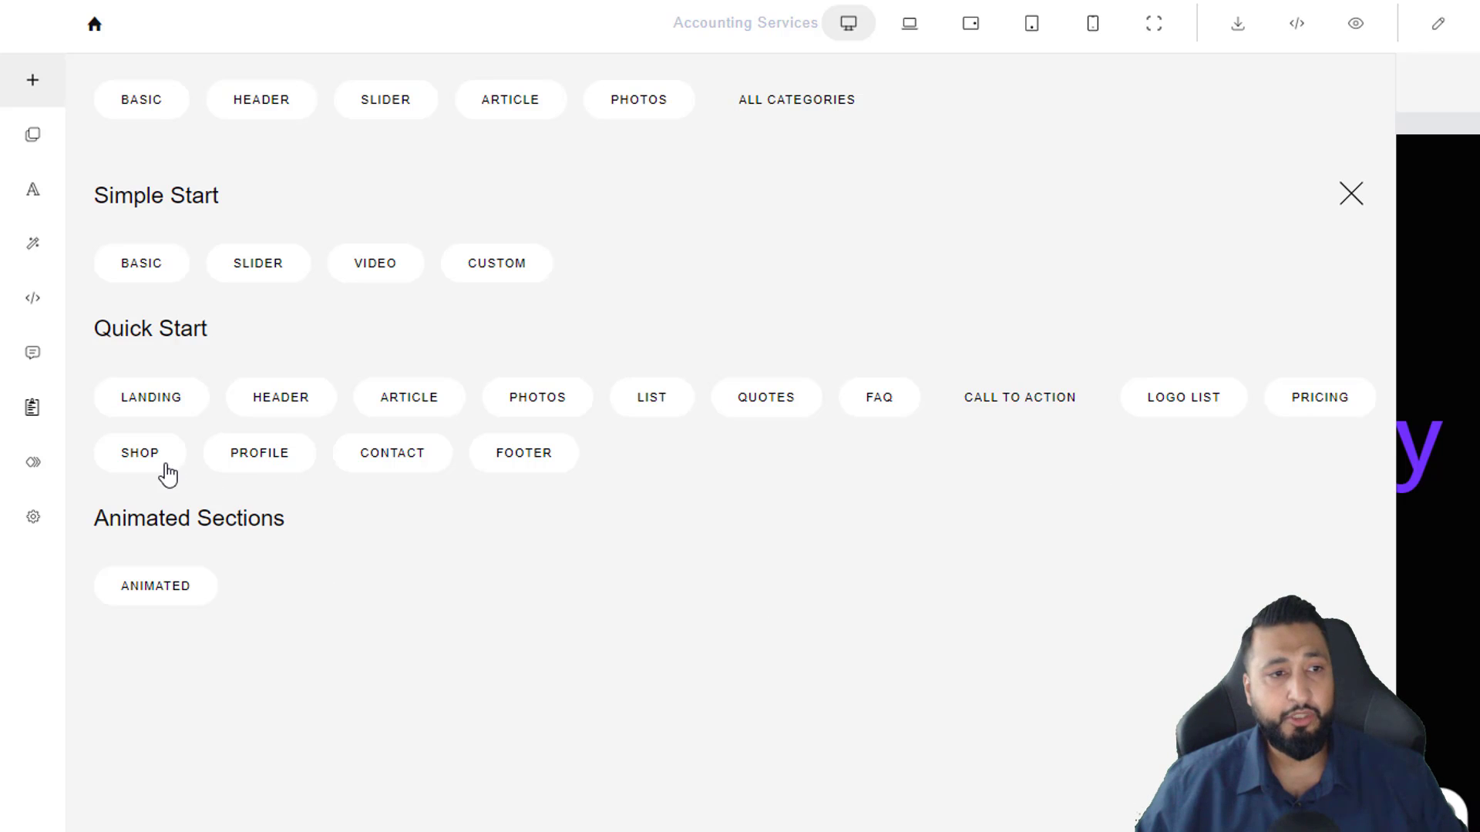
pyautogui.click(131, 458)
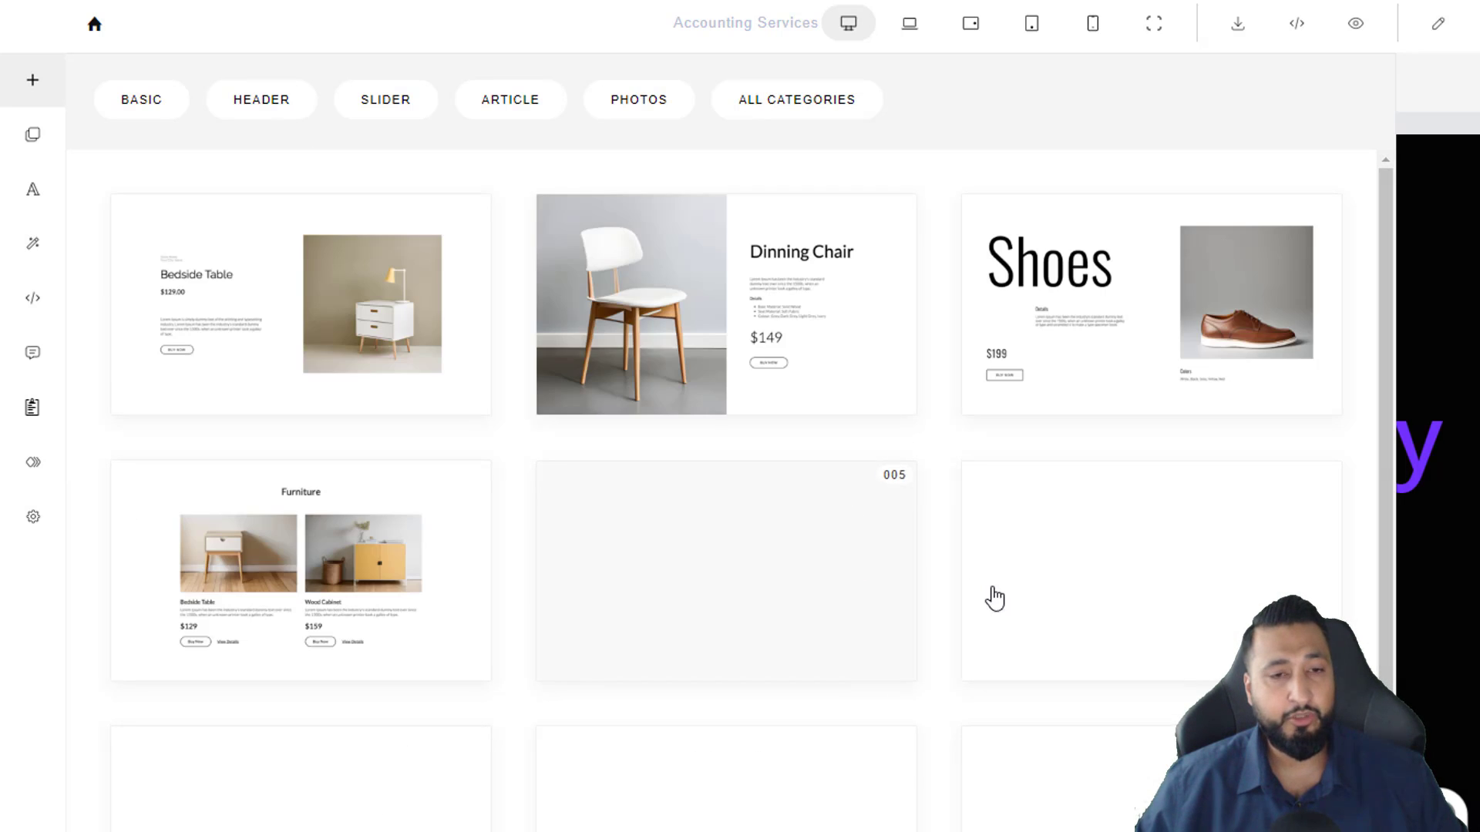
pyautogui.scroll(-1, 1001, 600)
pyautogui.scroll(-3, 1000, 600)
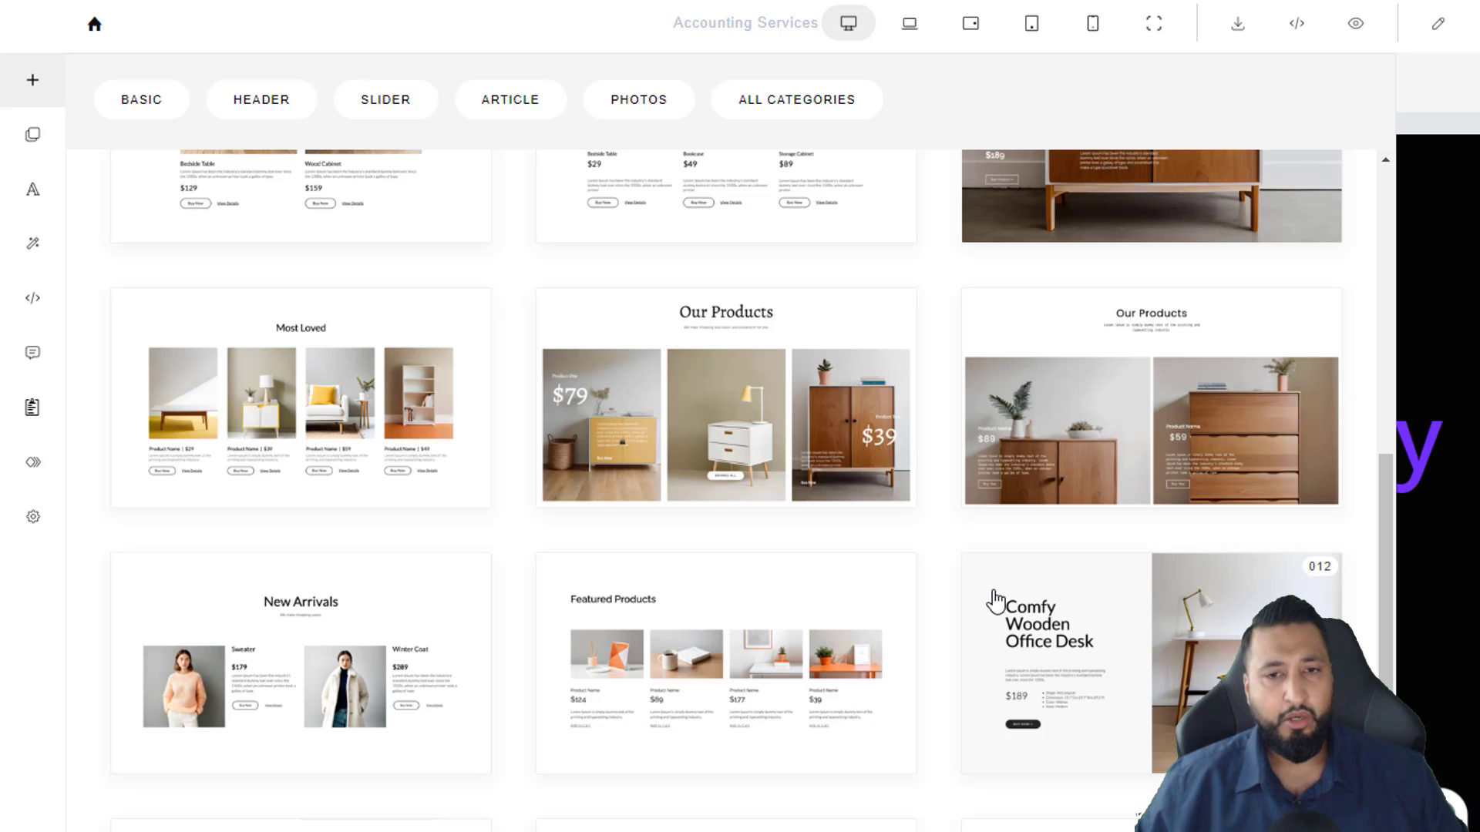
# - Look over the Footer, Animated and Basic section templates and close the section library
pyautogui.click(771, 119)
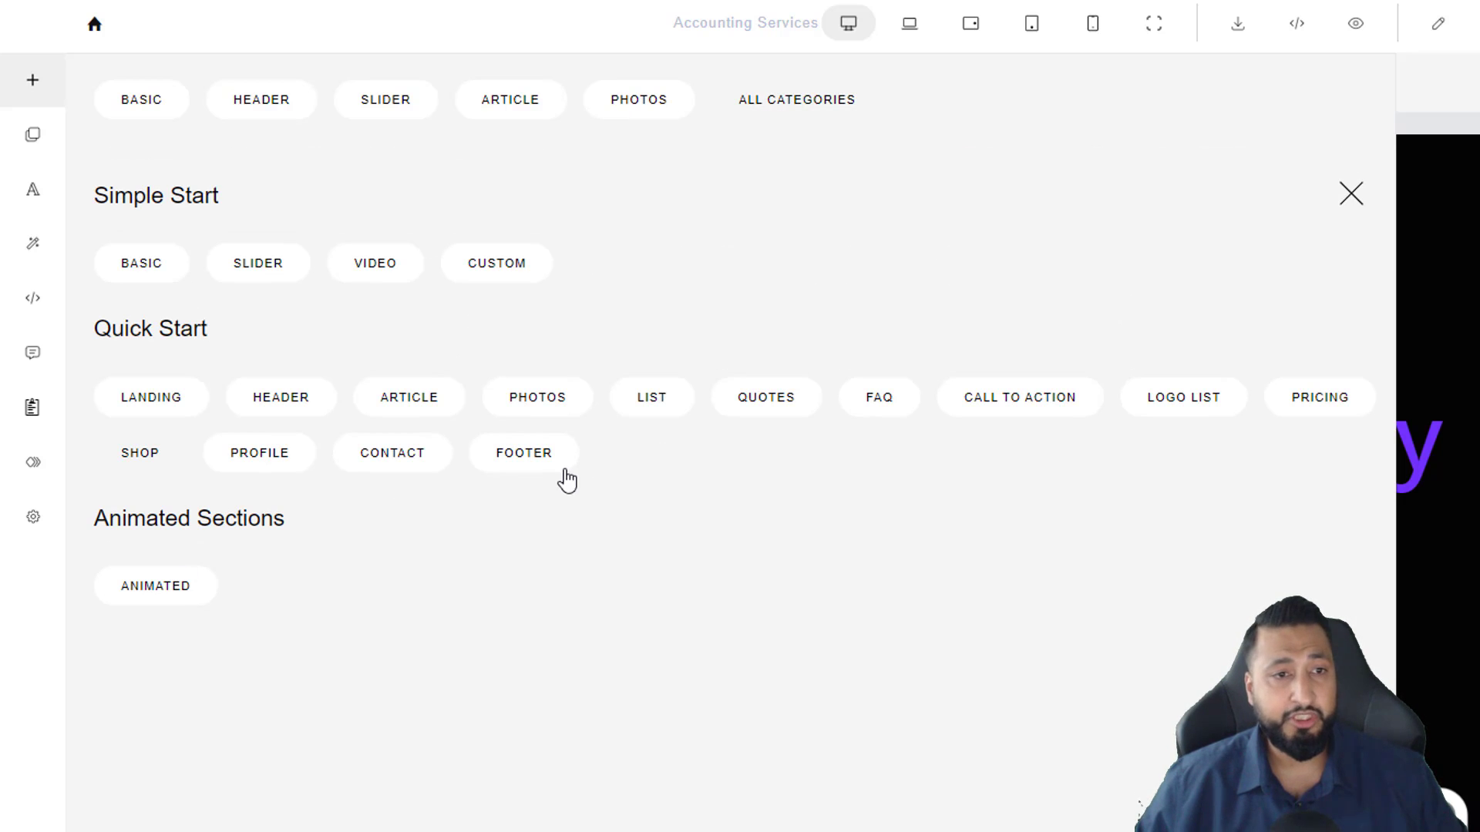
pyautogui.click(536, 463)
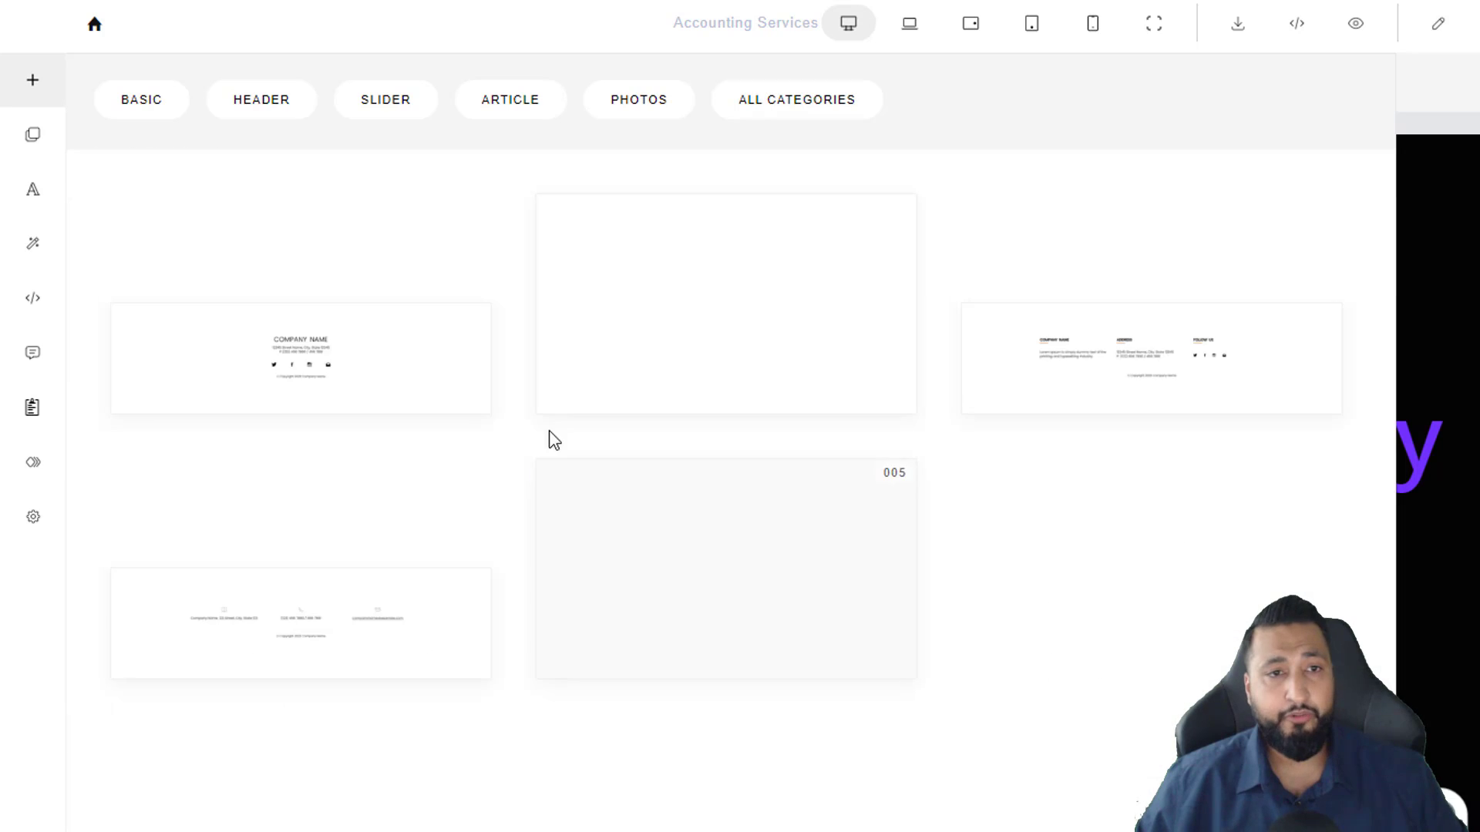
pyautogui.click(771, 114)
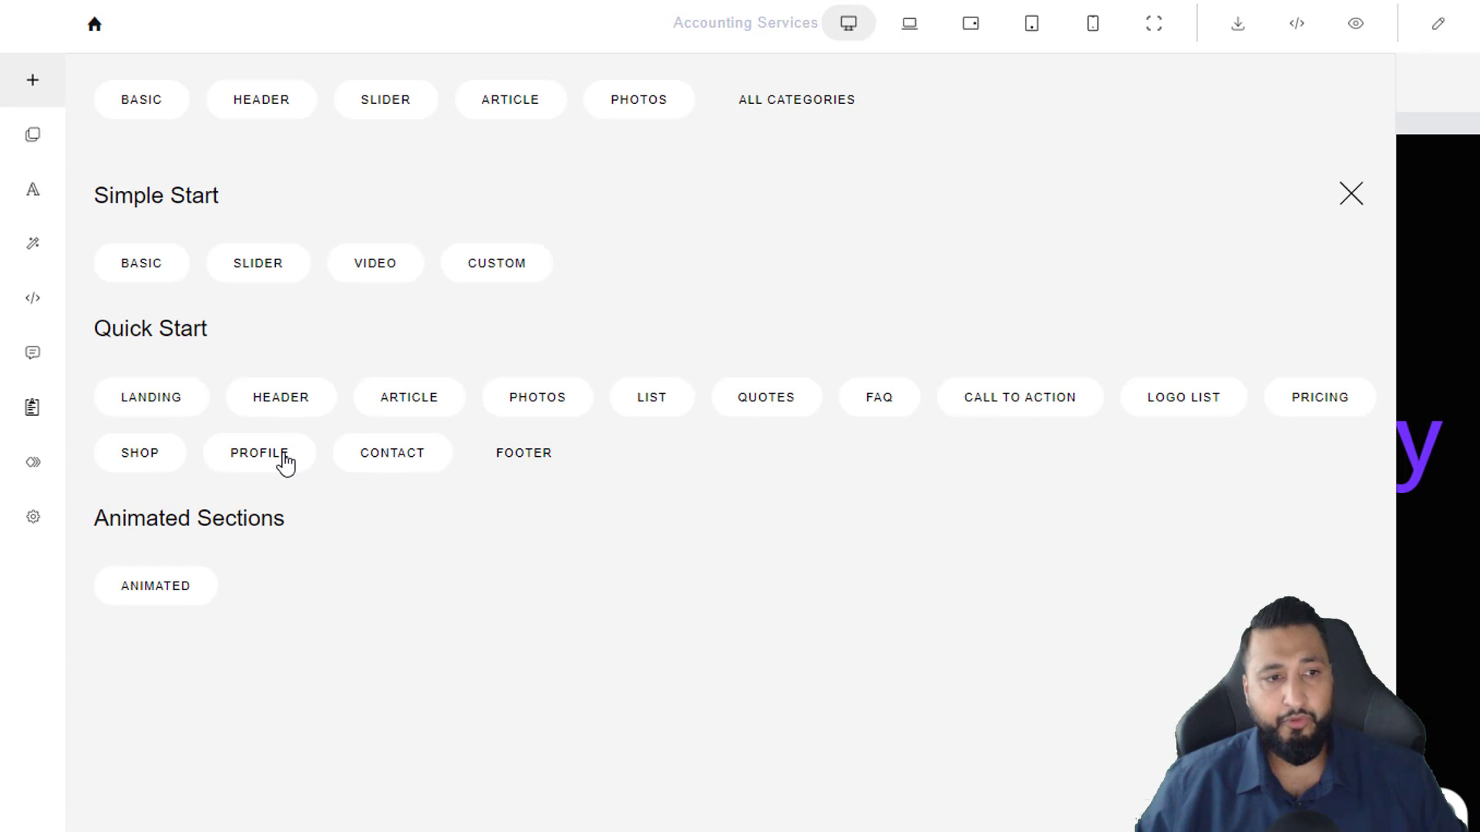
pyautogui.click(185, 592)
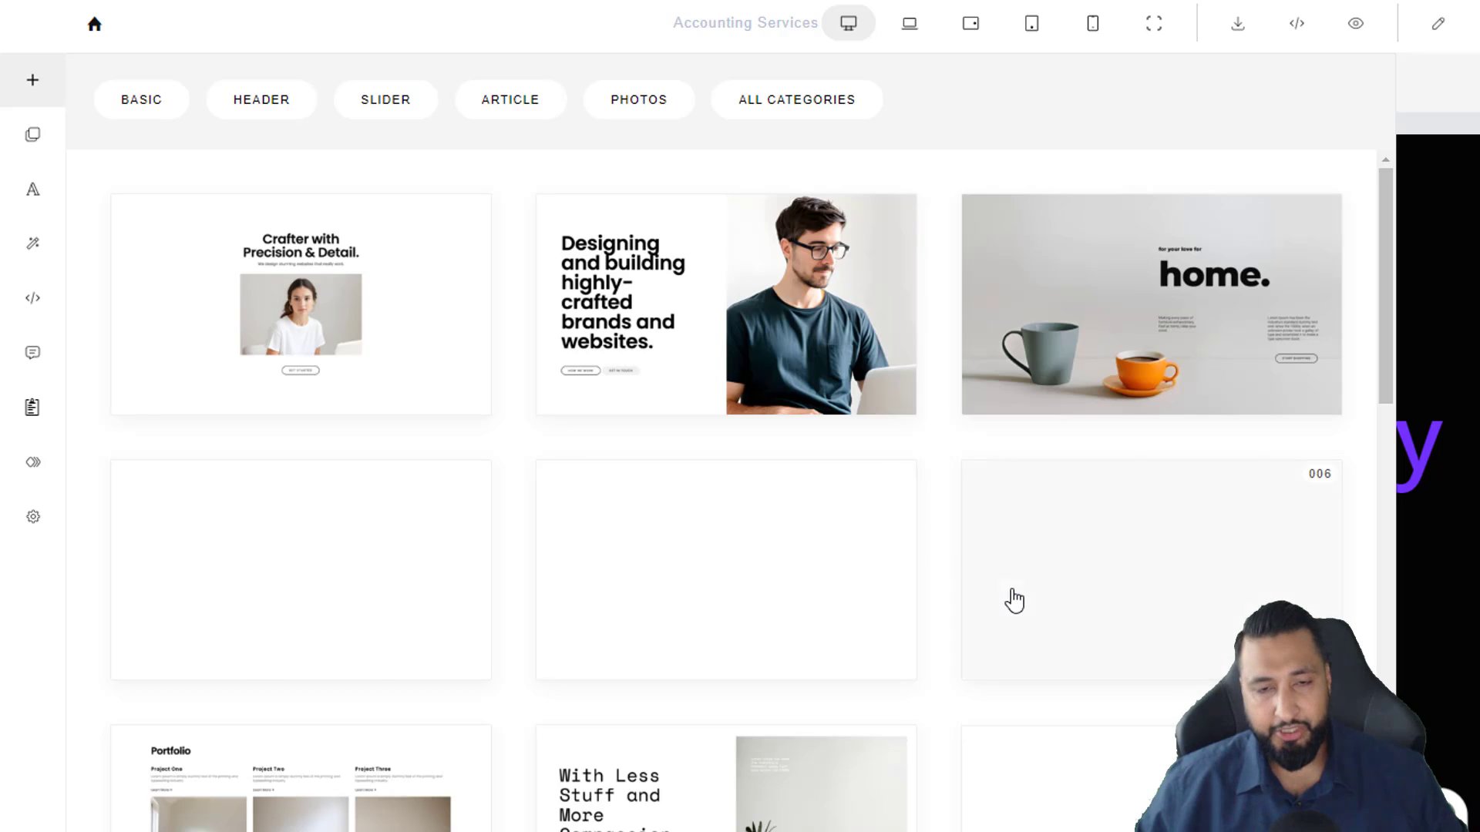
pyautogui.scroll(-5, 1013, 600)
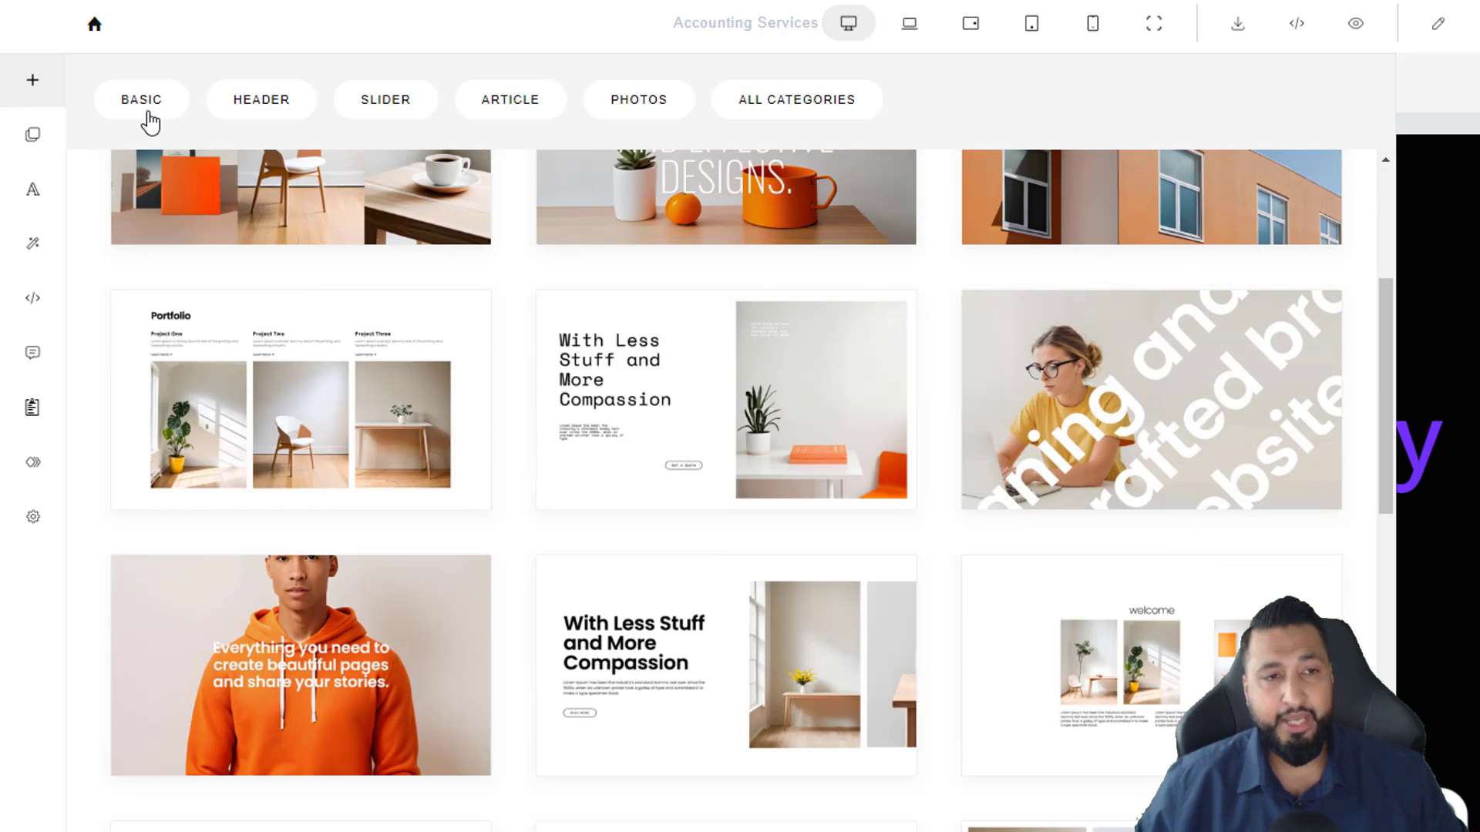
pyautogui.click(149, 116)
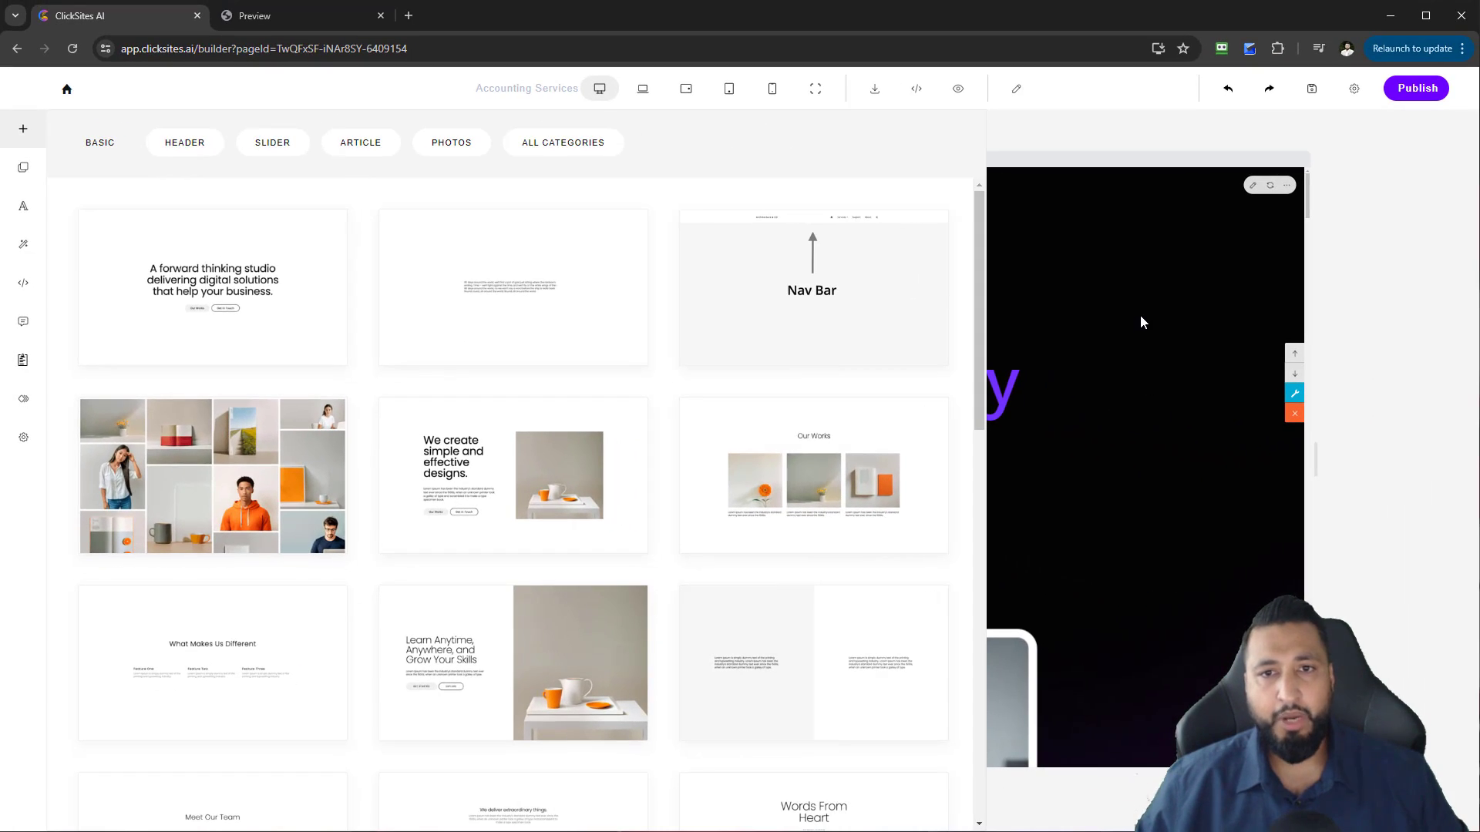
pyautogui.click(1141, 316)
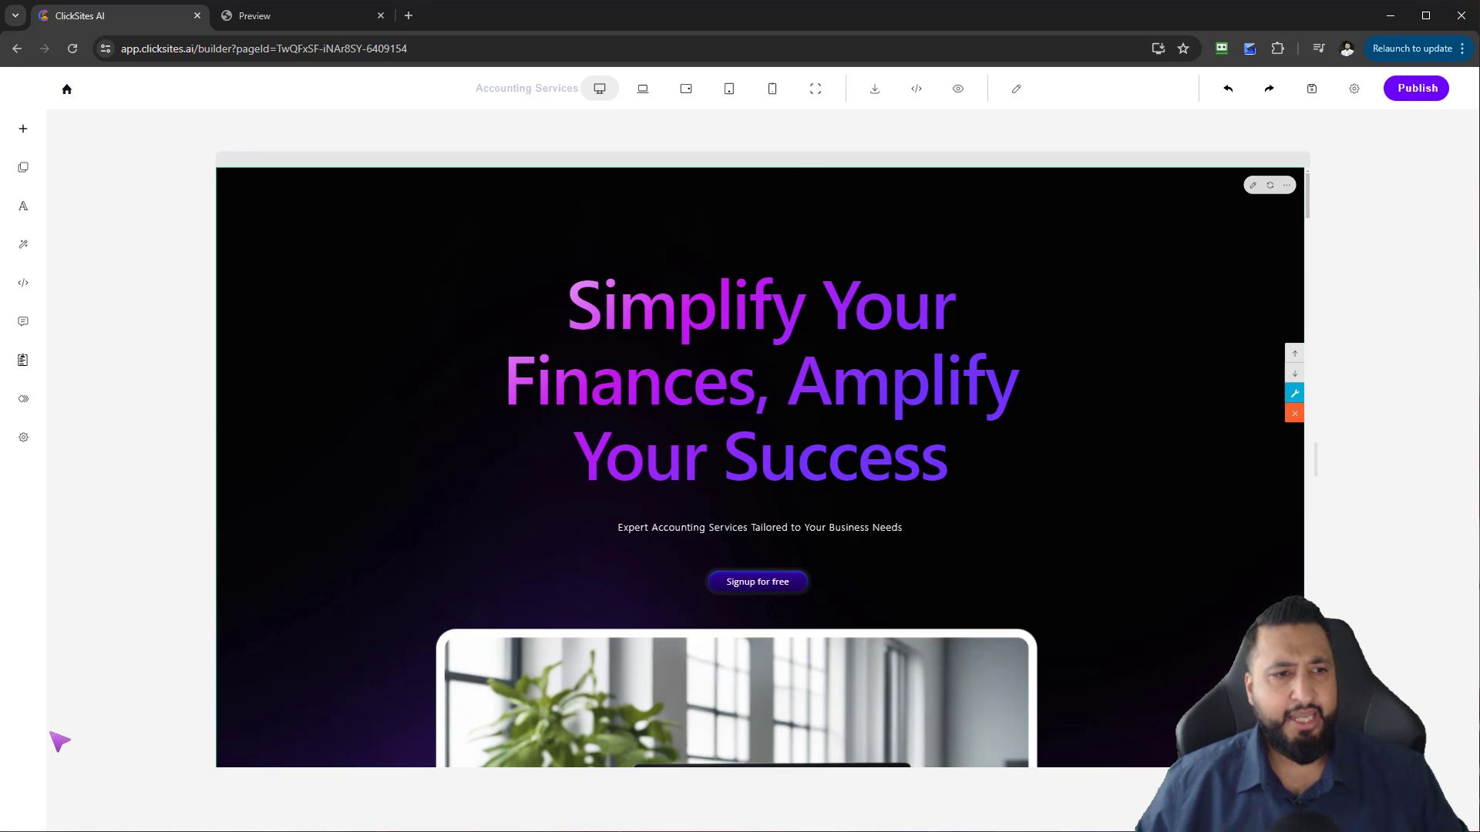
# - Reopen the live preview, add the Basic nav bar section above the hero section and select it
pyautogui.click(23, 437)
pyautogui.click(164, 563)
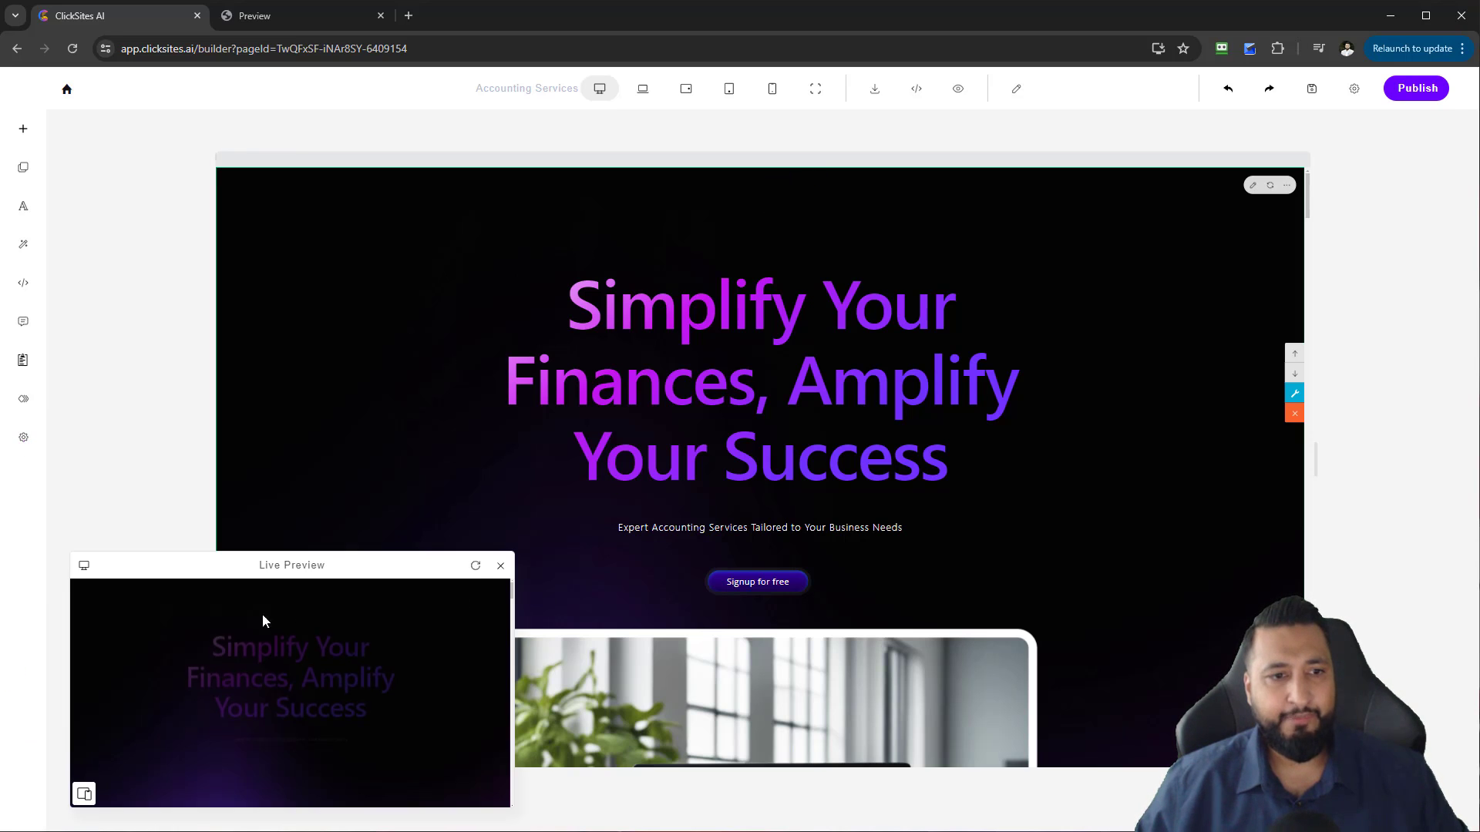
pyautogui.click(23, 129)
pyautogui.click(763, 427)
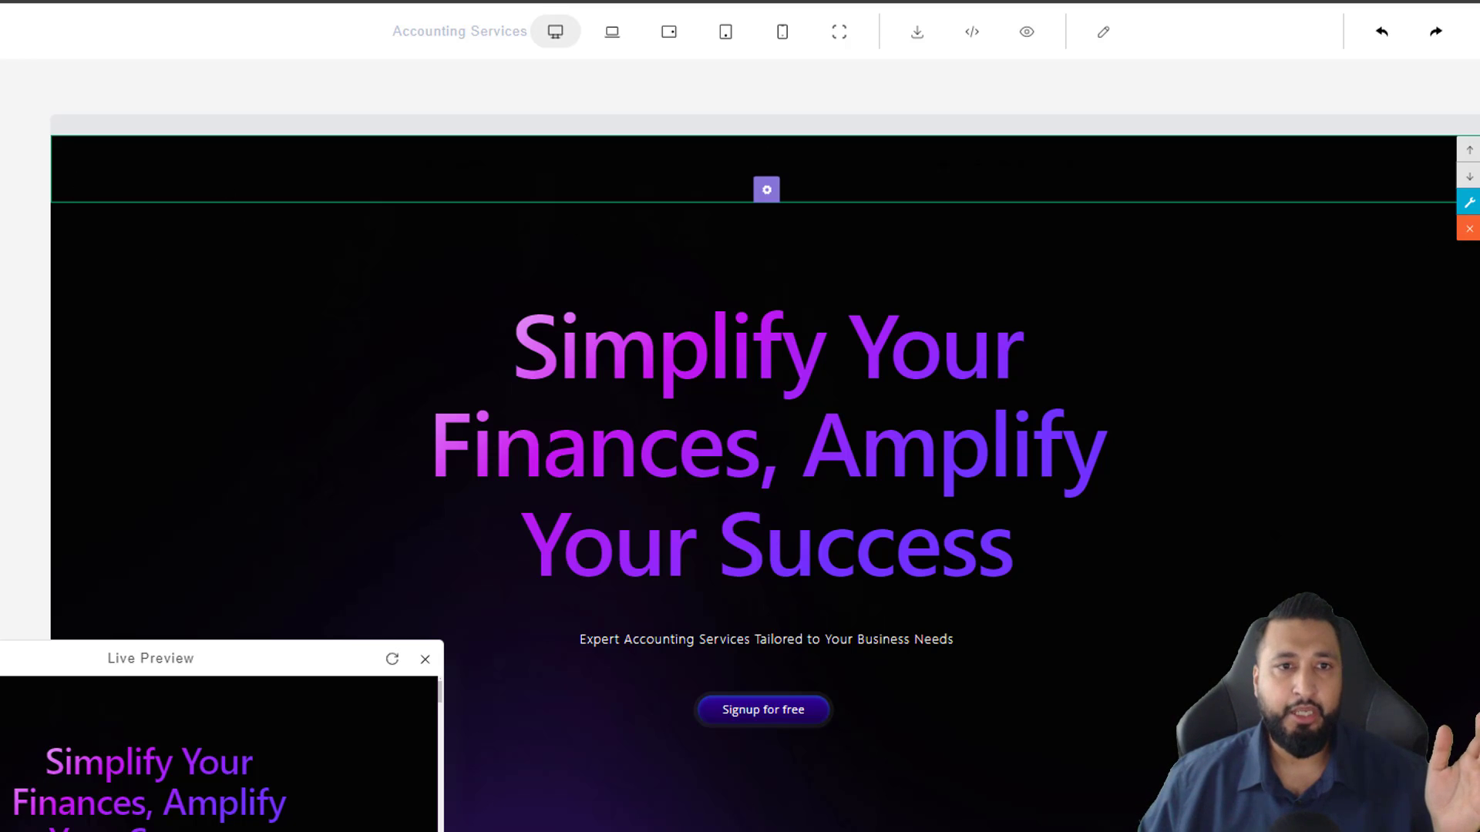
pyautogui.click(539, 347)
pyautogui.click(364, 171)
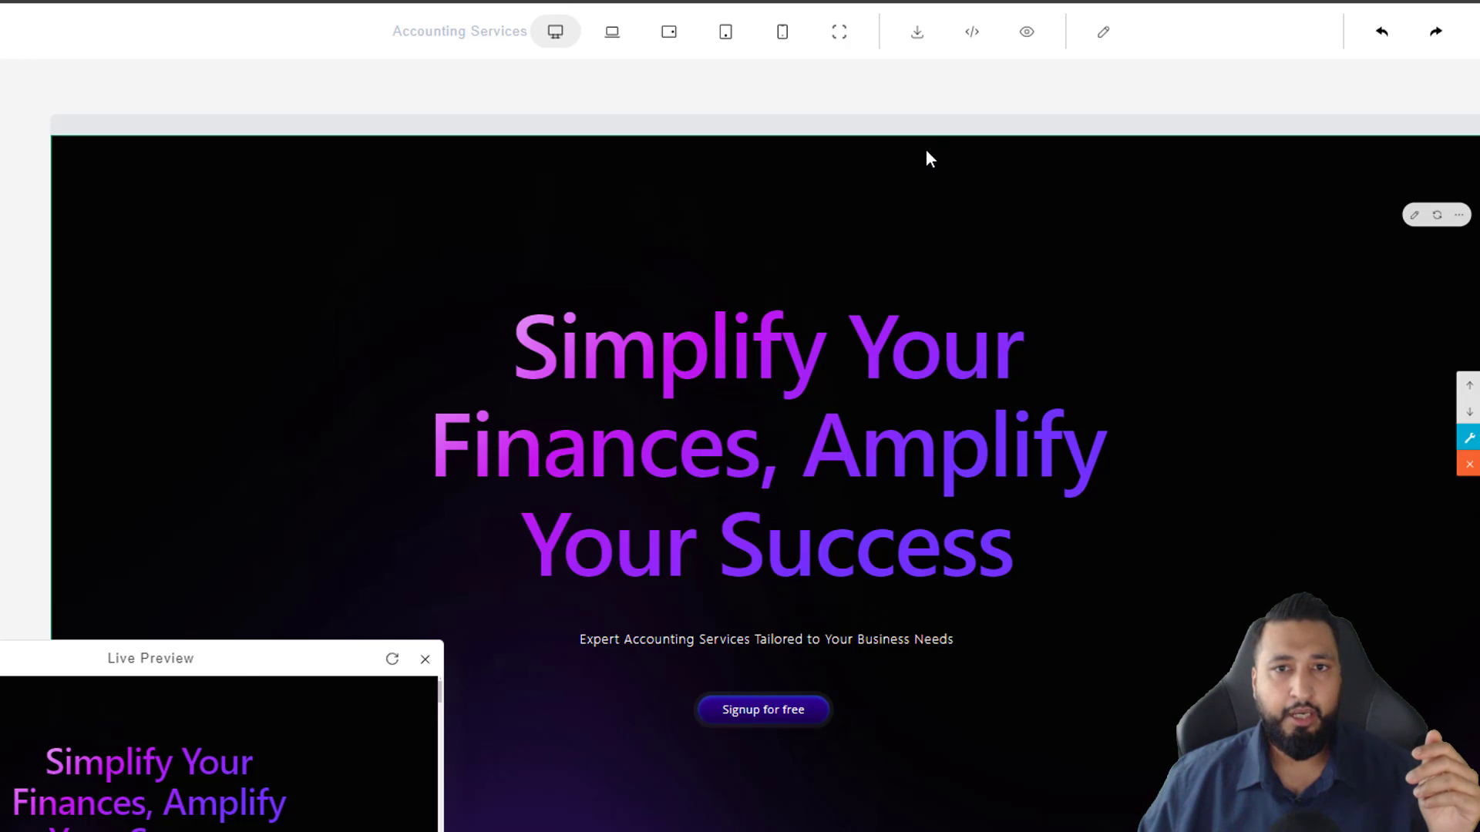
pyautogui.click(819, 215)
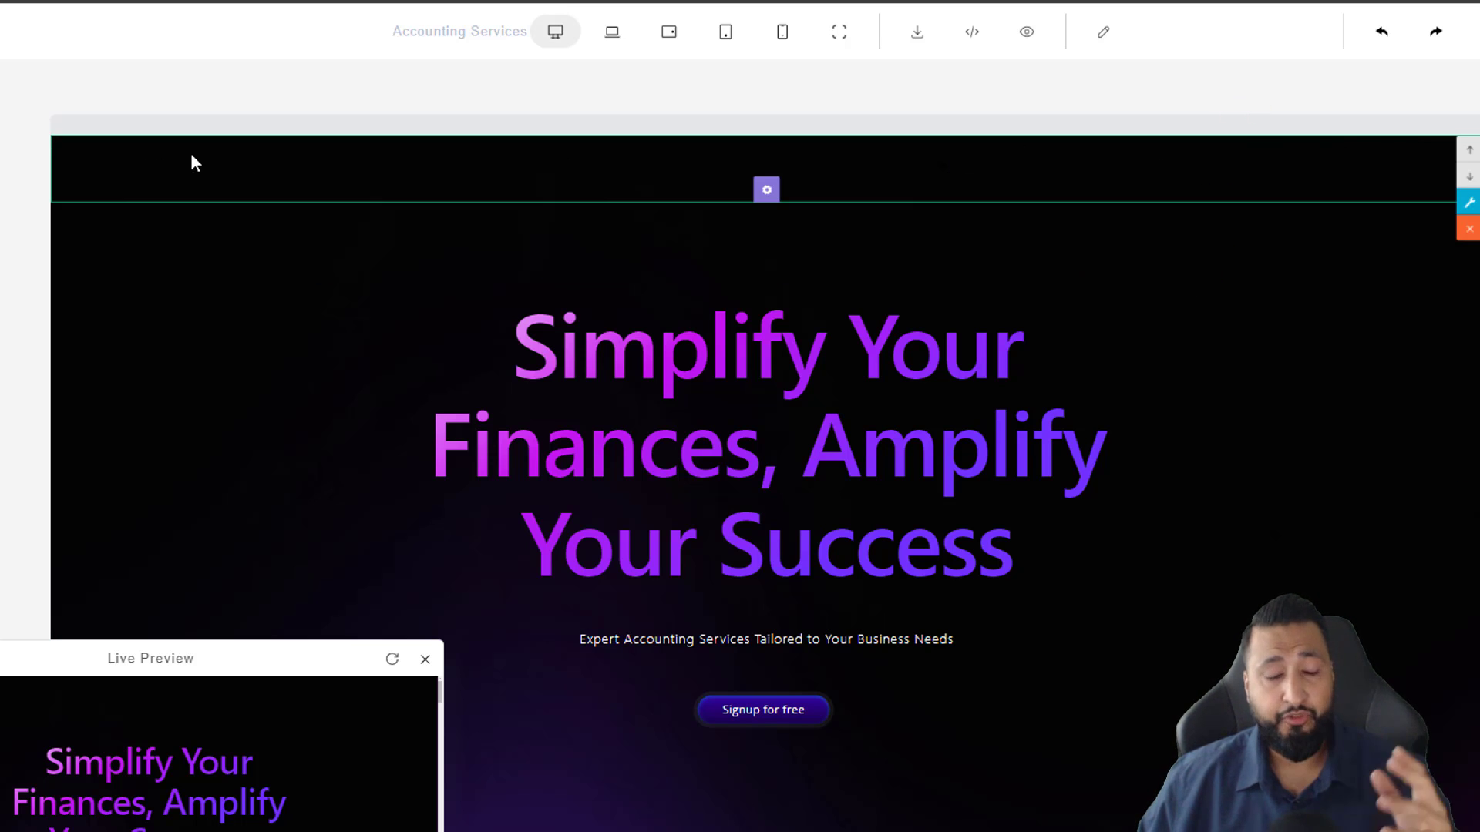
# - Set the navigation bar's style to Fixed dark topbar (light text)
pyautogui.click(768, 192)
pyautogui.click(662, 266)
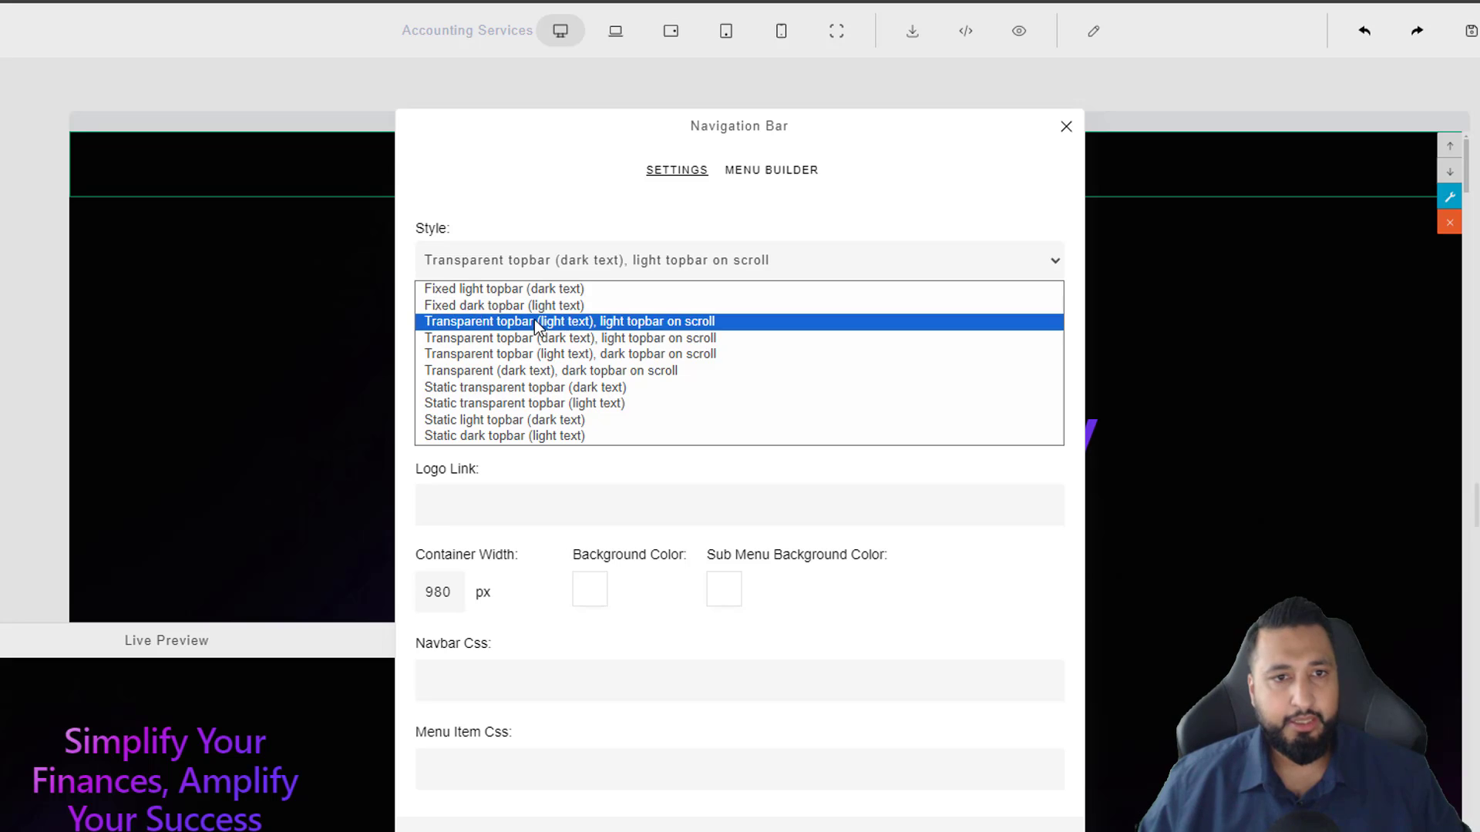
pyautogui.click(536, 306)
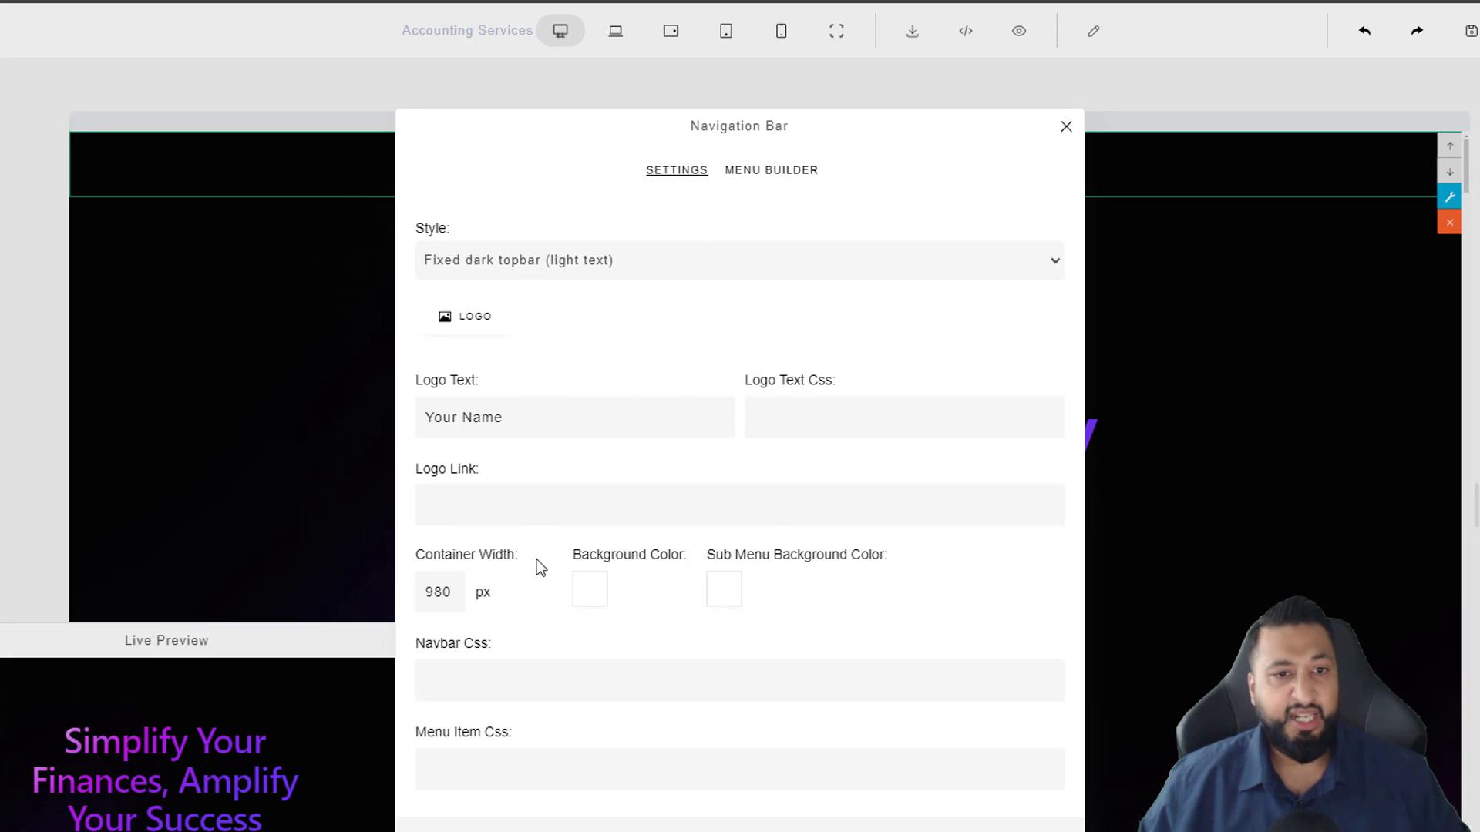
# - Give the navigation bar a bright violet-blue background color, rgba(75, 22, 235, 1), and apply the settings
pyautogui.click(581, 596)
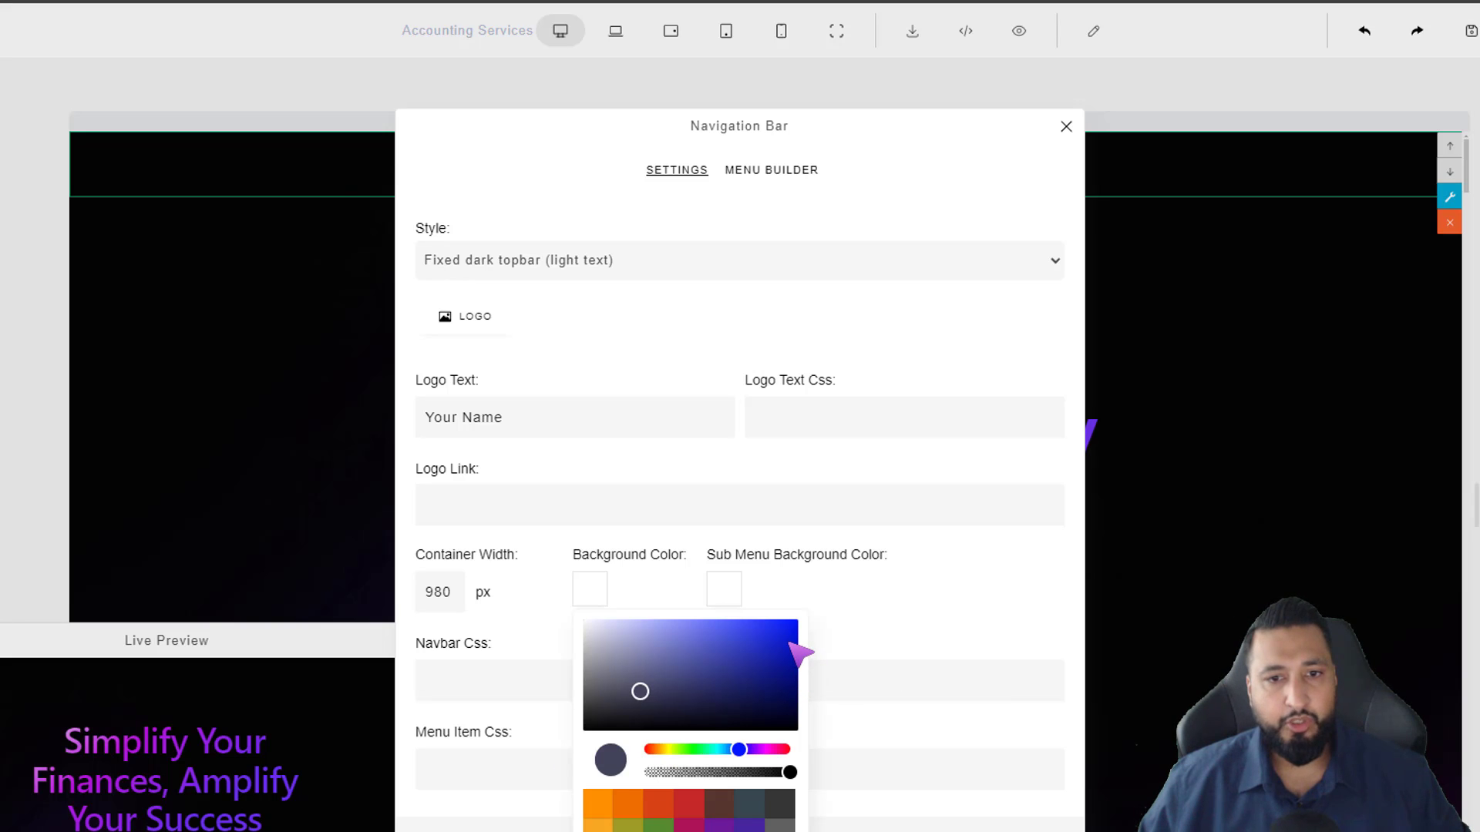
pyautogui.moveTo(790, 638); pyautogui.dragTo(815, 628)
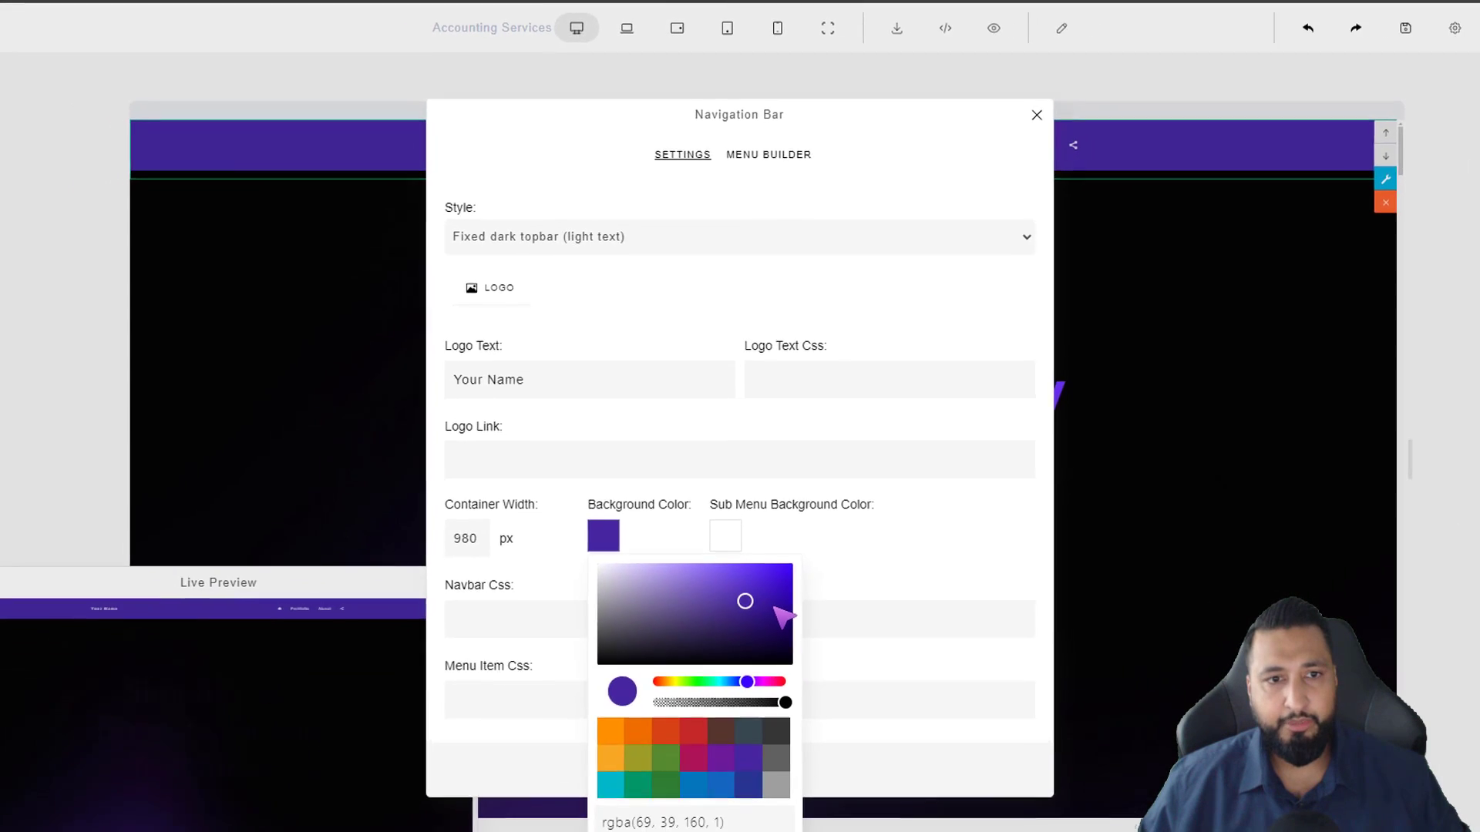
pyautogui.click(782, 643)
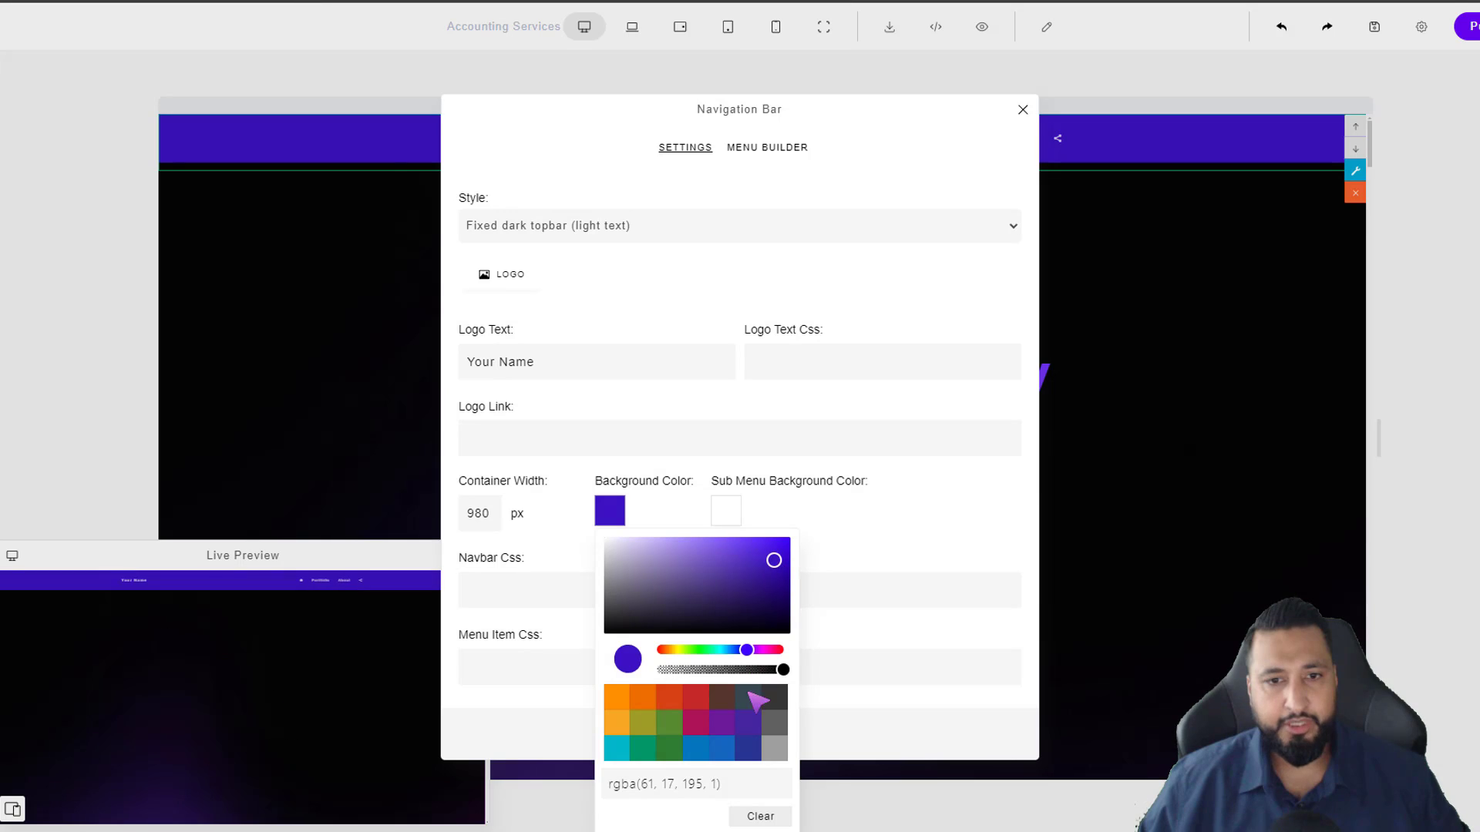
pyautogui.moveTo(776, 552); pyautogui.dragTo(775, 543)
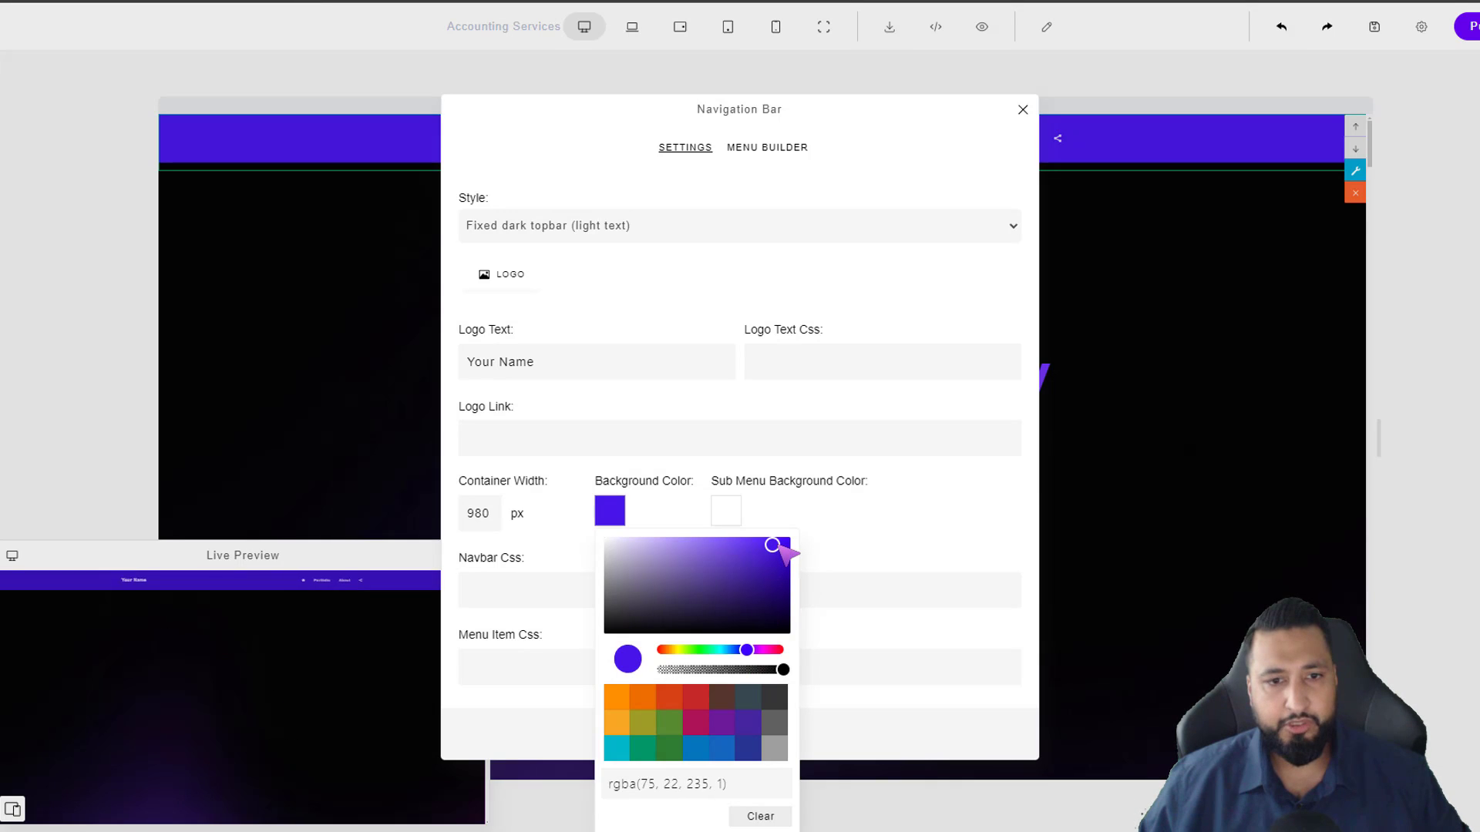
pyautogui.click(853, 718)
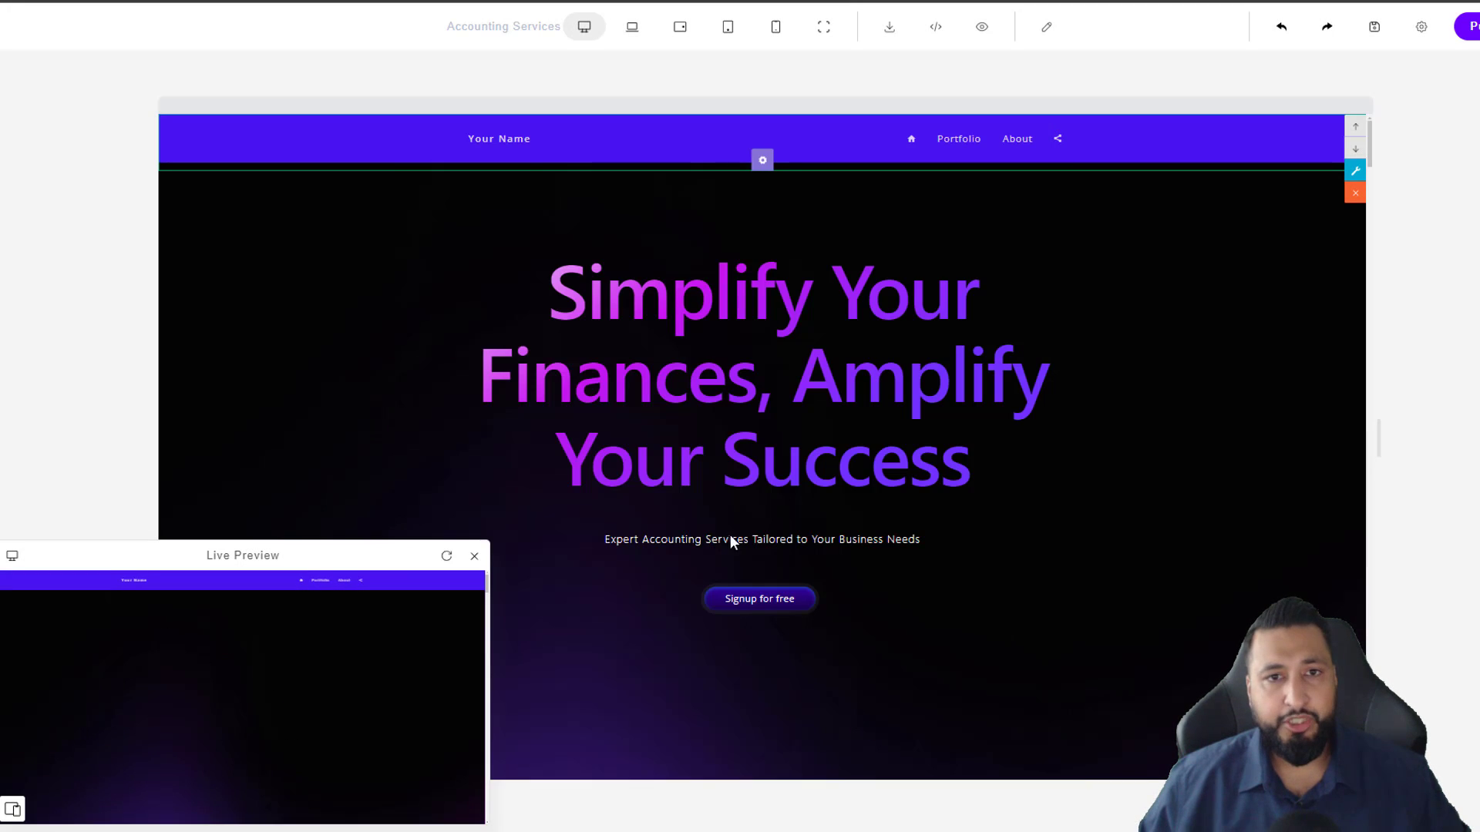
# - Start a new menu item in the navigation bar's menu builder with the display text Book Now
pyautogui.click(763, 159)
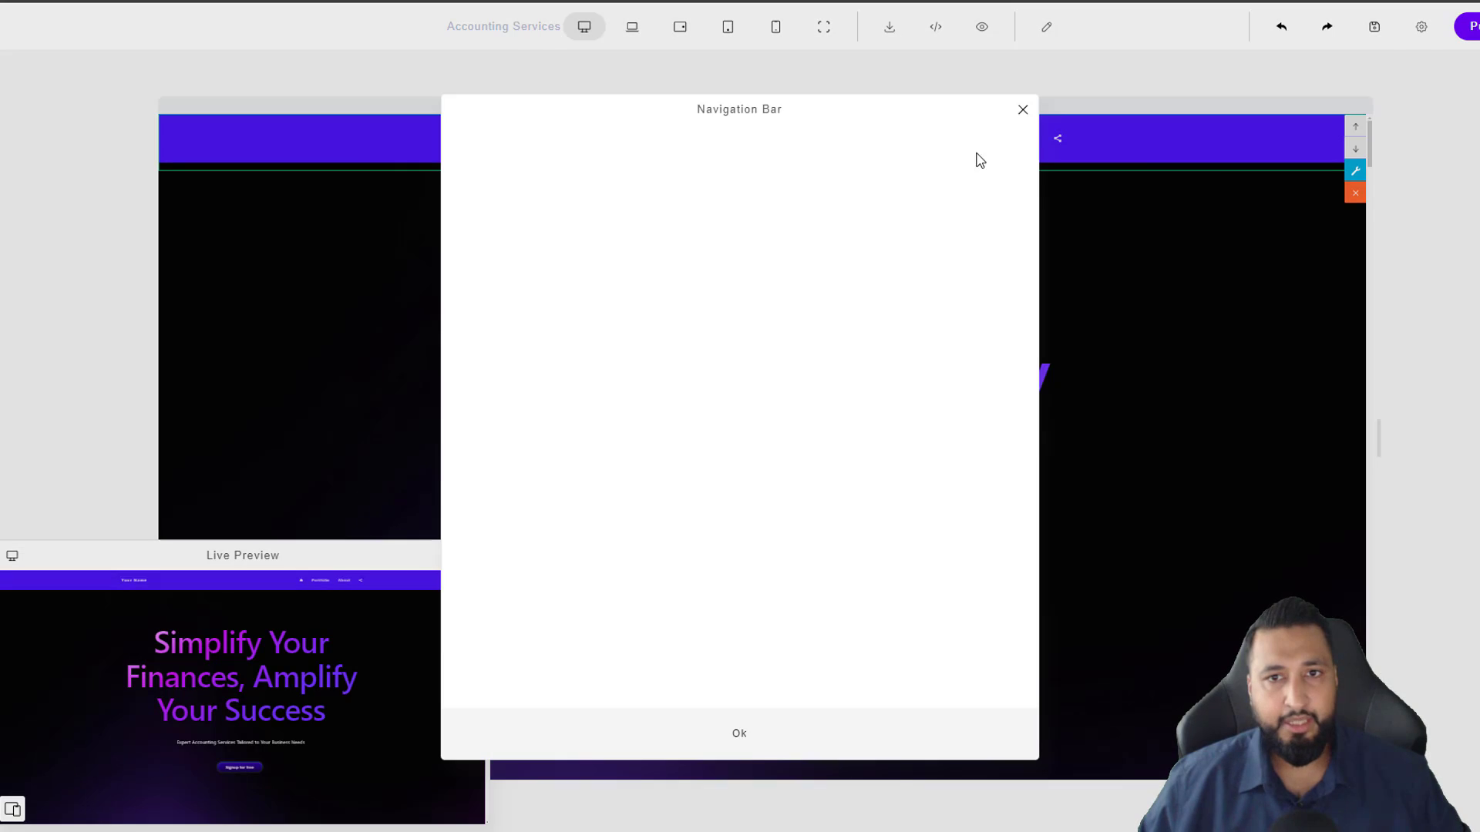
pyautogui.click(1021, 110)
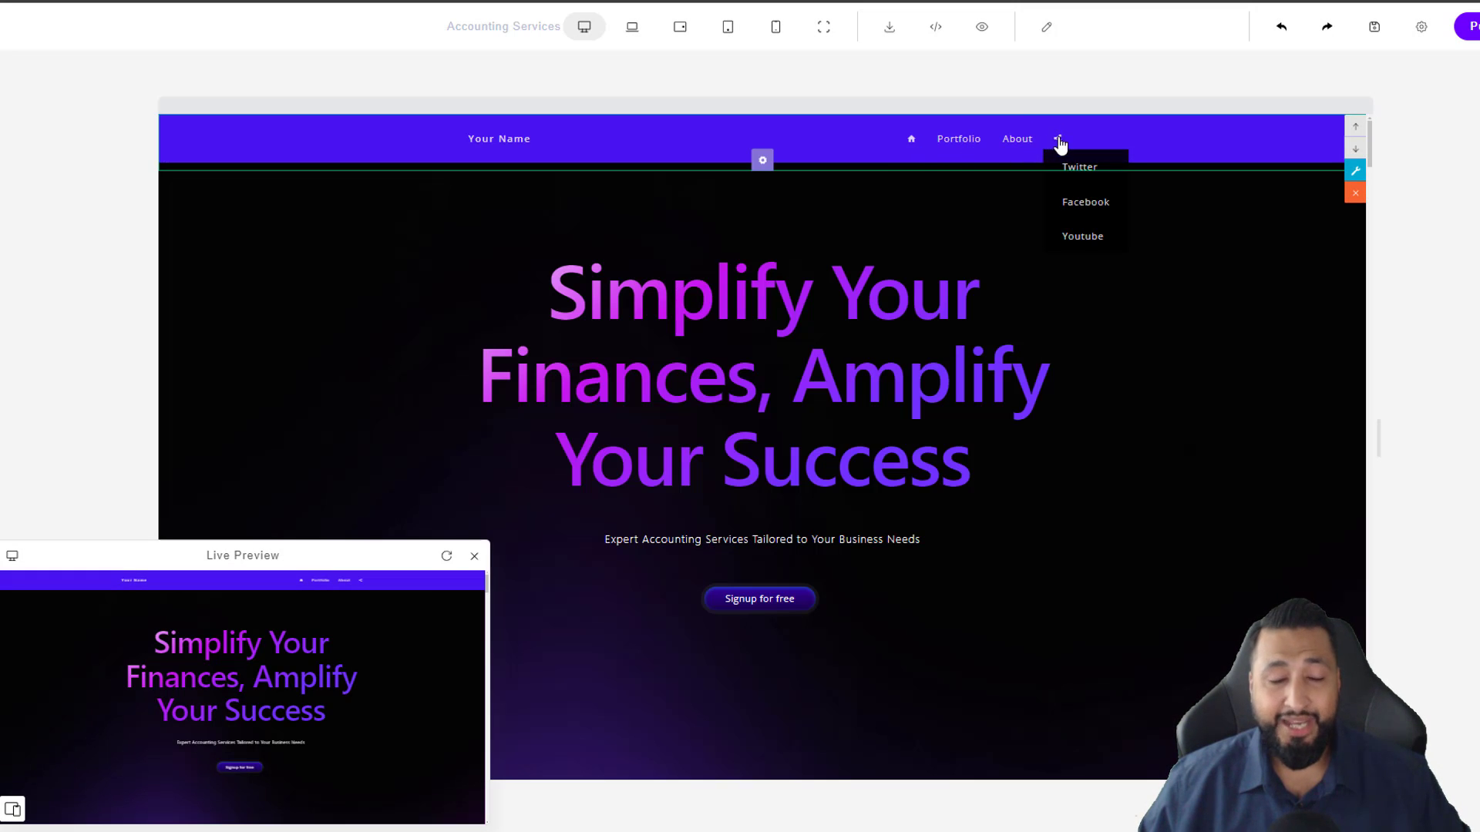
pyautogui.click(763, 161)
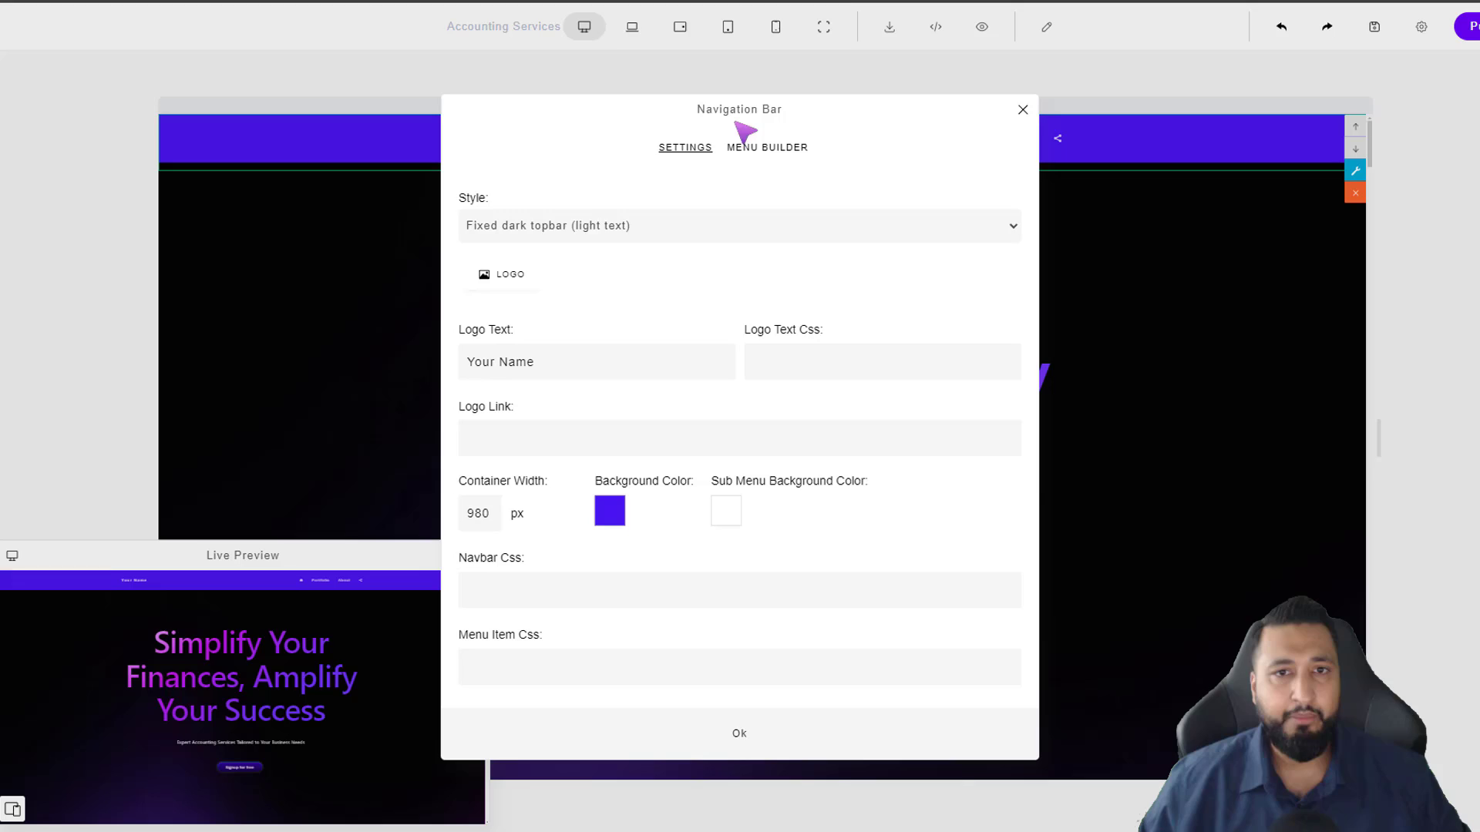
pyautogui.click(784, 149)
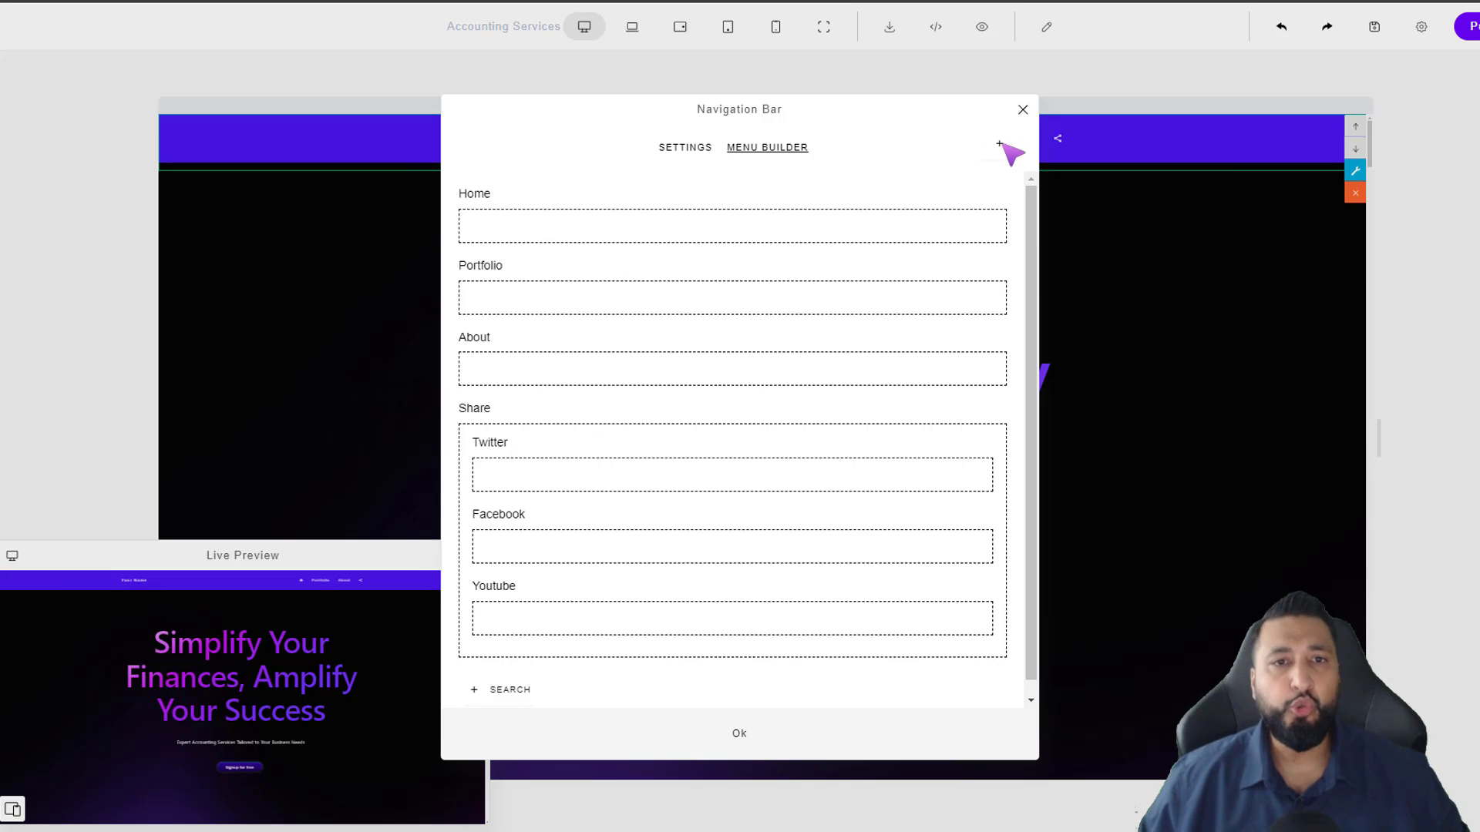
pyautogui.click(1004, 151)
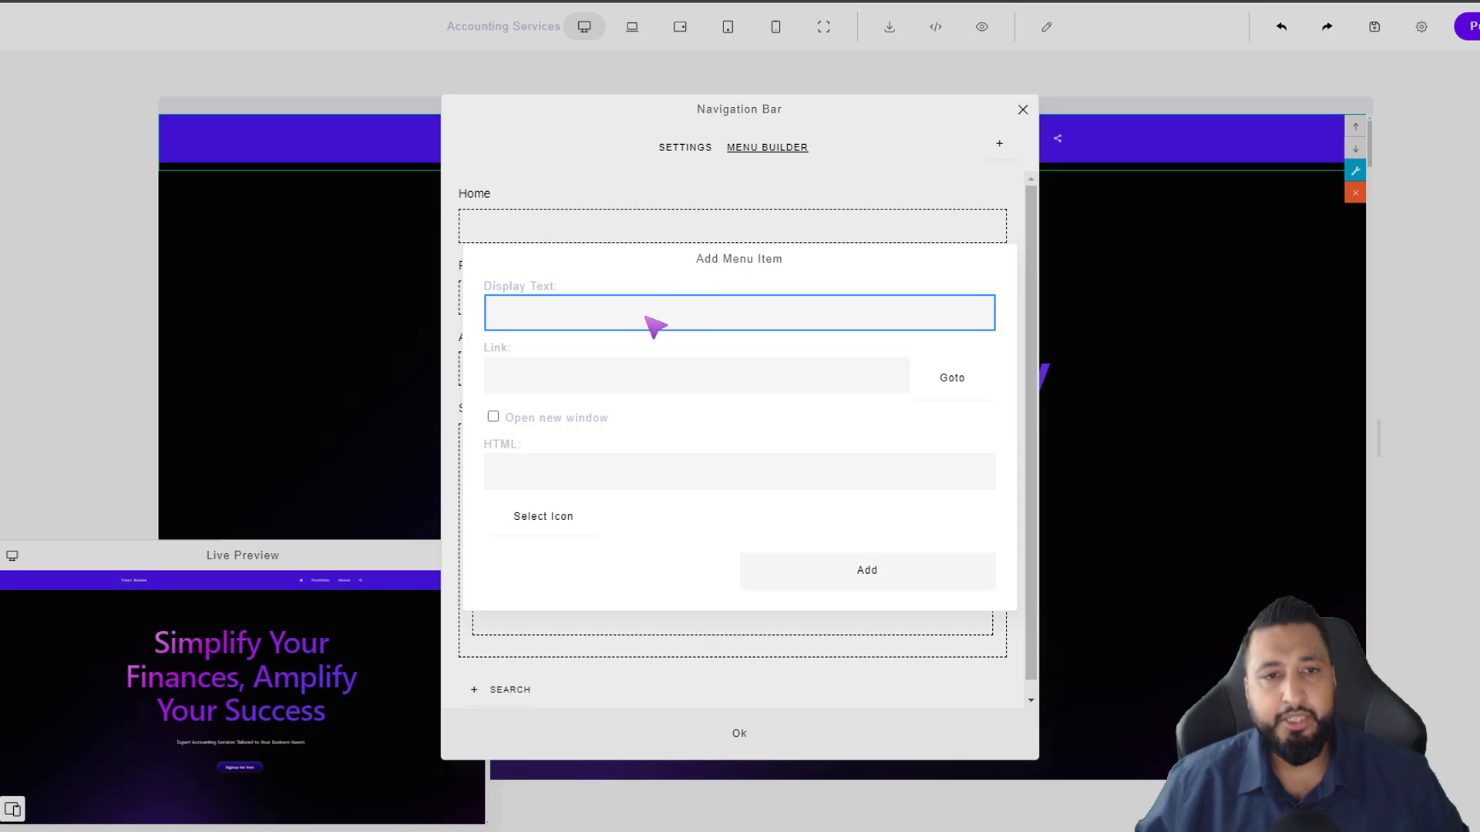
pyautogui.press('capslock')
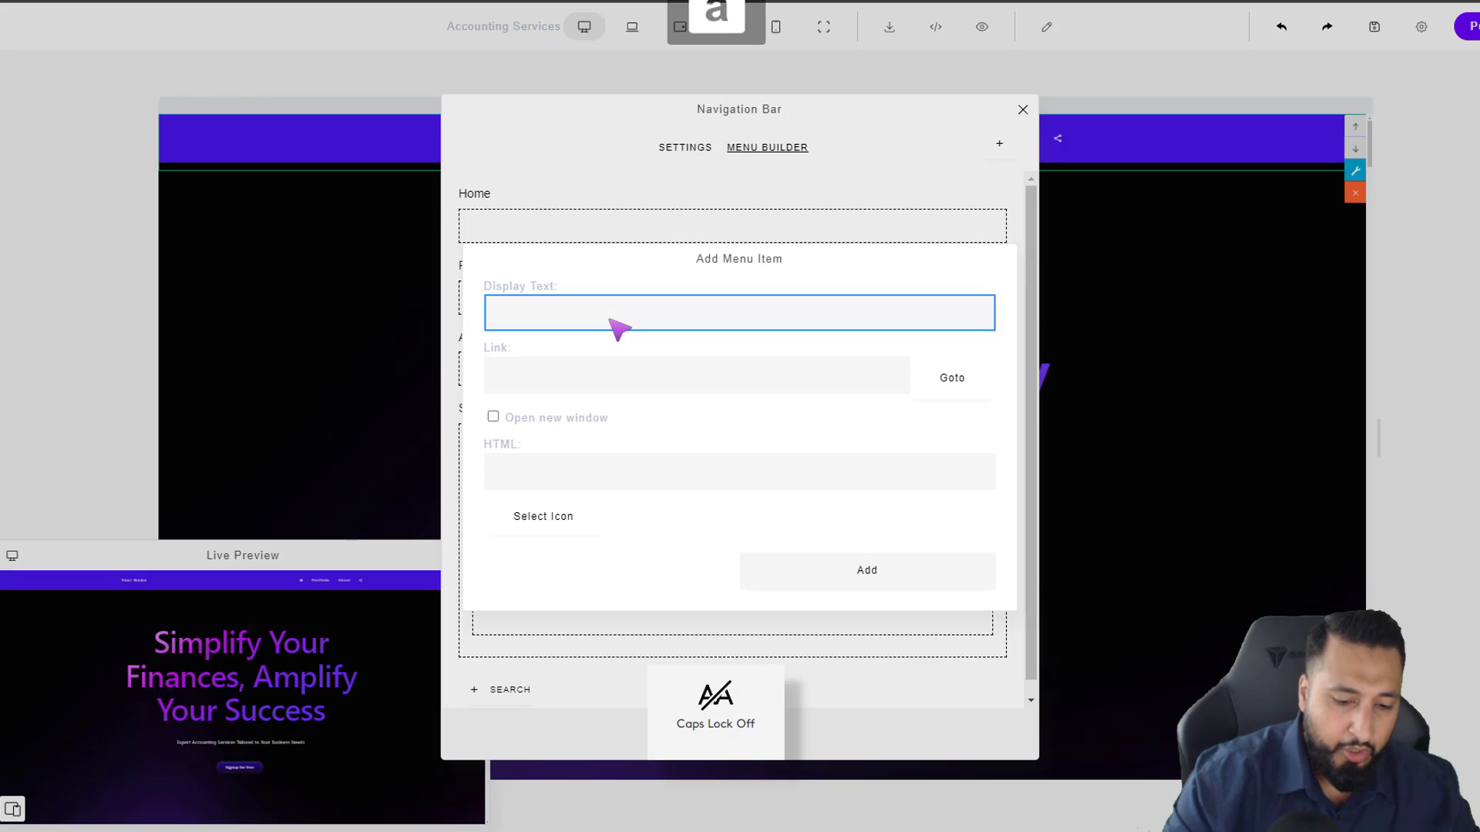
pyautogui.write('b')
pyautogui.press('capslock')
pyautogui.write('OOK')
pyautogui.press('BackSpace')
pyautogui.press('BackSpace')
pyautogui.press('BackSpace')
pyautogui.press('BackSpace')
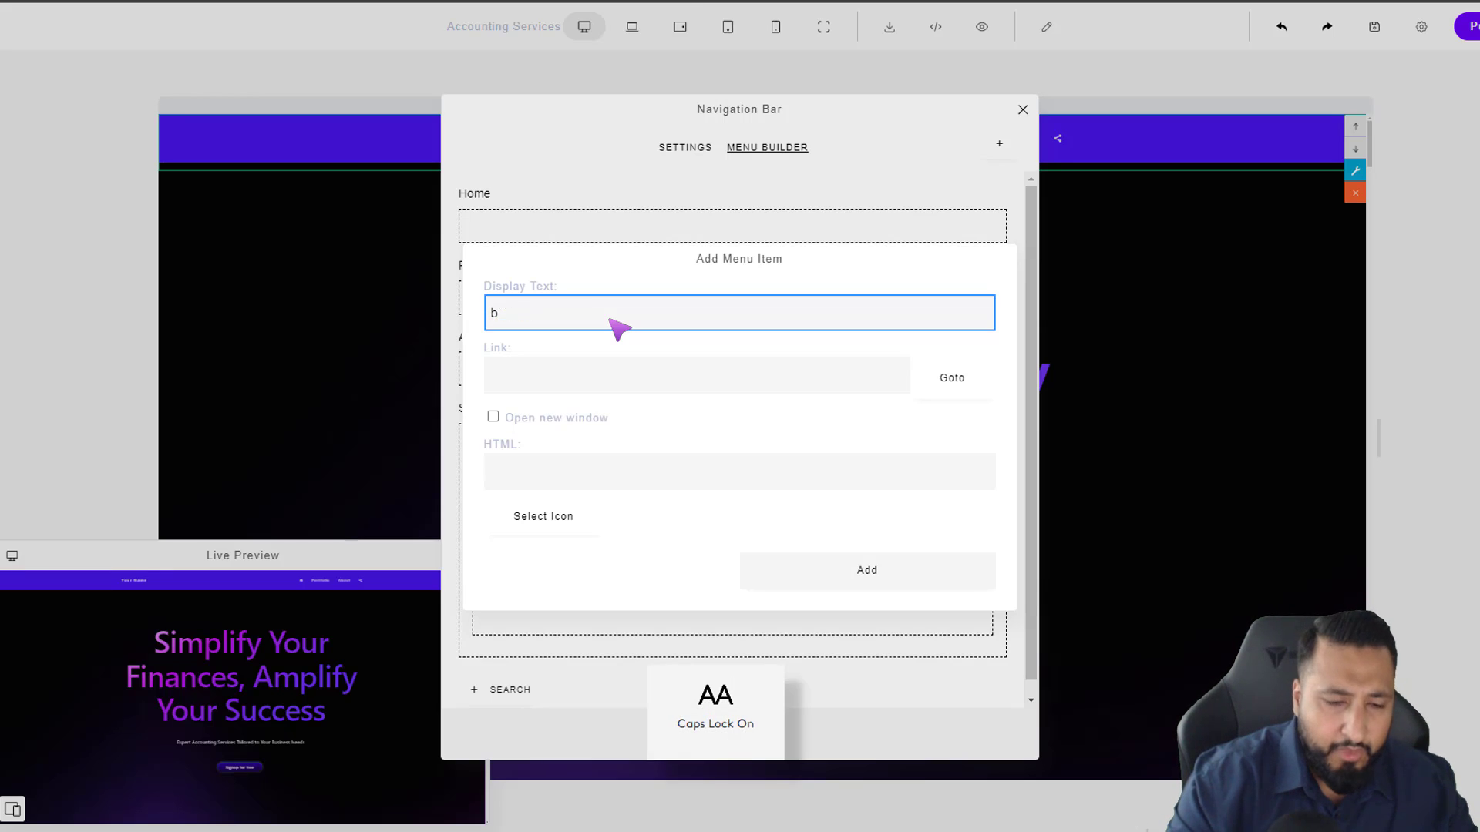
pyautogui.write('B')
pyautogui.press('capslock')
pyautogui.write('ookj')
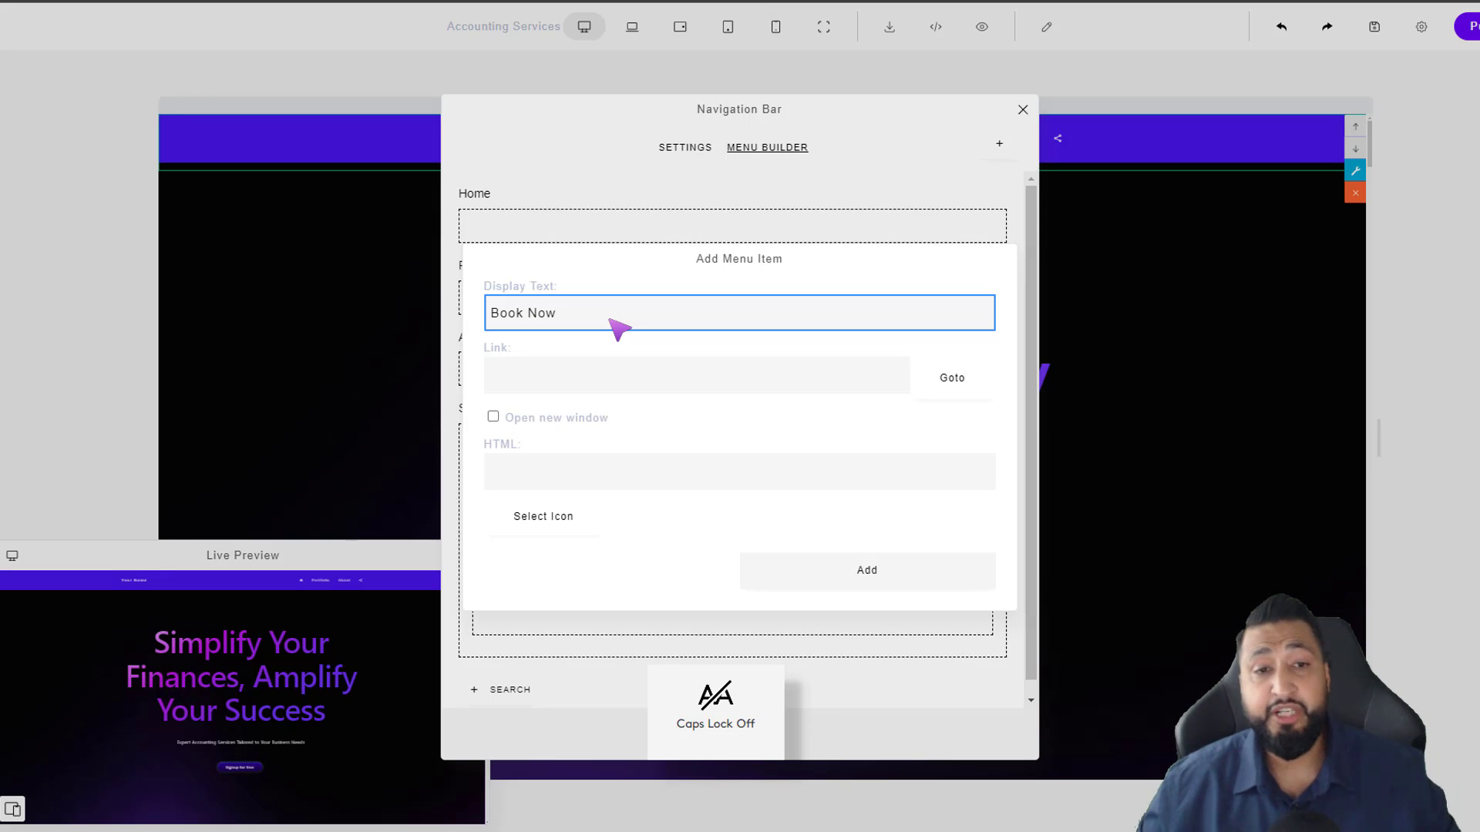
# - Check the new menu item's link field and look through the available icons without choosing one
pyautogui.click(617, 385)
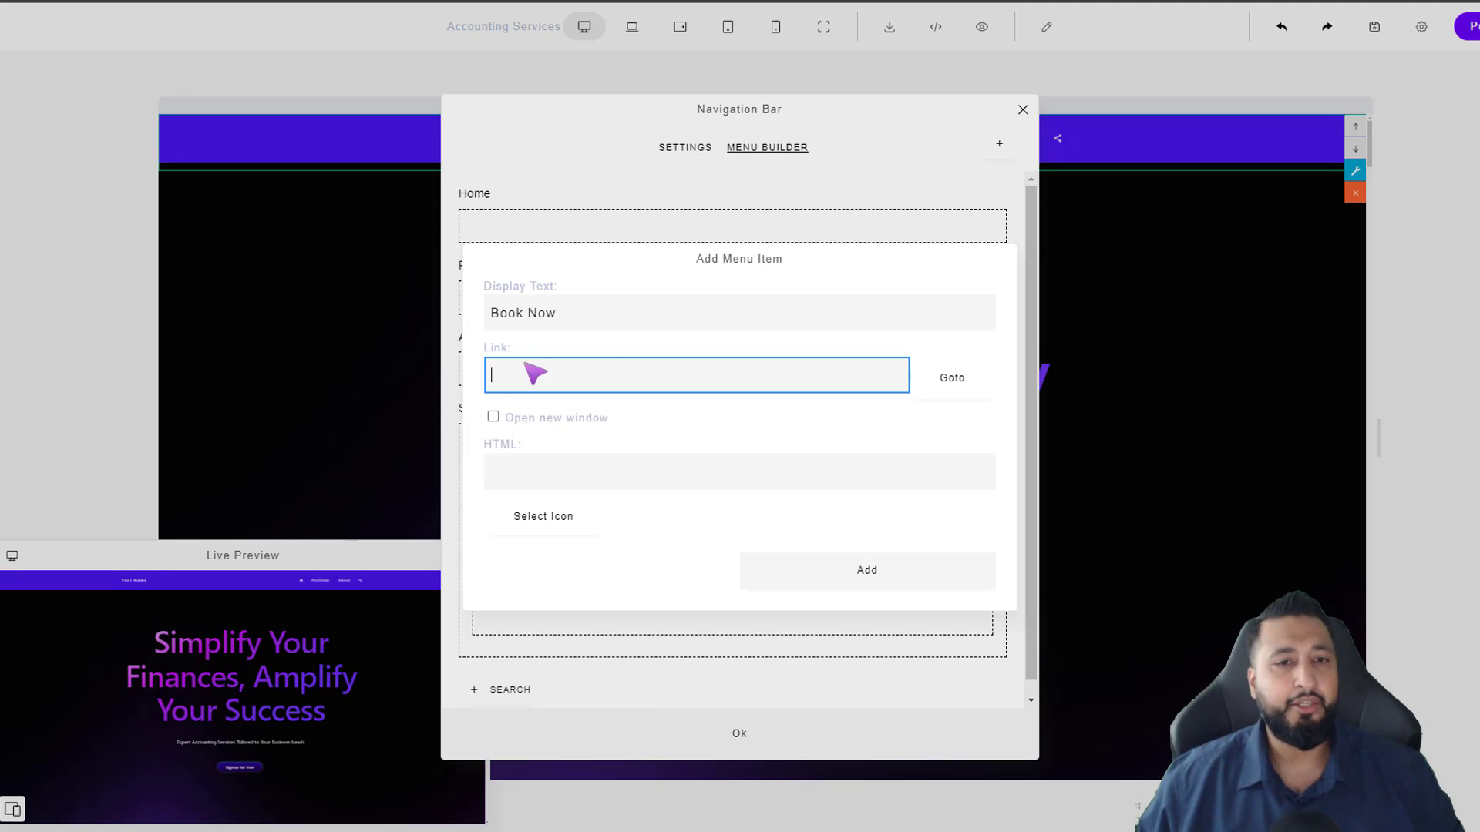
pyautogui.click(555, 518)
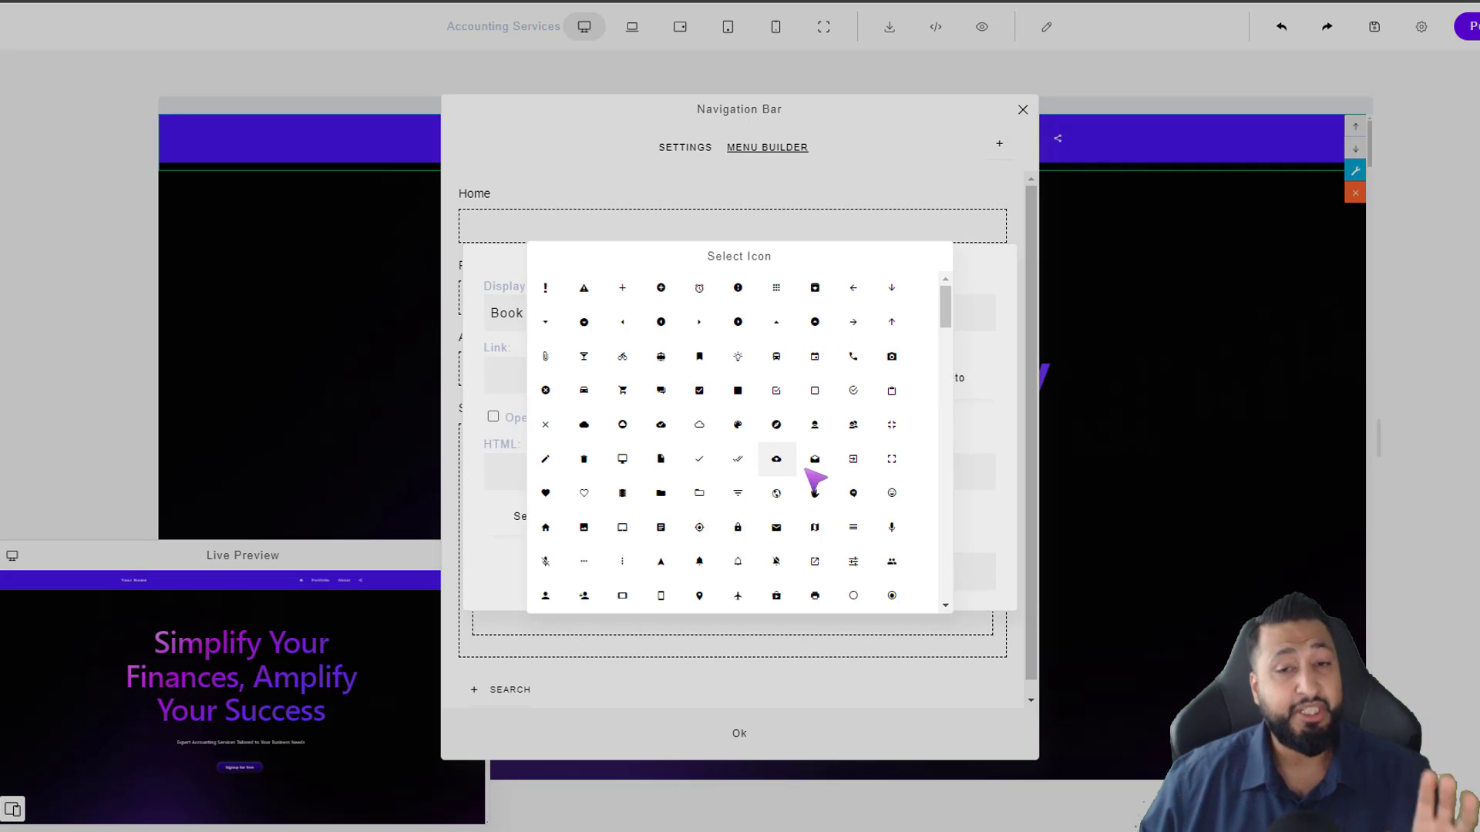
pyautogui.moveTo(943, 307); pyautogui.dragTo(943, 378)
pyautogui.click(838, 192)
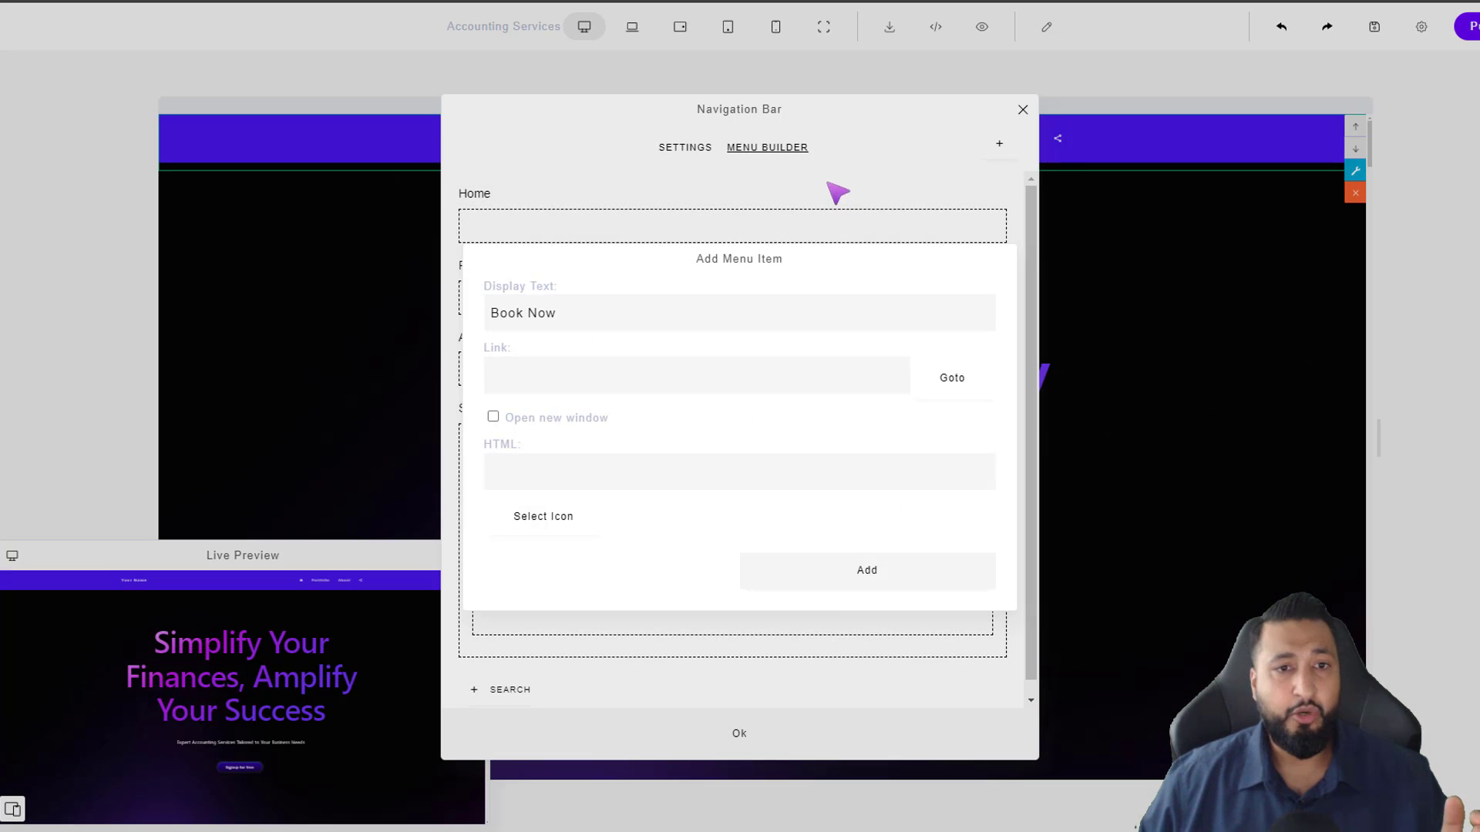
# - Add the Book Now item to the menu, move it between Home and Portfolio and apply the changes
pyautogui.click(846, 588)
pyautogui.scroll(-1, 648, 554)
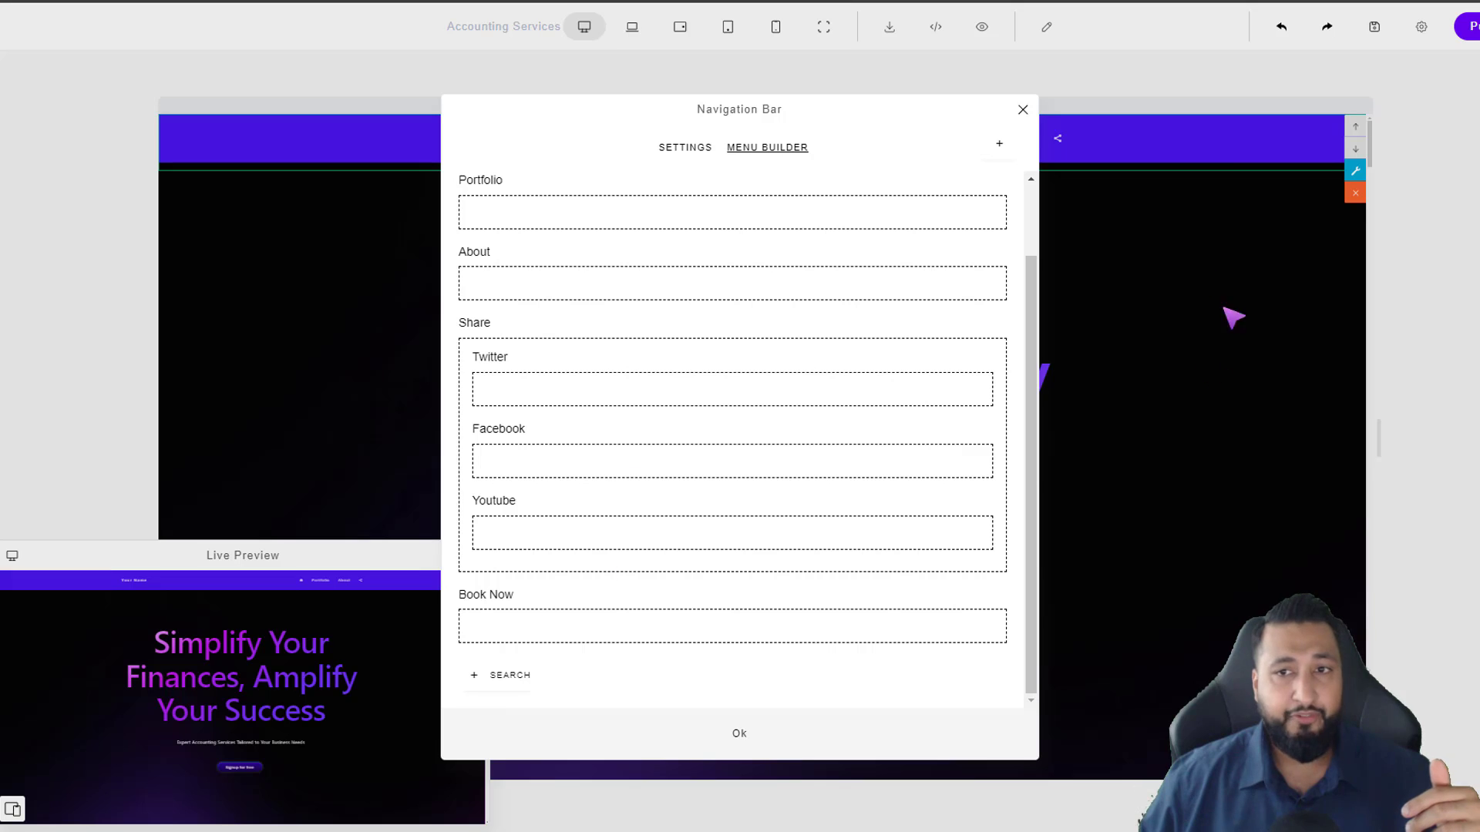
pyautogui.moveTo(615, 626); pyautogui.dragTo(592, 251)
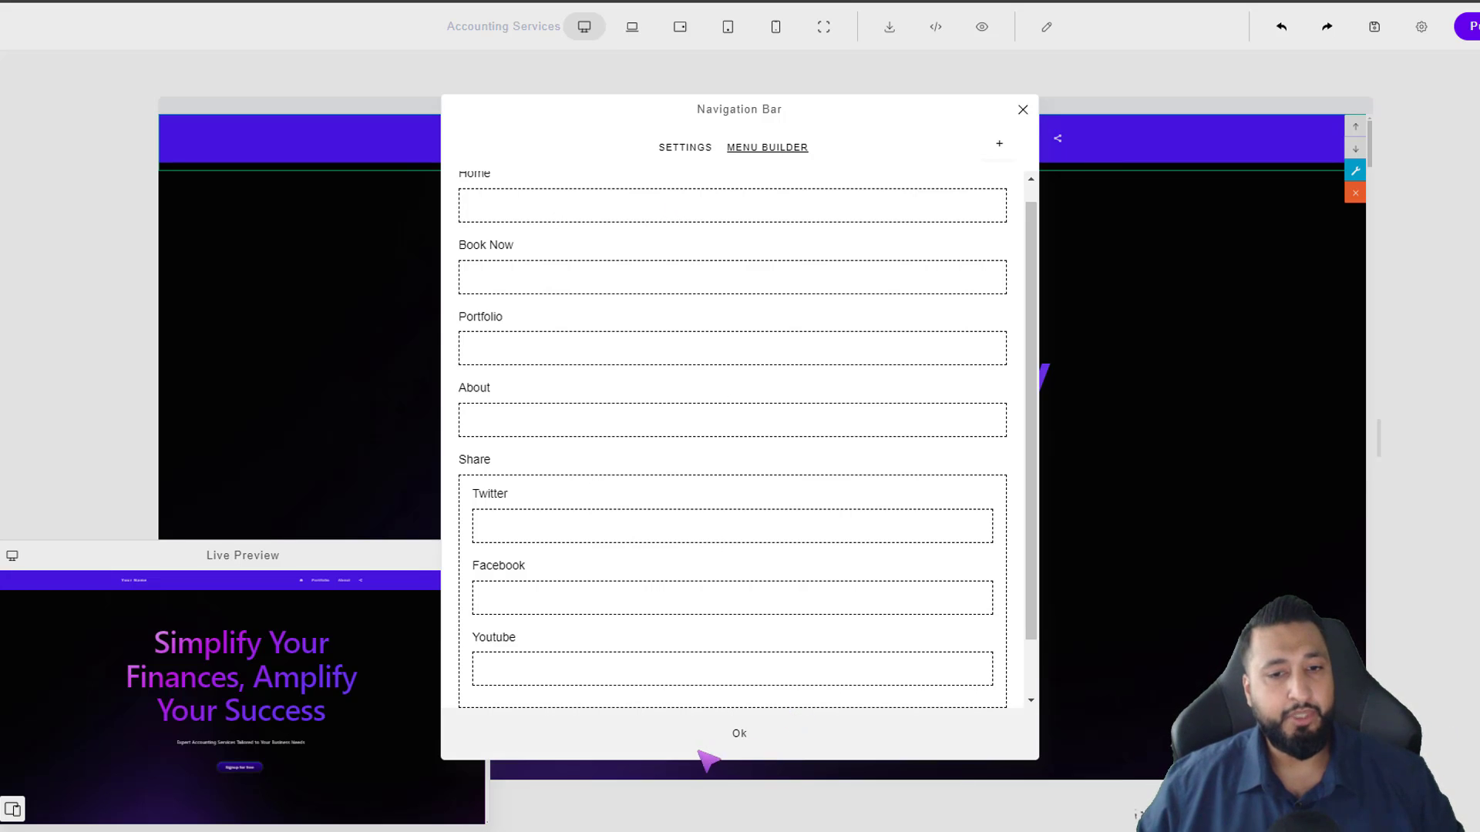
pyautogui.click(740, 734)
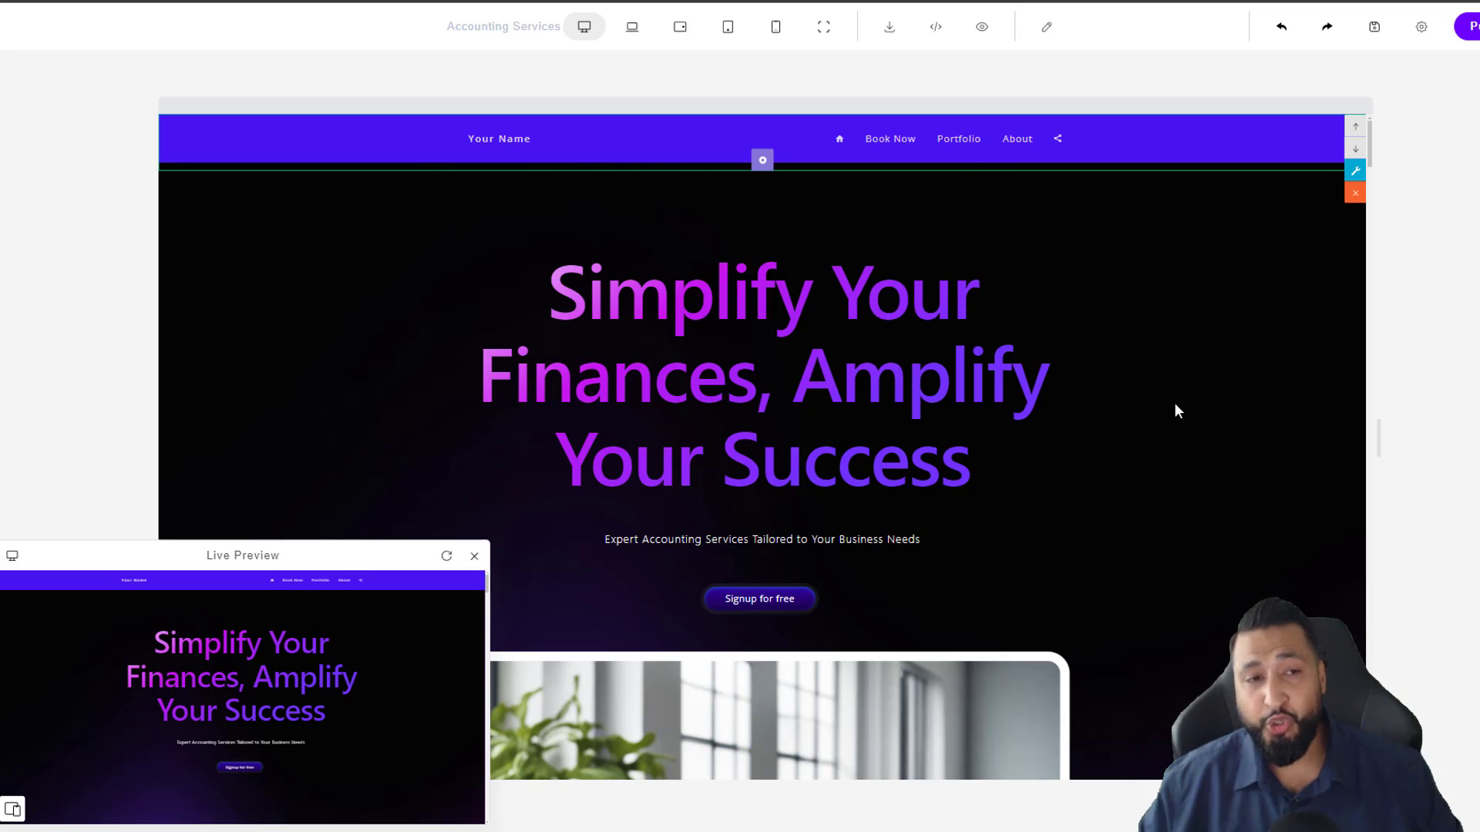
# - Close the live preview and look through the Basic and Photos templates in the section library
pyautogui.scroll(-3, 548, 585)
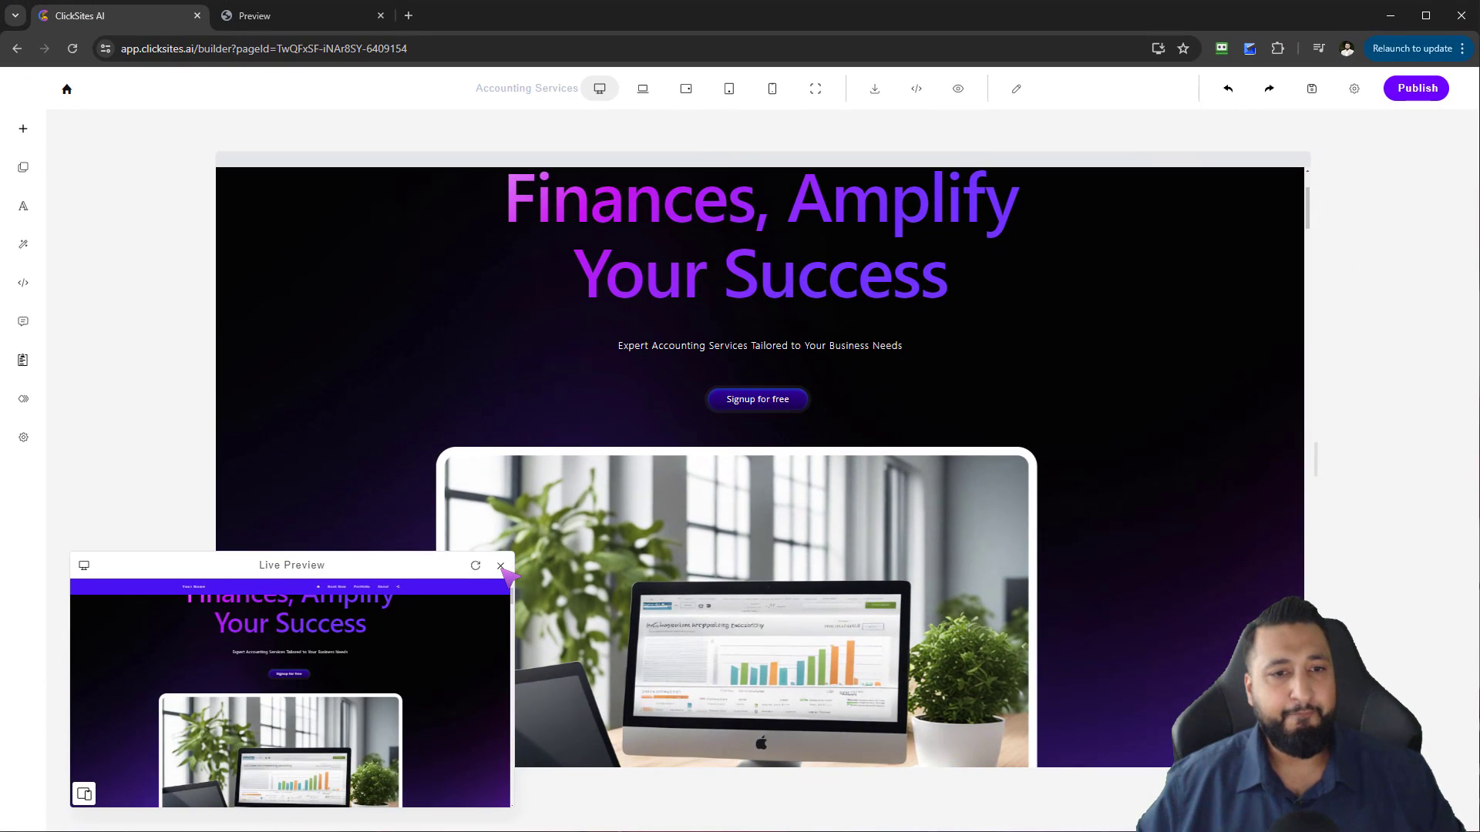
pyautogui.click(501, 566)
pyautogui.click(24, 129)
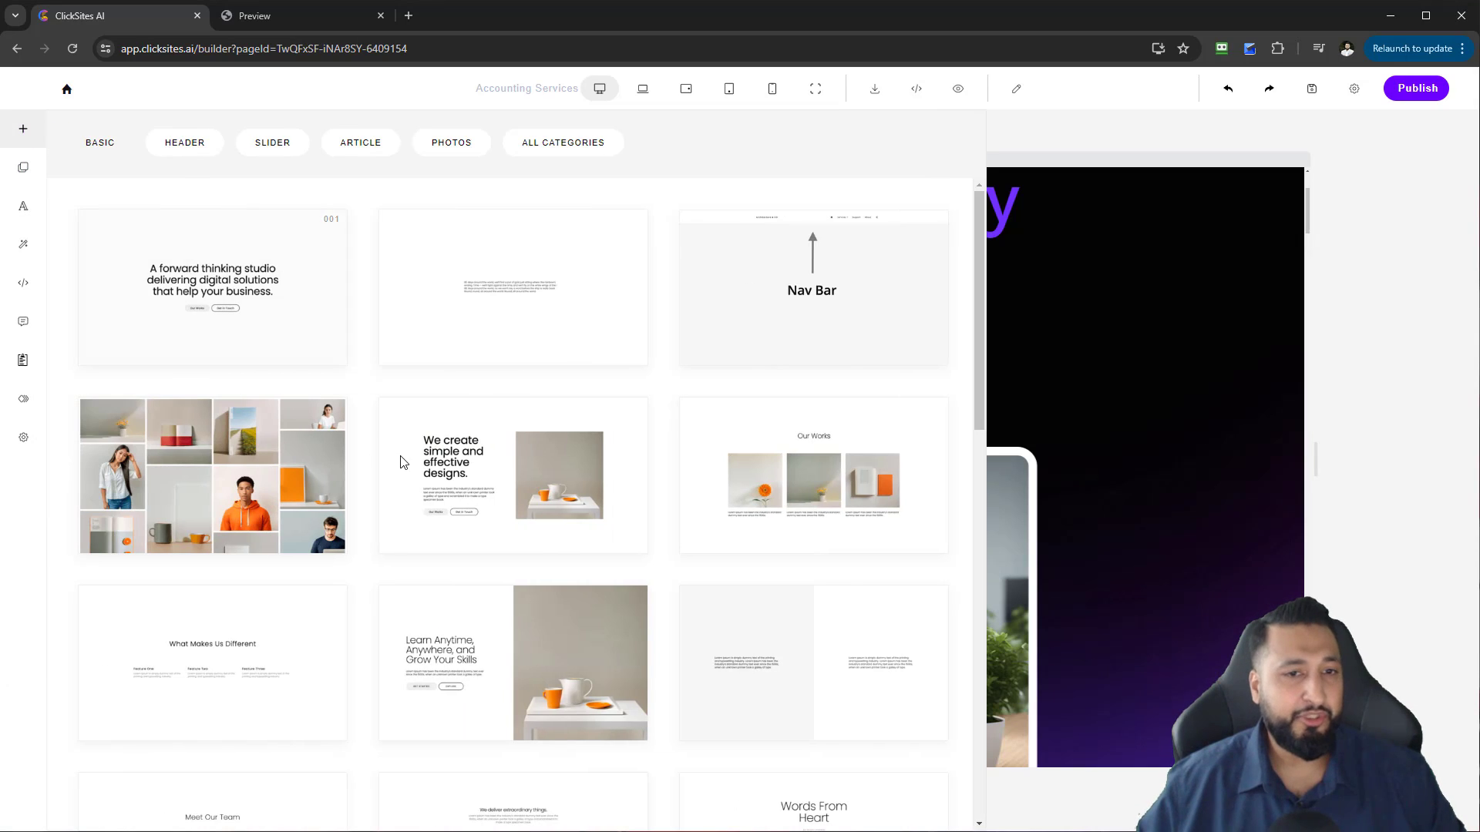
pyautogui.scroll(-10, 400, 463)
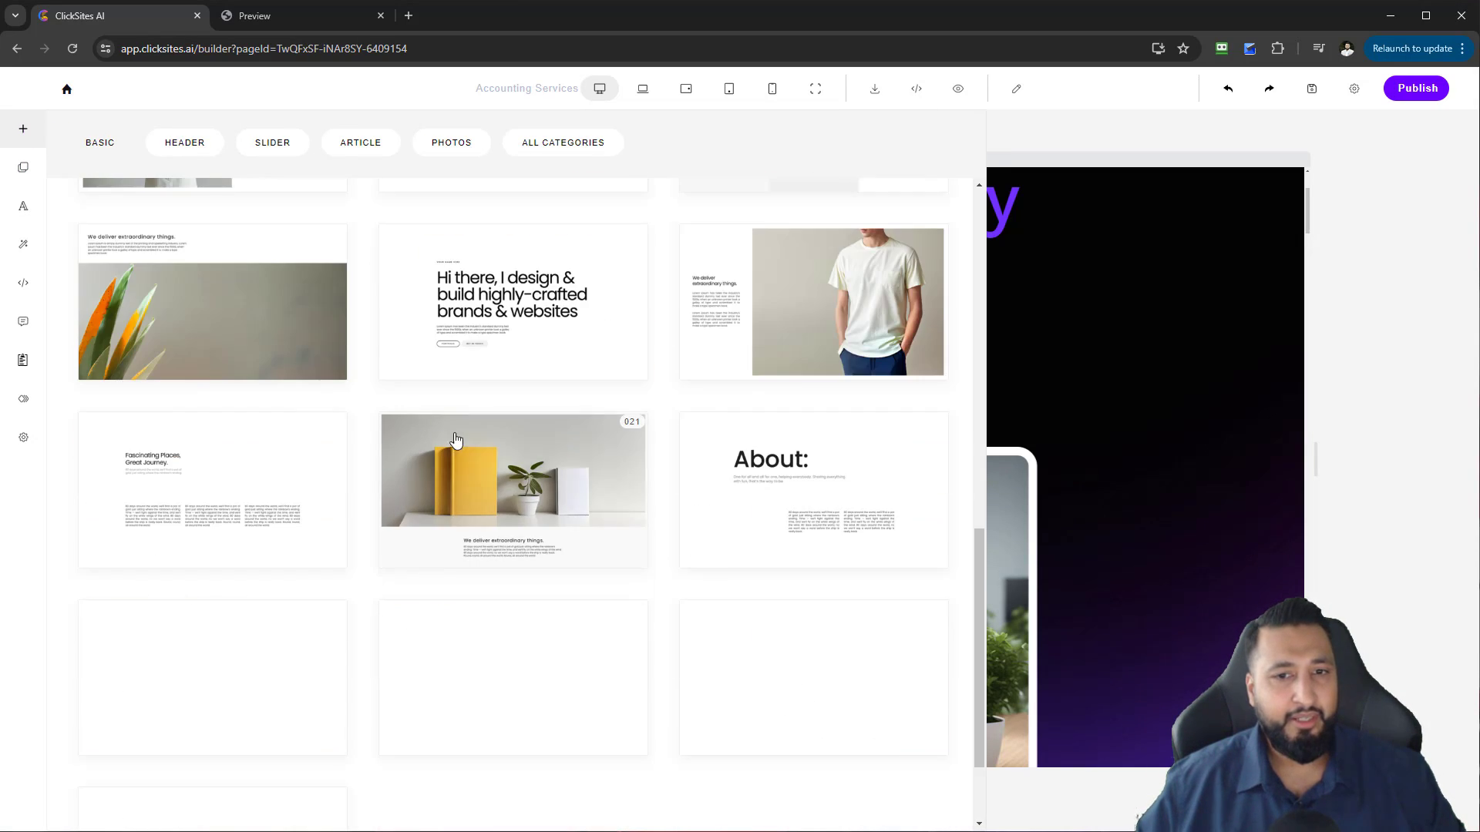
pyautogui.scroll(-2, 455, 439)
pyautogui.click(461, 146)
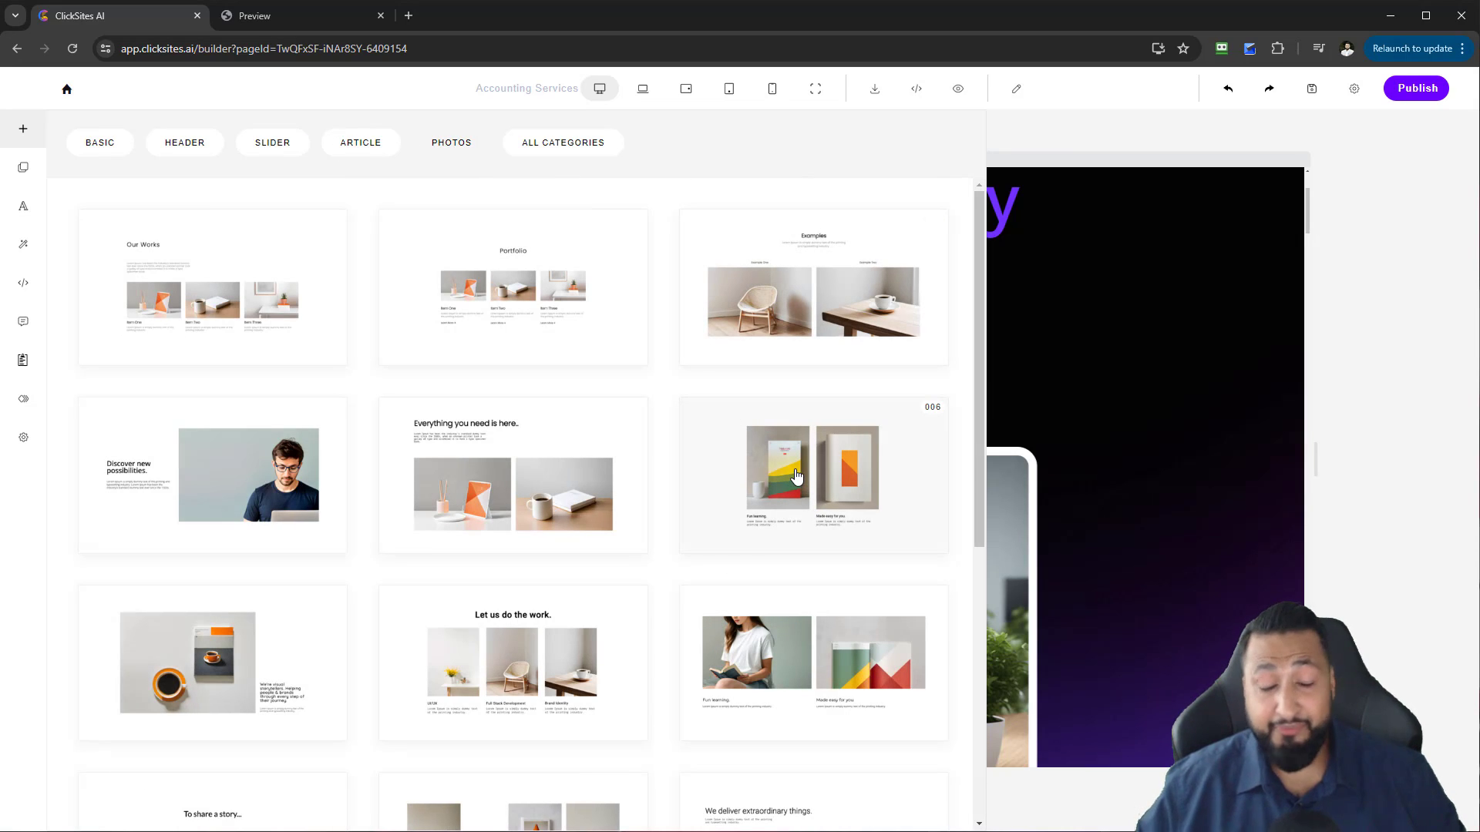
pyautogui.scroll(-2, 767, 552)
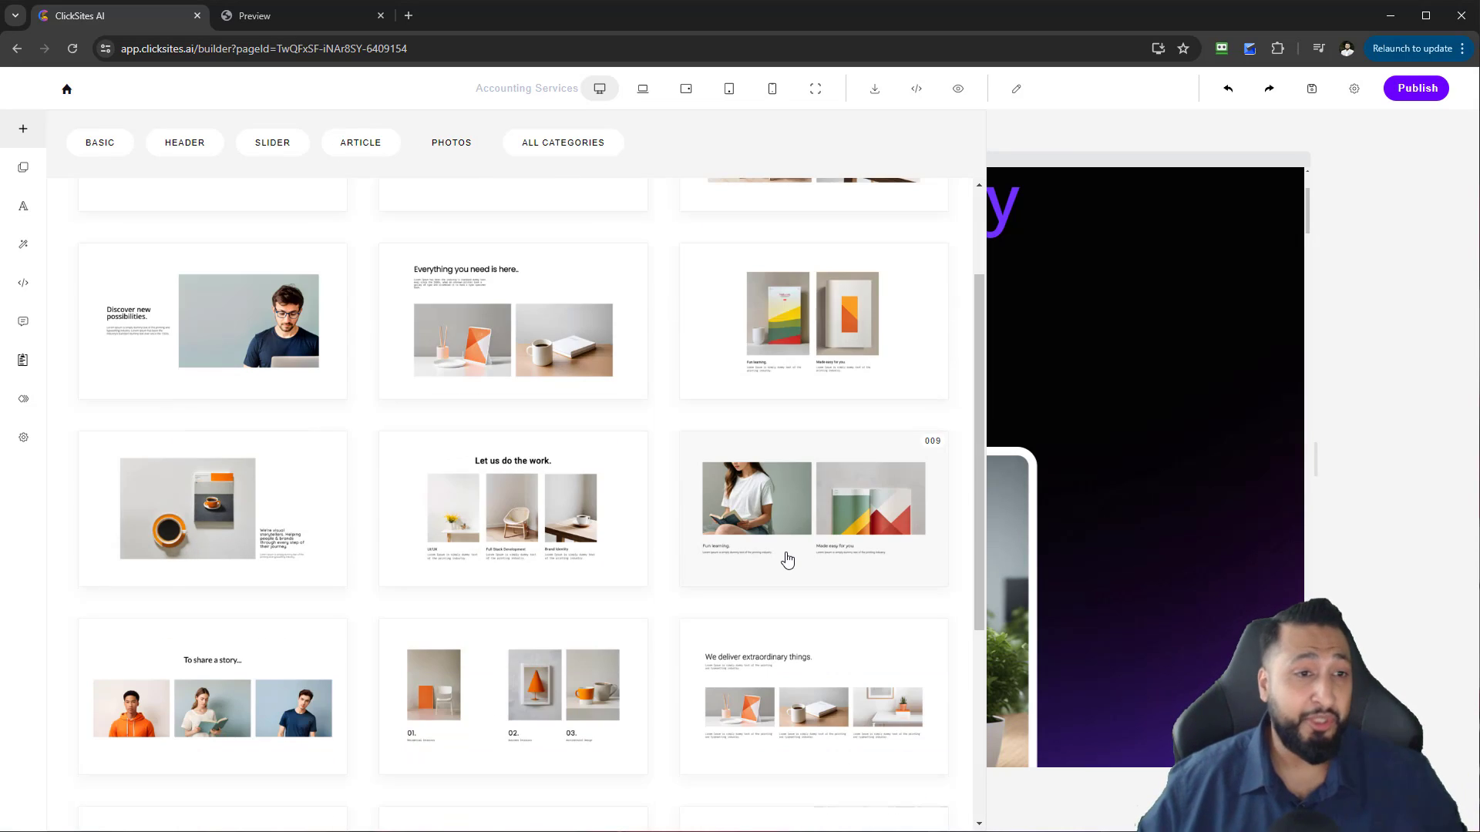
pyautogui.scroll(-1, 792, 557)
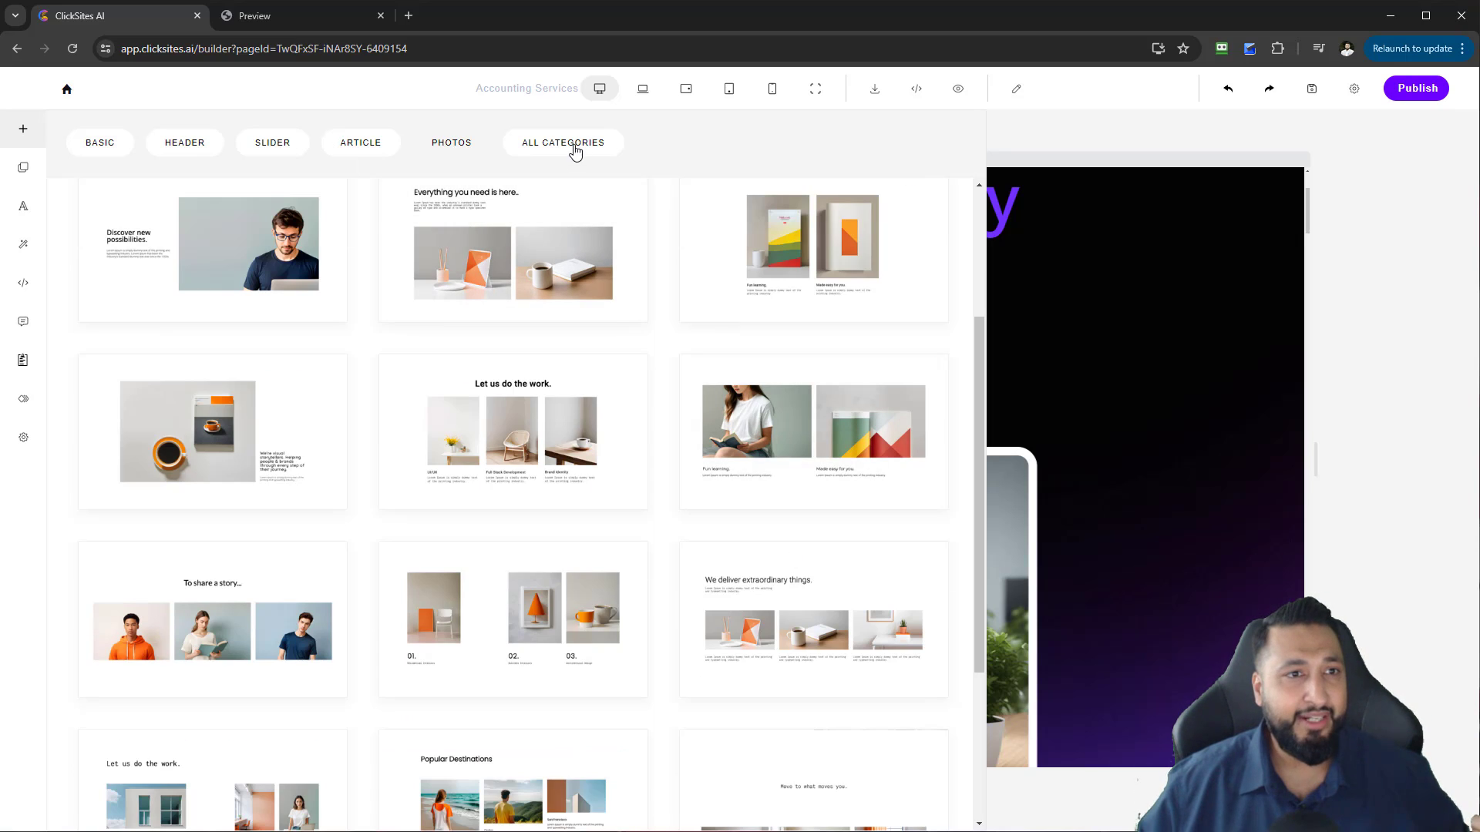
# - Add the three-photo slider, template 004 of the Slider category, and move it down below the hero section
pyautogui.click(260, 144)
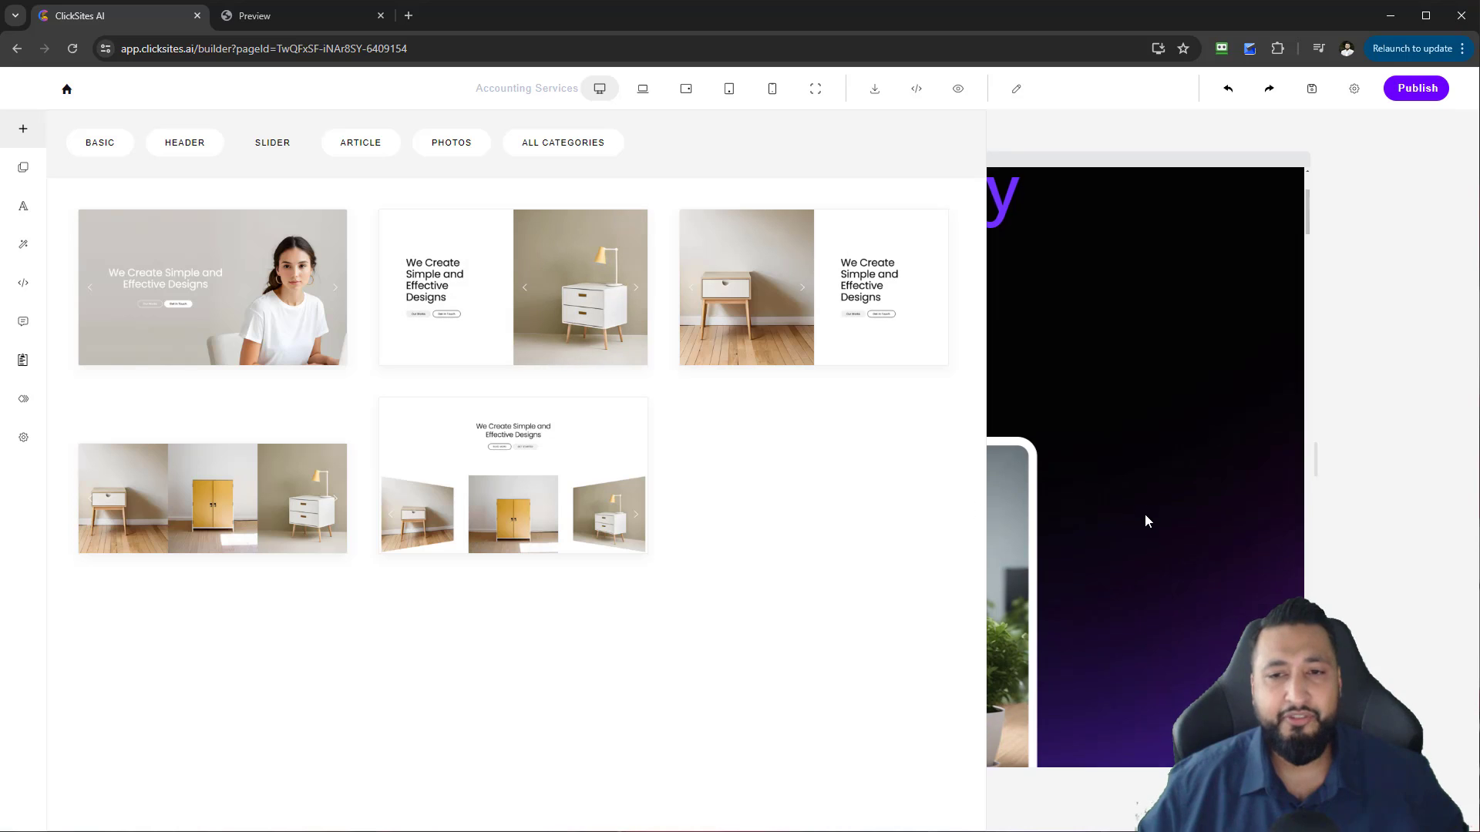
pyautogui.scroll(-3, 1149, 523)
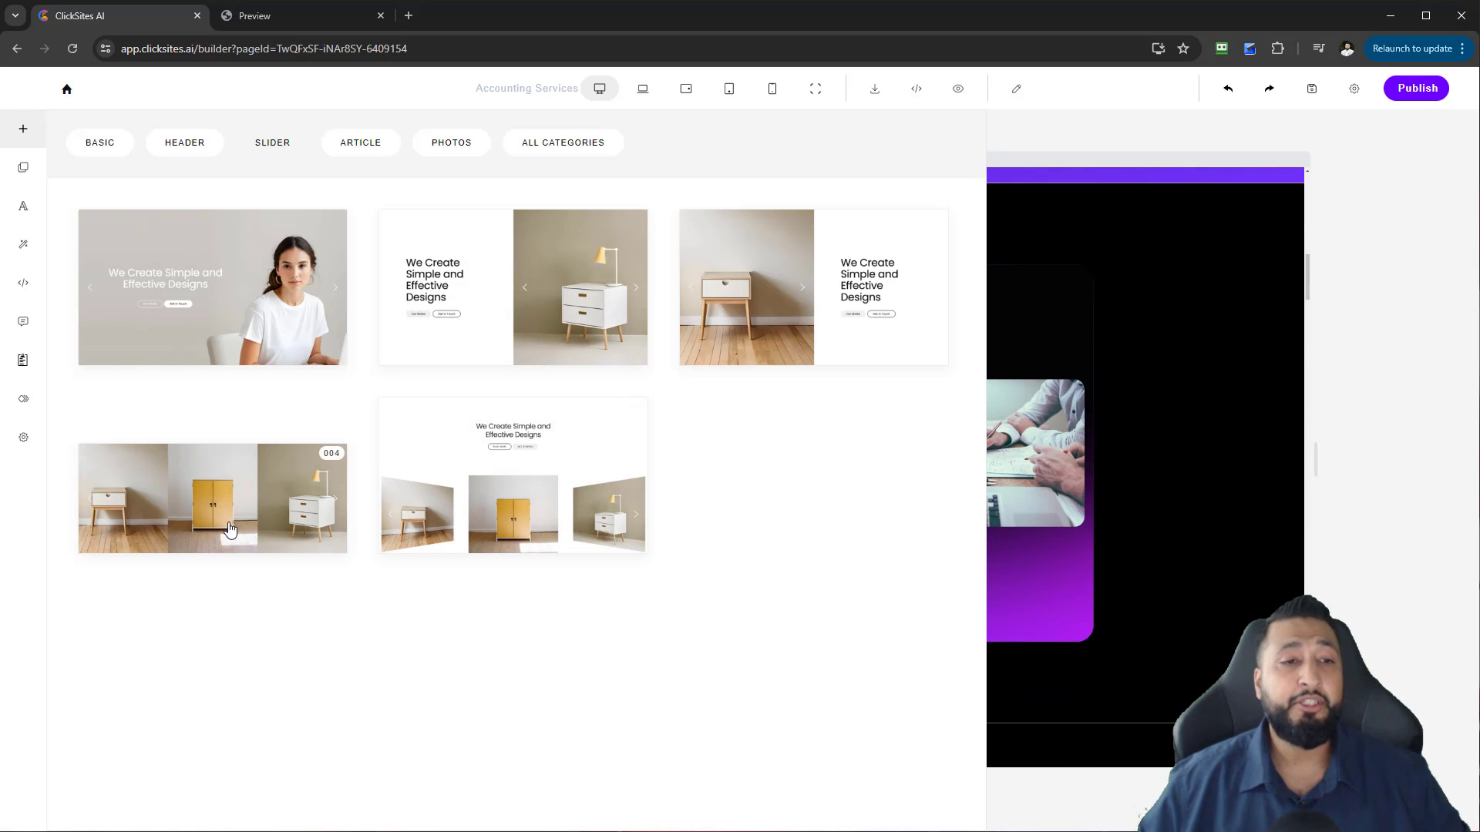
pyautogui.click(513, 509)
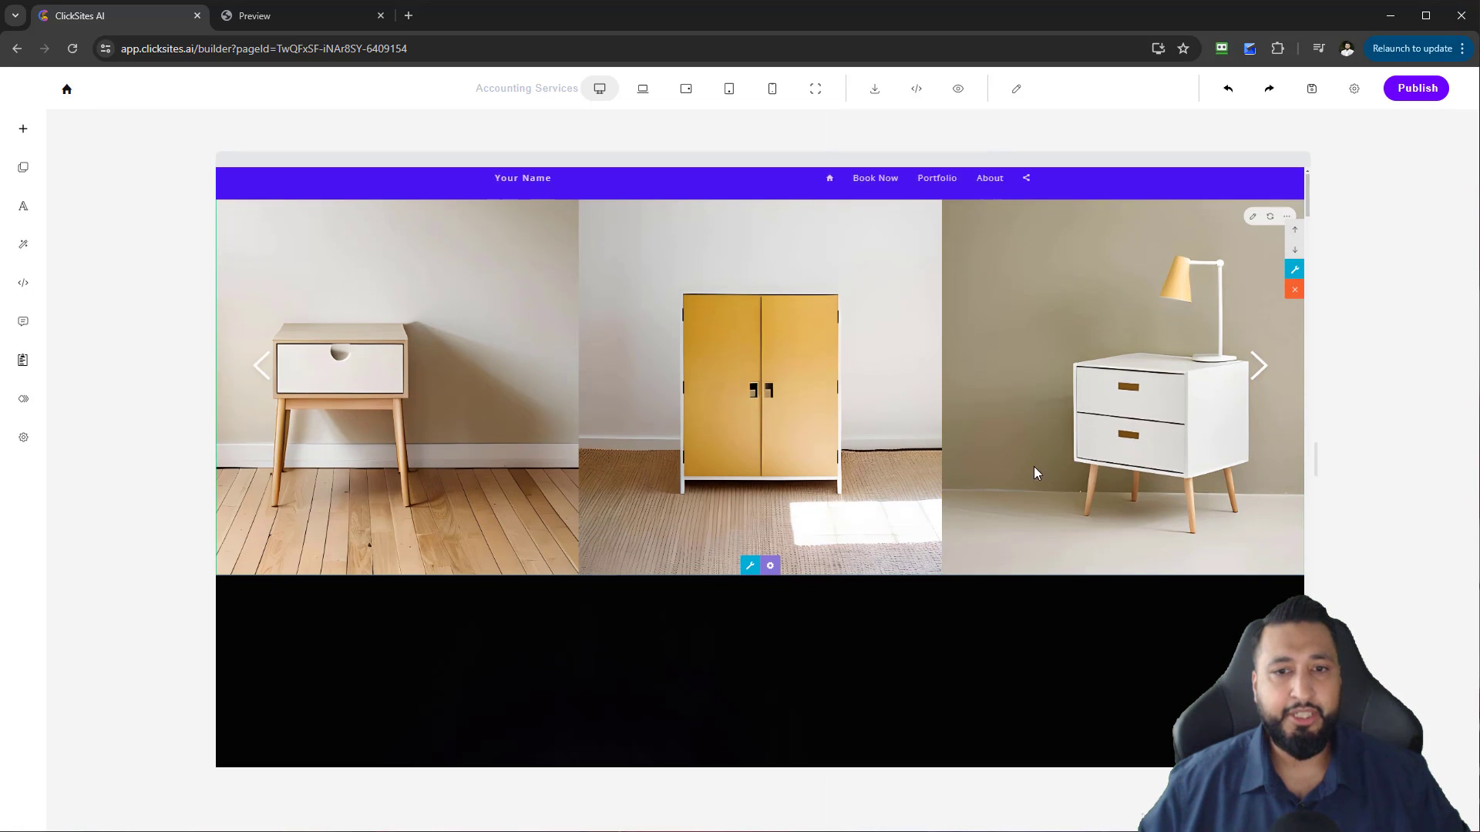
pyautogui.scroll(-4, 1033, 472)
pyautogui.scroll(4, 1265, 424)
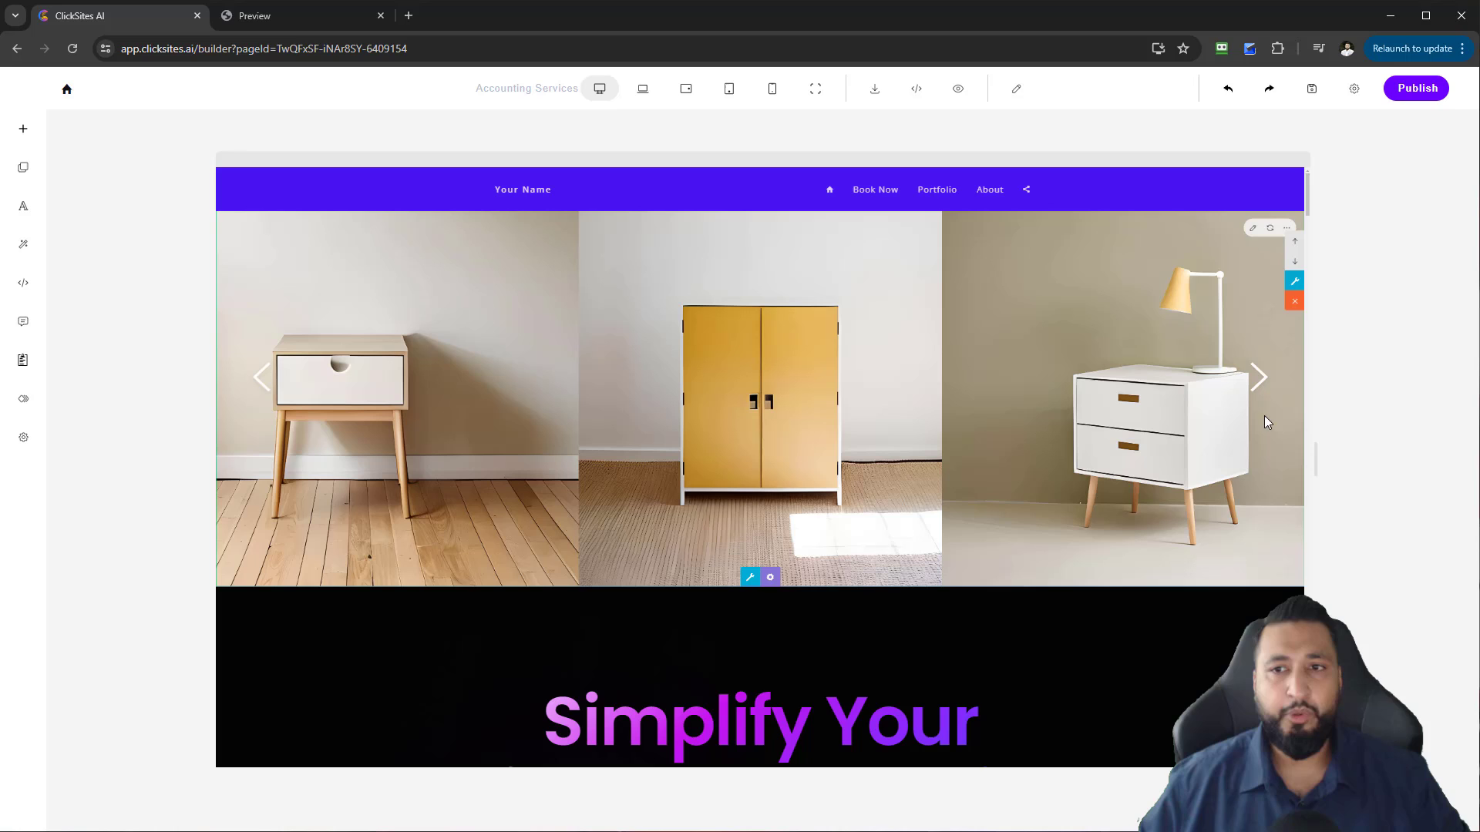
pyautogui.click(1297, 267)
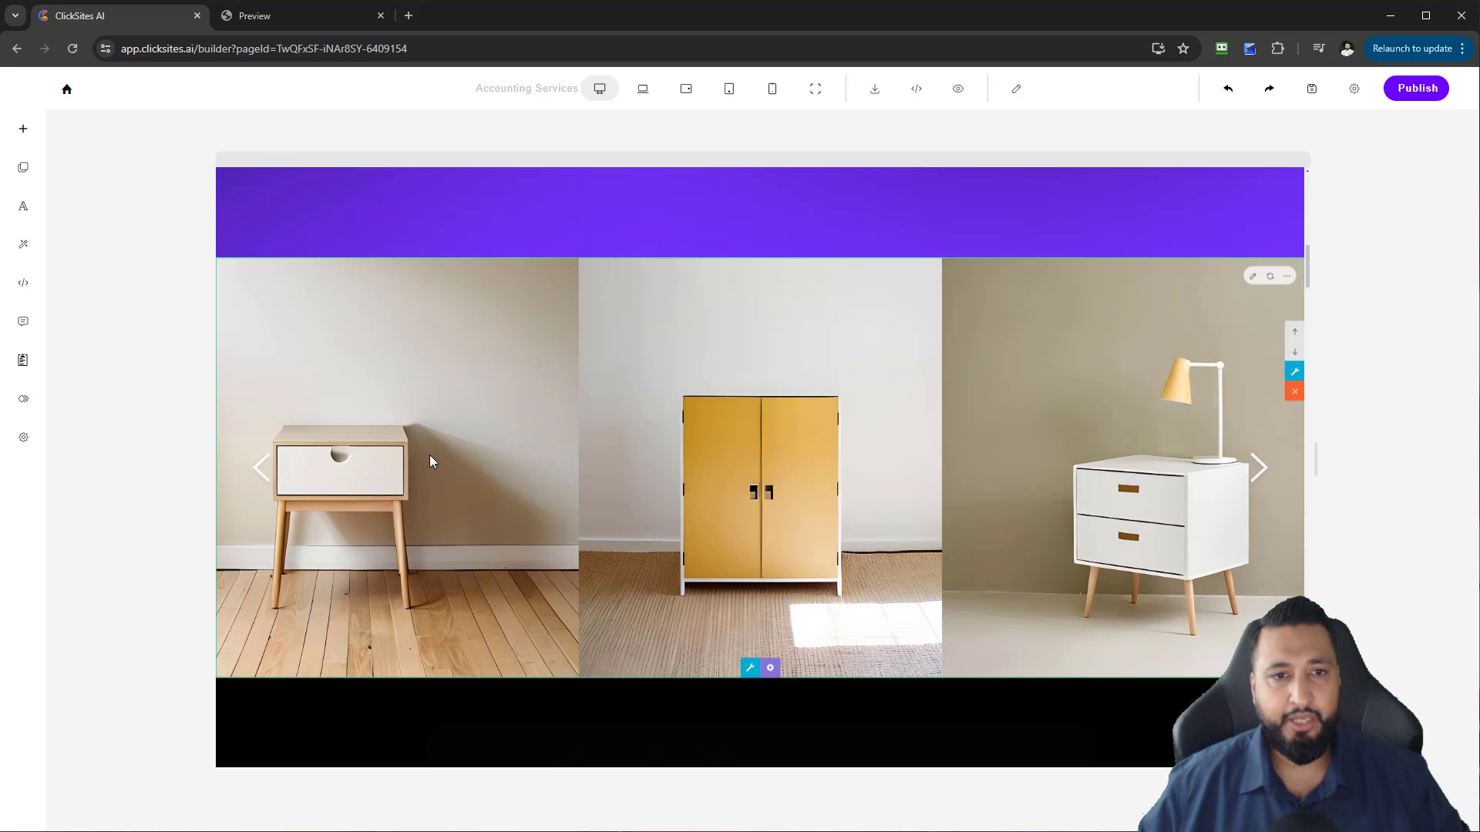
# - Review the slider's settings and the slide settings of its first image, img-017.jpg, and close the dialog
pyautogui.click(771, 669)
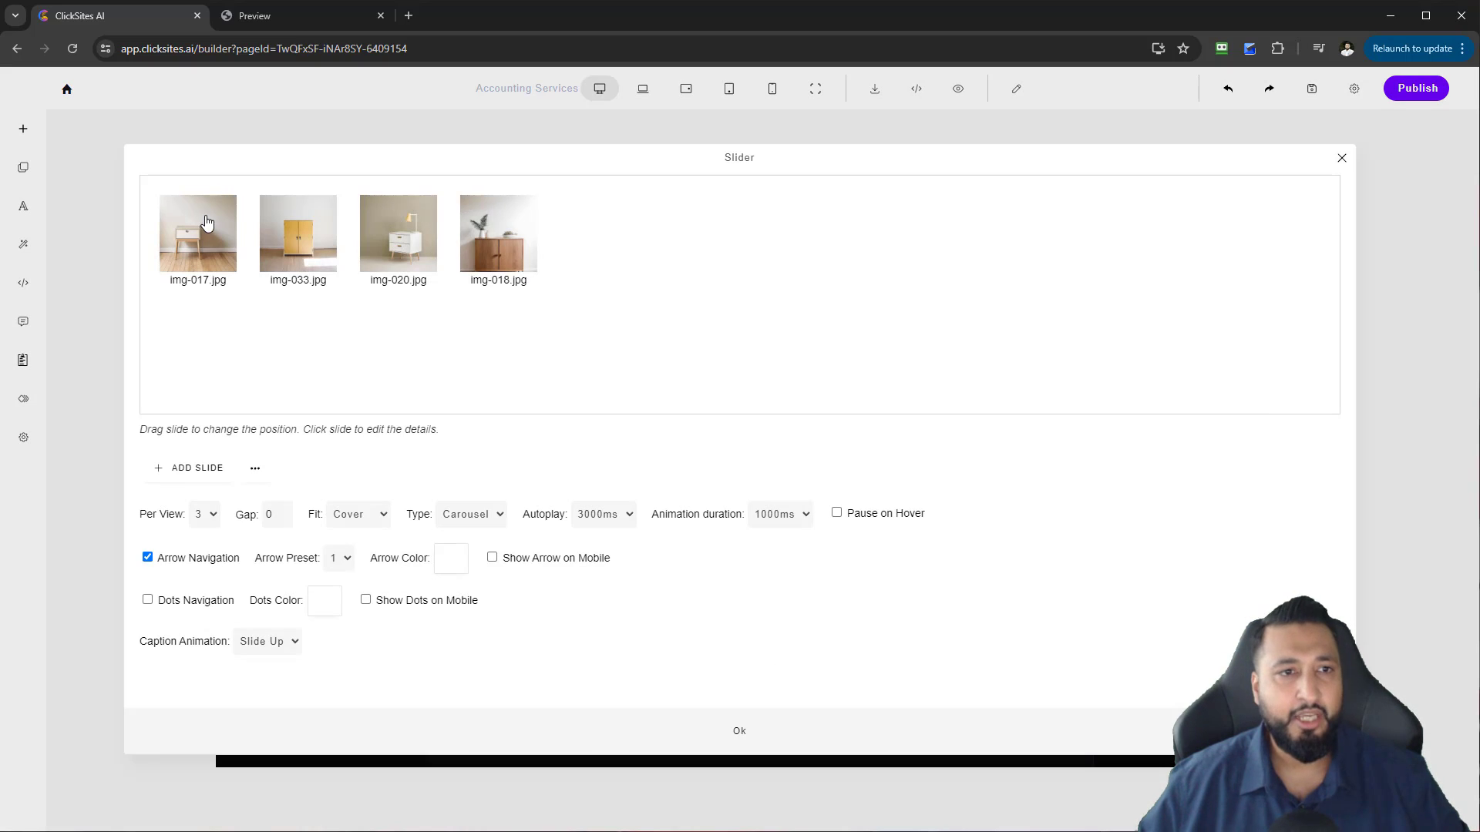
pyautogui.click(203, 226)
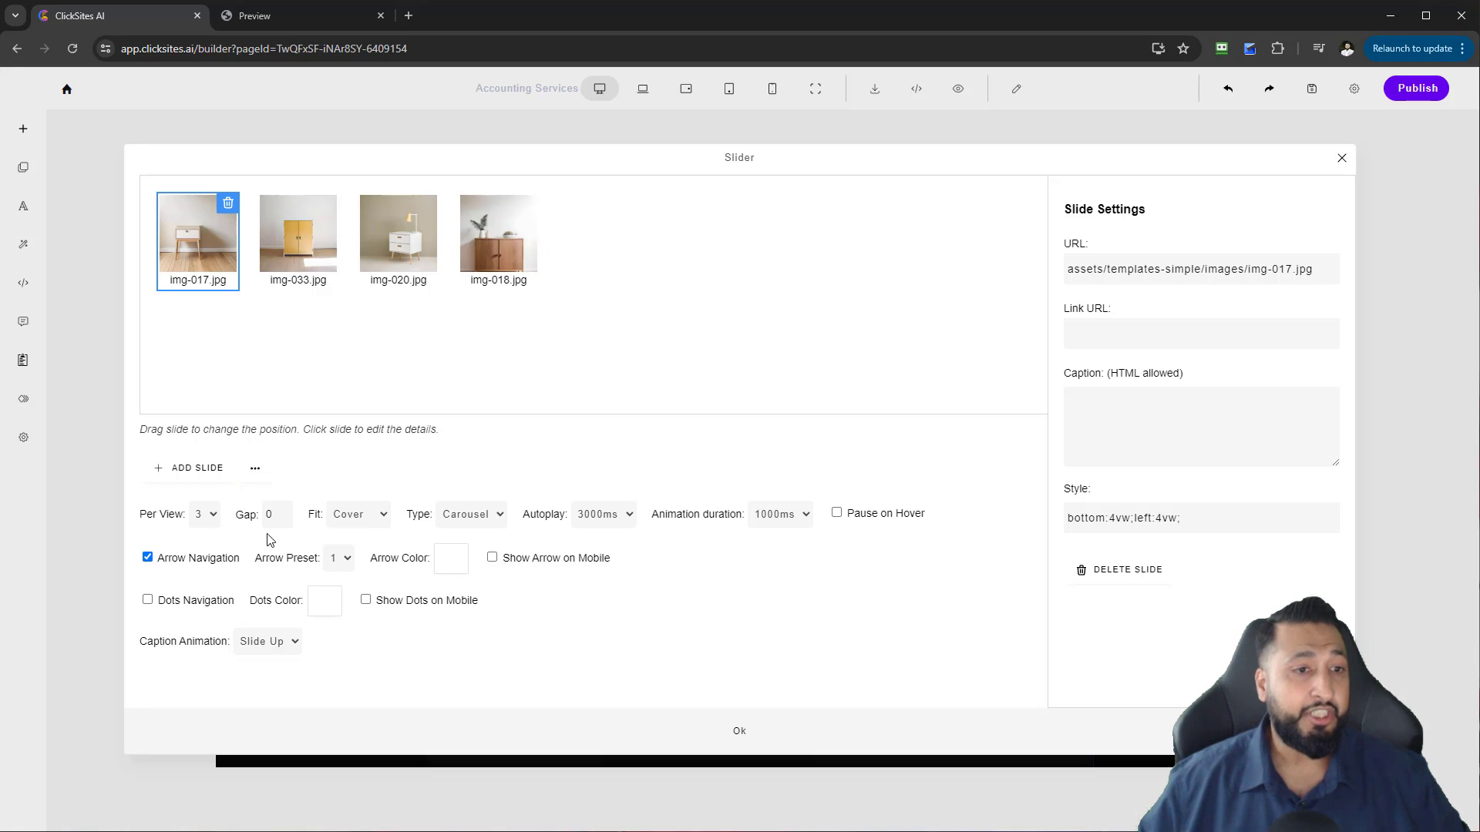
pyautogui.click(1342, 158)
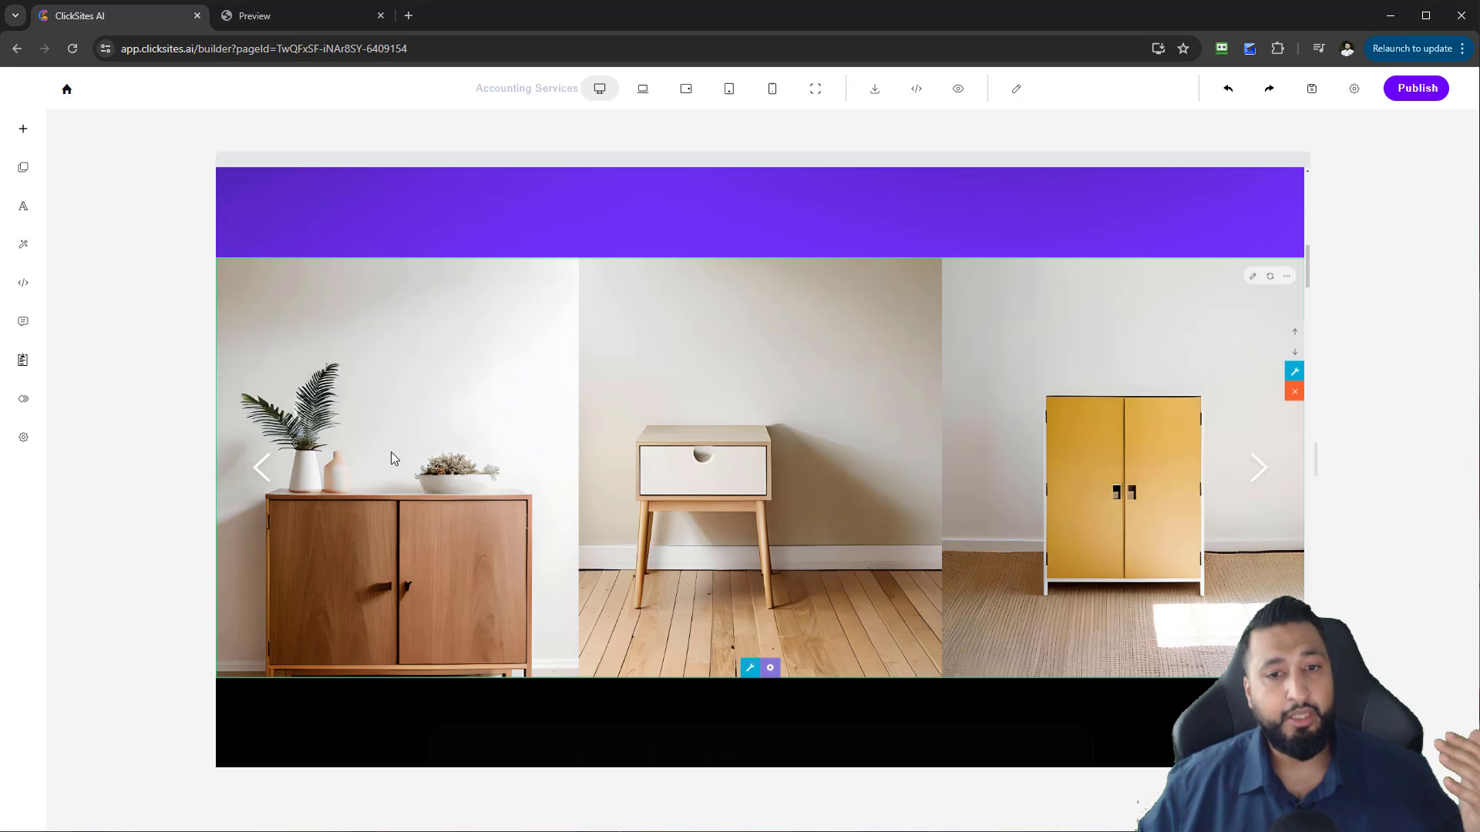
# - Review the section settings of the three-photo slider, close them and check the slider on the page
pyautogui.click(1295, 378)
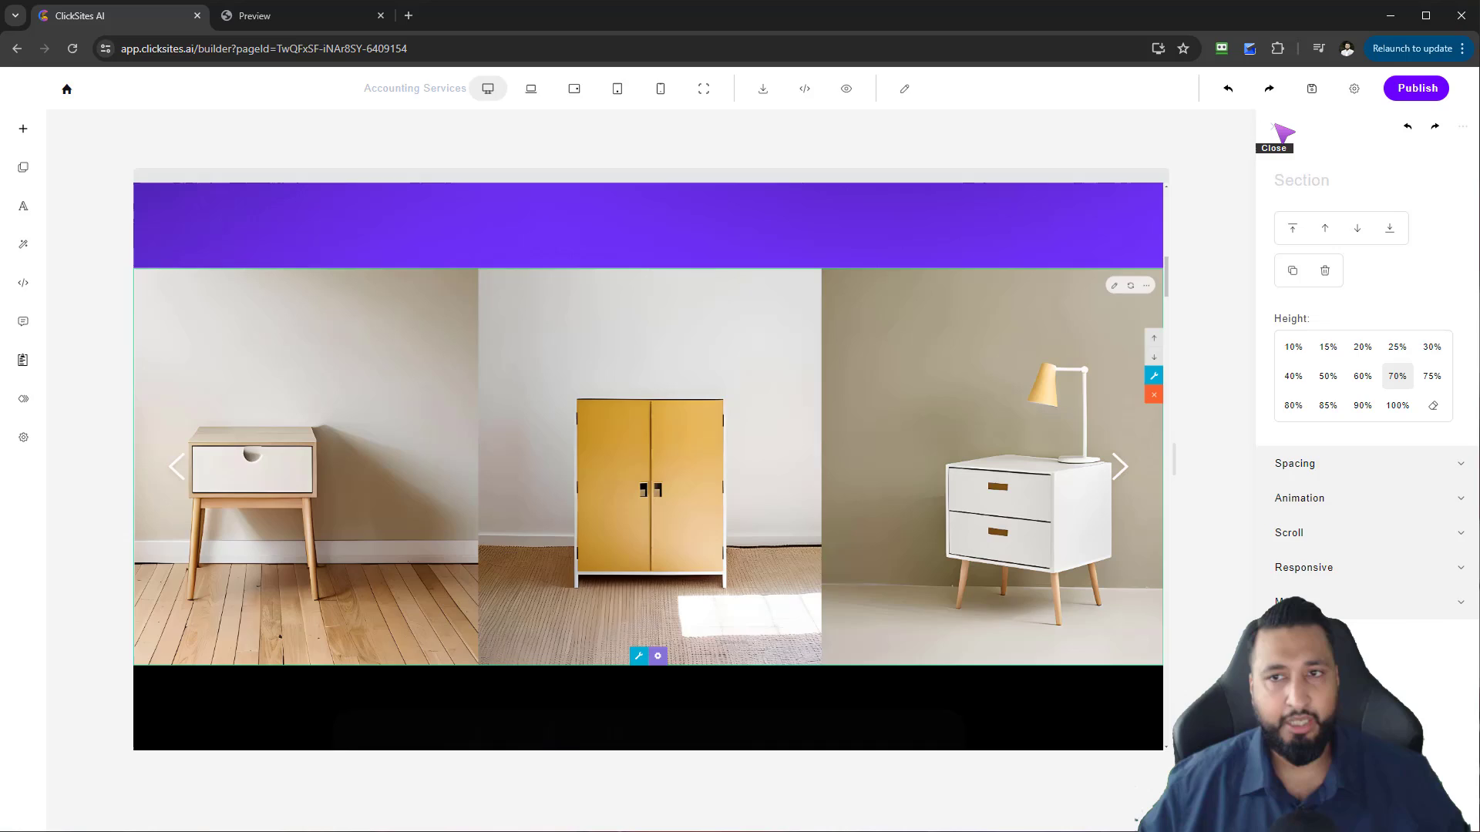
pyautogui.click(1277, 128)
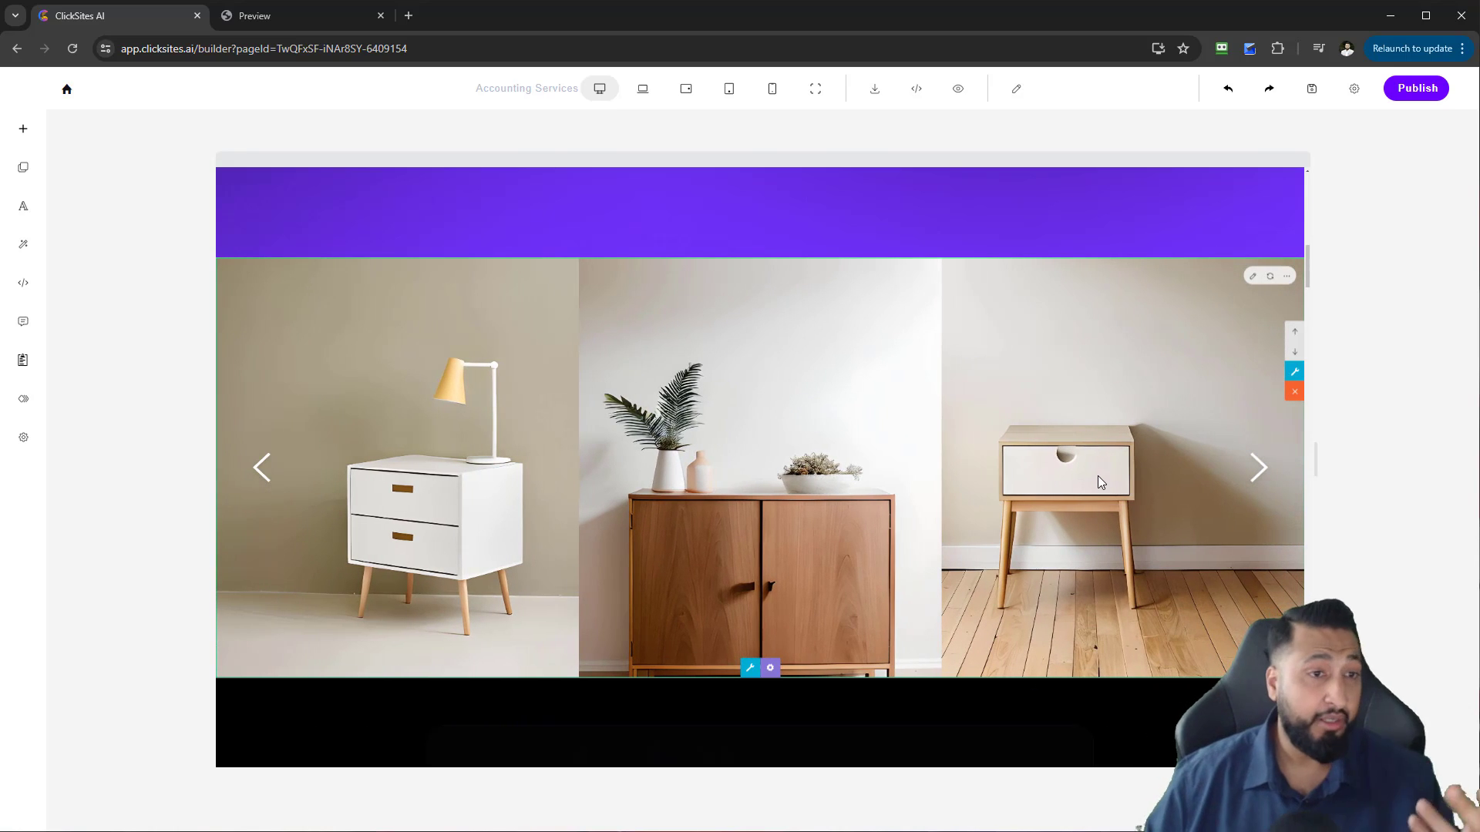
pyautogui.scroll(-2, 919, 456)
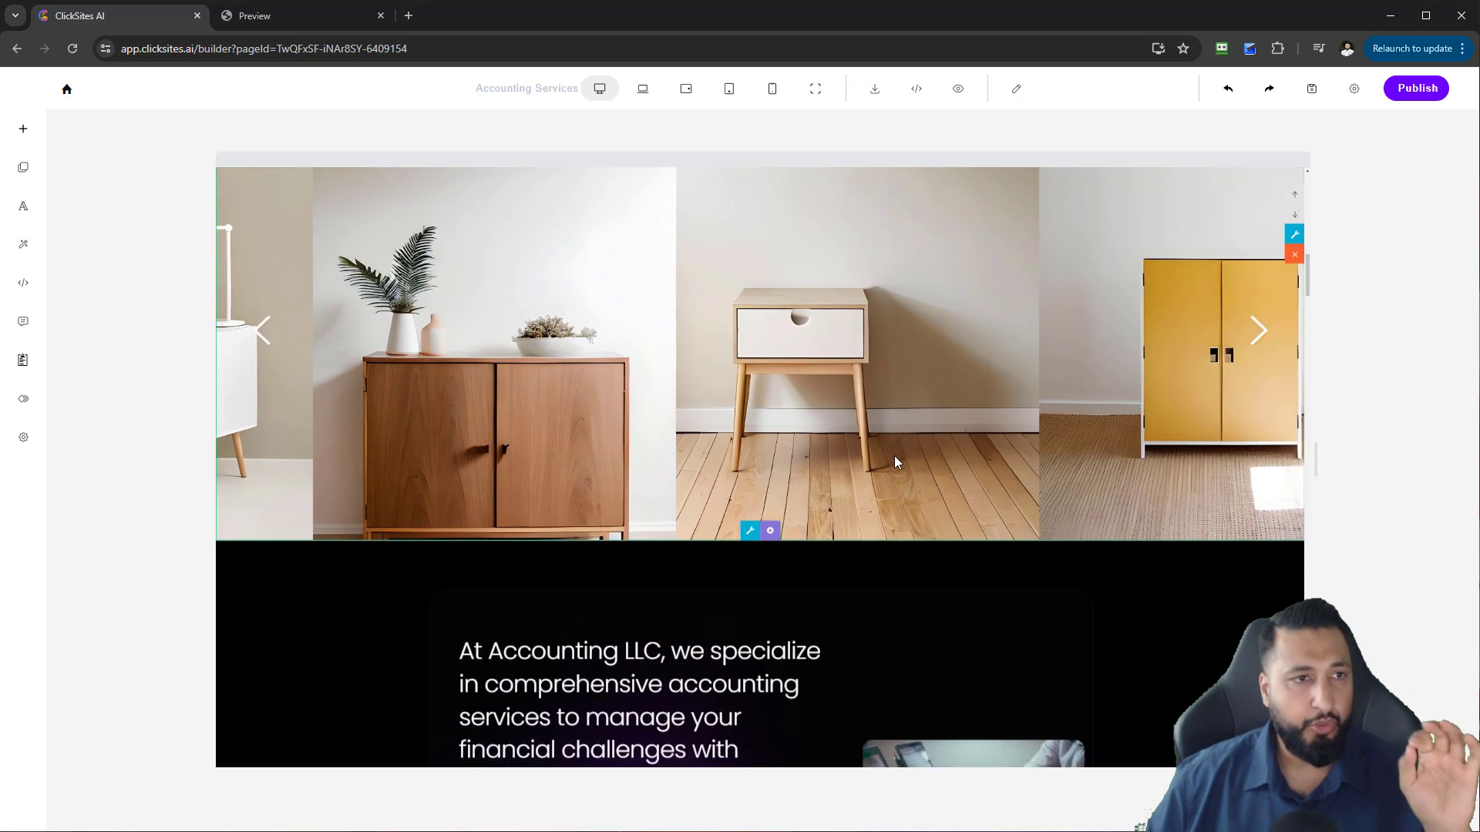
pyautogui.scroll(3, 894, 457)
# - Add the "A Style That Never Gets Old" section, template 012 of the Header category, to the page
pyautogui.click(23, 129)
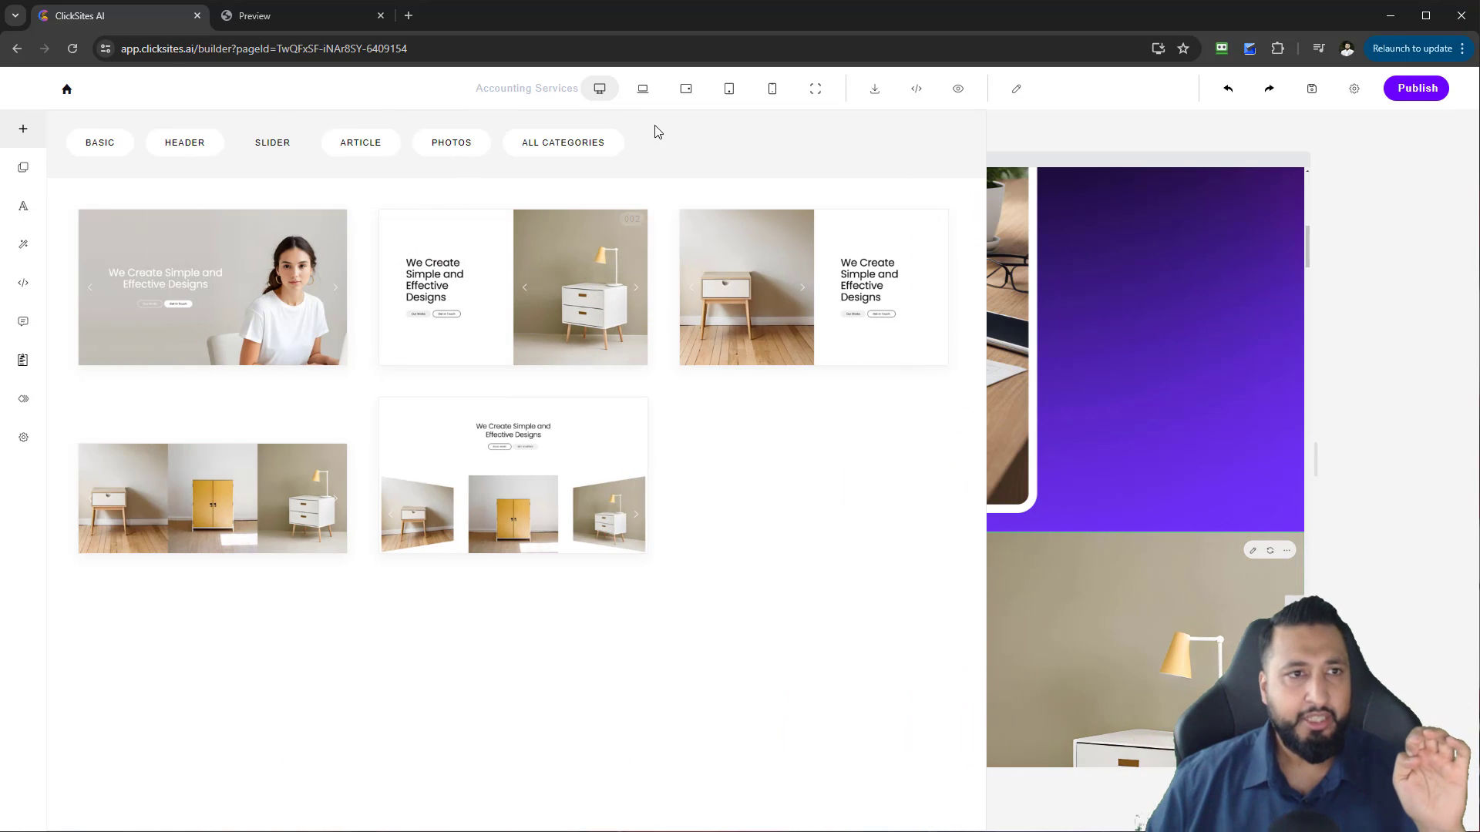
pyautogui.click(185, 148)
pyautogui.scroll(-4, 655, 487)
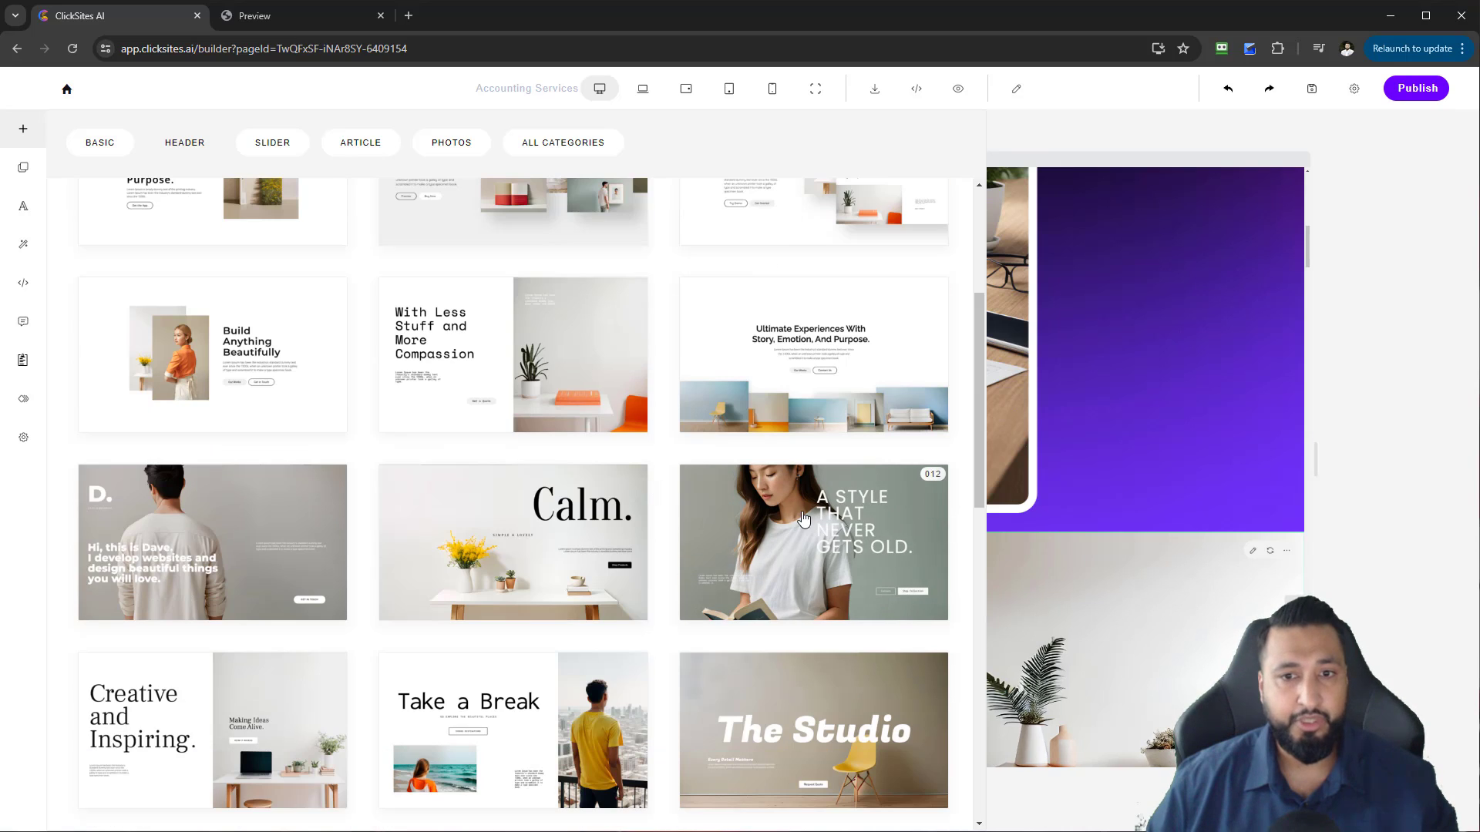
pyautogui.click(847, 554)
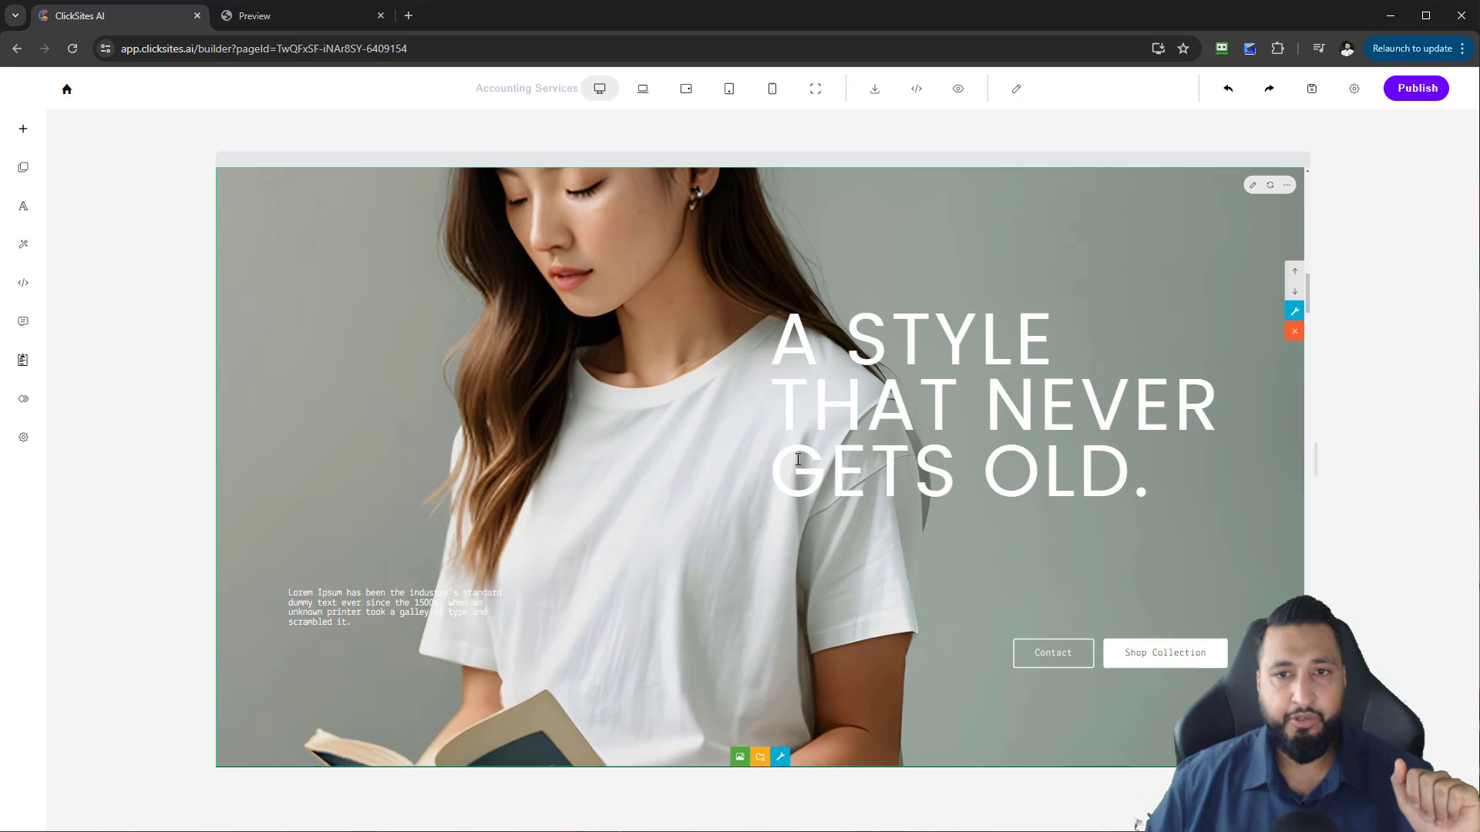
# - Move the "A Style That Never Gets Old" section up past the slider and the hero, directly below the navigation bar
pyautogui.scroll(3, 798, 459)
pyautogui.scroll(12, 727, 575)
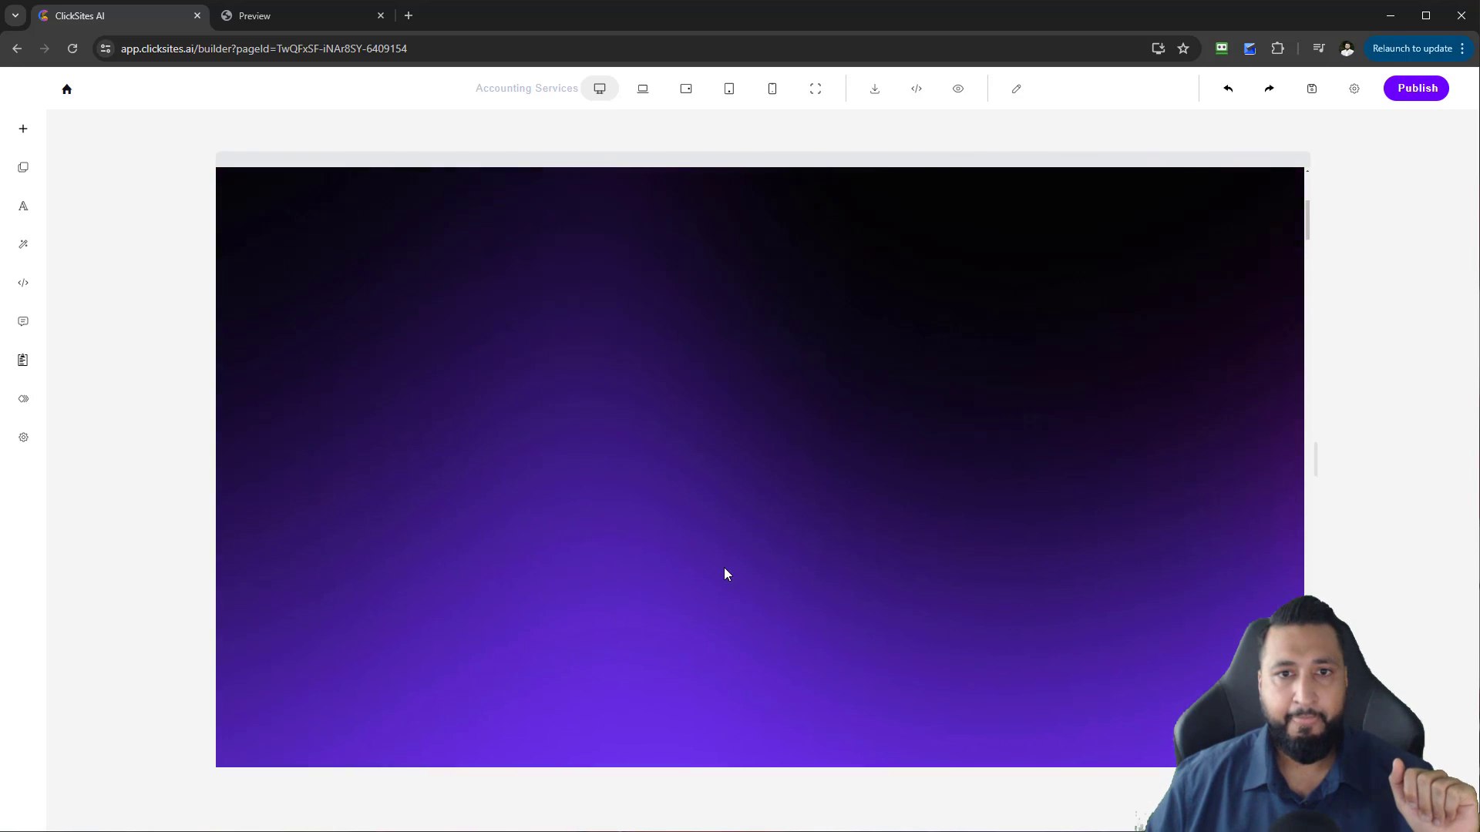
pyautogui.scroll(-12, 725, 574)
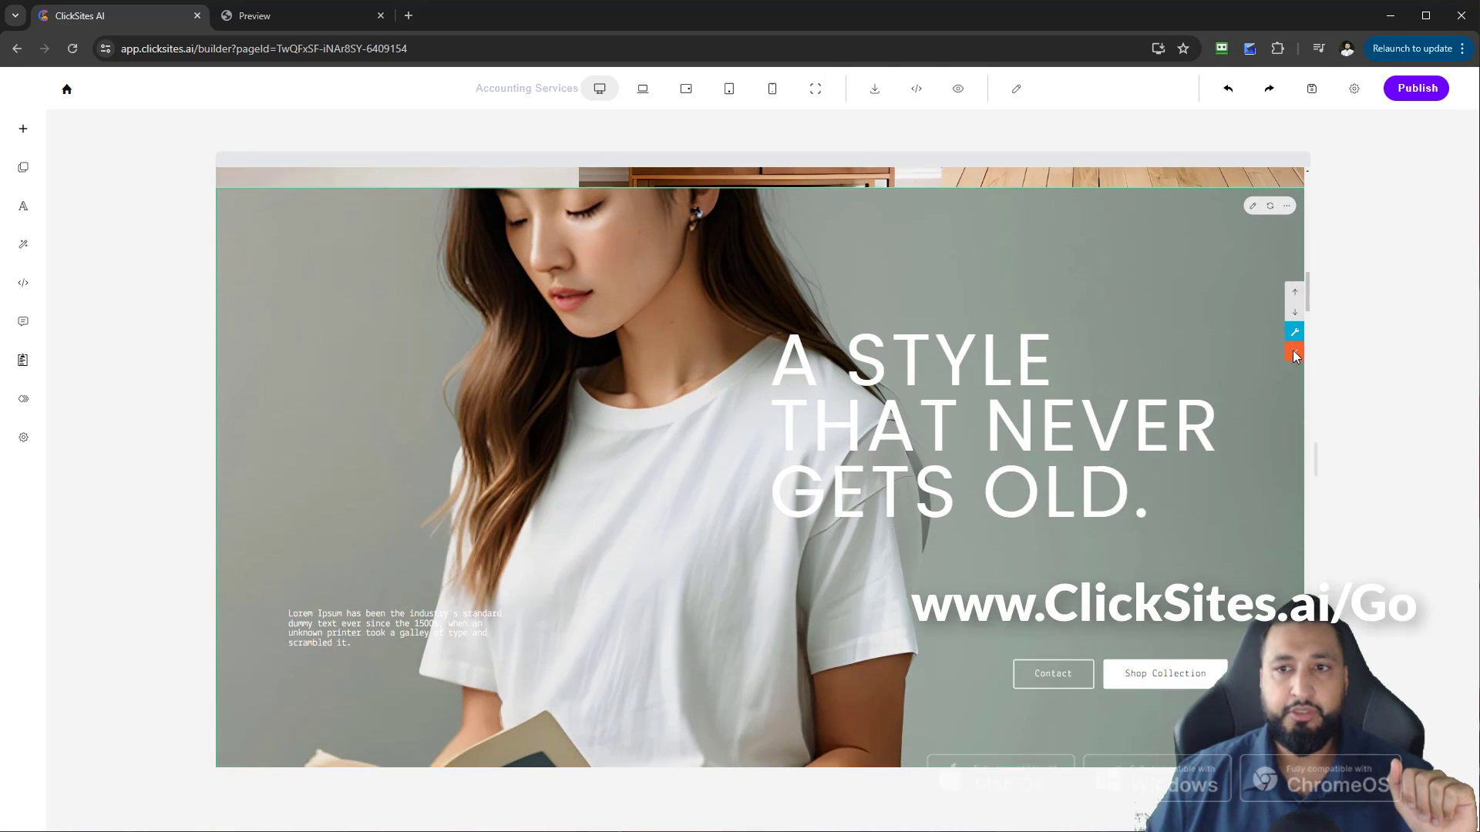
pyautogui.scroll(-6, 725, 462)
pyautogui.scroll(10, 724, 462)
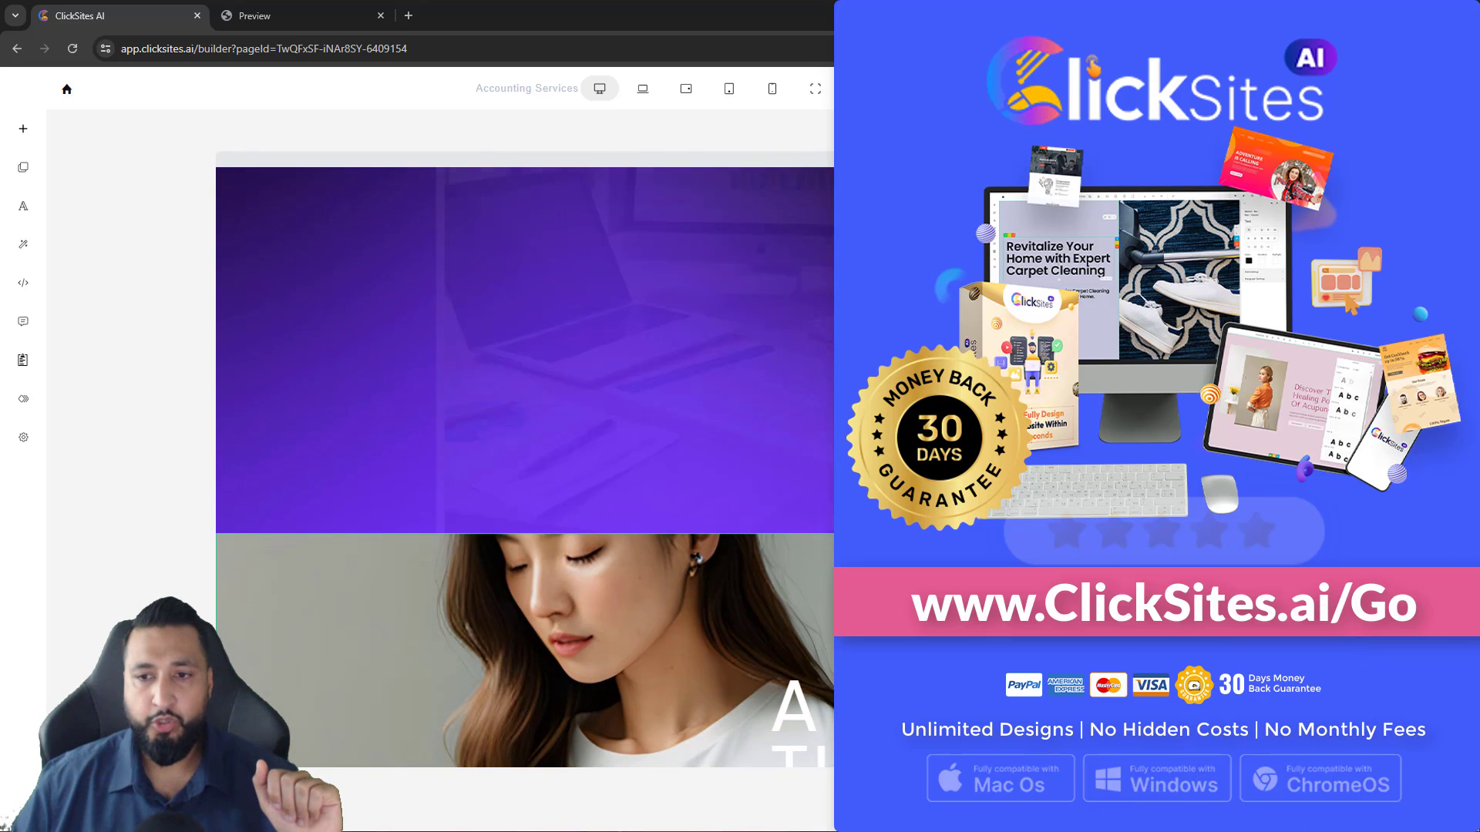
pyautogui.scroll(1, 724, 463)
pyautogui.scroll(8, 725, 462)
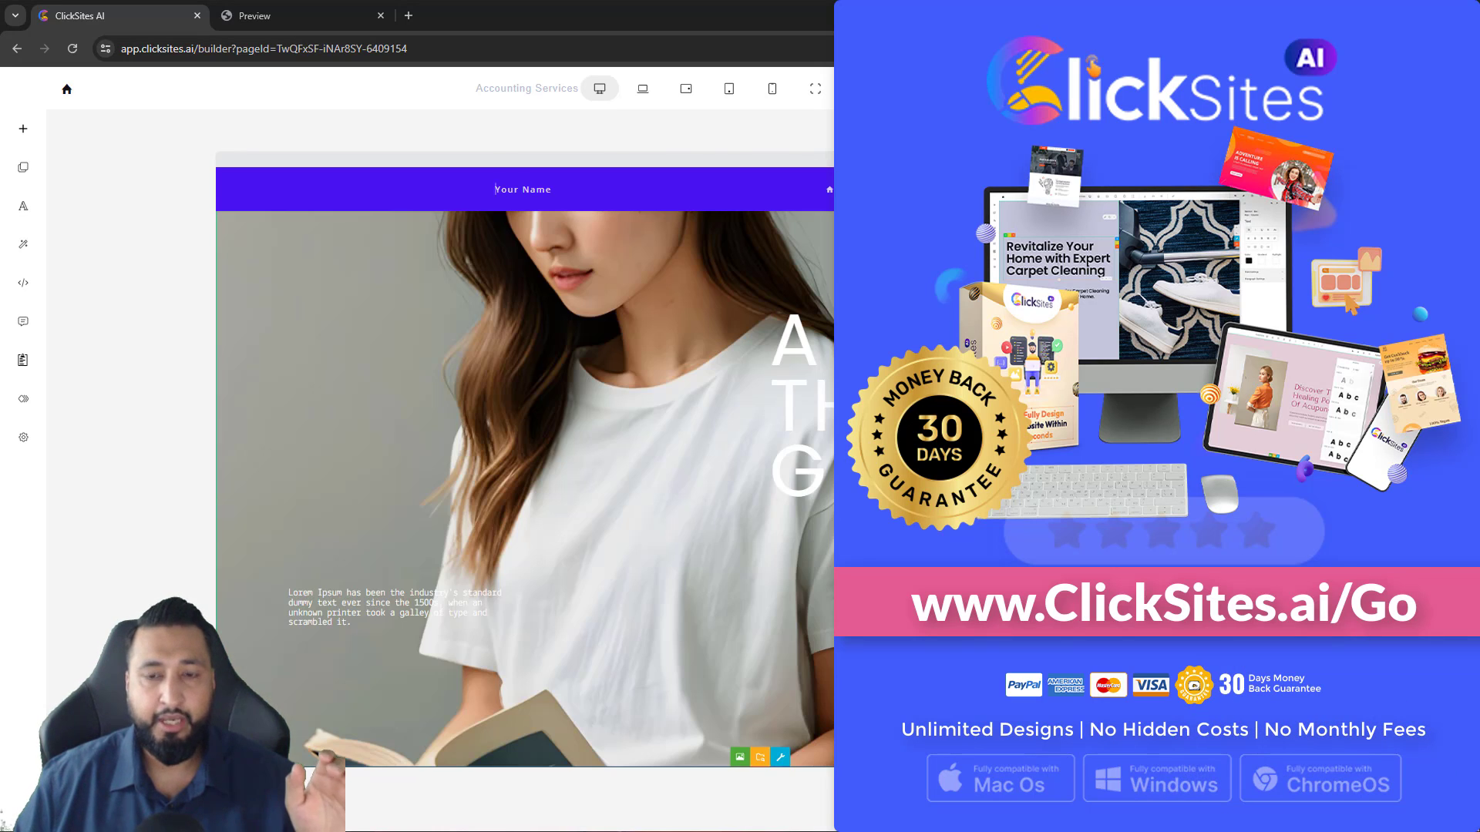
pyautogui.scroll(-1, 525, 463)
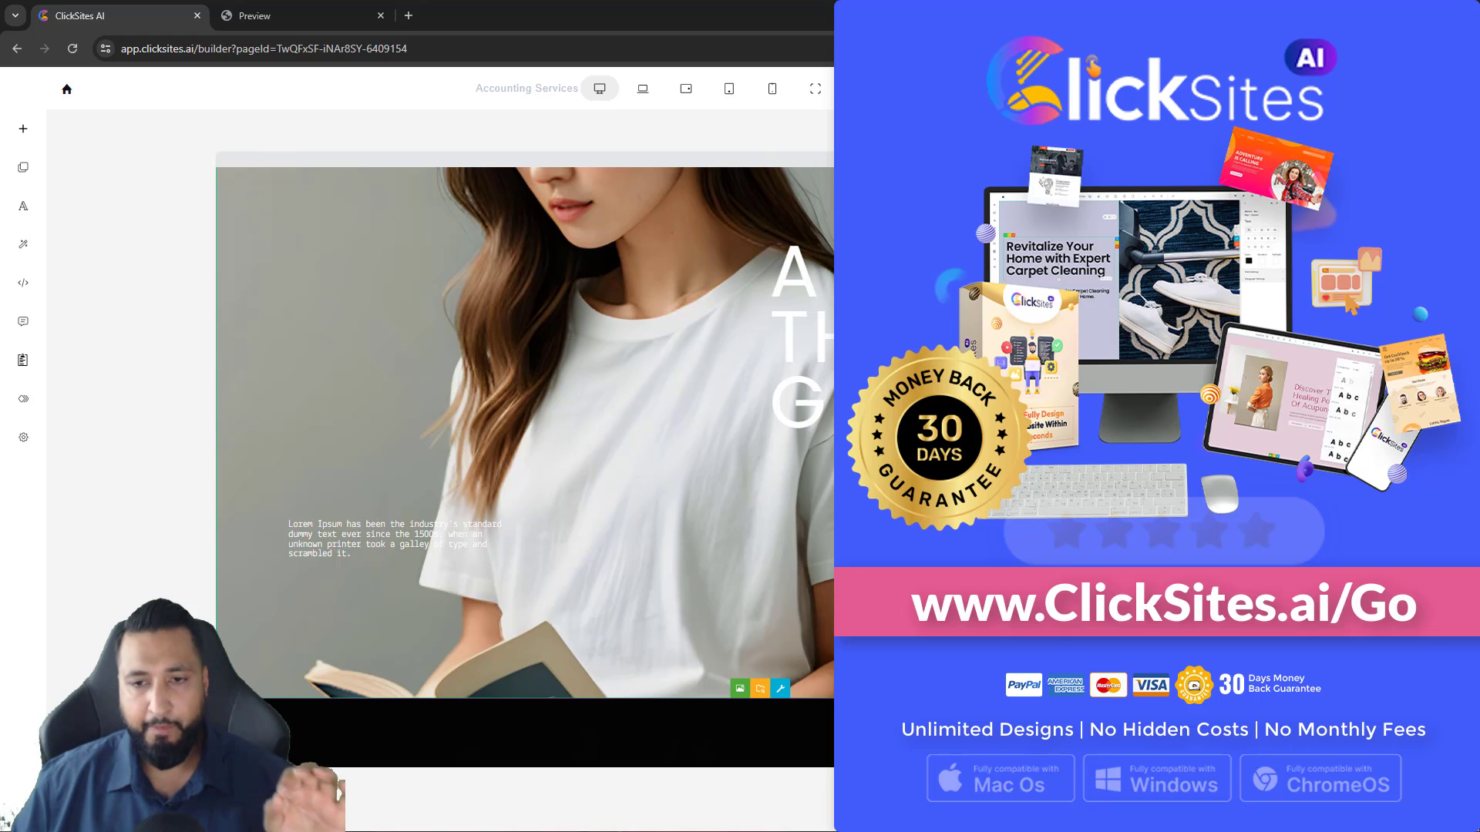
# - Select the new section's Lorem Ipsum paragraph, then examine its button's general, hover, text and template options and close the button settings
pyautogui.click(343, 560)
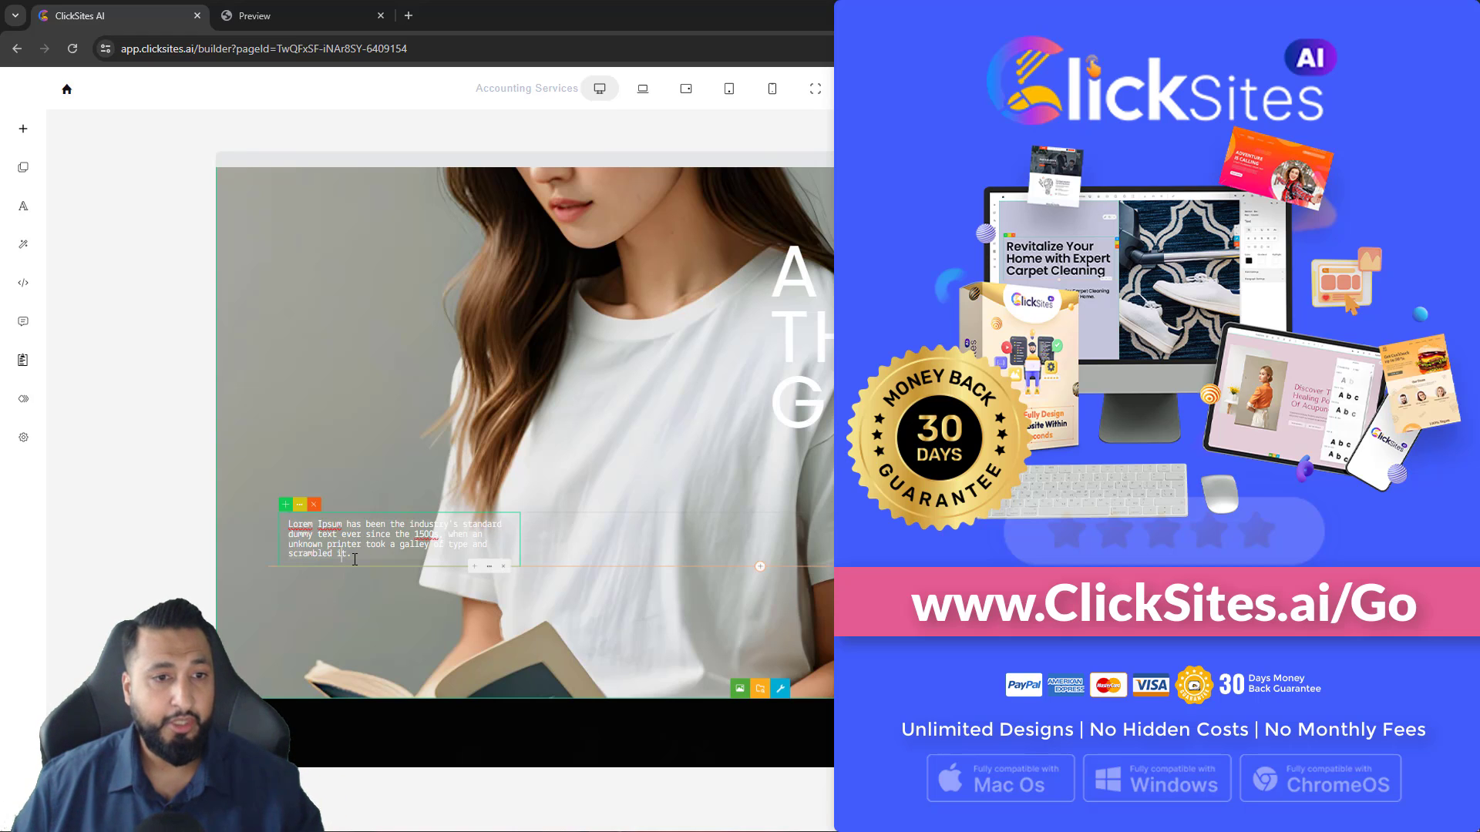
pyautogui.tripleClick(343, 555)
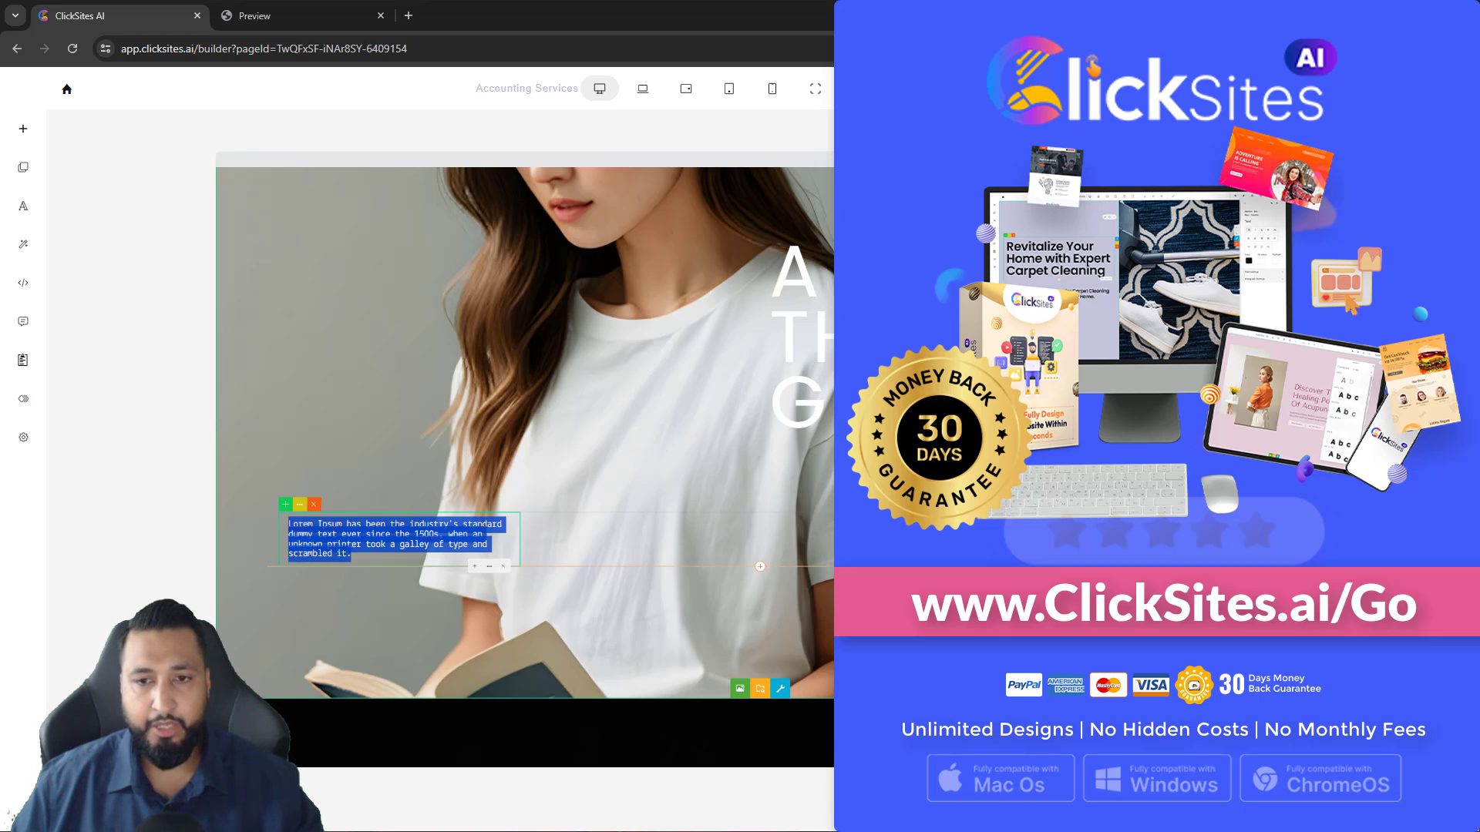
pyautogui.click(760, 585)
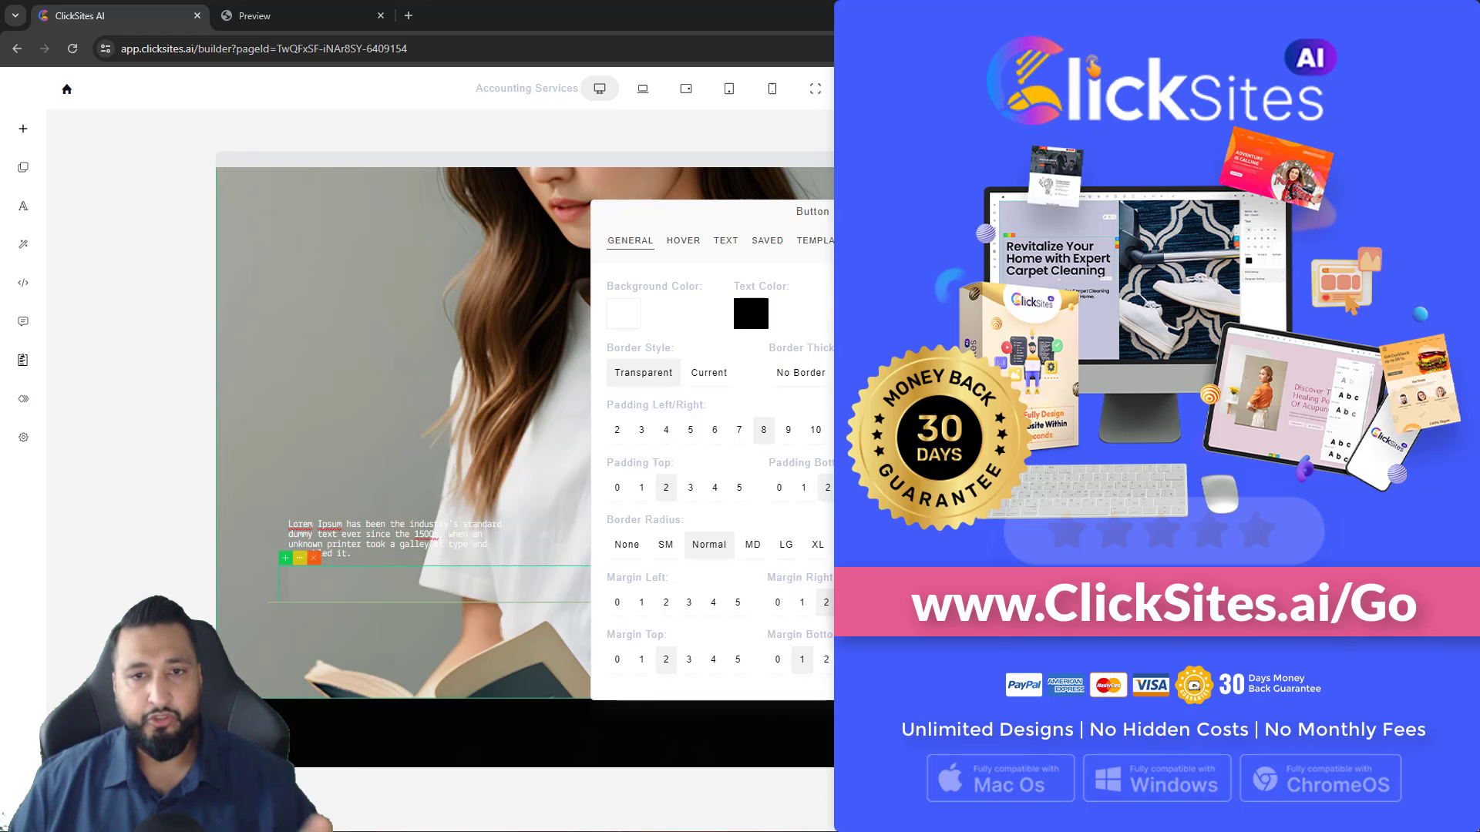
pyautogui.click(817, 241)
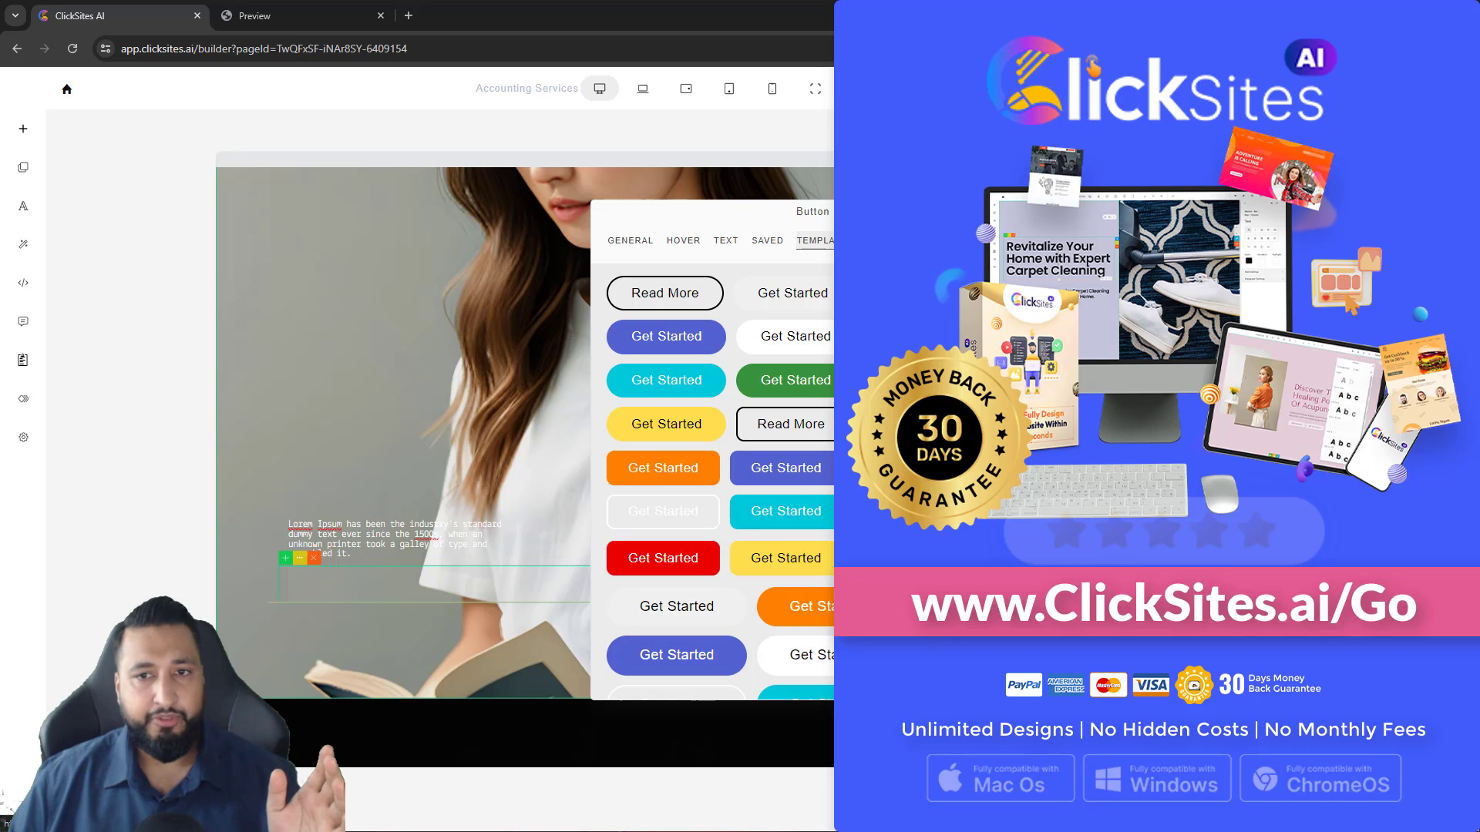
pyautogui.scroll(-1, 716, 477)
pyautogui.scroll(-3, 717, 477)
pyautogui.click(725, 240)
pyautogui.click(630, 241)
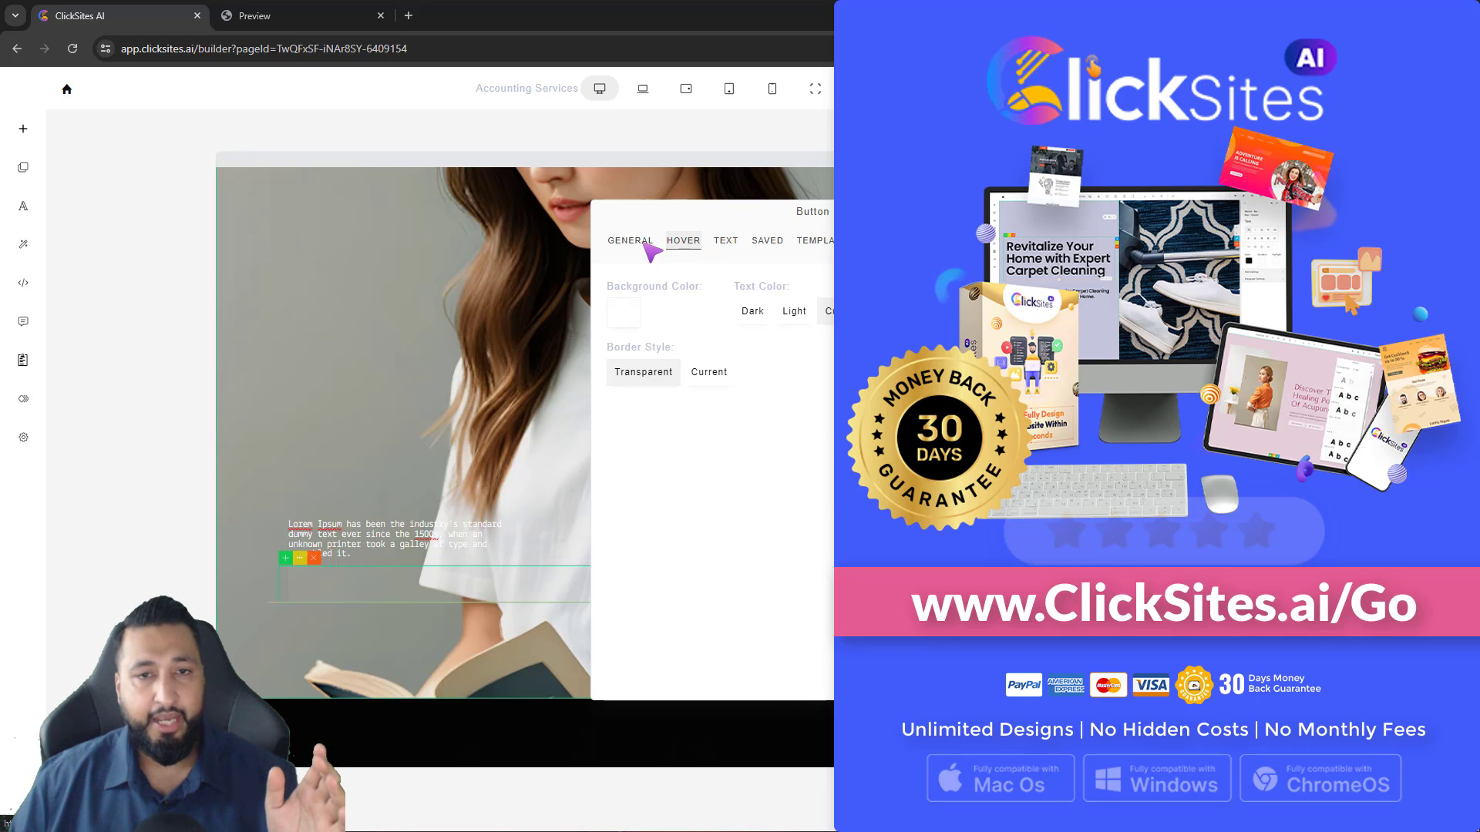
pyautogui.press('Escape')
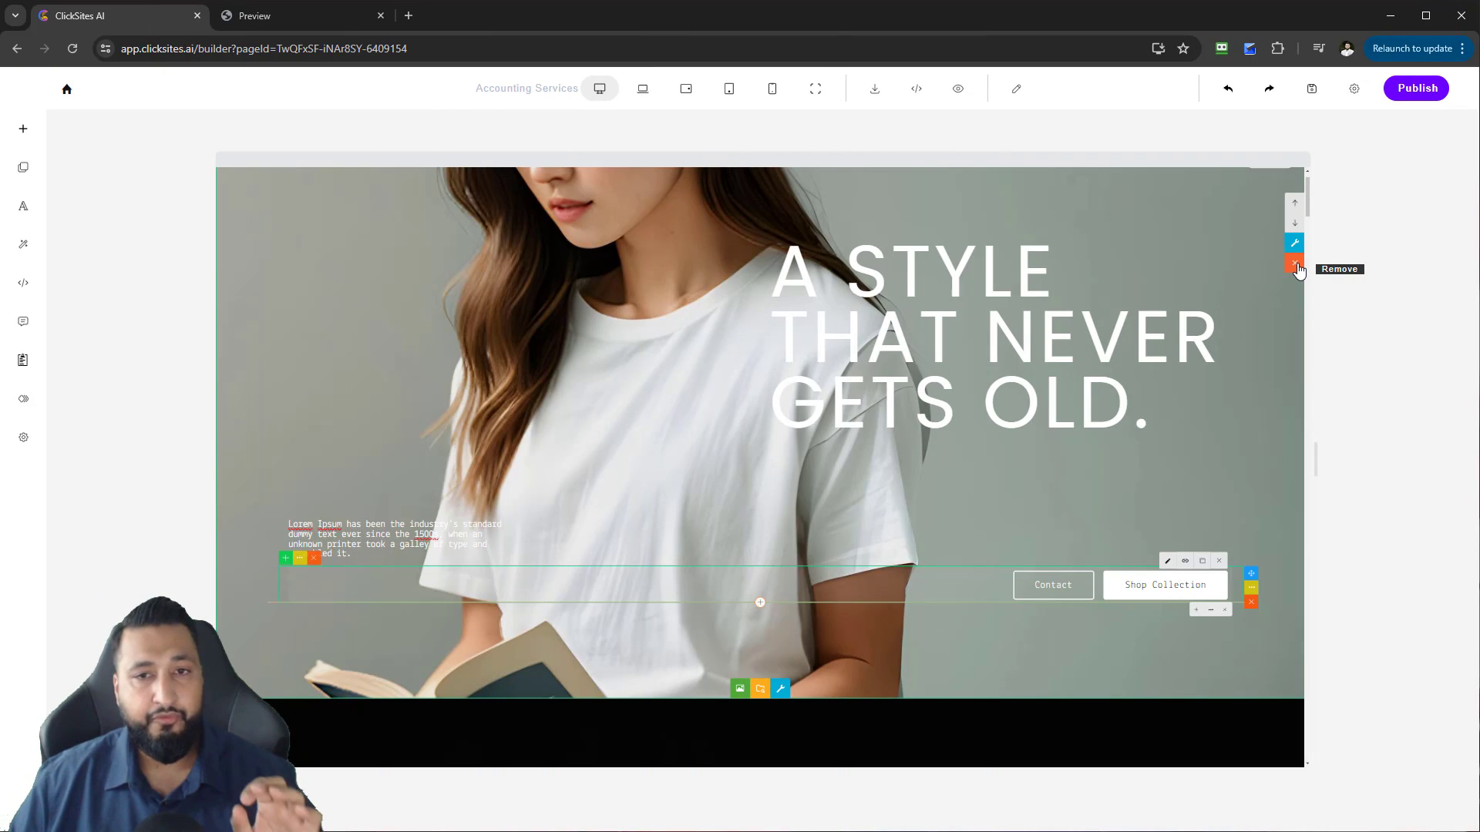
# - Remove the "A Style That Never Gets Old" section from the page and check the remaining sections
pyautogui.click(1296, 265)
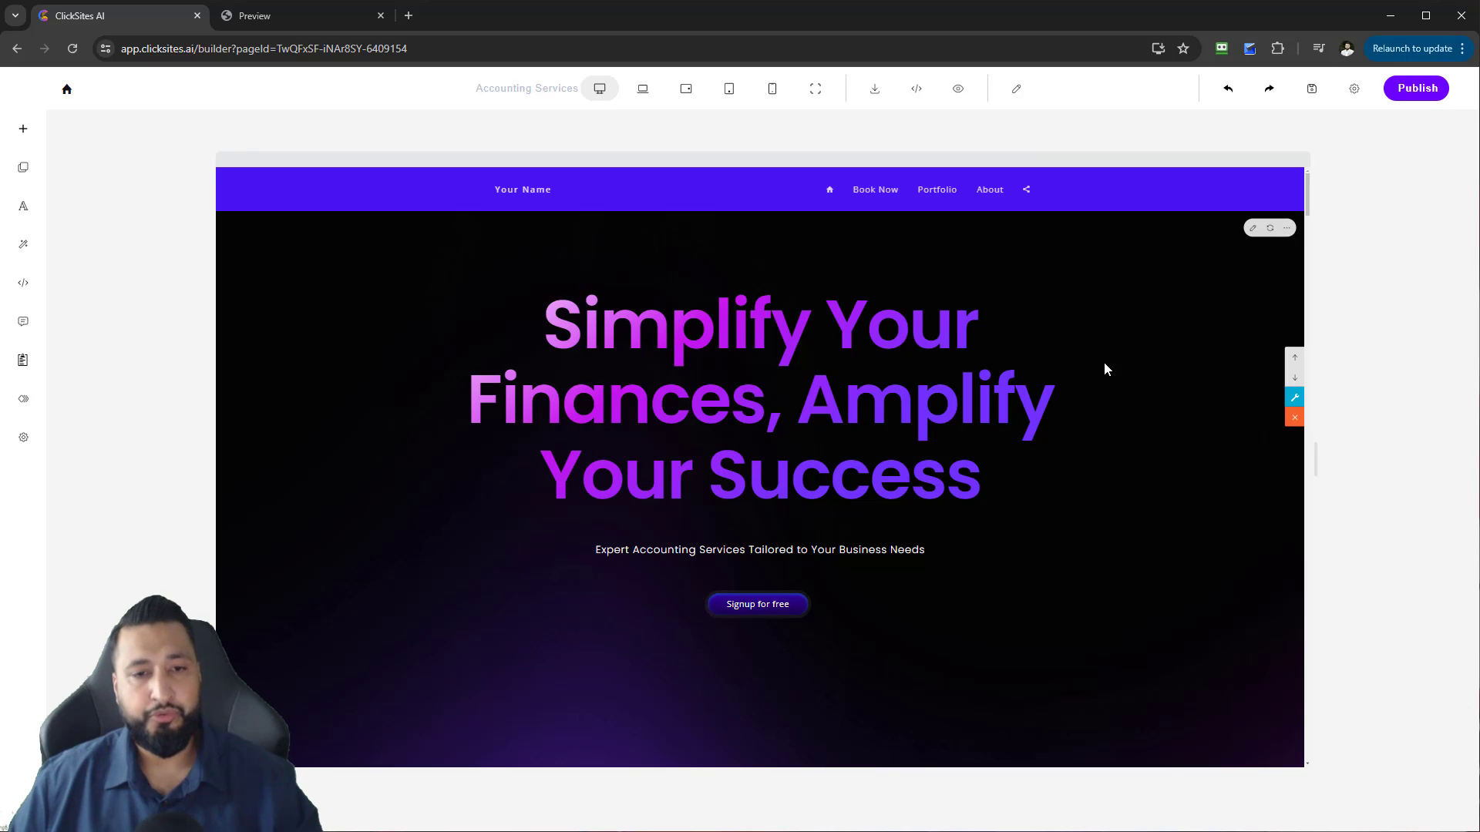
pyautogui.scroll(-4, 1103, 369)
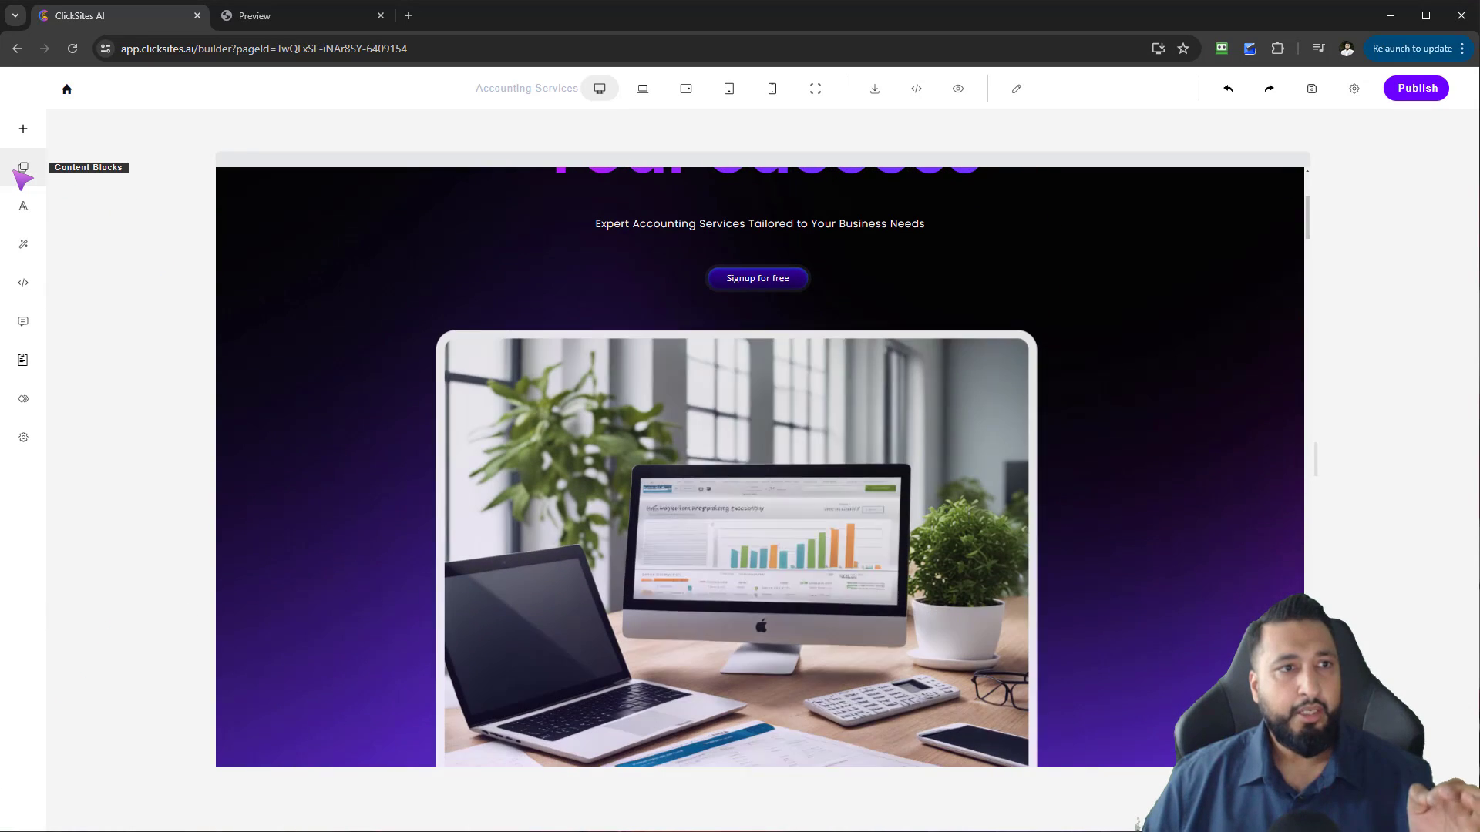
pyautogui.scroll(4, 1047, 279)
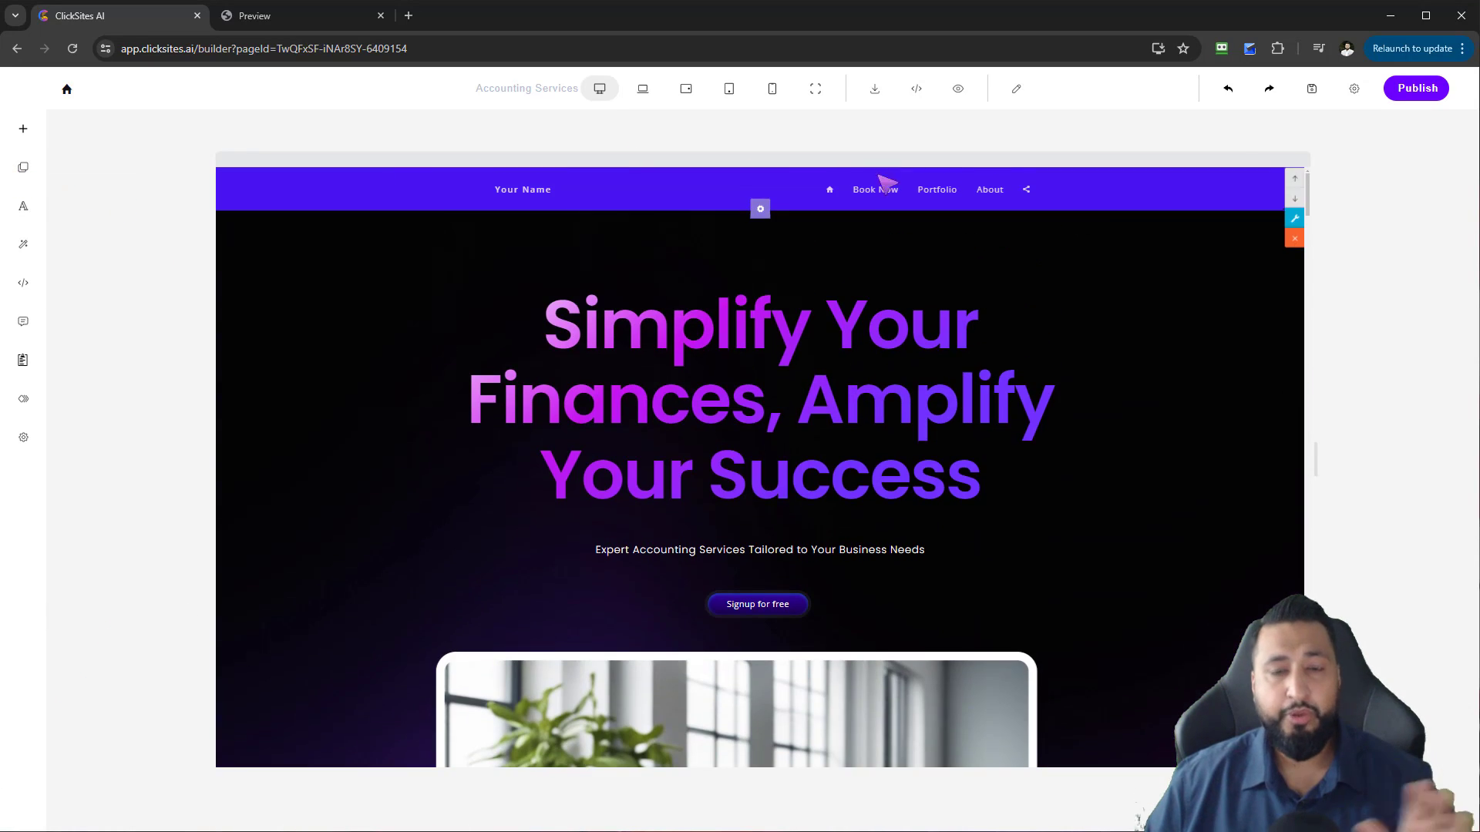
pyautogui.scroll(-9, 1170, 397)
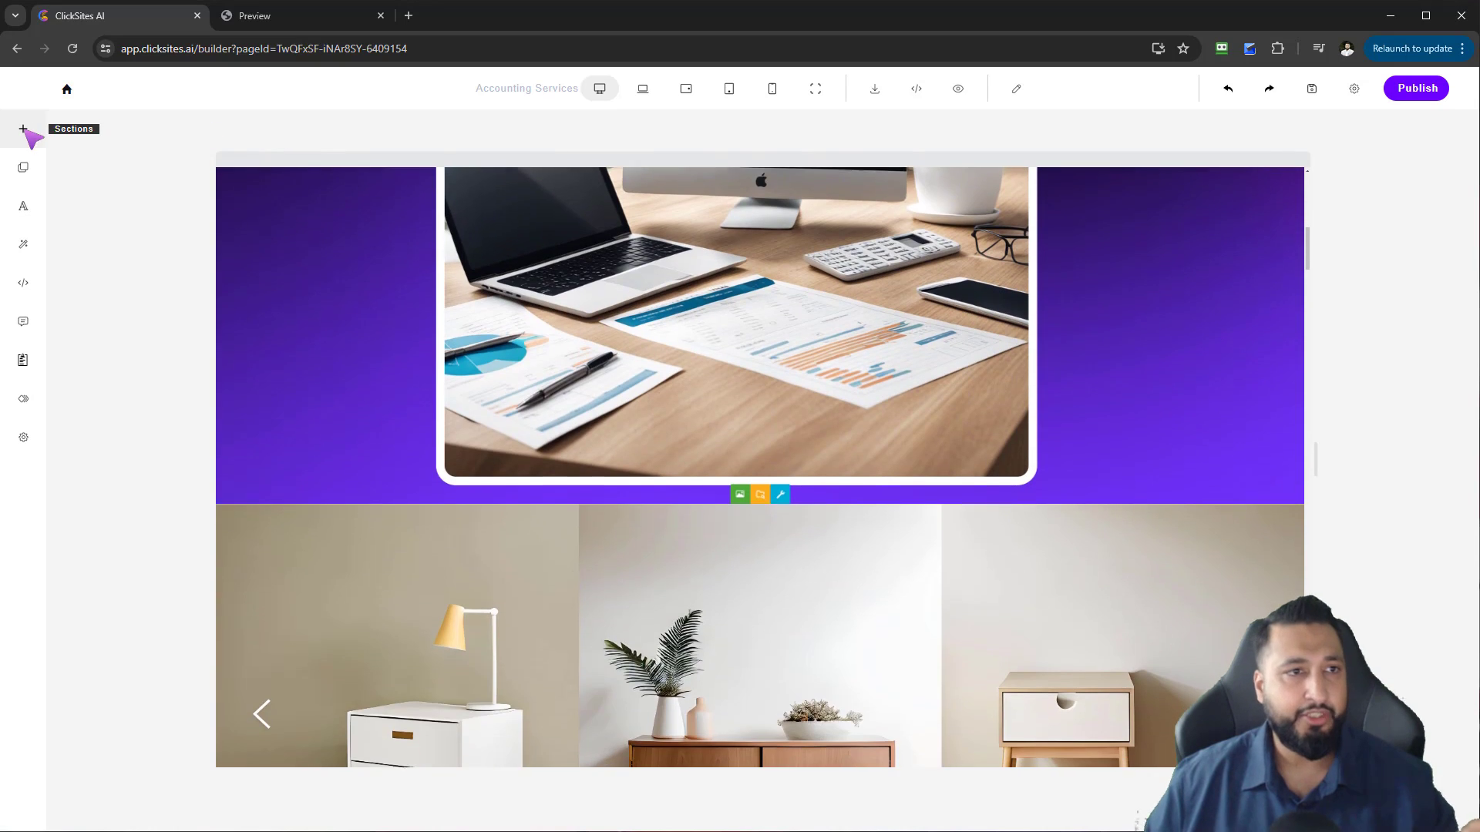
# - Look through the Photos templates in the section library
pyautogui.click(26, 131)
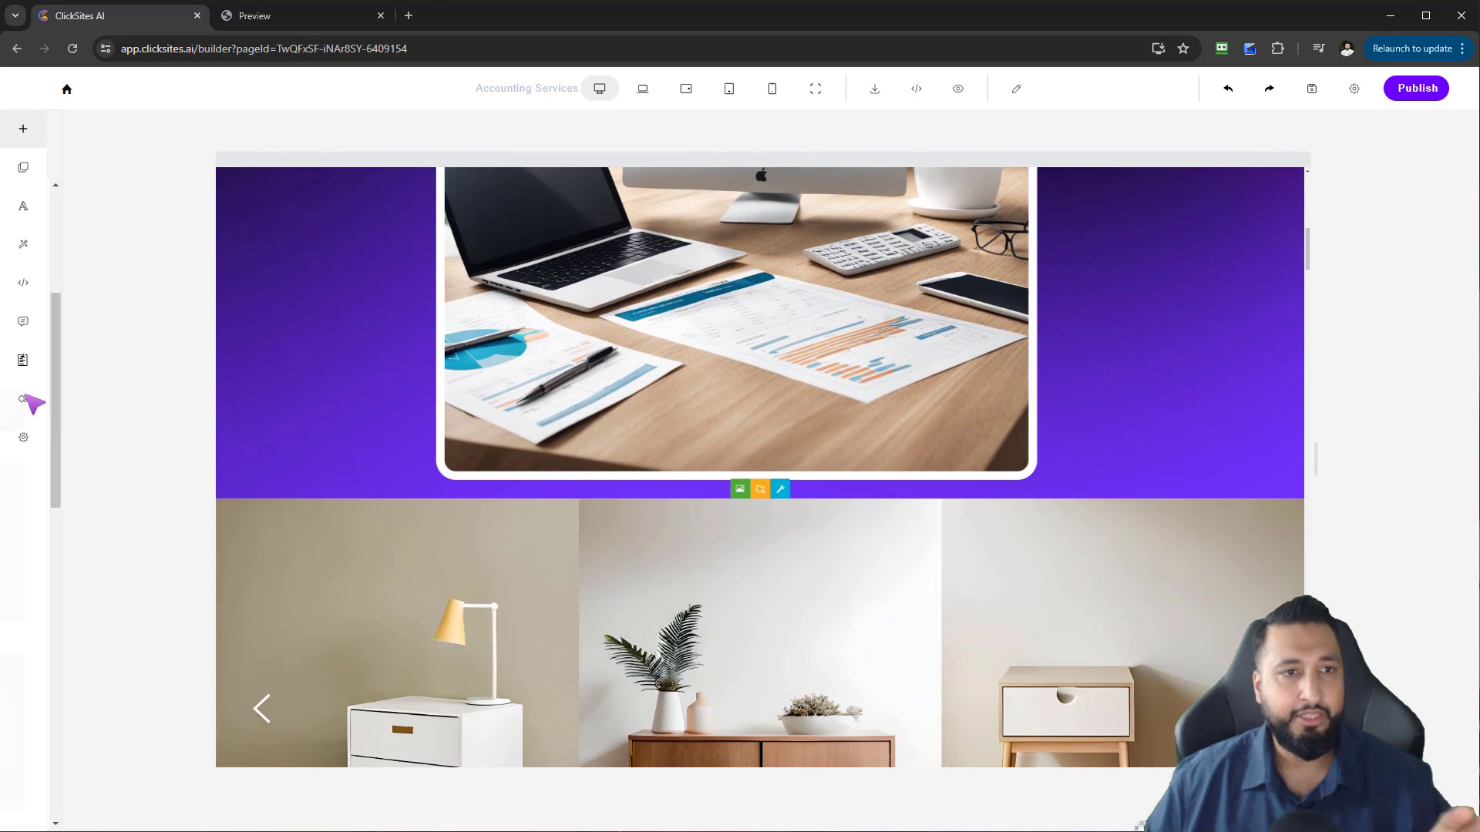
pyautogui.click(431, 151)
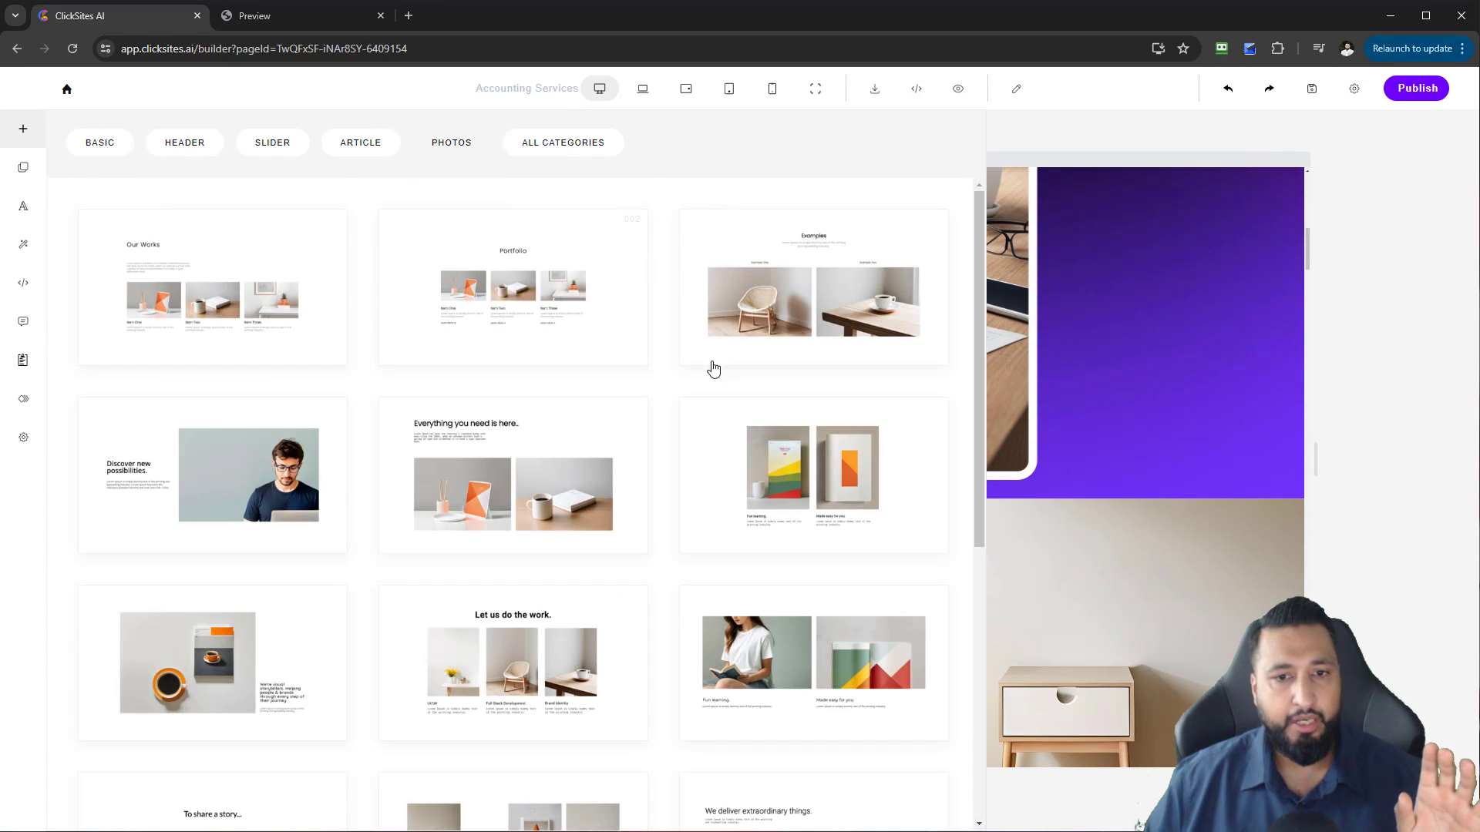
pyautogui.scroll(-8, 710, 367)
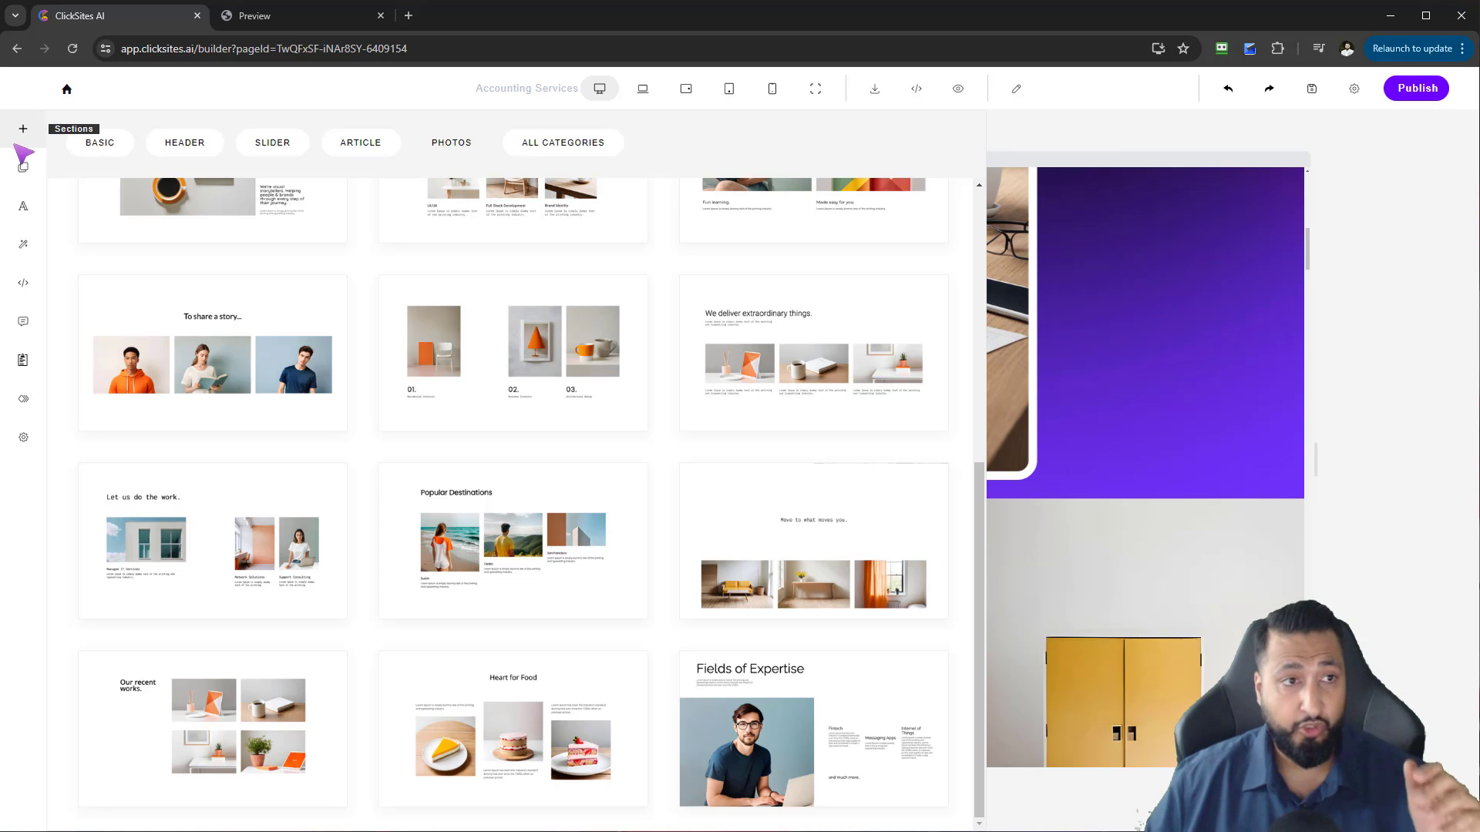
# - Open the content blocks and look over the section library's full category list and its templates
pyautogui.click(23, 168)
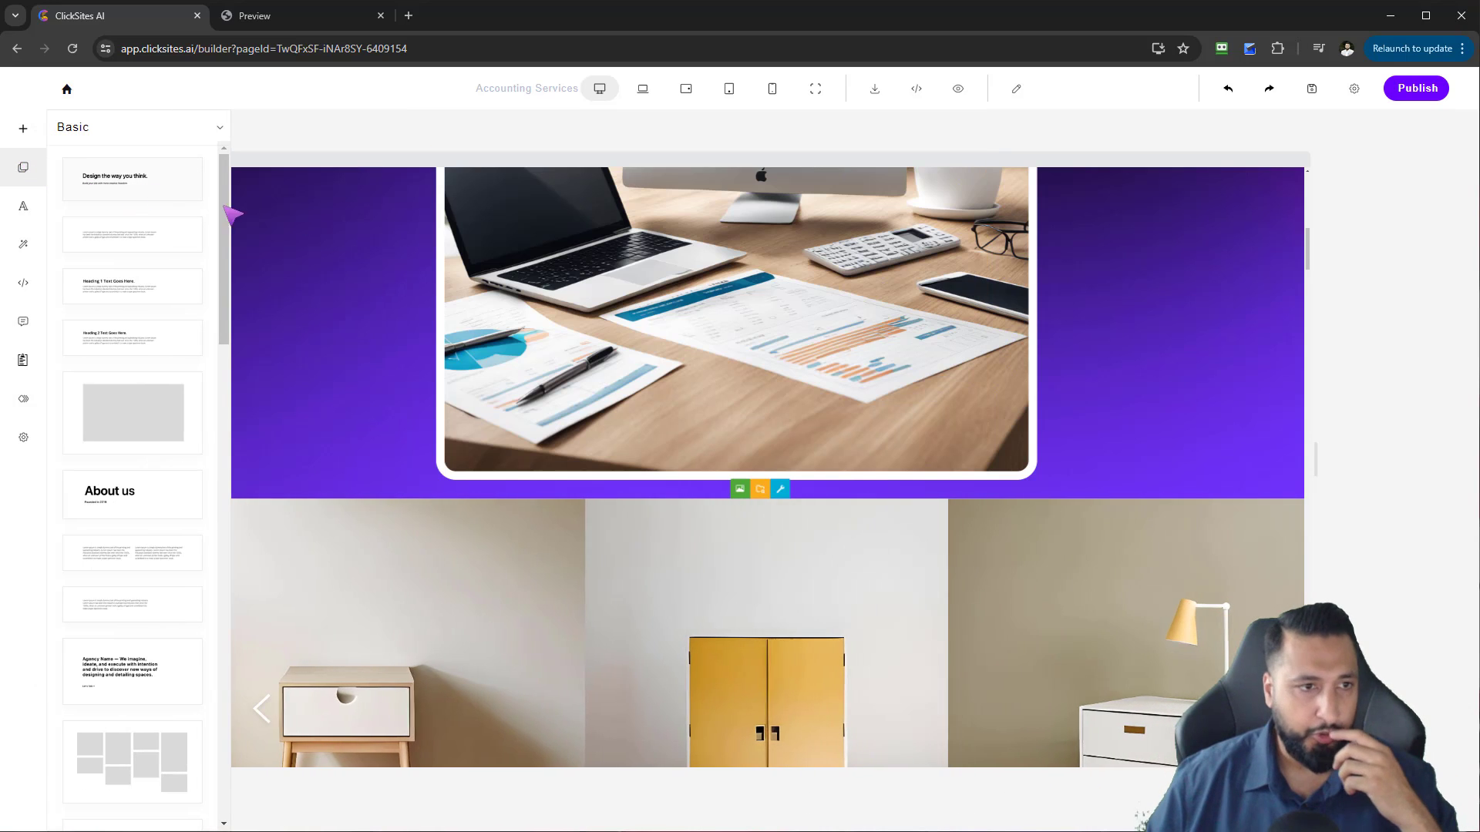
pyautogui.scroll(-3, 439, 362)
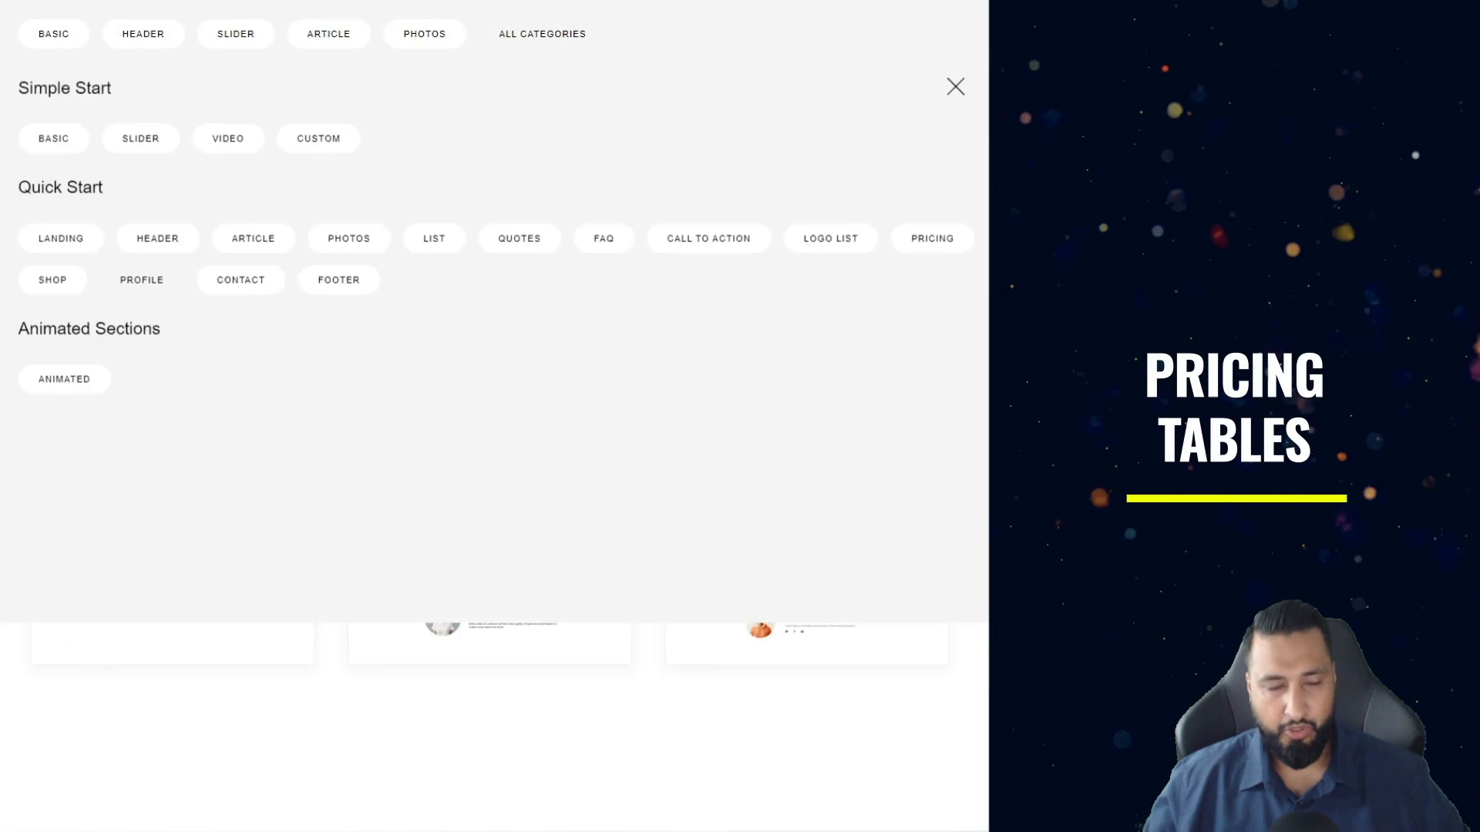
pyautogui.scroll(-2, 494, 447)
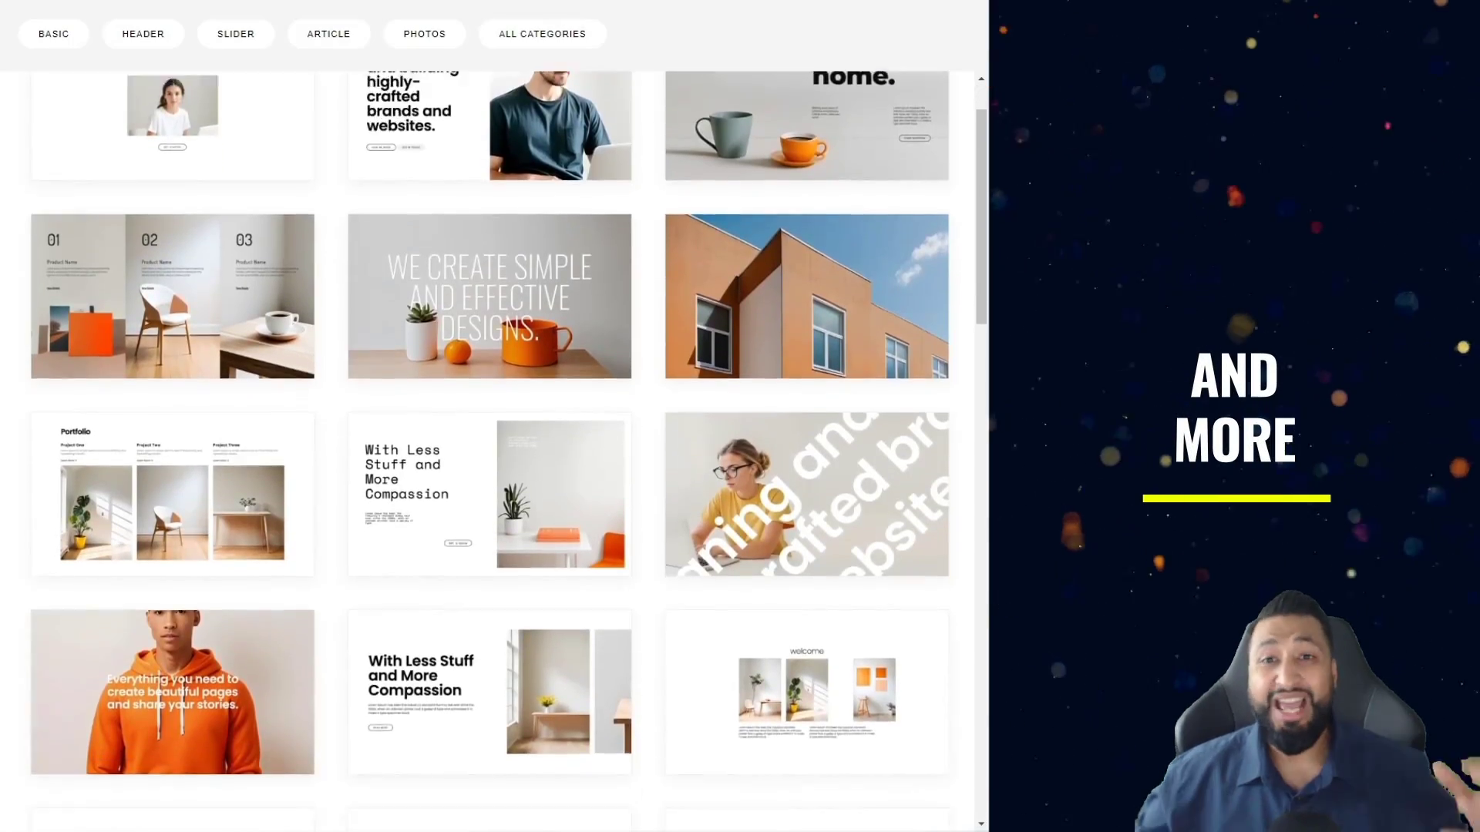
pyautogui.scroll(-7, 494, 447)
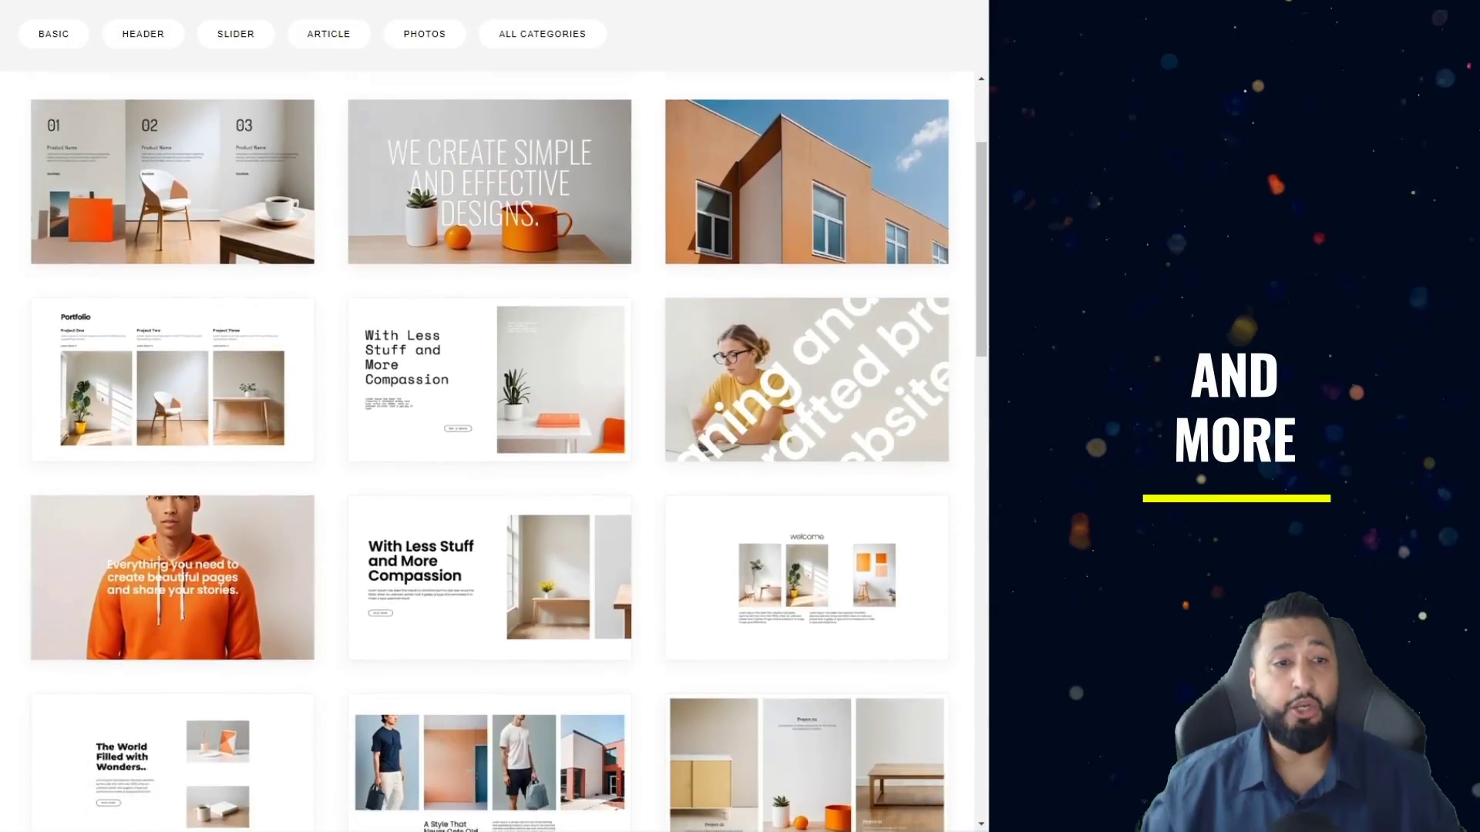
pyautogui.scroll(-3, 493, 447)
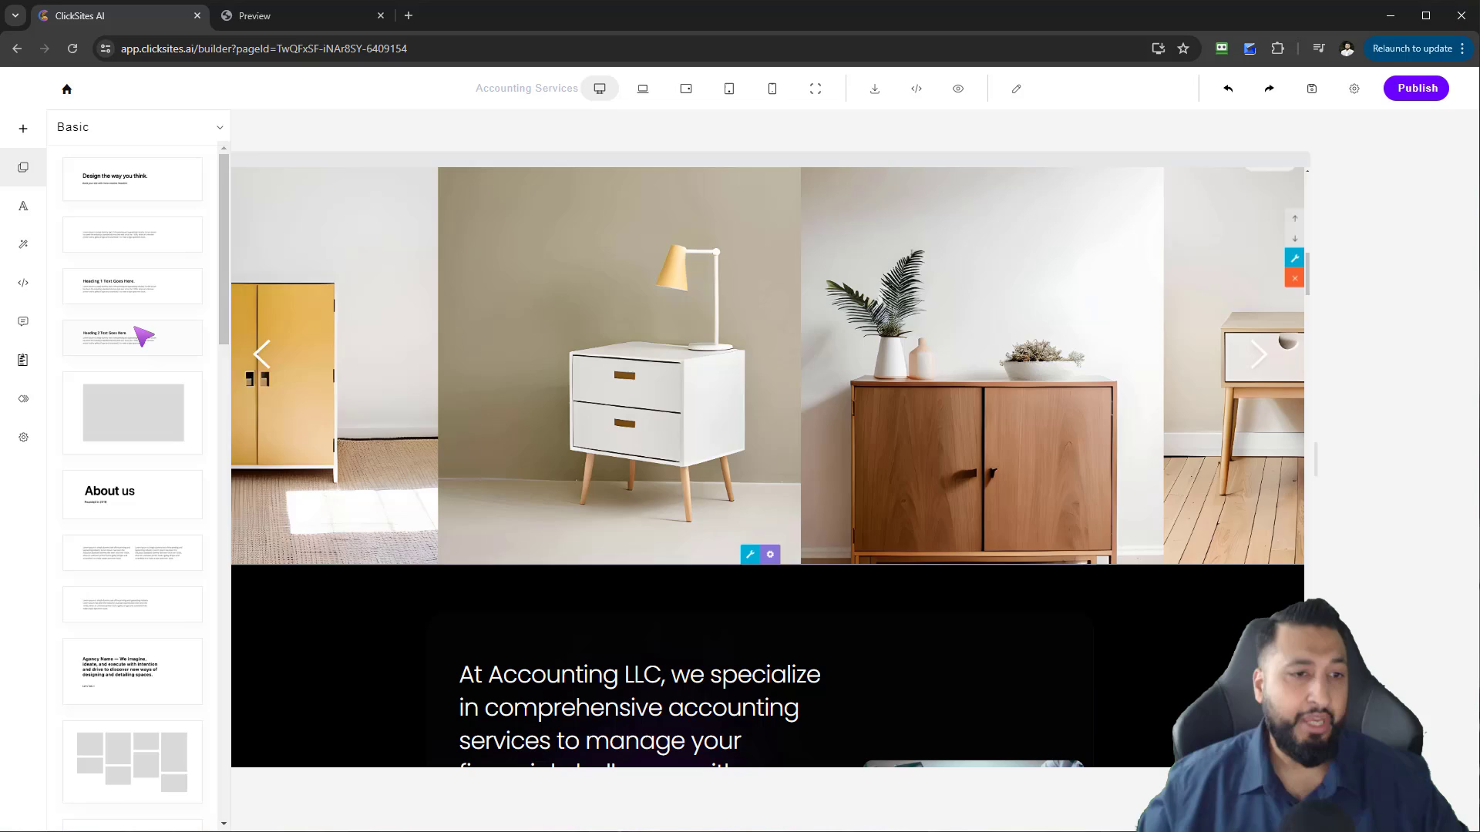
# - Look through the Basic content blocks, from the text and image blocks to the slider, video and map blocks
pyautogui.scroll(-2, 143, 335)
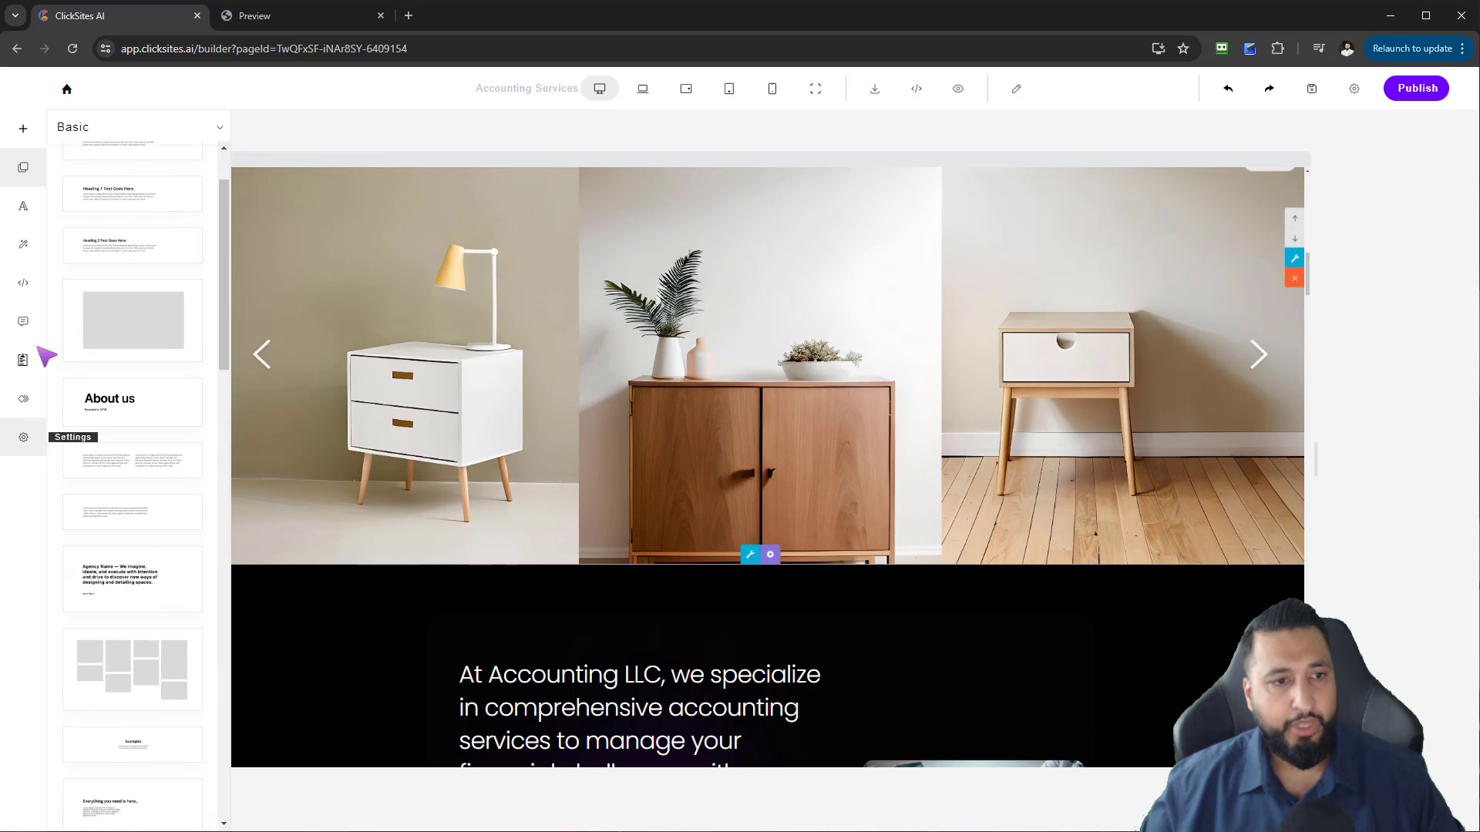
pyautogui.scroll(-4, 112, 419)
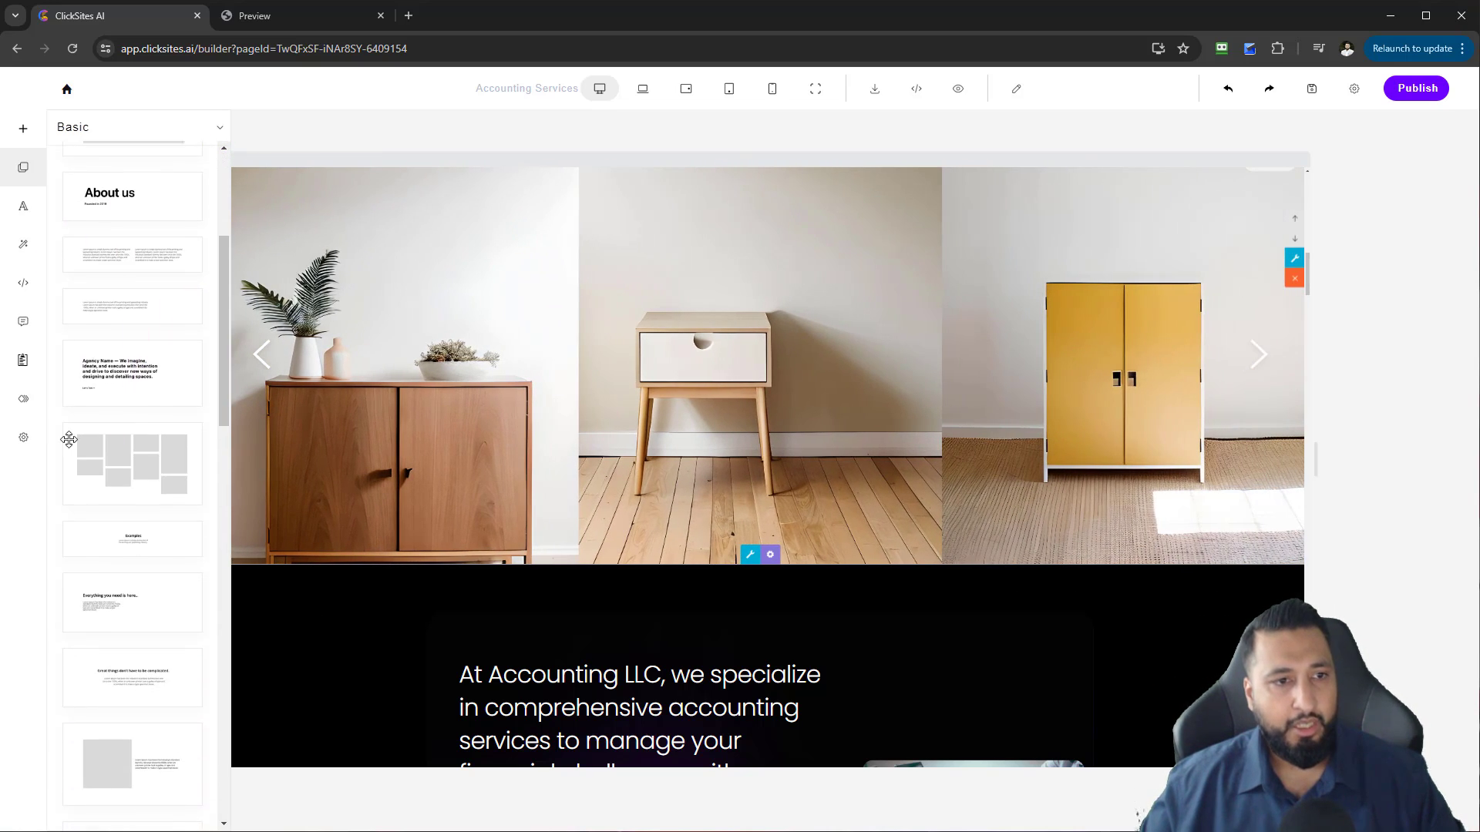
pyautogui.scroll(-4, 148, 574)
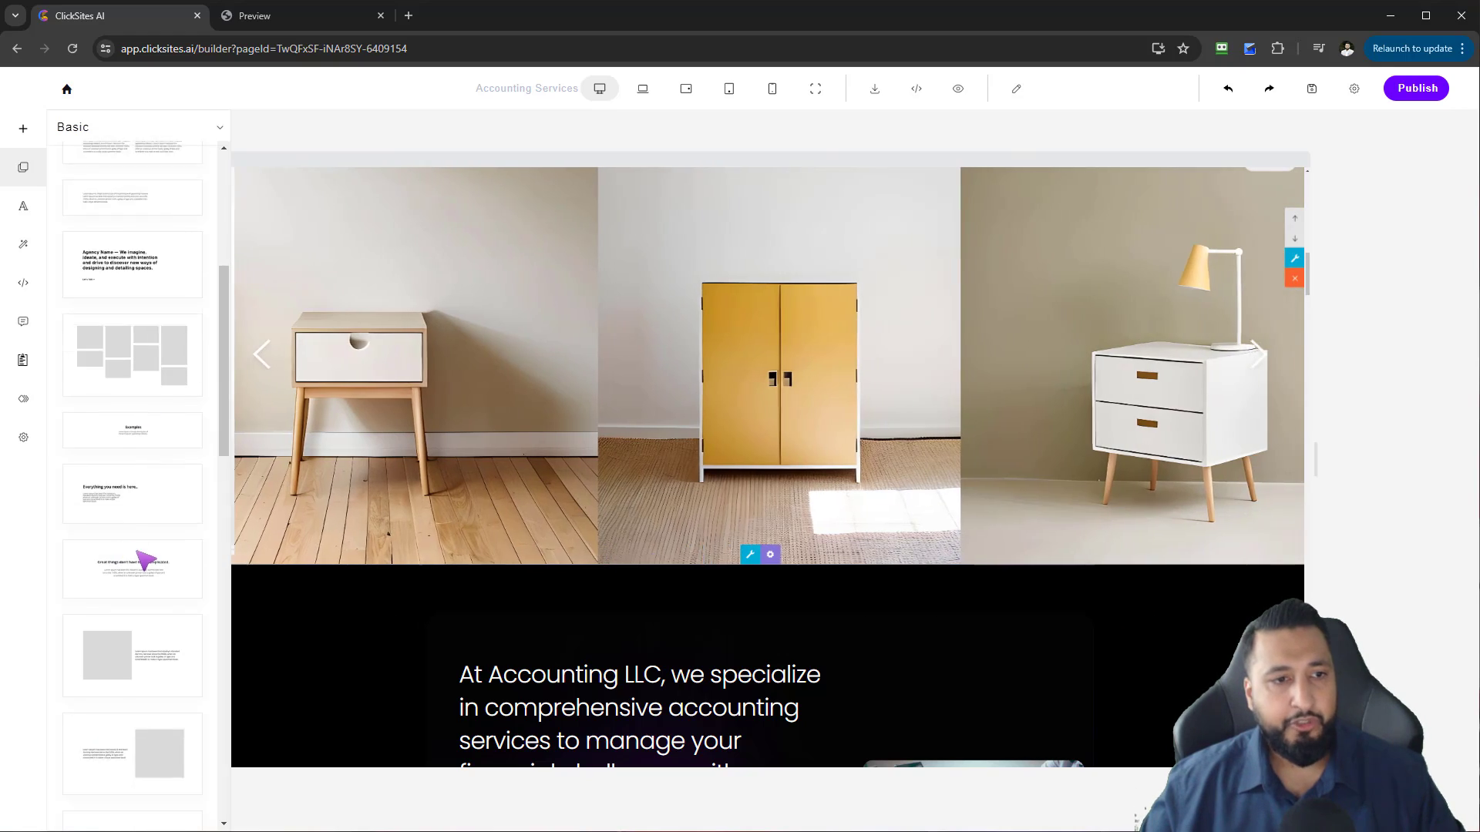
pyautogui.scroll(-5, 239, 663)
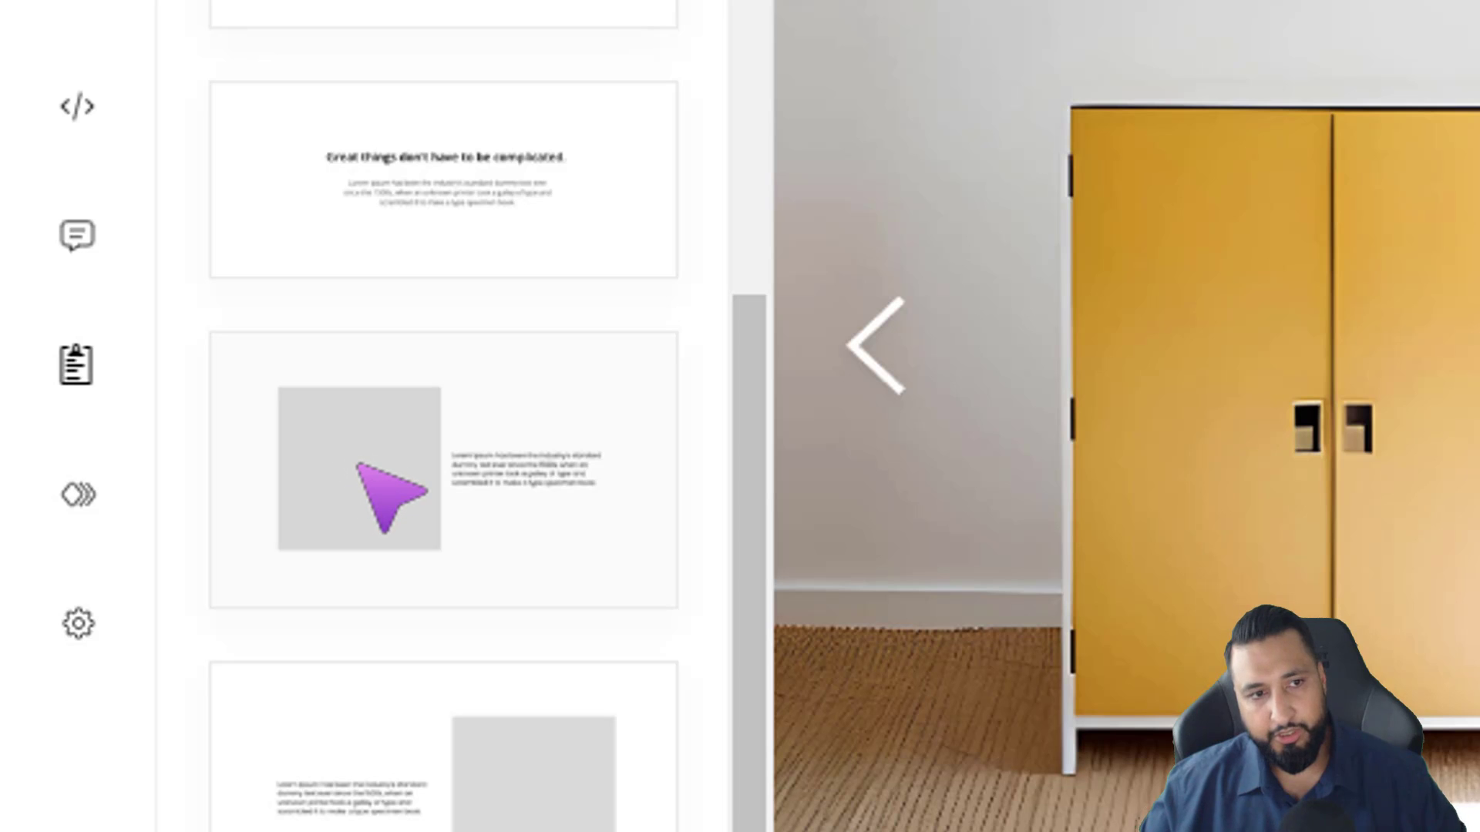
pyautogui.scroll(-15, 362, 464)
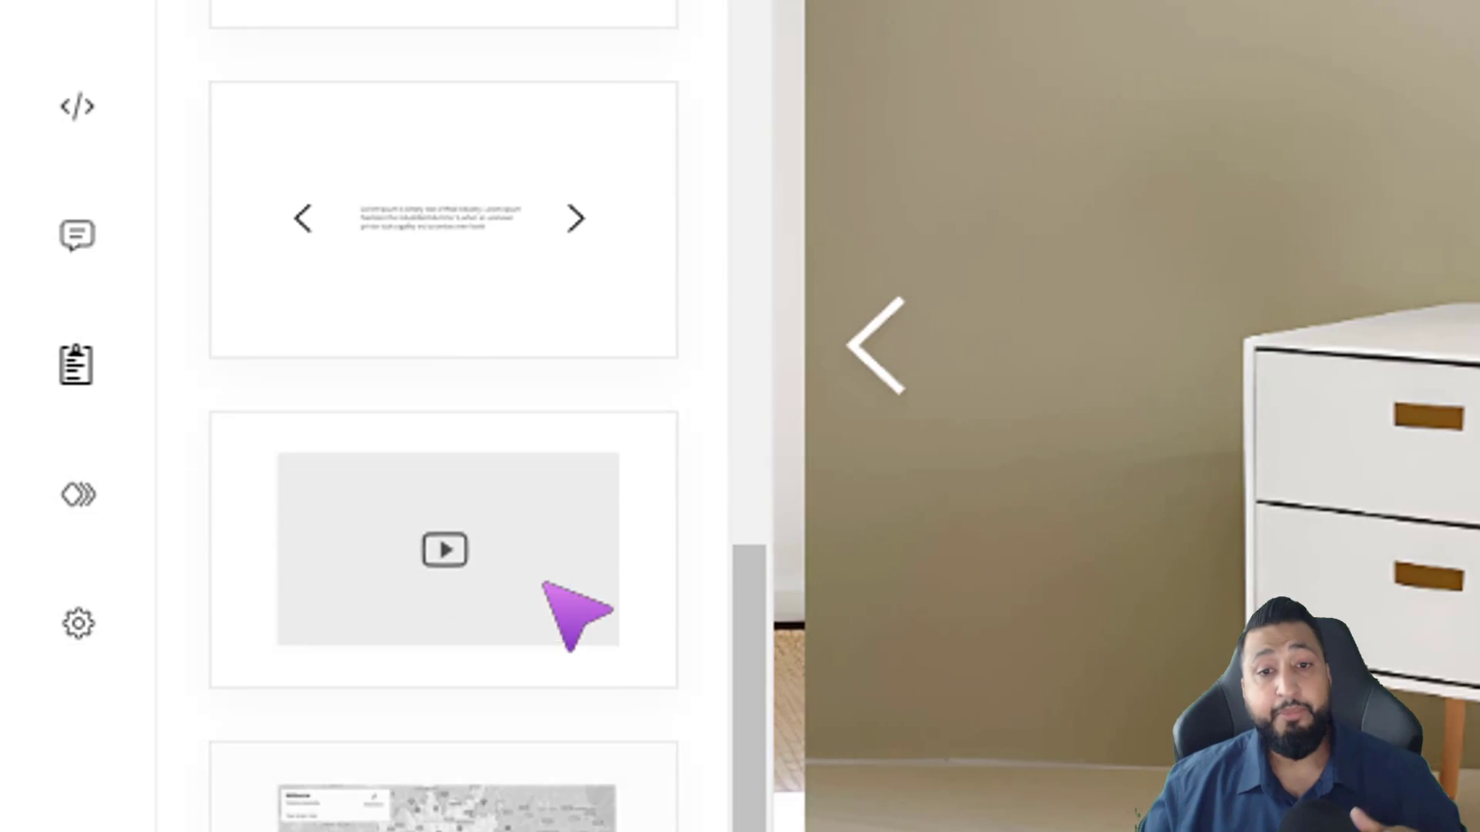
pyautogui.scroll(3, 819, 779)
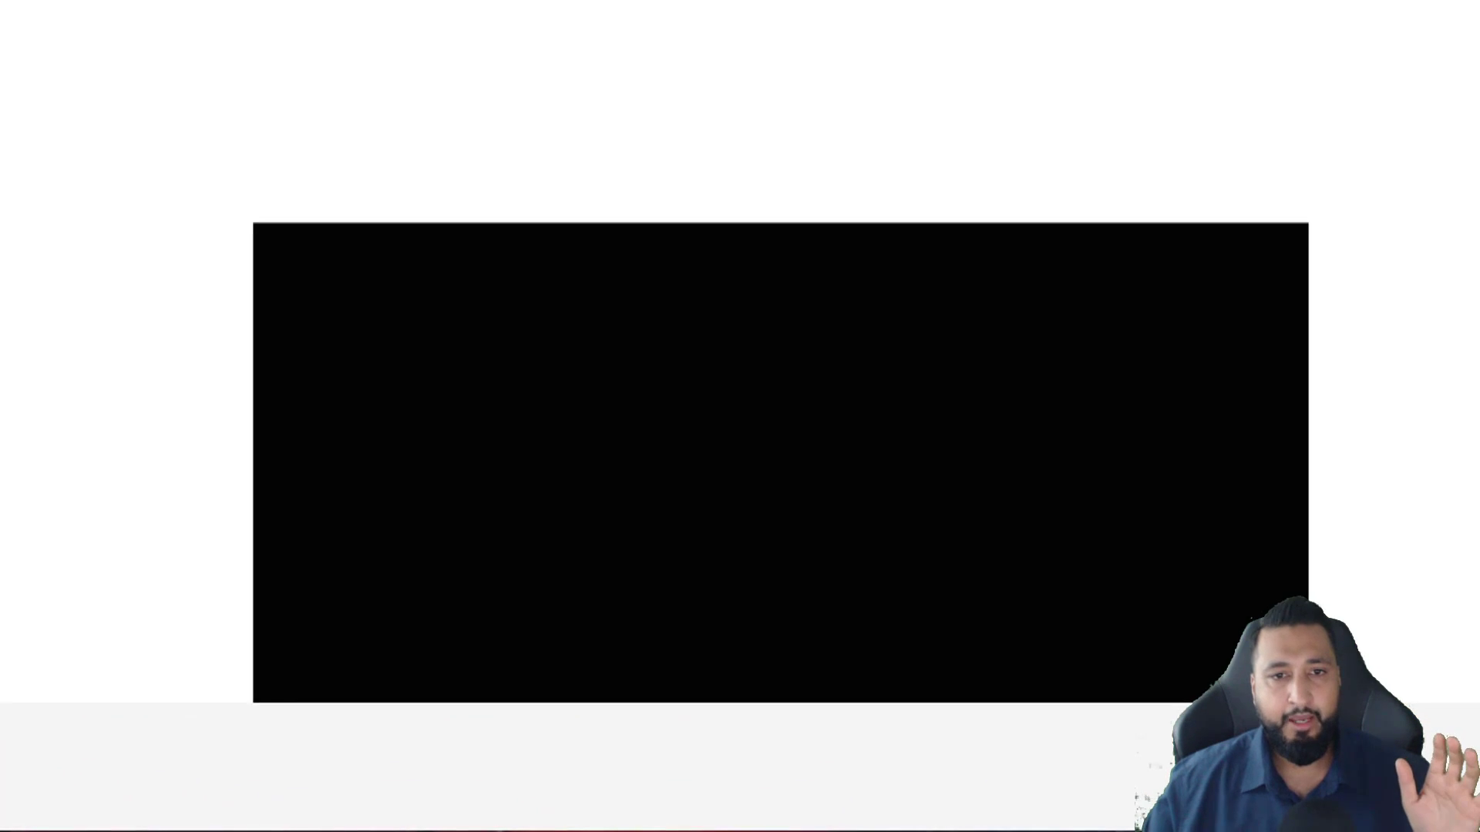
# - Open the settings of the Big Buck Bunny video block and highlight its source URL
pyautogui.scroll(-6, 1308, 265)
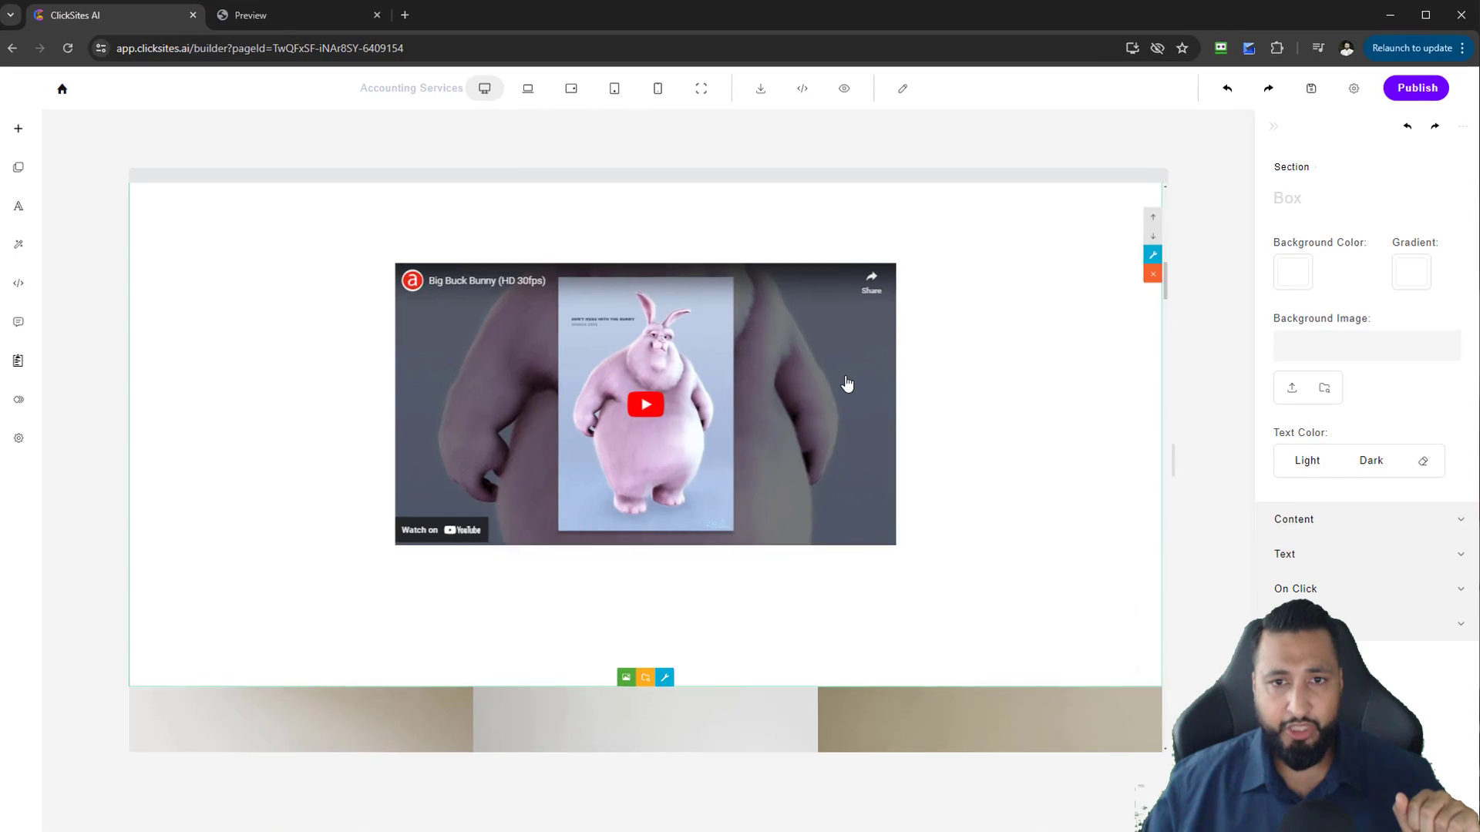
pyautogui.click(828, 436)
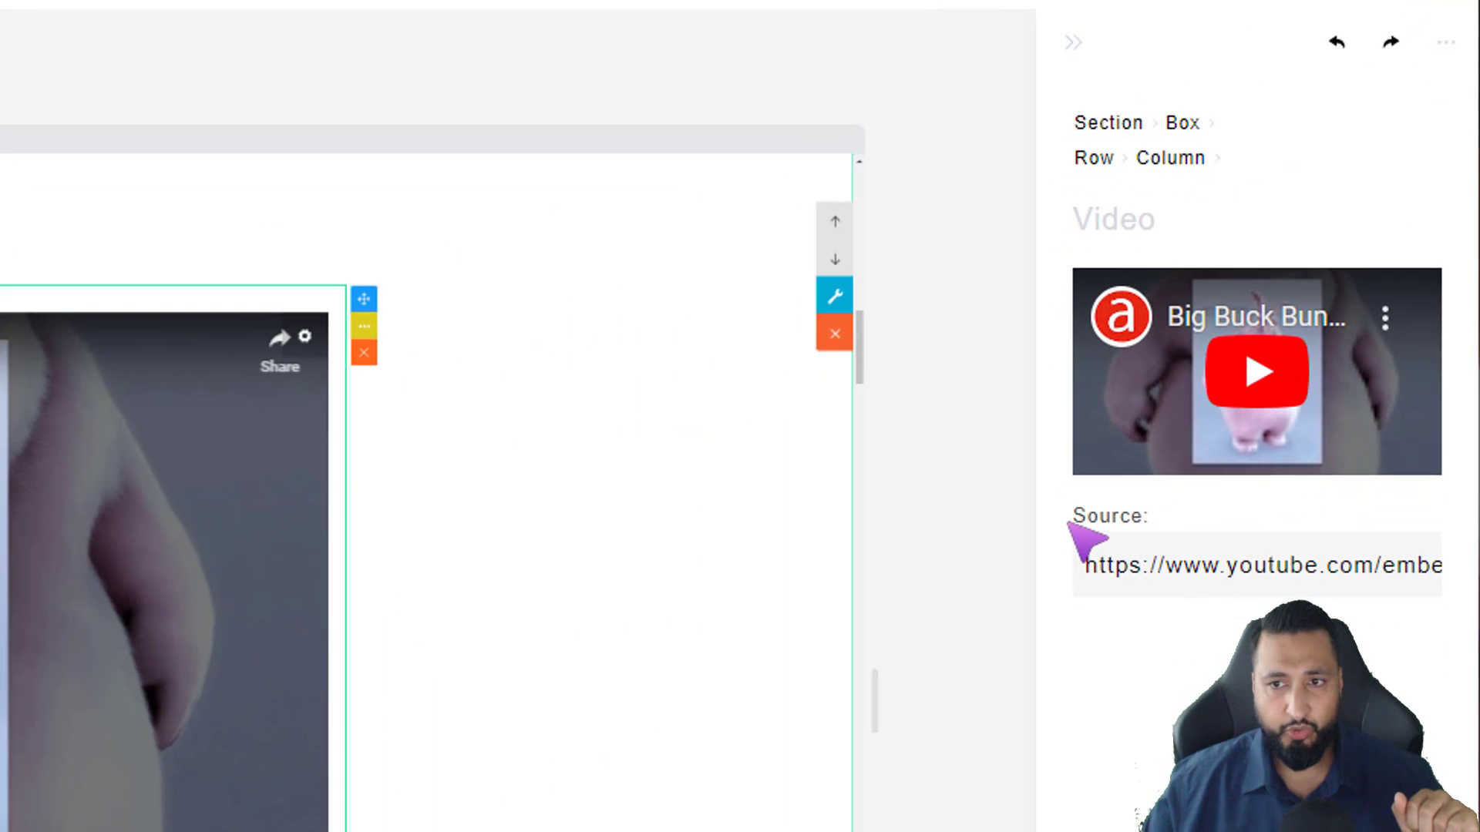
pyautogui.moveTo(1099, 527); pyautogui.dragTo(1198, 603)
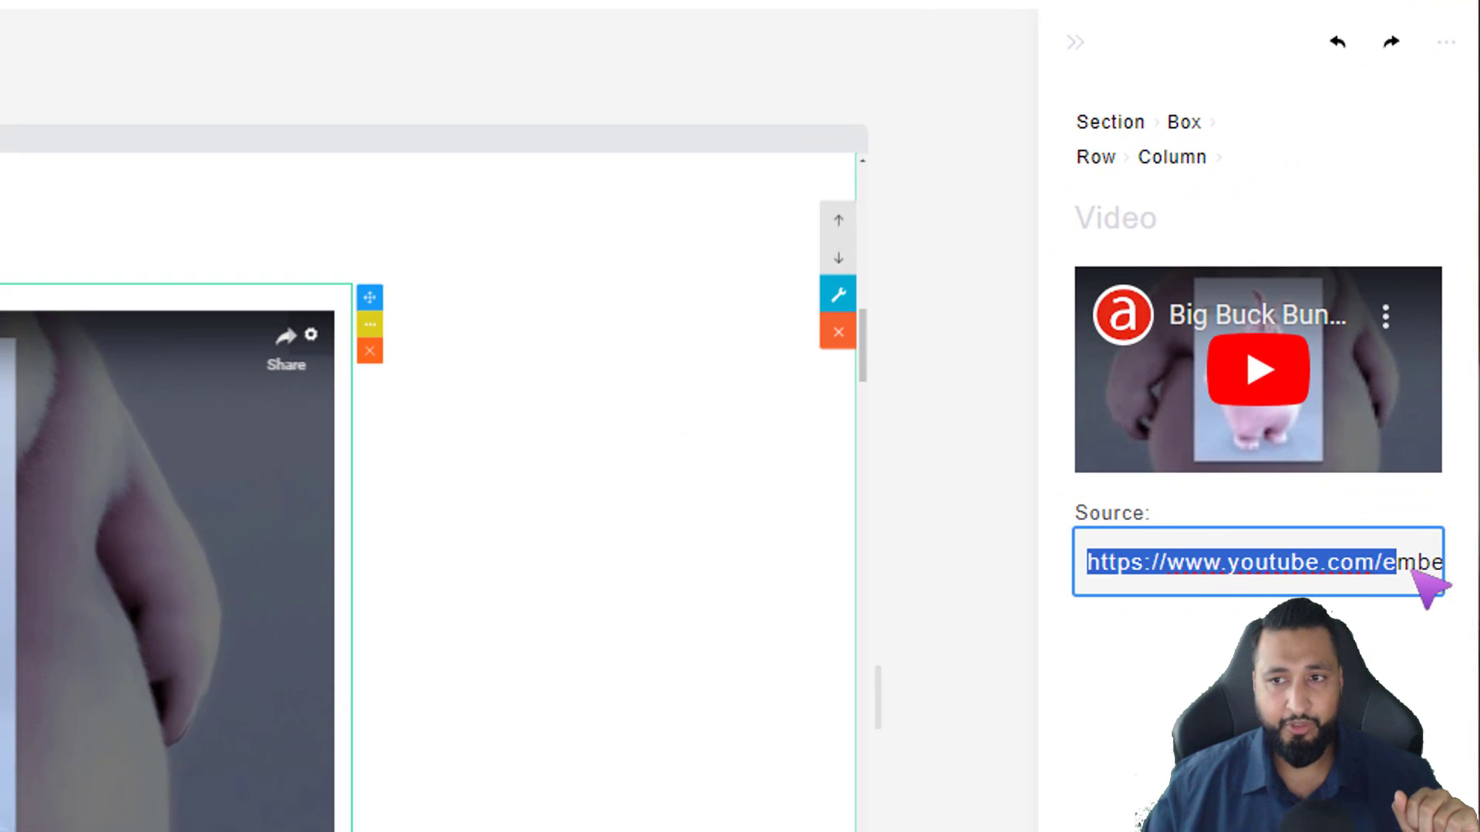
pyautogui.click(580, 603)
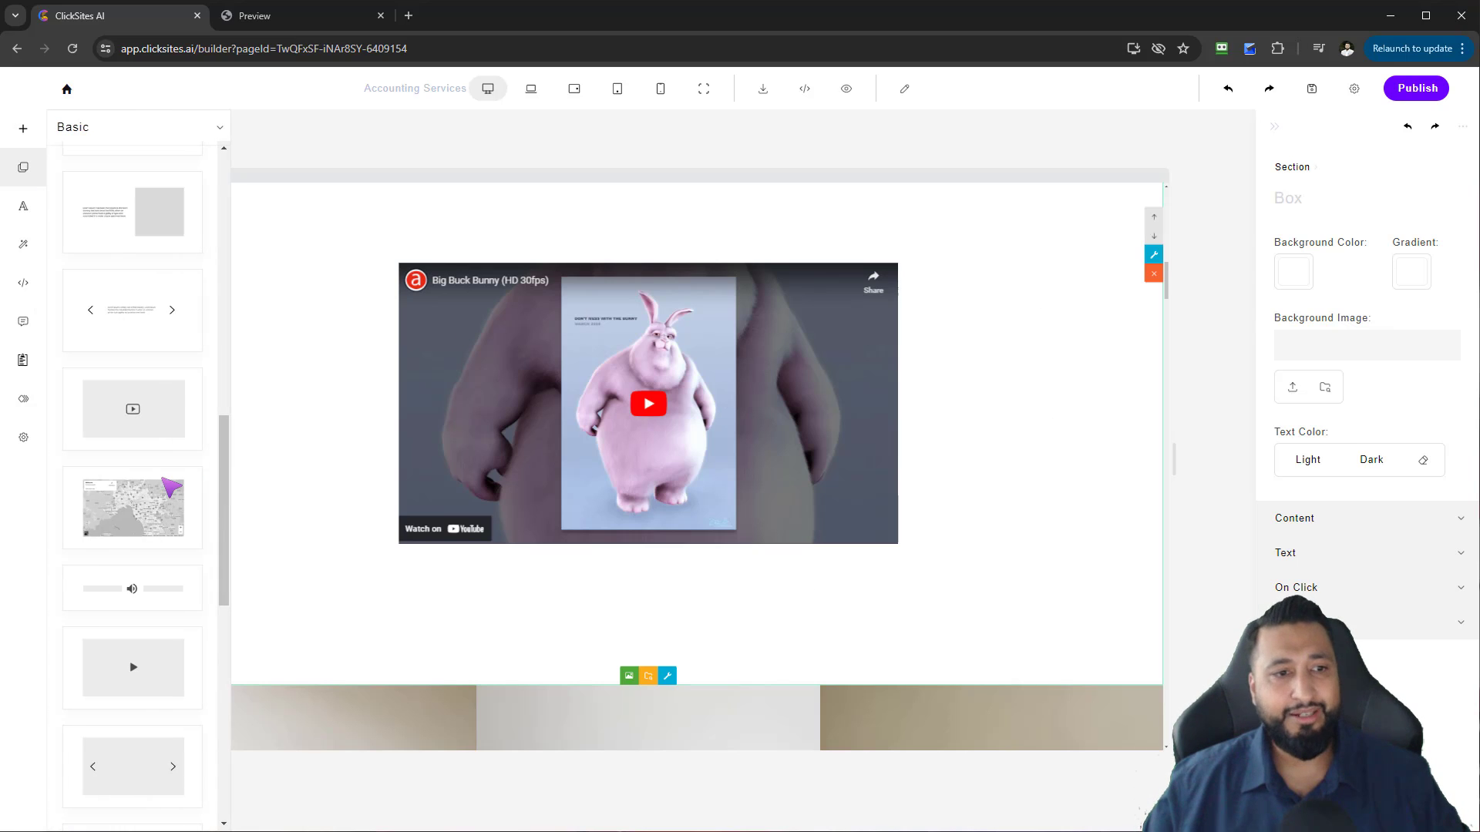
# - Try to add the Basic play-icon video block below the embedded Big Buck Bunny video
pyautogui.scroll(-5, 172, 485)
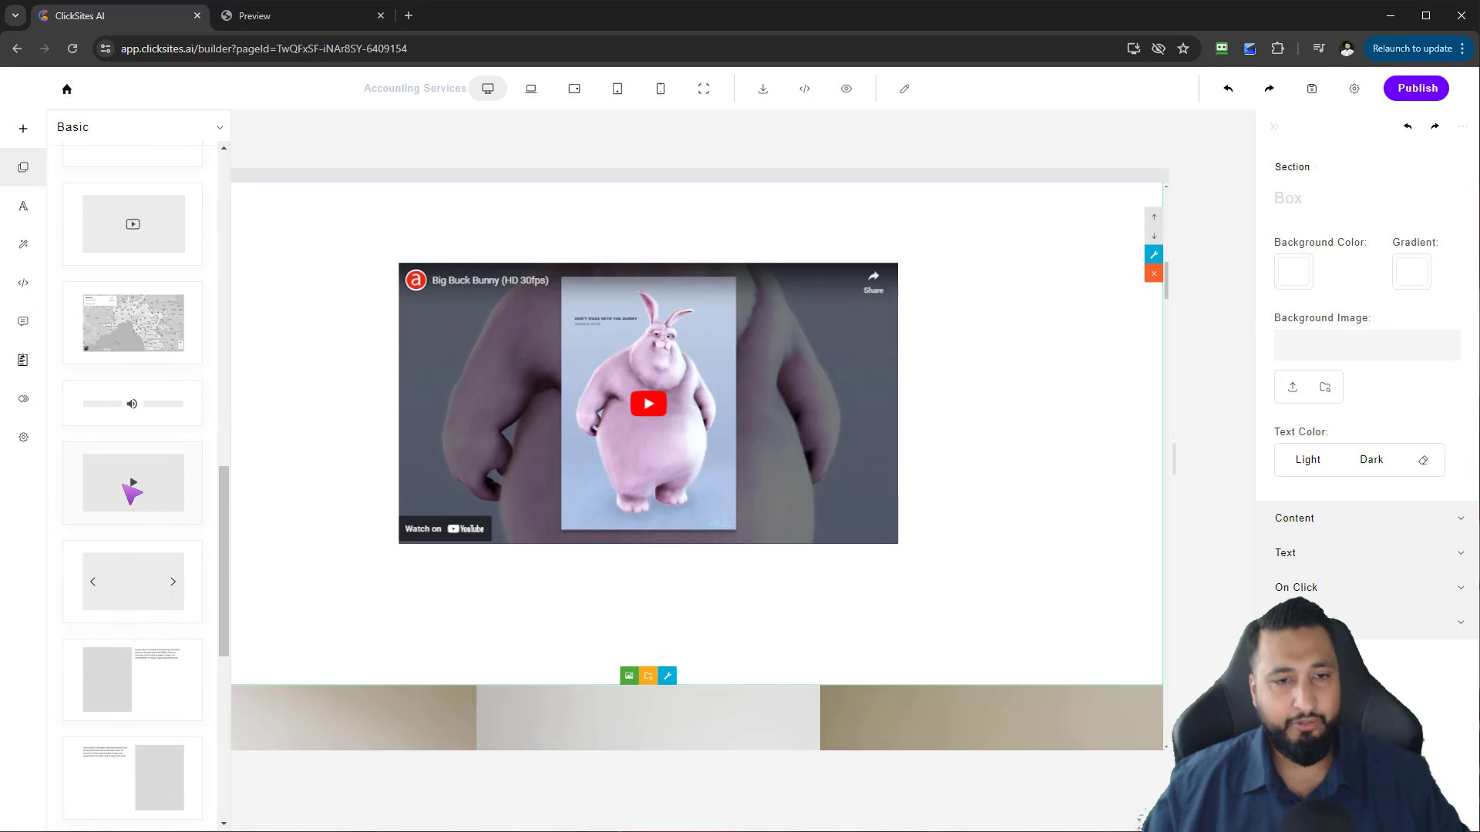
pyautogui.moveTo(145, 484); pyautogui.dragTo(519, 552)
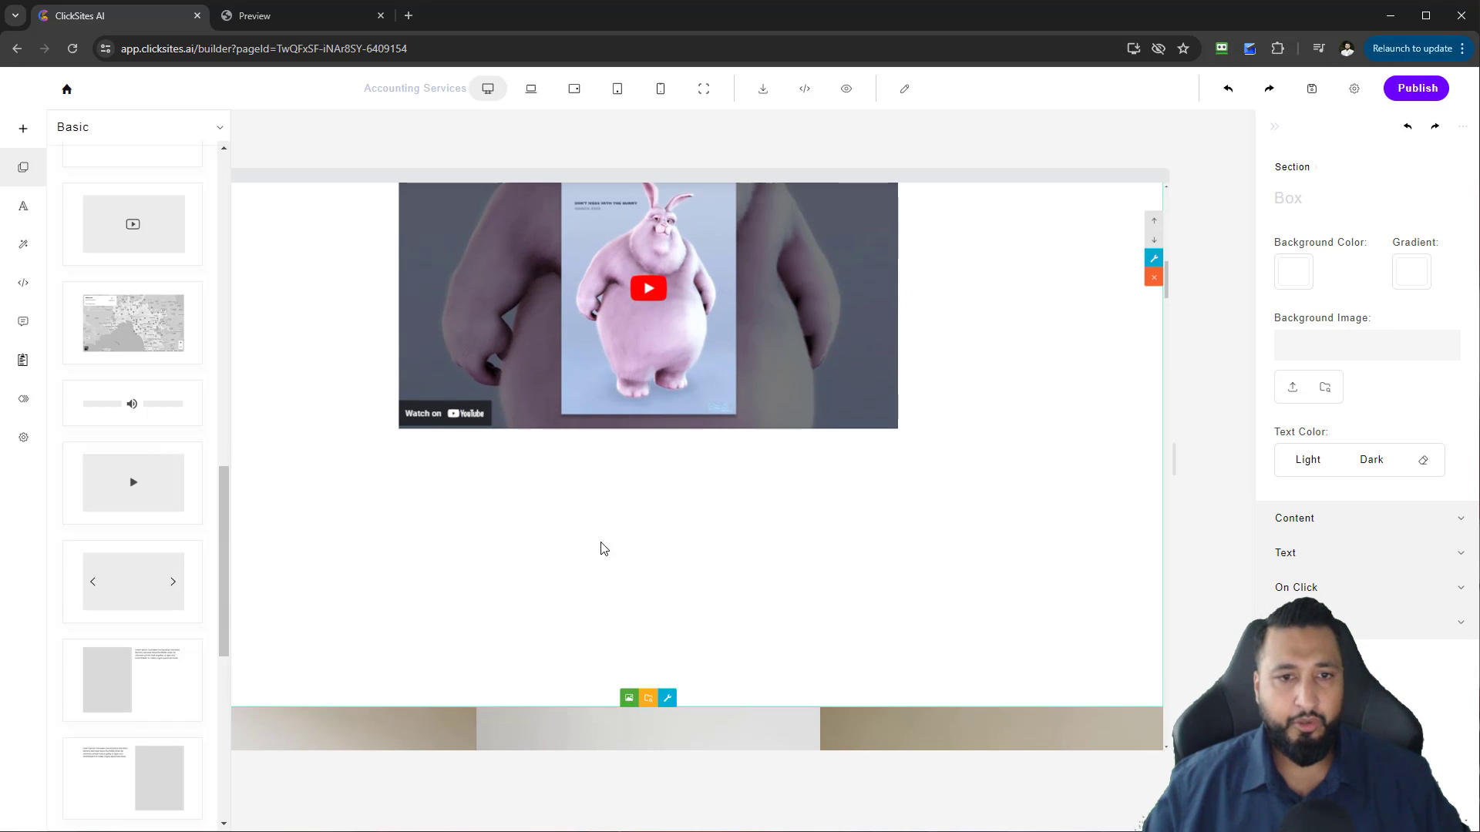
pyautogui.click(459, 505)
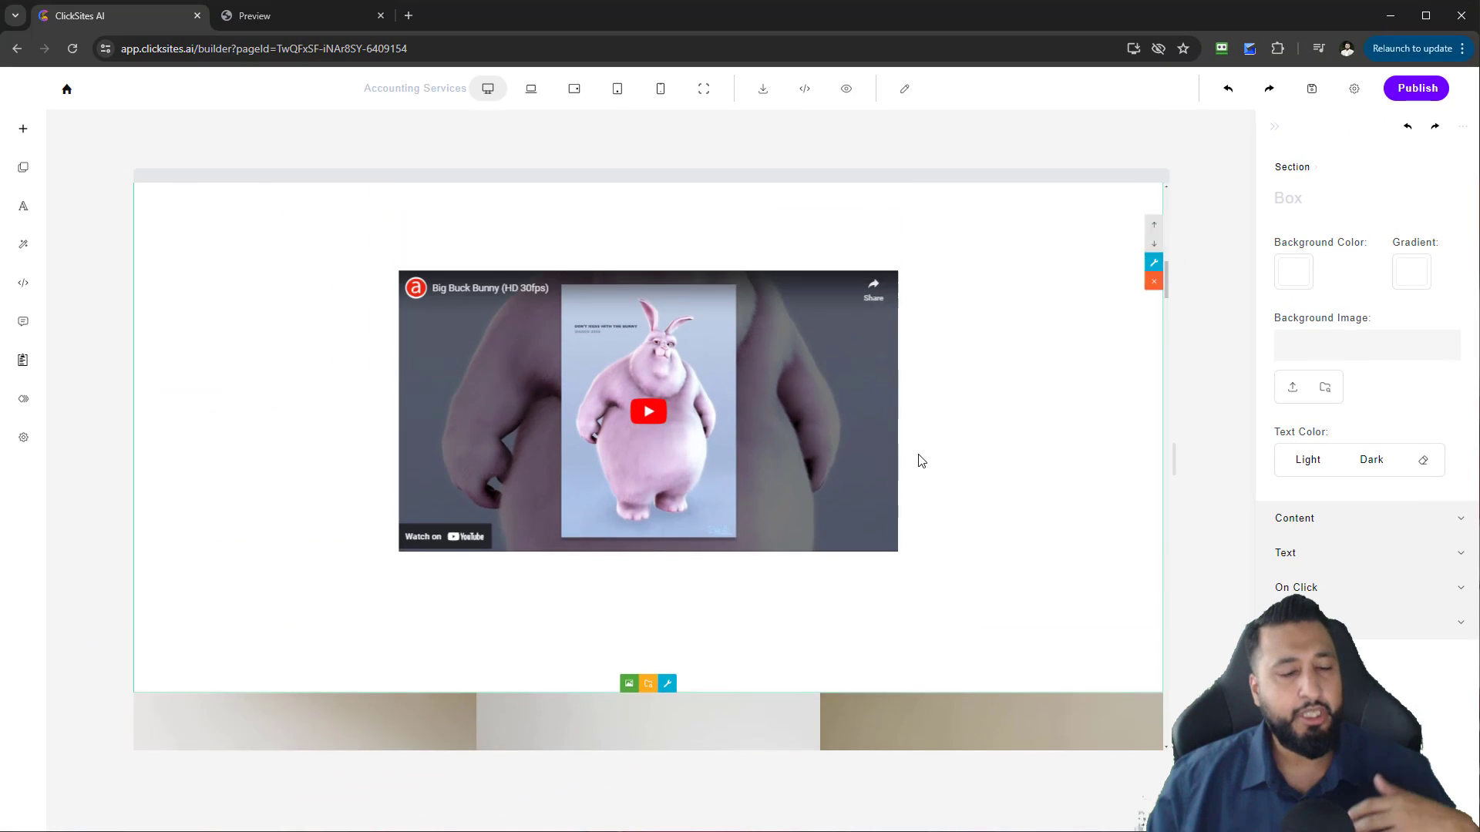
# - Look over the page's sections from the hero image through the services and photo grid to the testimonials and consultation offer
pyautogui.scroll(3, 948, 486)
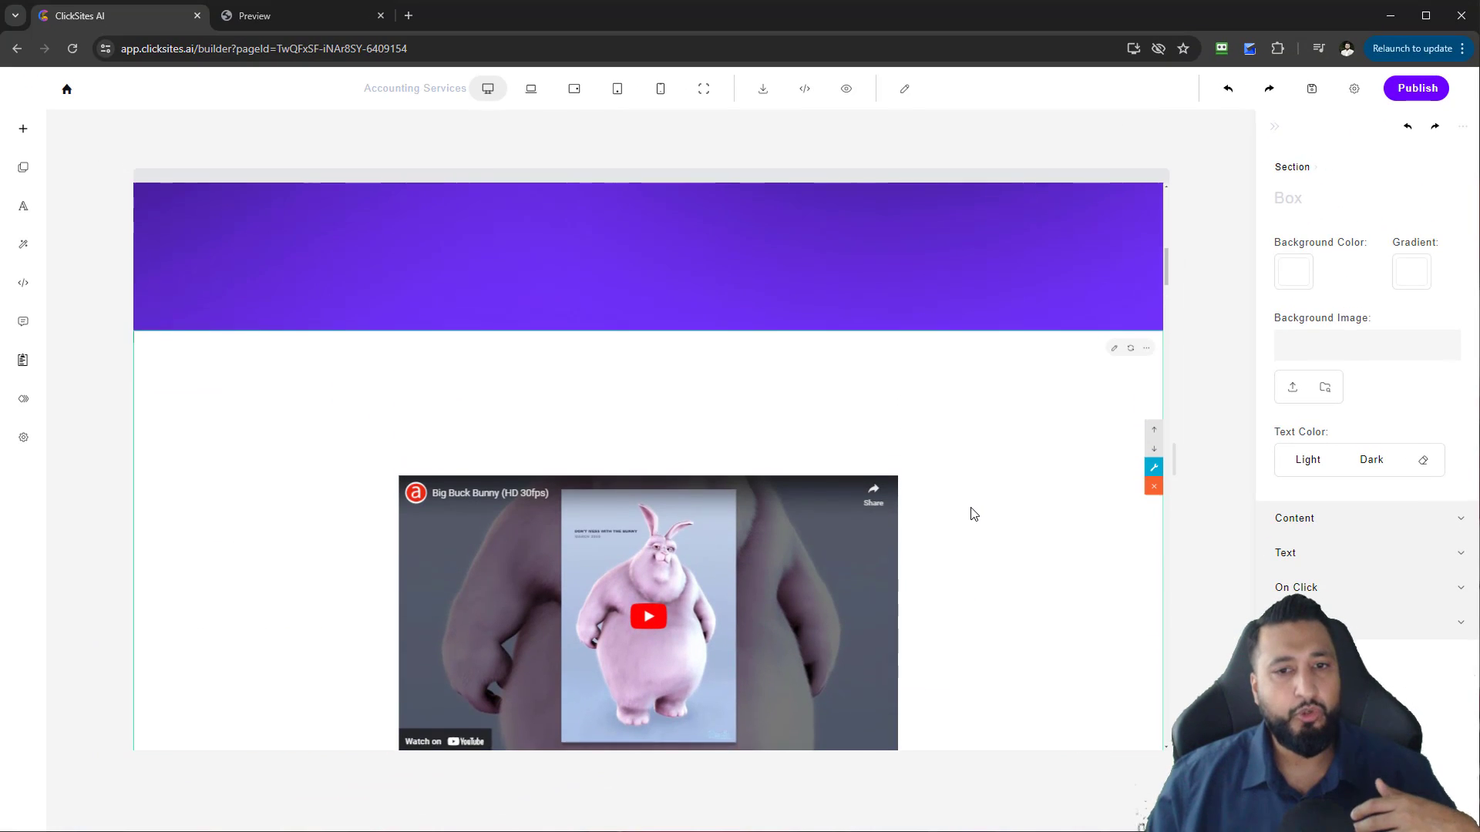
pyautogui.scroll(-2, 974, 515)
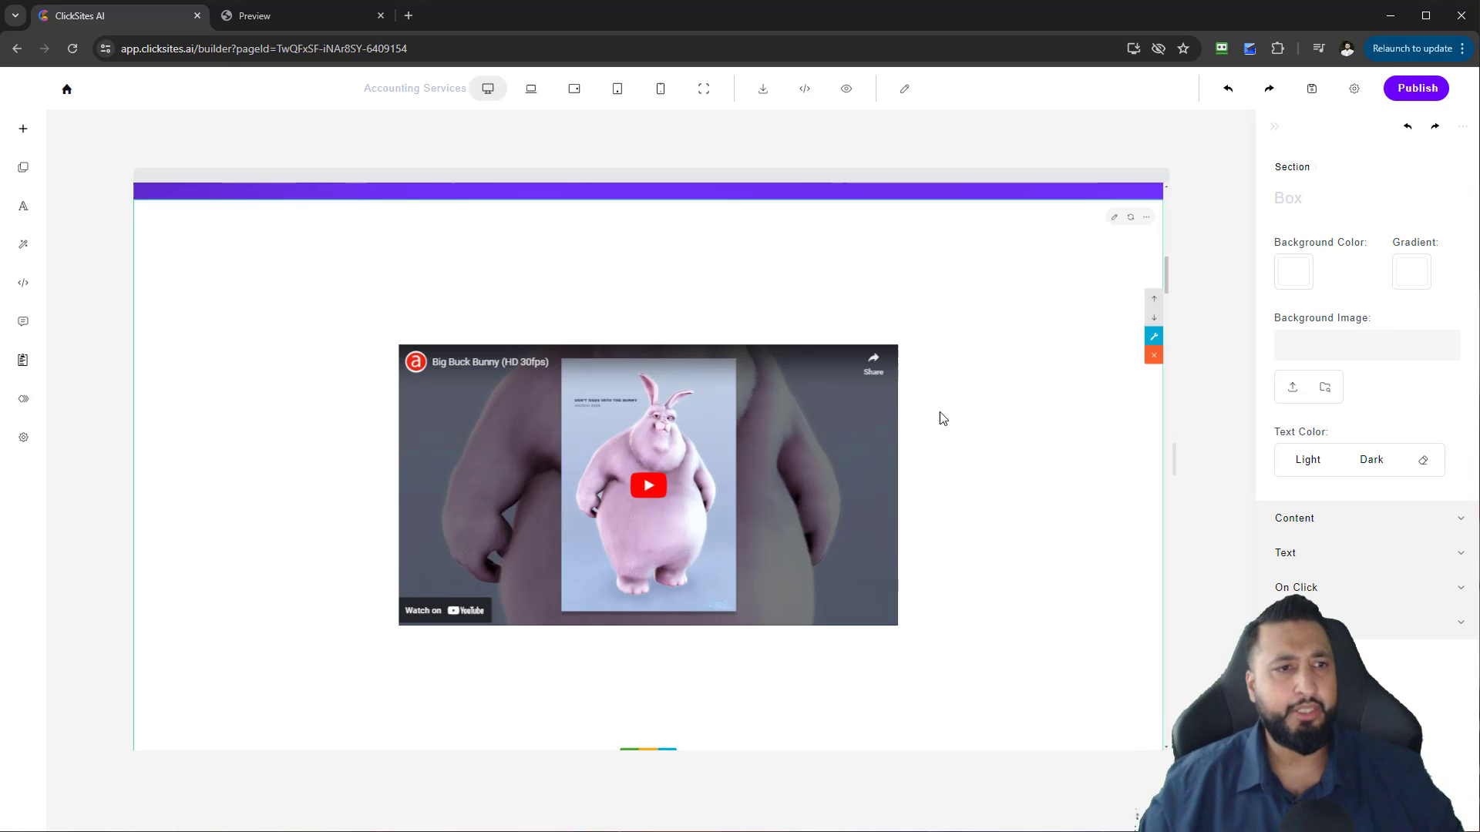
pyautogui.scroll(8, 763, 486)
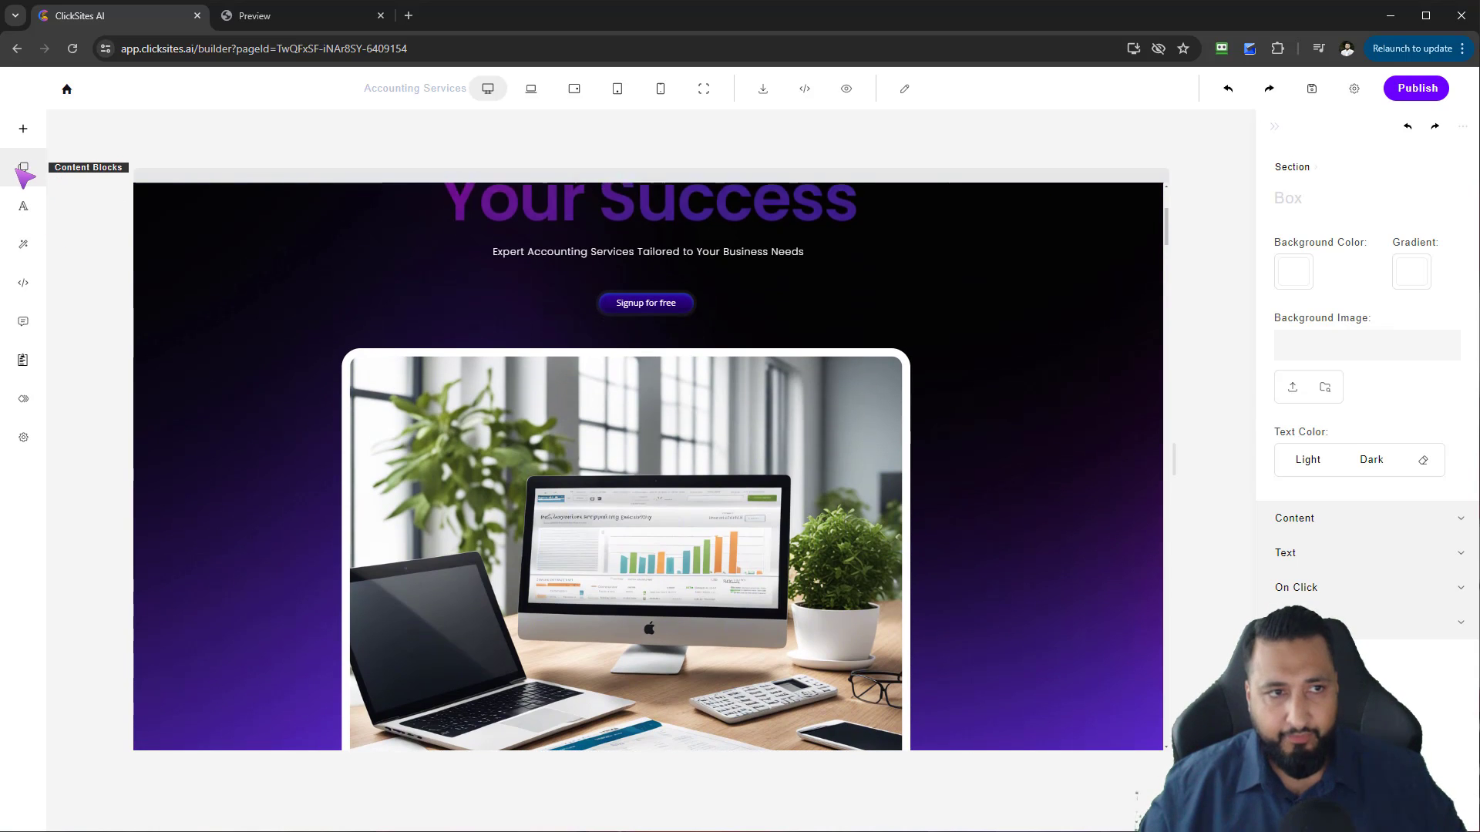
pyautogui.click(23, 168)
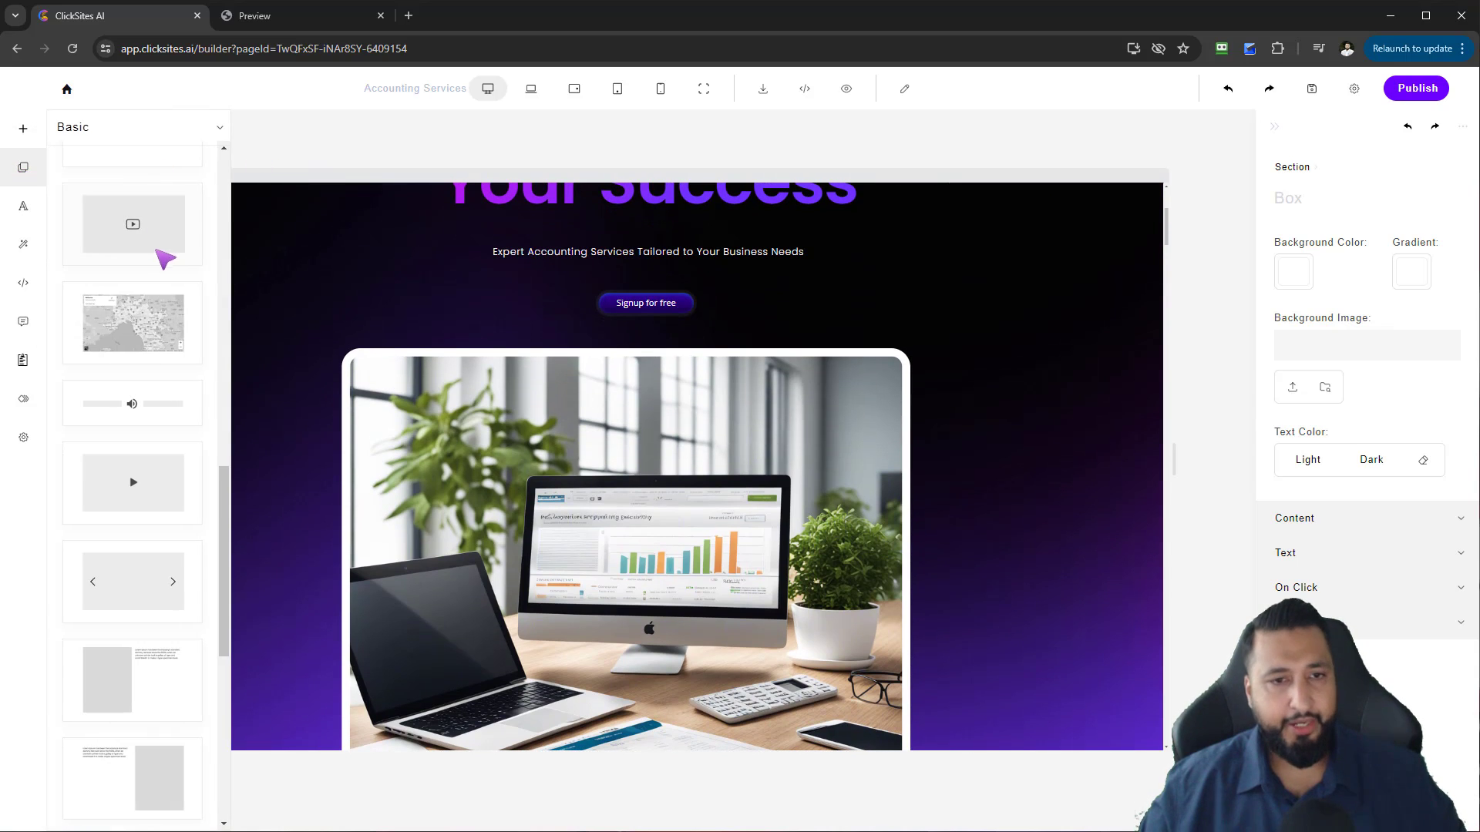
pyautogui.scroll(-5, 562, 439)
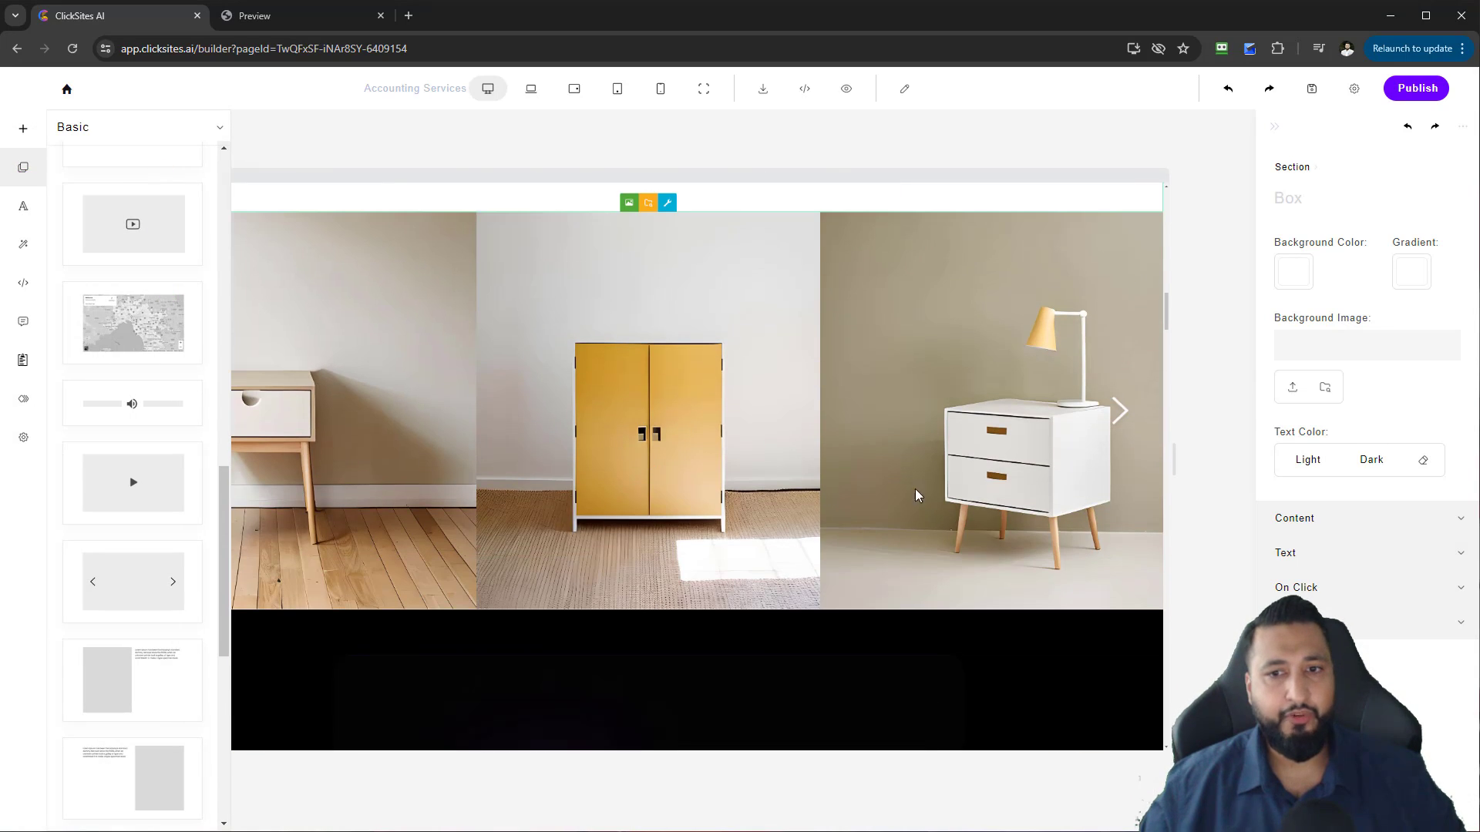
pyautogui.scroll(-15, 1037, 579)
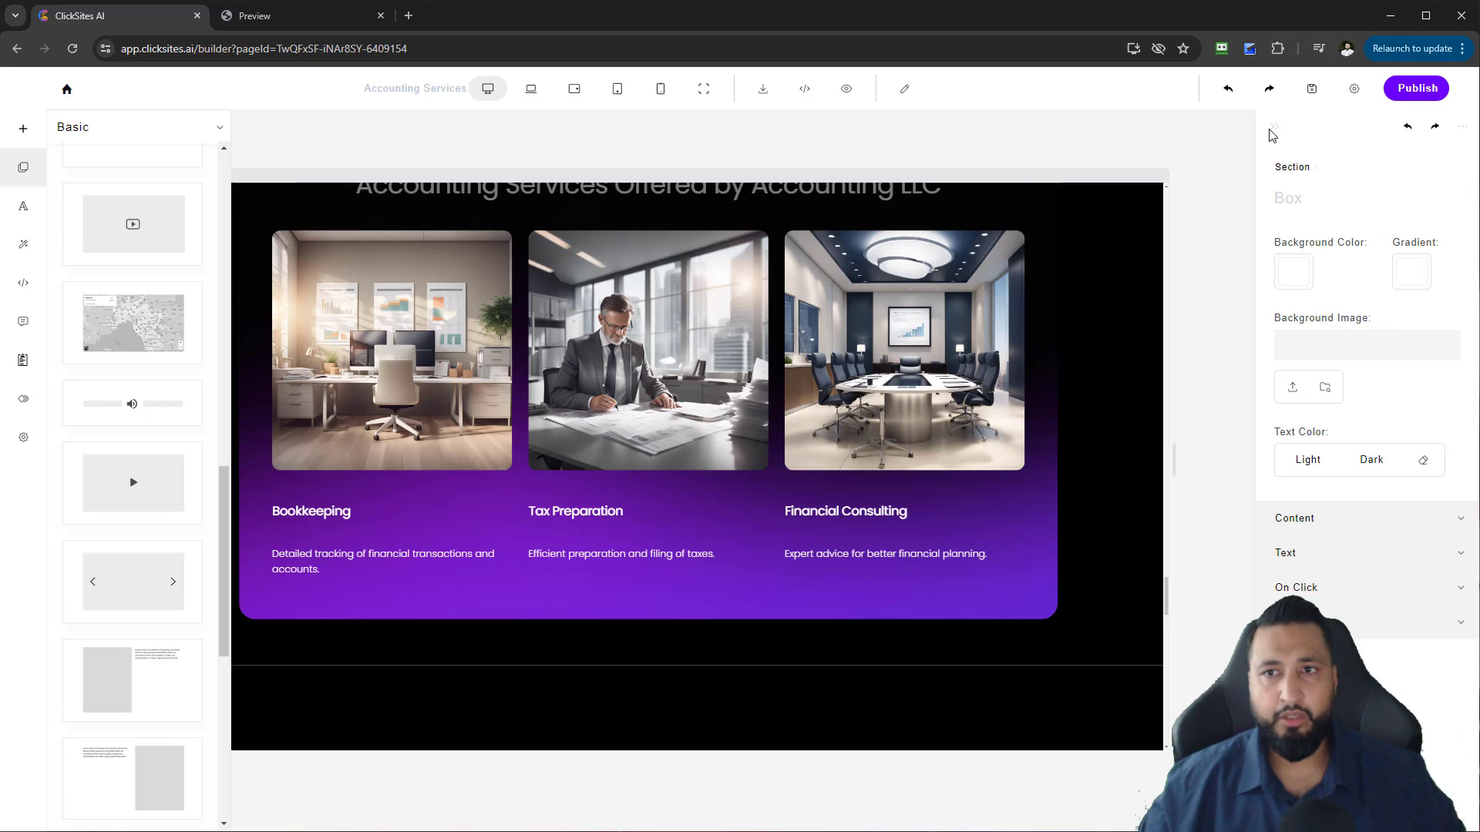
pyautogui.scroll(-3, 1281, 133)
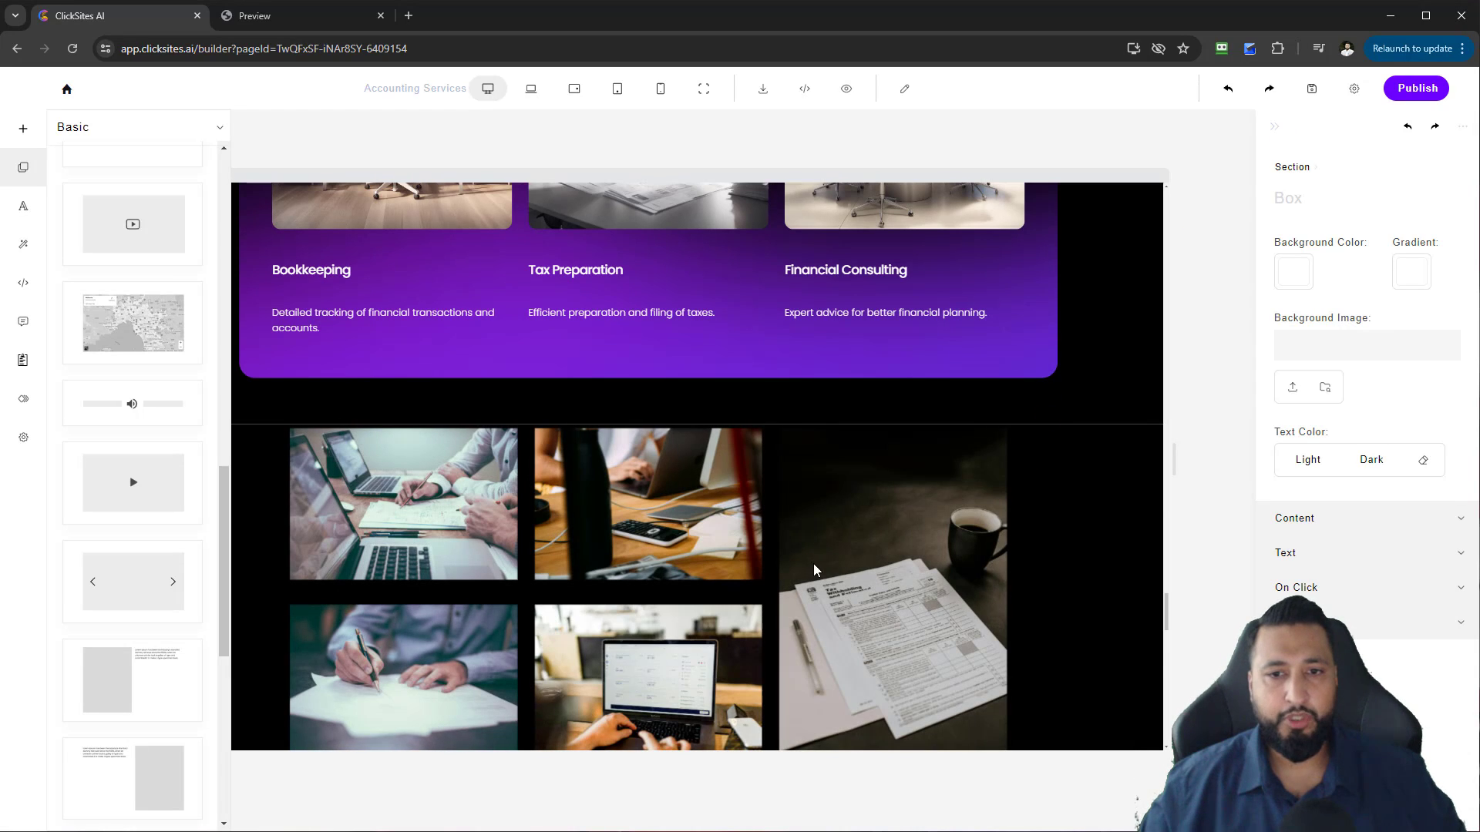
pyautogui.scroll(-15, 887, 526)
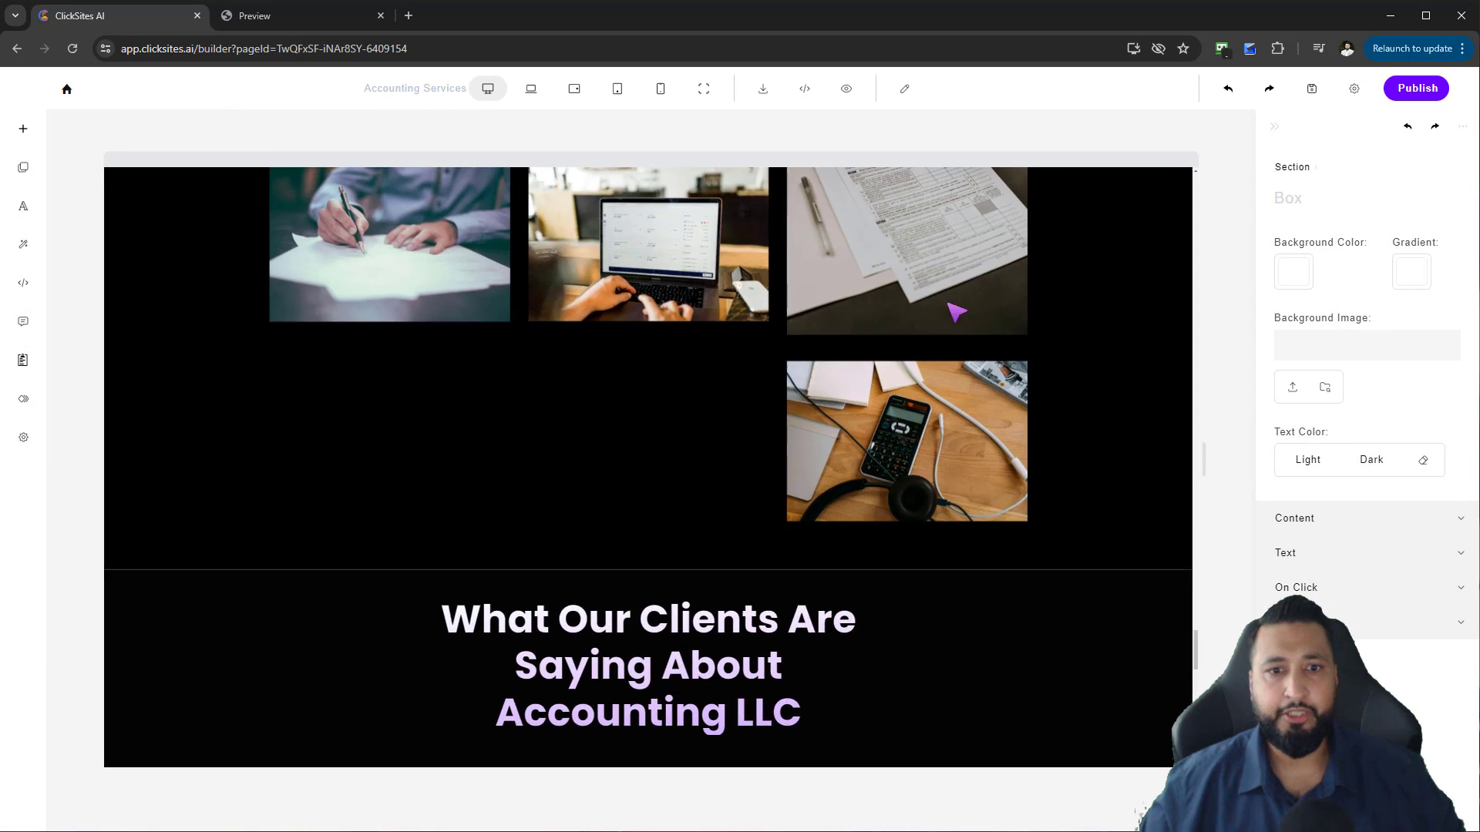
pyautogui.scroll(10, 888, 525)
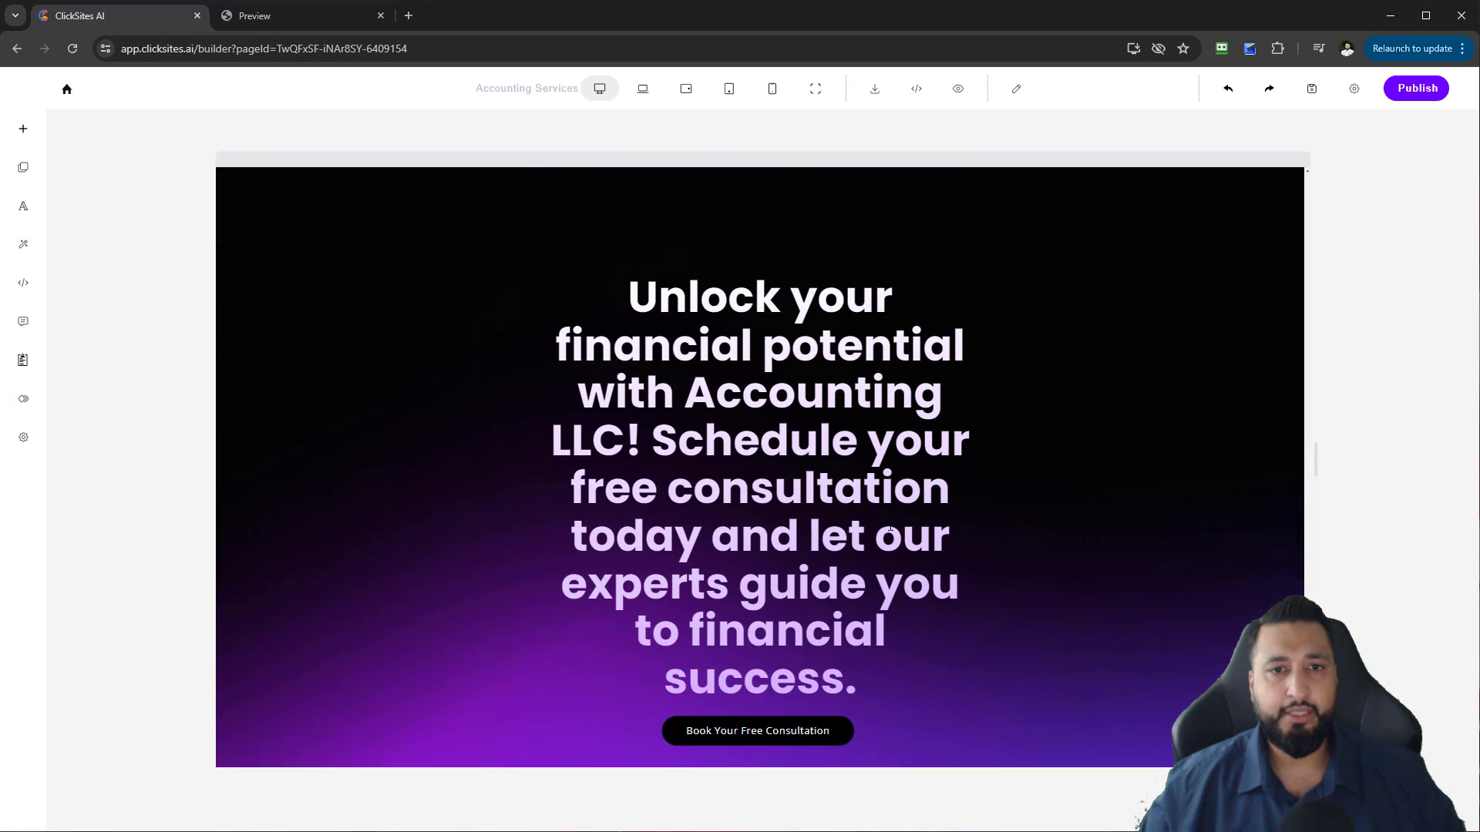
pyautogui.scroll(8, 891, 549)
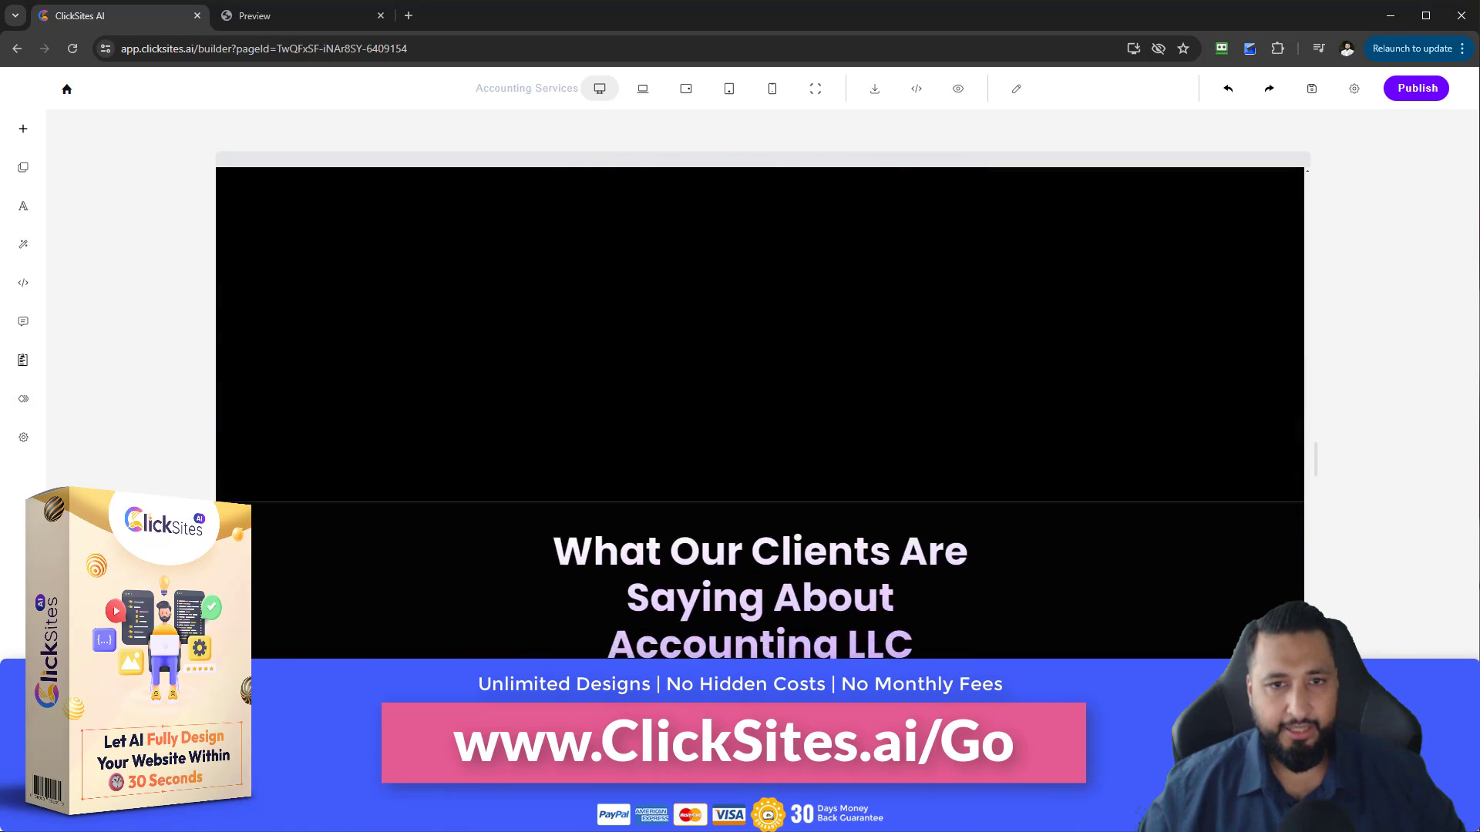
pyautogui.scroll(-5, 891, 549)
pyautogui.scroll(-10, 891, 539)
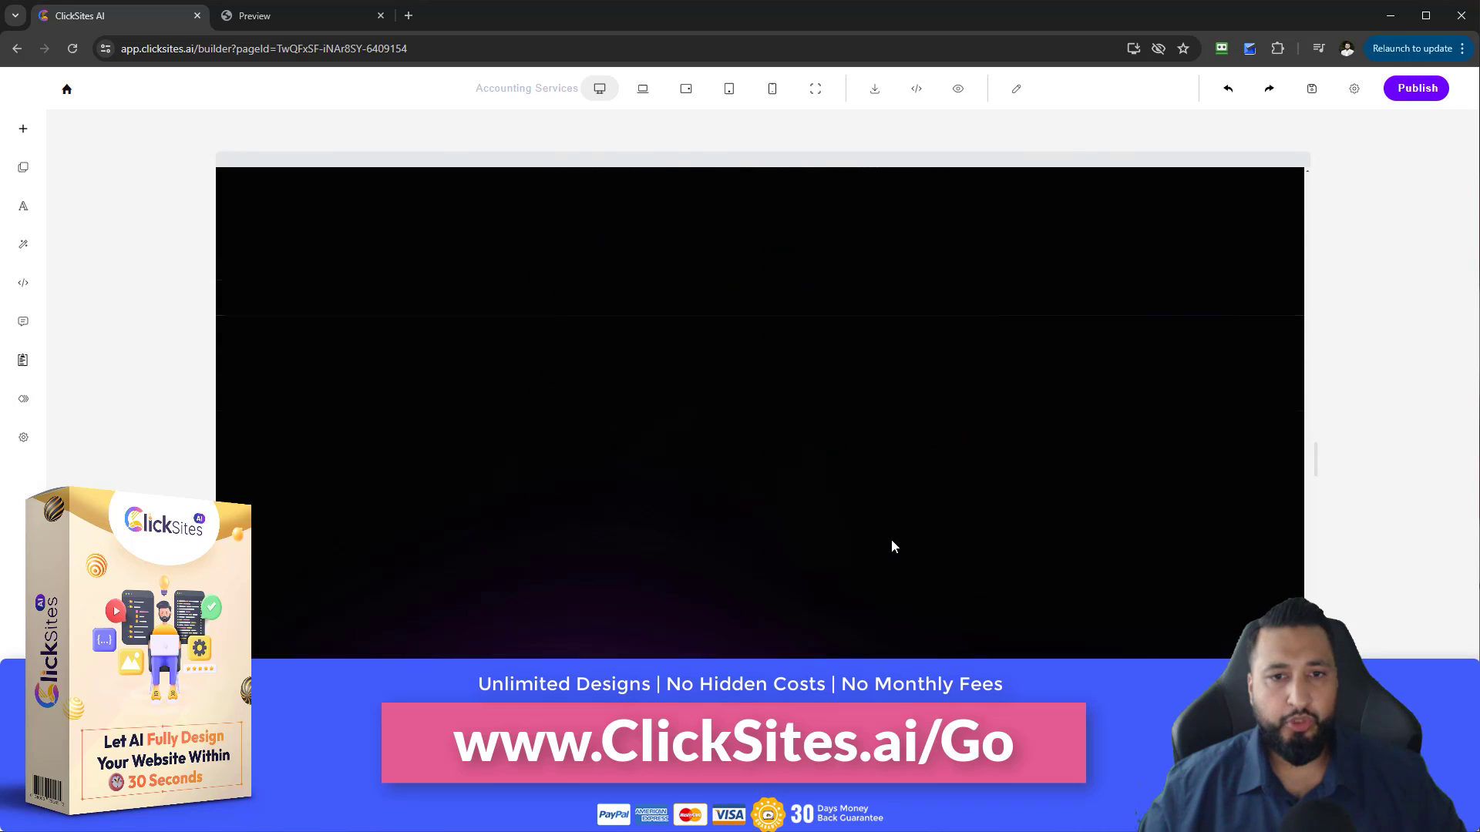
pyautogui.scroll(5, 894, 537)
pyautogui.scroll(1, 202, 158)
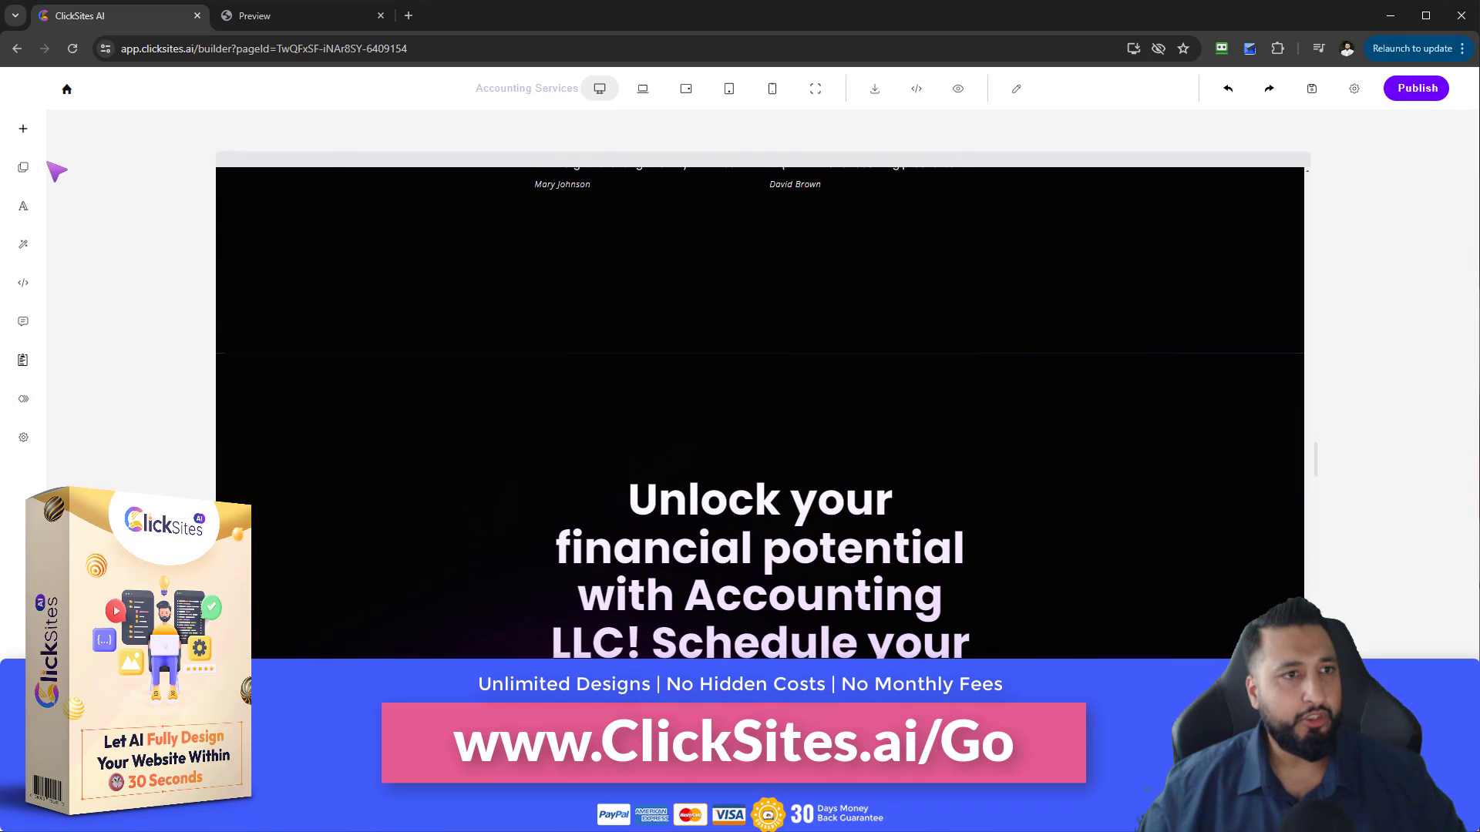
# - Add the contact section template with the full-width map and "Your Company" card from the section library
pyautogui.click(23, 131)
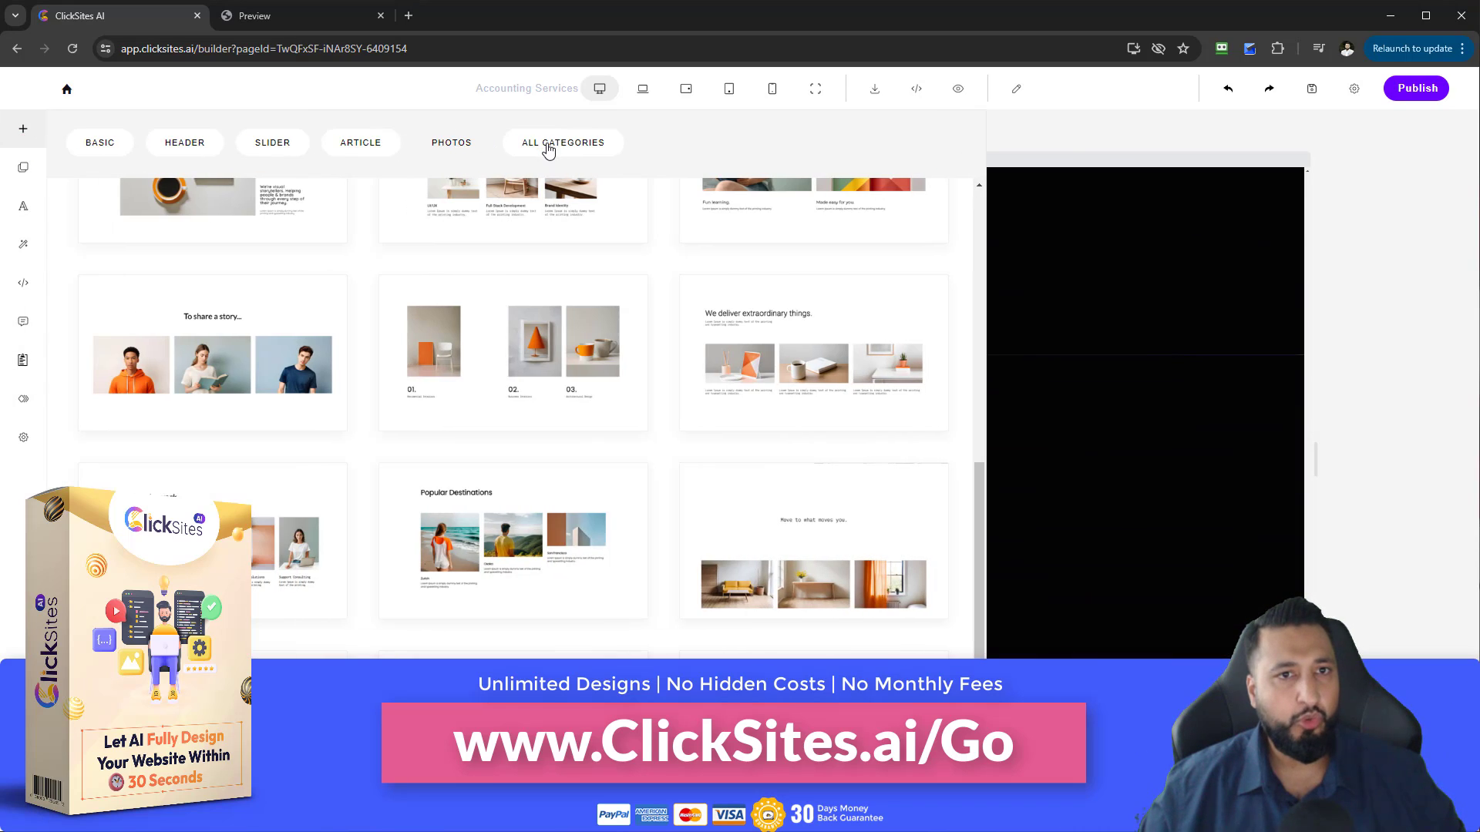
pyautogui.click(548, 146)
pyautogui.click(279, 394)
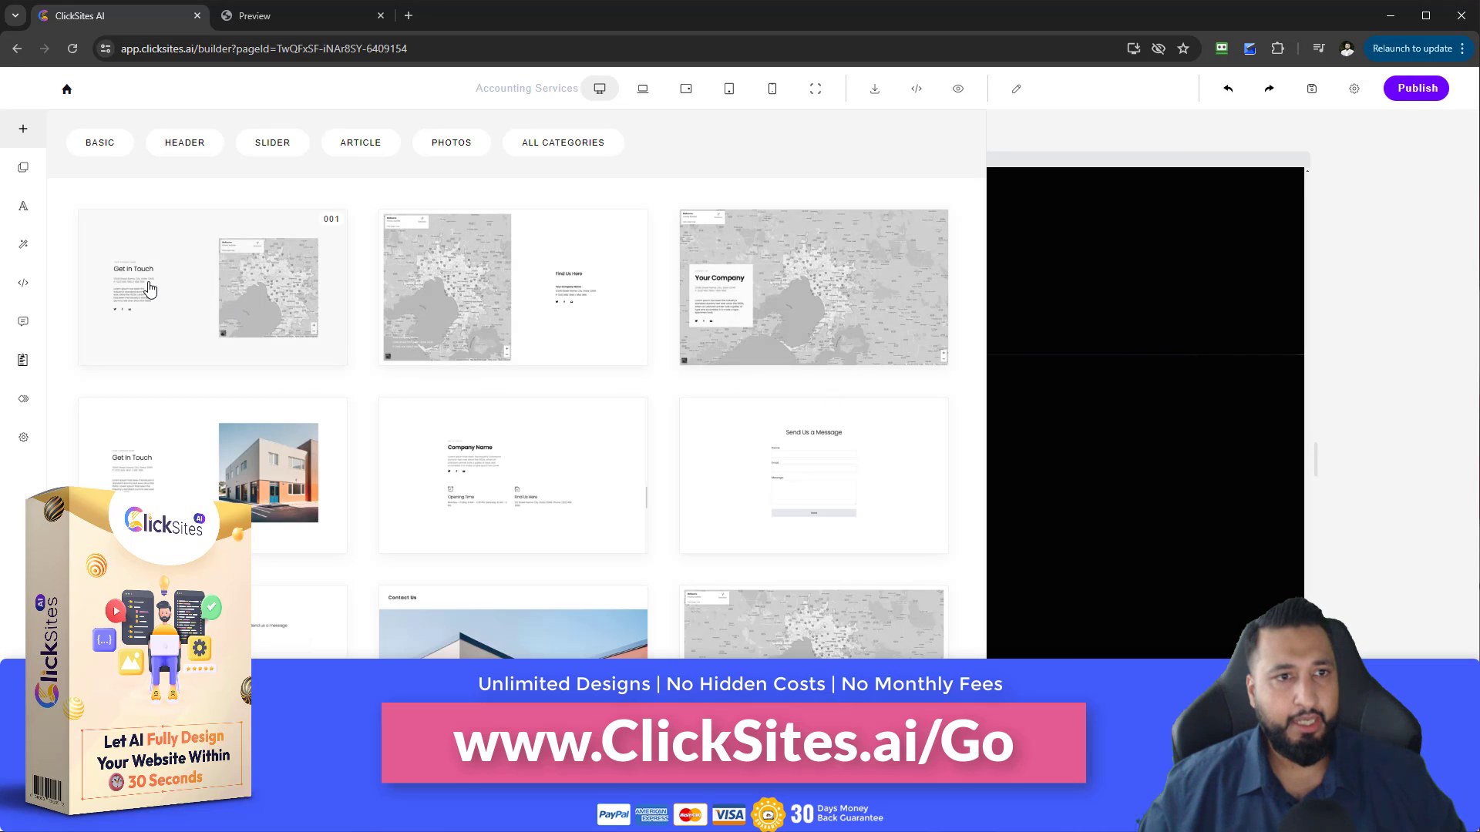
pyautogui.click(751, 299)
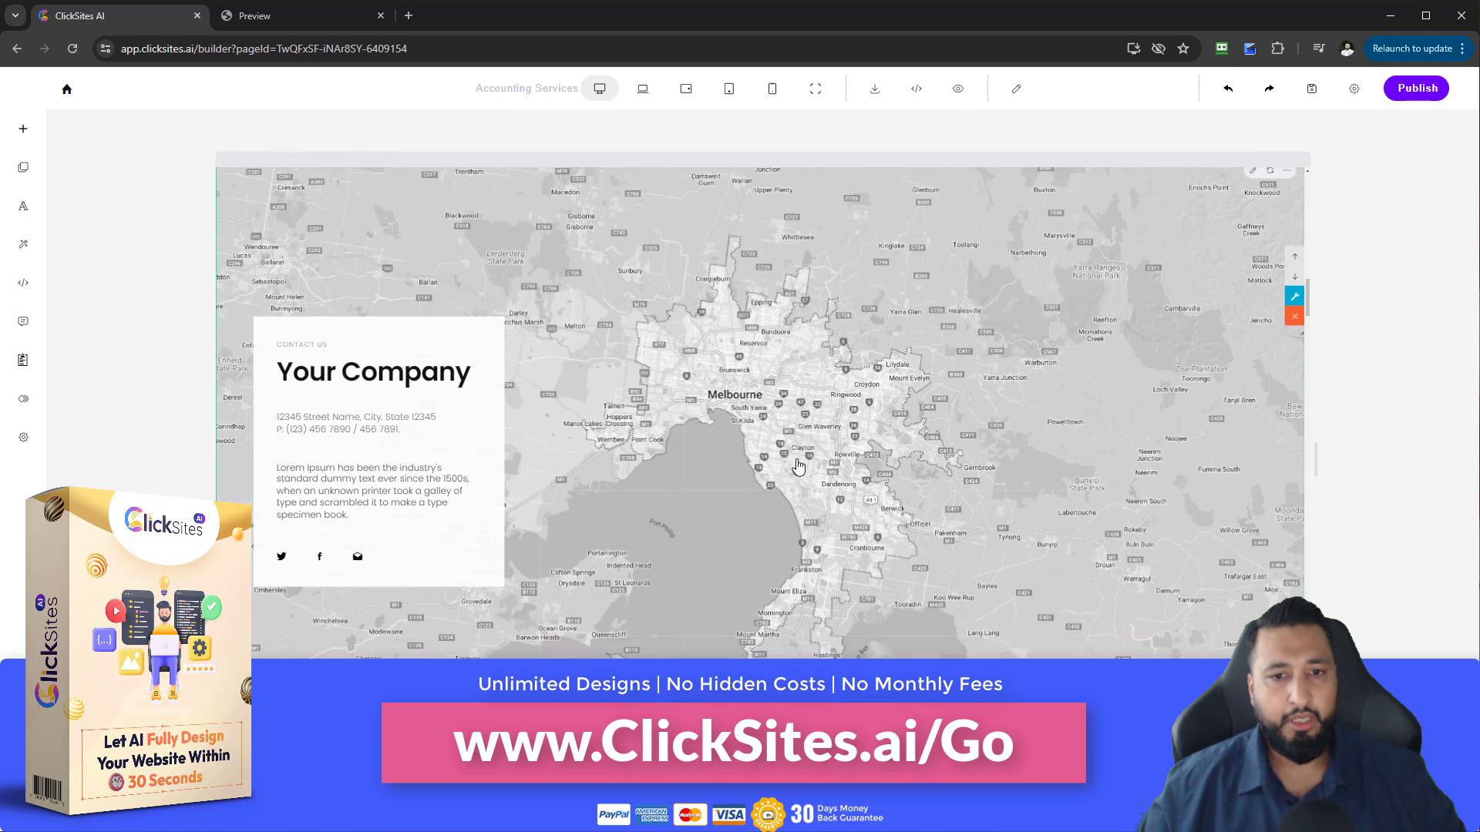
# - Move the map contact section down the page, past the furniture photo slider
pyautogui.scroll(1, 1268, 372)
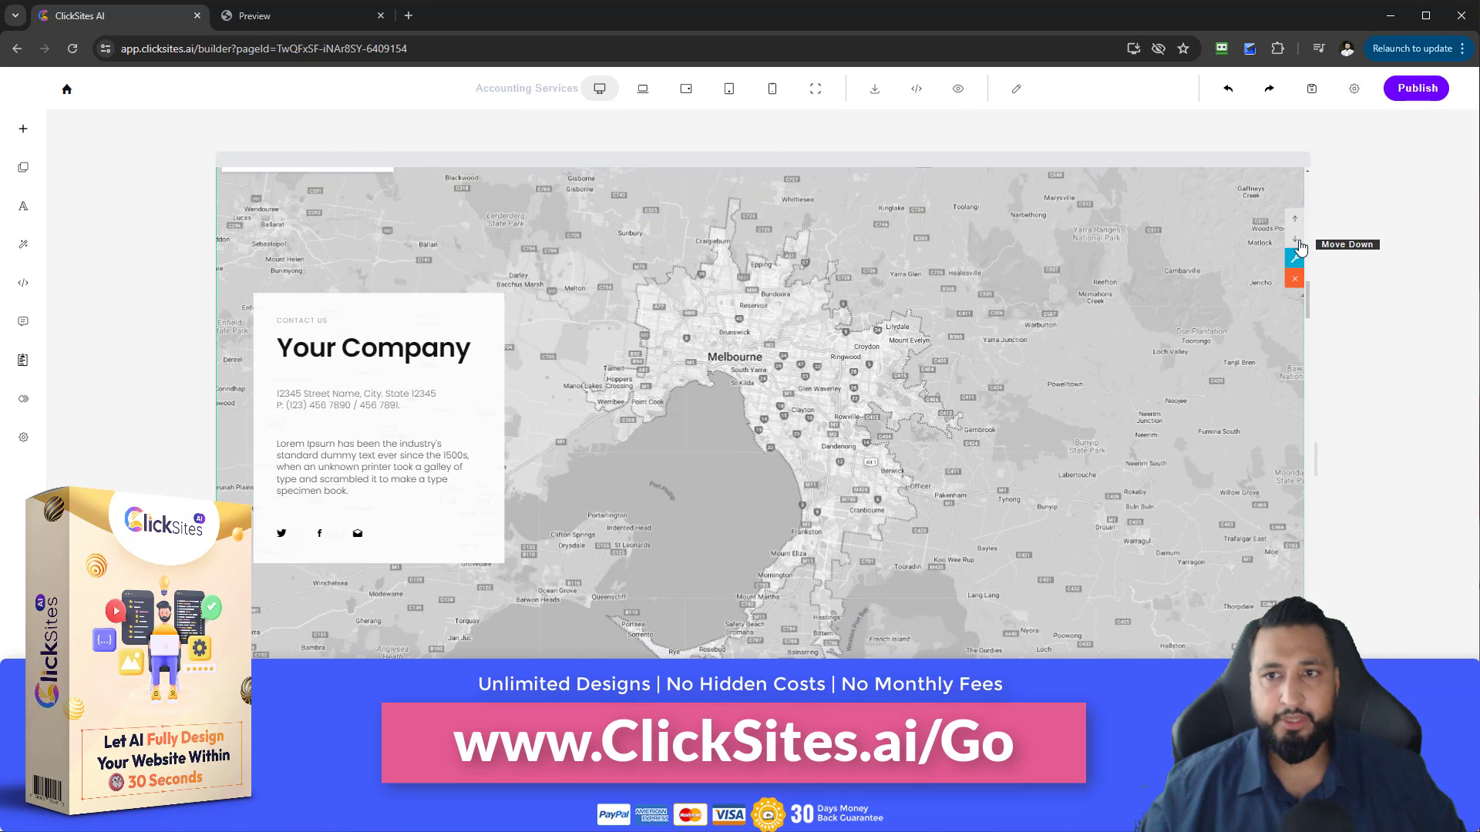
pyautogui.scroll(-2, 1303, 291)
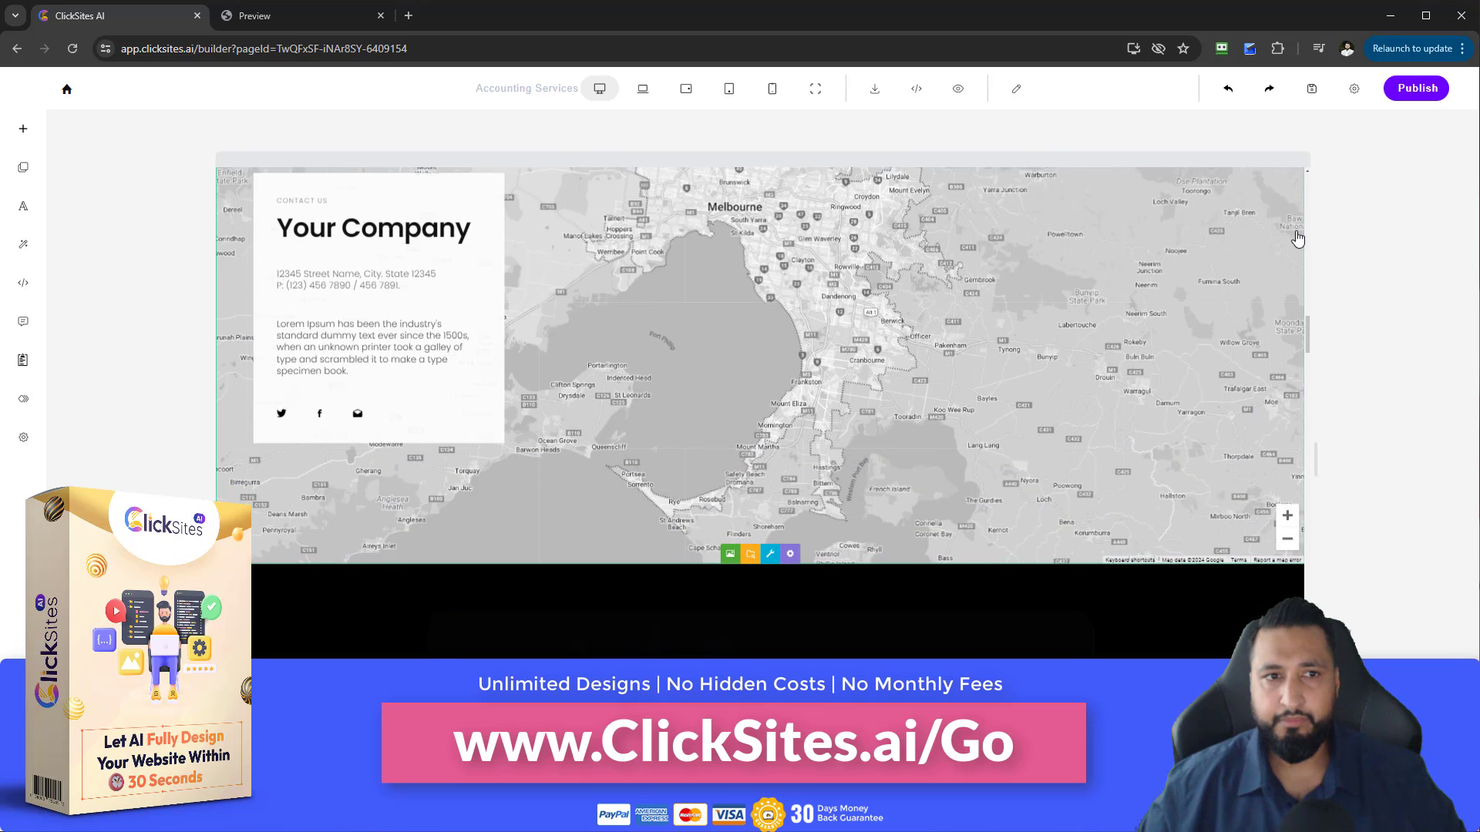
pyautogui.scroll(1, 1296, 238)
pyautogui.scroll(1, 1294, 255)
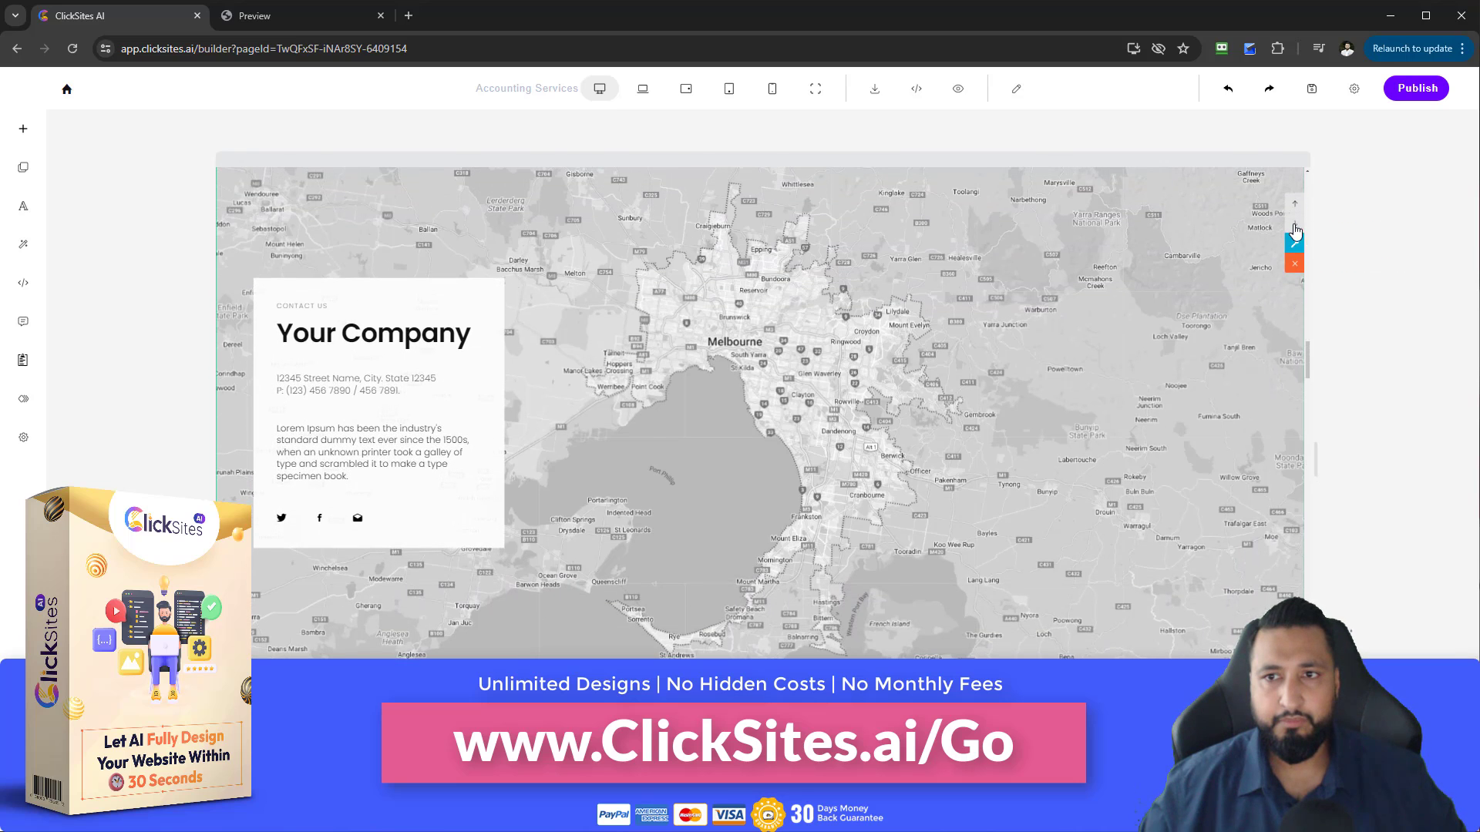
pyautogui.scroll(1, 1295, 231)
pyautogui.click(1294, 300)
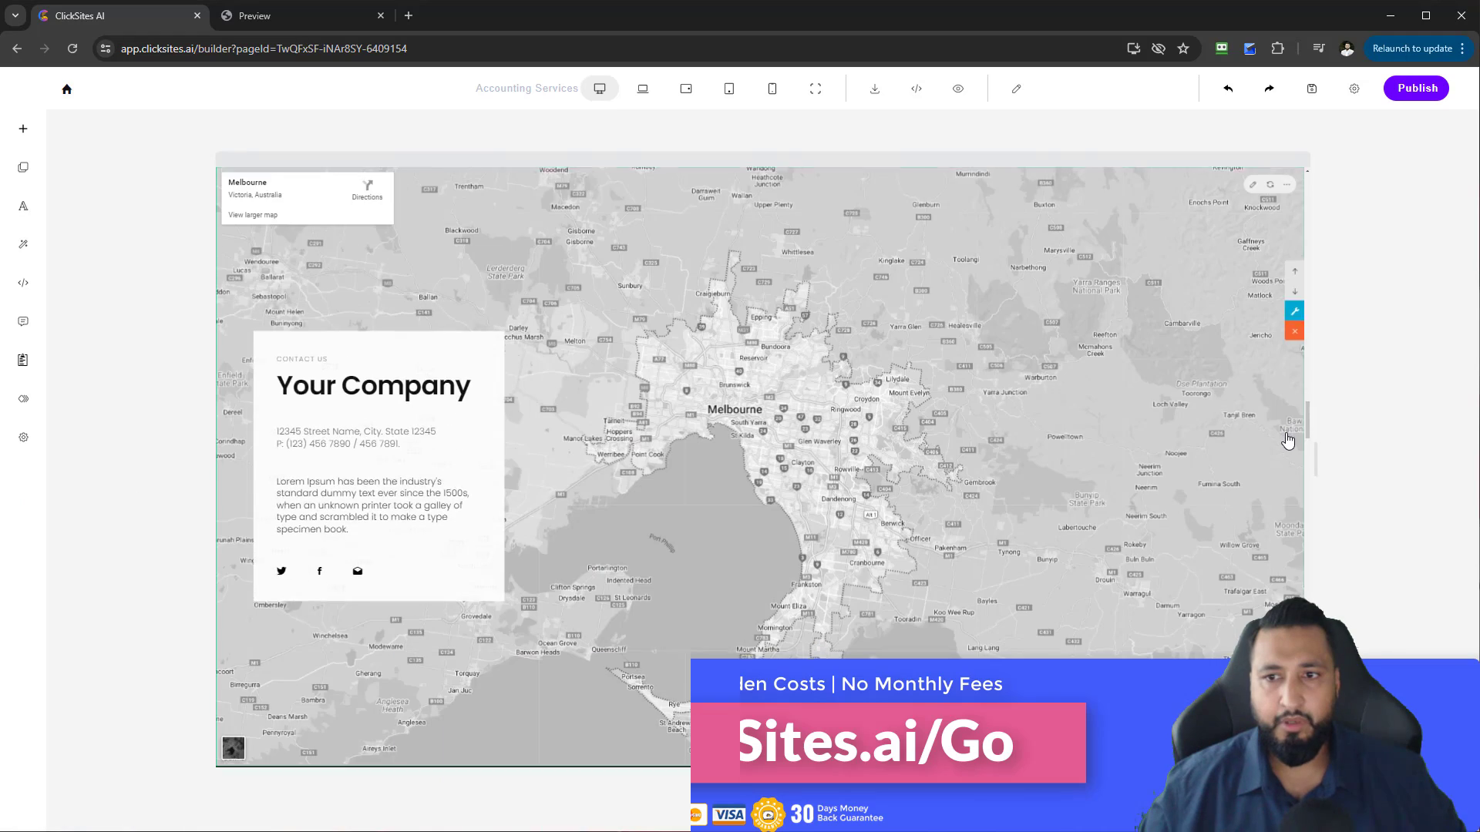
pyautogui.scroll(-2, 1301, 256)
pyautogui.scroll(3, 1301, 257)
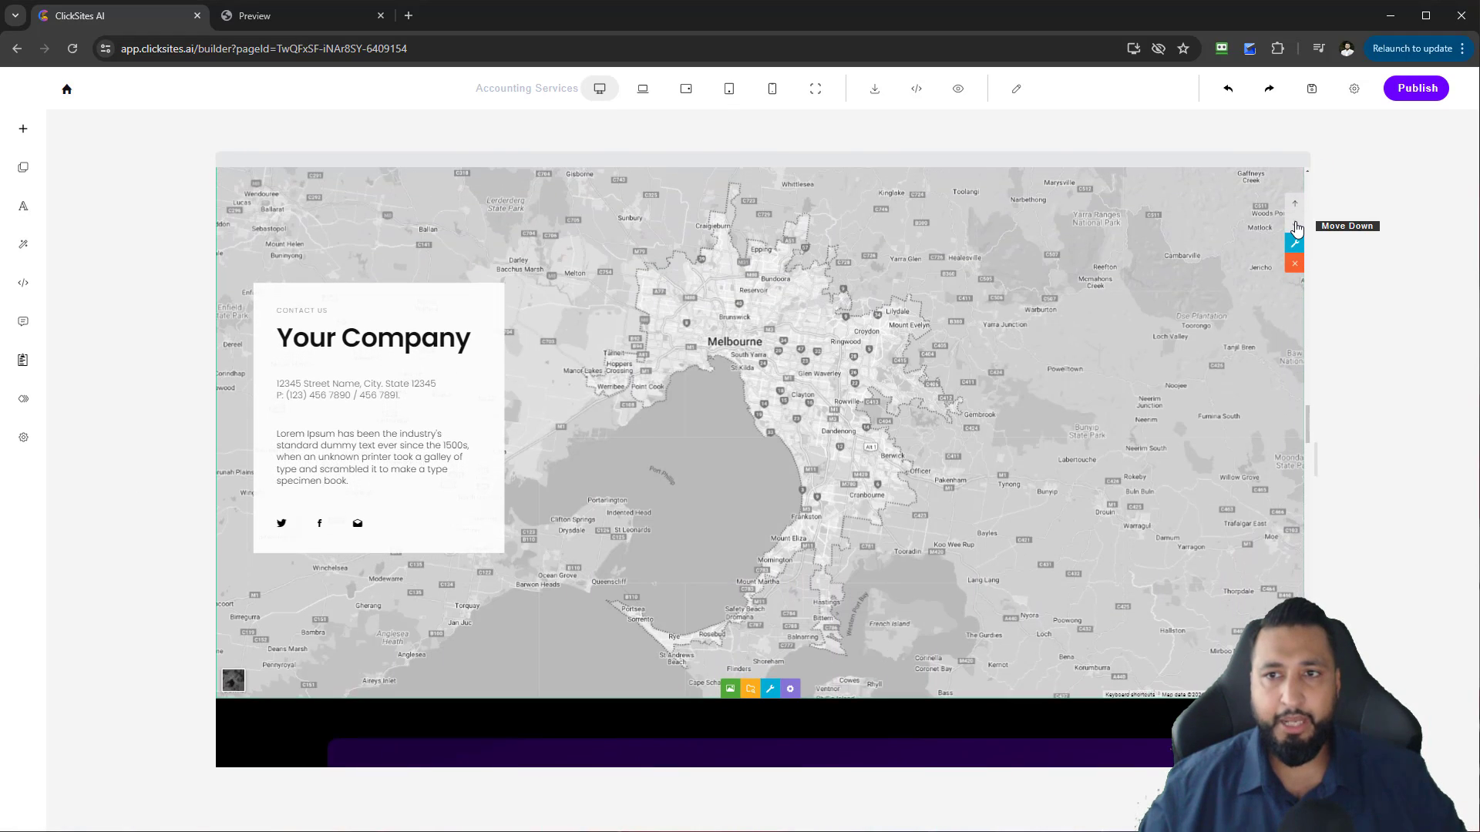
pyautogui.click(1295, 301)
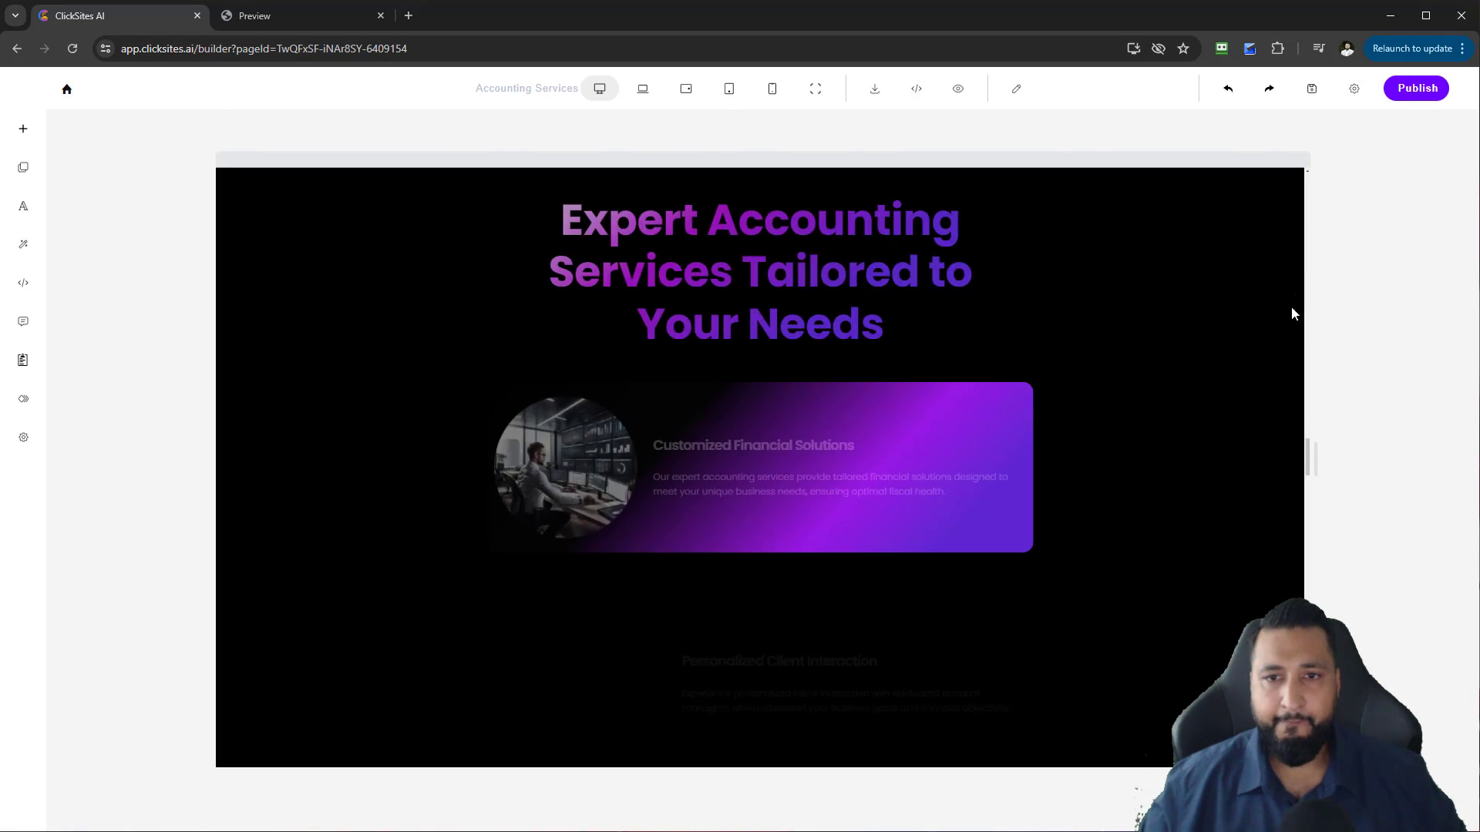
# - Move the map contact section further down until it sits directly above the client testimonials
pyautogui.scroll(-8, 1279, 308)
pyautogui.scroll(3, 1276, 260)
pyautogui.scroll(1, 1279, 258)
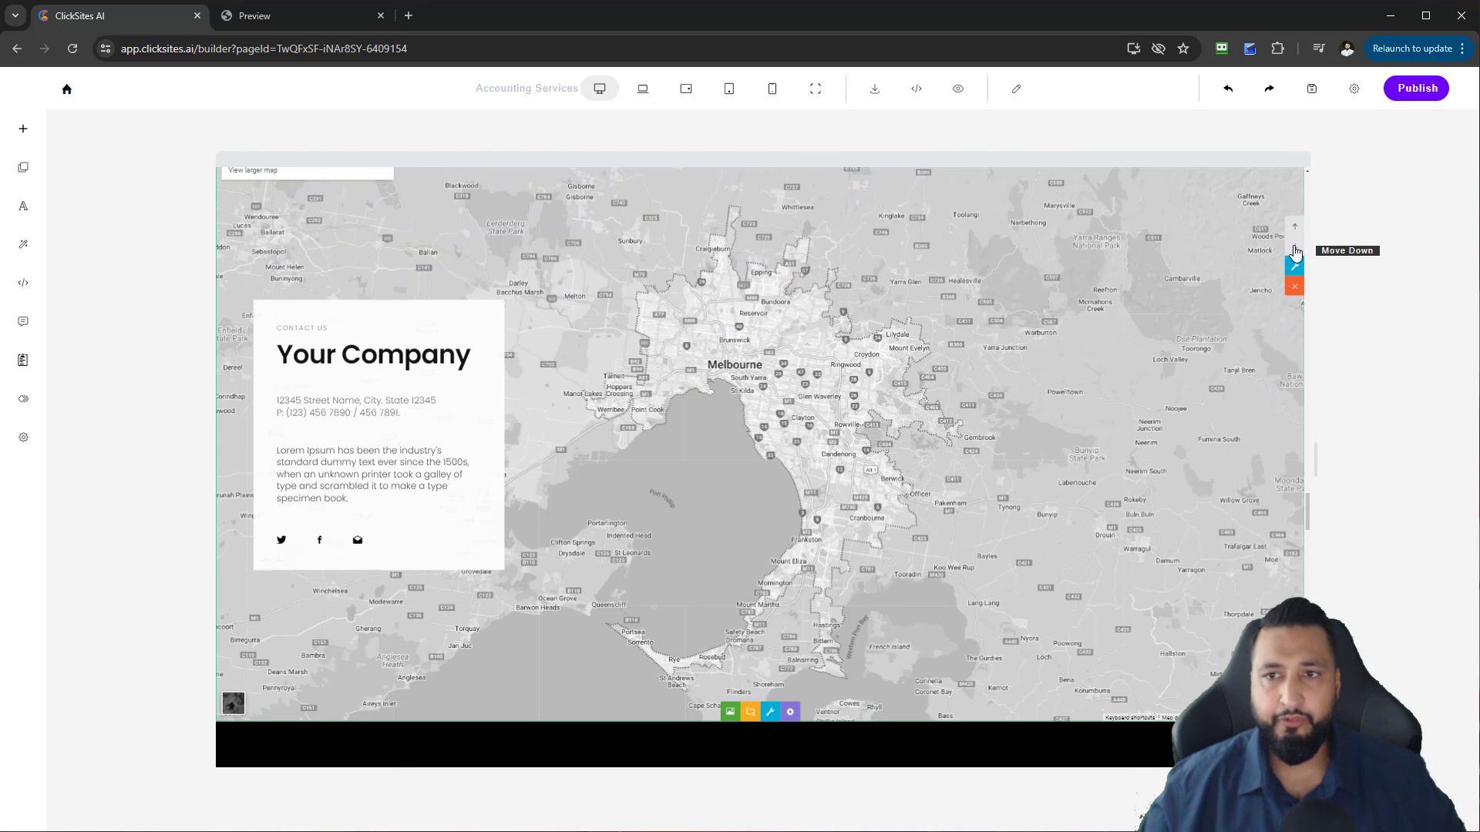
pyautogui.scroll(1, 1278, 362)
pyautogui.scroll(-1, 1281, 367)
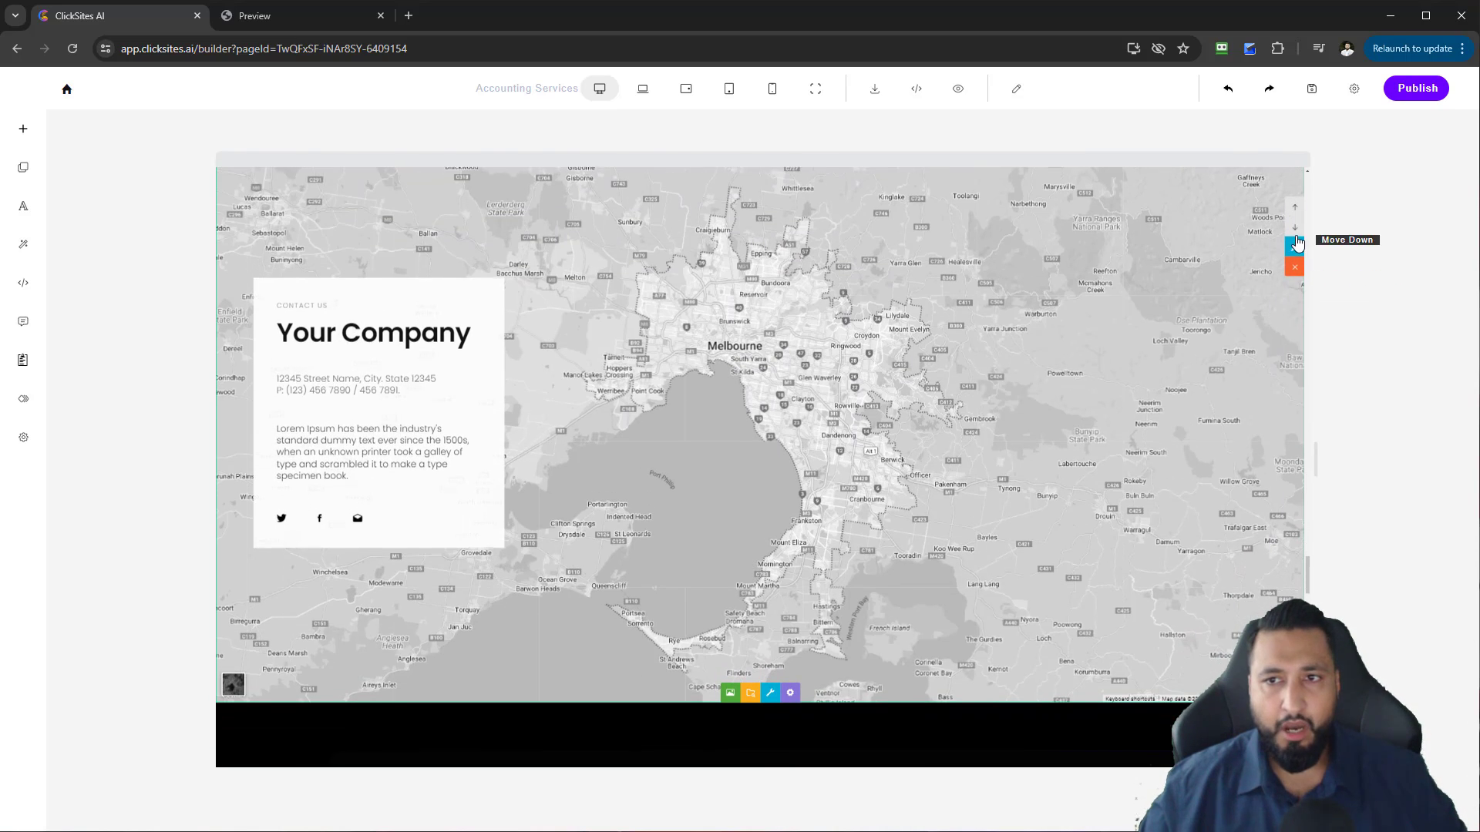
pyautogui.scroll(1, 1297, 232)
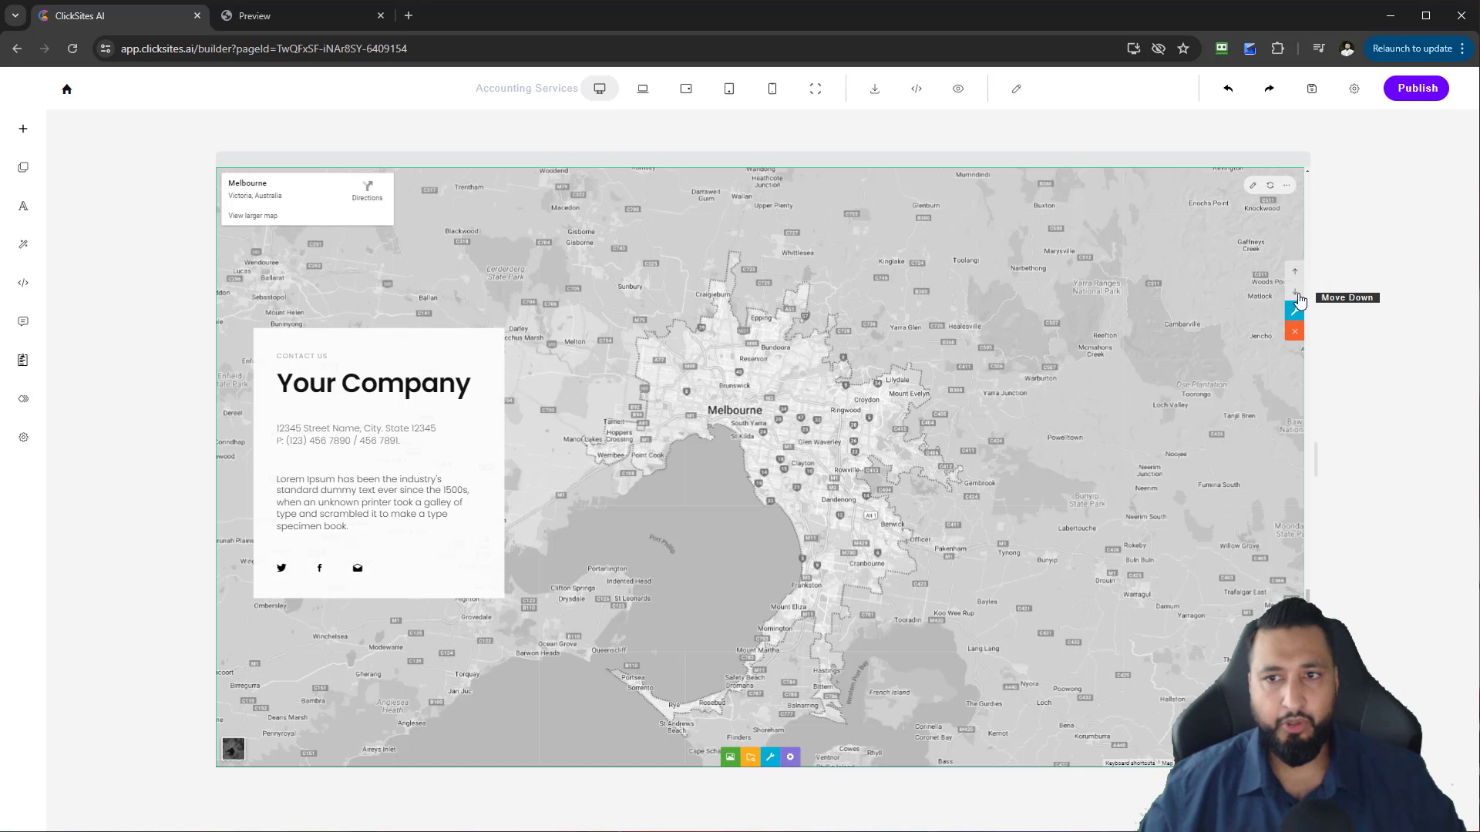
pyautogui.scroll(-3, 1274, 412)
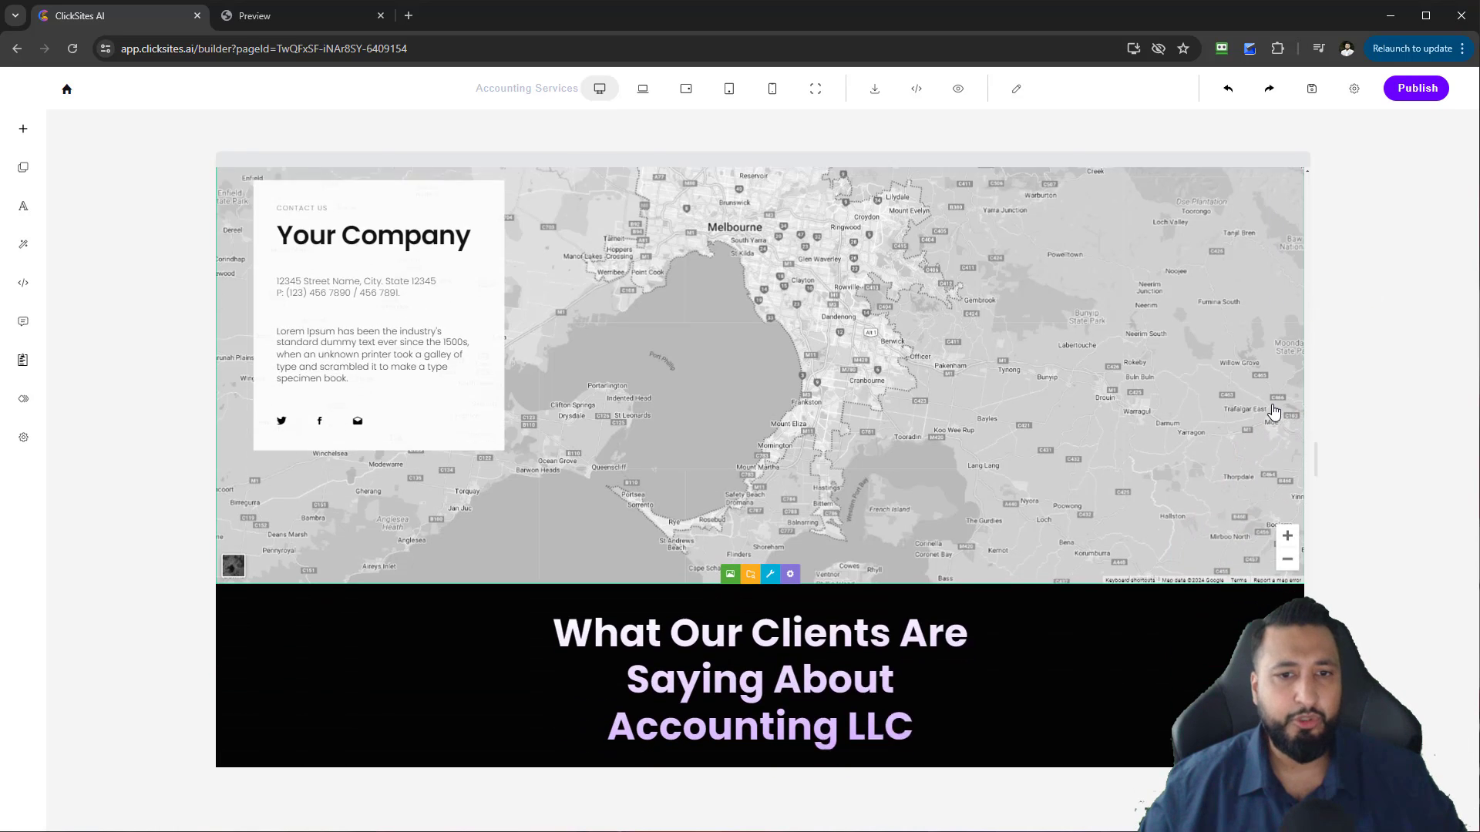
# - Move the map contact section below the client testimonials, toward the end of the page
pyautogui.scroll(3, 1298, 304)
pyautogui.scroll(2, 1295, 320)
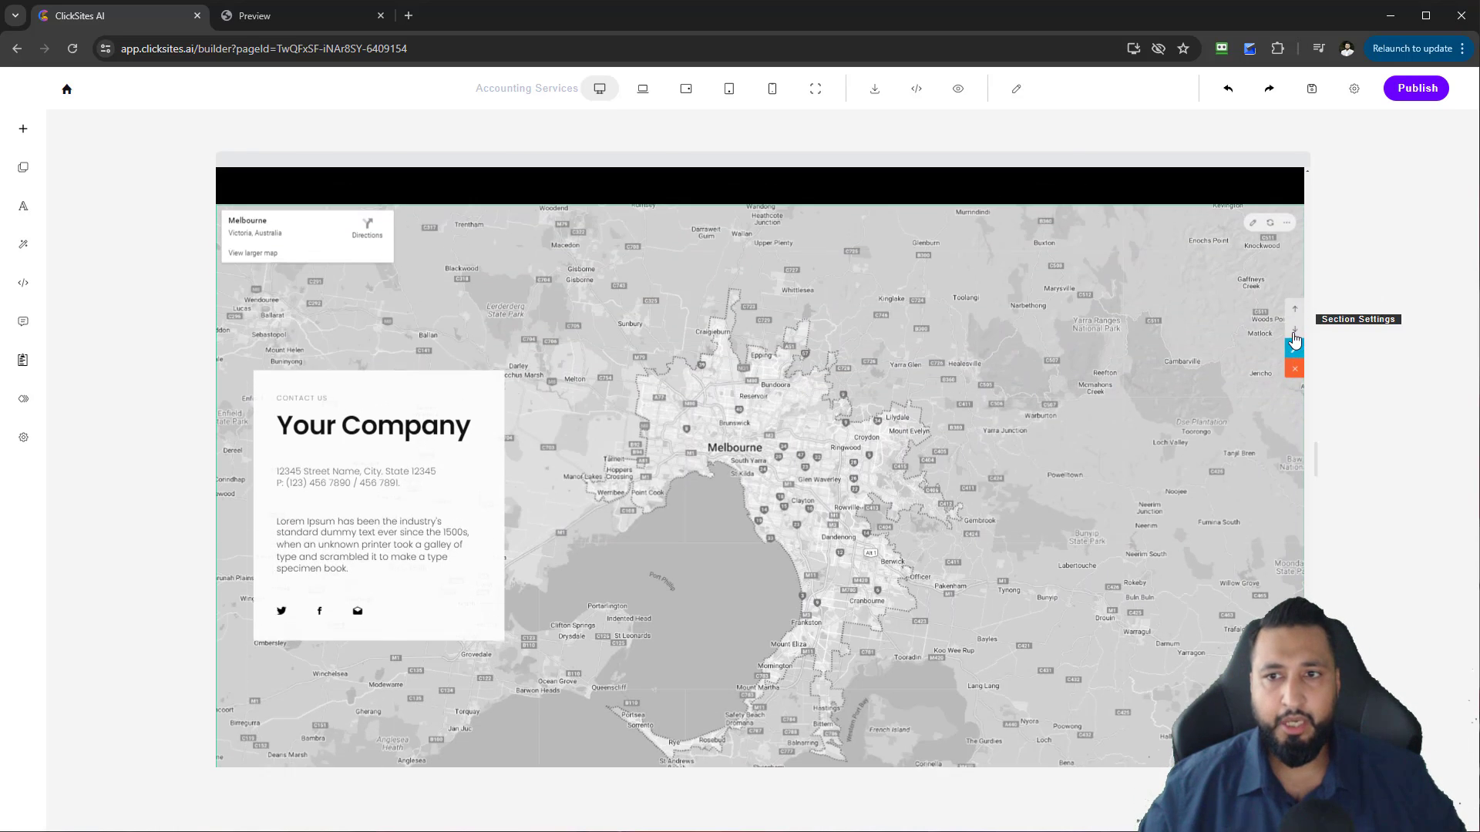
pyautogui.scroll(-6, 1288, 332)
pyautogui.scroll(5, 1049, 455)
pyautogui.scroll(-1, 1048, 454)
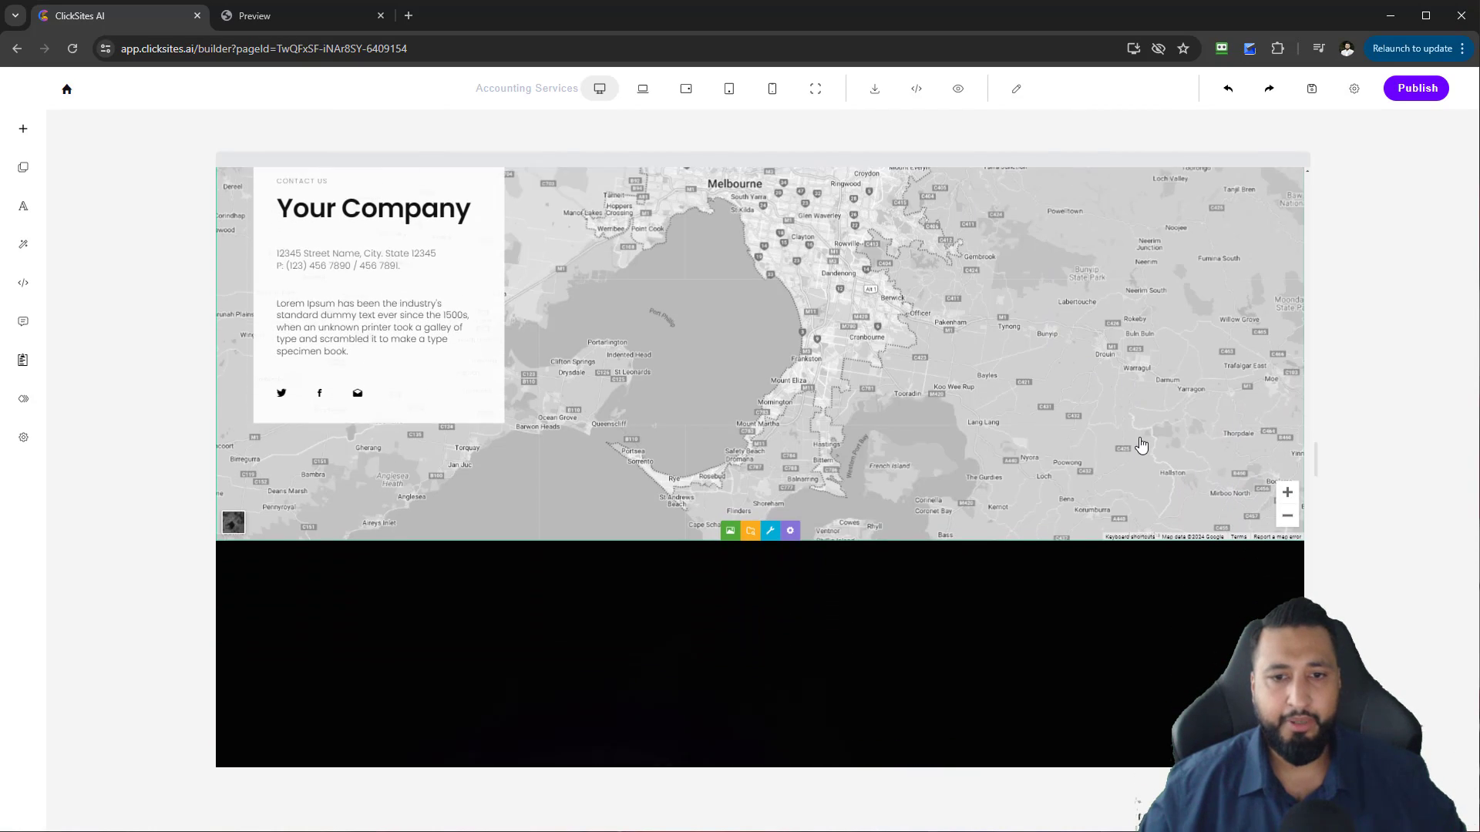
pyautogui.scroll(2, 1140, 439)
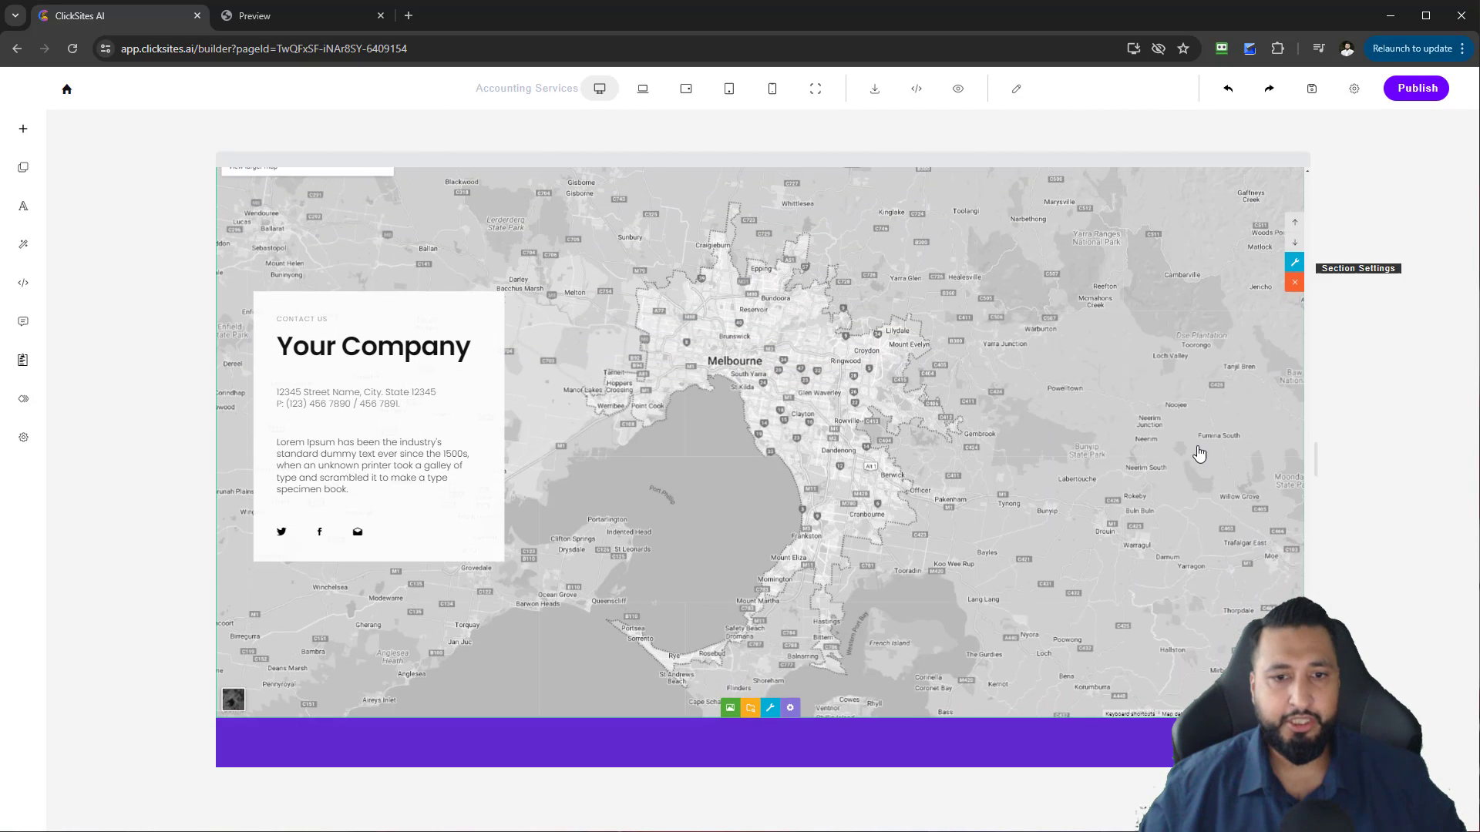
pyautogui.scroll(-1, 1198, 454)
pyautogui.scroll(4, 462, 479)
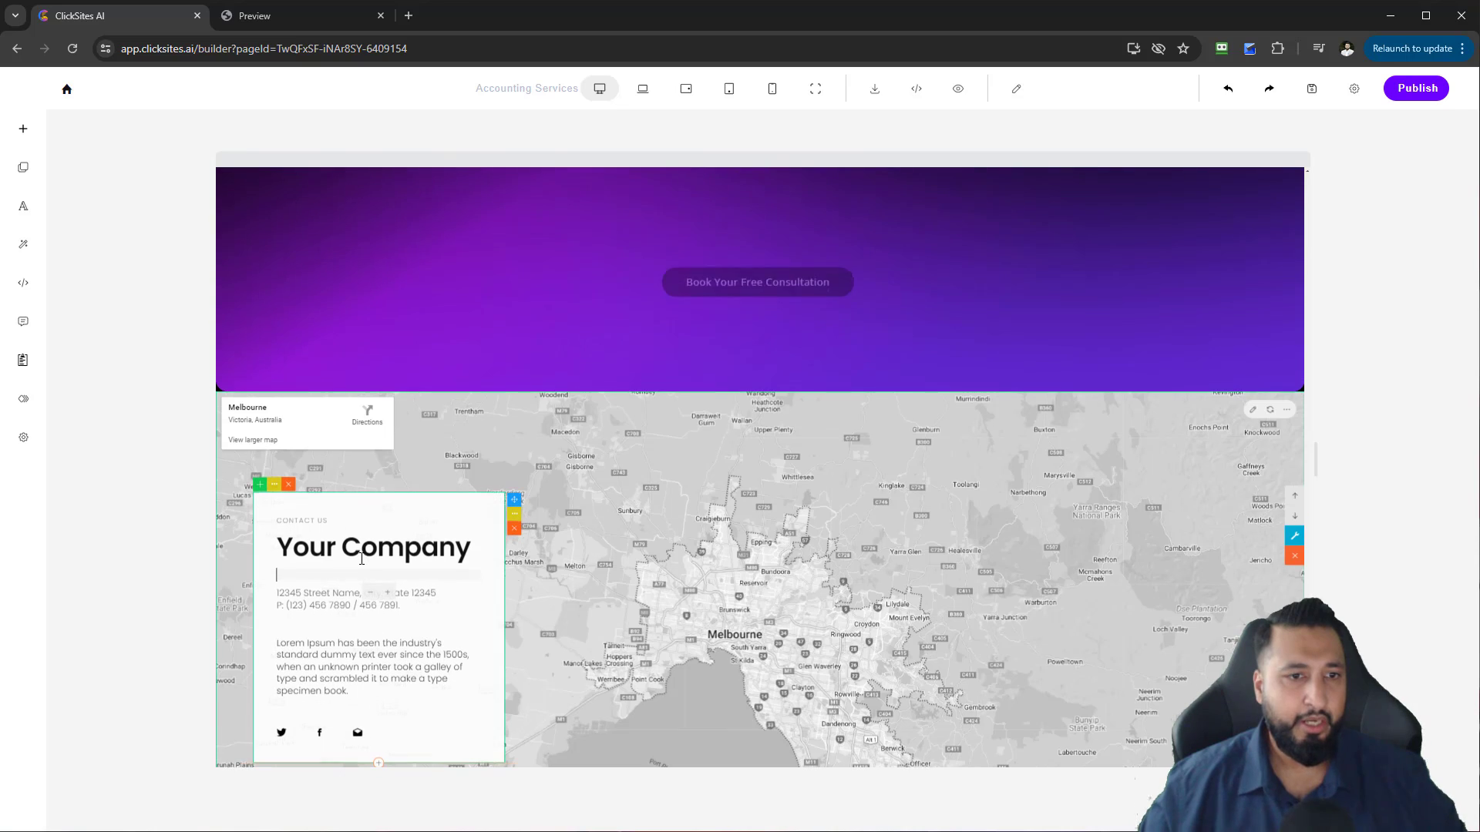
pyautogui.click(361, 558)
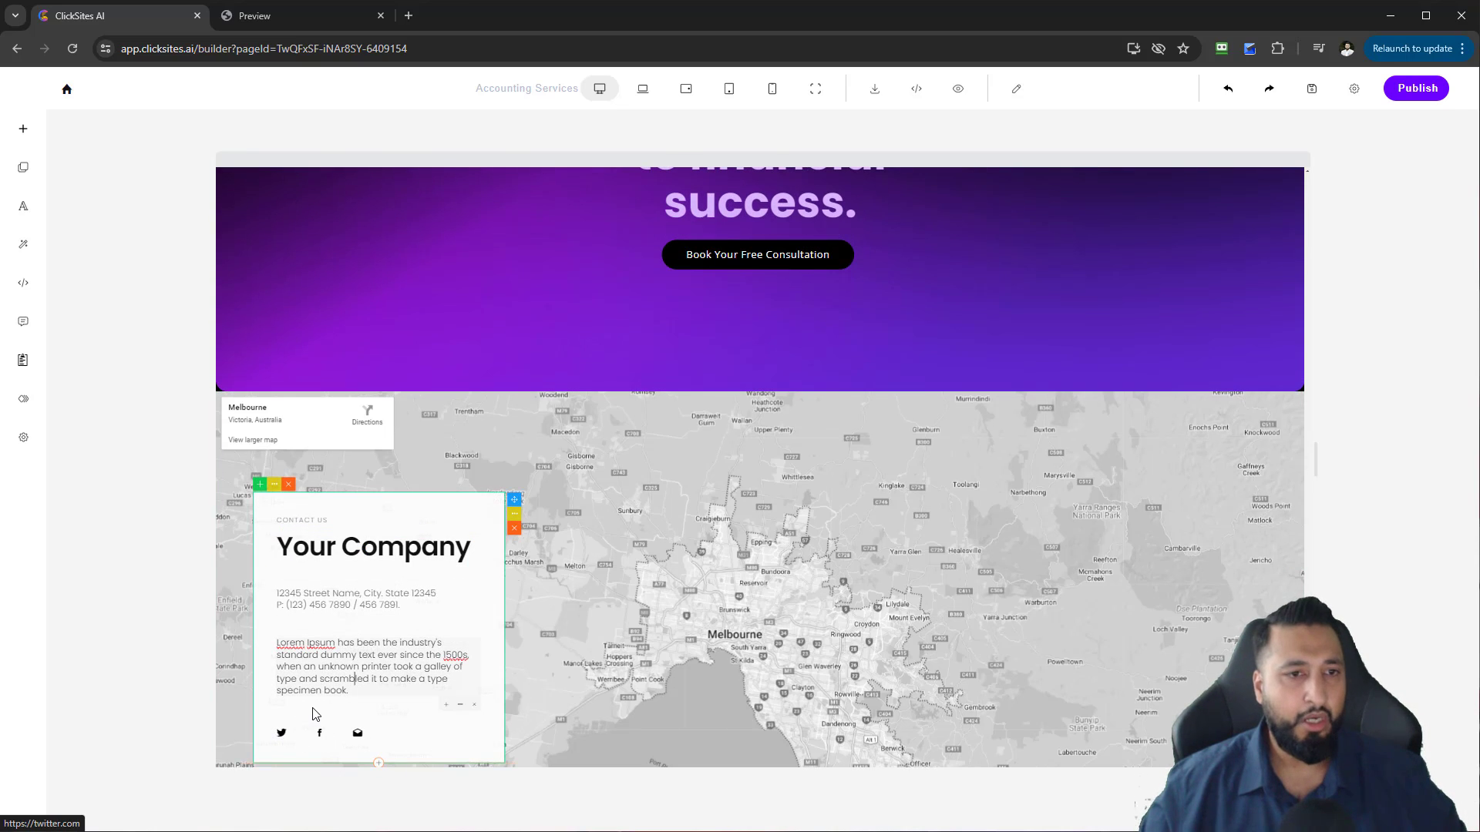
pyautogui.scroll(-4, 417, 616)
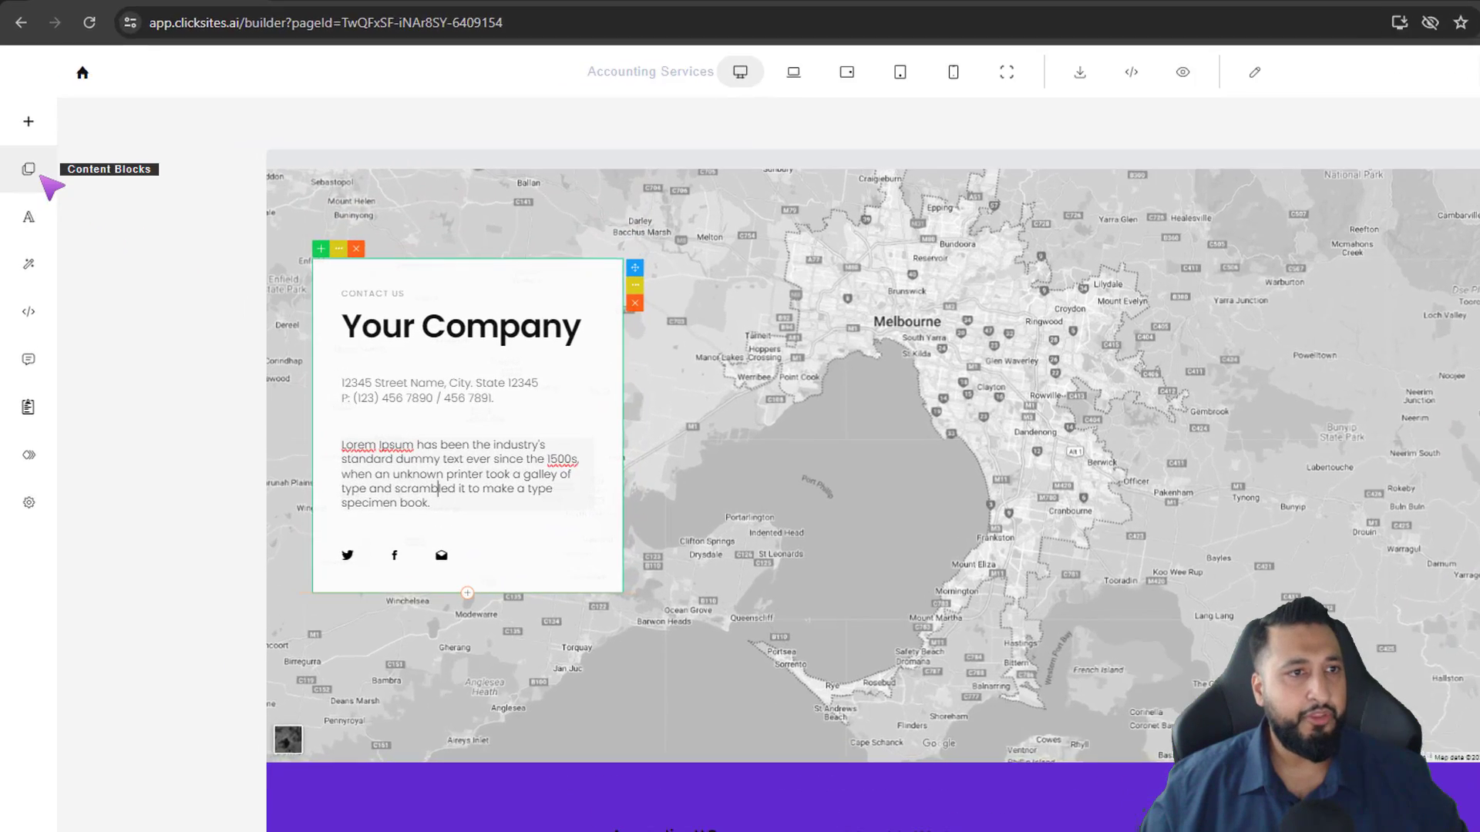
# - Add the "Get In Touch" content block with the small Melbourne map from the Contact category below the full-width map section
pyautogui.click(34, 173)
pyautogui.scroll(-10, 205, 505)
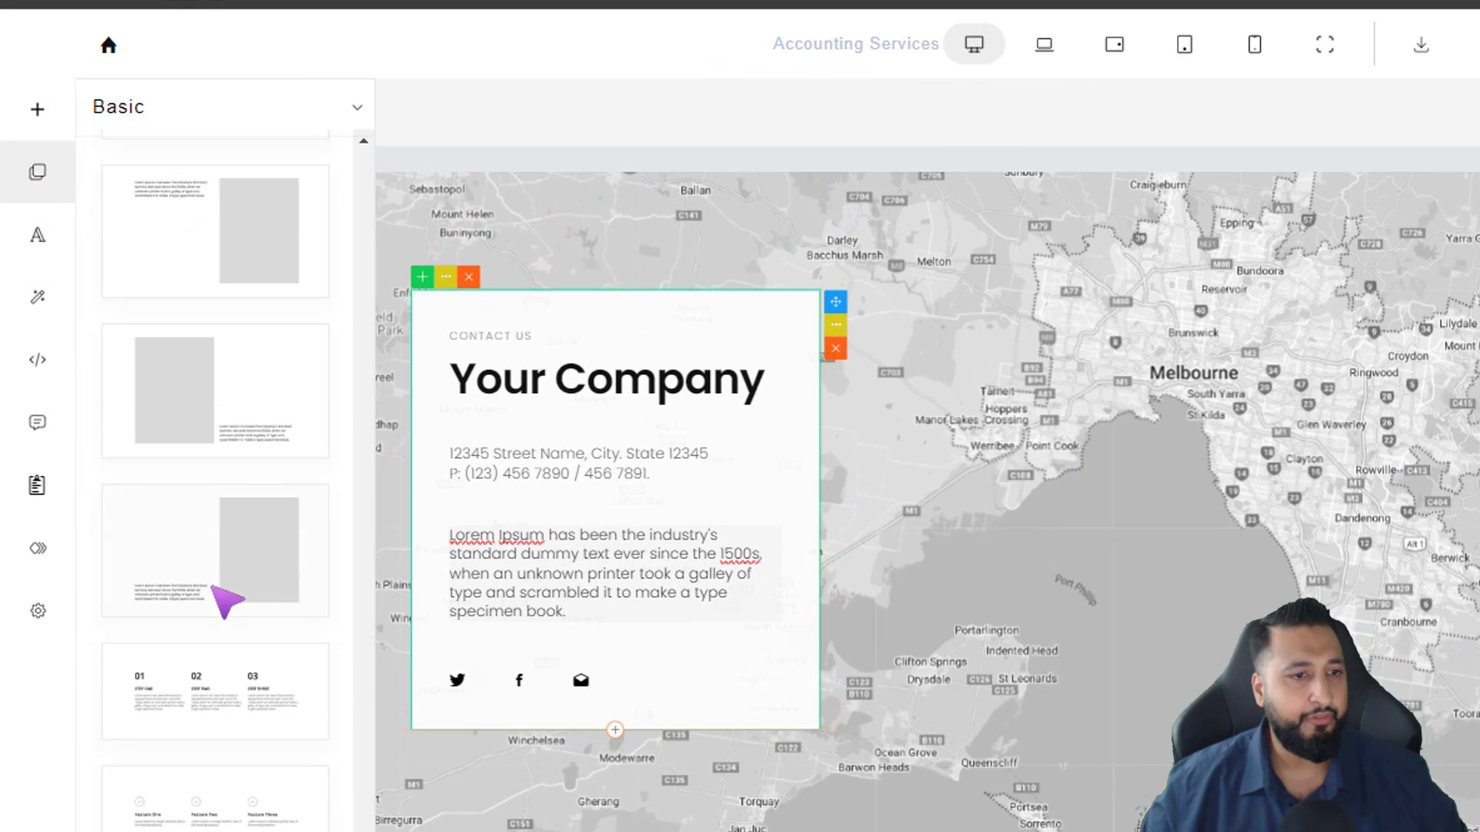
pyautogui.click(241, 99)
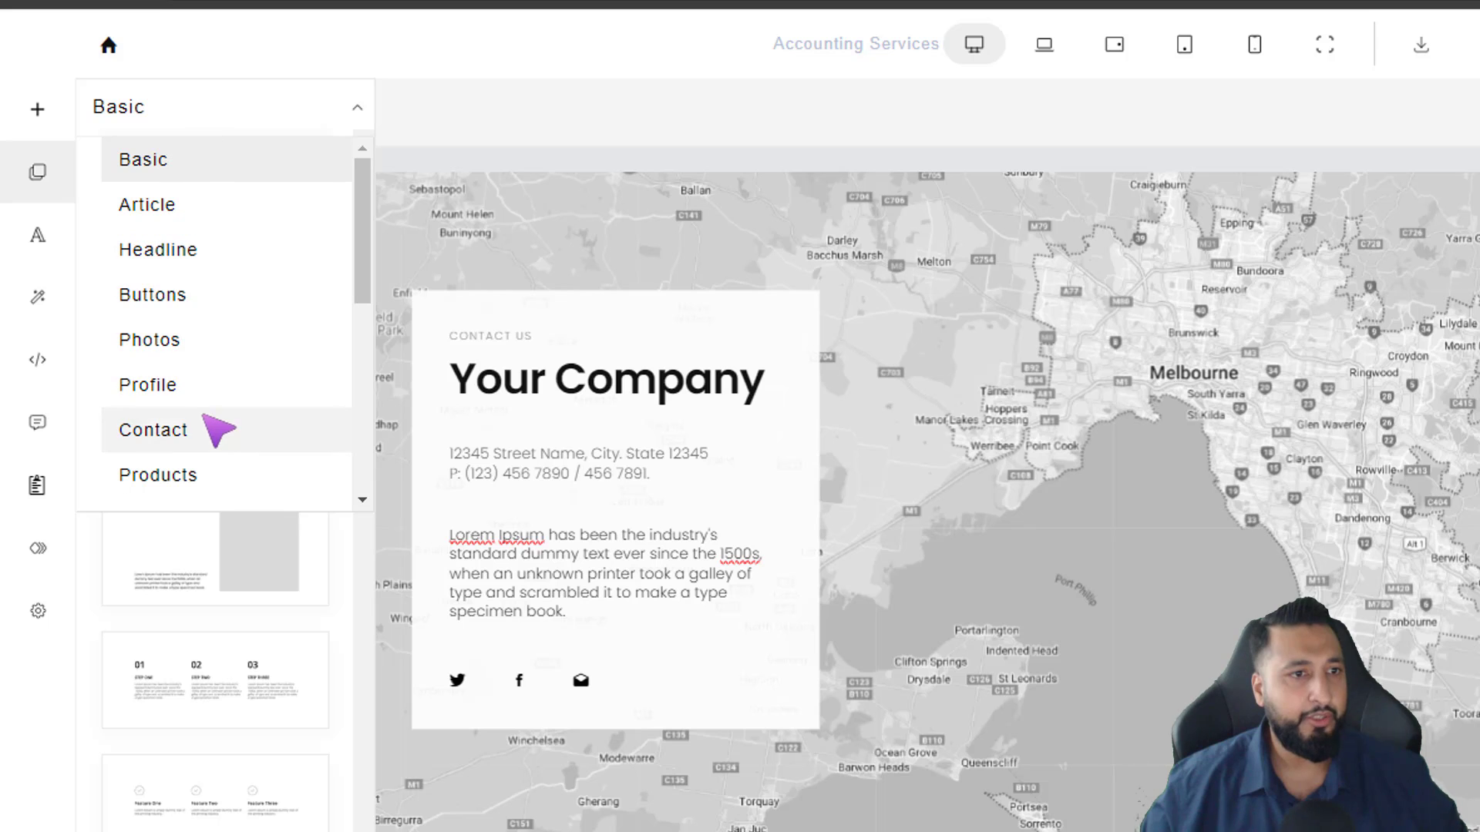
pyautogui.click(193, 437)
pyautogui.scroll(-2, 236, 549)
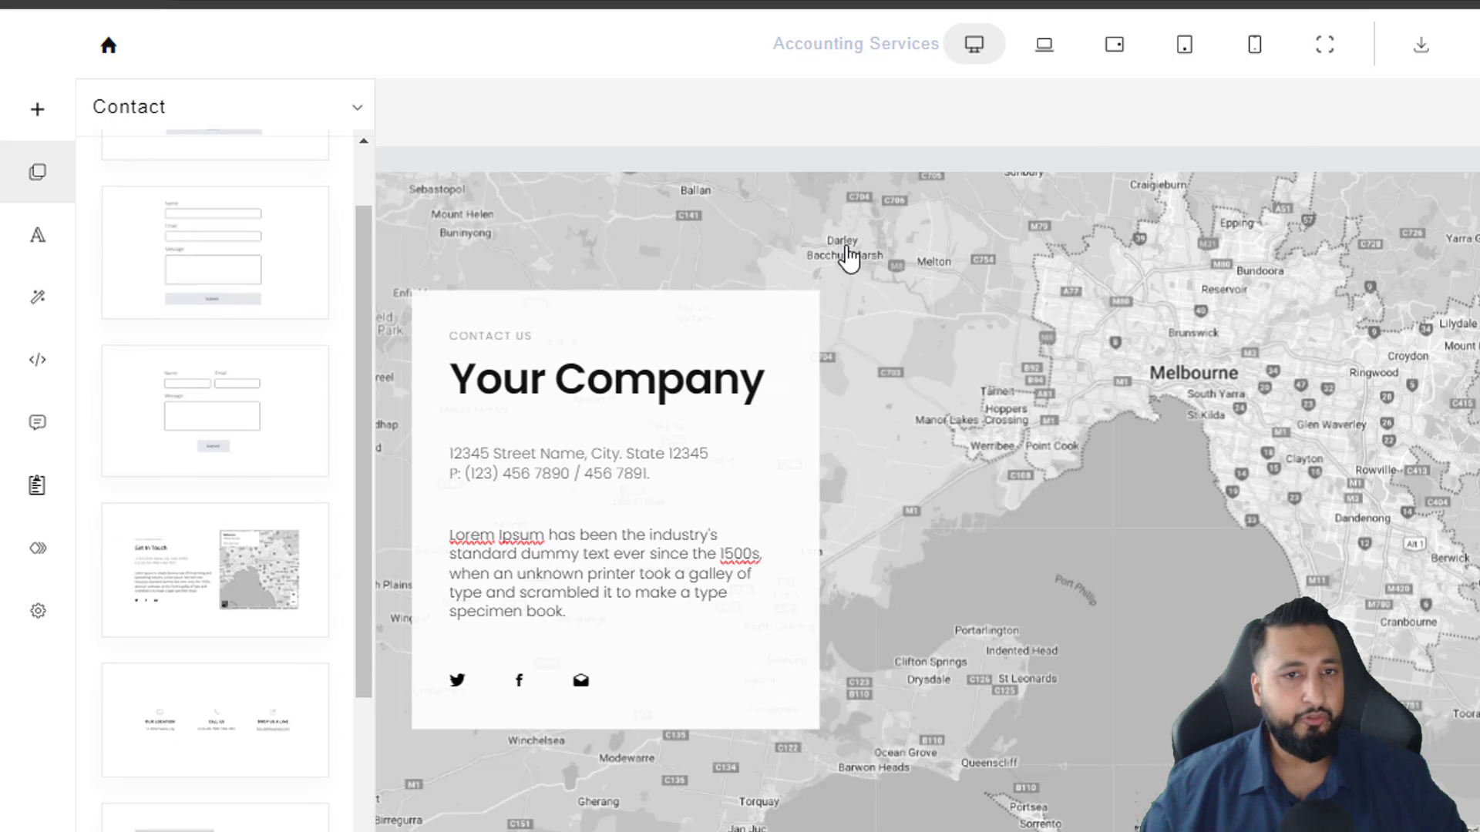
pyautogui.moveTo(168, 547); pyautogui.dragTo(681, 657)
pyautogui.scroll(-1, 799, 475)
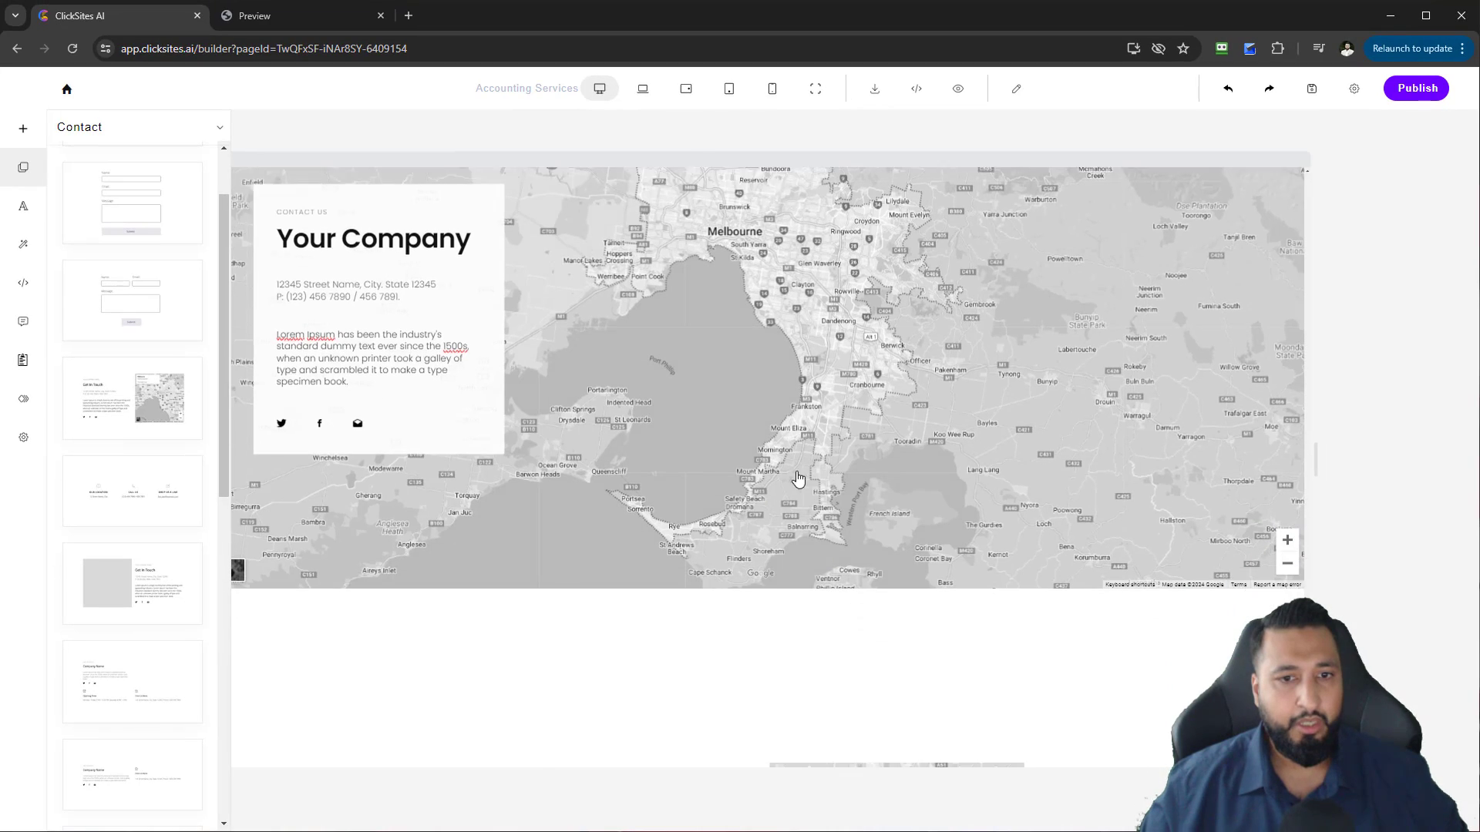
pyautogui.scroll(-5, 799, 480)
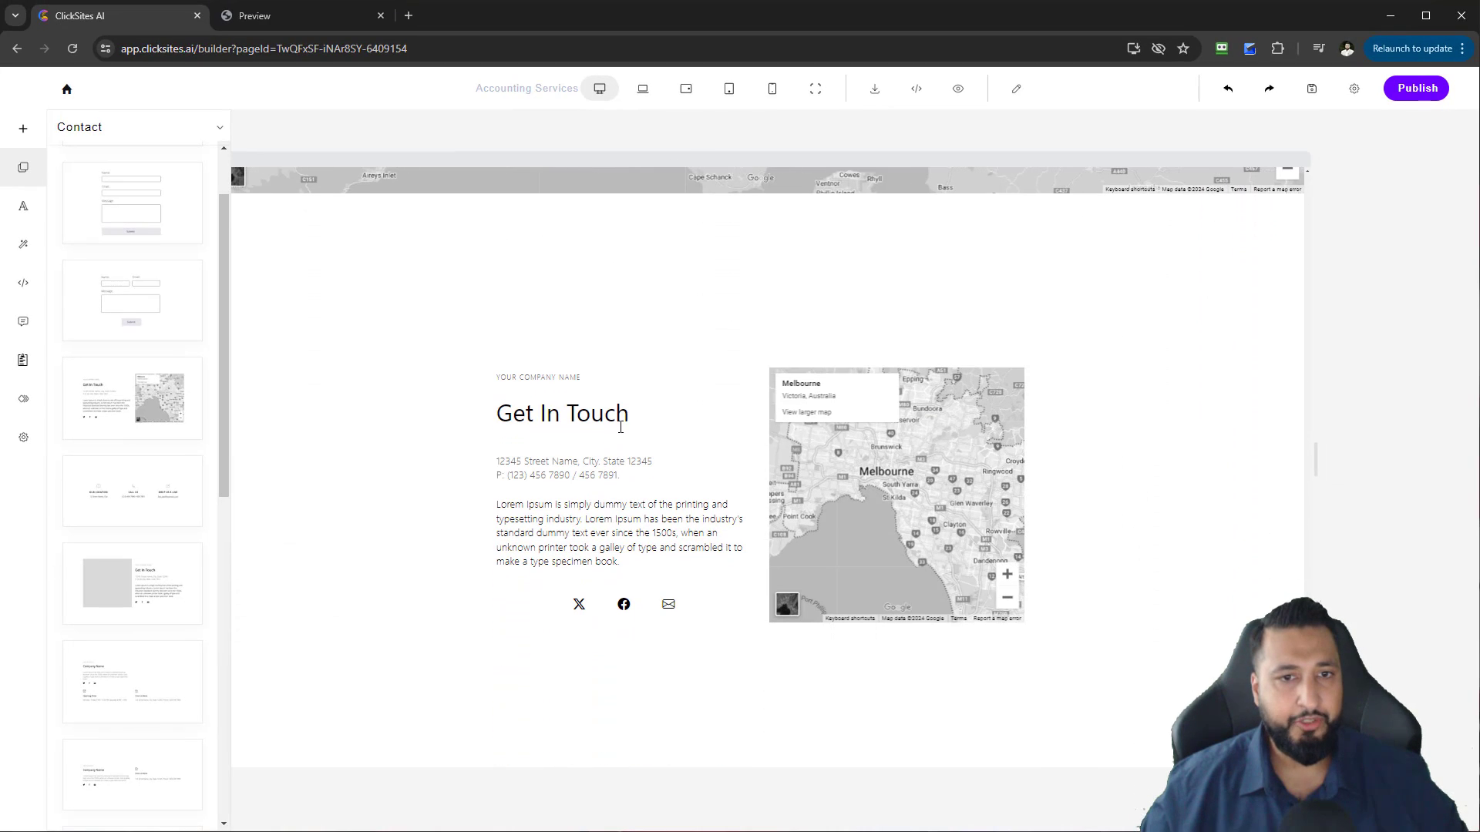
pyautogui.click(621, 427)
pyautogui.scroll(2, 887, 455)
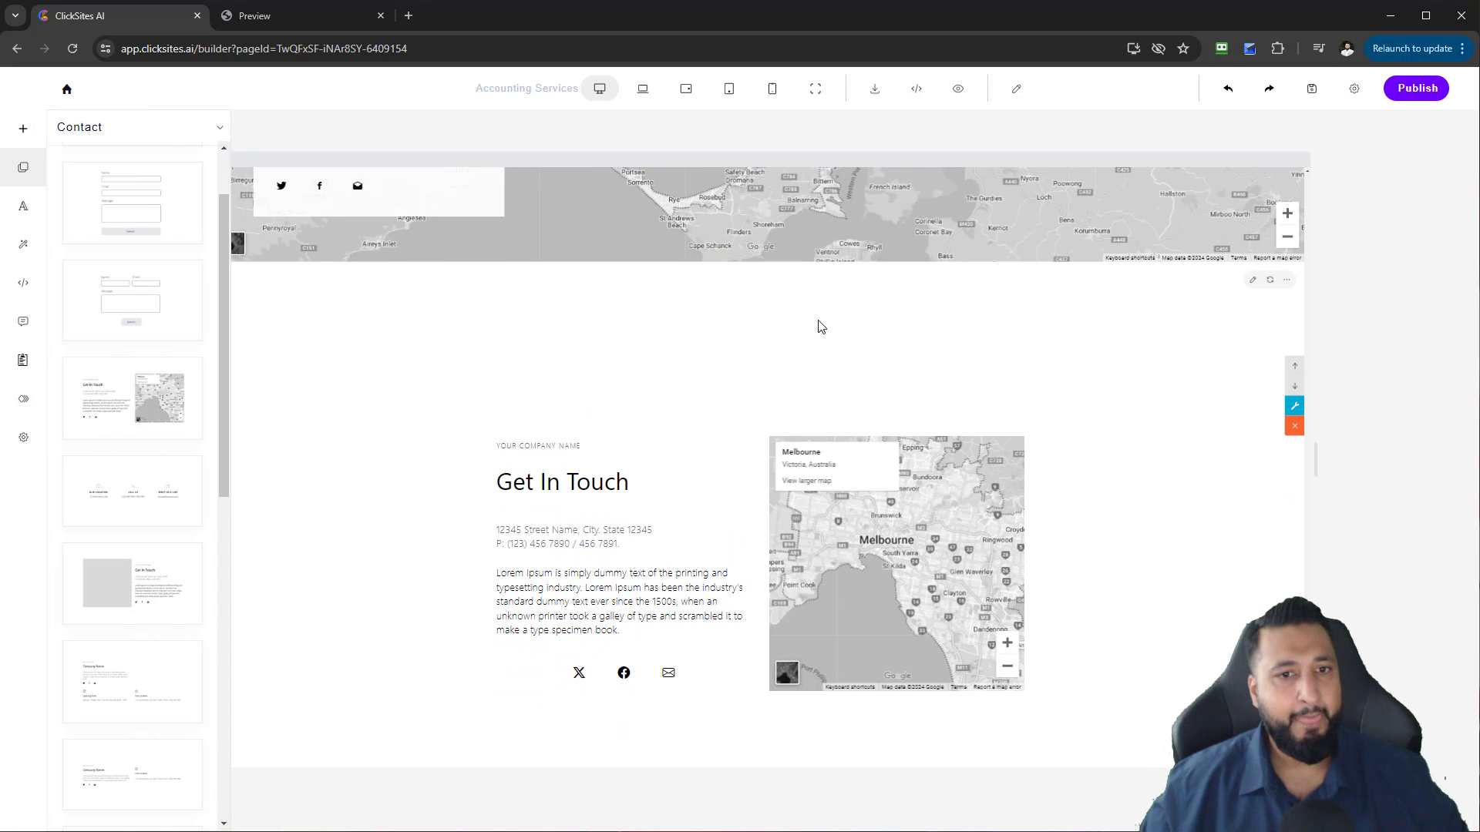
# - Browse the remaining Contact content blocks and look through the list of available block categories
pyautogui.moveTo(79, 181)
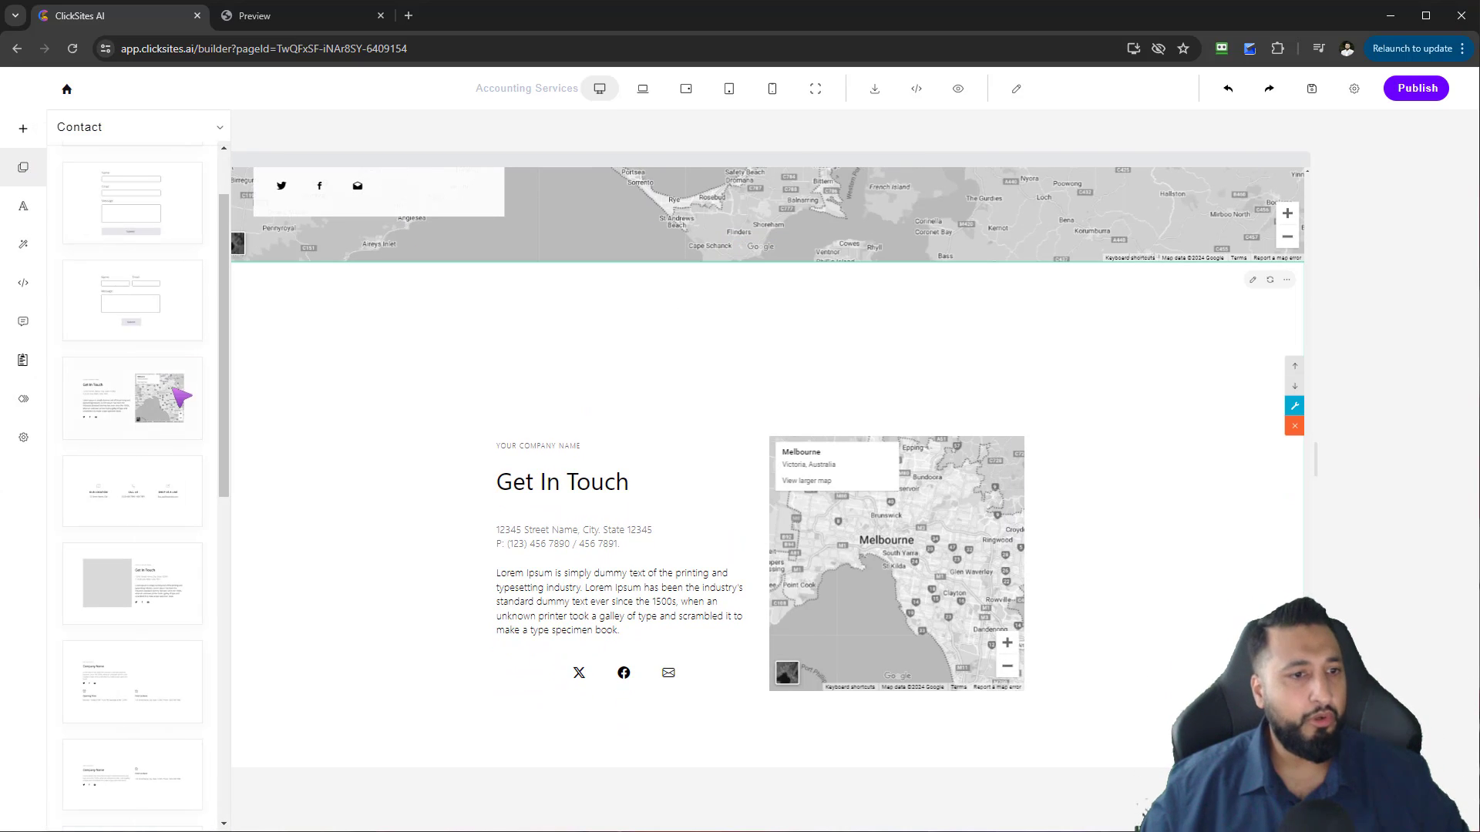
pyautogui.scroll(-3, 146, 485)
pyautogui.scroll(-5, 158, 484)
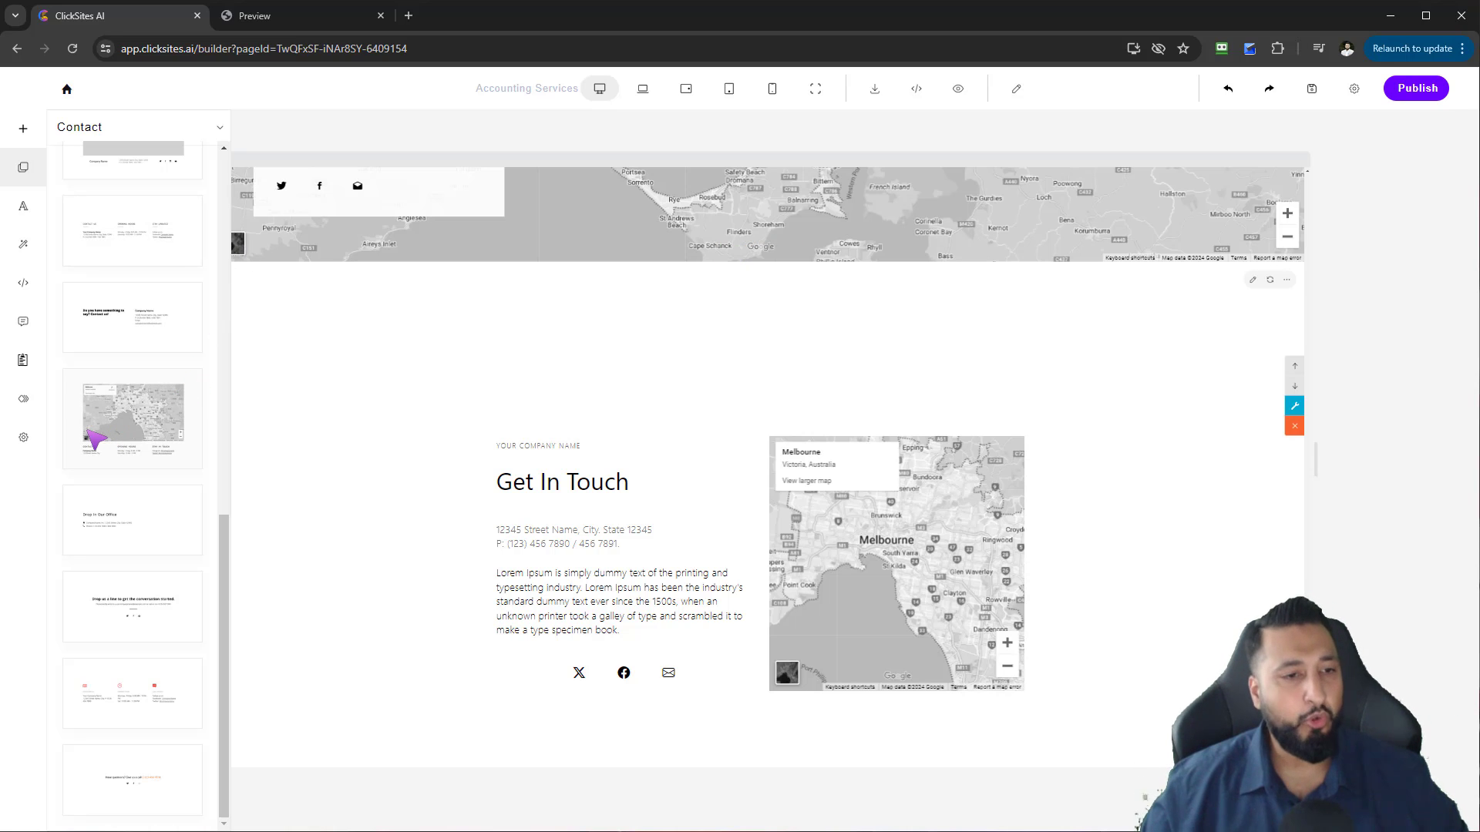
pyautogui.scroll(15, 160, 518)
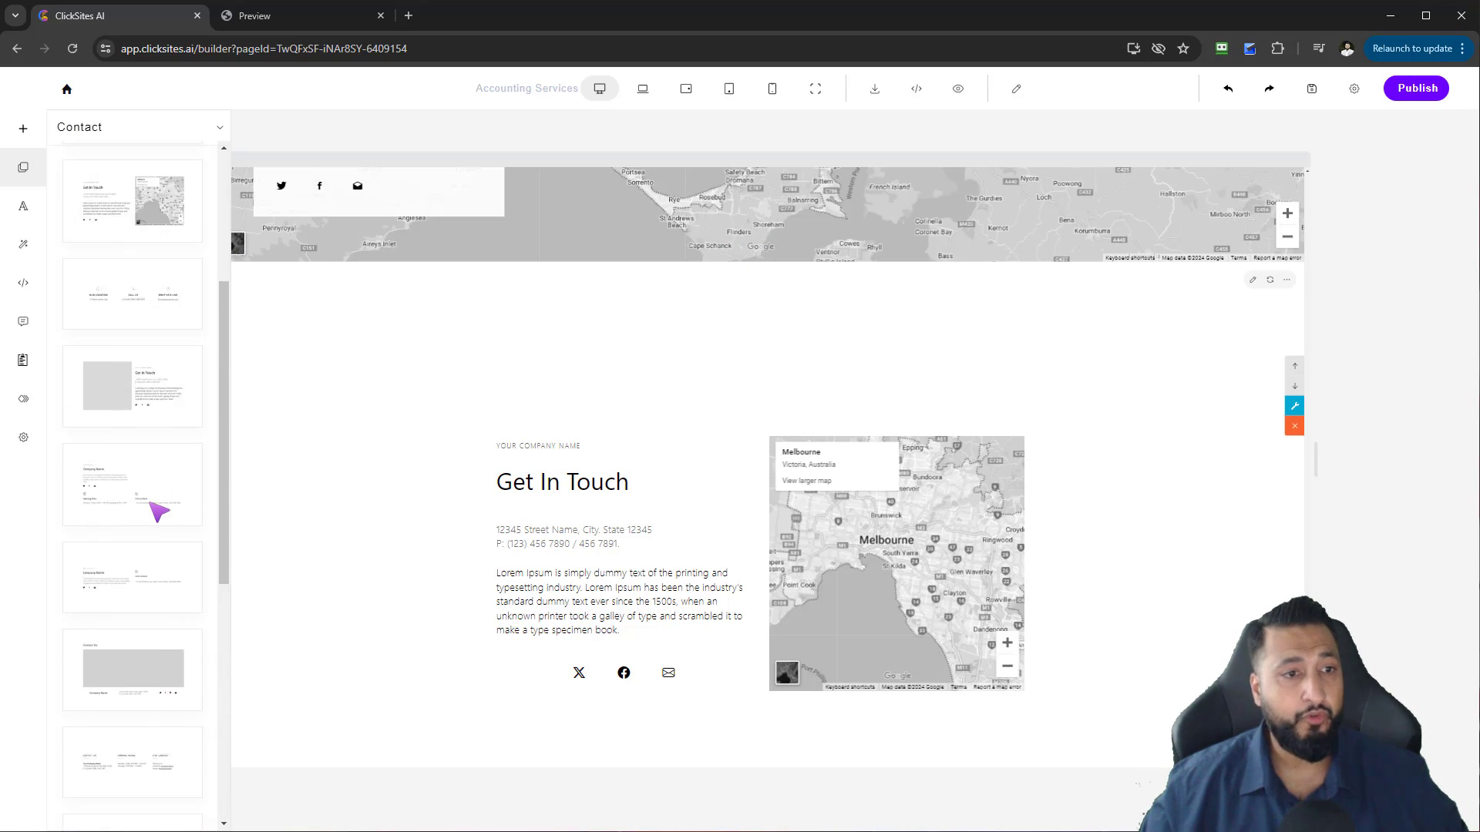
pyautogui.click(157, 139)
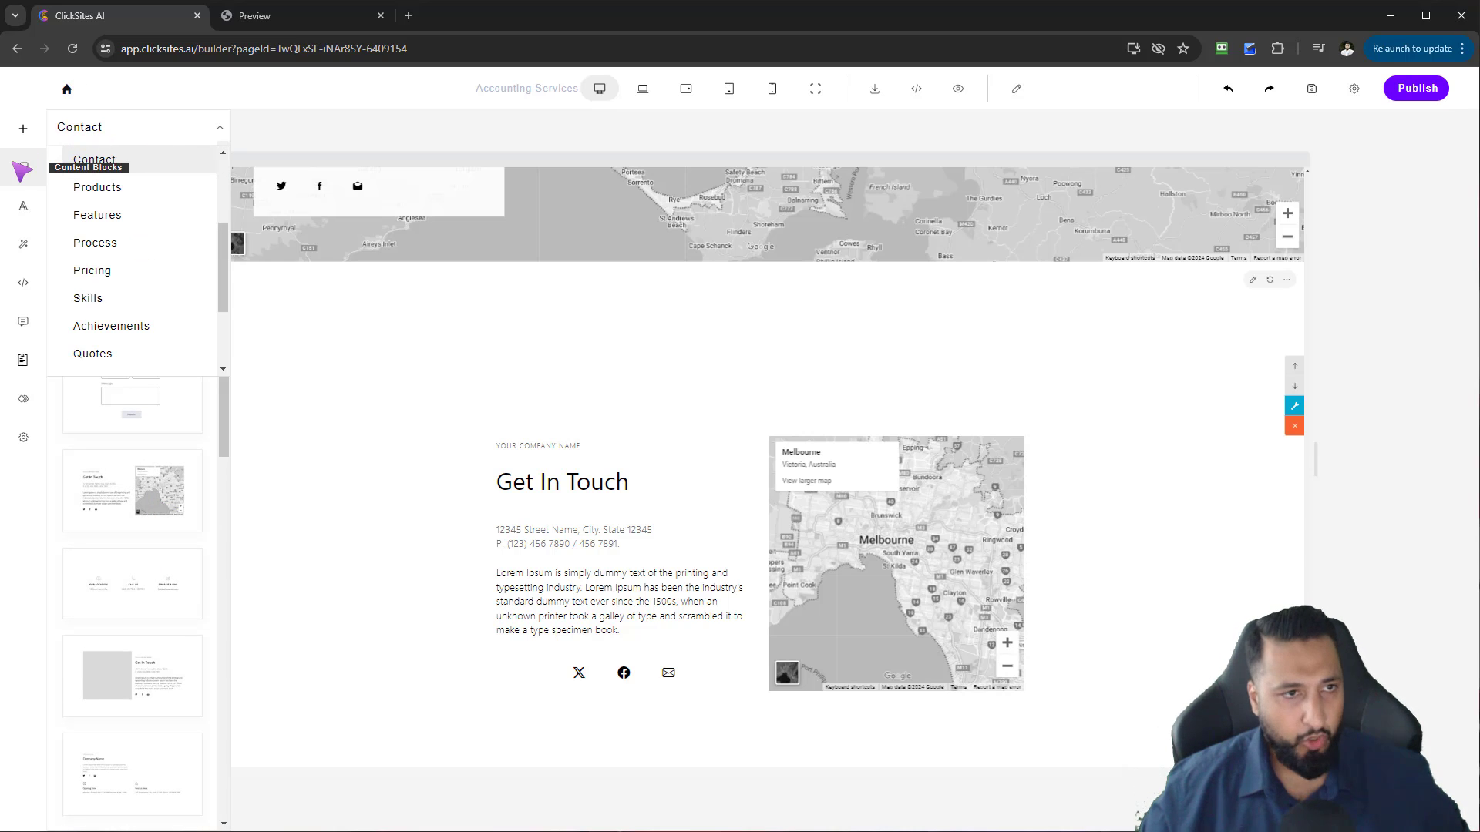
pyautogui.scroll(3, 196, 220)
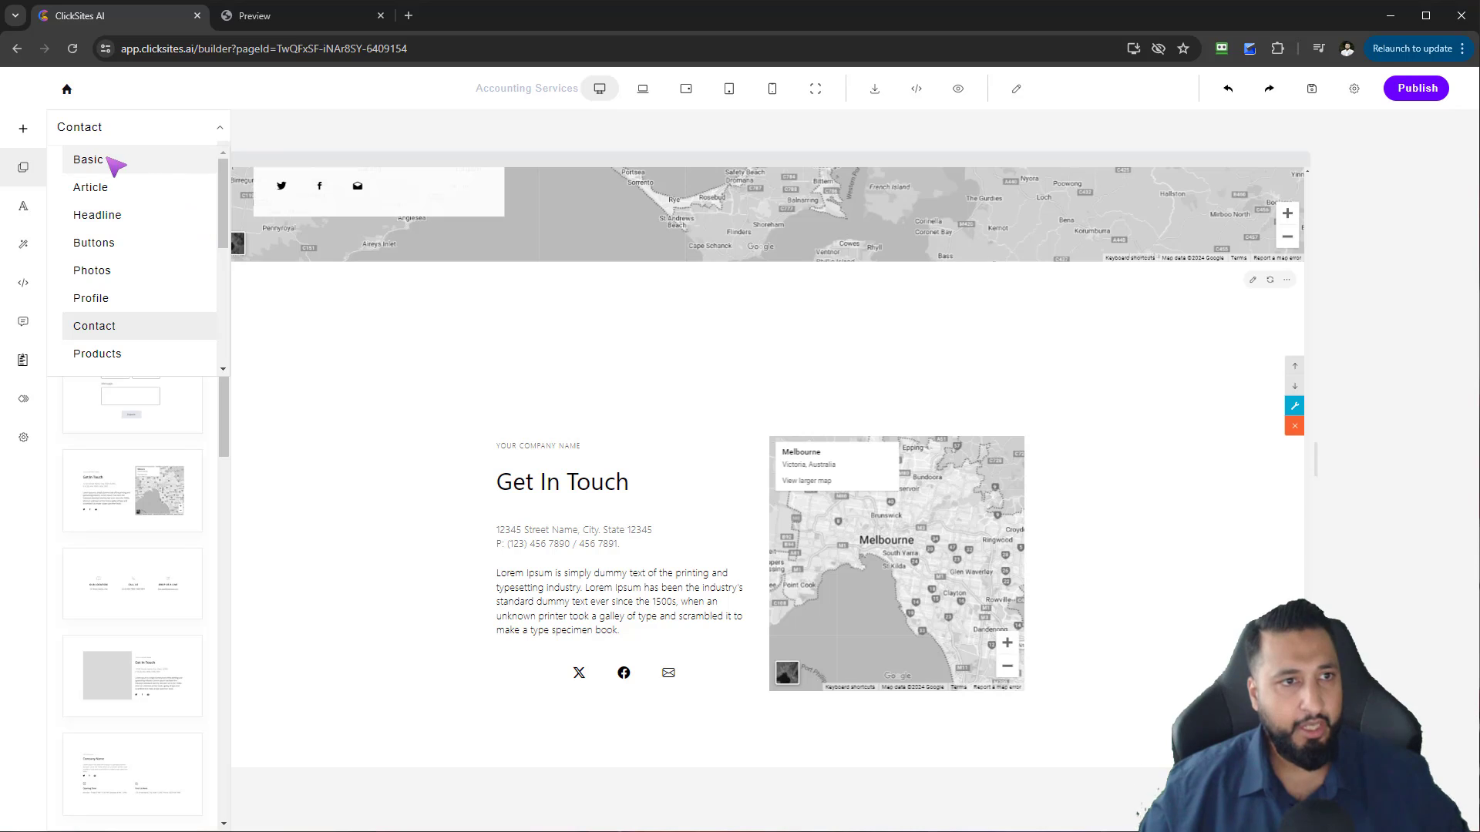
pyautogui.click(120, 135)
pyautogui.click(99, 140)
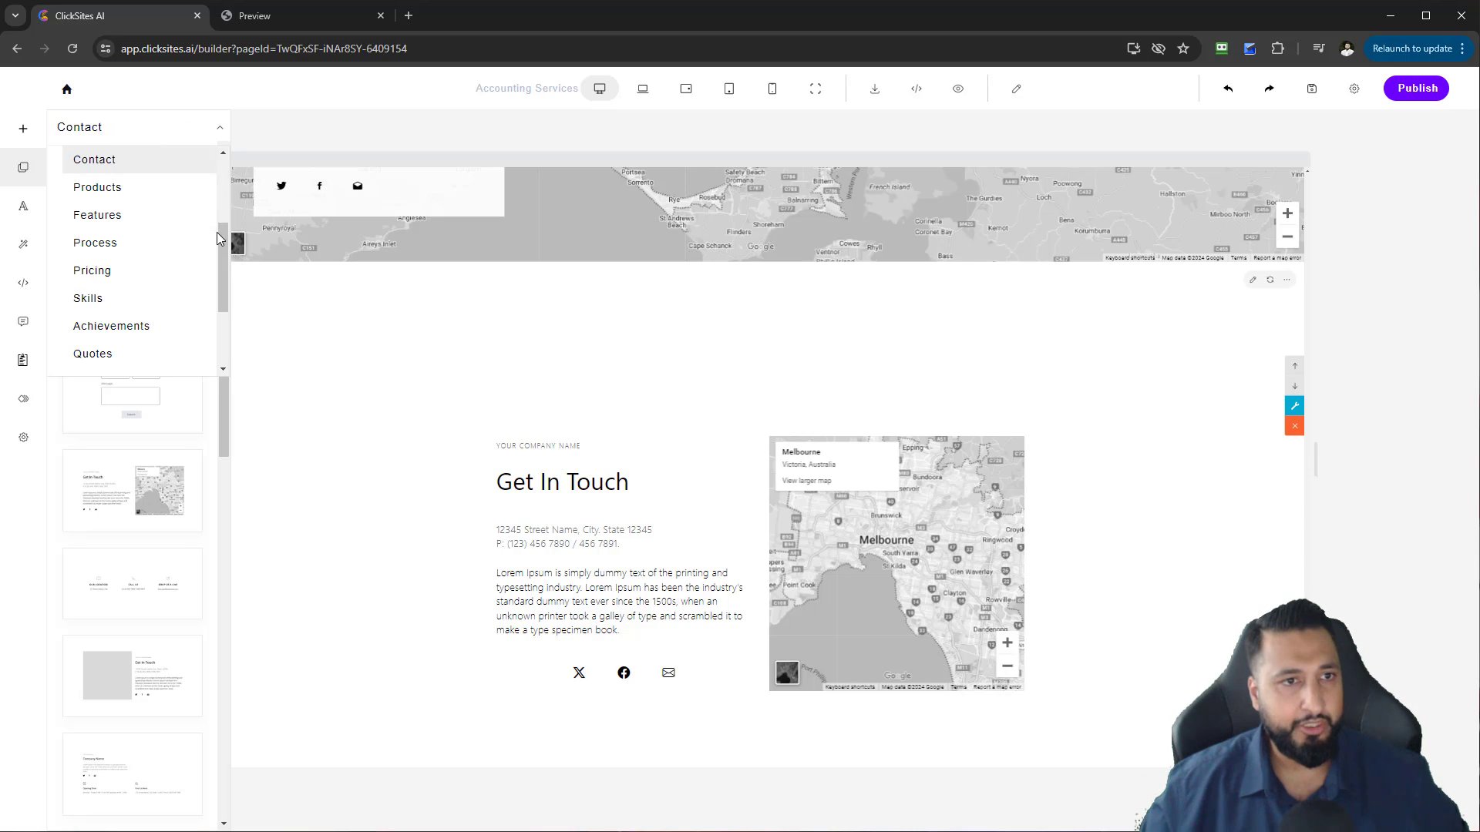
pyautogui.moveTo(217, 233)
pyautogui.mouseDown()
pyautogui.moveTo(228, 179)
pyautogui.moveTo(224, 239)
pyautogui.mouseUp()
pyautogui.scroll(-5, 134, 315)
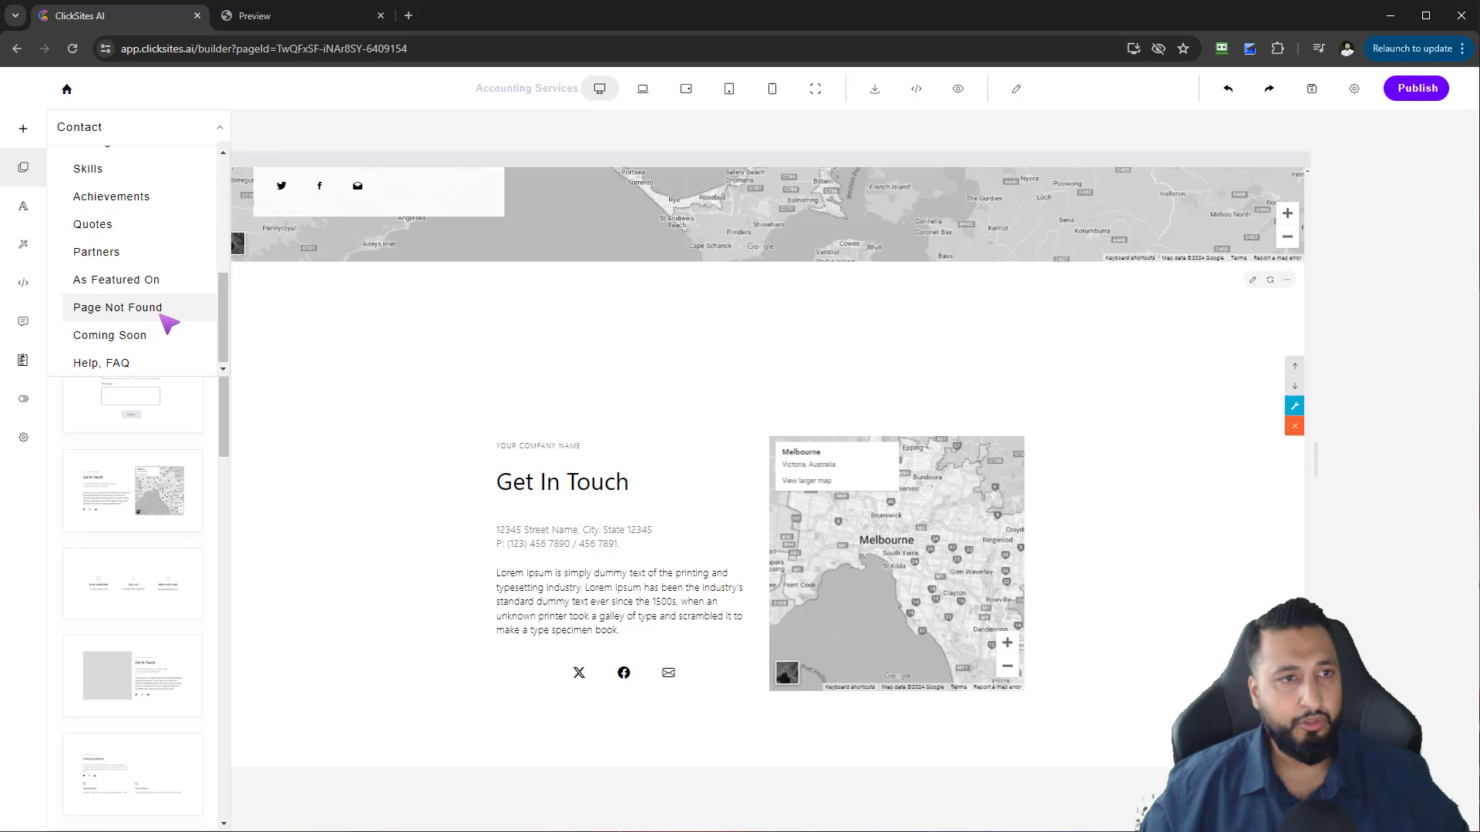
pyautogui.scroll(10, 165, 312)
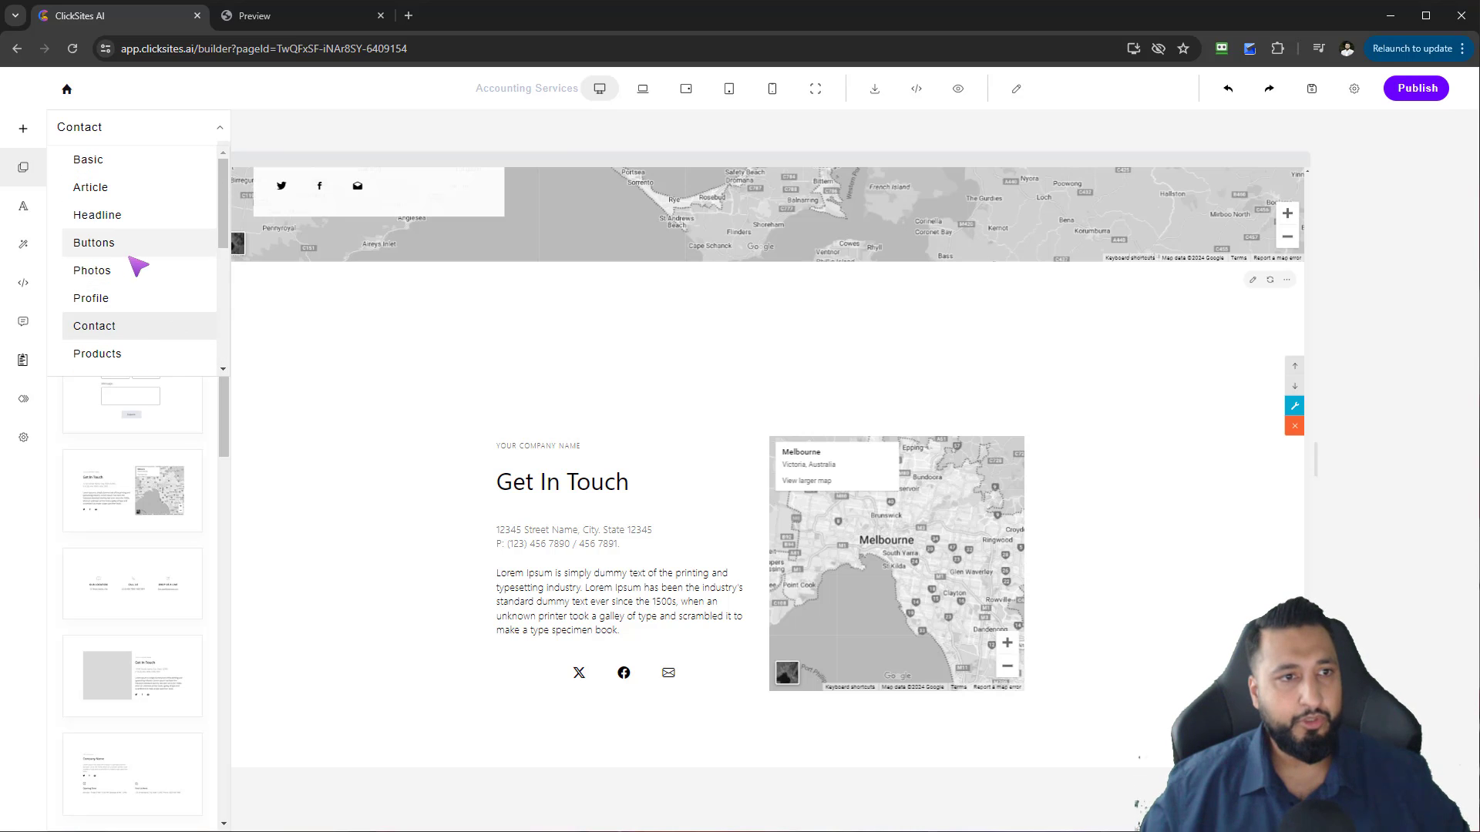
# - Add the three-column "Meet The Team" content block from the Profile category directly below the full-width map section
pyautogui.click(158, 299)
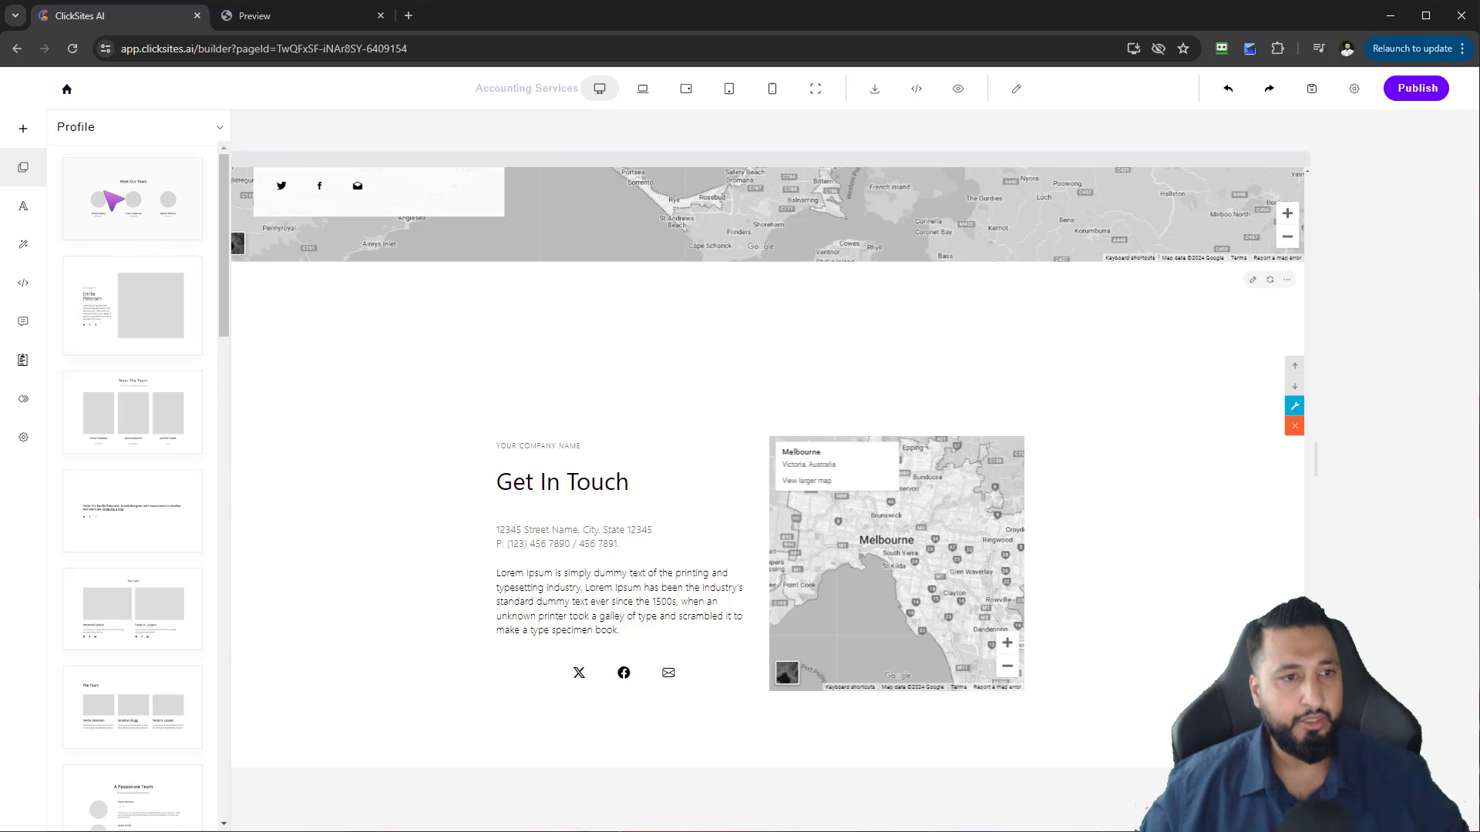
pyautogui.moveTo(114, 422); pyautogui.dragTo(803, 370)
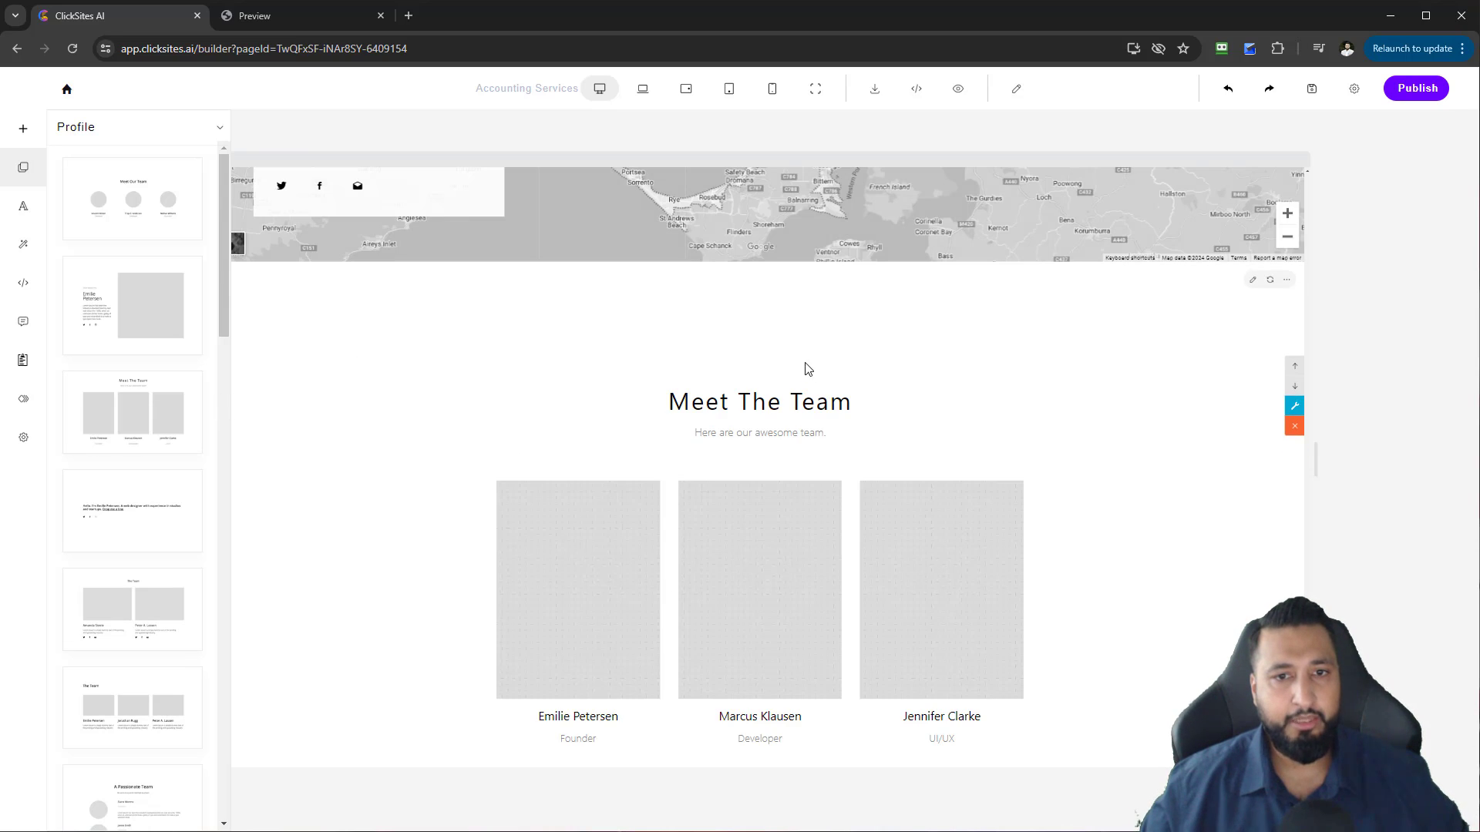
pyautogui.scroll(-1, 614, 538)
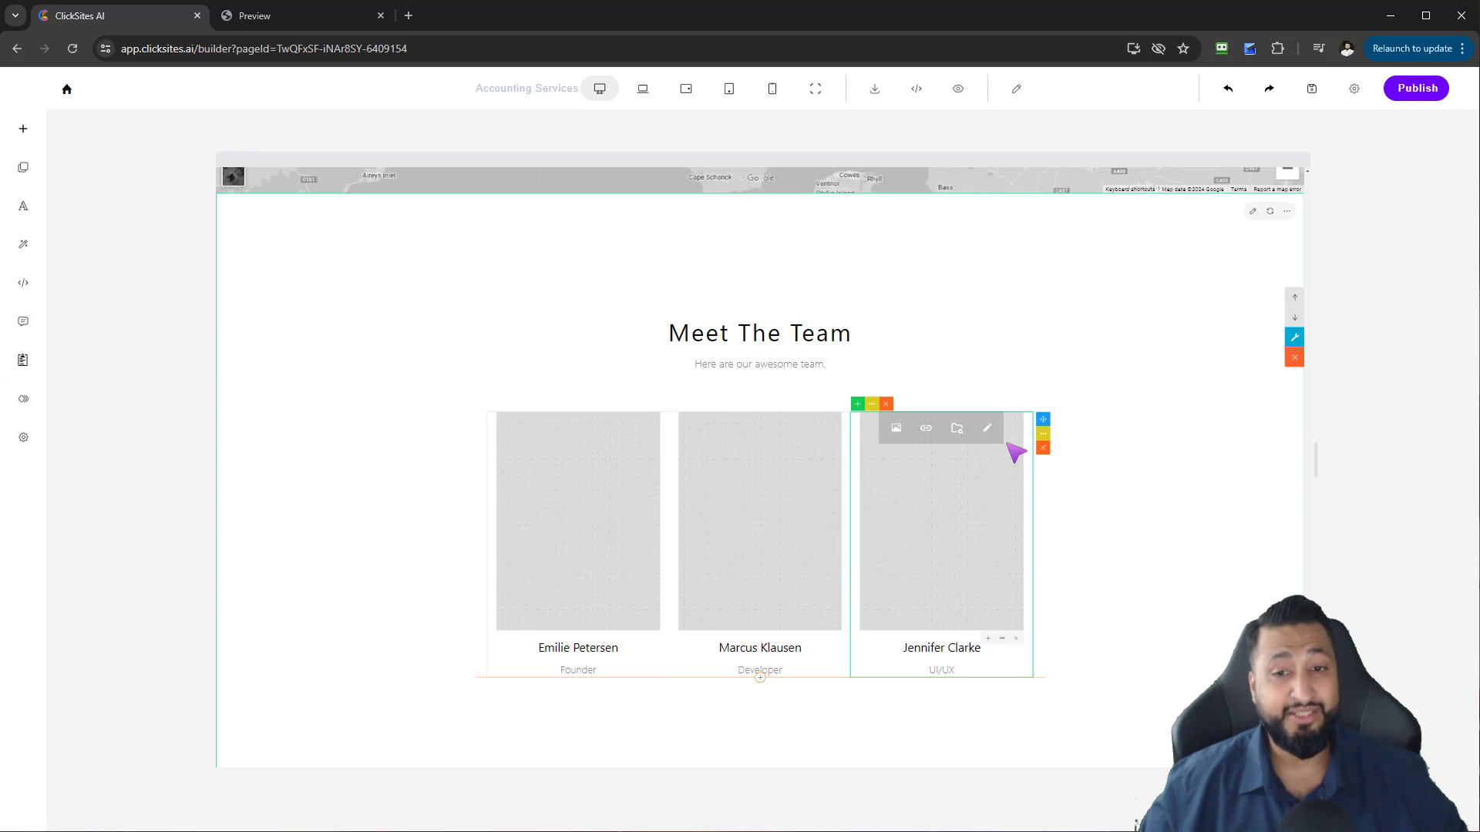
pyautogui.scroll(3, 1172, 535)
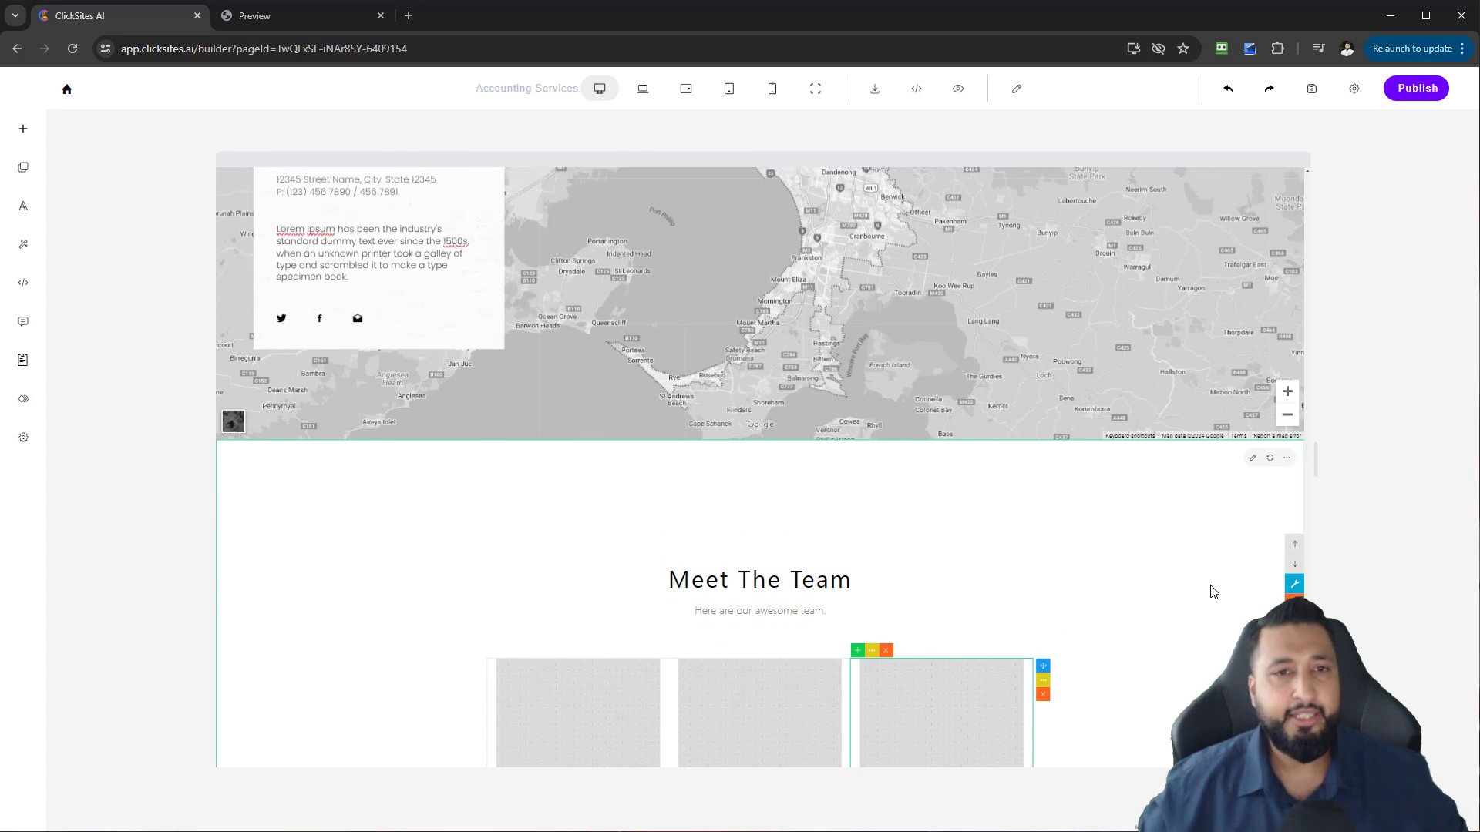
pyautogui.scroll(-3, 1211, 590)
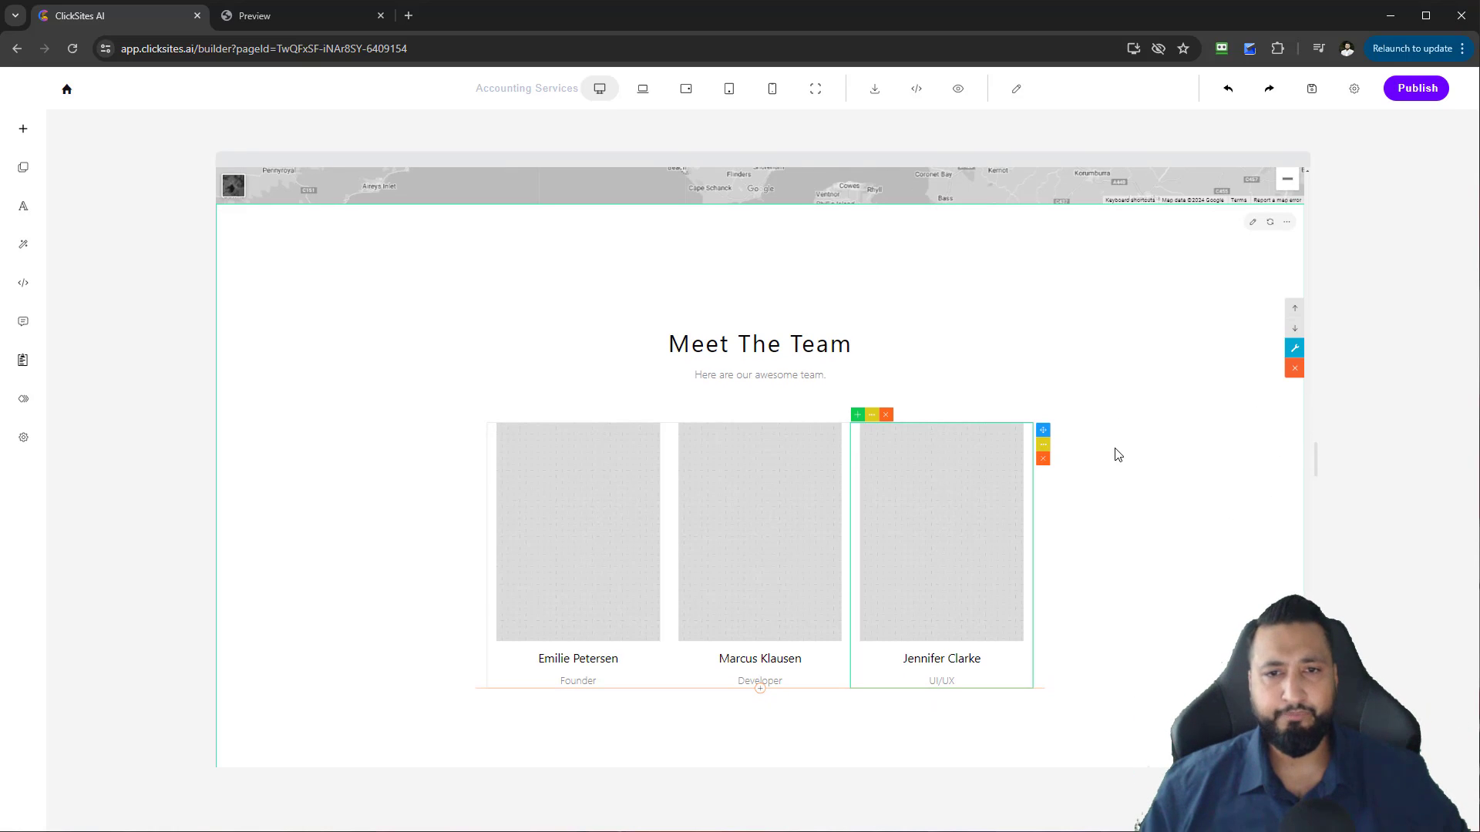
# - Remove the "Meet The Team" and "Get In Touch" sections from below the full-width map section
pyautogui.click(938, 354)
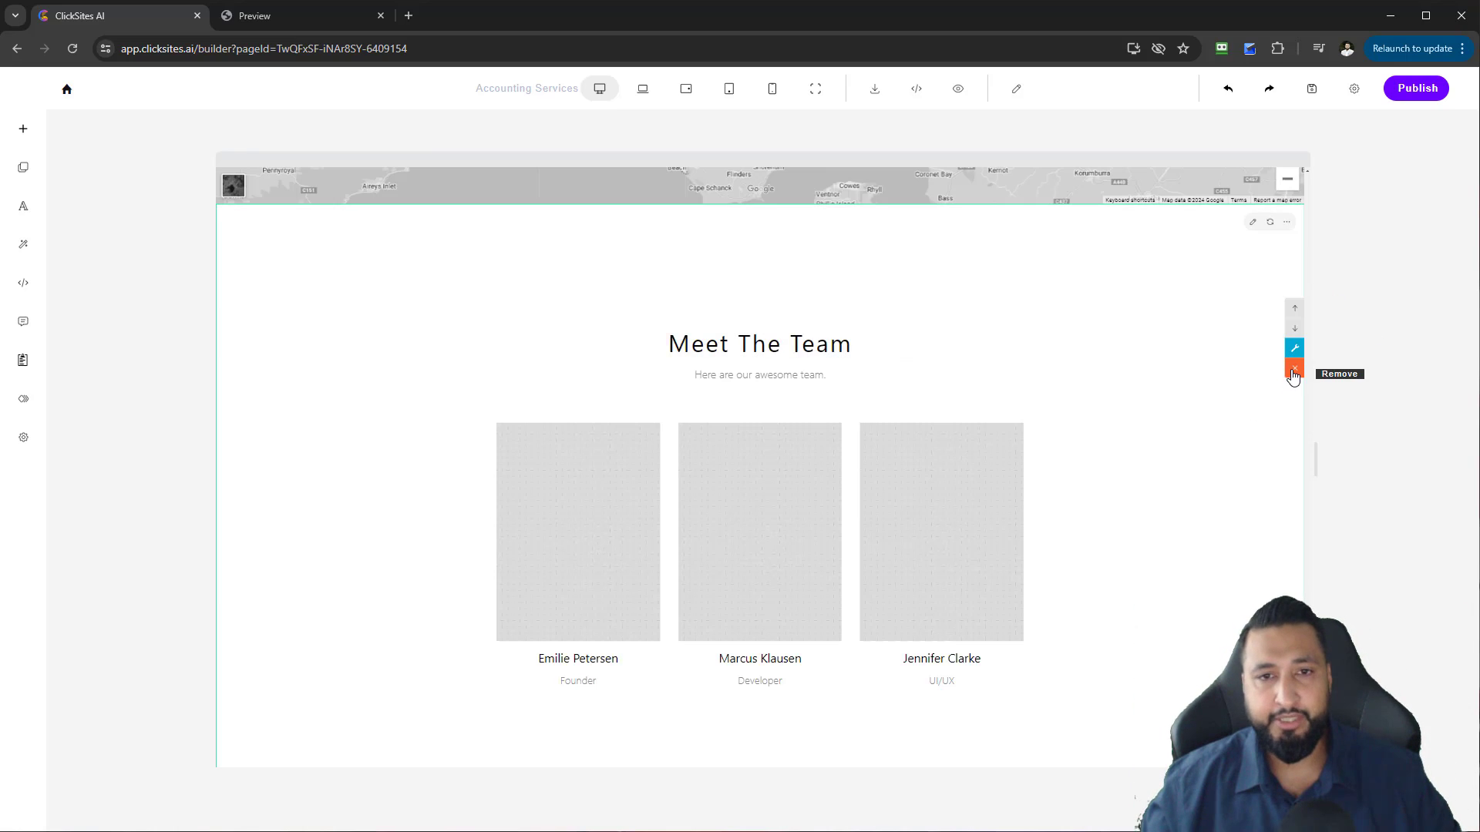
pyautogui.click(1294, 370)
pyautogui.click(1292, 372)
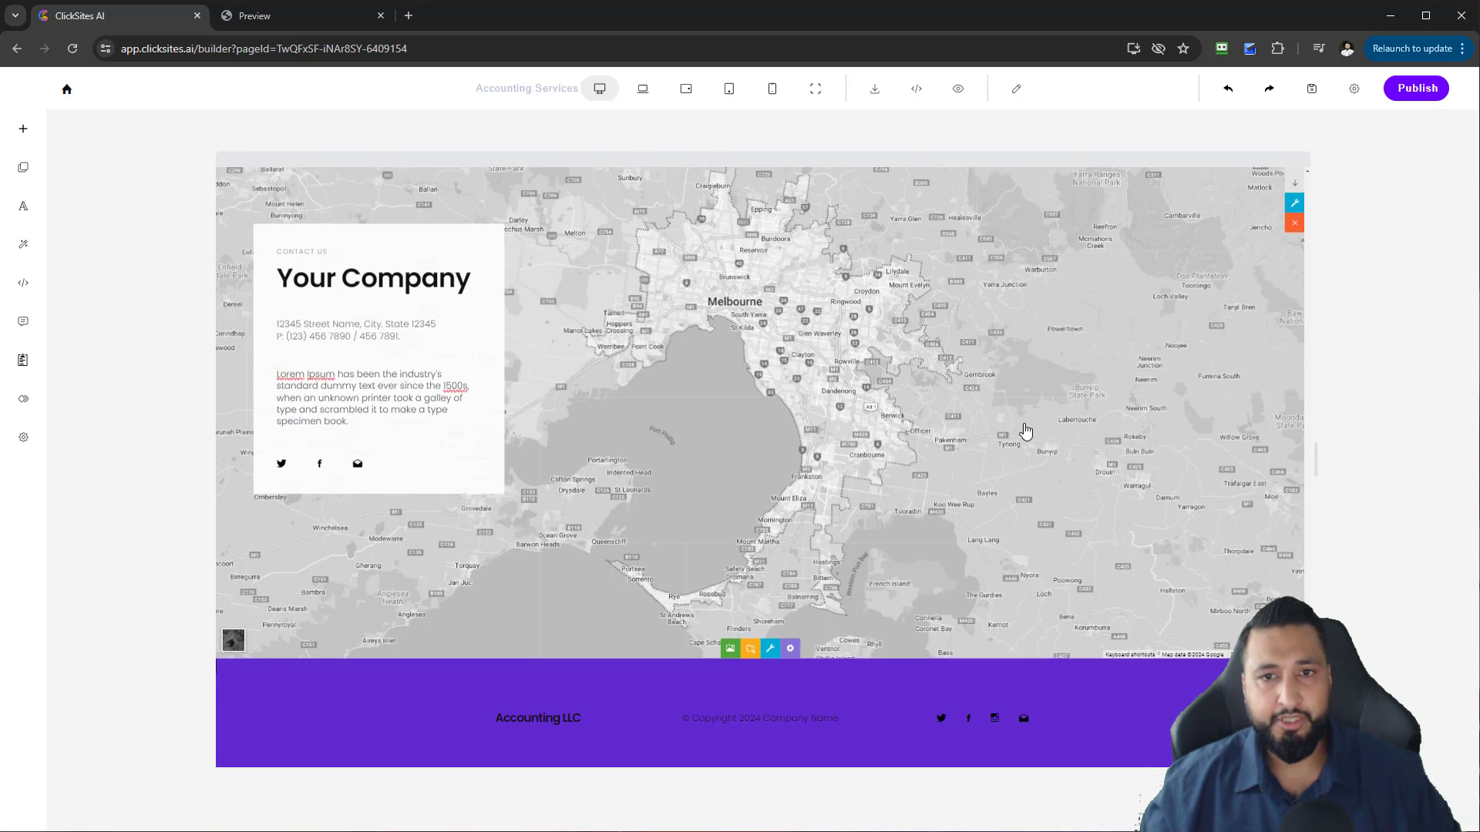
# - Add the three-column "Frequently Asked Questions" content block from the Help, FAQ category between the map contact section and the footer
pyautogui.scroll(10, 1077, 465)
pyautogui.scroll(-5, 1125, 497)
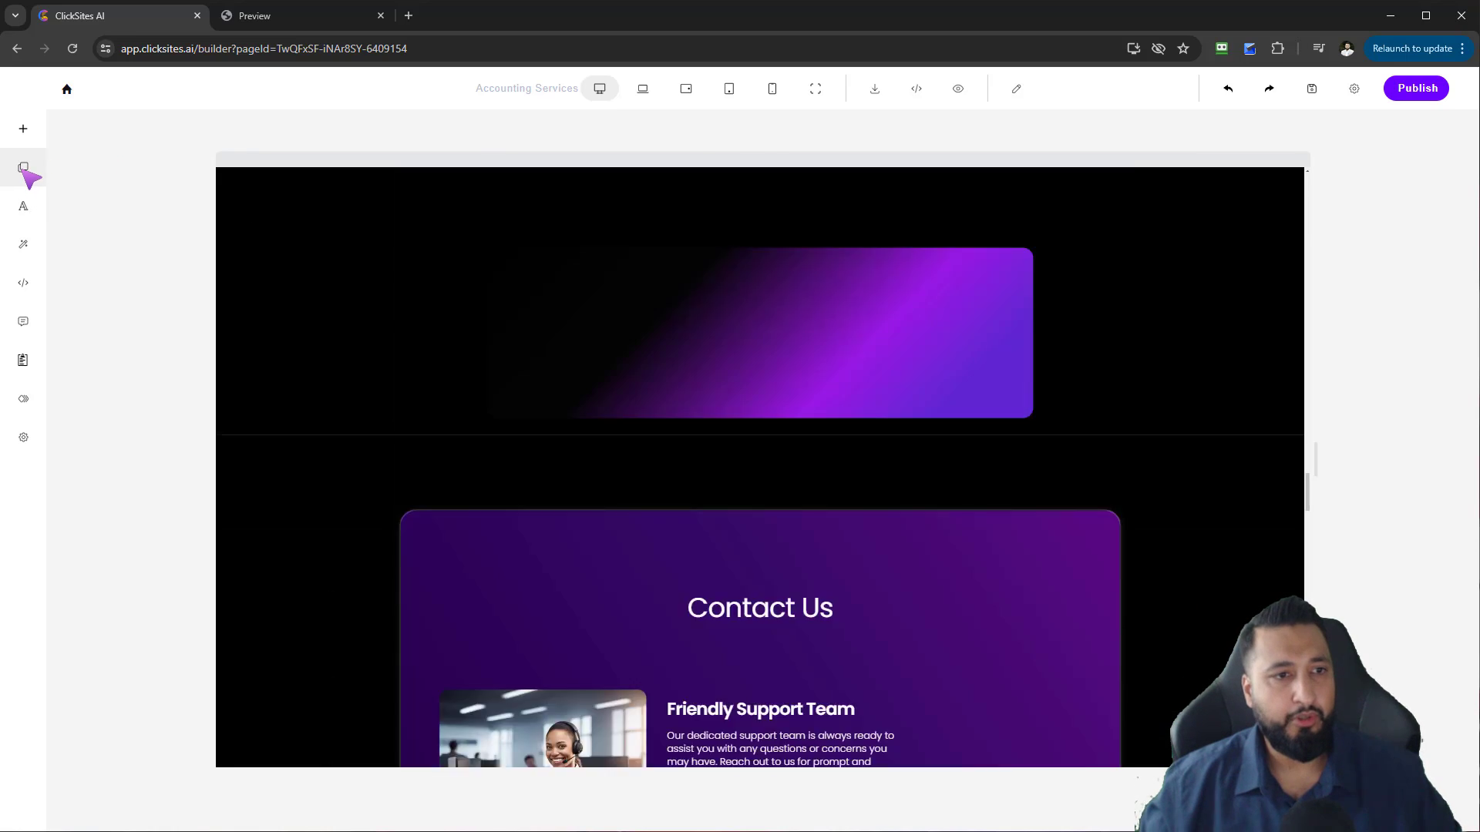
pyautogui.click(23, 168)
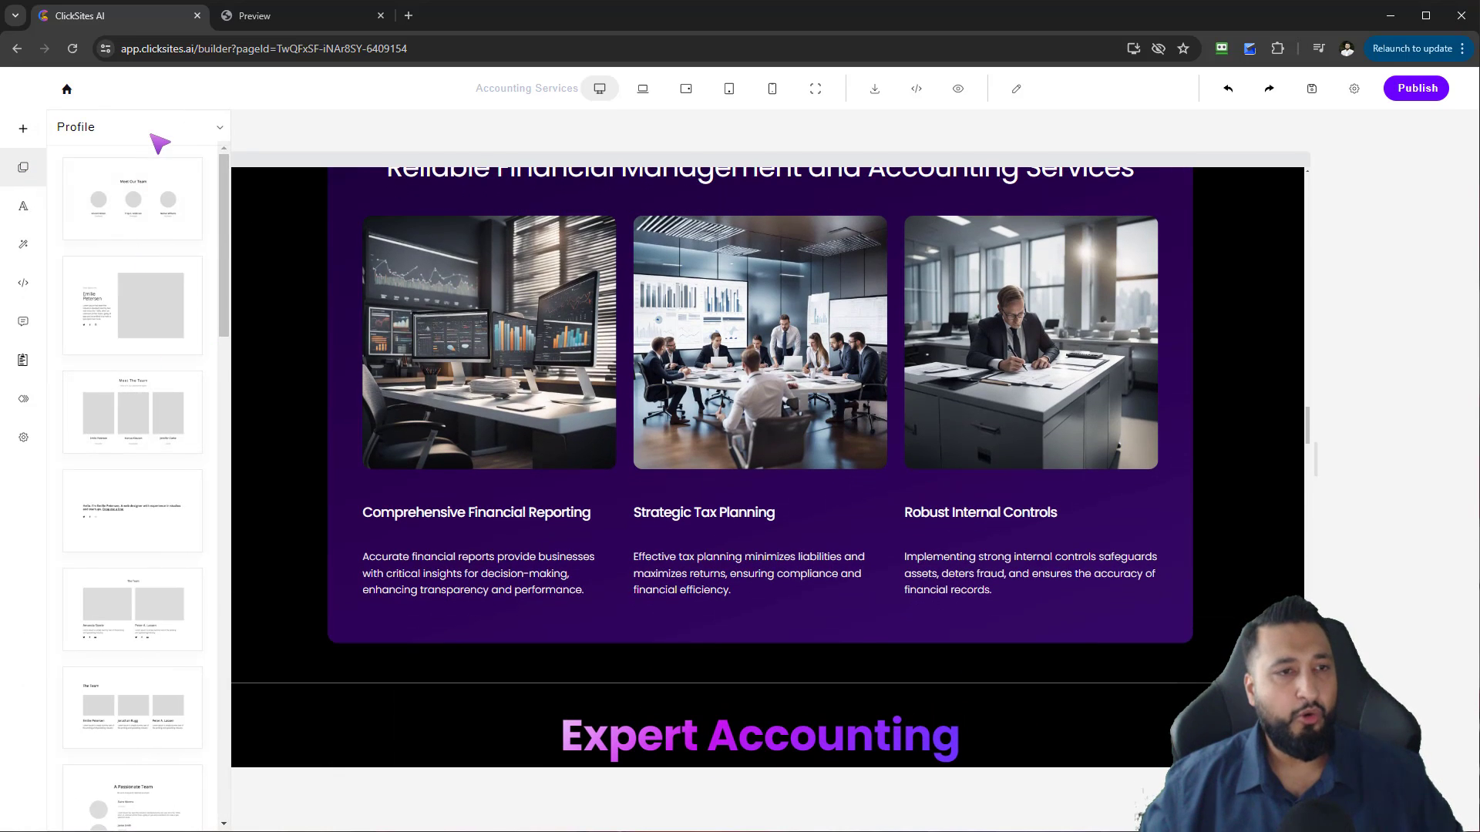
pyautogui.click(139, 127)
pyautogui.scroll(-3, 146, 309)
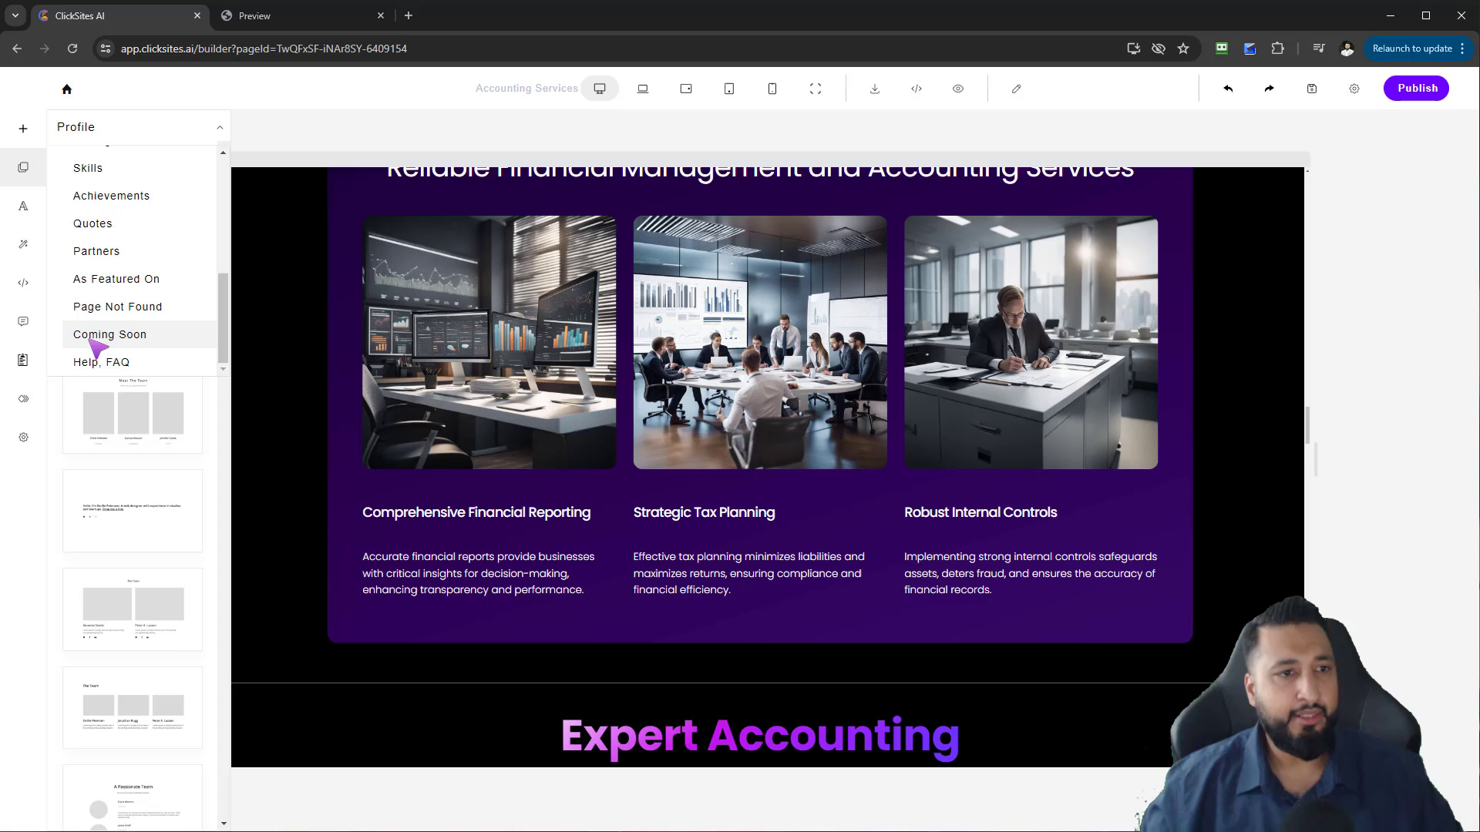
pyautogui.click(125, 362)
pyautogui.scroll(-5, 131, 478)
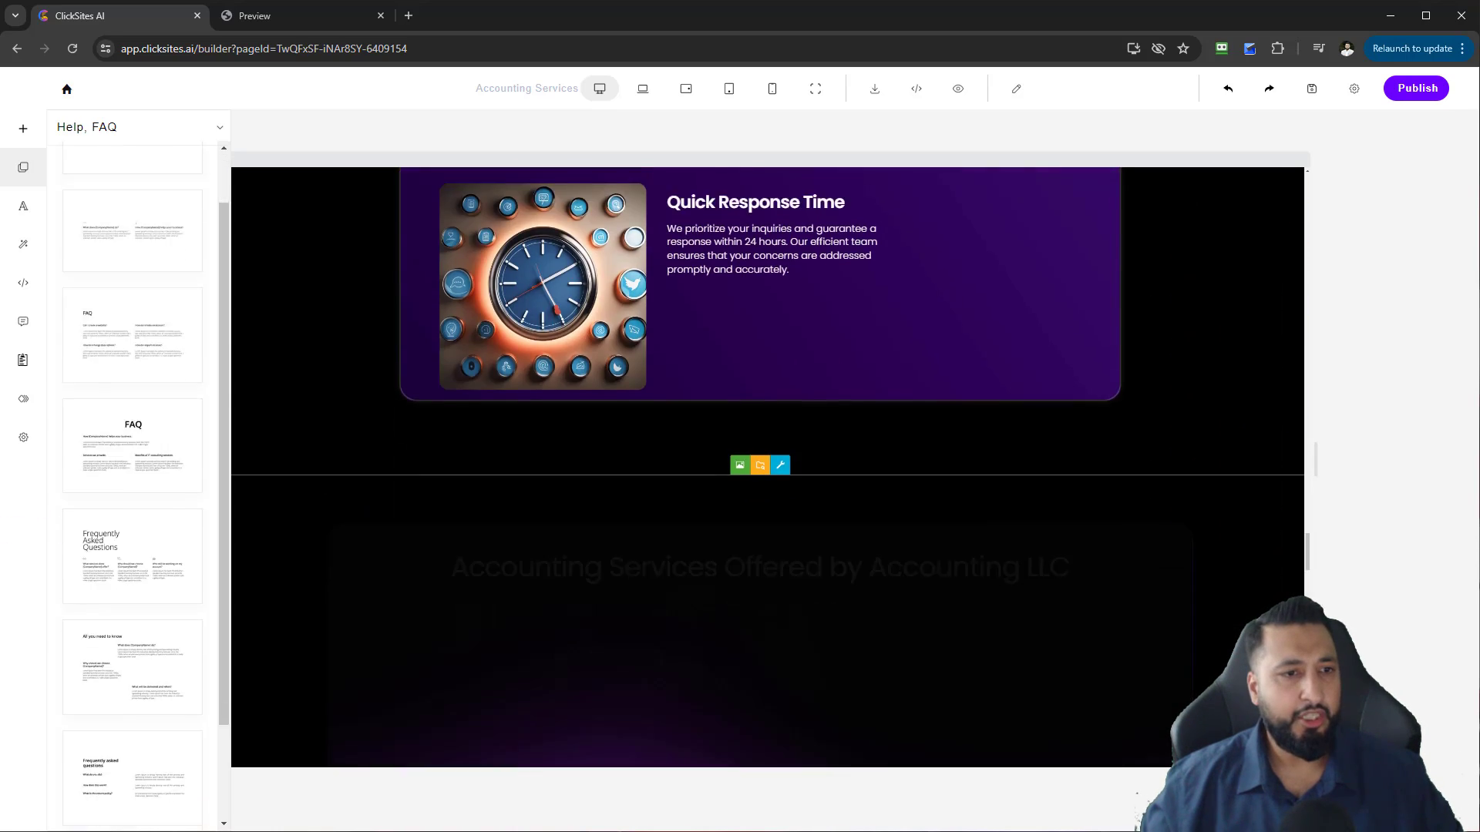
pyautogui.scroll(-10, 347, 478)
pyautogui.scroll(-5, 302, 501)
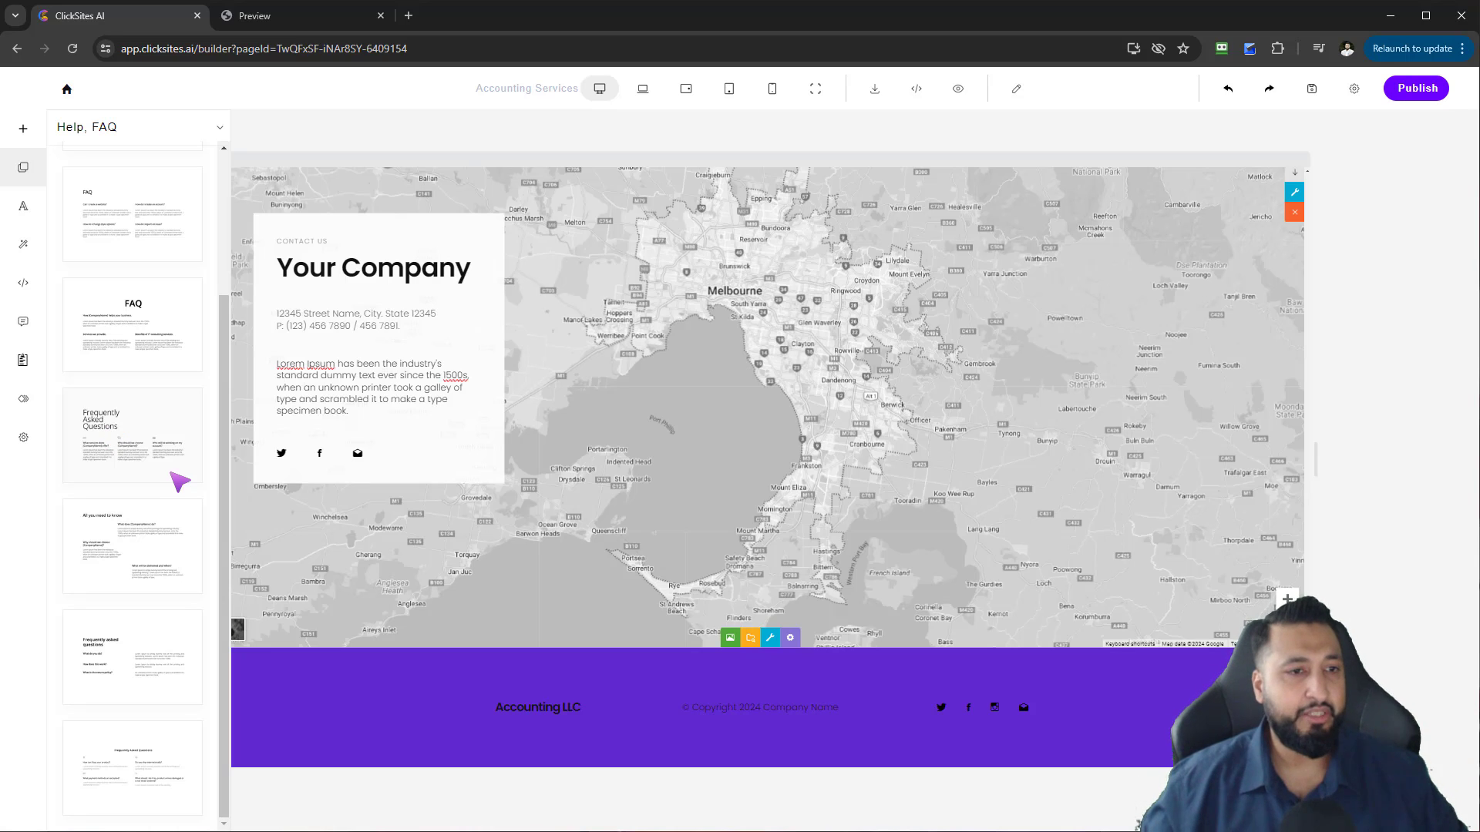
pyautogui.moveTo(135, 446); pyautogui.dragTo(912, 747)
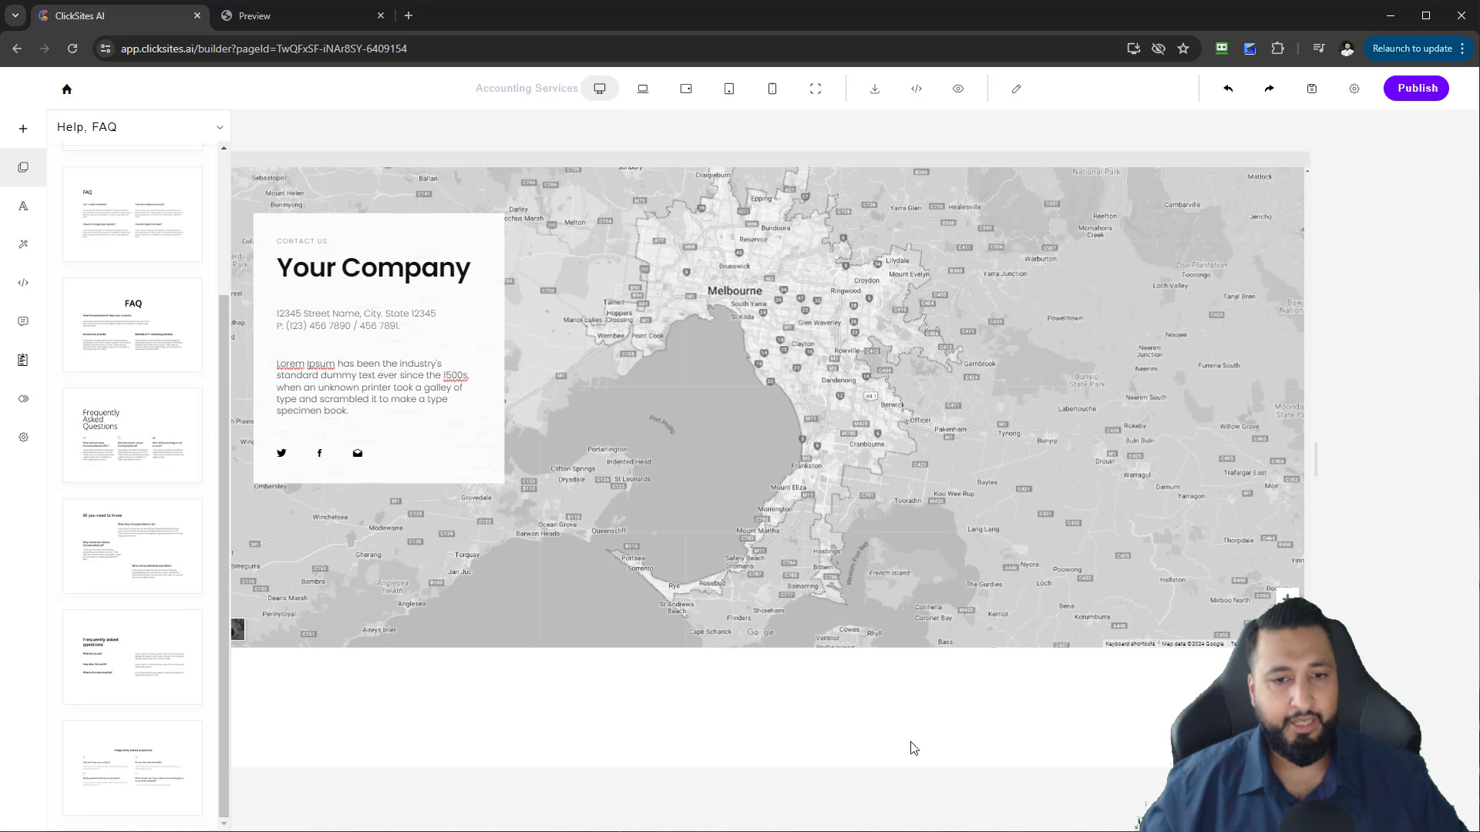
pyautogui.scroll(-4, 879, 676)
pyautogui.scroll(-4, 880, 676)
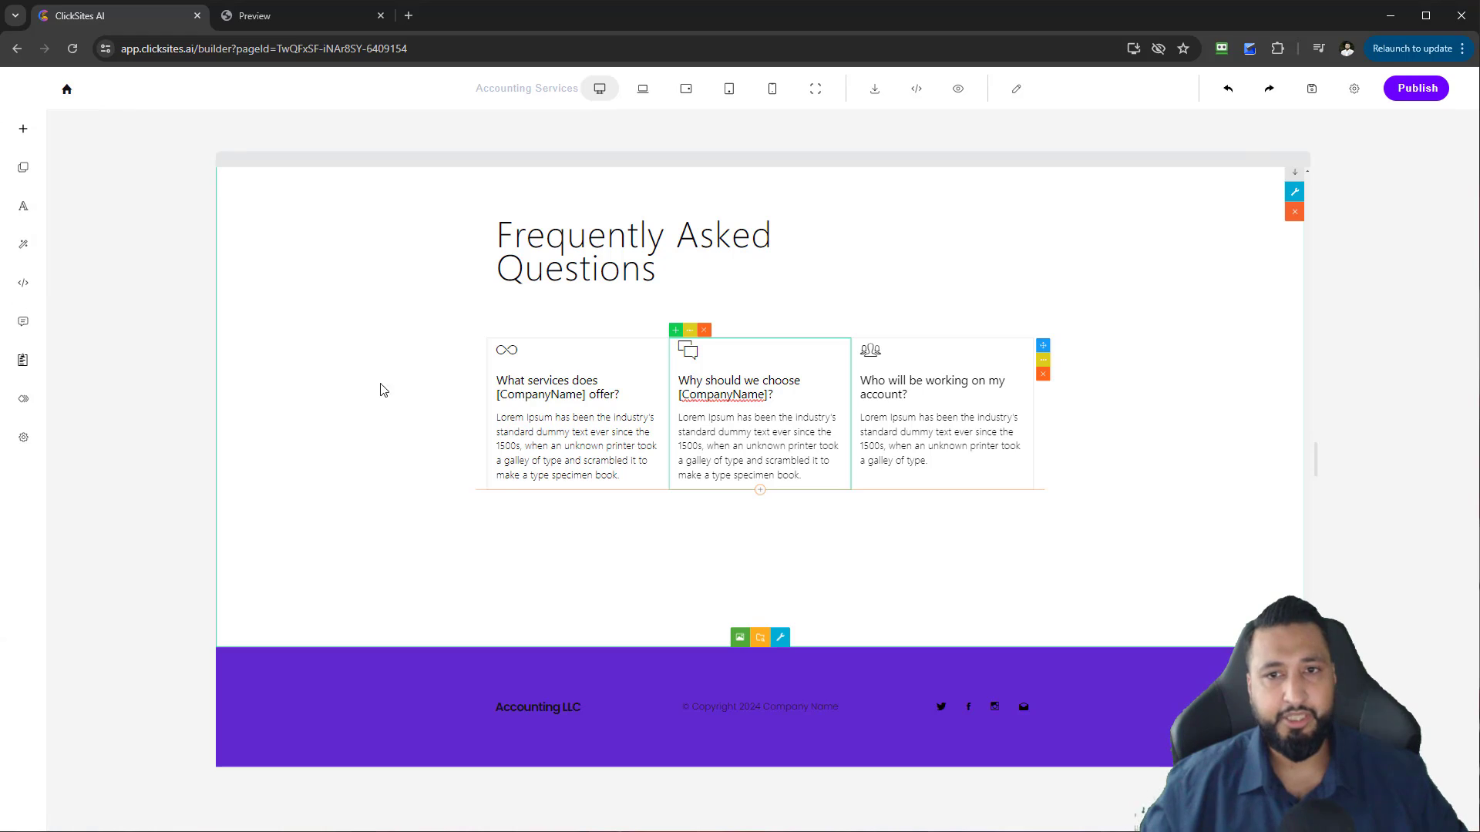
# - Try blue and purple swatches on the "Frequently Asked Questions" section background, then set it to crimson, rgba(173, 20, 87, 1)
pyautogui.scroll(4, 1042, 464)
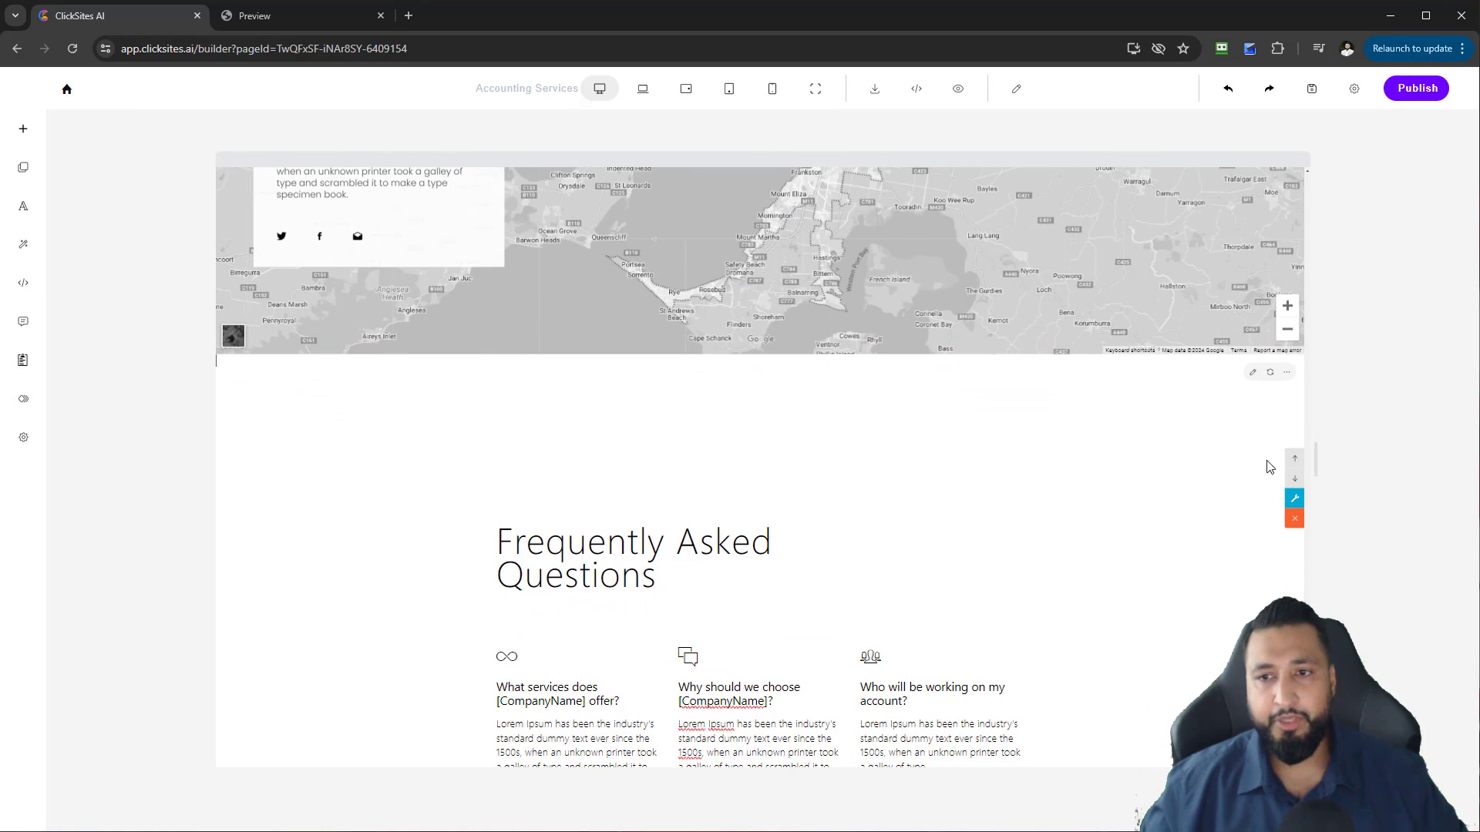
pyautogui.click(1296, 501)
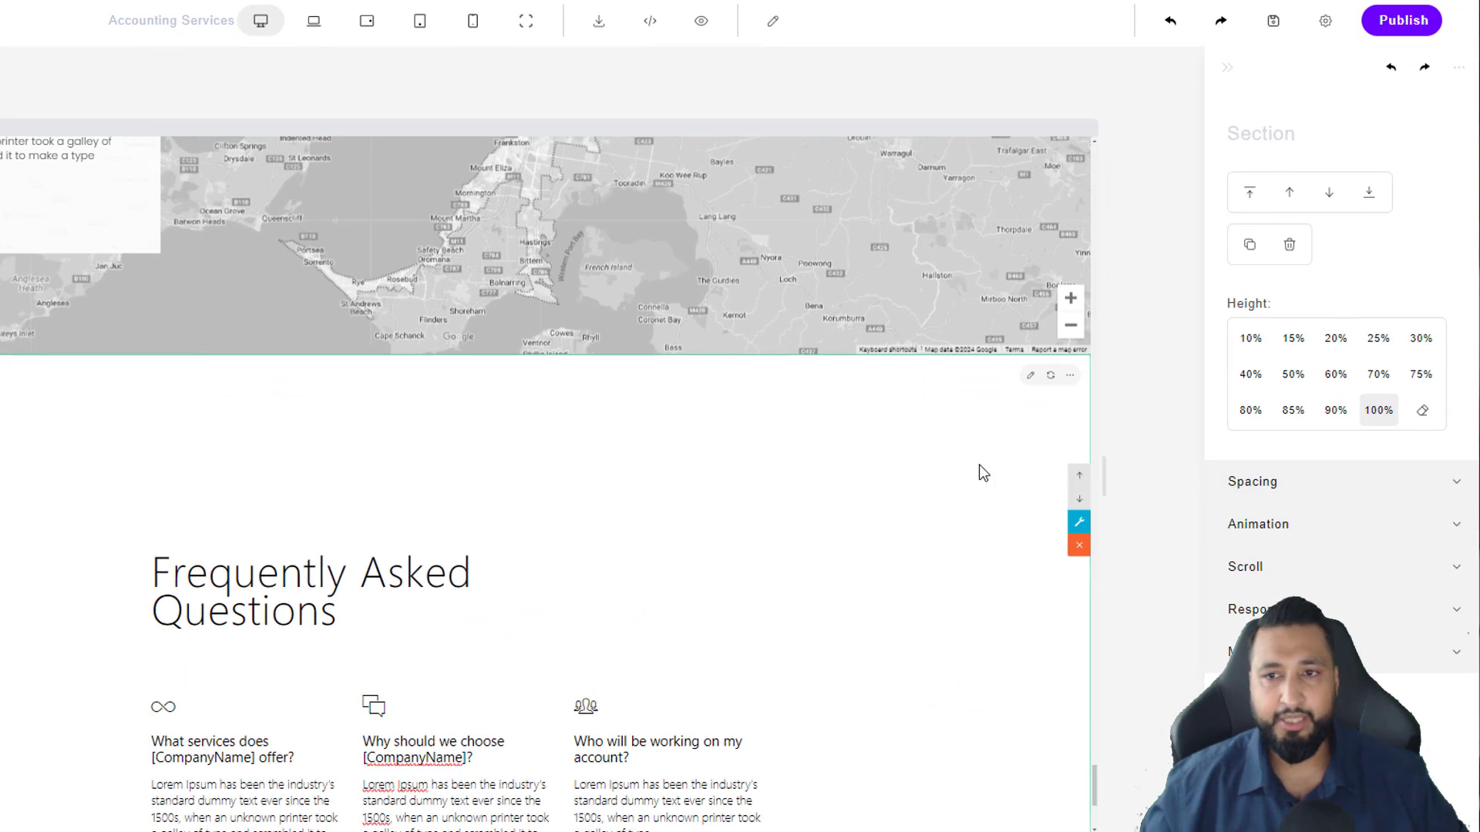
pyautogui.moveTo(1391, 330); pyautogui.dragTo(1295, 337)
pyautogui.click(1368, 514)
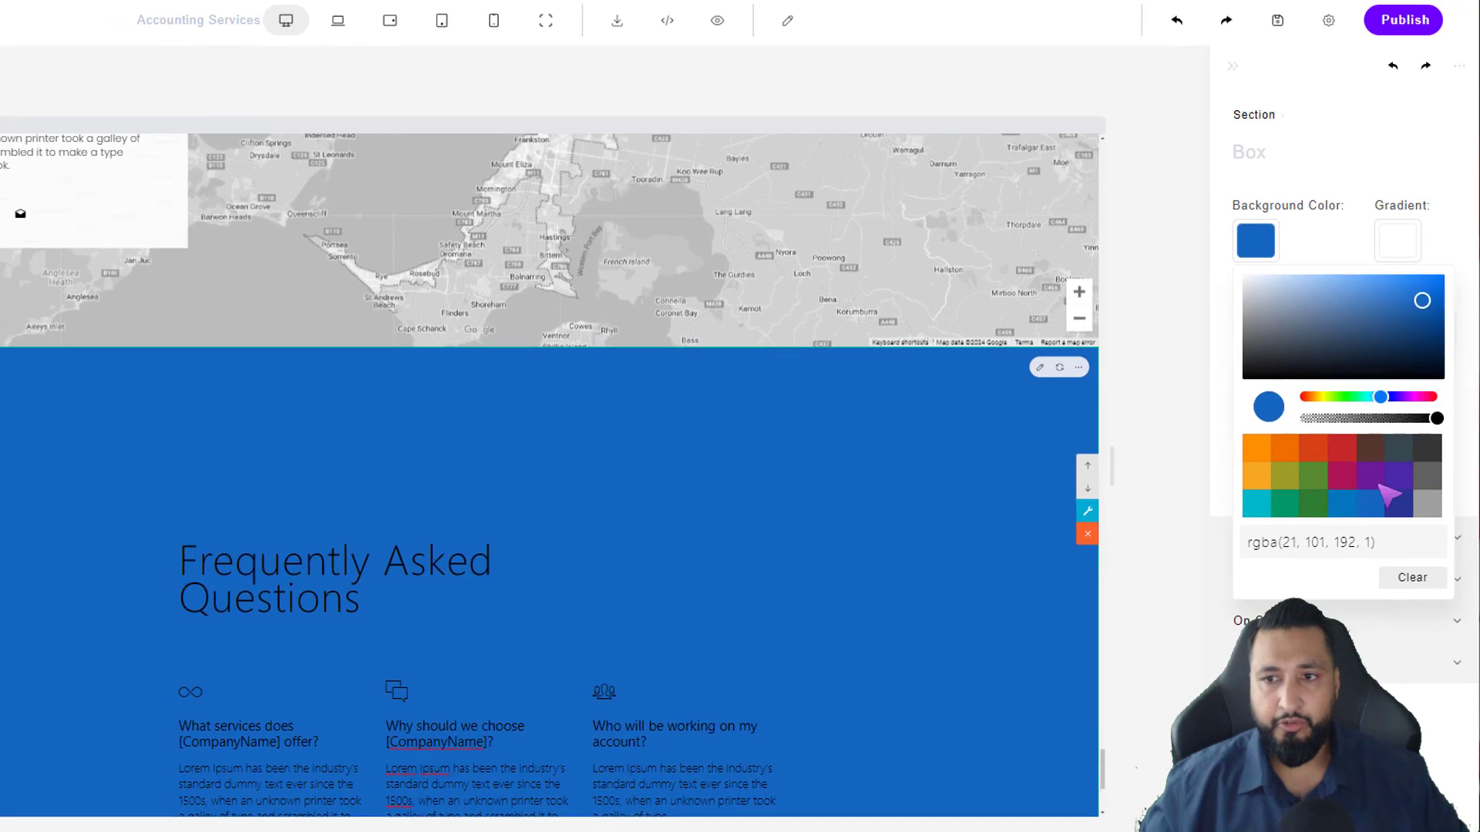
pyautogui.click(1368, 486)
pyautogui.click(1339, 486)
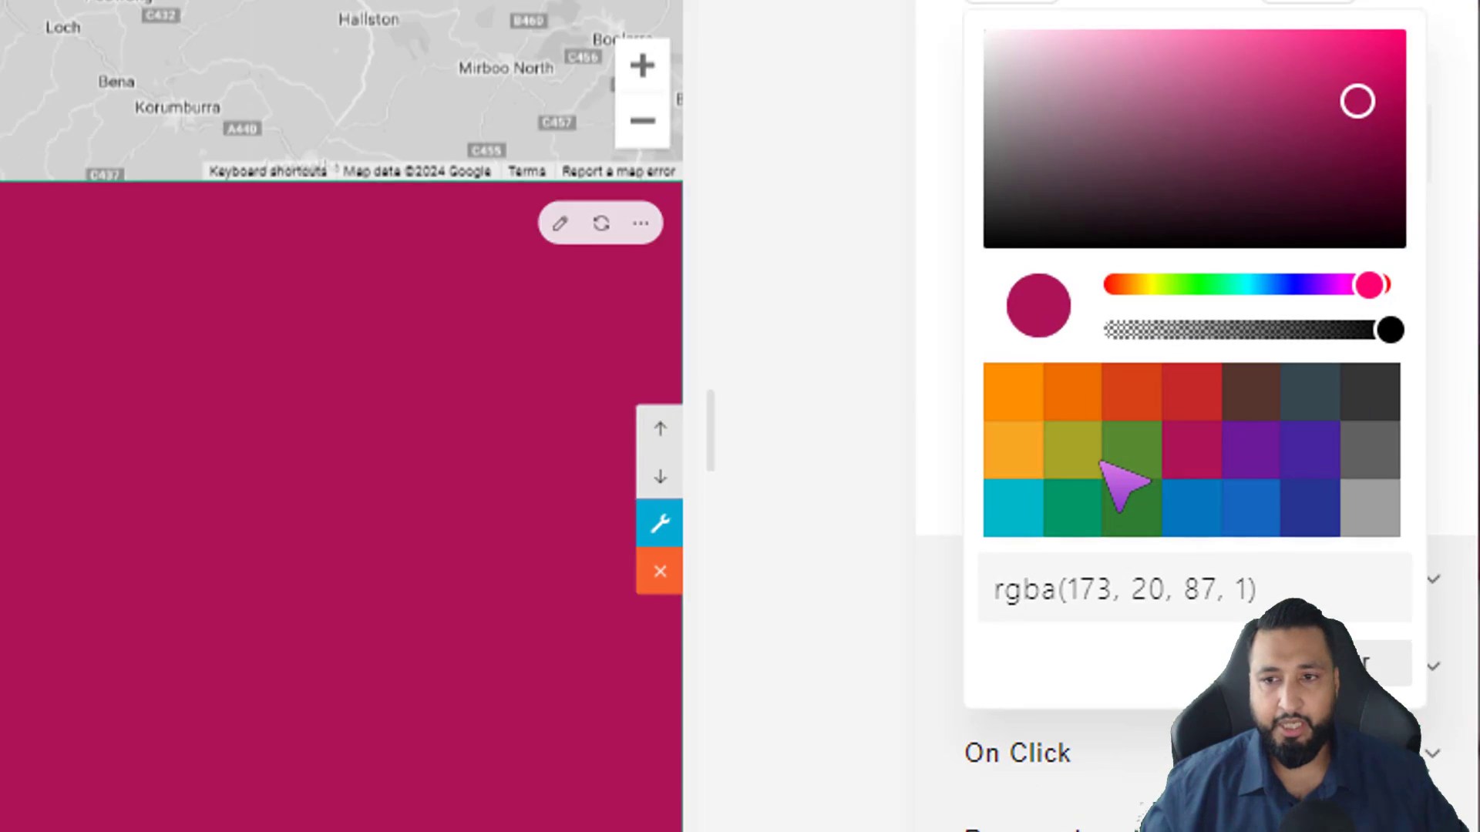
# - Try a blue background, rgba(21, 101, 192, 1), on the "Frequently Asked Questions" section, then clear its background color
pyautogui.click(1087, 467)
pyautogui.click(1264, 505)
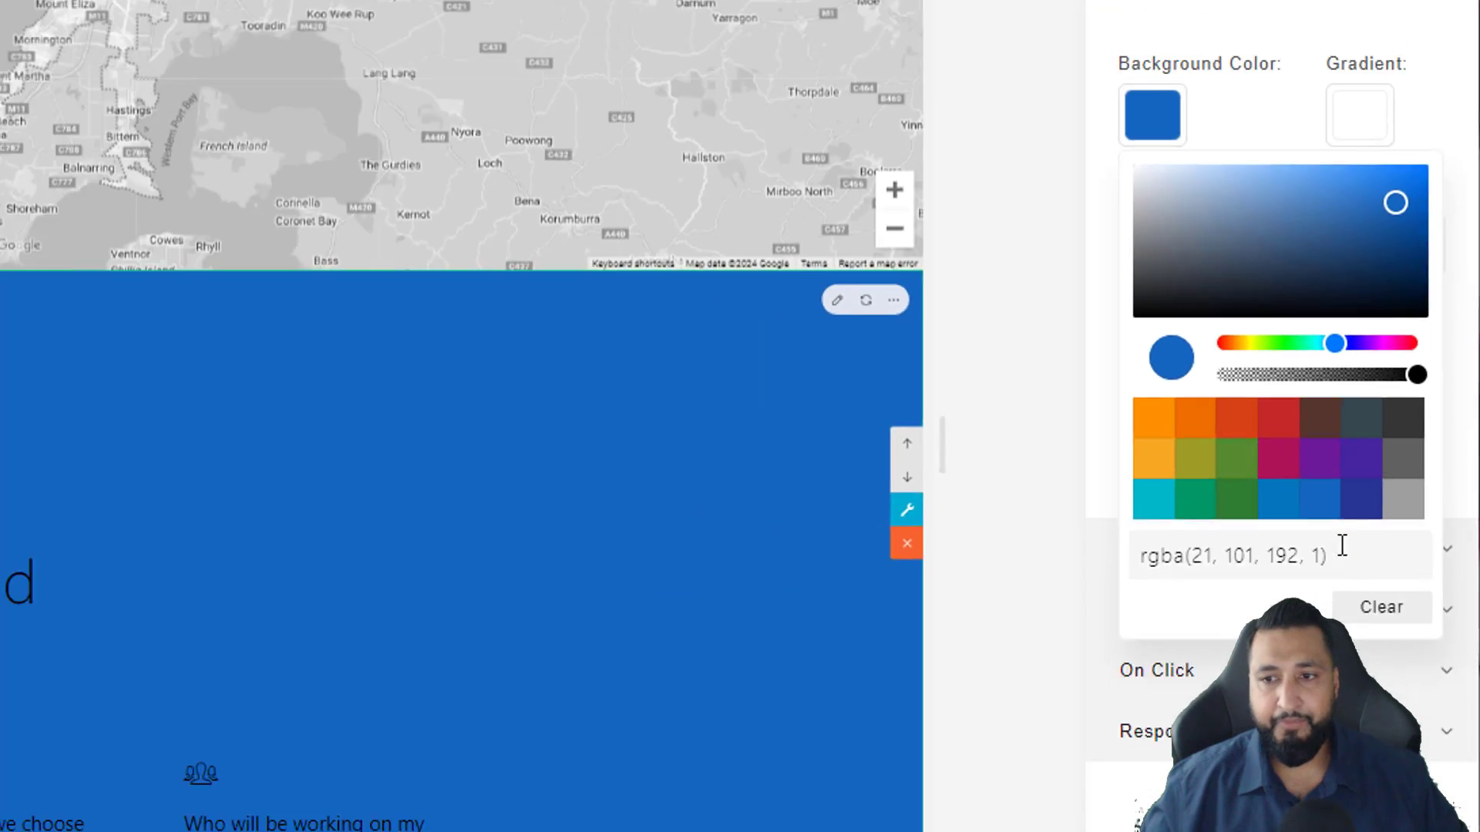
pyautogui.click(1382, 606)
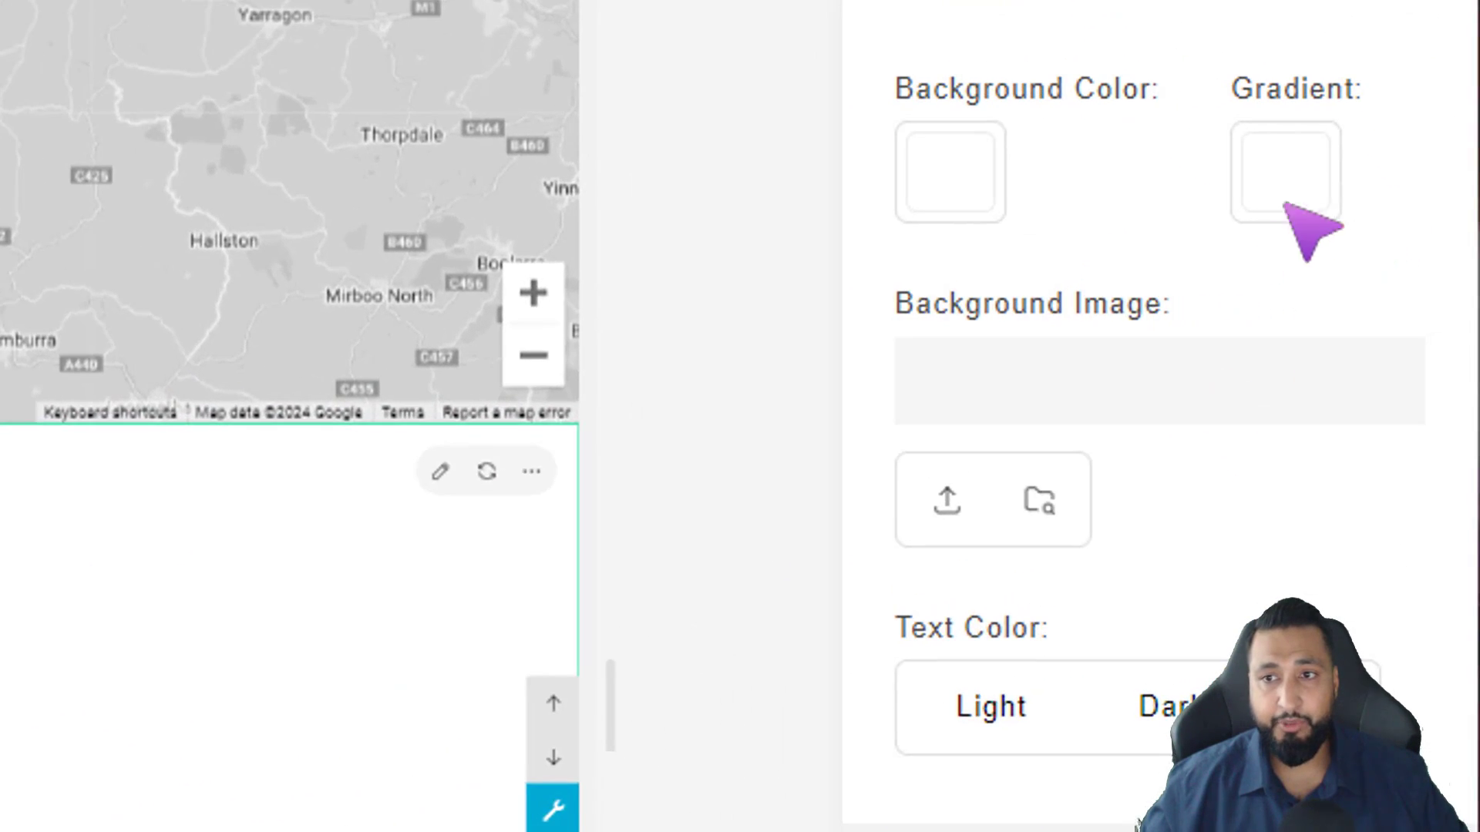
# - Try several preset gradients on the "Frequently Asked Questions" section, including green-to-blue and yellow-to-red, then clear the gradient
pyautogui.click(1285, 202)
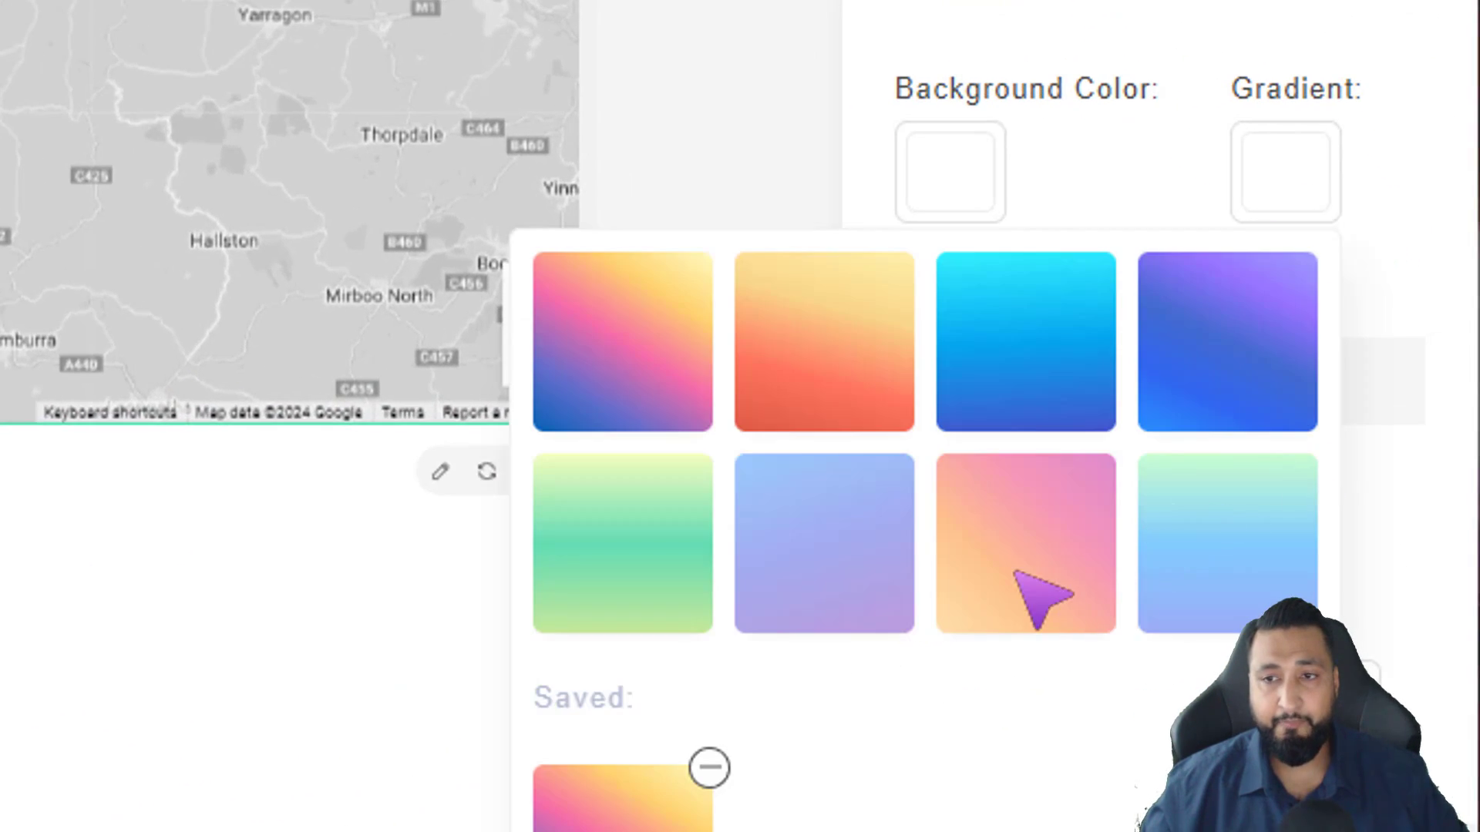
pyautogui.click(1019, 574)
pyautogui.click(1019, 373)
pyautogui.click(1295, 359)
pyautogui.click(755, 535)
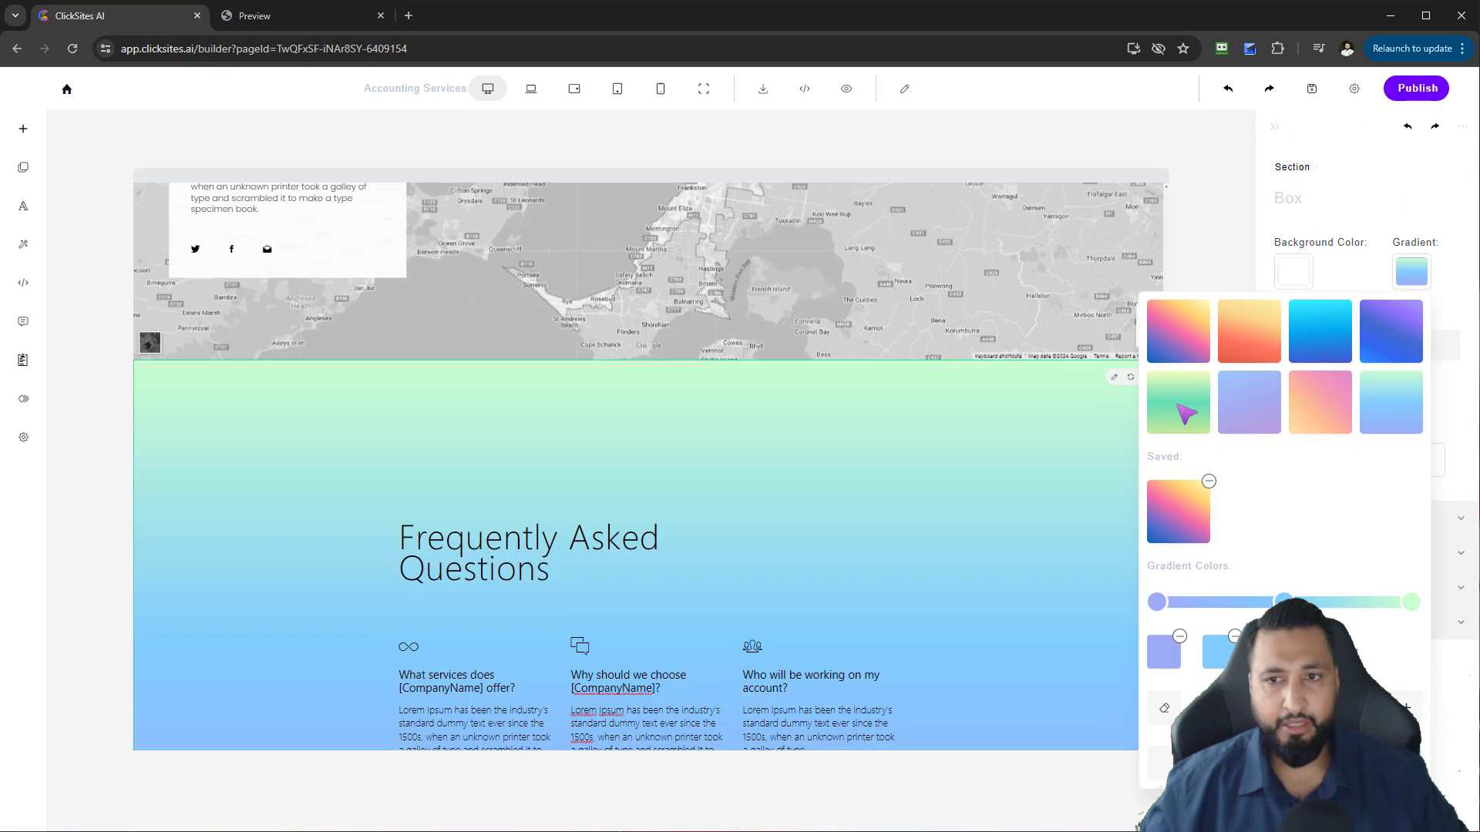
pyautogui.click(757, 385)
pyautogui.click(1249, 332)
pyautogui.click(1411, 272)
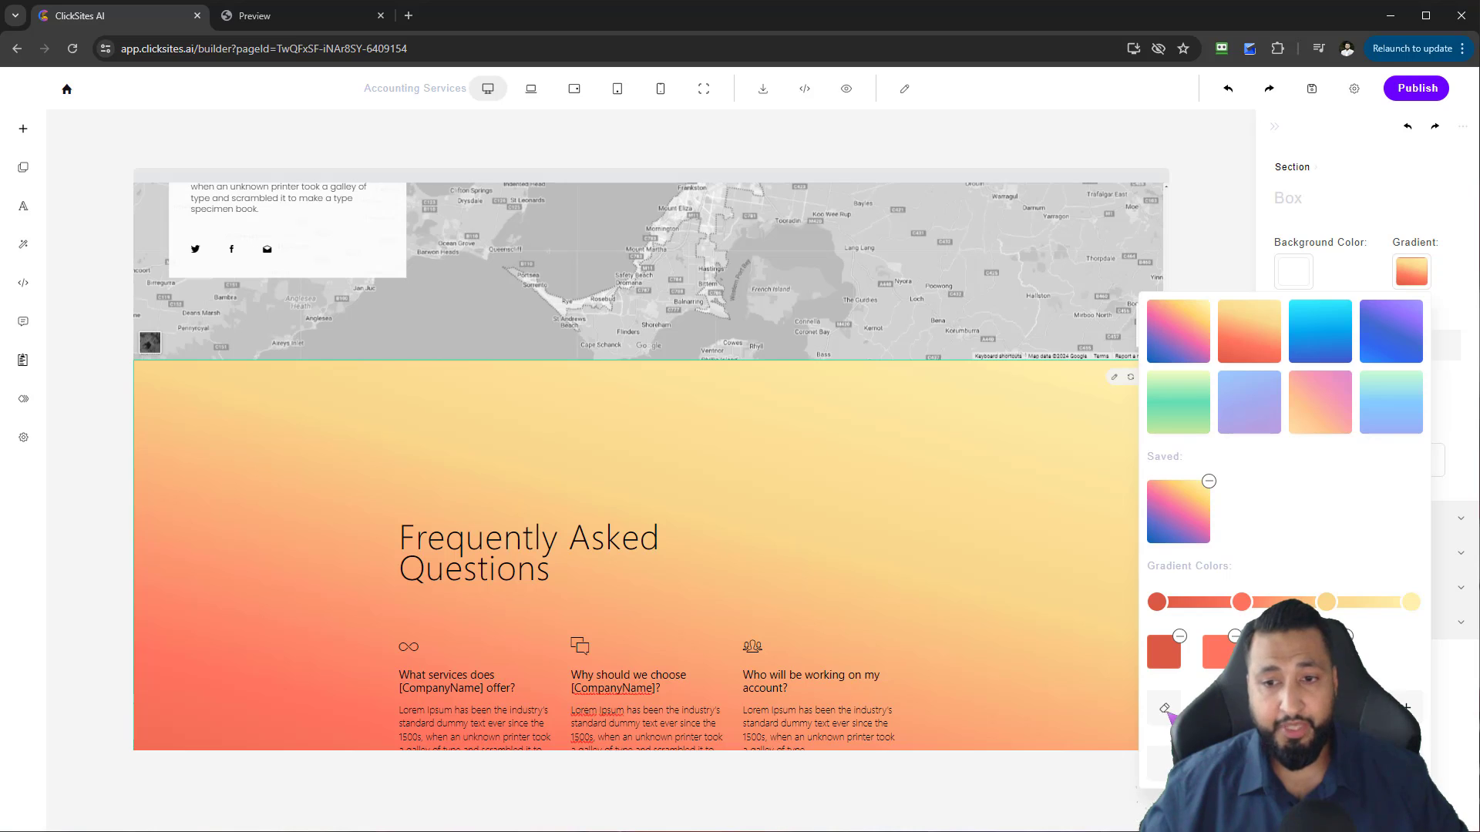
pyautogui.click(1165, 709)
pyautogui.click(1440, 210)
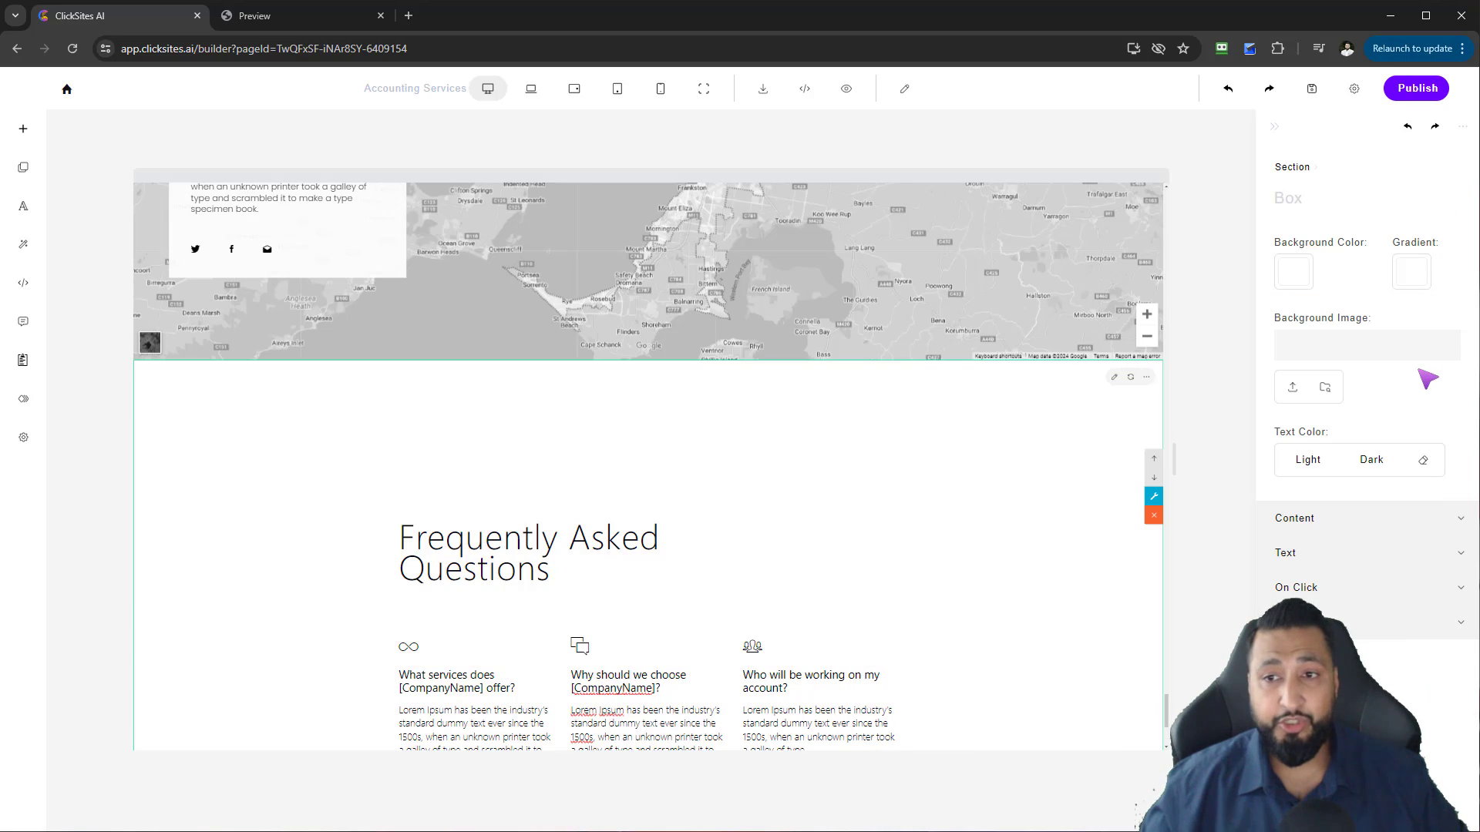
# - Search stock media for "accounting" and use the photo of people writing between two laptops as the FAQ section's background image
pyautogui.click(1302, 340)
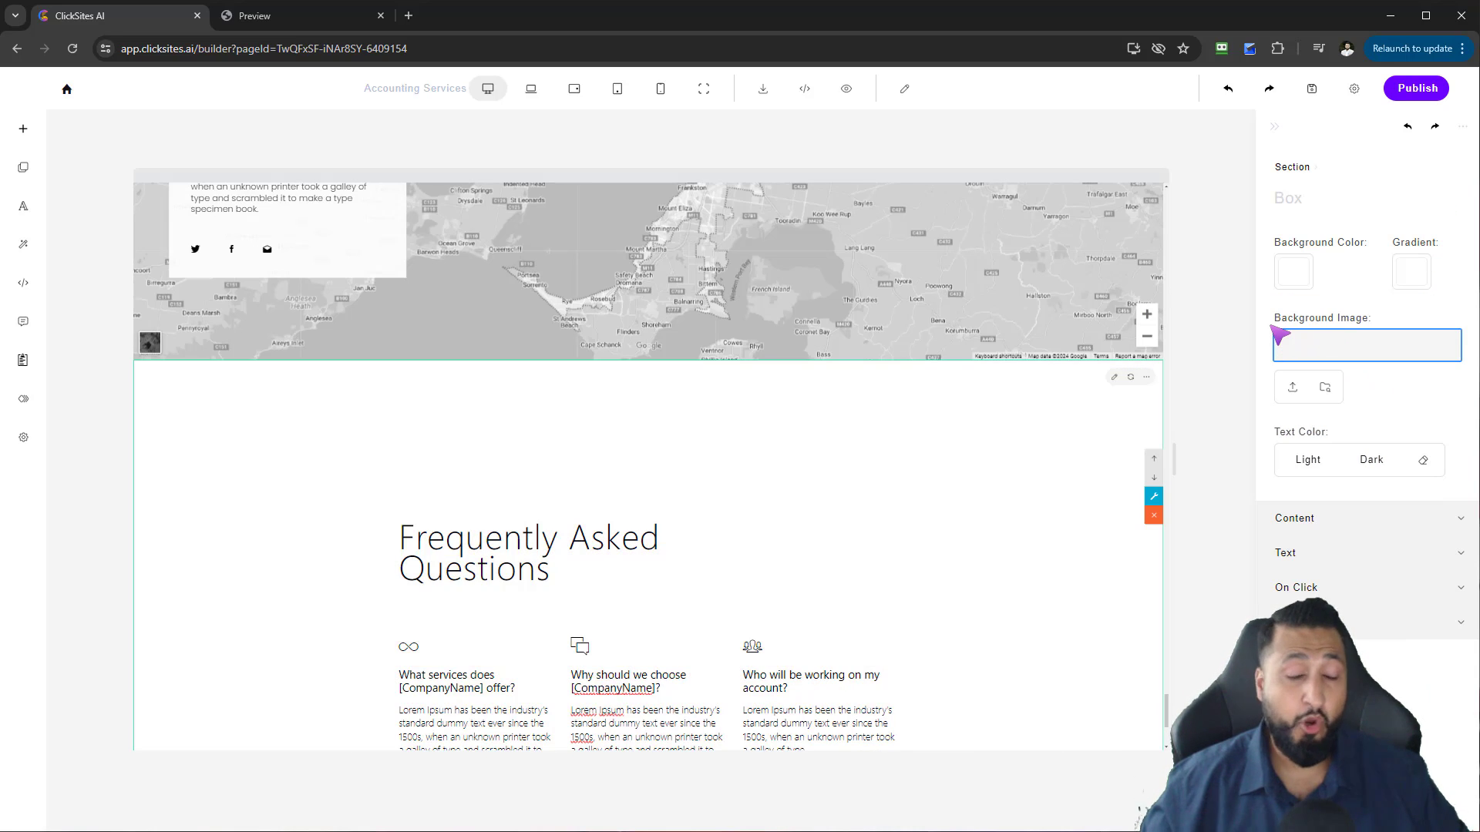
pyautogui.click(1326, 389)
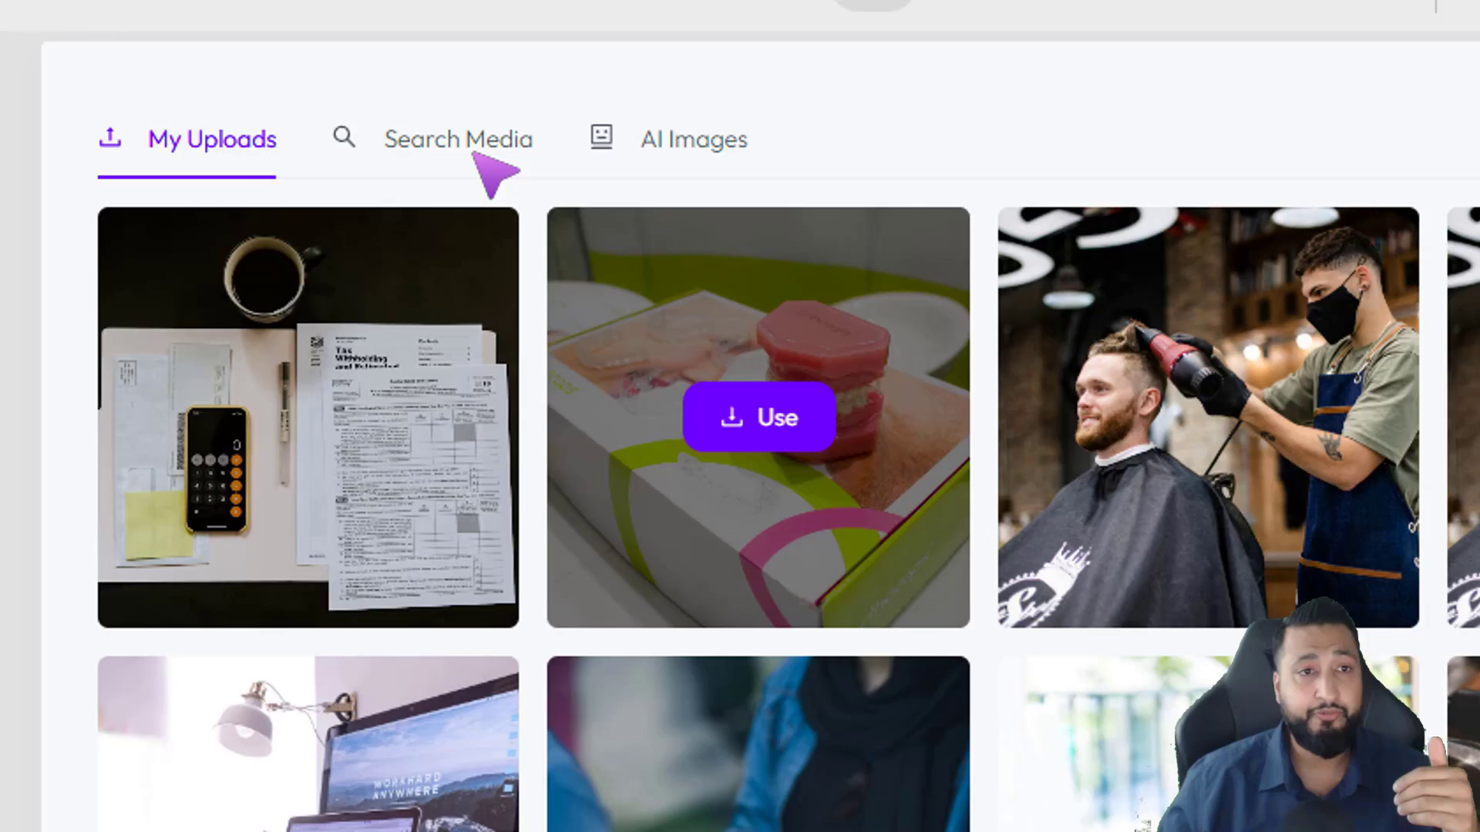
pyautogui.click(540, 132)
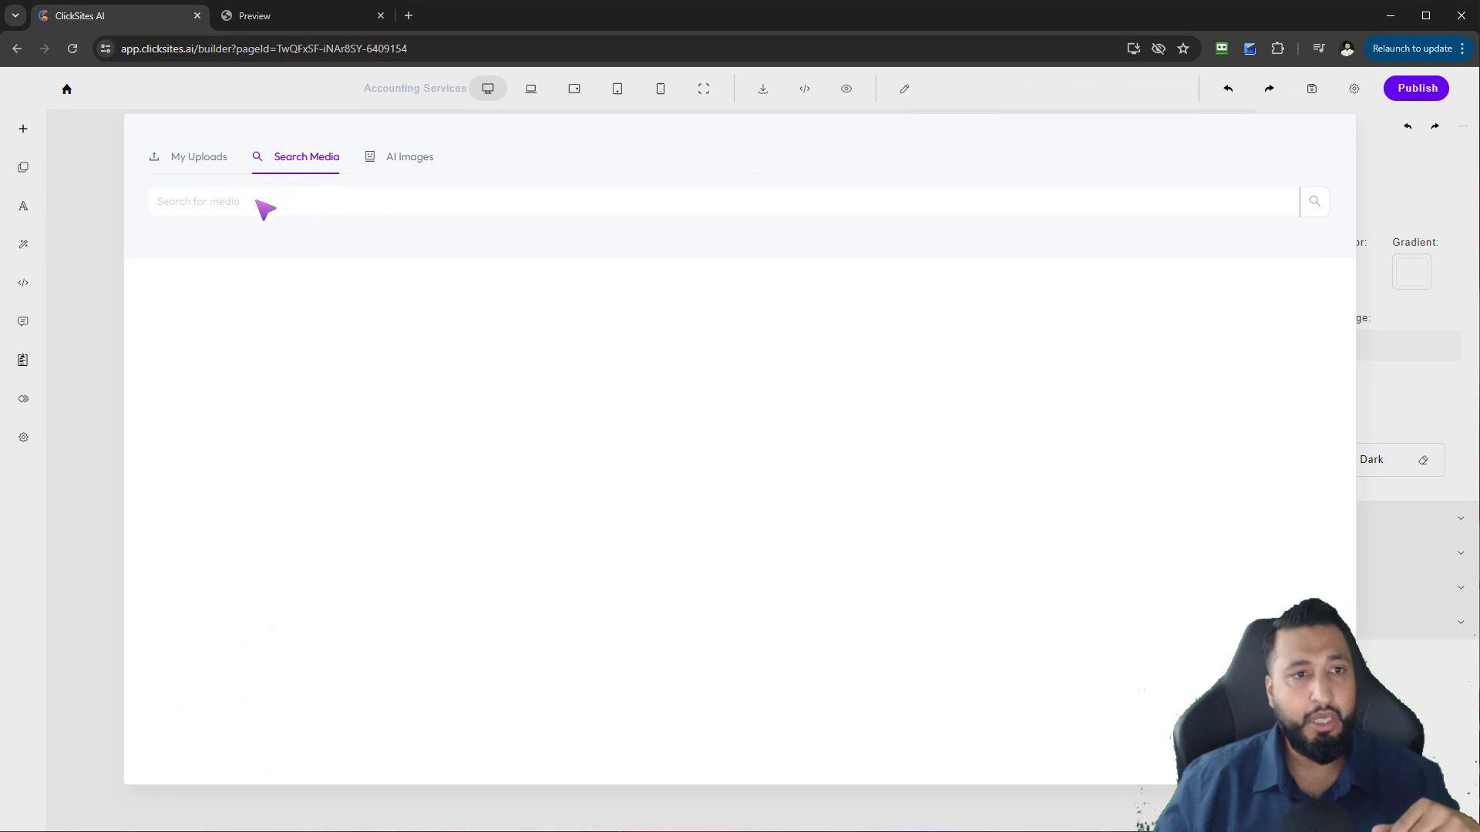
pyautogui.click(211, 210)
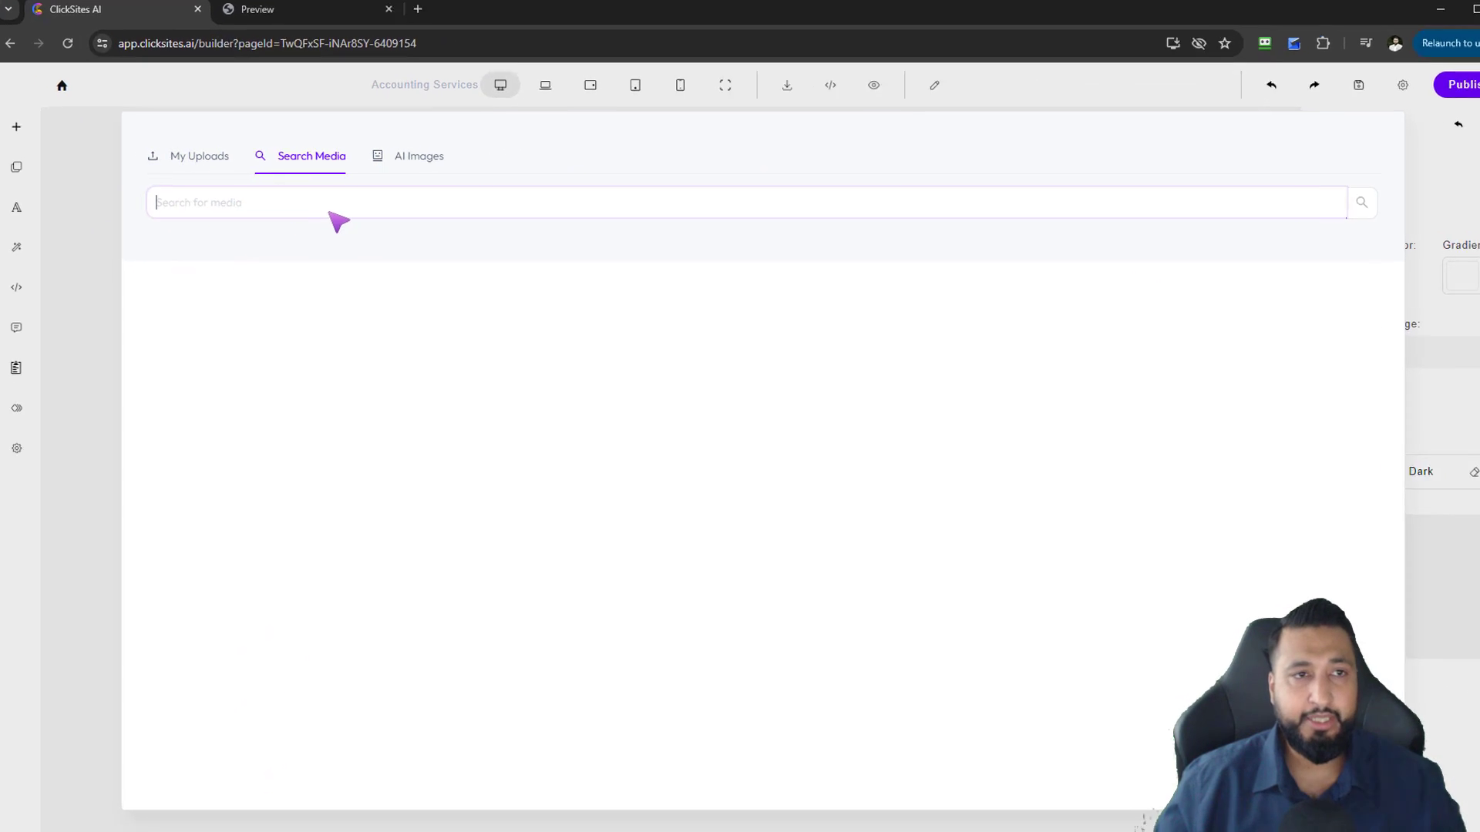
pyautogui.write('accounting')
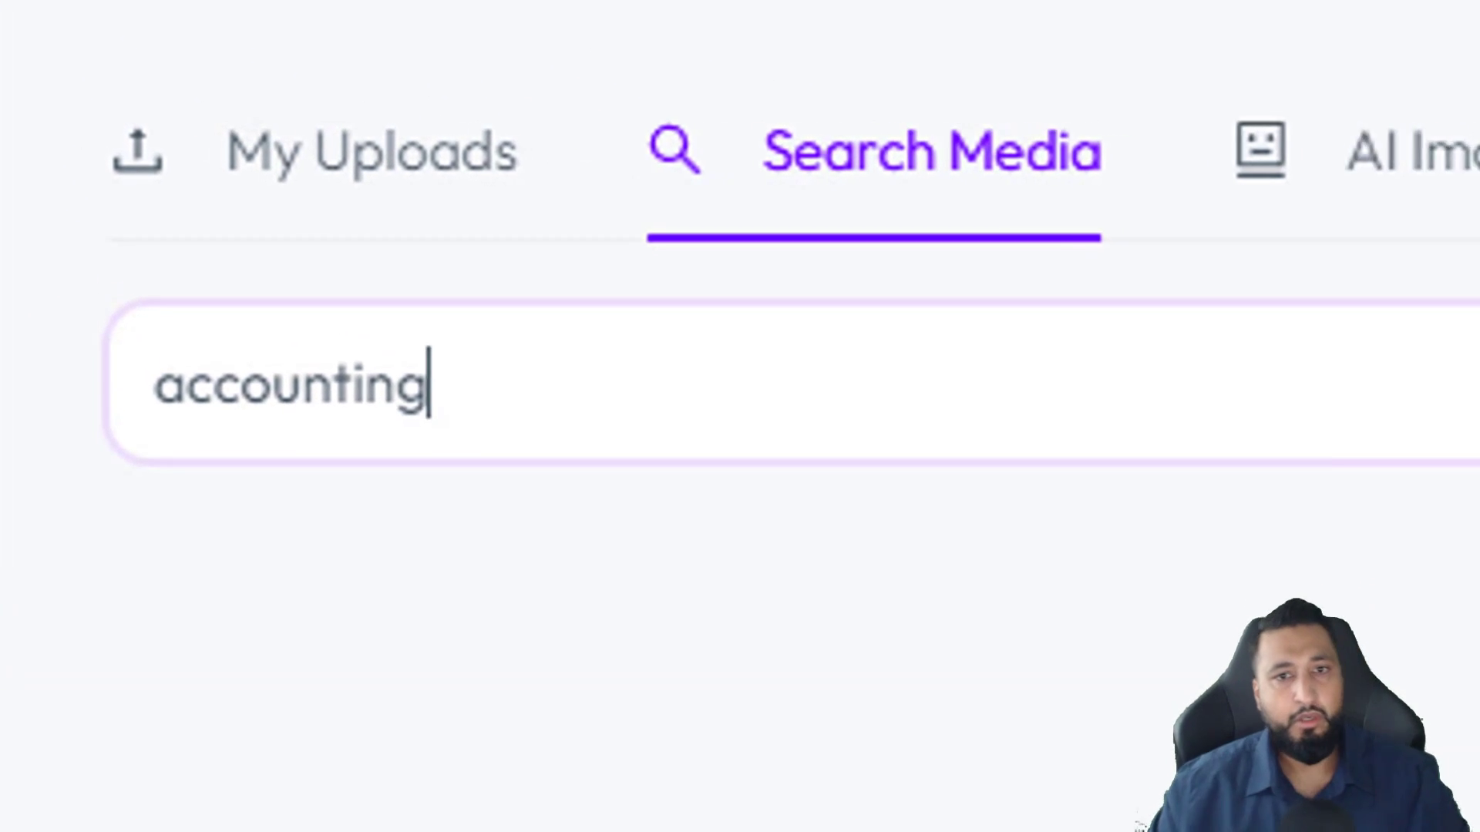
pyautogui.press('Return')
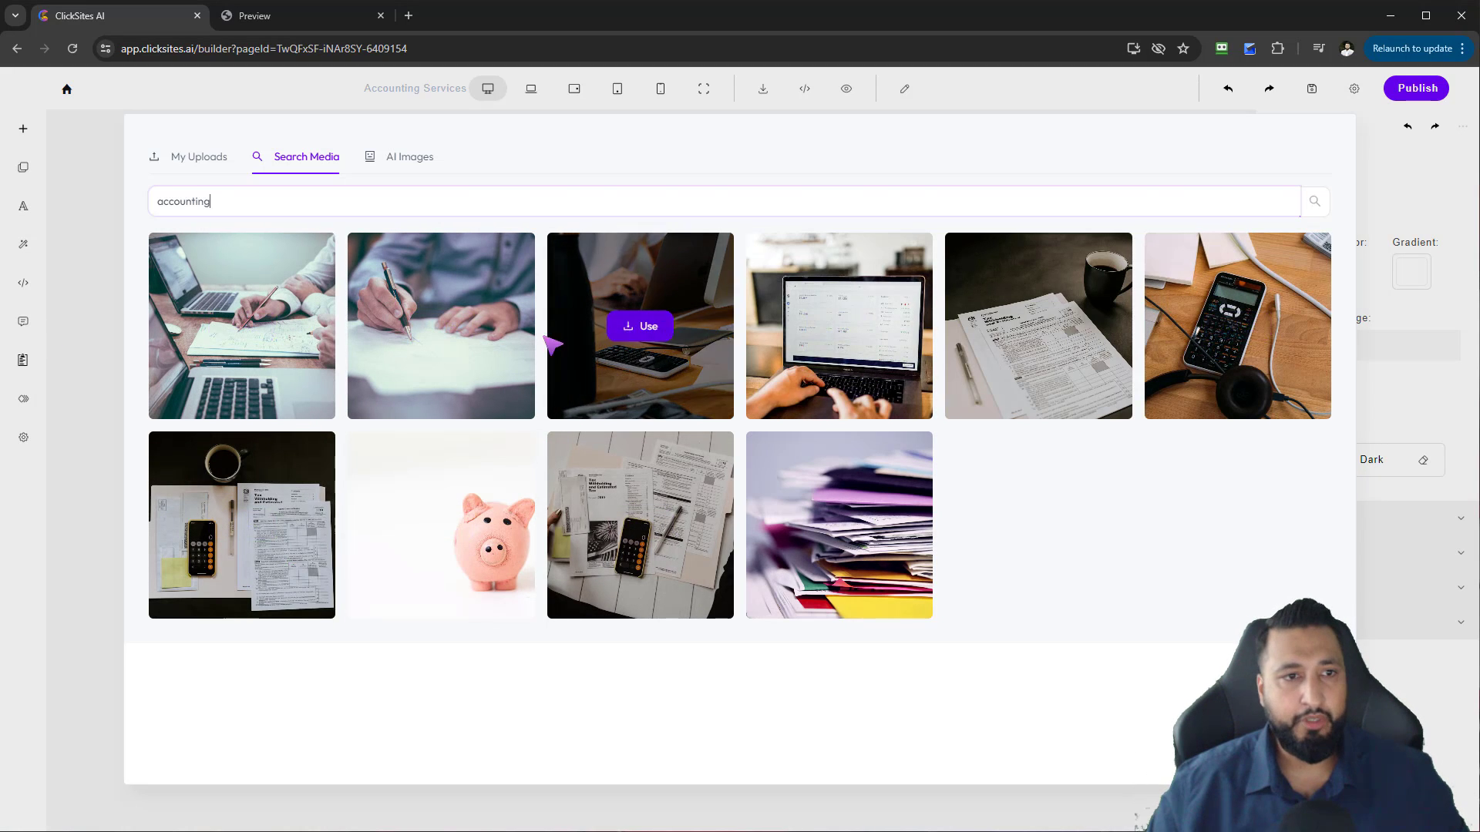
pyautogui.click(244, 327)
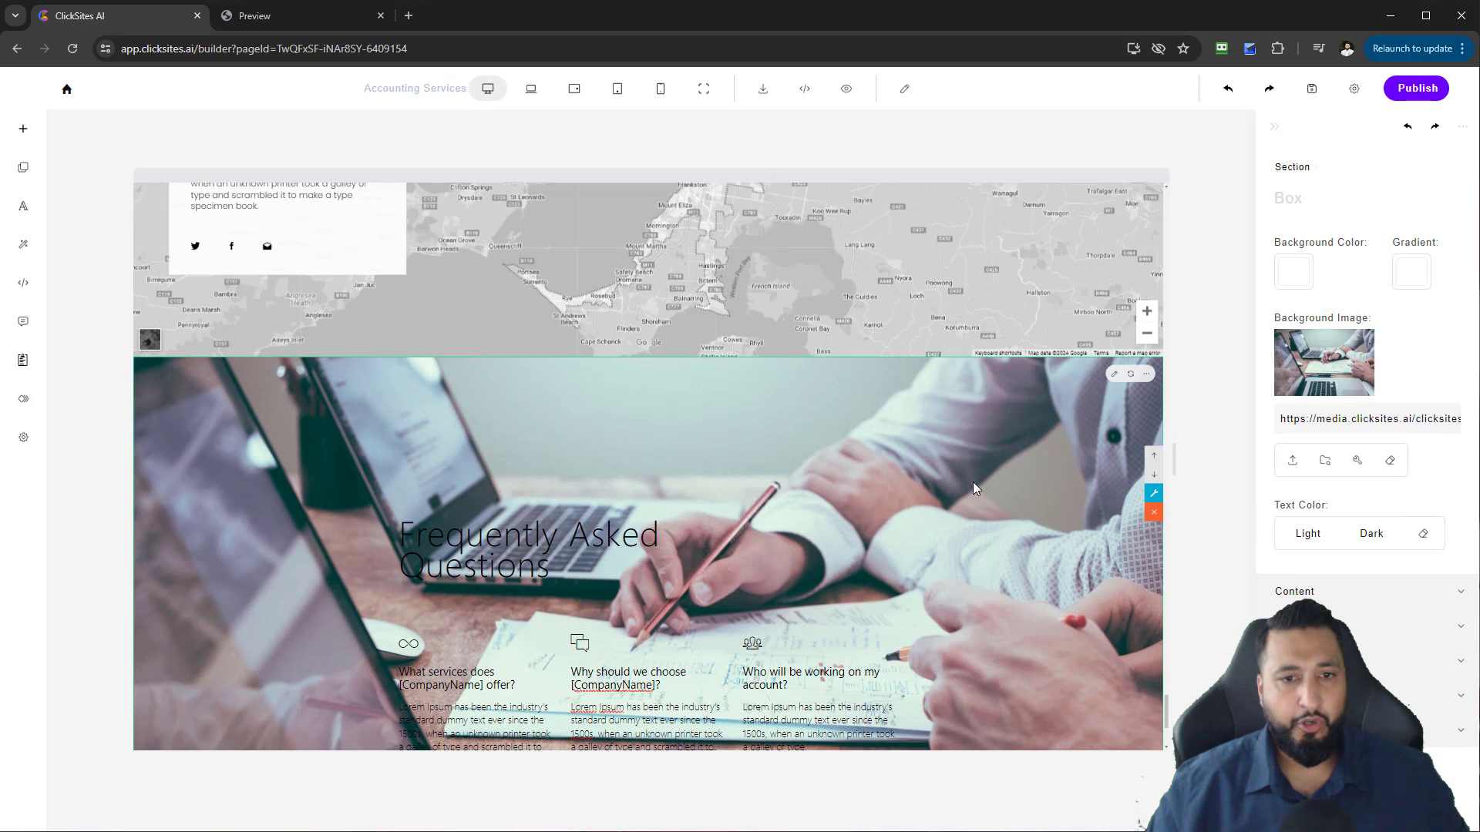
# - Show the background image's adjustment options, then remove the laptop photo from the "Frequently Asked Questions" section
pyautogui.scroll(-2, 967, 489)
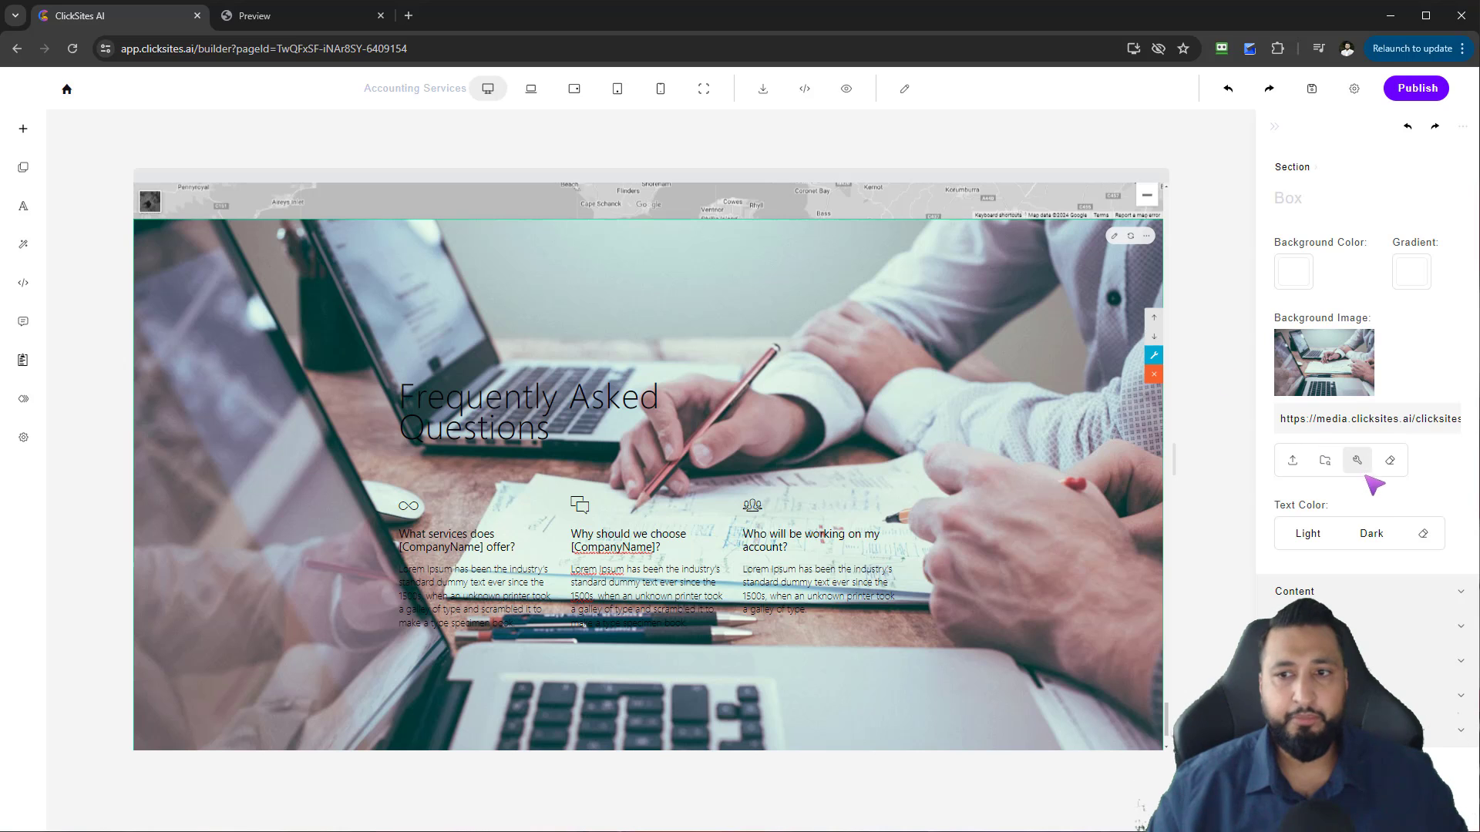
pyautogui.click(1358, 460)
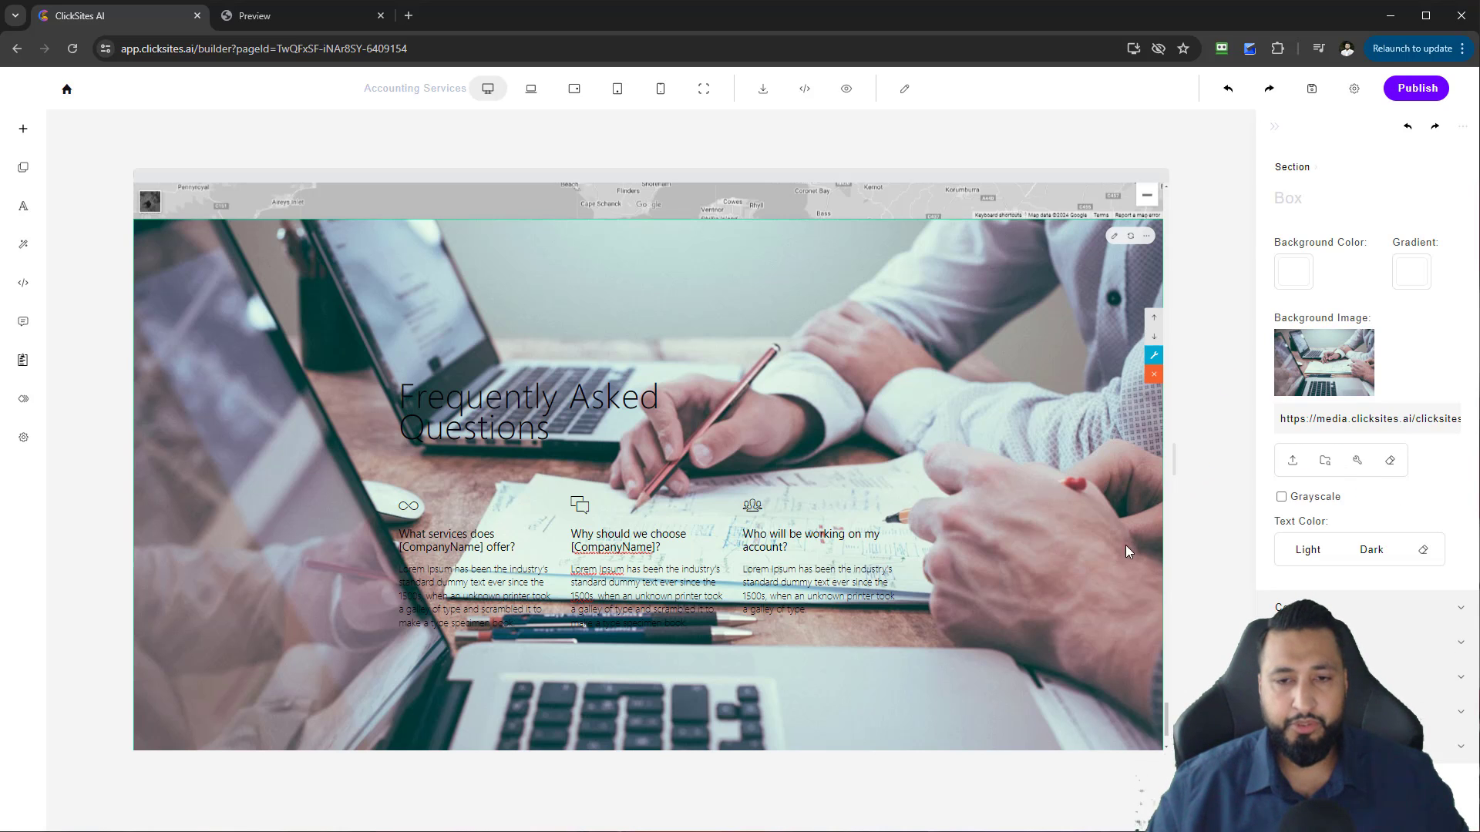
pyautogui.scroll(-2, 1127, 552)
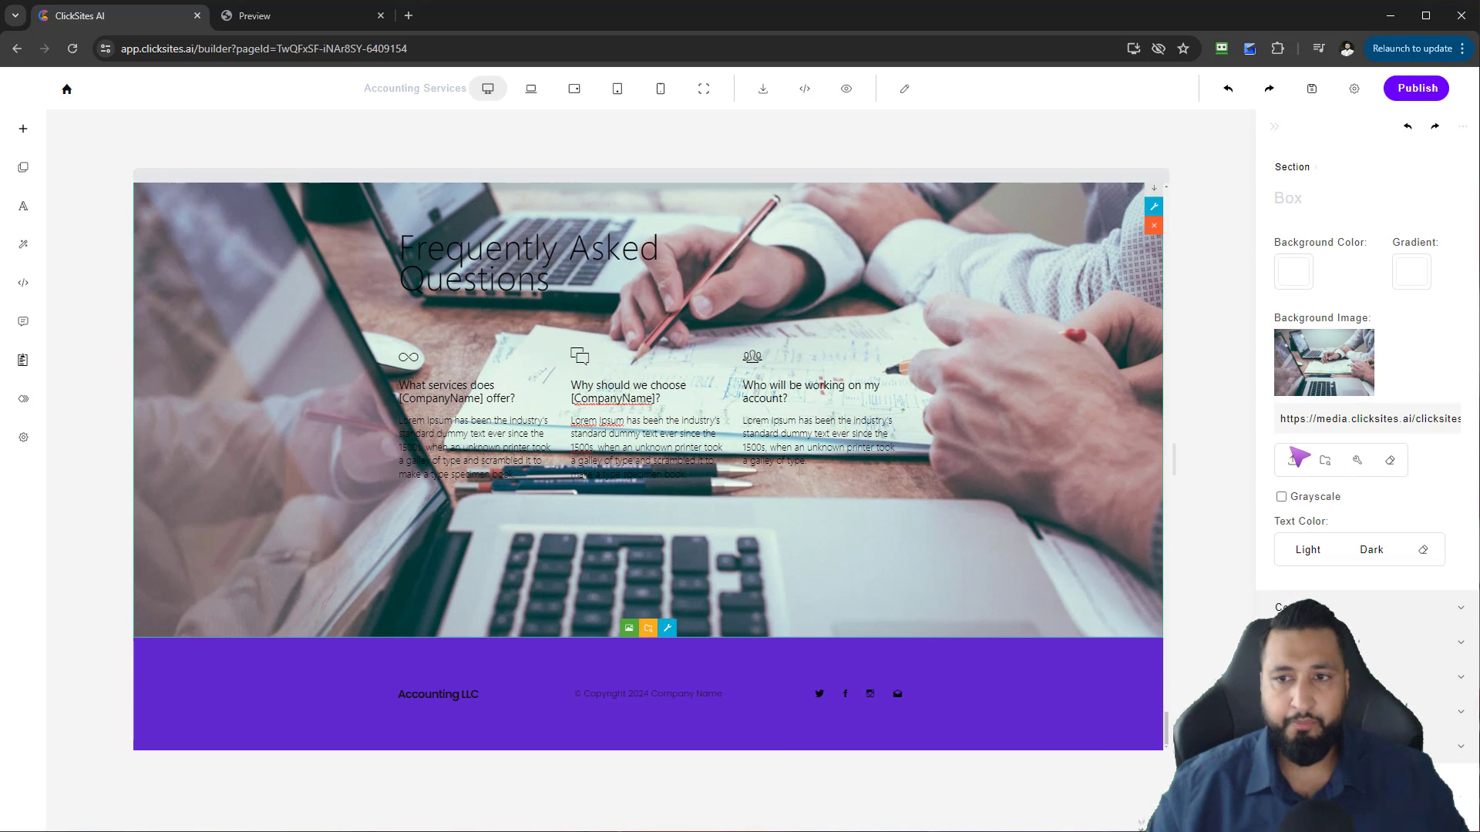
pyautogui.click(1392, 461)
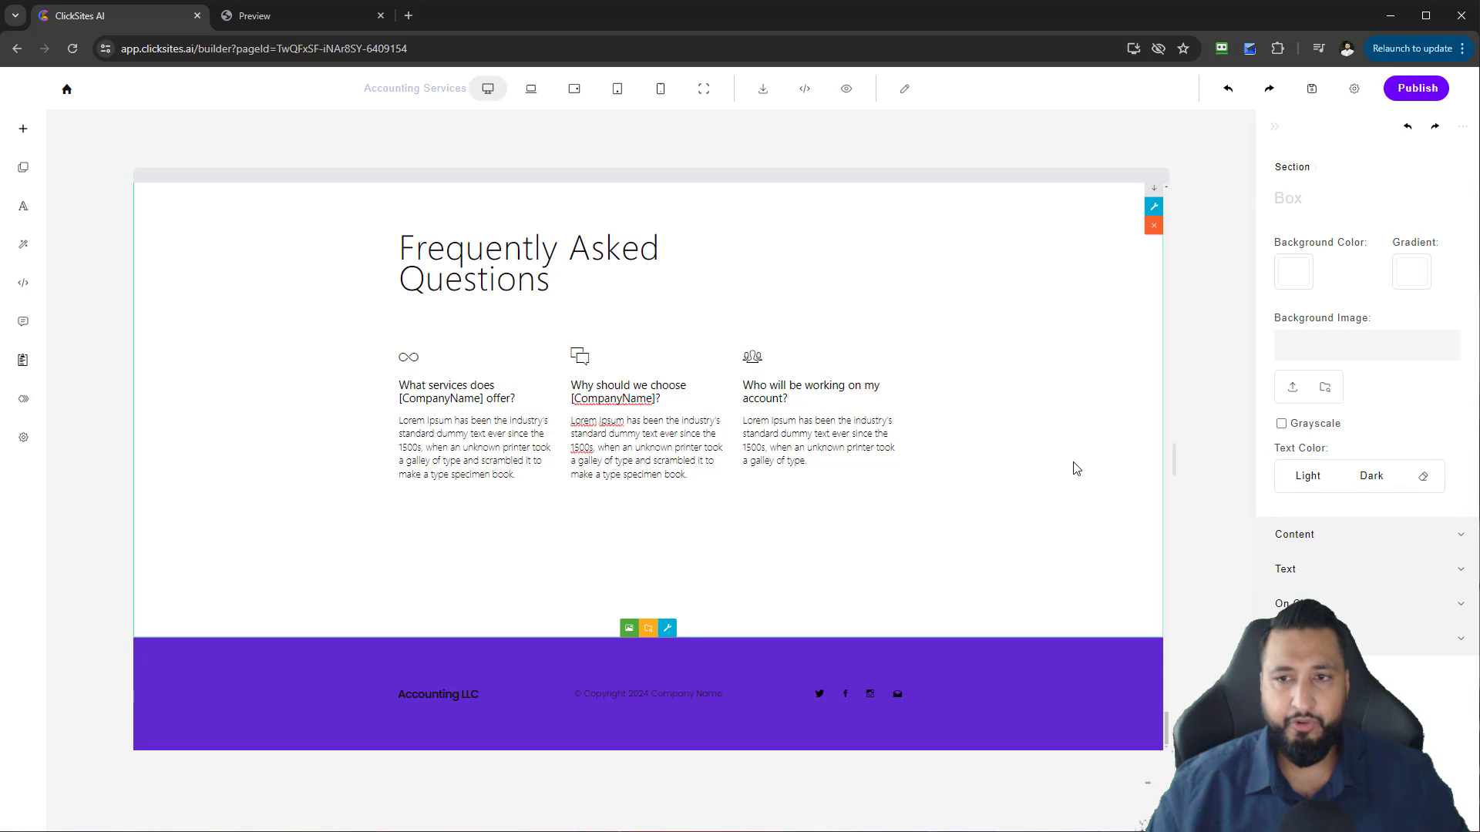
# - Open the AI image generator for the section background, enter the prompt "accounting" and keep the Horizontal (1344x768) size
pyautogui.click(1327, 388)
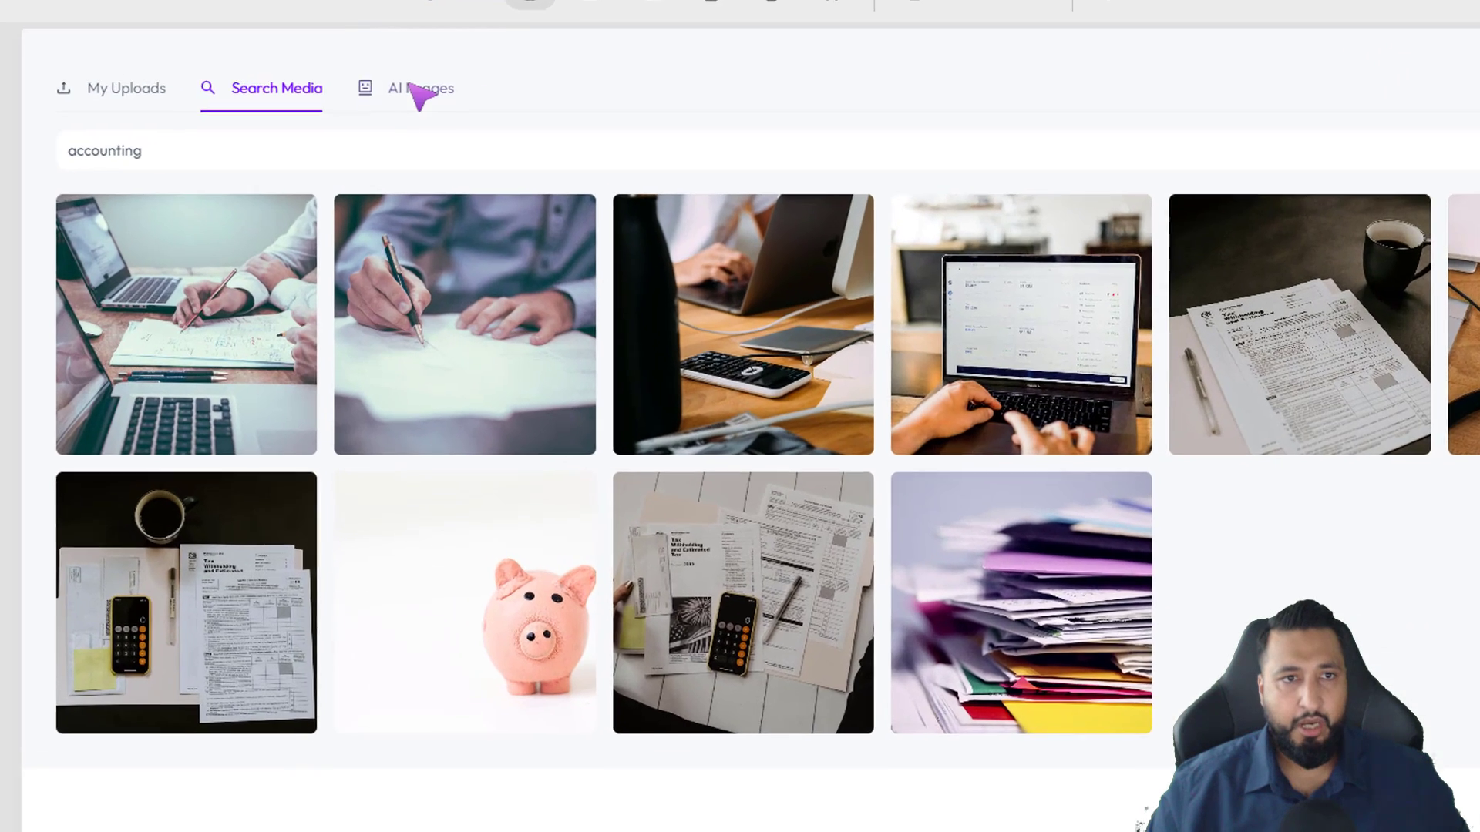
pyautogui.click(407, 152)
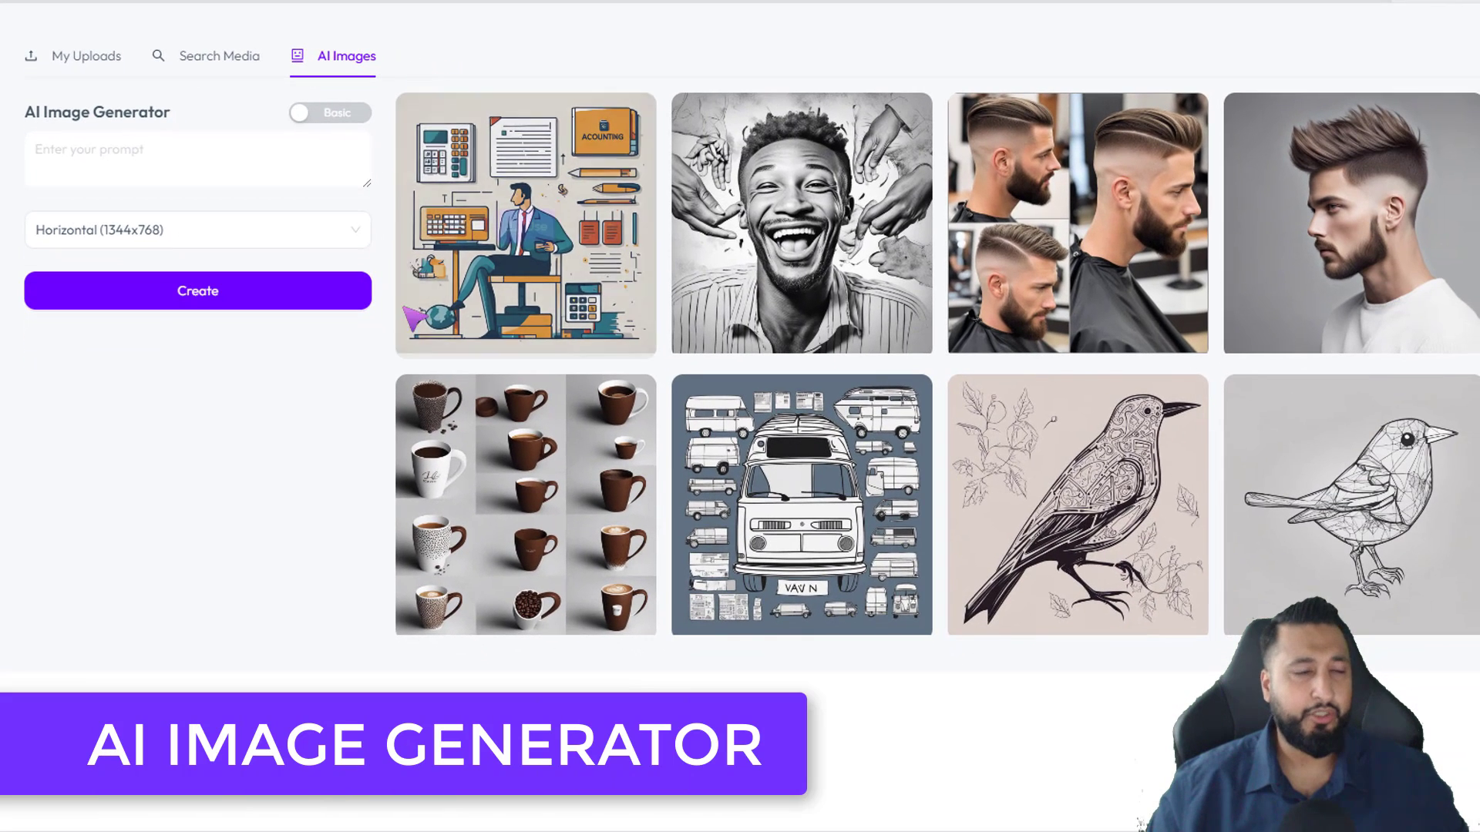
pyautogui.click(130, 153)
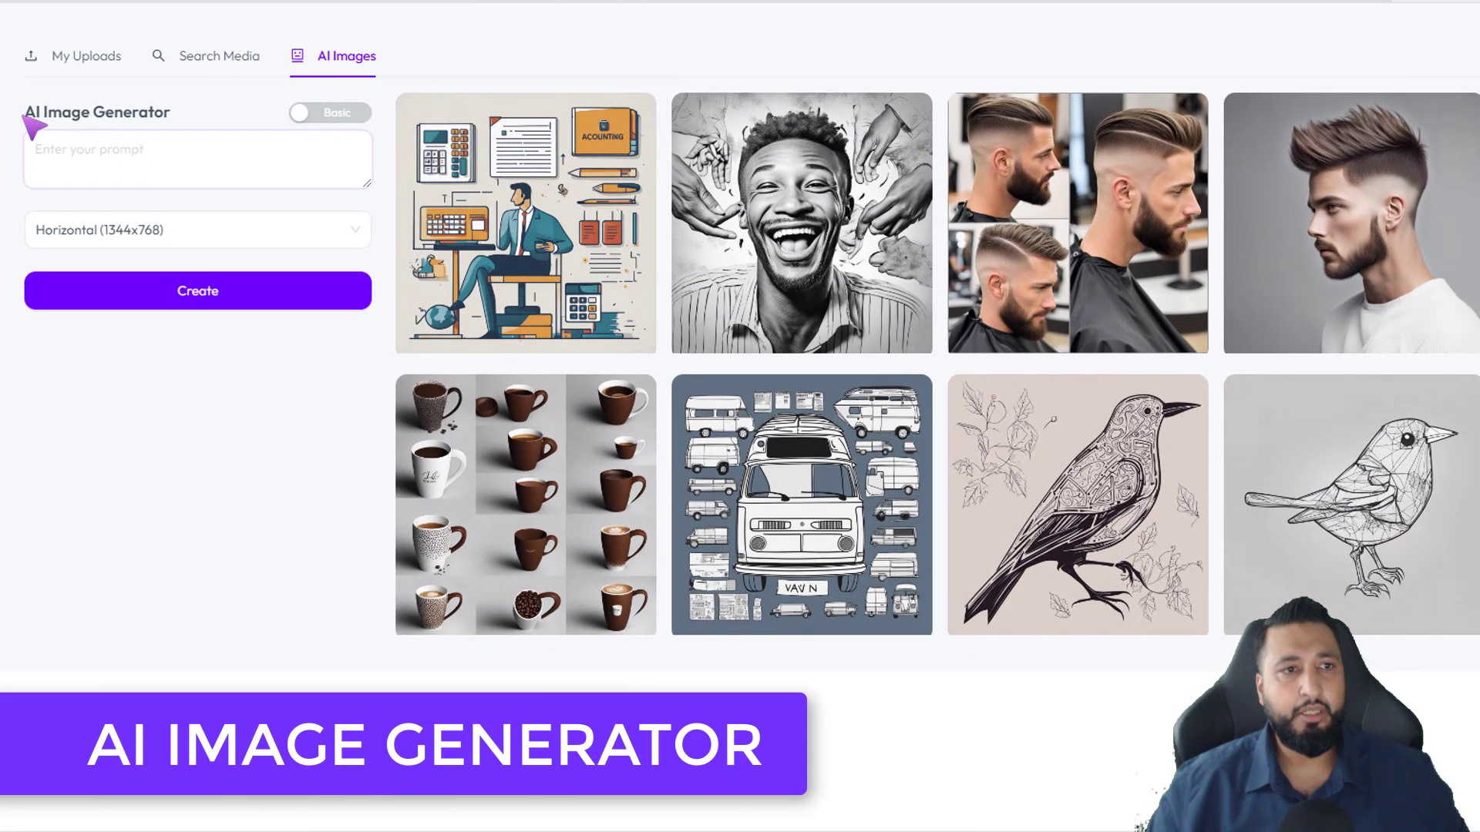
pyautogui.moveTo(24, 114); pyautogui.dragTo(185, 120)
pyautogui.click(199, 164)
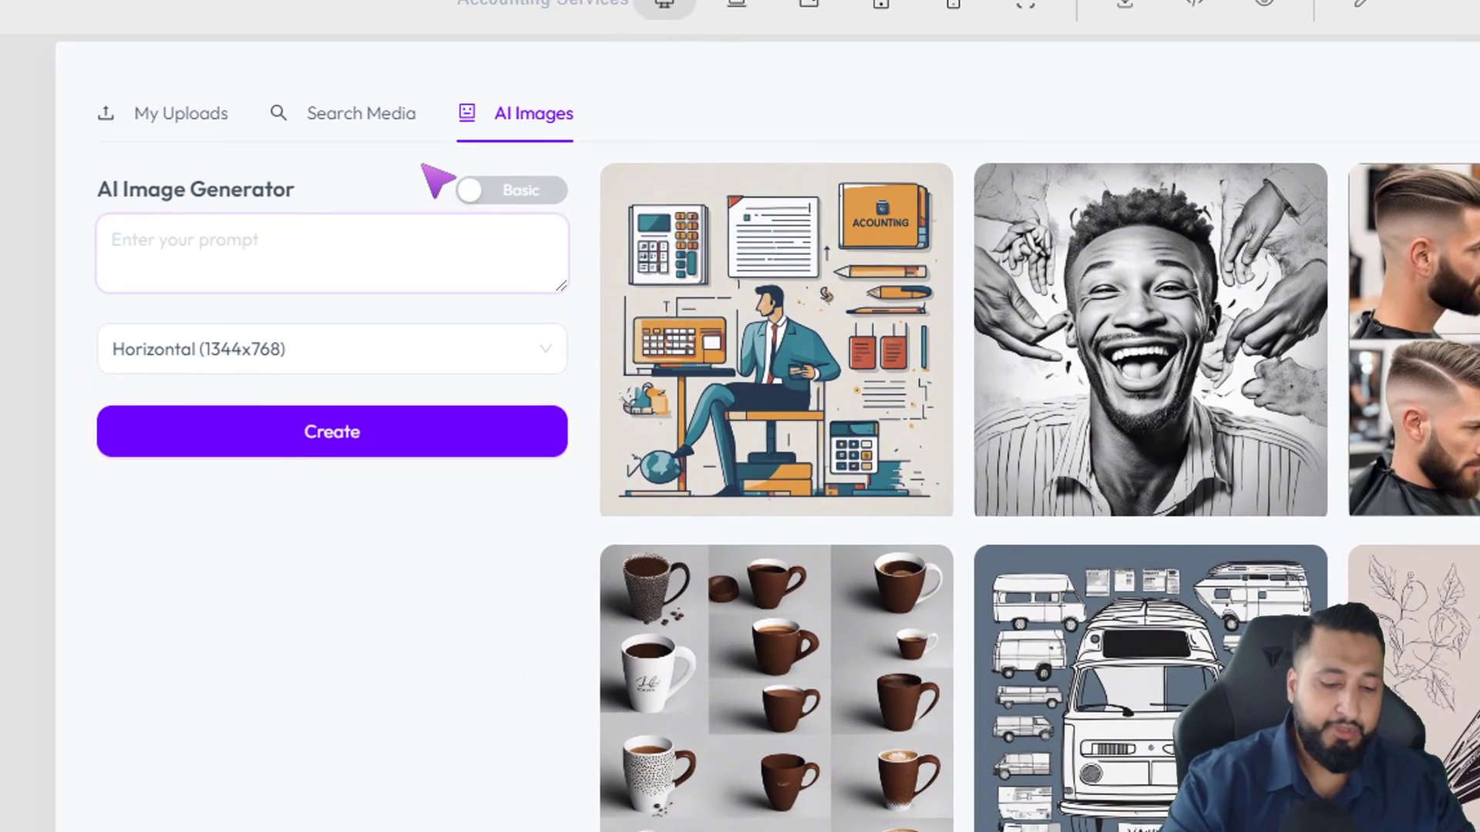
pyautogui.write('accouting')
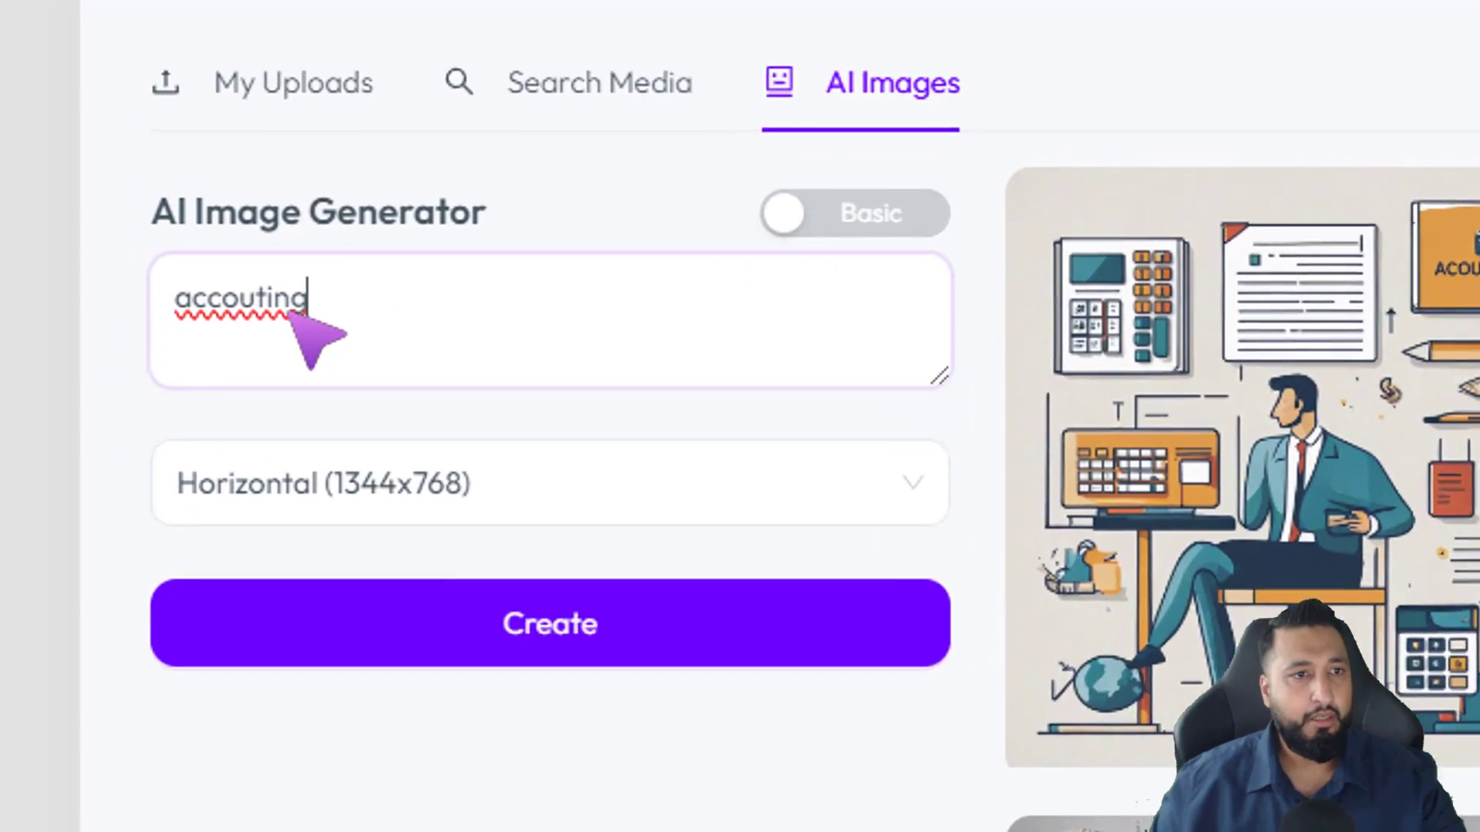
pyautogui.rightClick(172, 247)
pyautogui.click(237, 265)
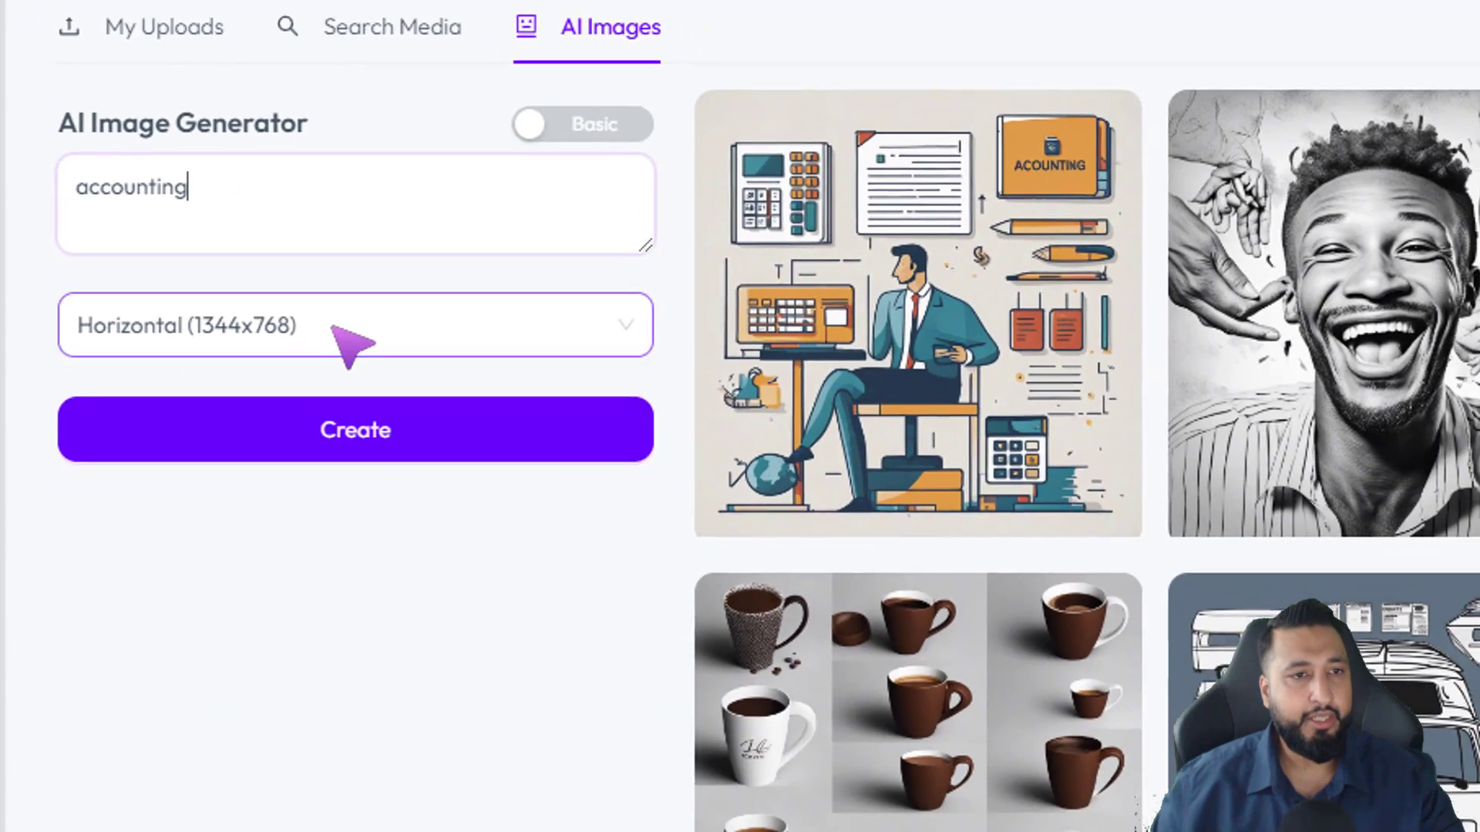
pyautogui.click(567, 513)
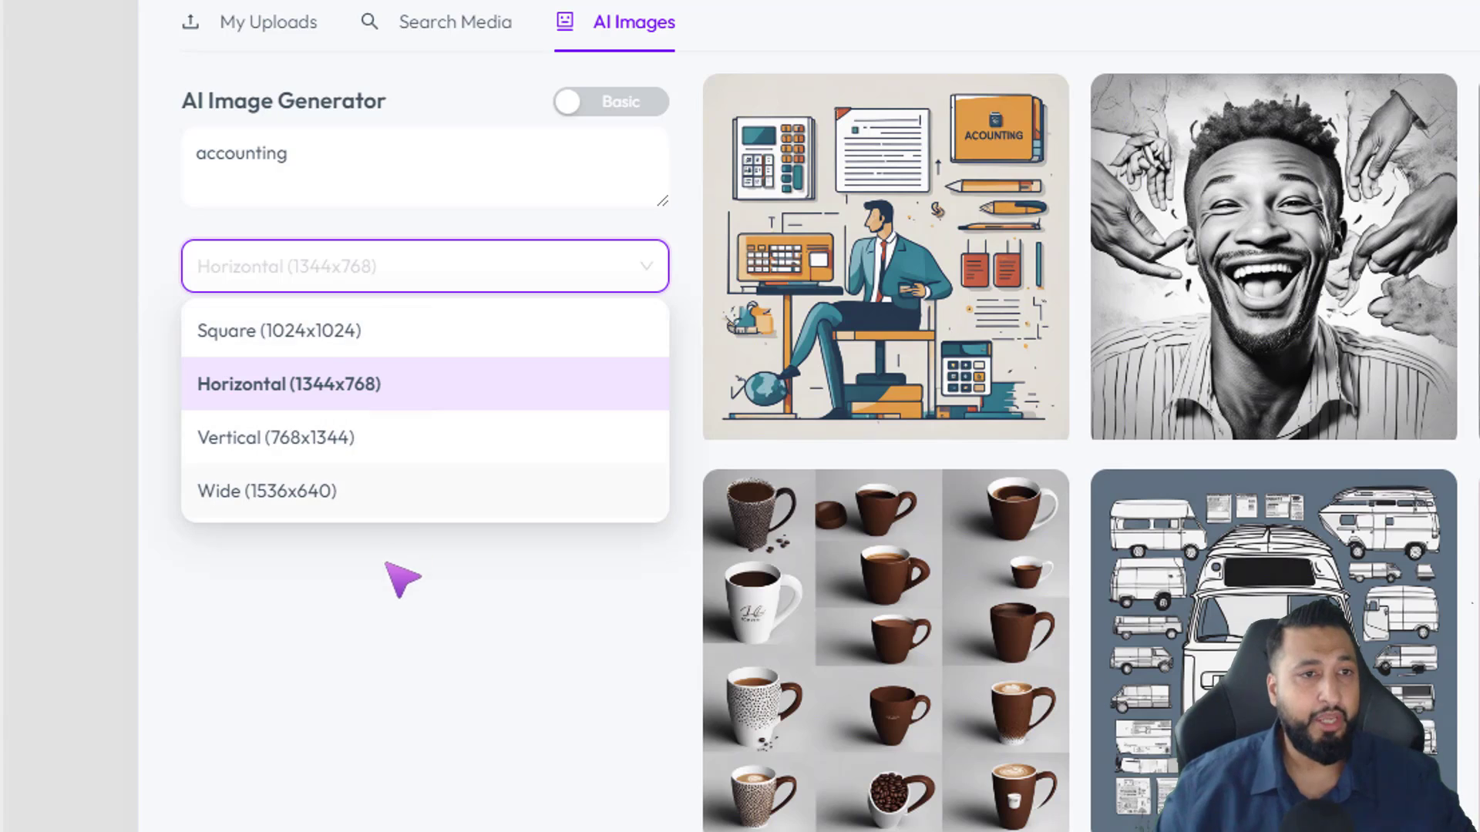
pyautogui.click(436, 174)
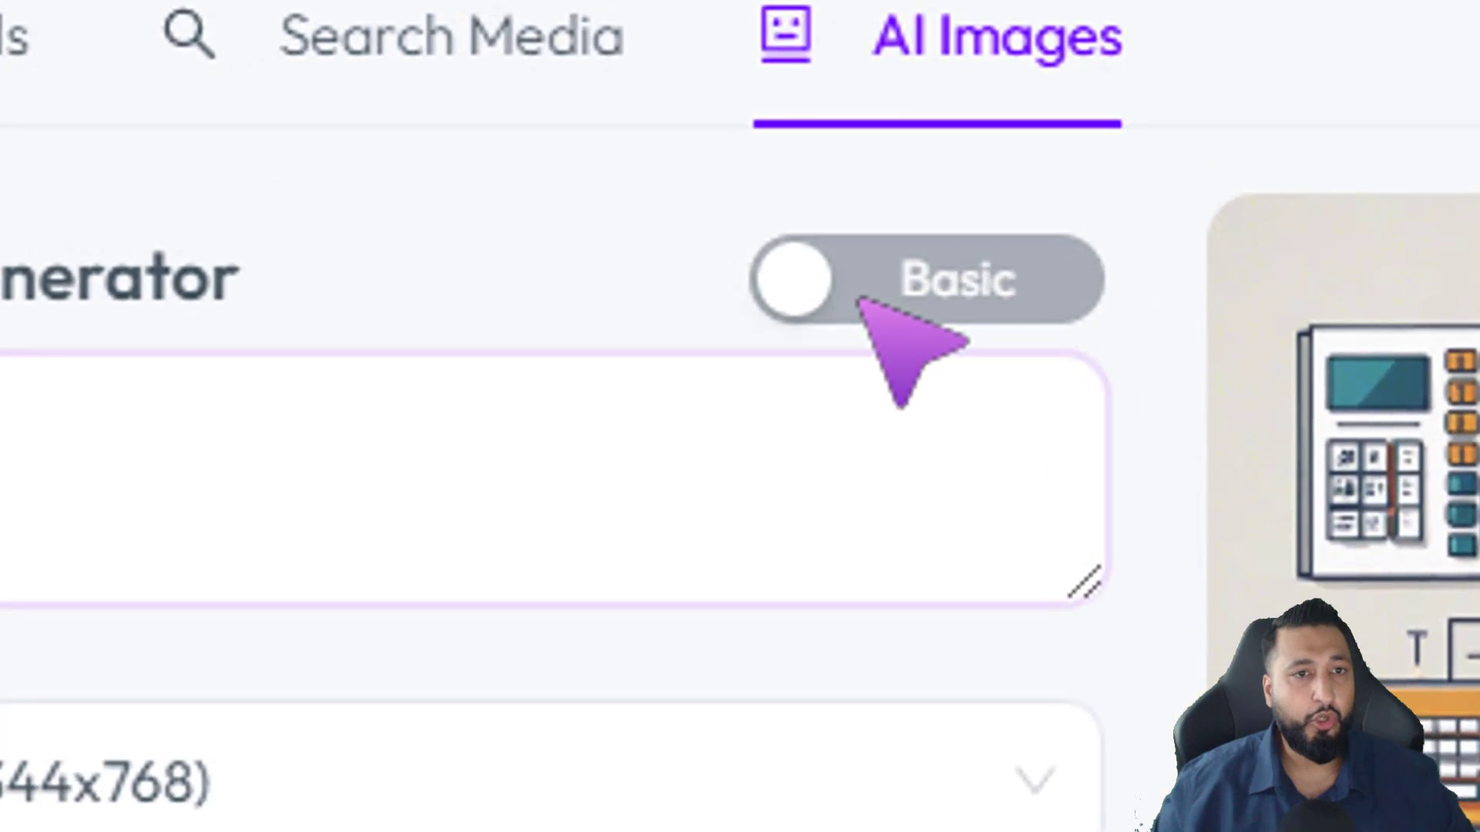
# - Examine the style and color choices in the image generator's Advanced mode, then return it to Basic mode
pyautogui.click(860, 301)
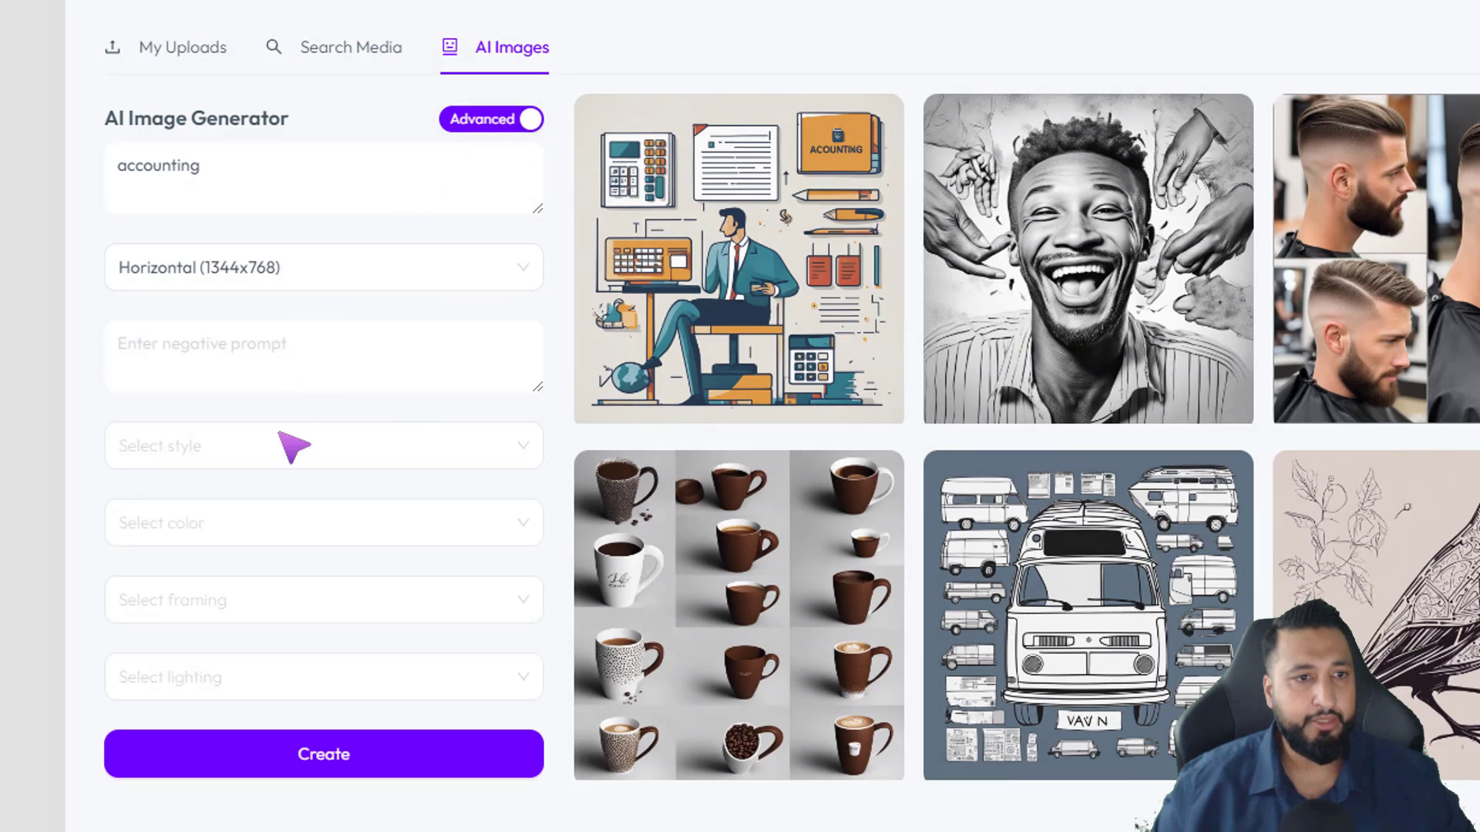
pyautogui.click(280, 434)
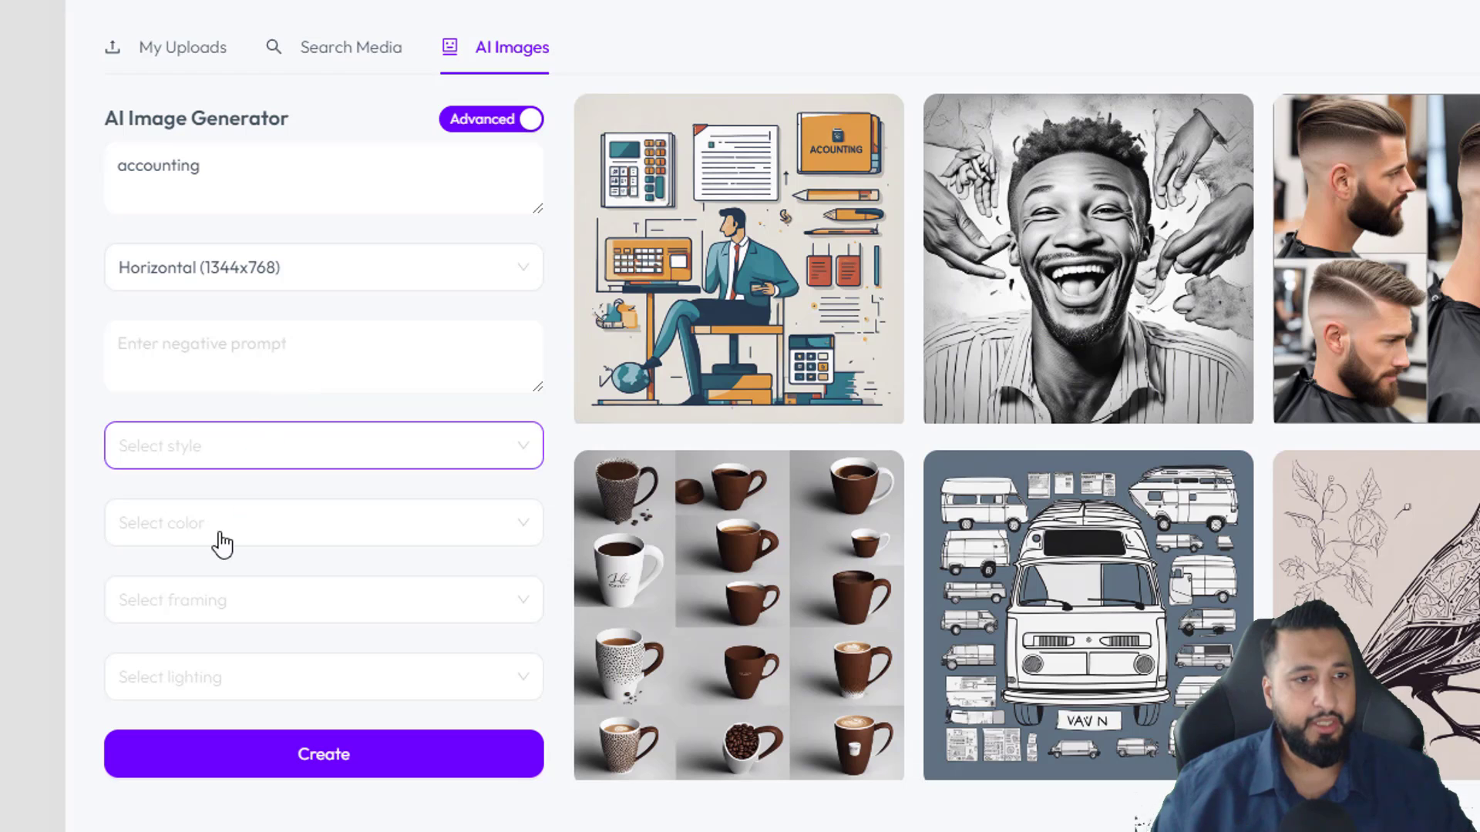
pyautogui.click(227, 529)
pyautogui.scroll(-2, 340, 686)
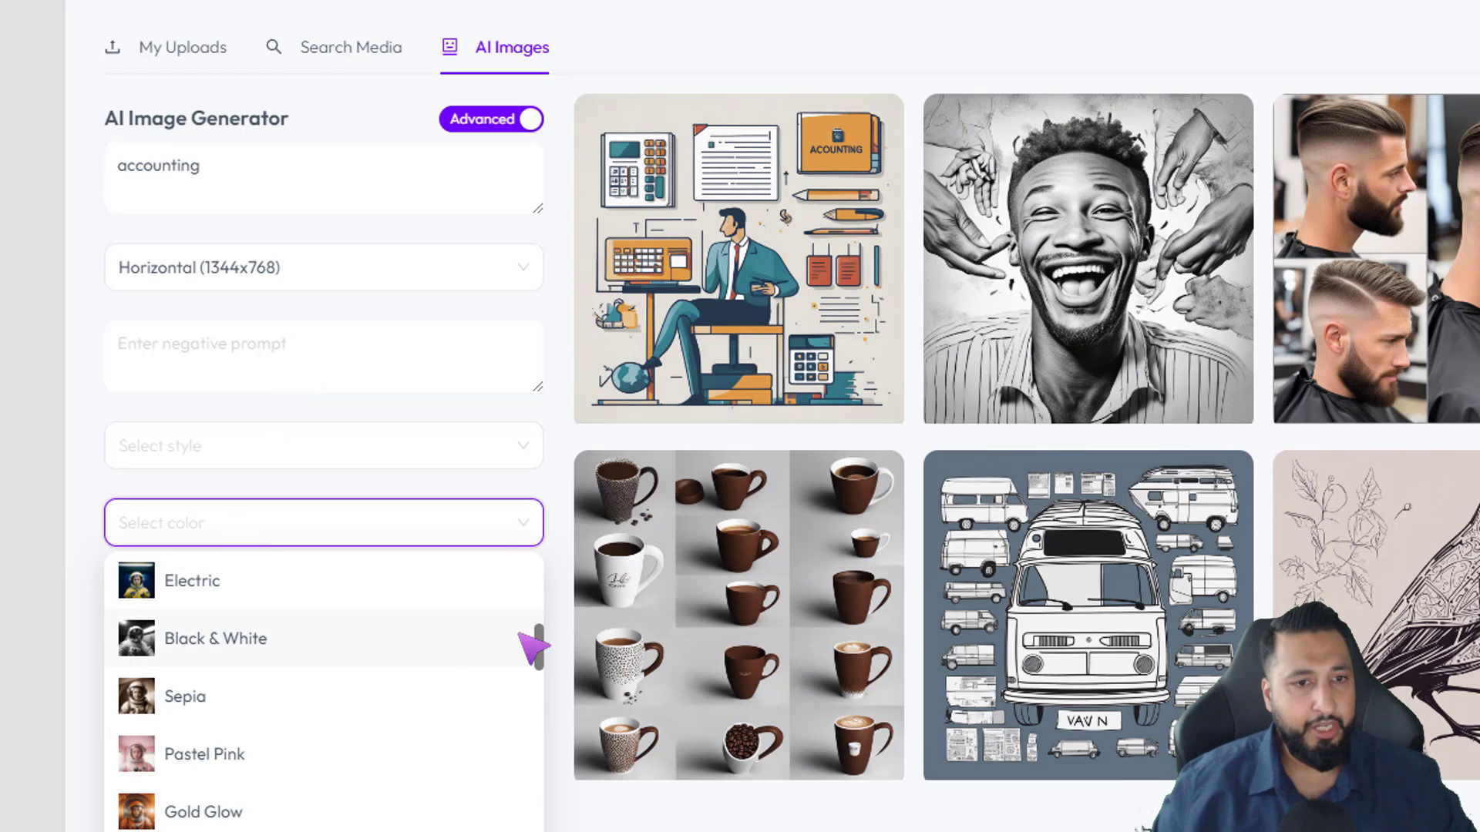
pyautogui.scroll(-3, 546, 648)
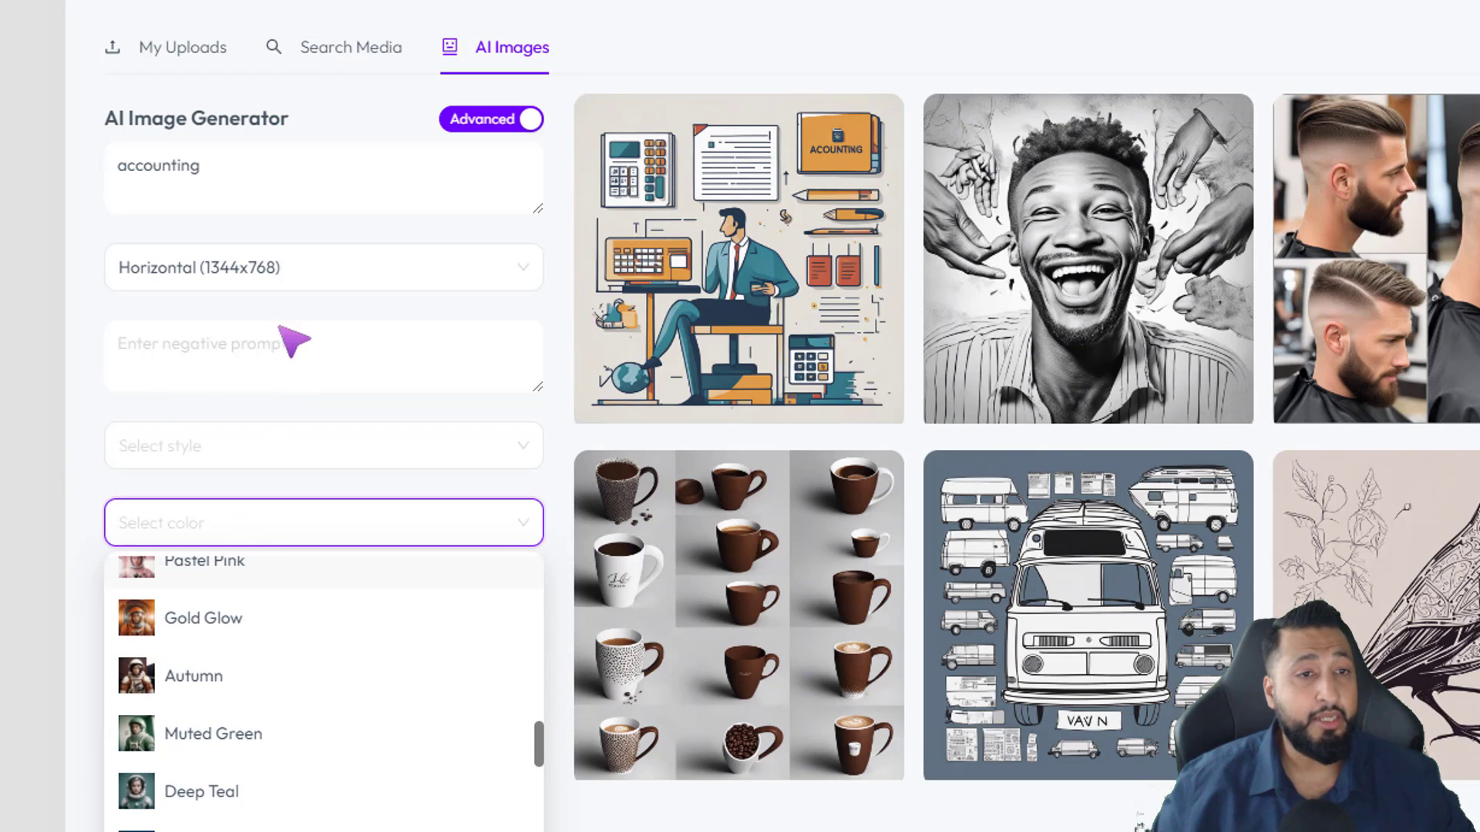
pyautogui.click(354, 238)
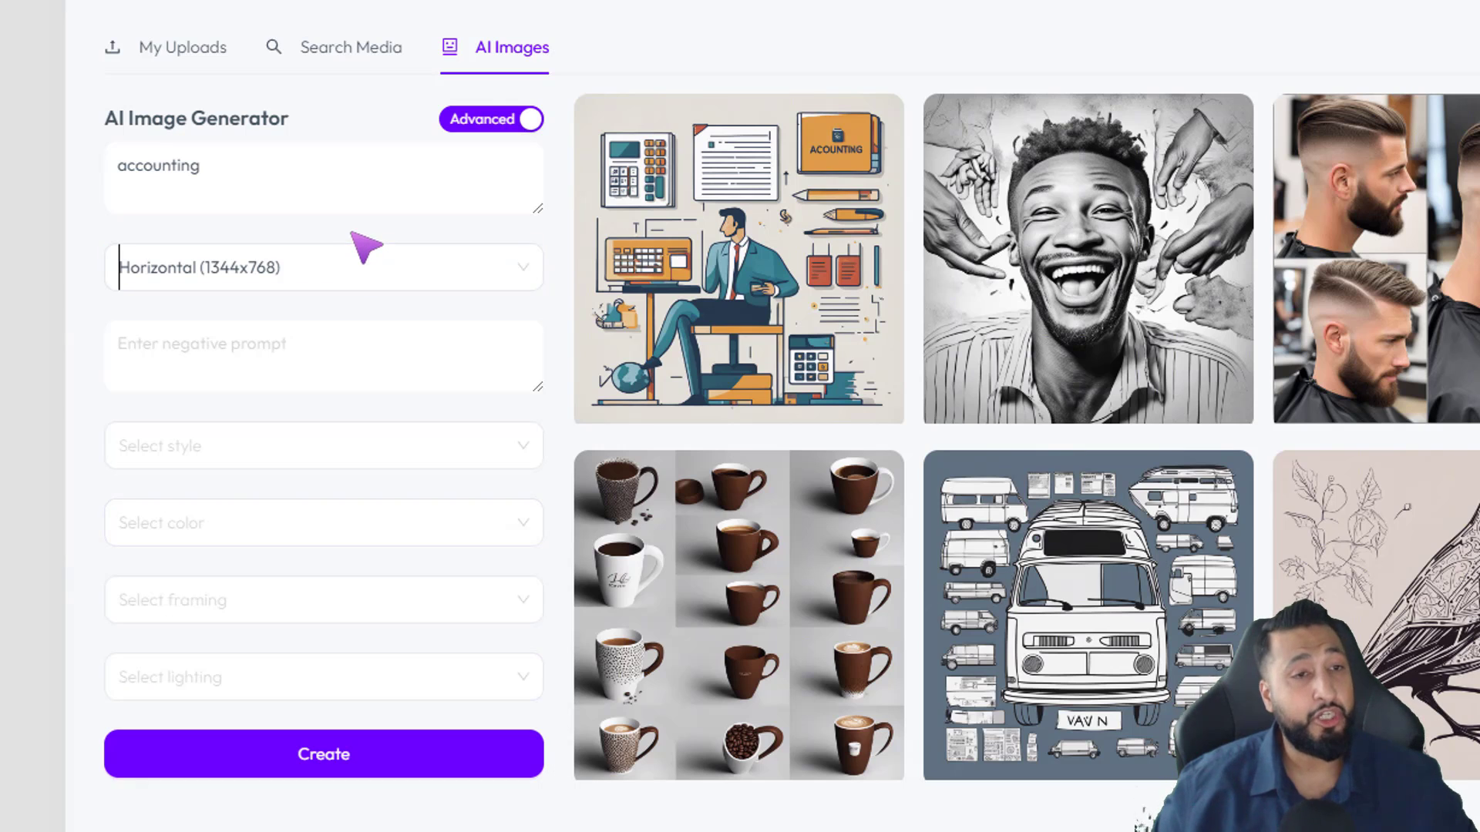
pyautogui.click(312, 173)
pyautogui.click(447, 120)
# - Generate the AI accounting image and use the calculator, pens and charts picture as the "Frequently Asked Questions" section background
pyautogui.click(438, 351)
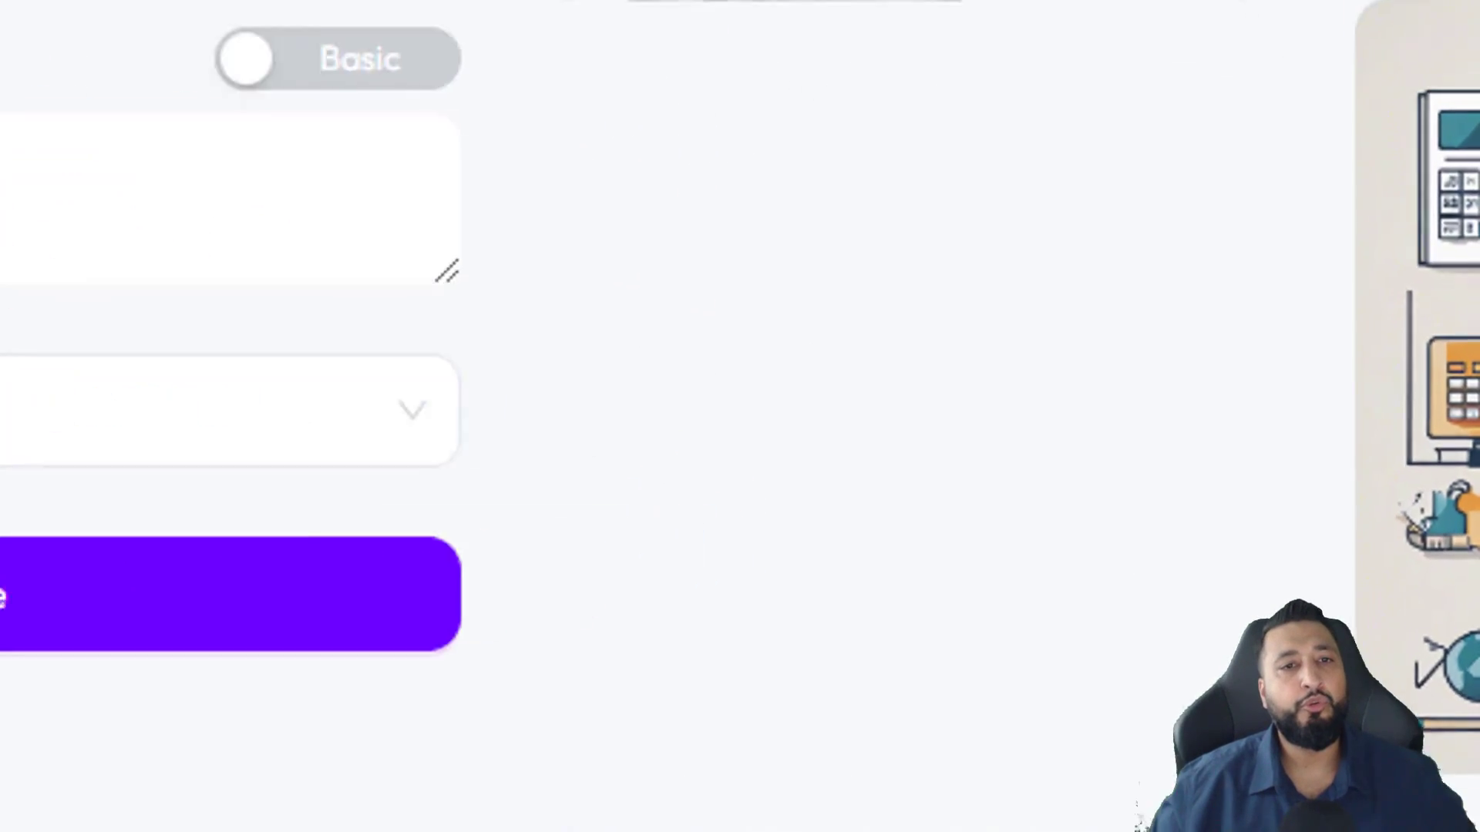
pyautogui.moveTo(1110, 405)
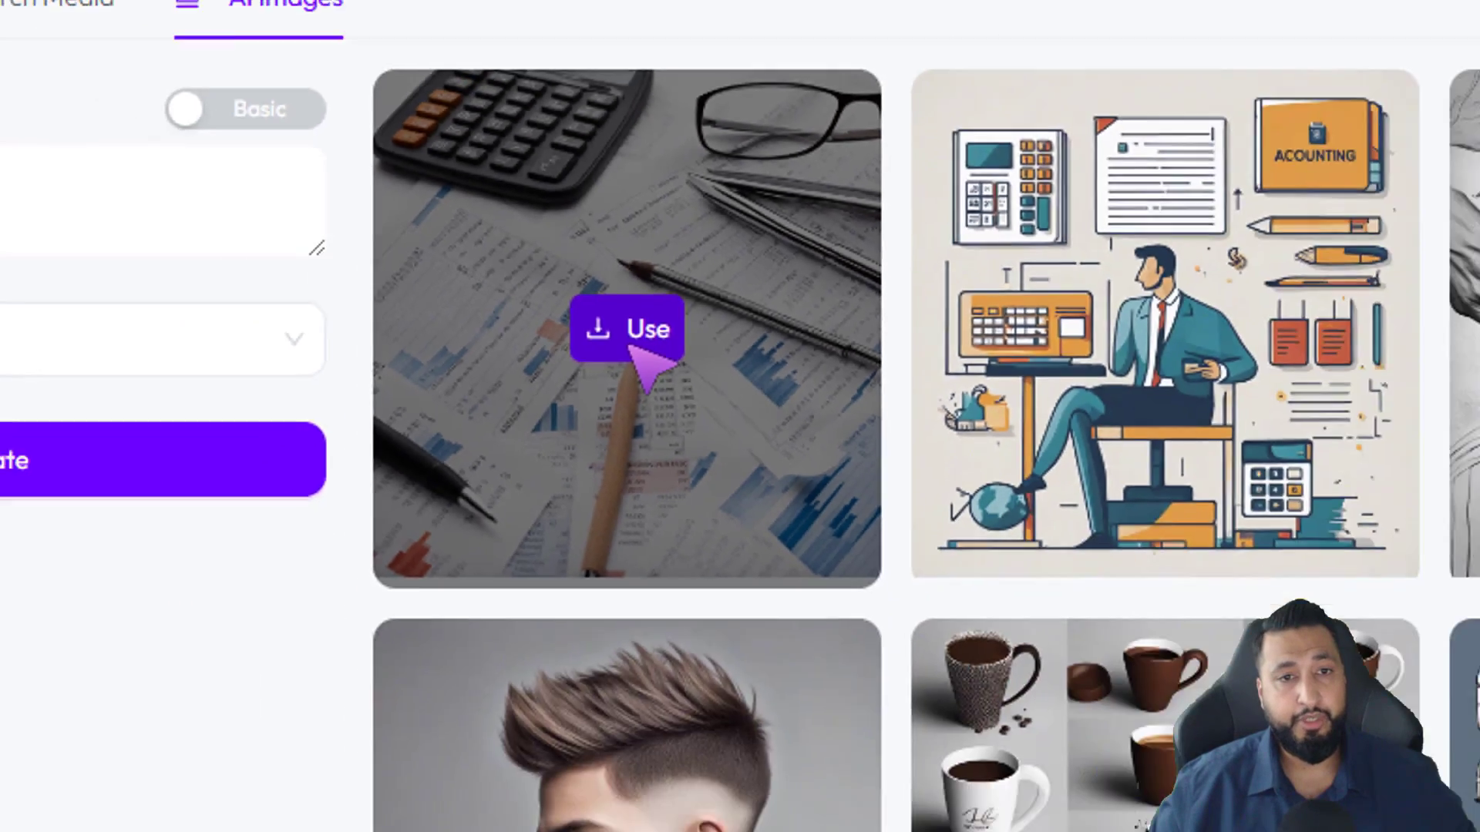
pyautogui.click(746, 439)
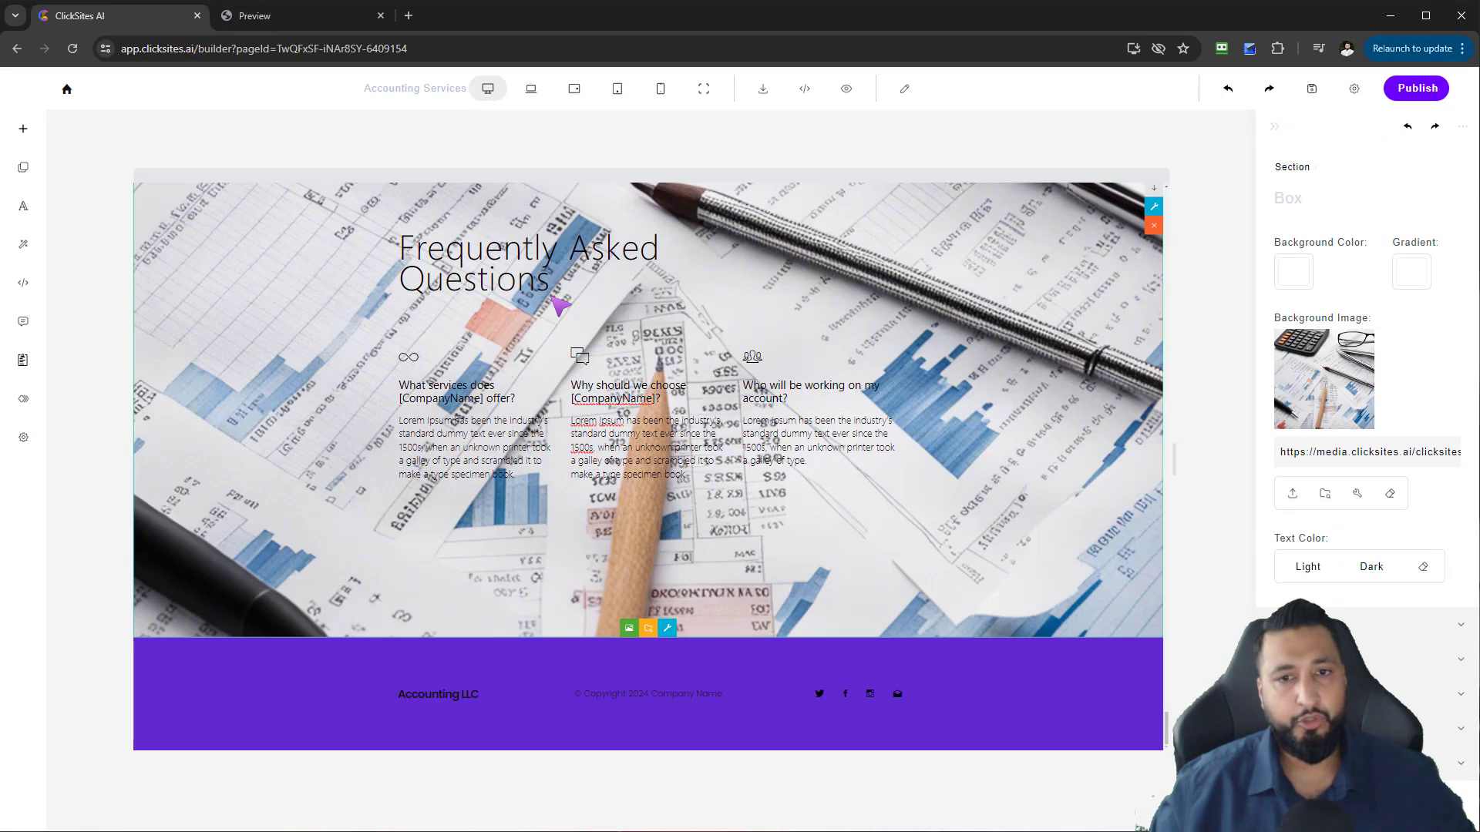
pyautogui.tripleClick(609, 249)
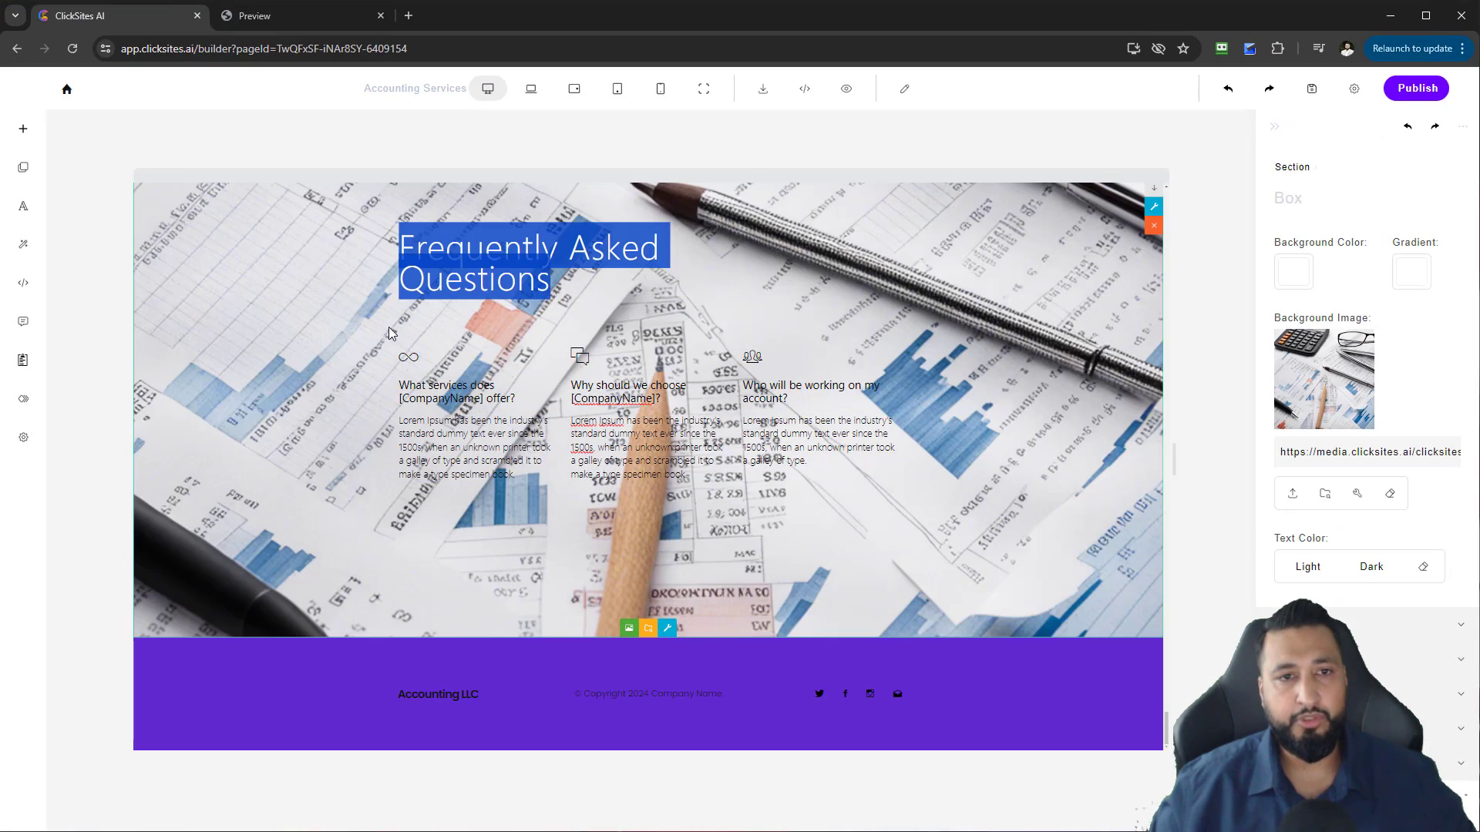
pyautogui.click(1114, 289)
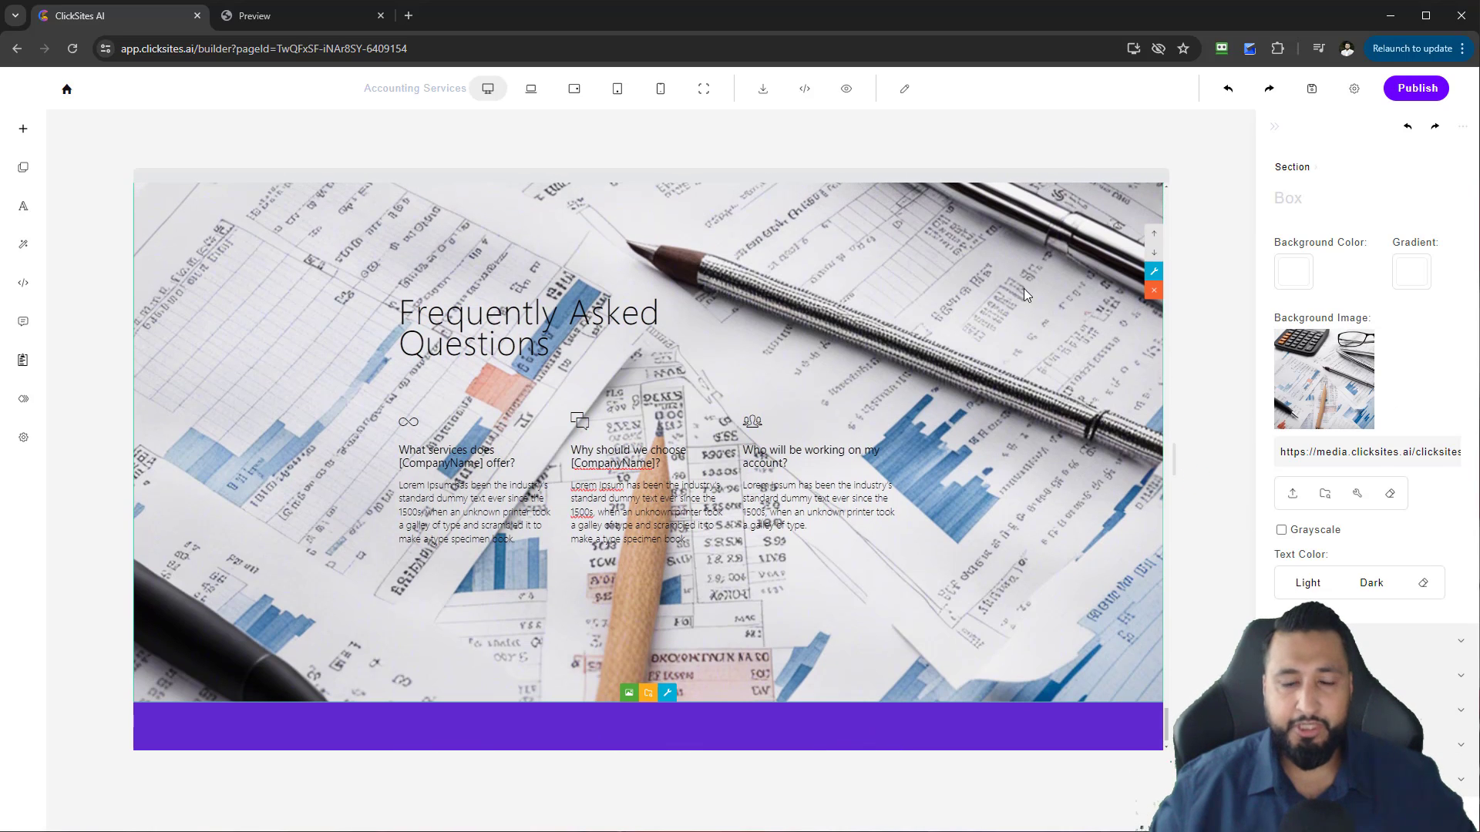
# - Review the quick effects of the section's background image, then delete the "Frequently Asked Questions" section
pyautogui.scroll(-3, 1302, 566)
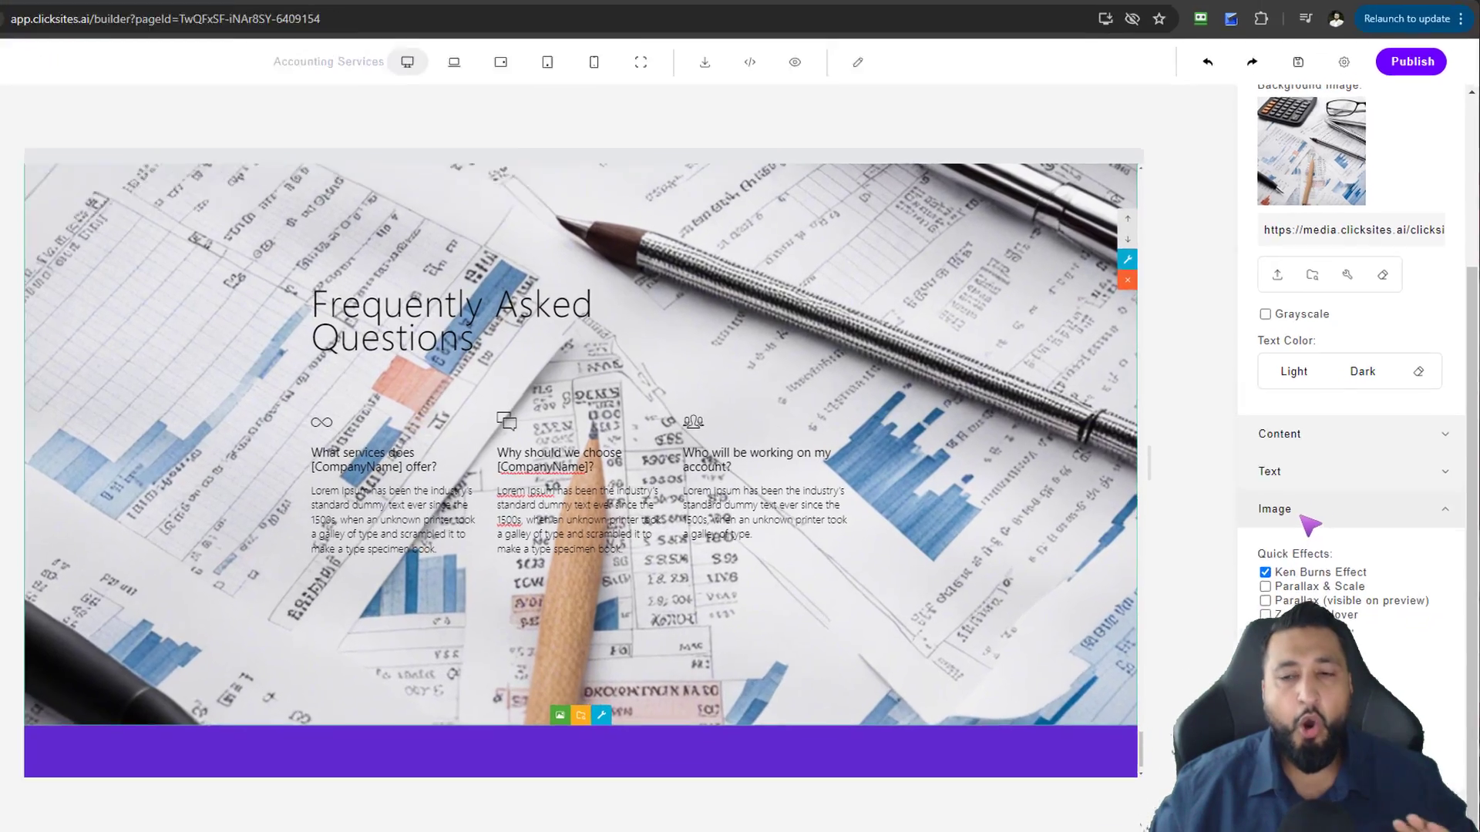
pyautogui.scroll(3, 1312, 504)
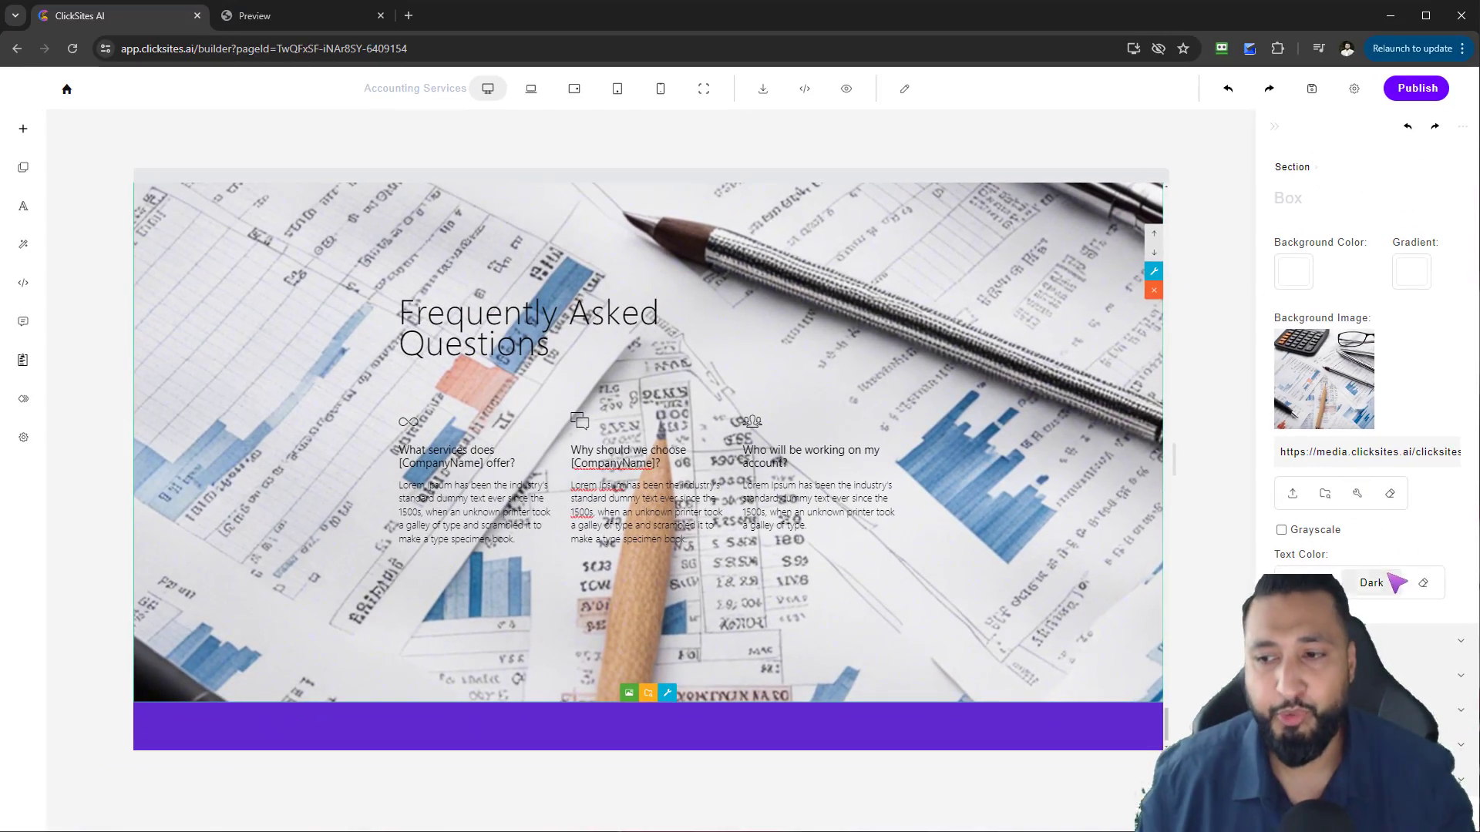
pyautogui.click(1275, 127)
pyautogui.scroll(10, 692, 495)
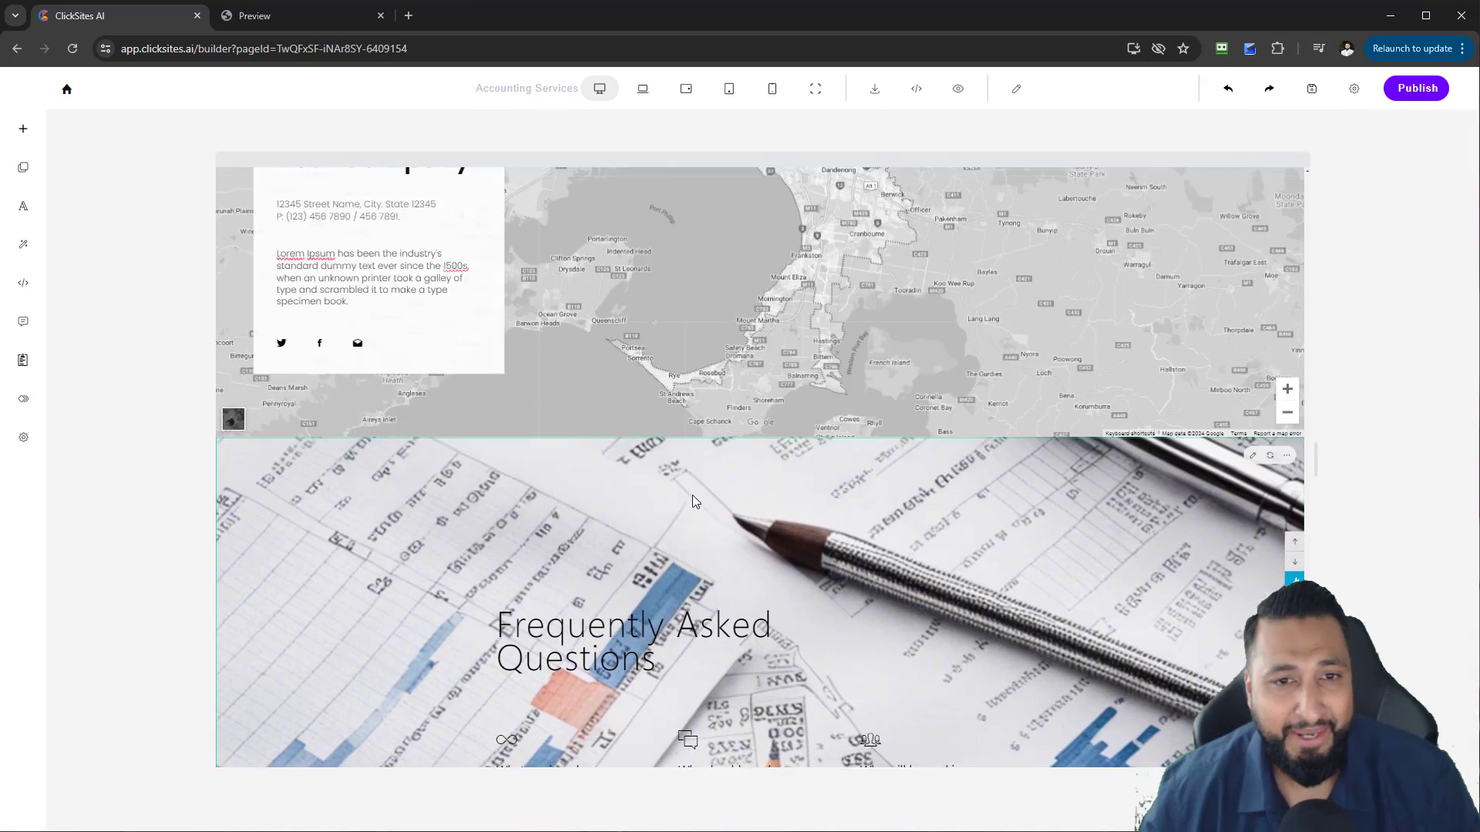
pyautogui.scroll(-10, 851, 523)
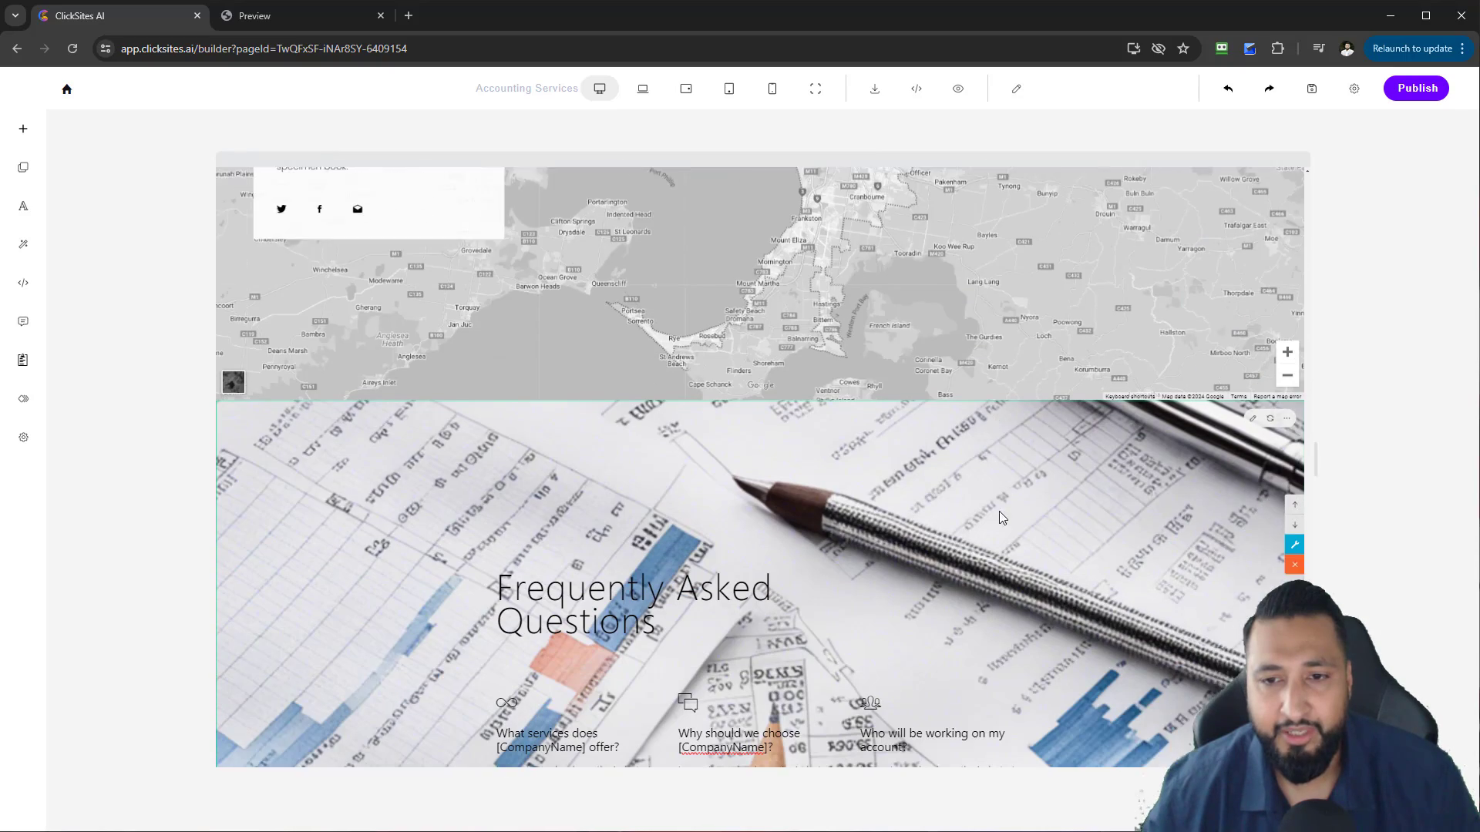
pyautogui.scroll(2, 1291, 366)
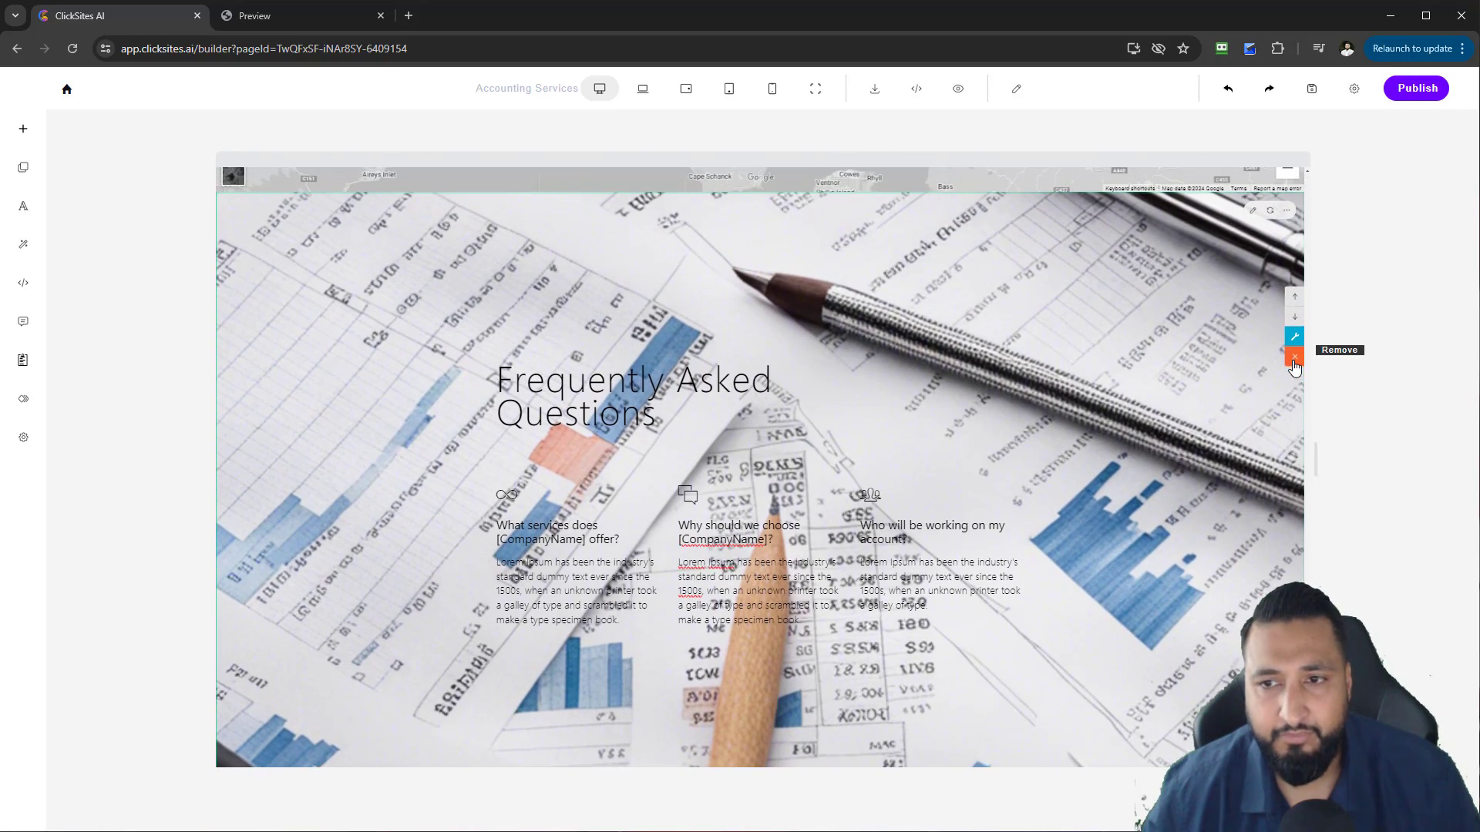
pyautogui.click(1294, 350)
# - Select the "Comprehensive Accounting Solutions for Your Business Success" heading and show its font settings
pyautogui.scroll(5, 1048, 532)
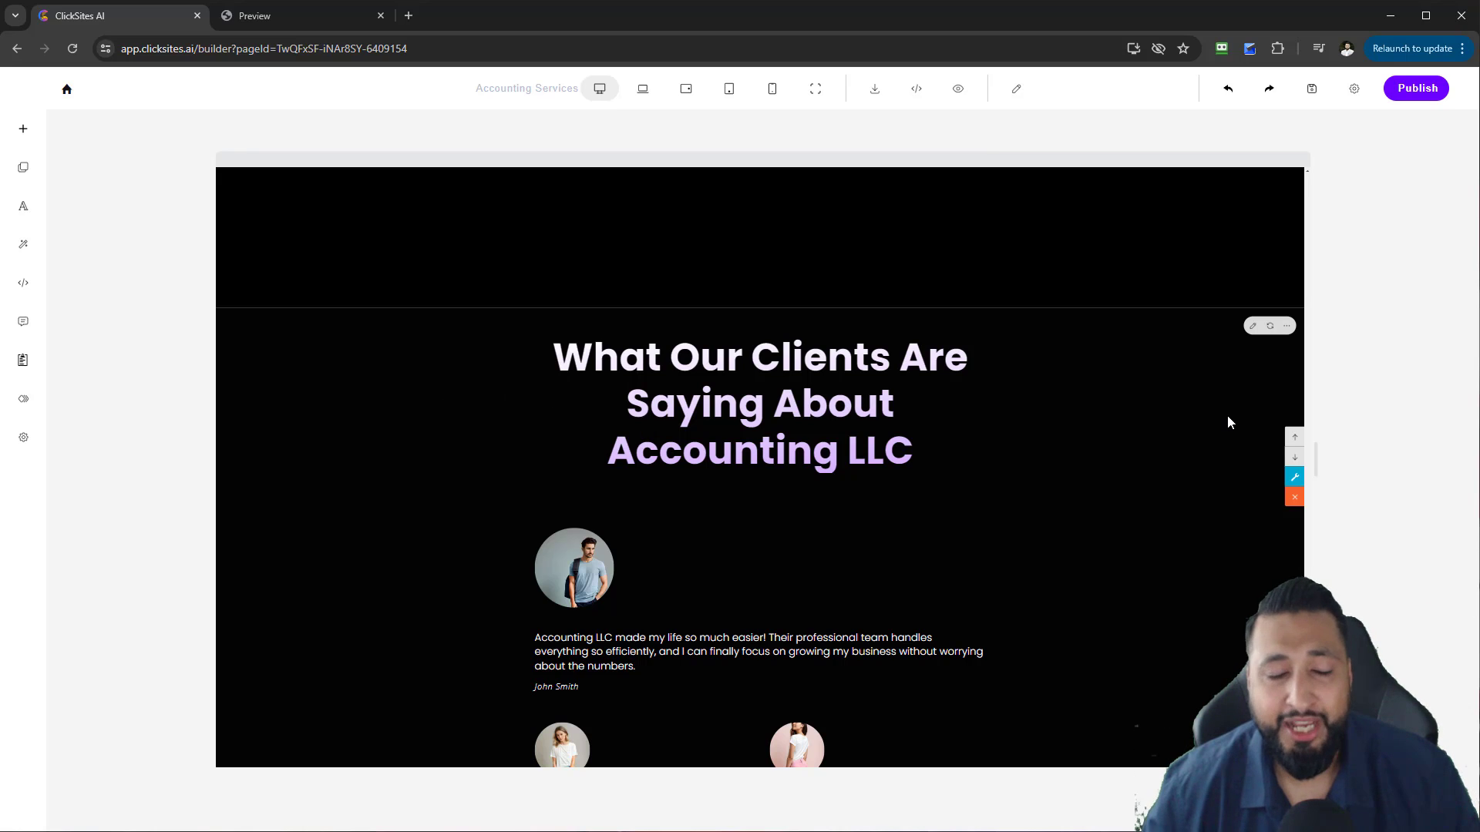
pyautogui.scroll(-5, 1310, 472)
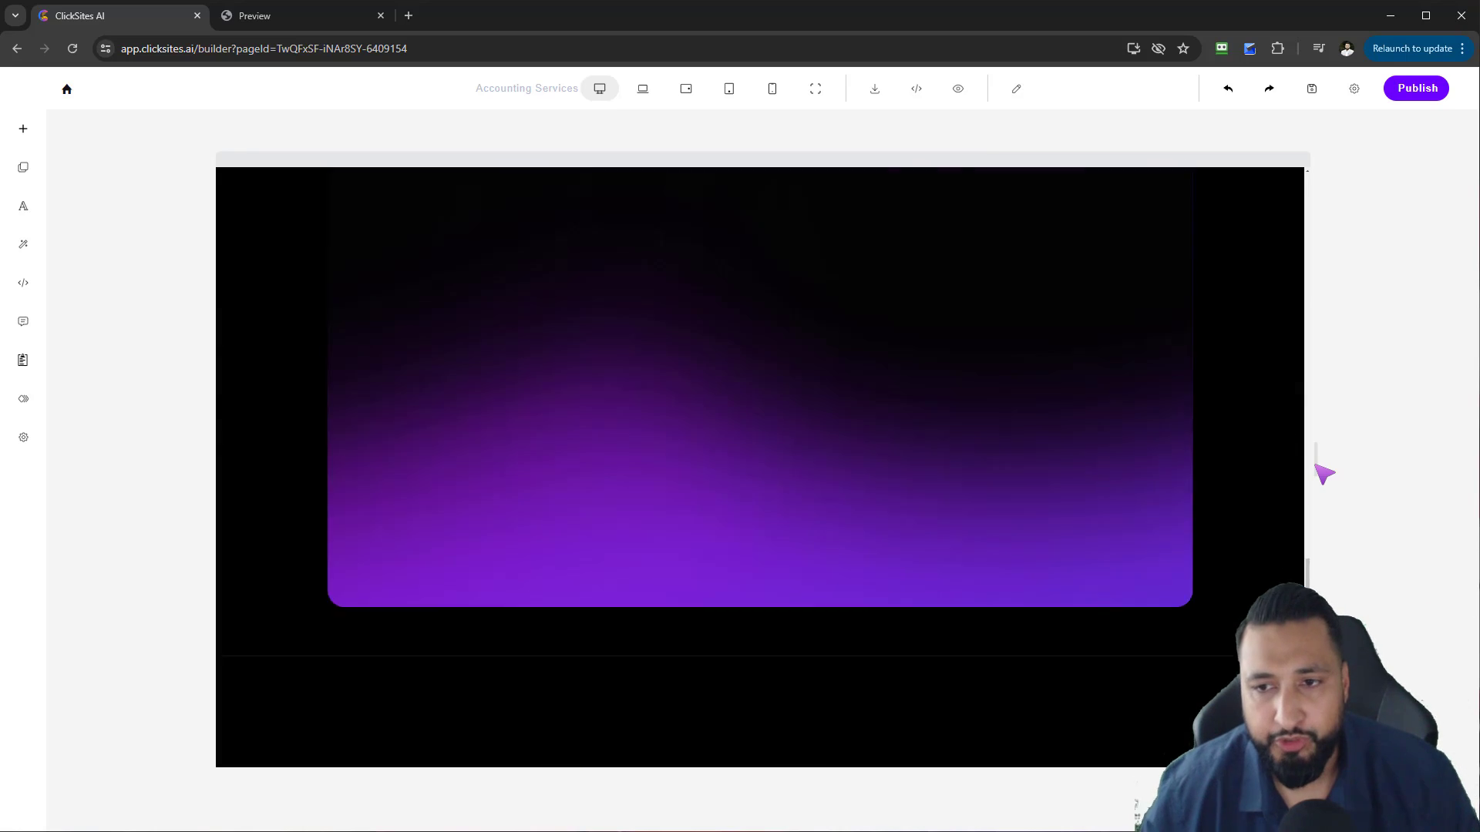
pyautogui.scroll(3, 1308, 482)
pyautogui.moveTo(1308, 440); pyautogui.dragTo(1295, 347)
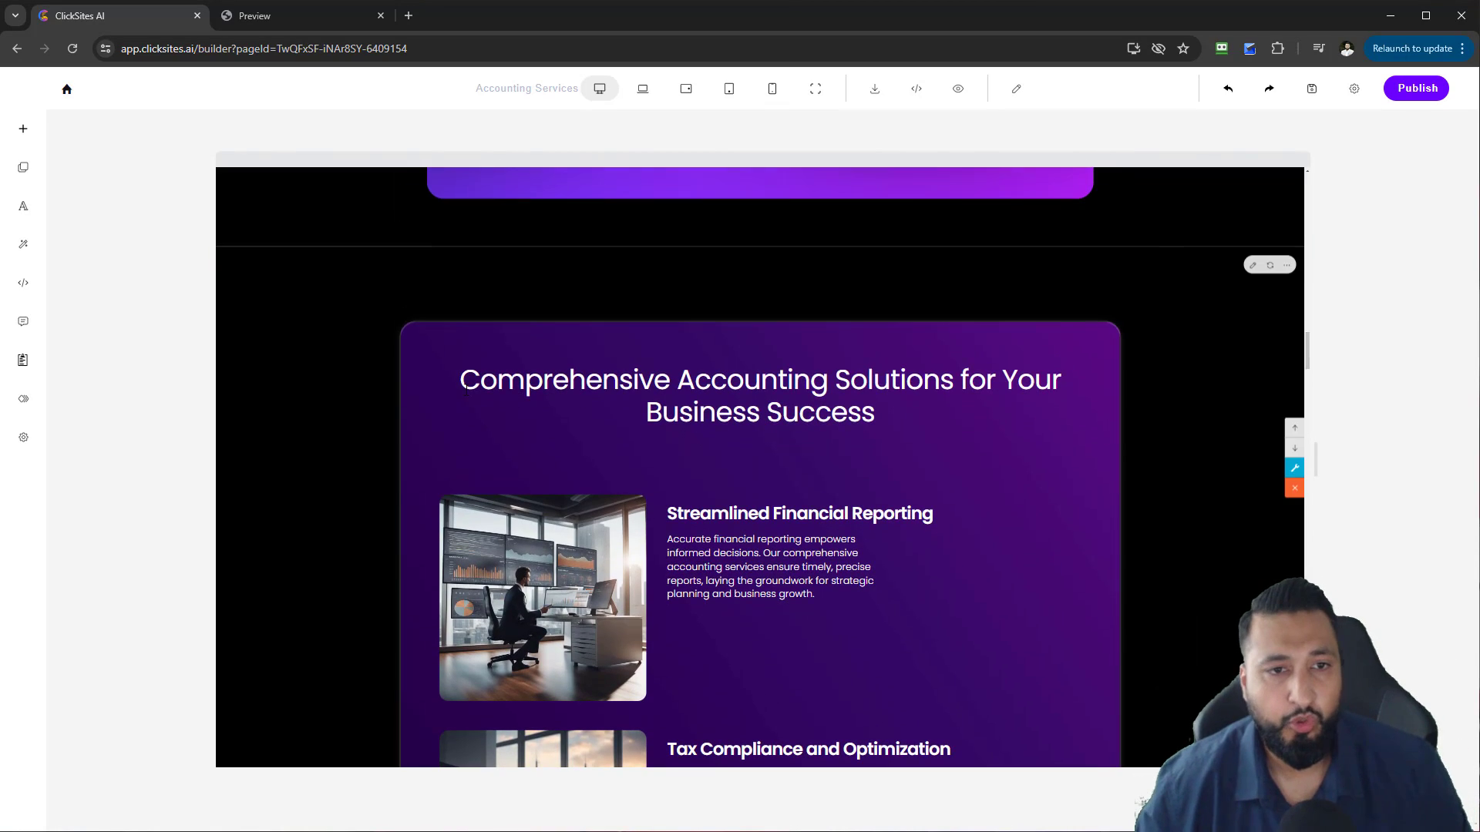
pyautogui.click(582, 383)
pyautogui.moveTo(461, 379); pyautogui.dragTo(891, 399)
pyautogui.tripleClick(858, 411)
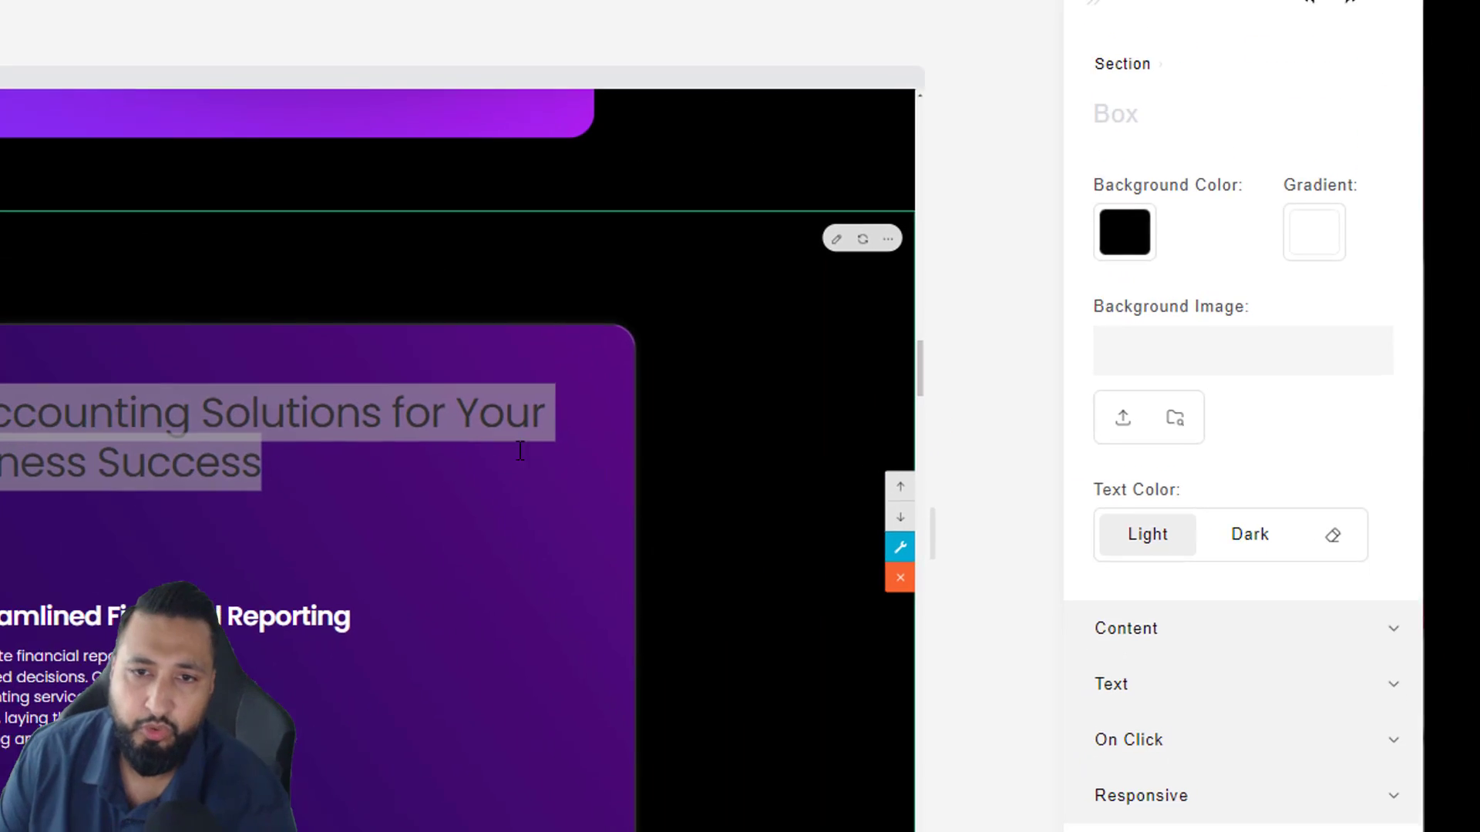
pyautogui.click(416, 416)
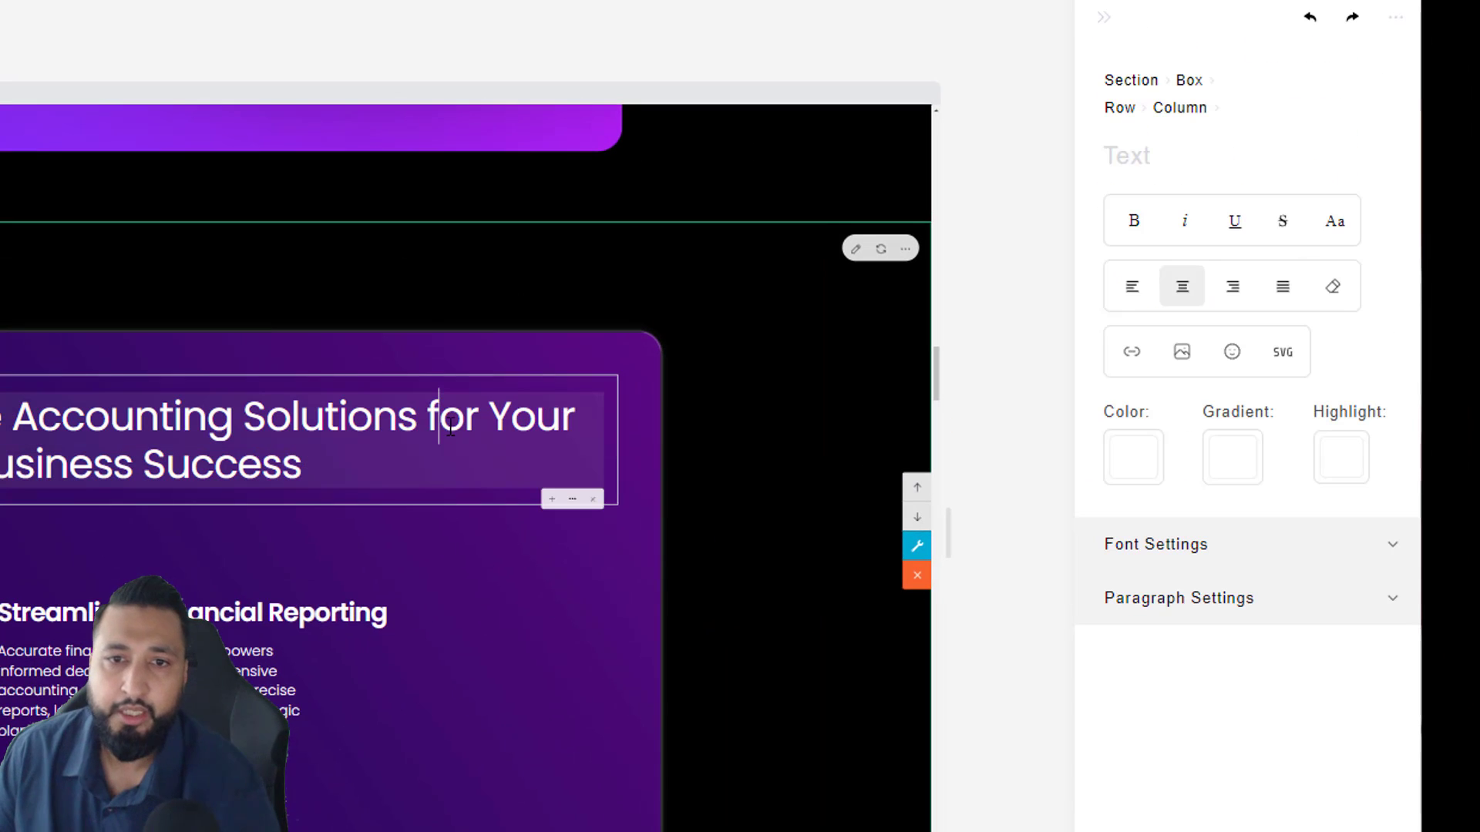
pyautogui.click(1154, 546)
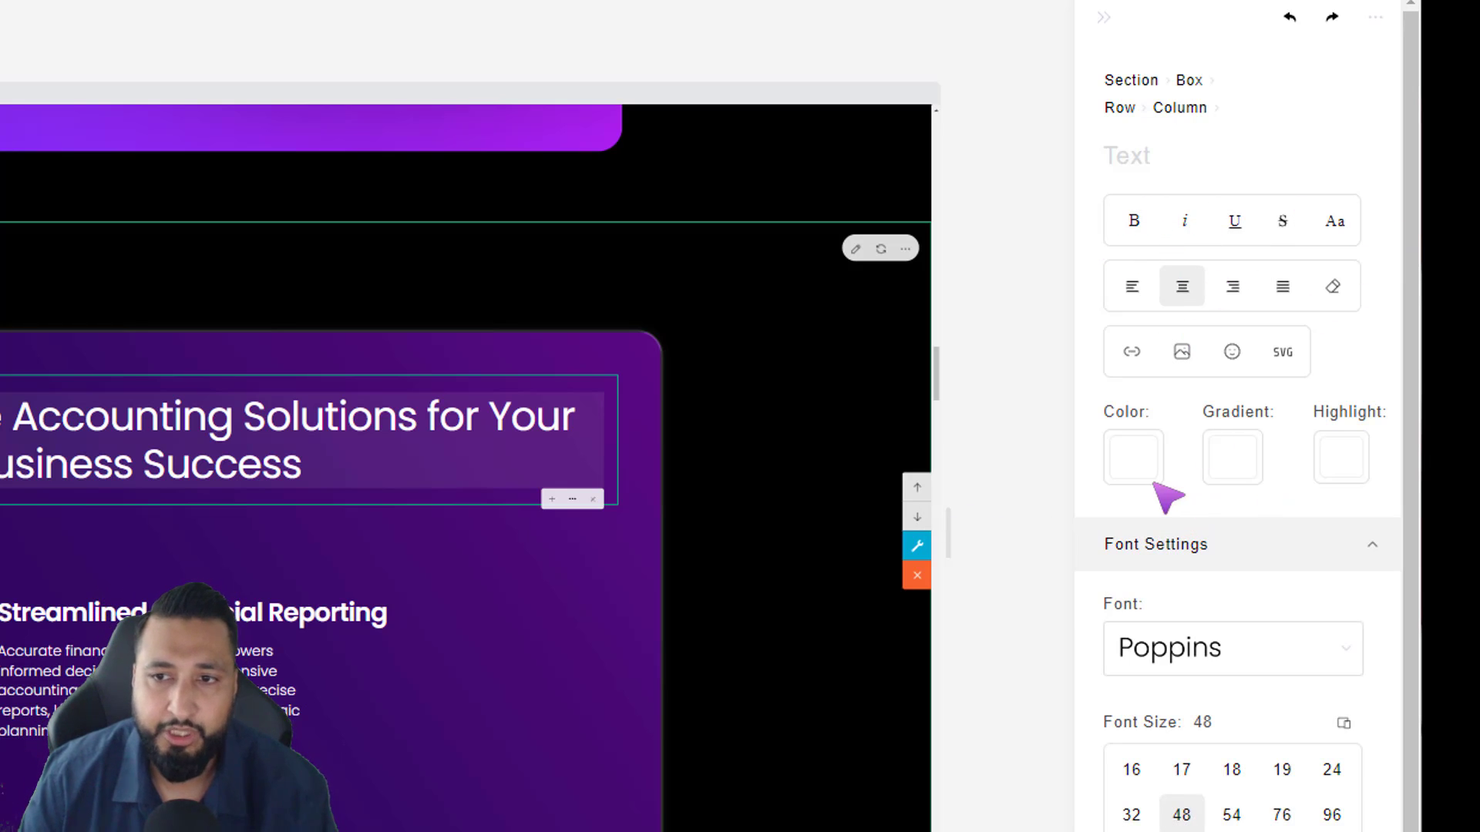
# - Try a red and then a blue text color on the "Comprehensive Accounting Solutions" heading
pyautogui.click(1132, 457)
pyautogui.click(1309, 531)
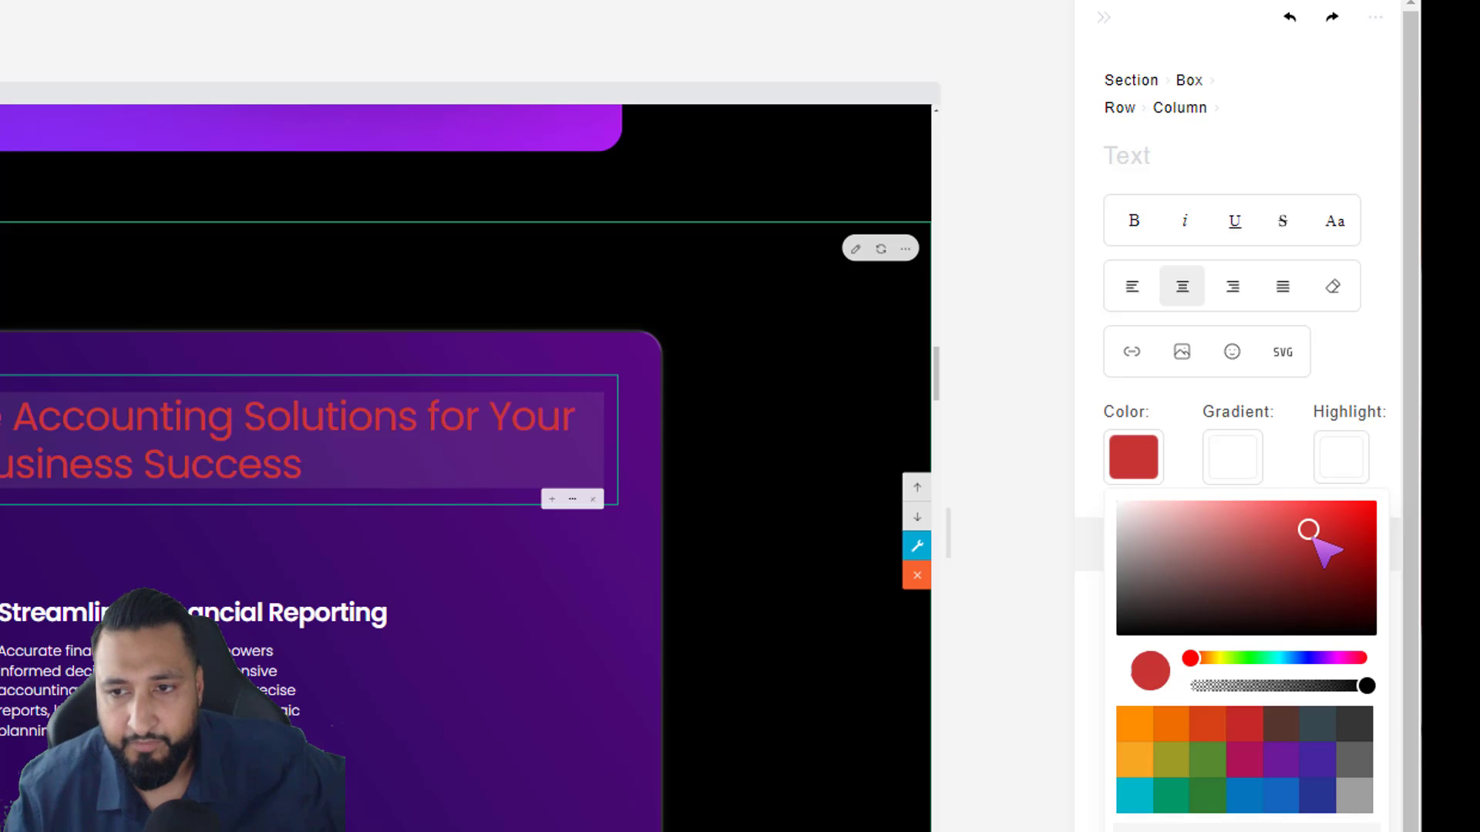
pyautogui.click(1317, 795)
pyautogui.click(1281, 796)
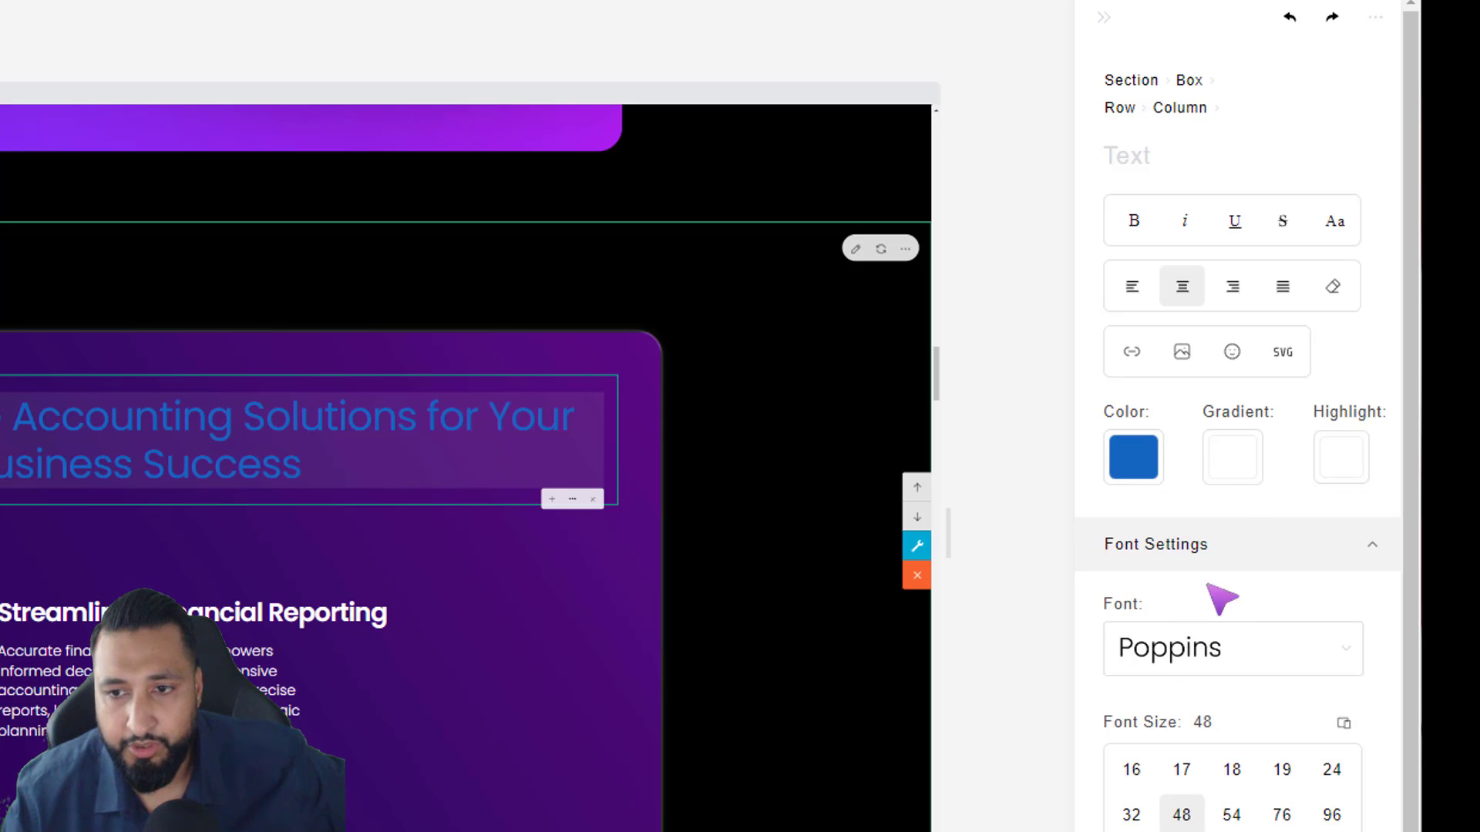
# - Try several preset gradients on the heading text, ending with the blue-to-purple one, then clear the gradient
pyautogui.click(1233, 472)
pyautogui.click(978, 313)
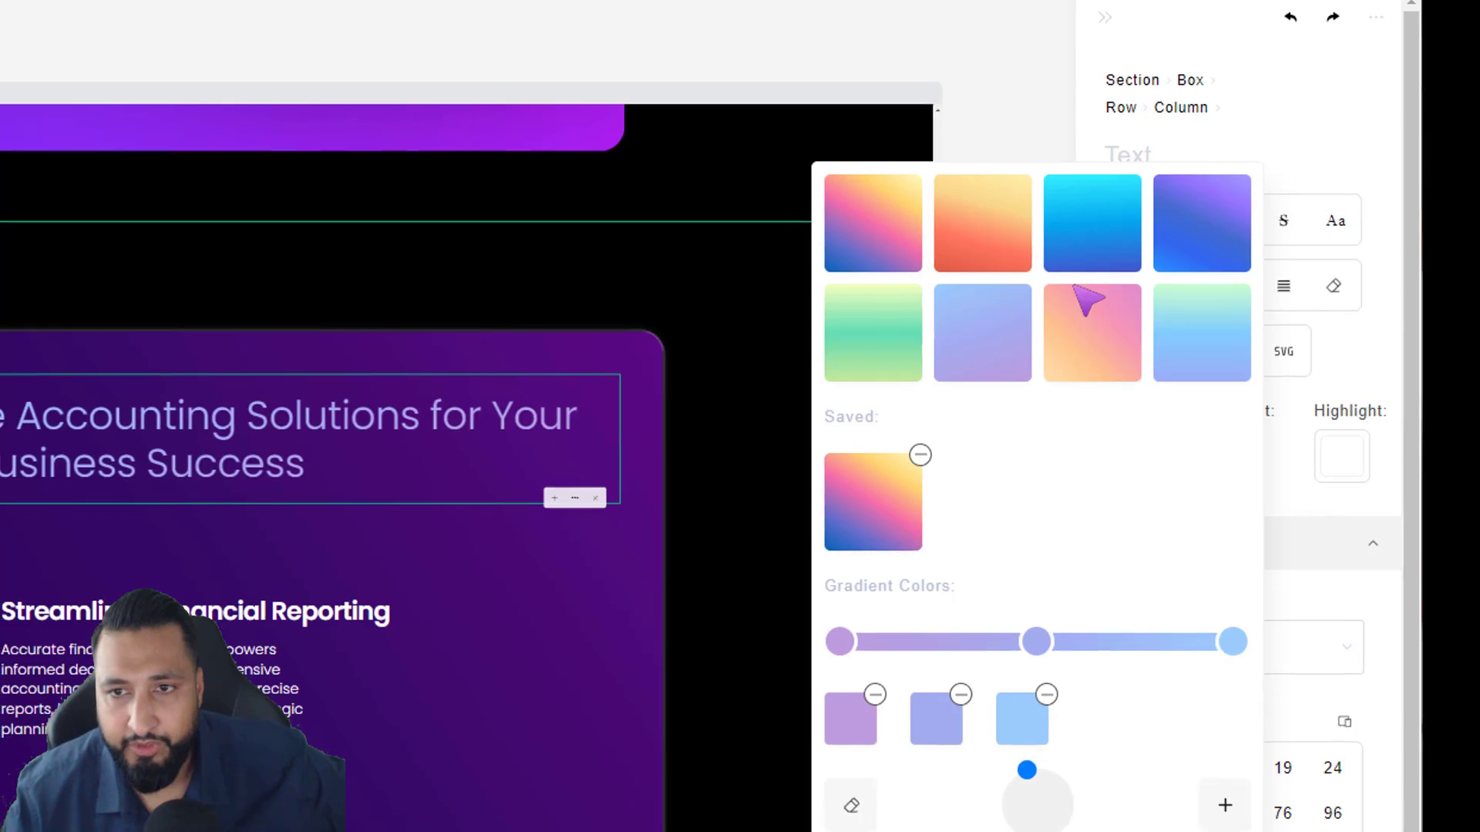
pyautogui.click(1088, 239)
pyautogui.click(1195, 225)
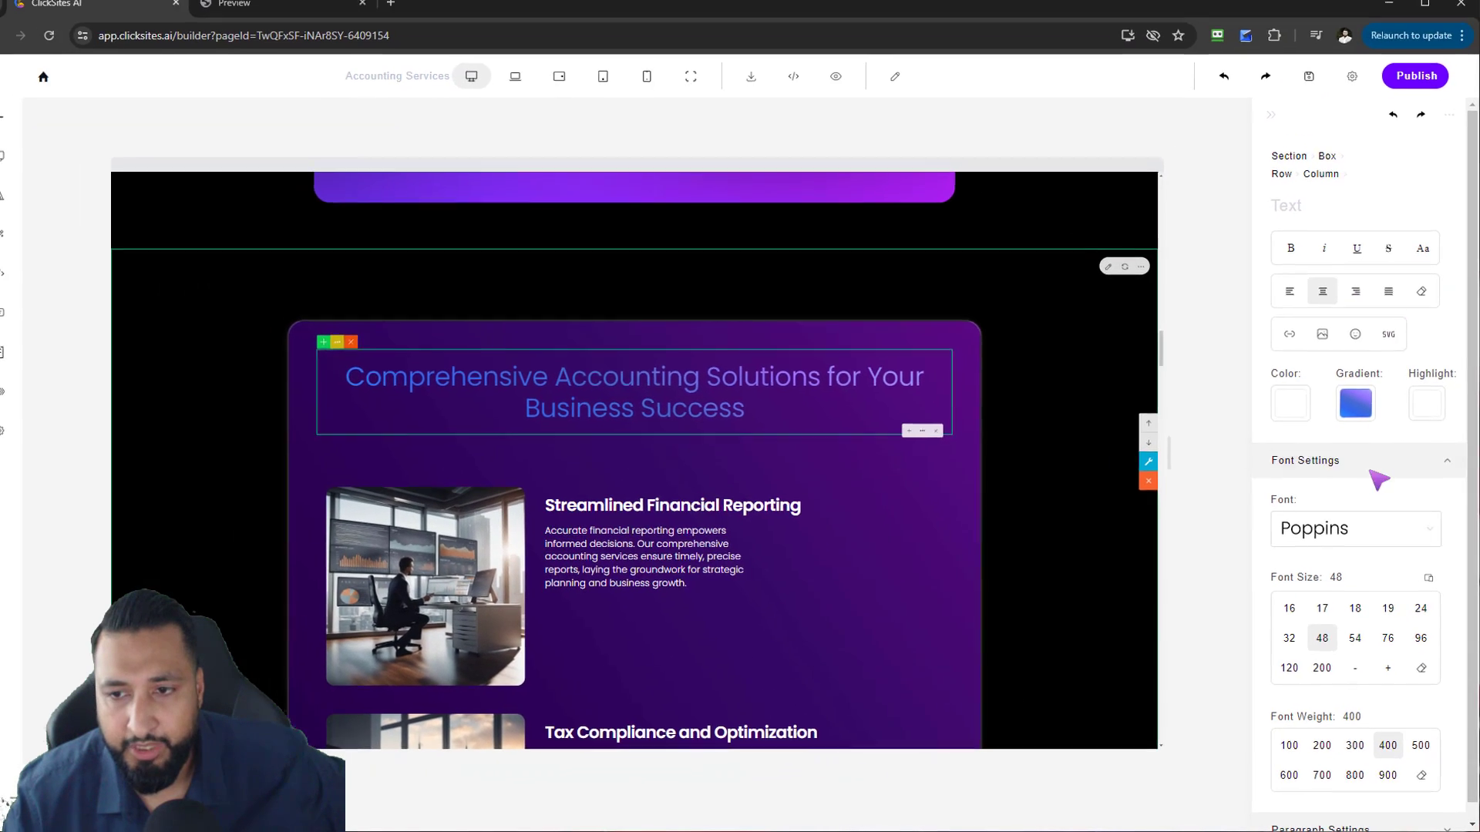
pyautogui.click(1354, 407)
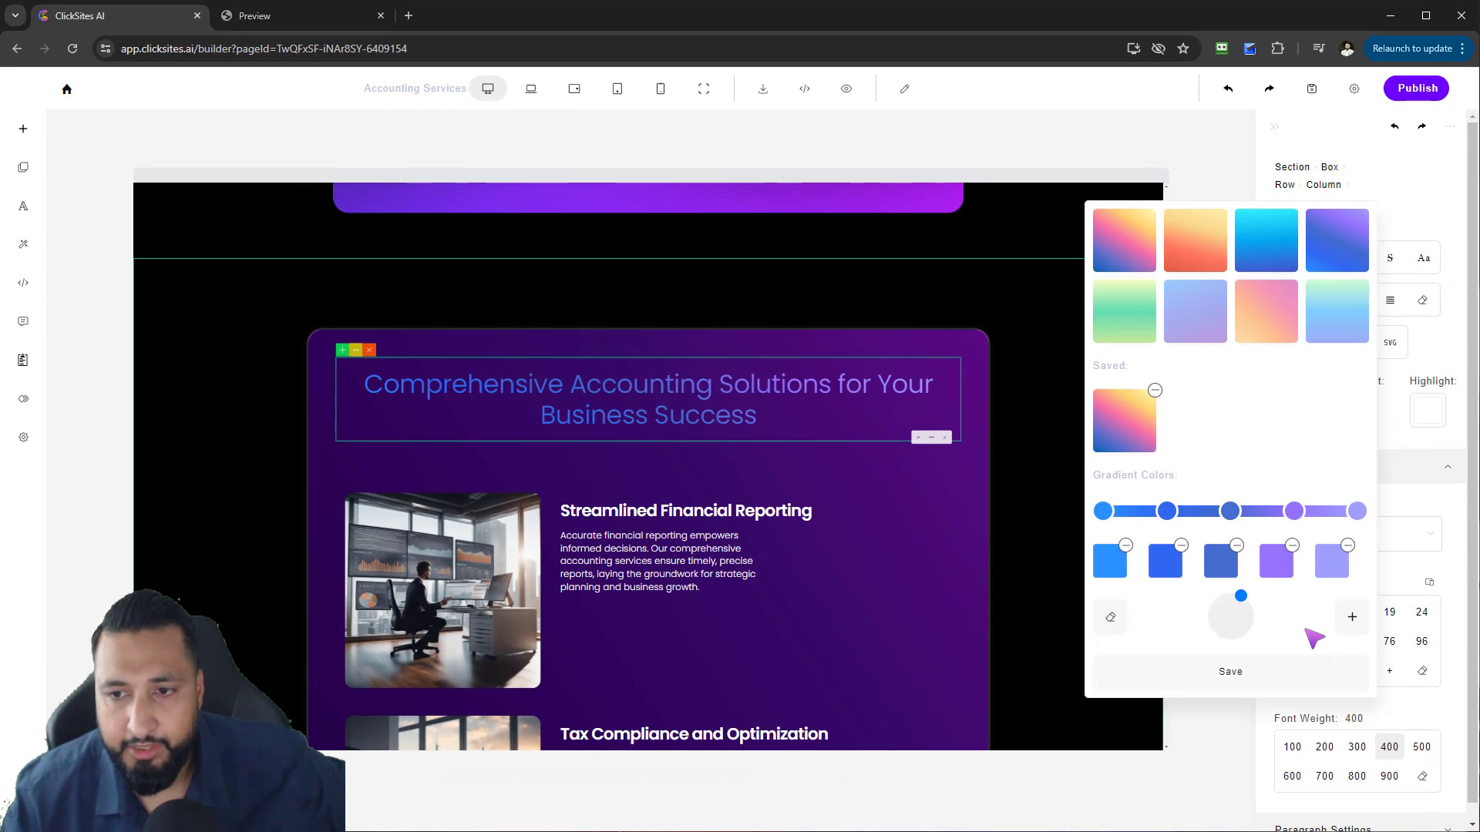
pyautogui.click(1111, 618)
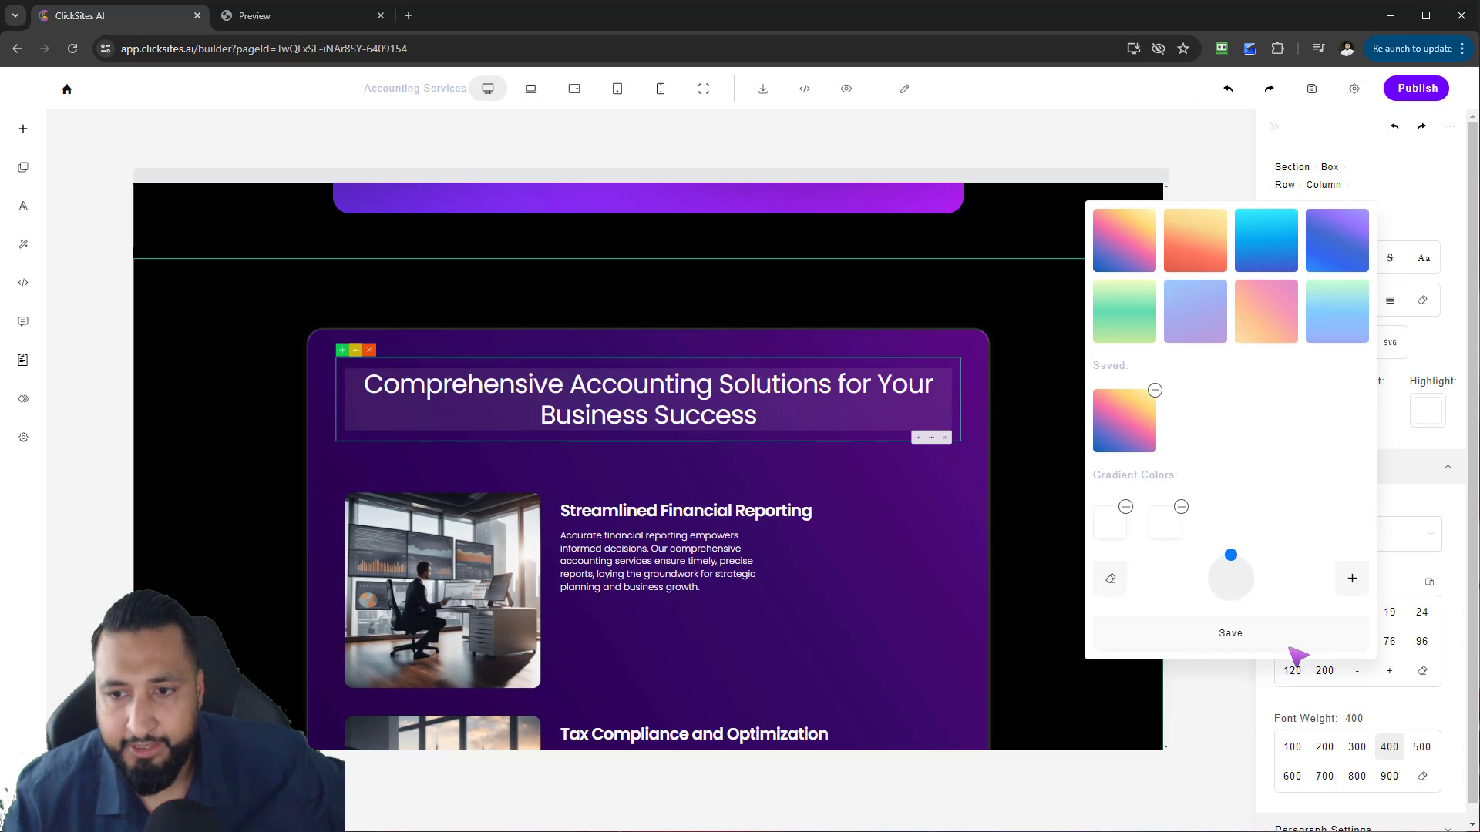
# - Try the Press Start 2P and PT Mono fonts on the heading
pyautogui.click(1387, 540)
pyautogui.click(1310, 540)
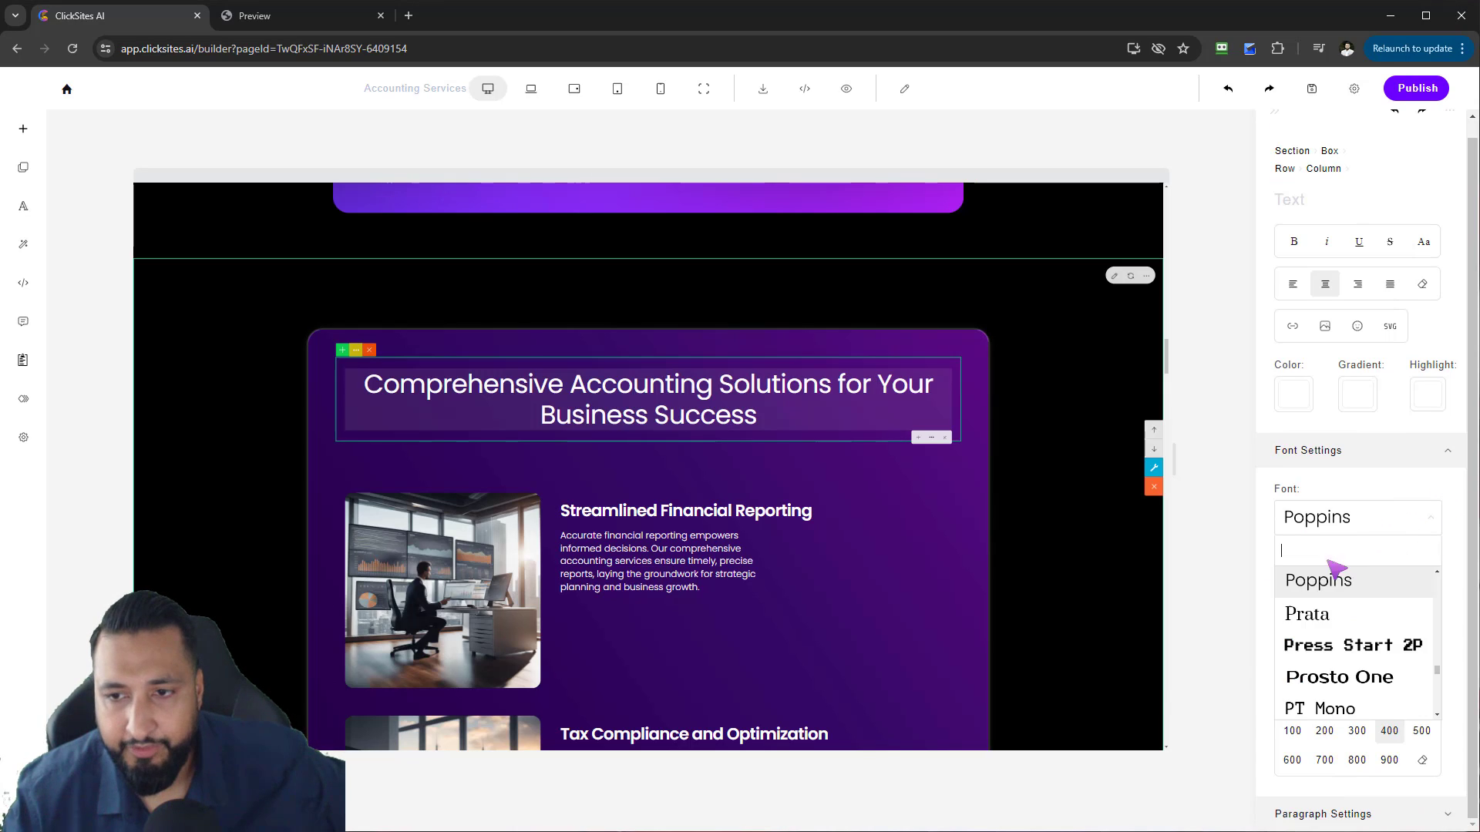
pyautogui.click(1337, 640)
pyautogui.click(1356, 518)
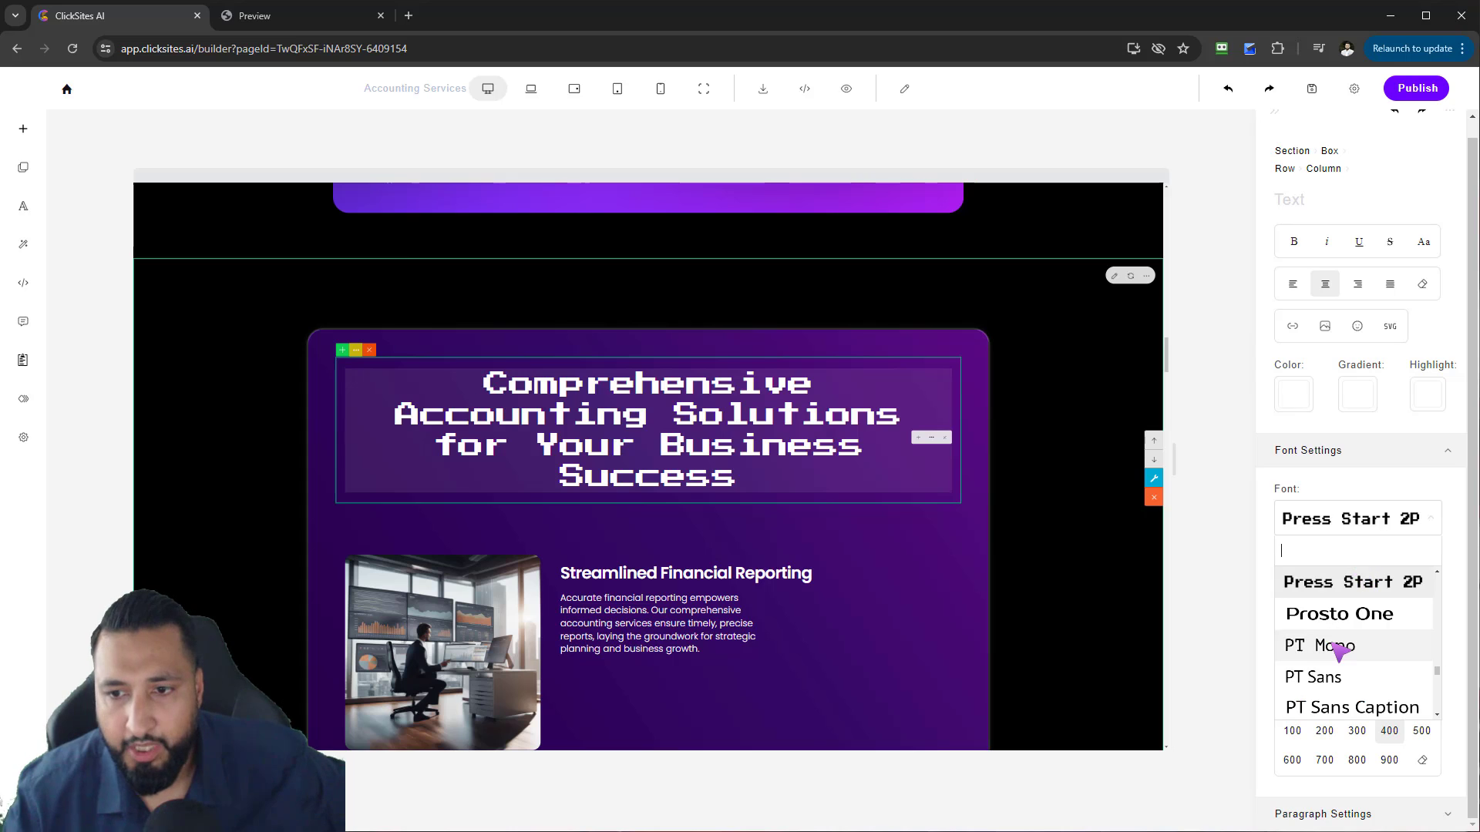
pyautogui.click(1342, 646)
# - Set the font of the "Comprehensive Accounting Solutions" heading to Rochester
pyautogui.click(1364, 532)
pyautogui.scroll(-5, 1349, 648)
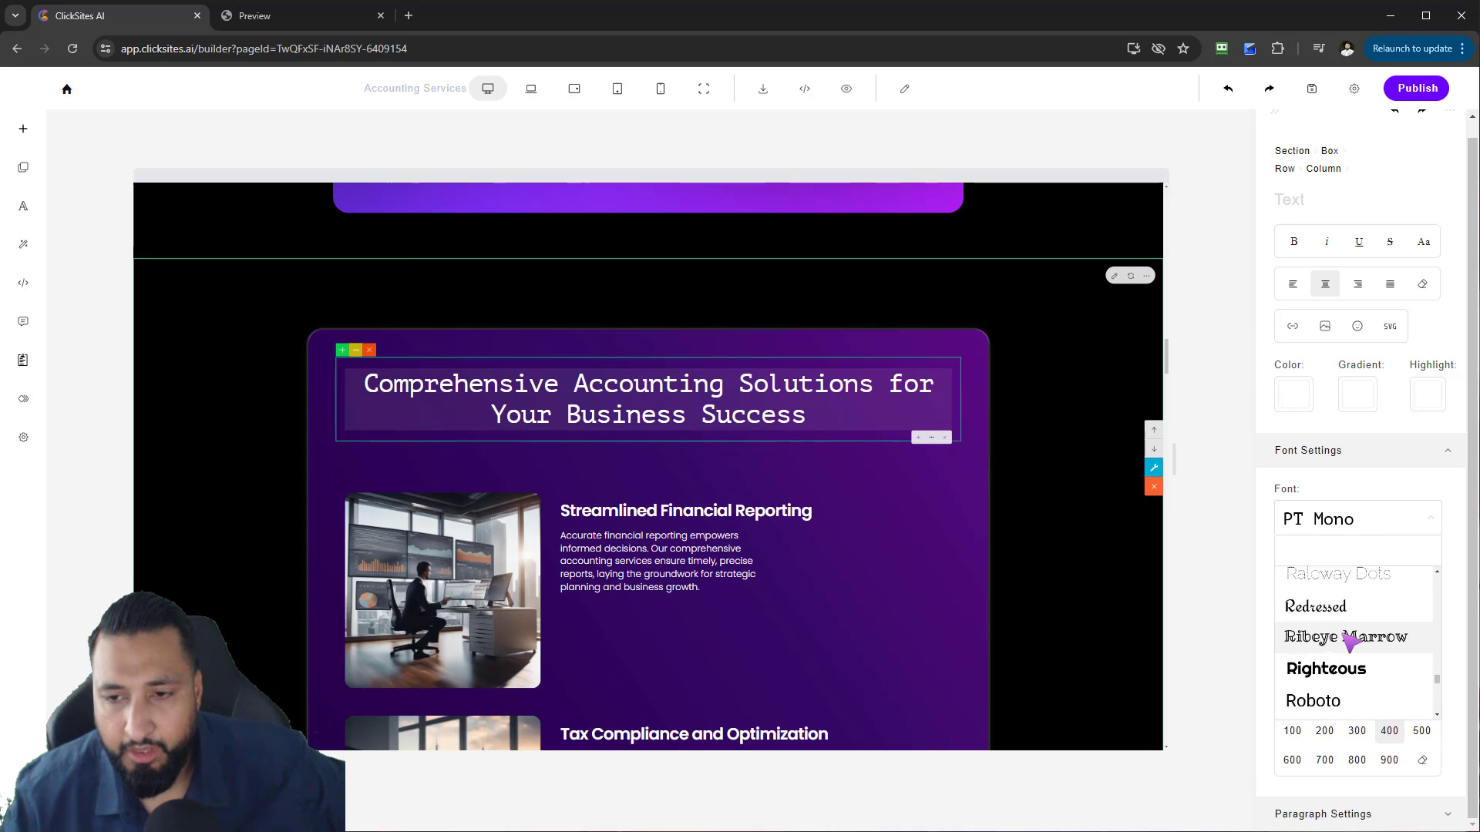
pyautogui.click(1351, 637)
pyautogui.click(1350, 531)
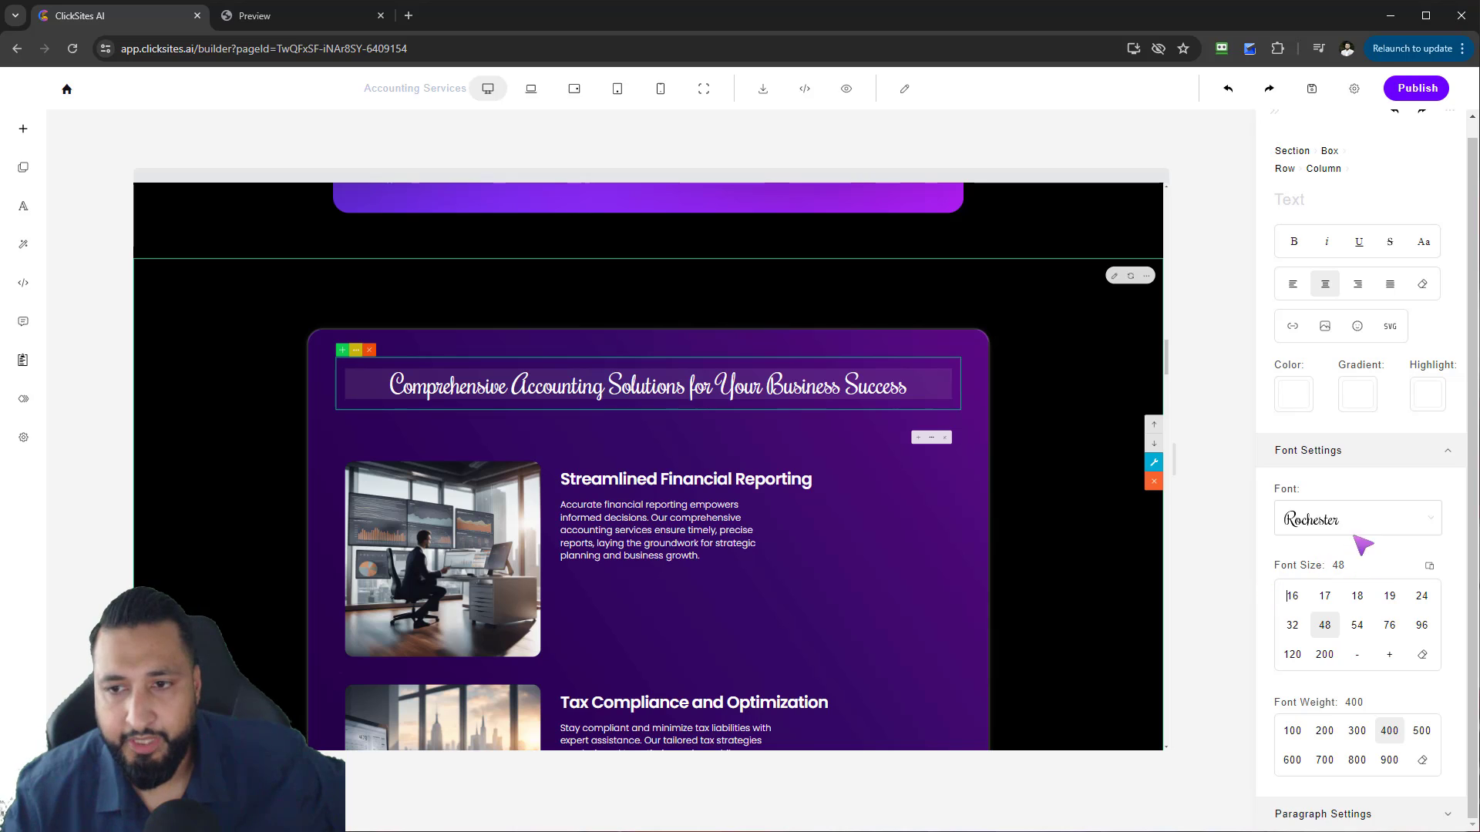
# - Increase the heading's font size to 80 and close its text settings
pyautogui.doubleClick(1388, 655)
pyautogui.click(1388, 655)
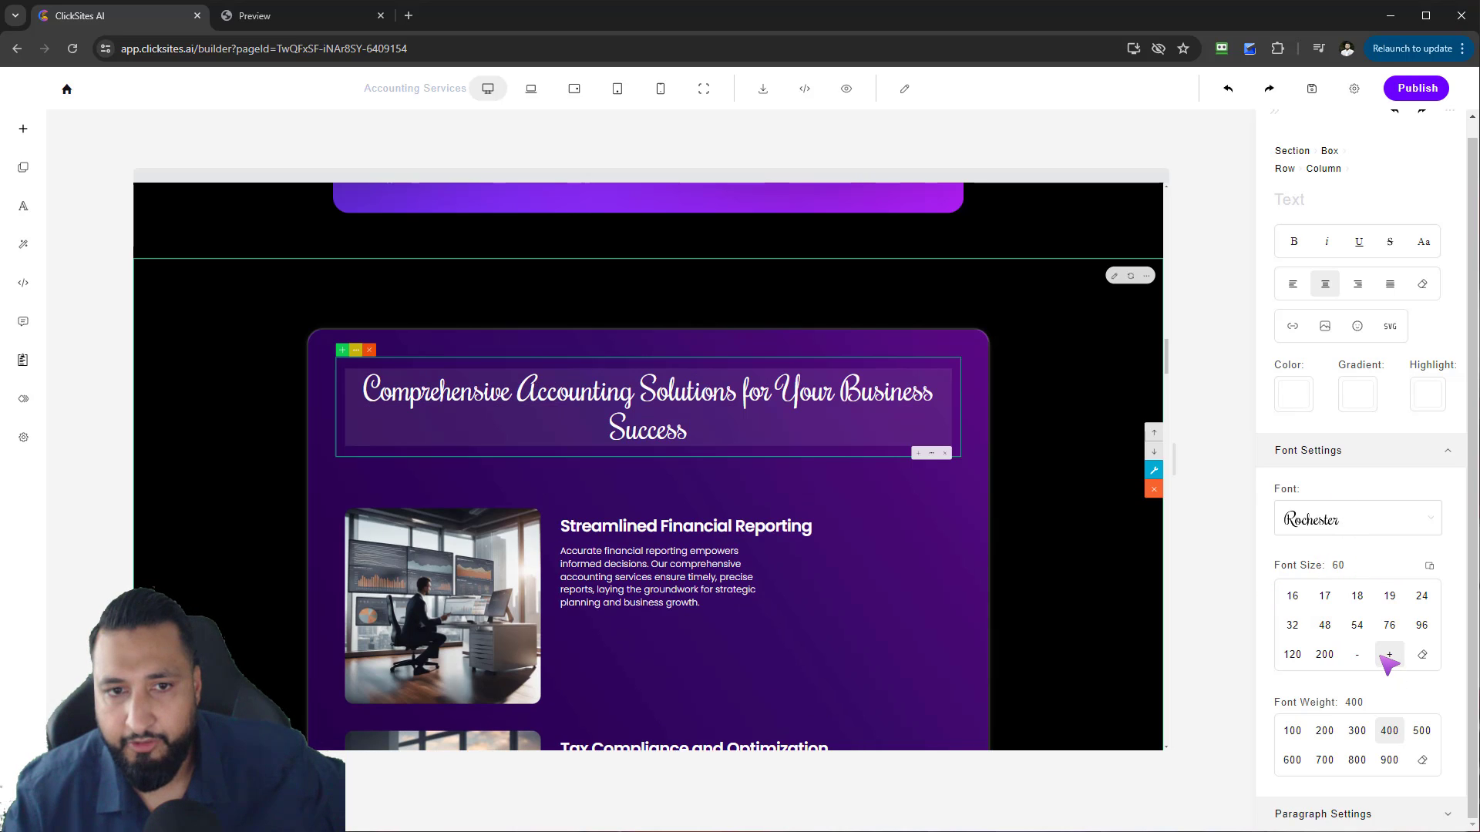
pyautogui.click(1389, 654)
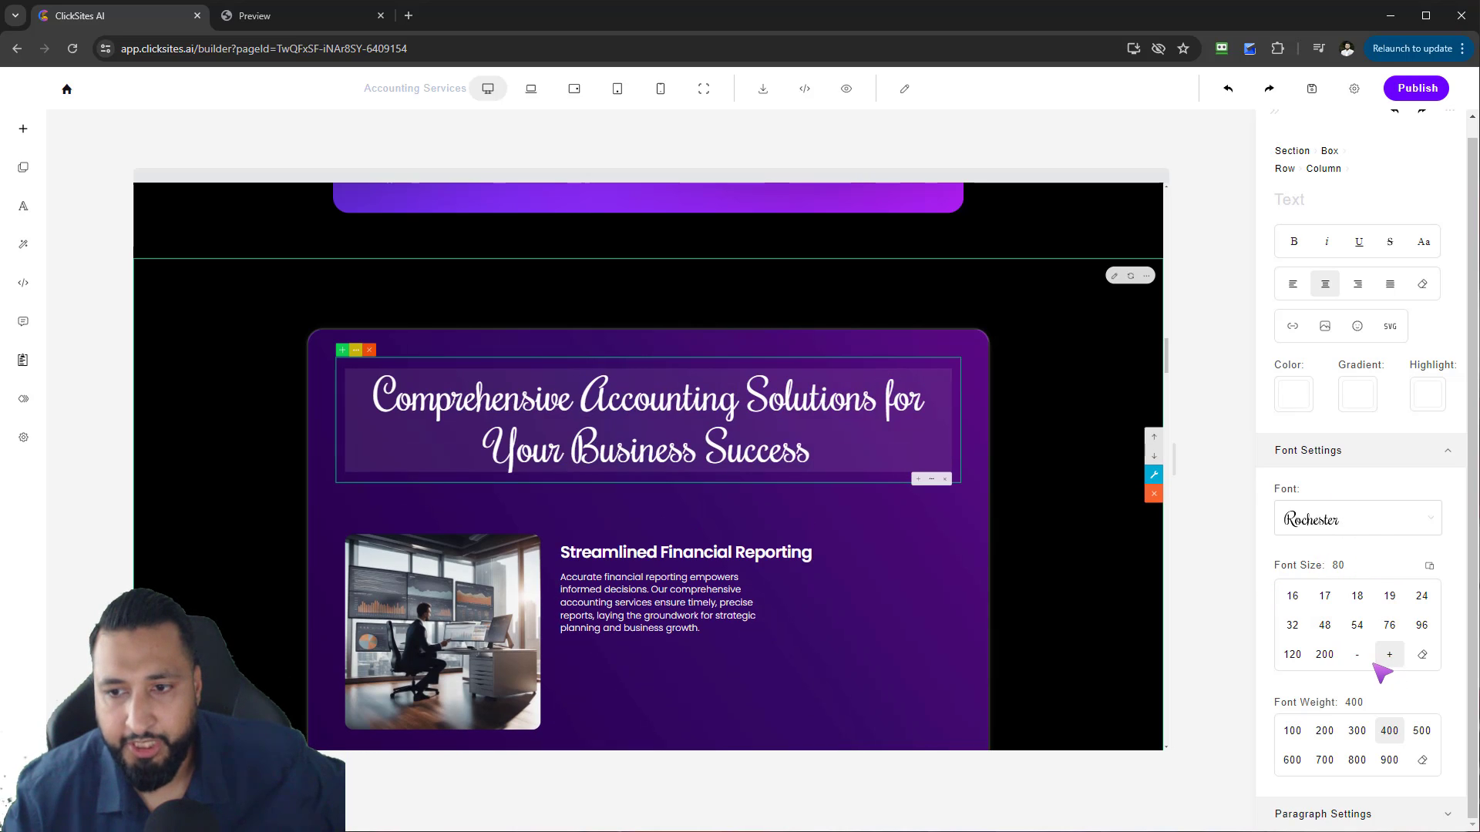
pyautogui.click(1384, 459)
pyautogui.click(1274, 114)
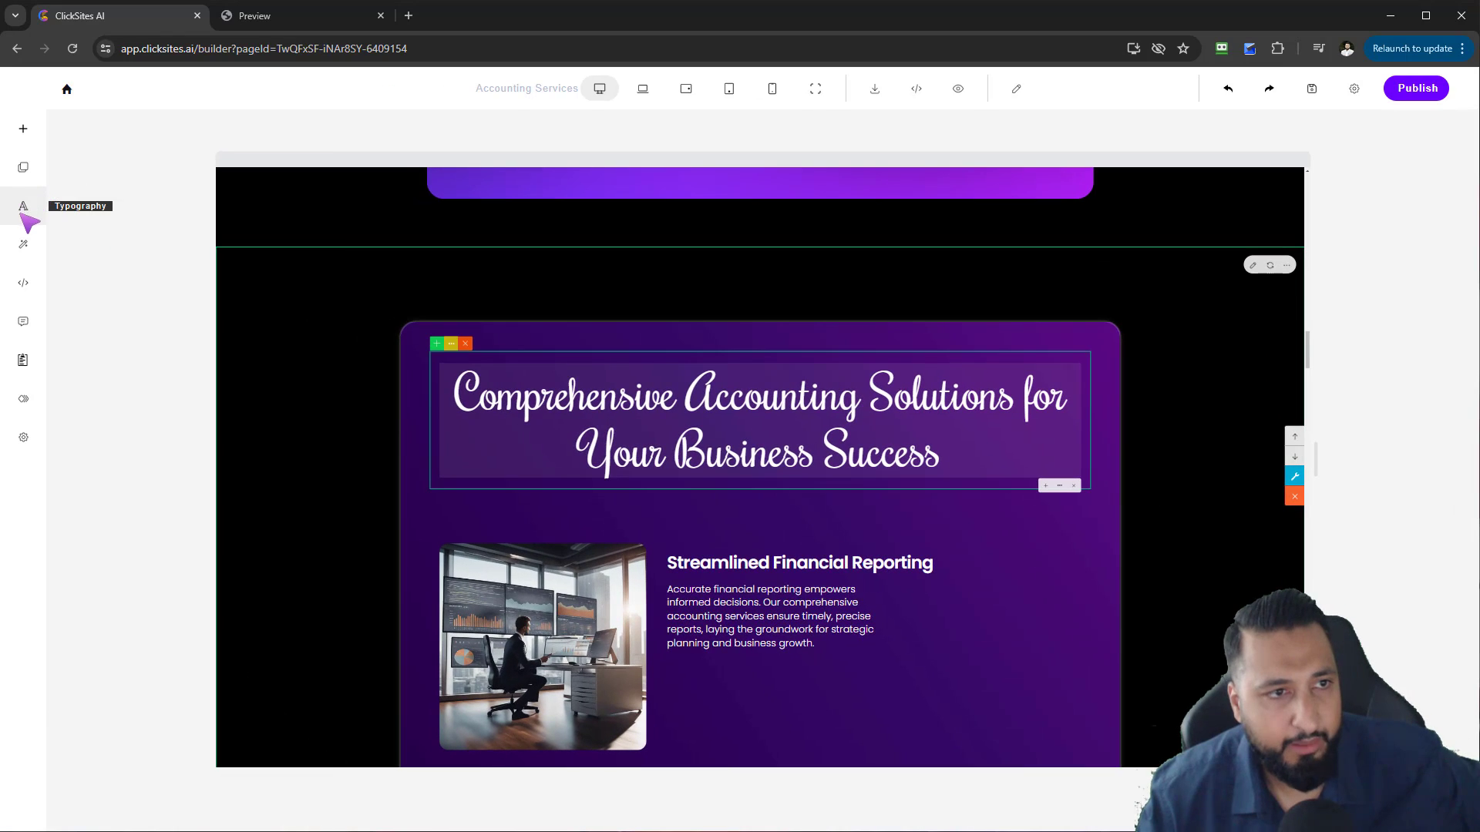
# - Open the typography styles, apply them to the whole page and filter the list to Display & Sans-serif
pyautogui.click(23, 206)
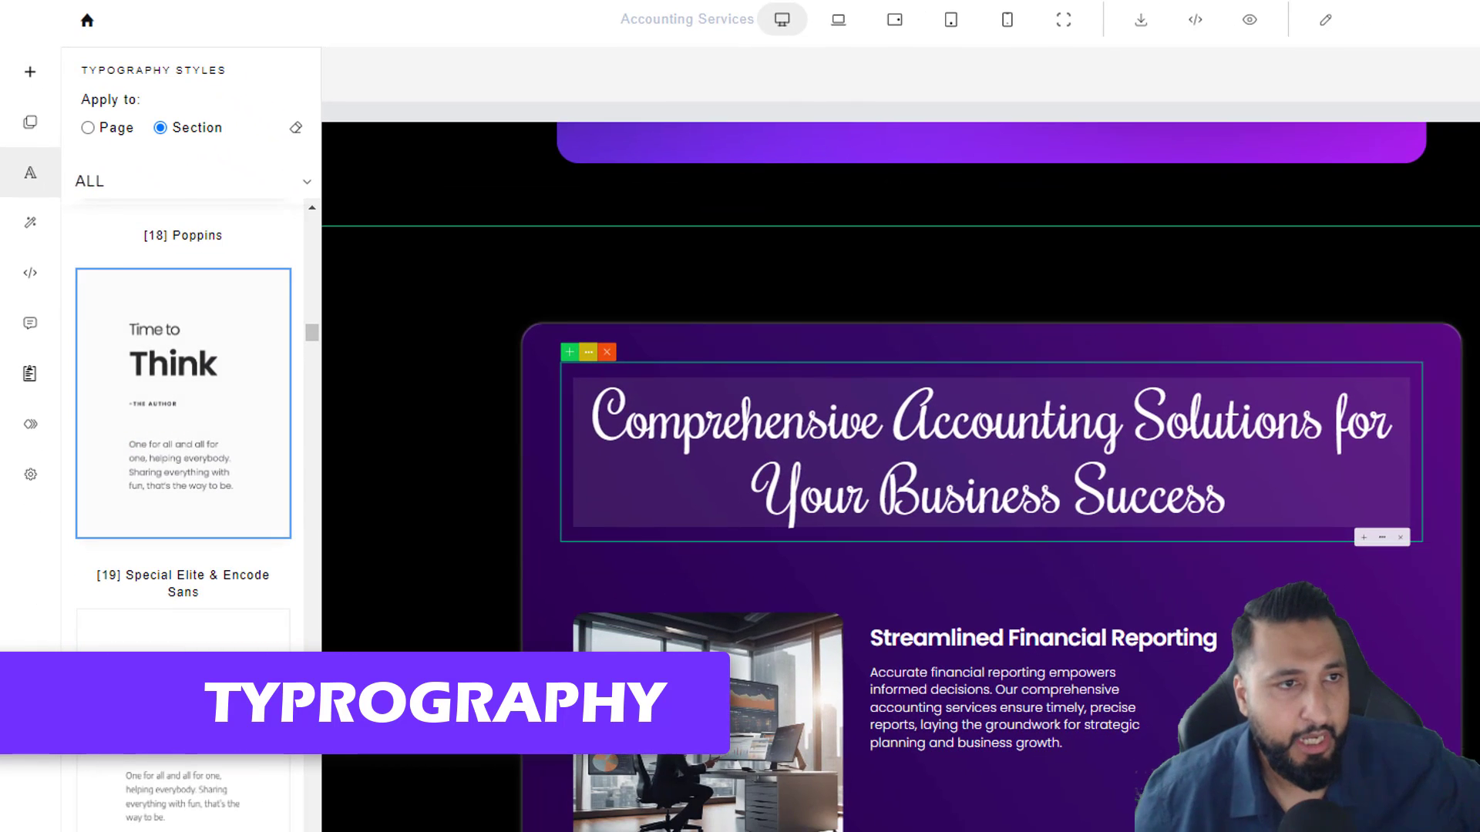
pyautogui.click(339, 209)
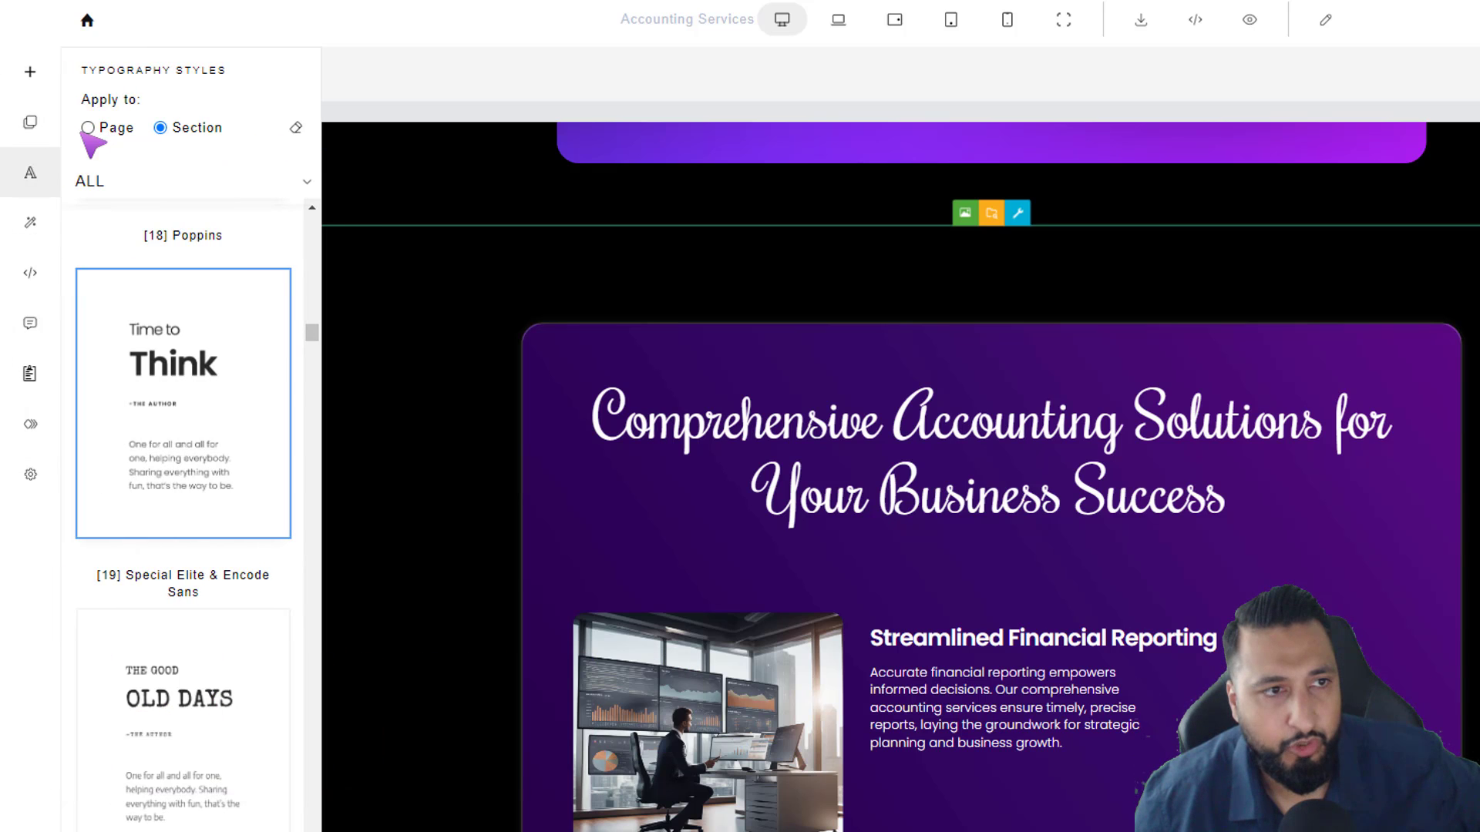
pyautogui.click(89, 128)
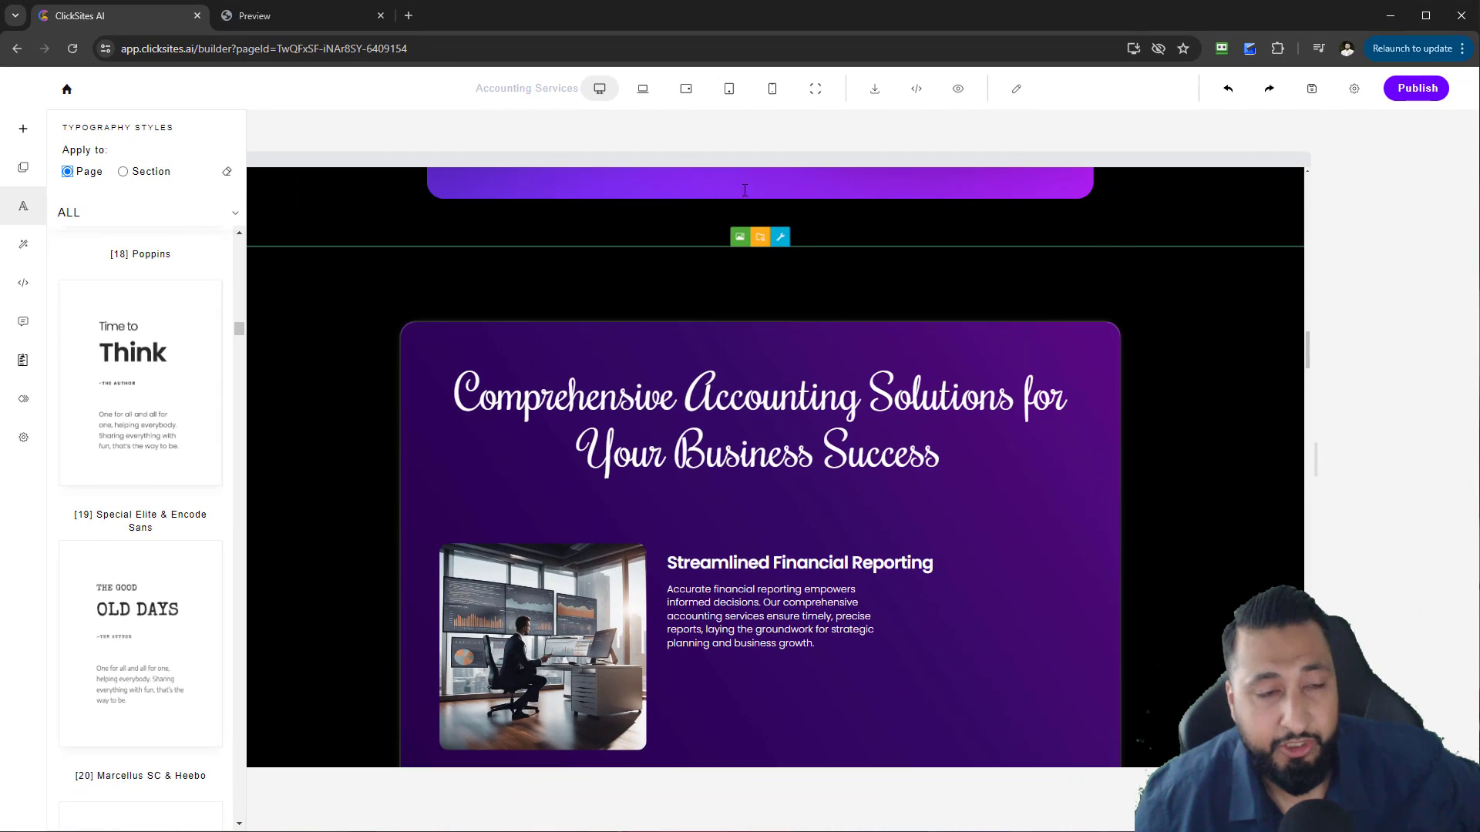
pyautogui.click(187, 220)
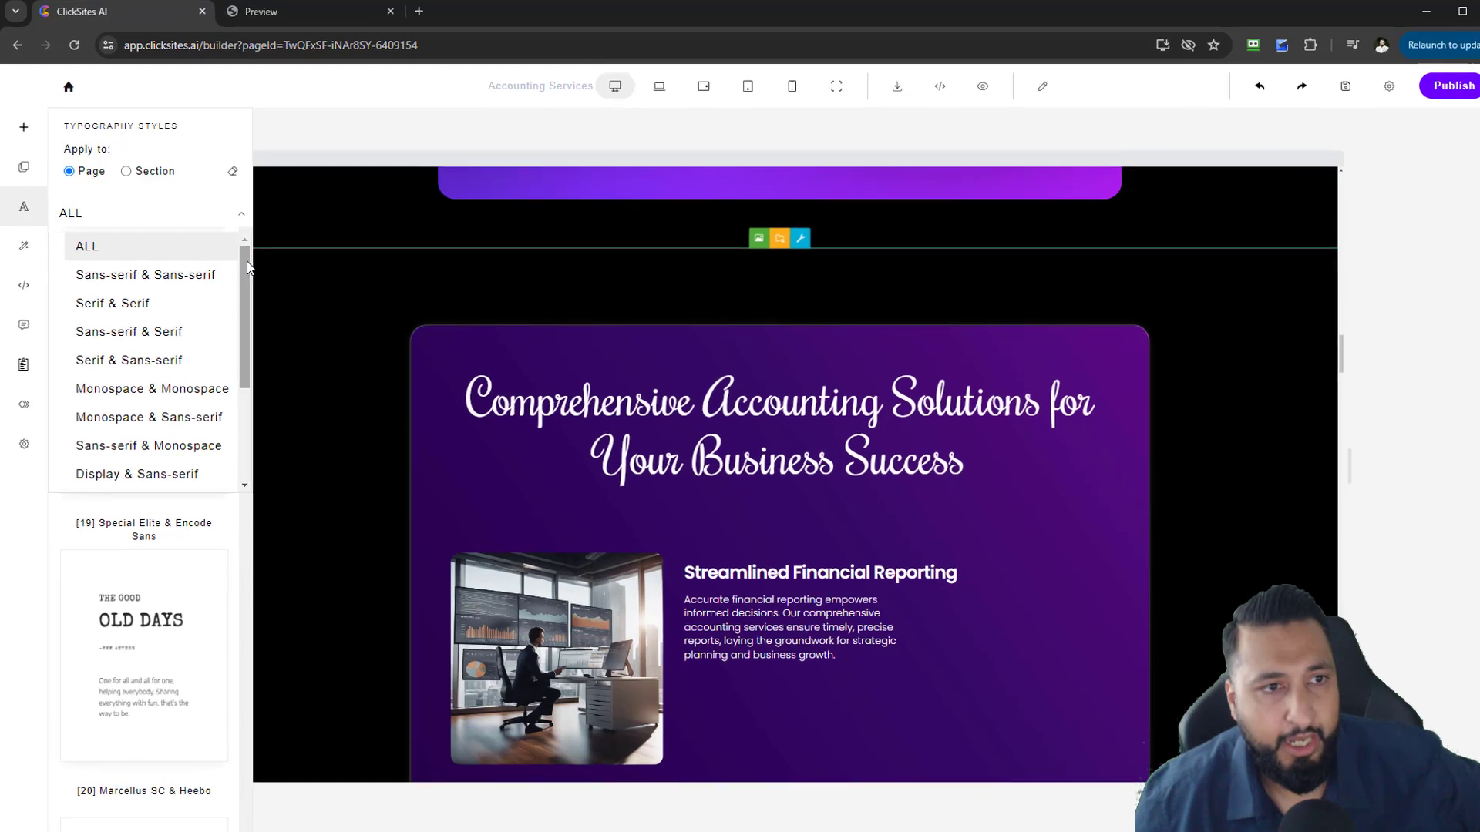
pyautogui.scroll(-3, 224, 323)
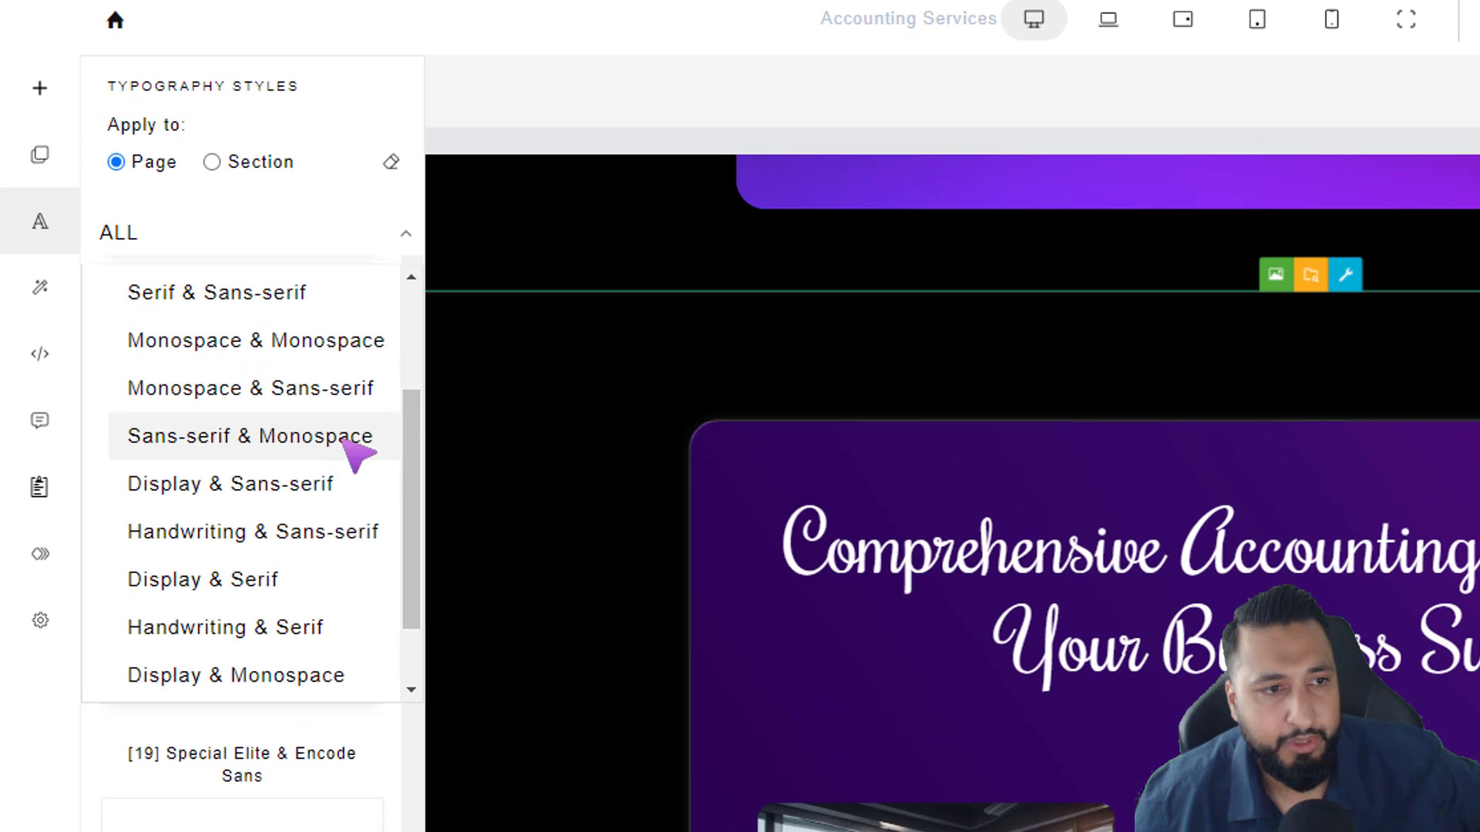
pyautogui.click(261, 485)
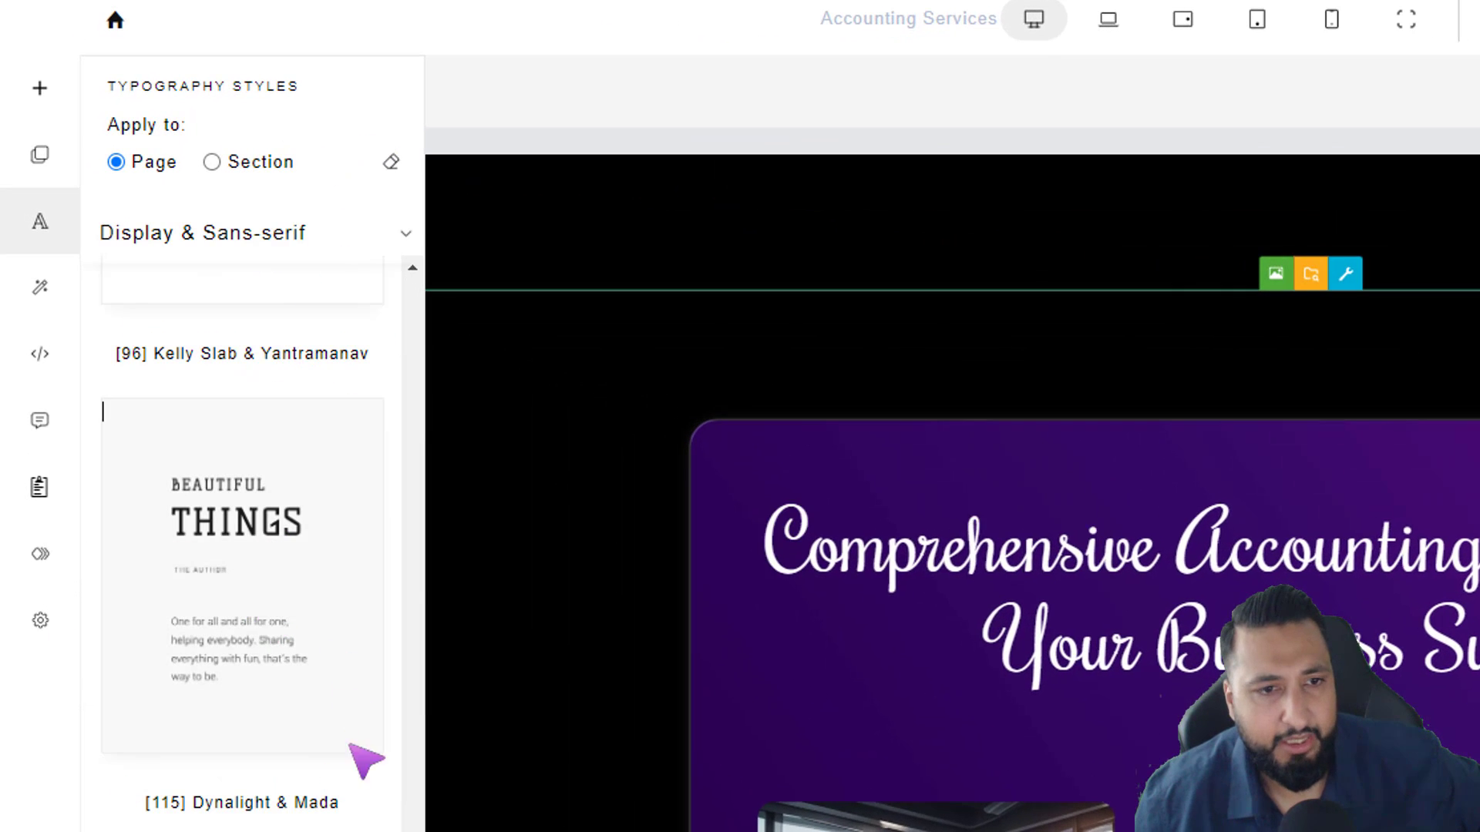
# - Apply the Kelly Slab & Yantramanav typography style to the page and review how its sections look
pyautogui.scroll(-5, 1117, 719)
pyautogui.scroll(-2, 1133, 746)
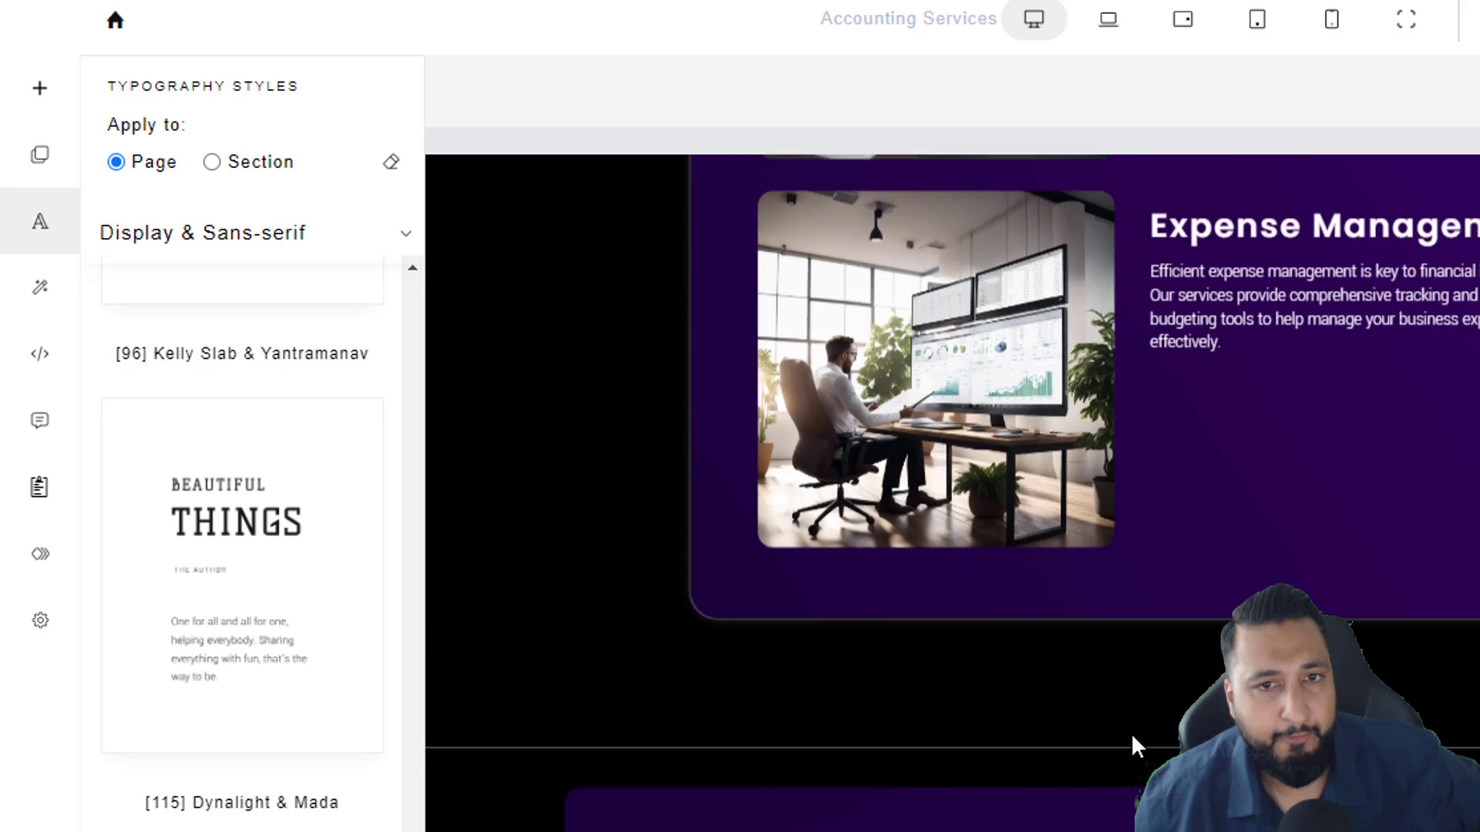
pyautogui.scroll(5, 1133, 746)
pyautogui.click(1137, 740)
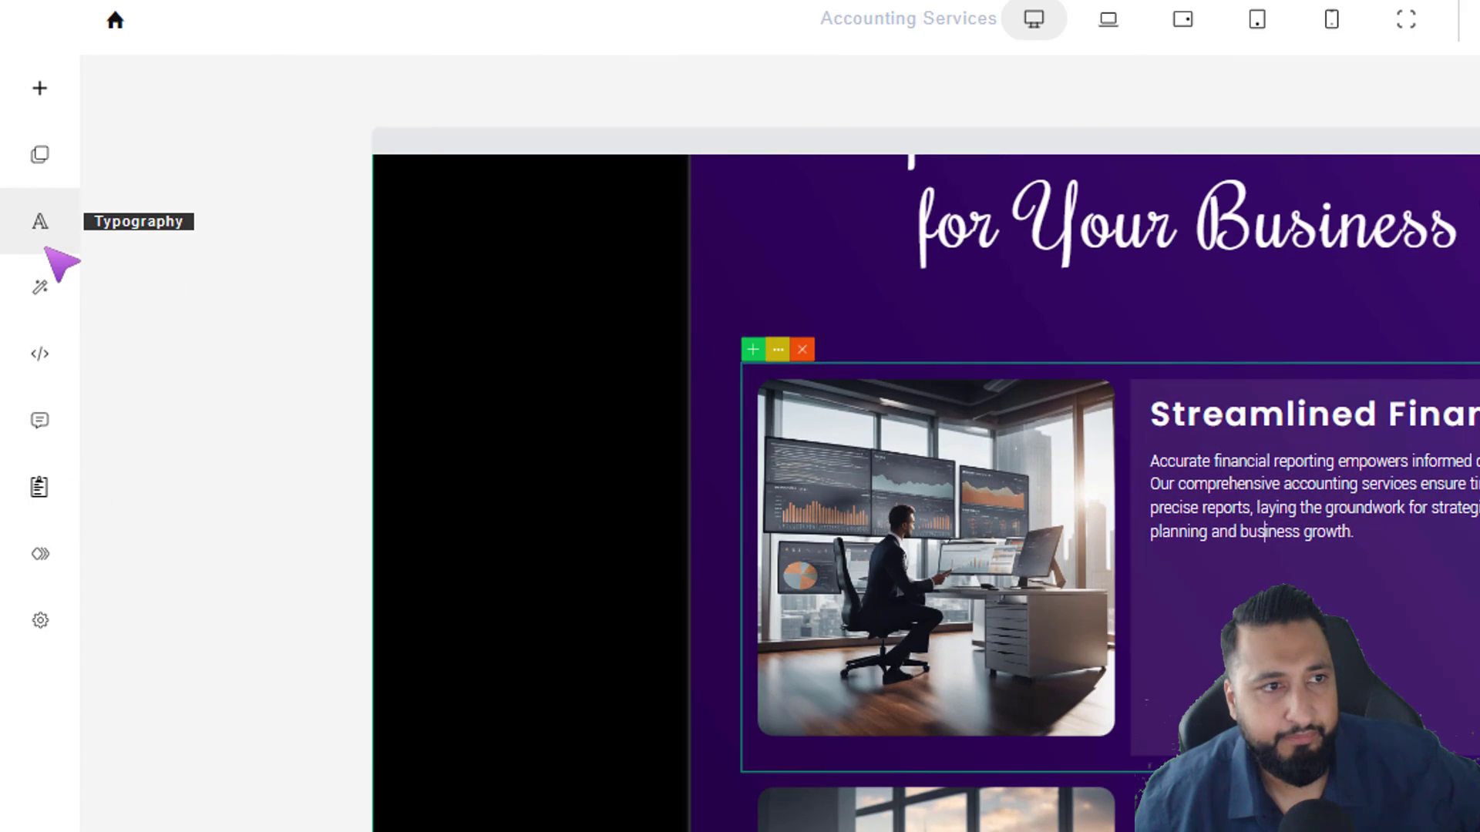
# - Open the page-wide typography styles, filter the list to Display & Sans-serif and examine the available font pairings
pyautogui.click(40, 221)
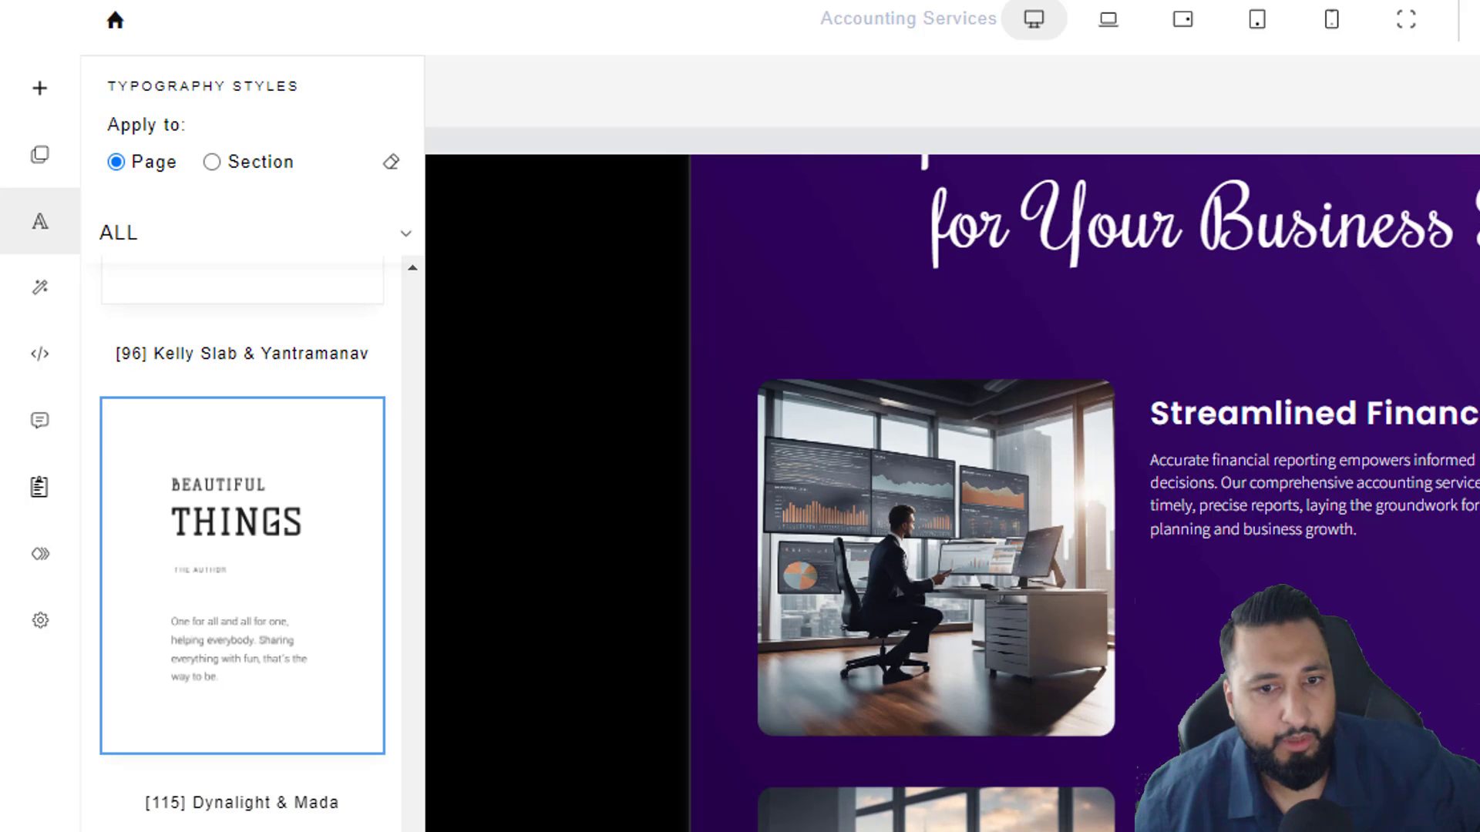
pyautogui.scroll(-10, 307, 684)
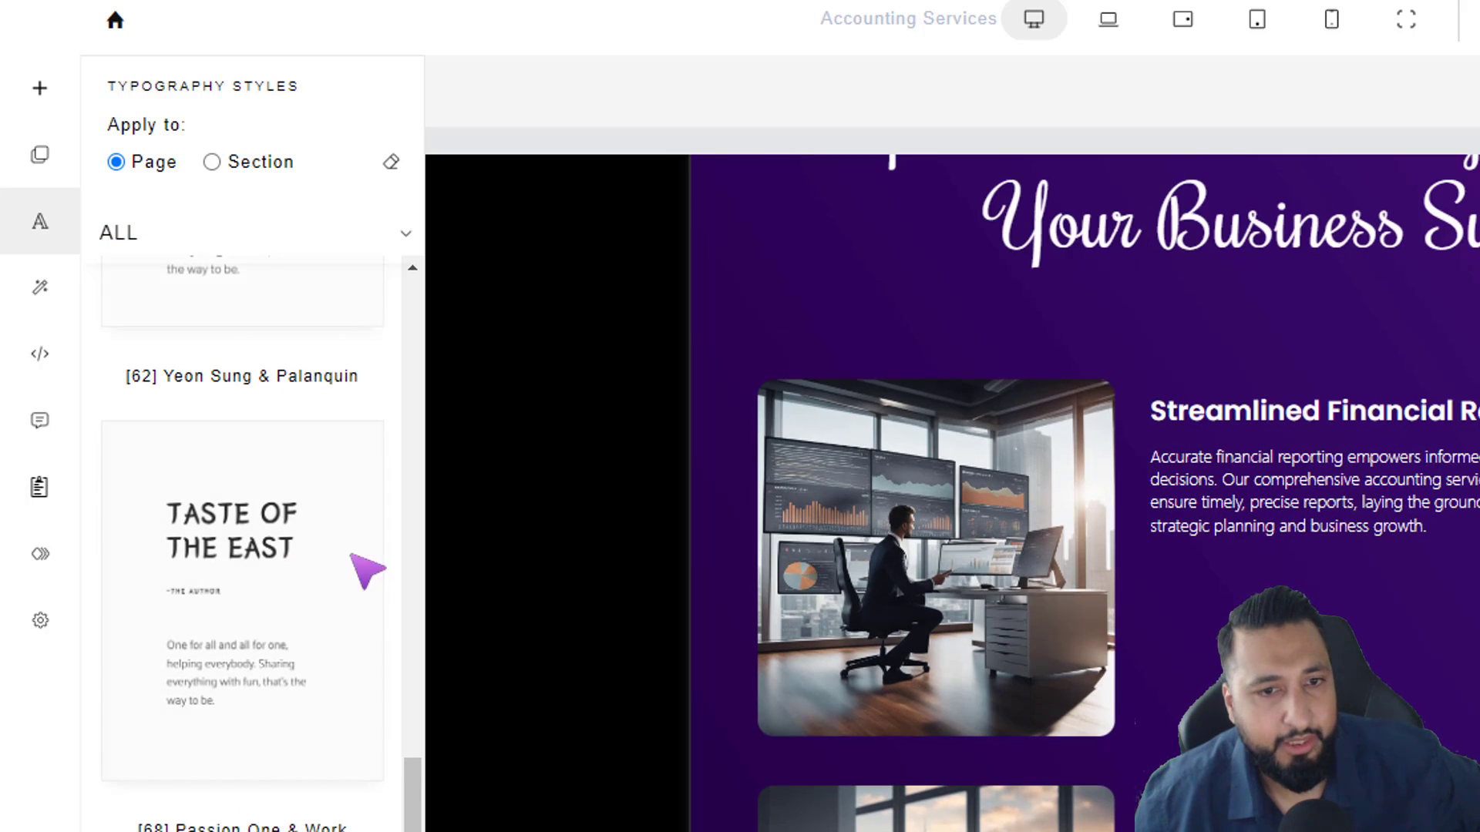
pyautogui.scroll(10, 264, 439)
pyautogui.click(181, 239)
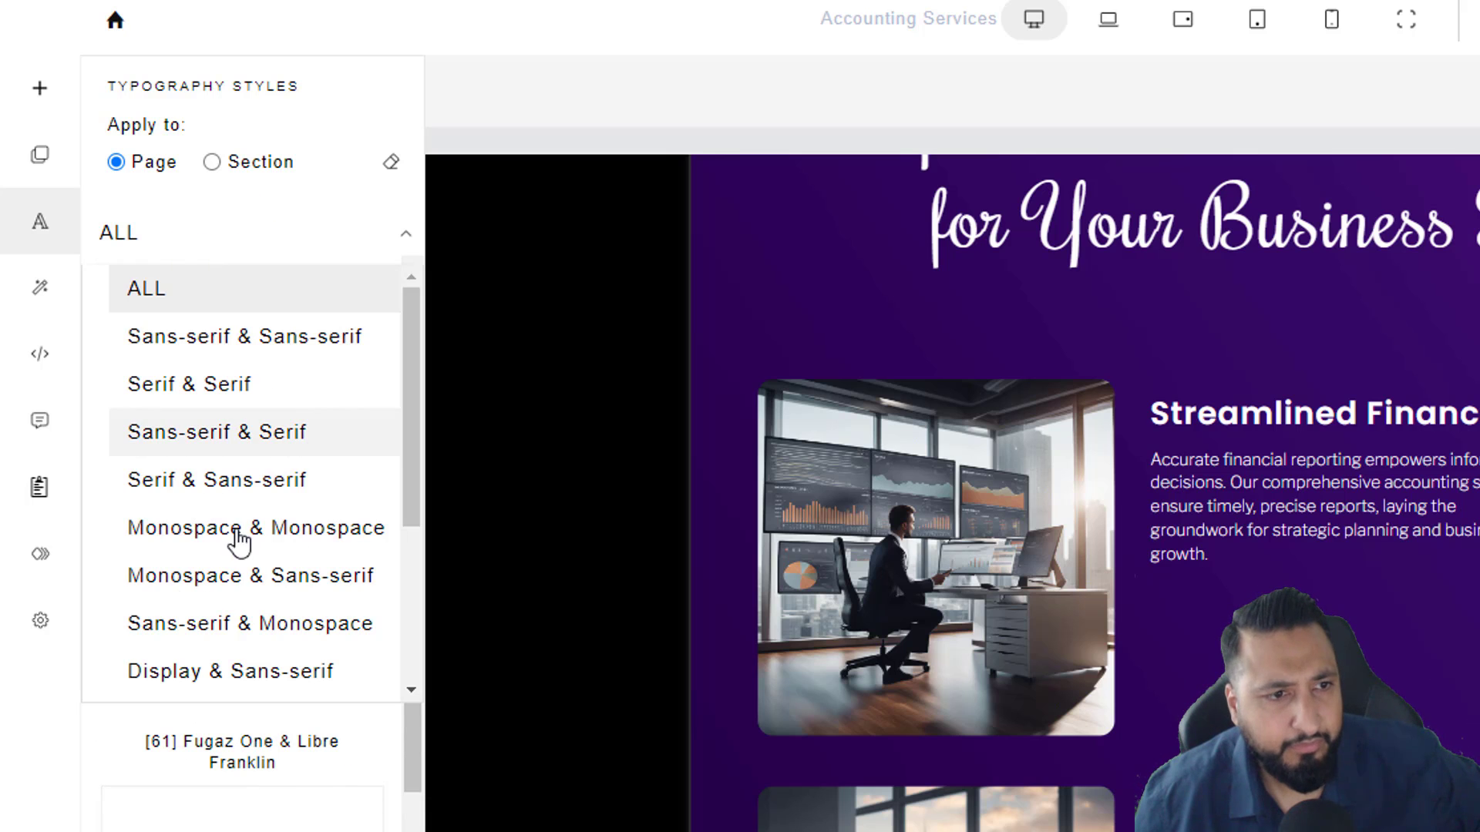
pyautogui.click(231, 663)
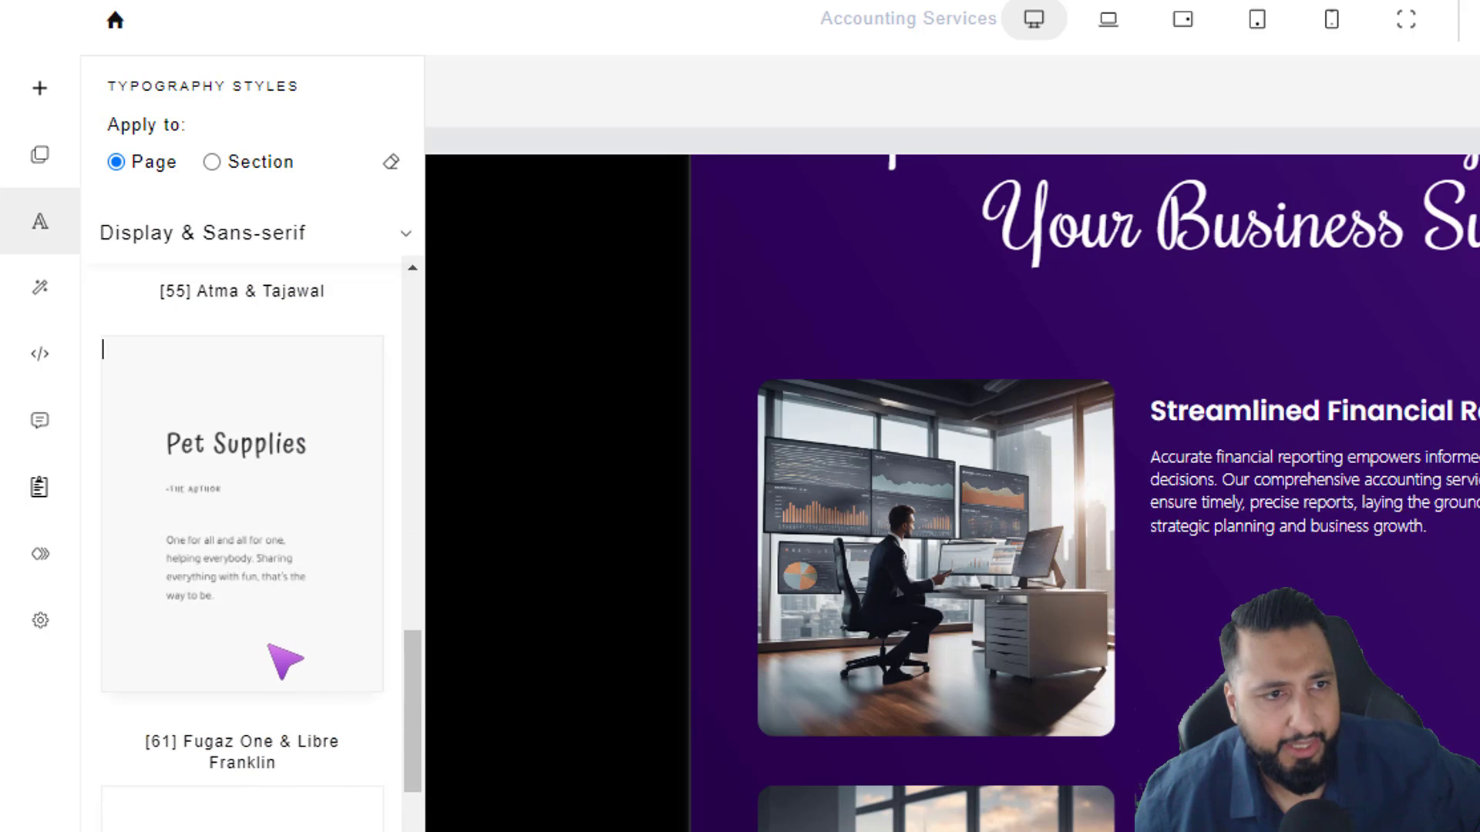
pyautogui.scroll(2, 277, 616)
pyautogui.scroll(5, 241, 645)
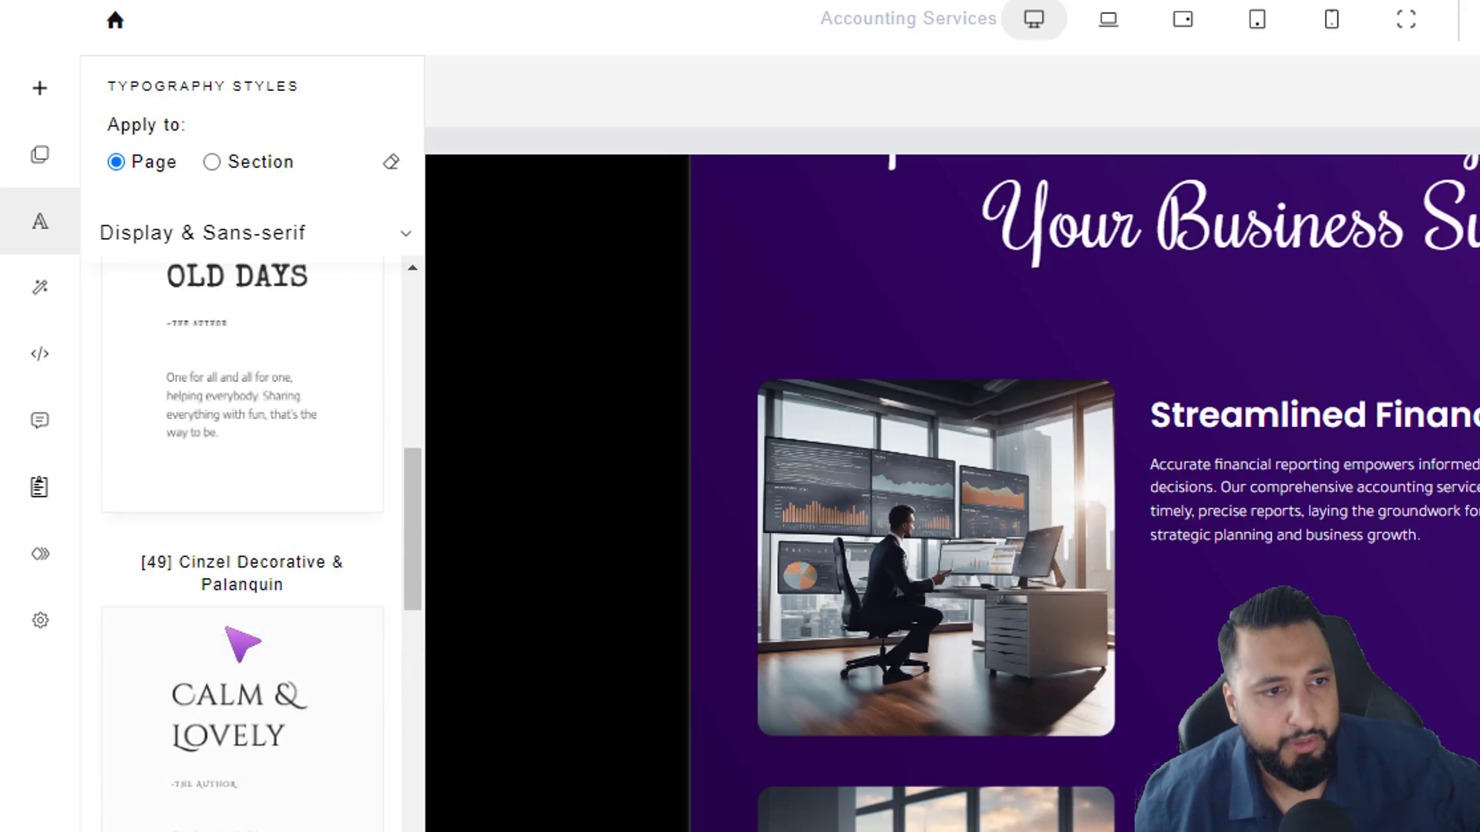
pyautogui.scroll(3, 254, 519)
pyautogui.scroll(6, 281, 522)
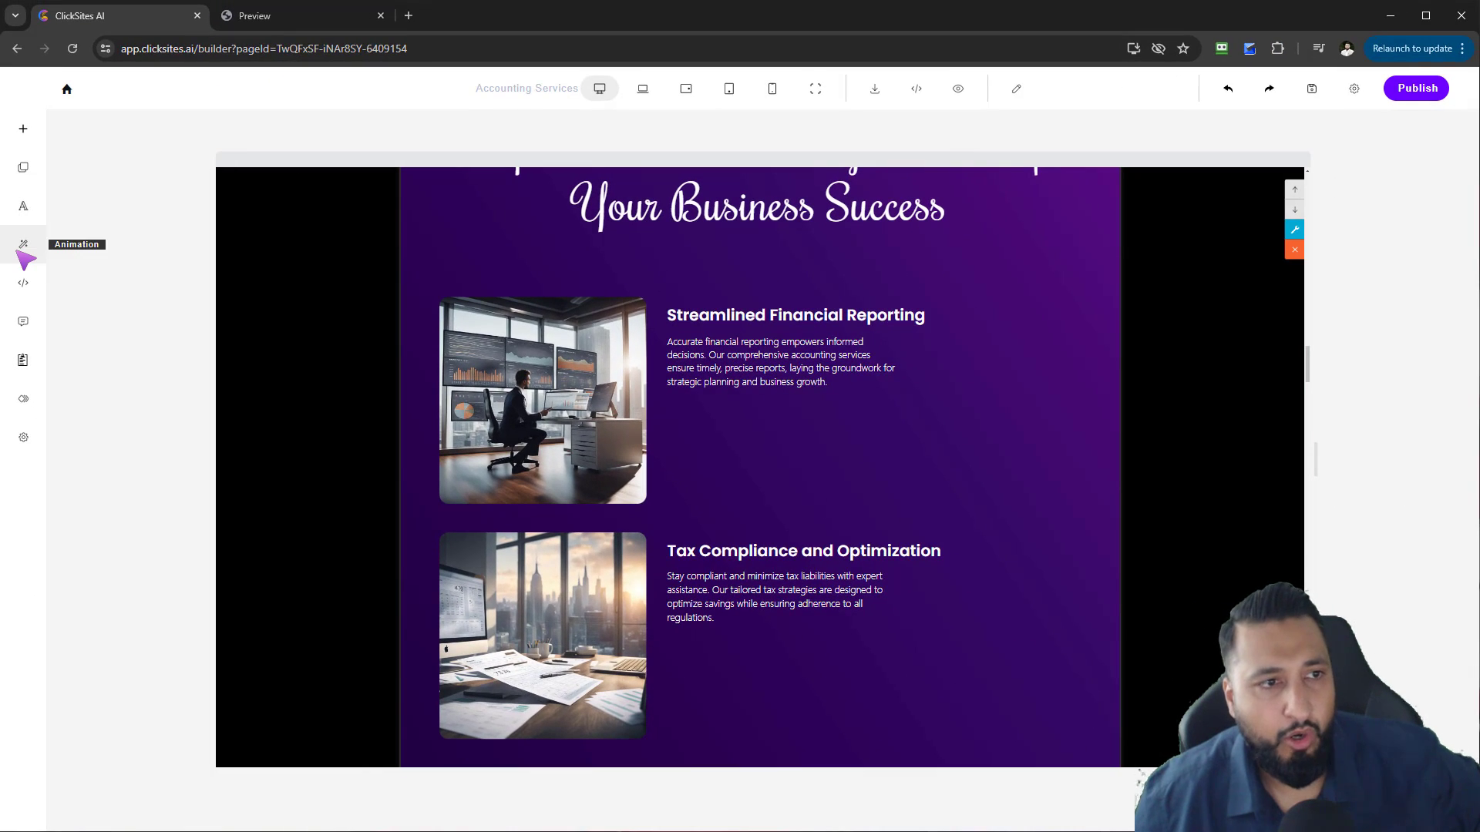
# - Open the animation settings for the "Streamlined Financial Reporting" column and examine the preset fade, slide and zoom animations
pyautogui.click(23, 245)
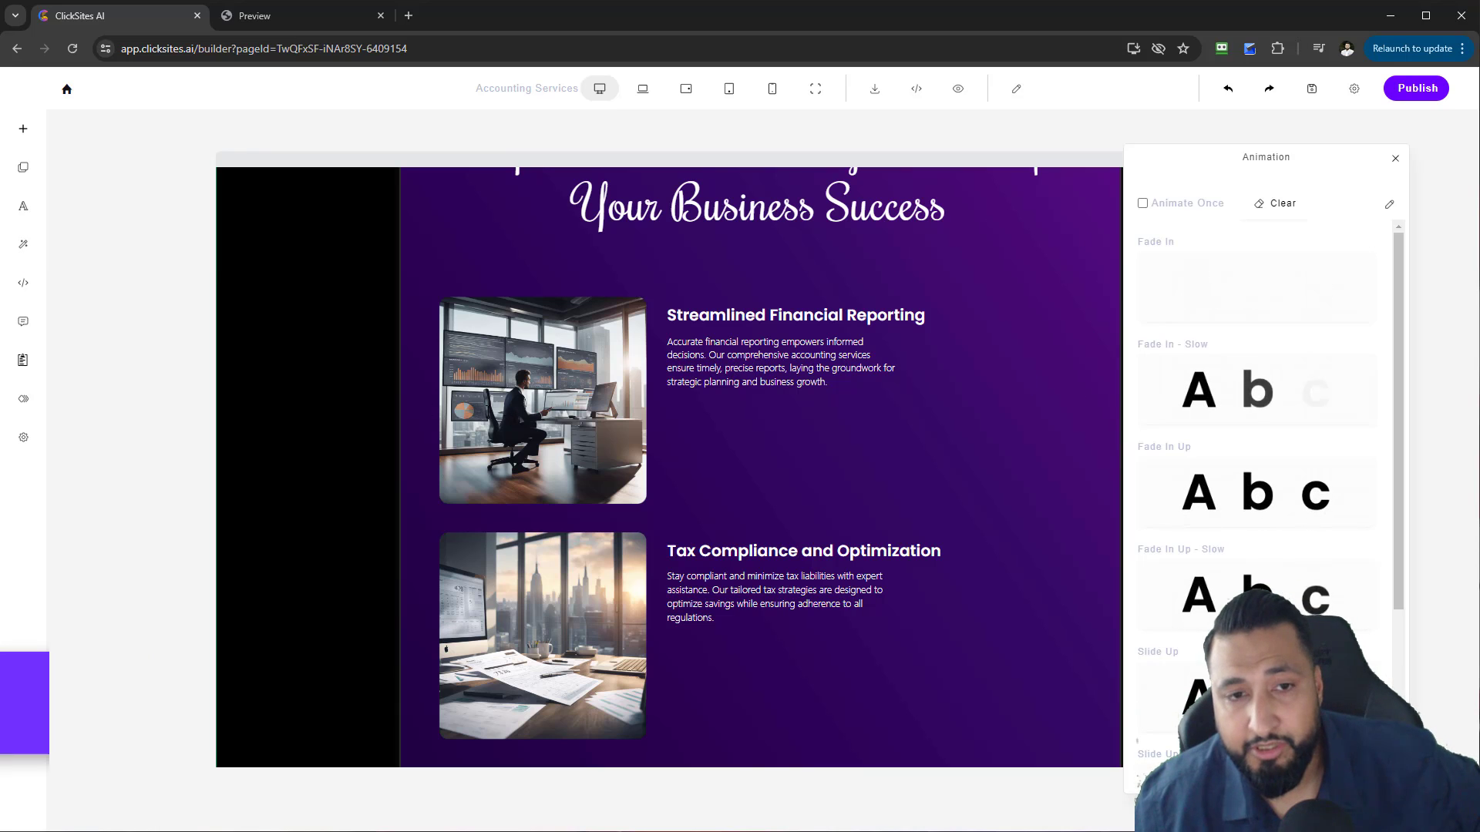
pyautogui.click(508, 387)
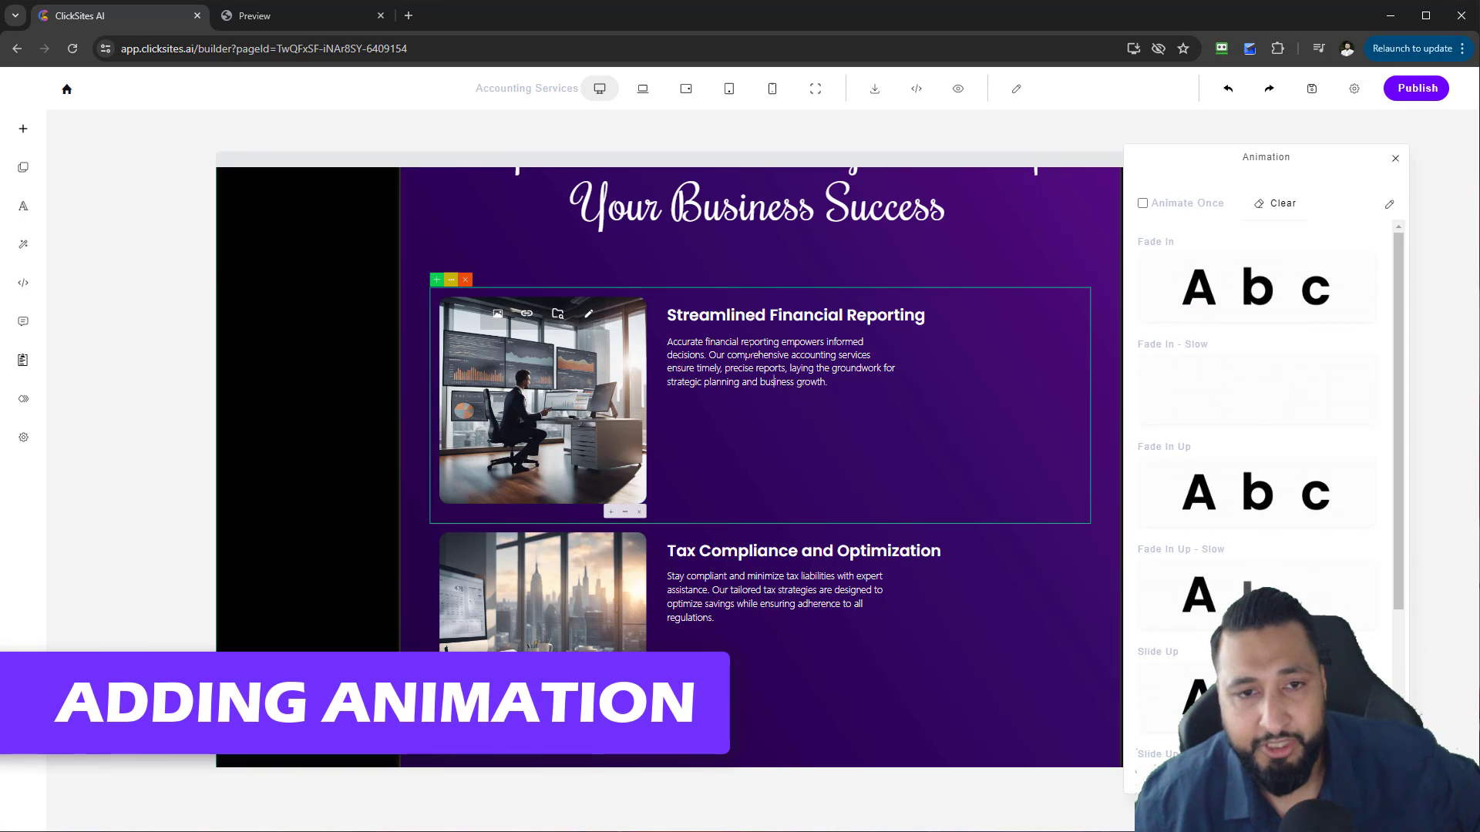
pyautogui.scroll(4, 555, 628)
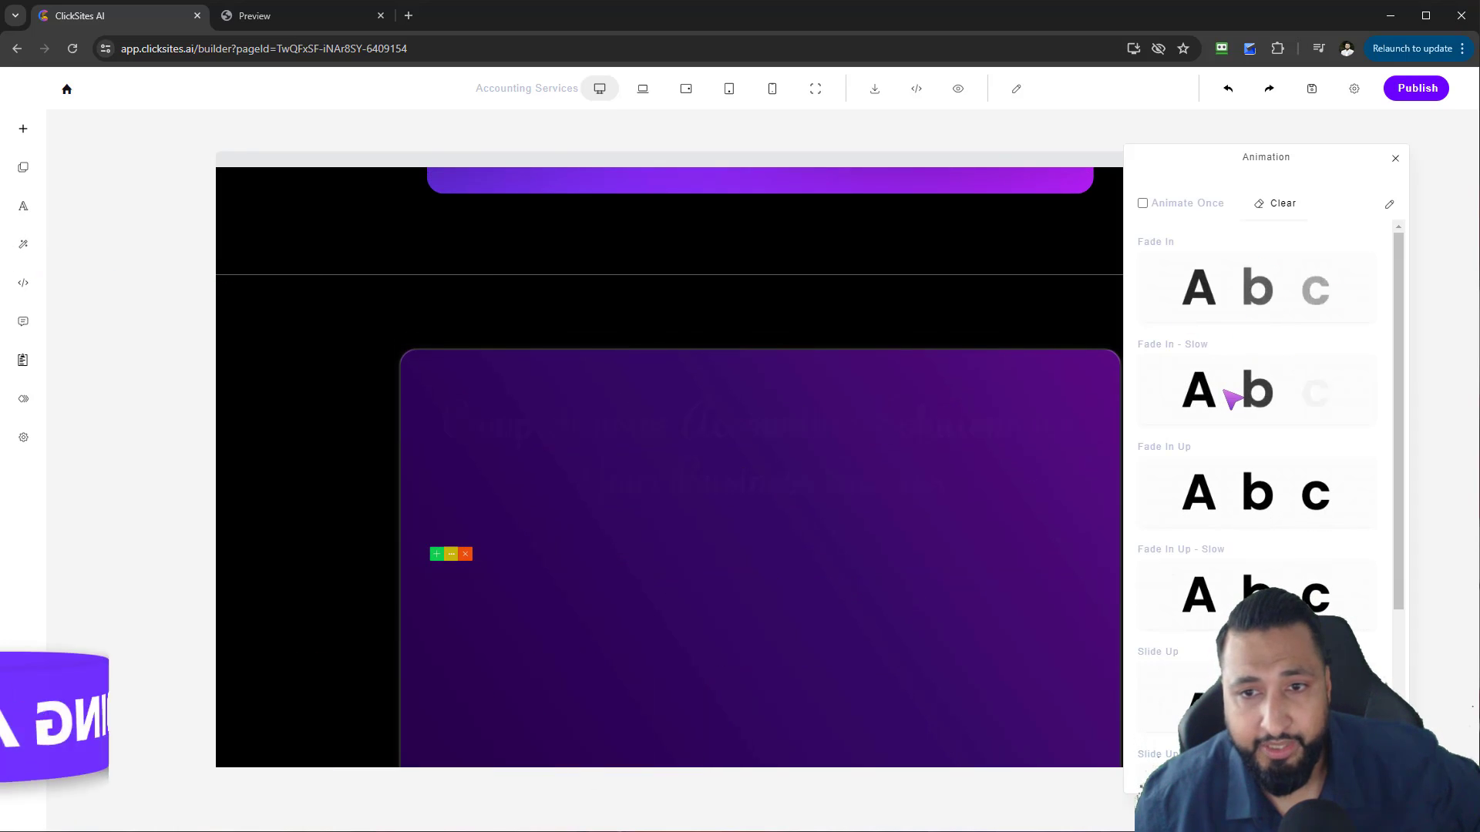
pyautogui.scroll(-1, 1264, 400)
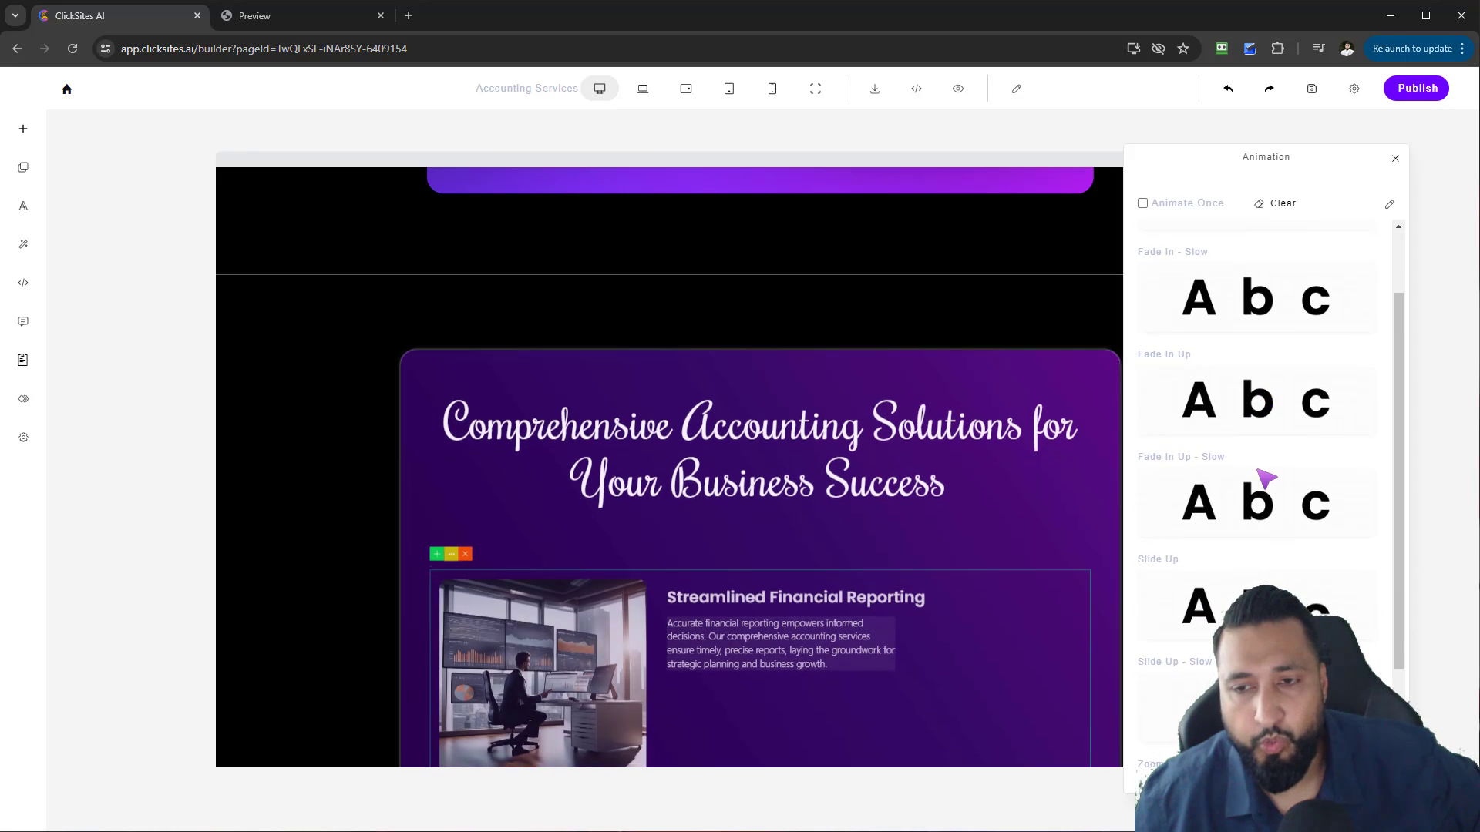
pyautogui.scroll(-2, 1262, 472)
pyautogui.scroll(-1, 707, 532)
pyautogui.scroll(-2, 707, 532)
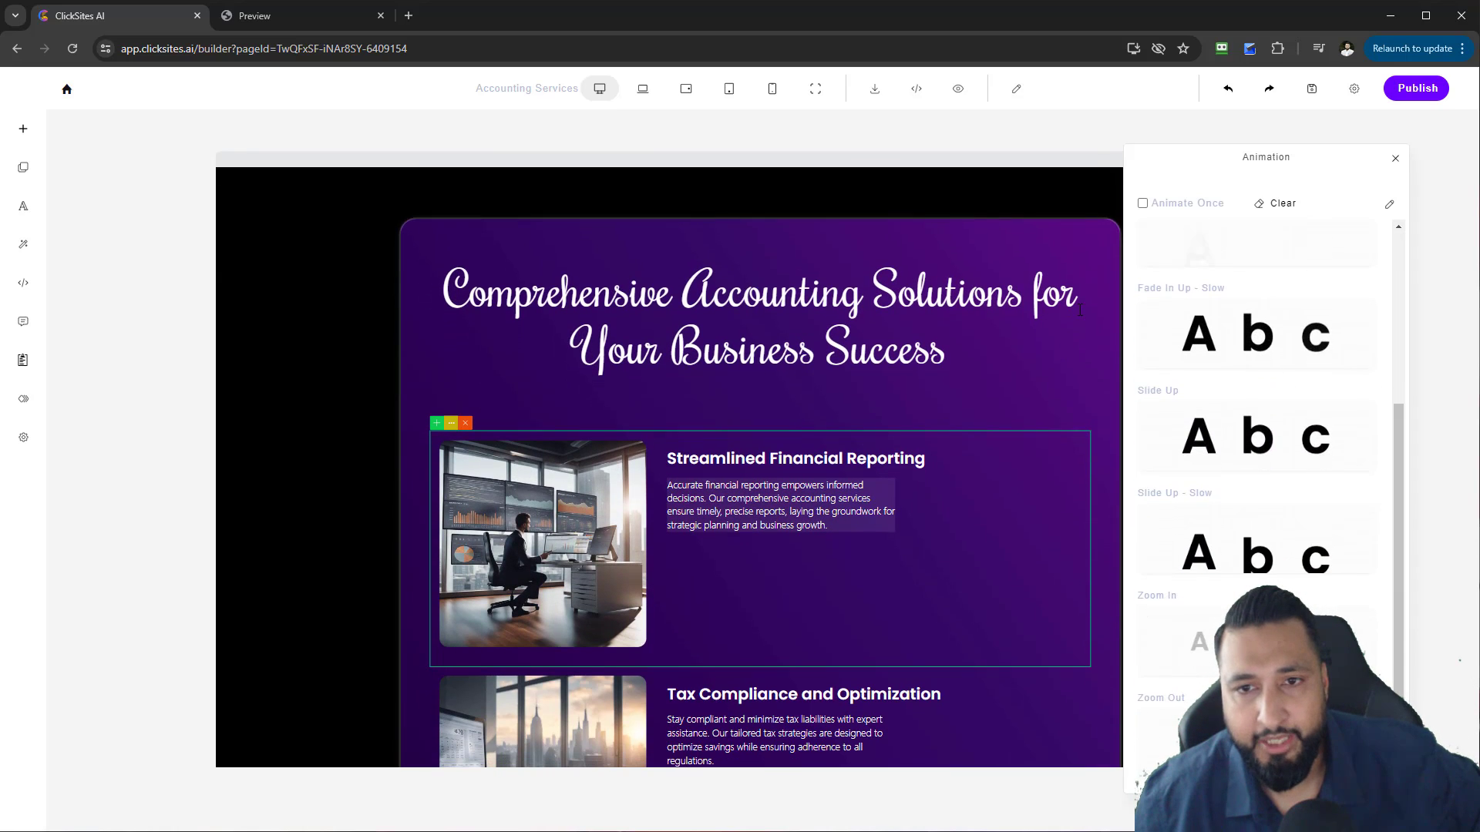
pyautogui.scroll(-5, 1043, 322)
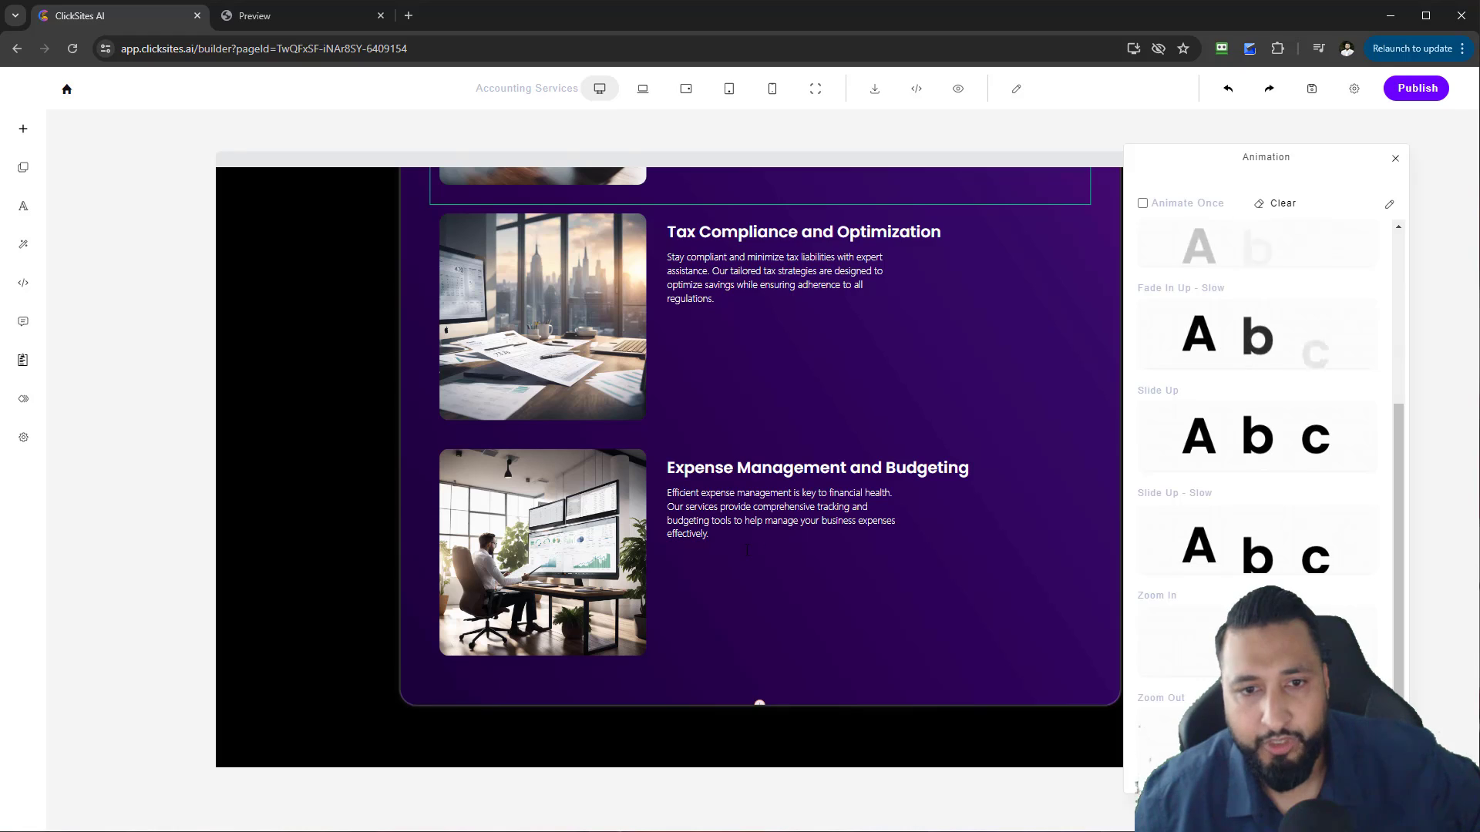
pyautogui.scroll(2, 1043, 322)
# - Open the detailed animation settings for the column and check the On Scroll and On View options
pyautogui.click(1390, 206)
pyautogui.scroll(3, 844, 301)
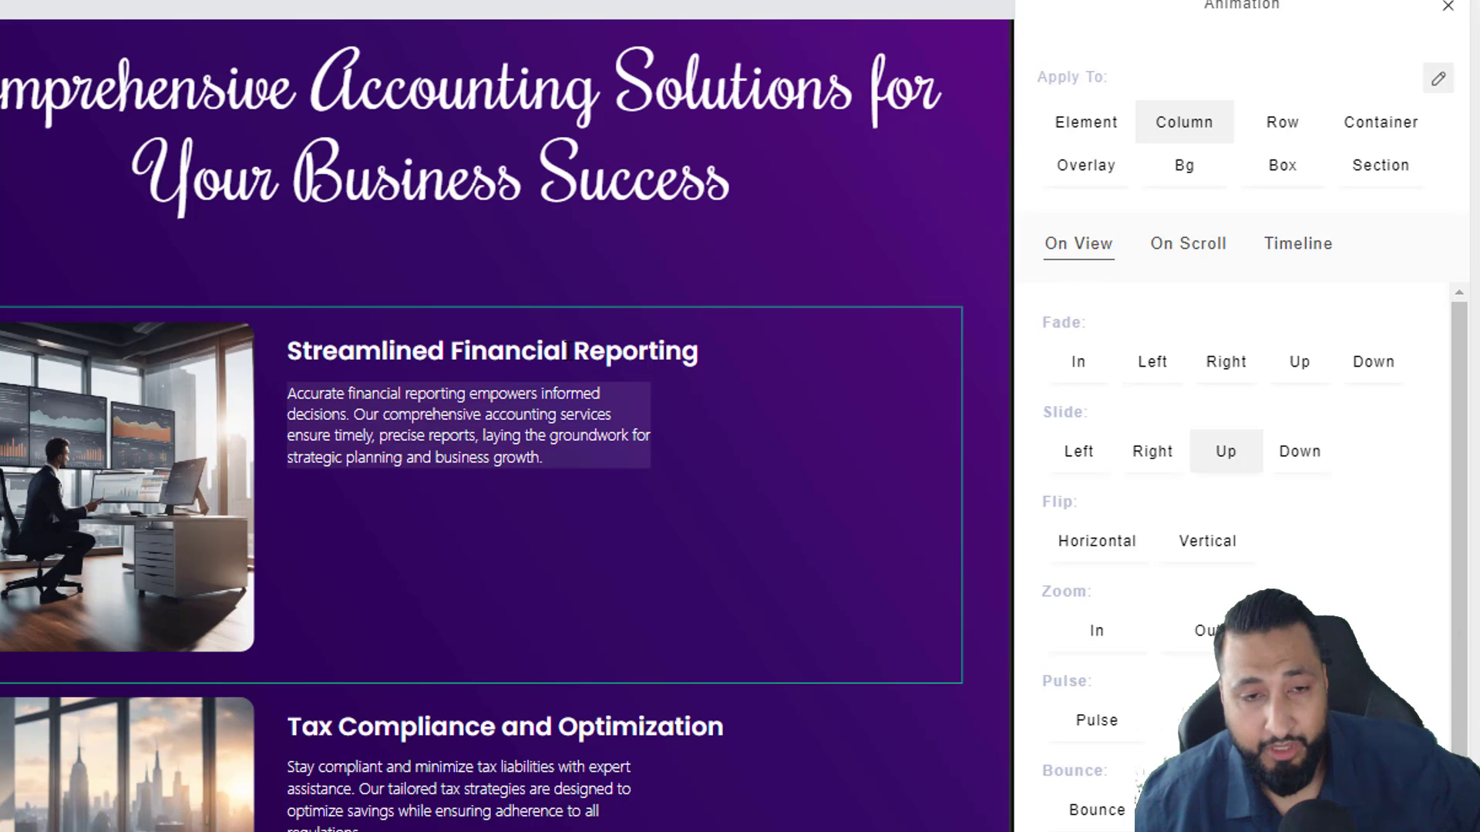
pyautogui.scroll(-3, 266, 393)
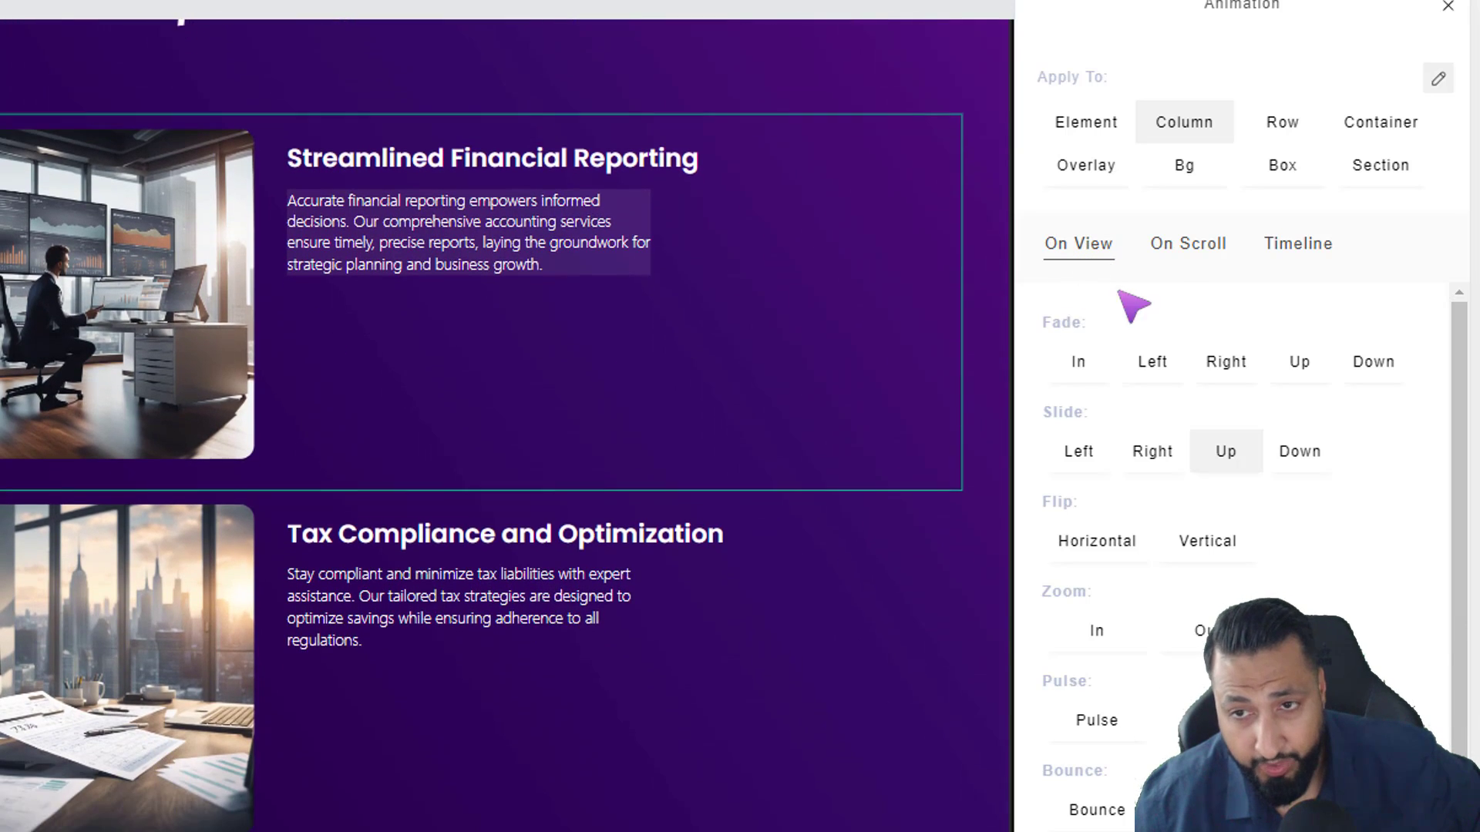
pyautogui.click(1178, 244)
pyautogui.click(1059, 255)
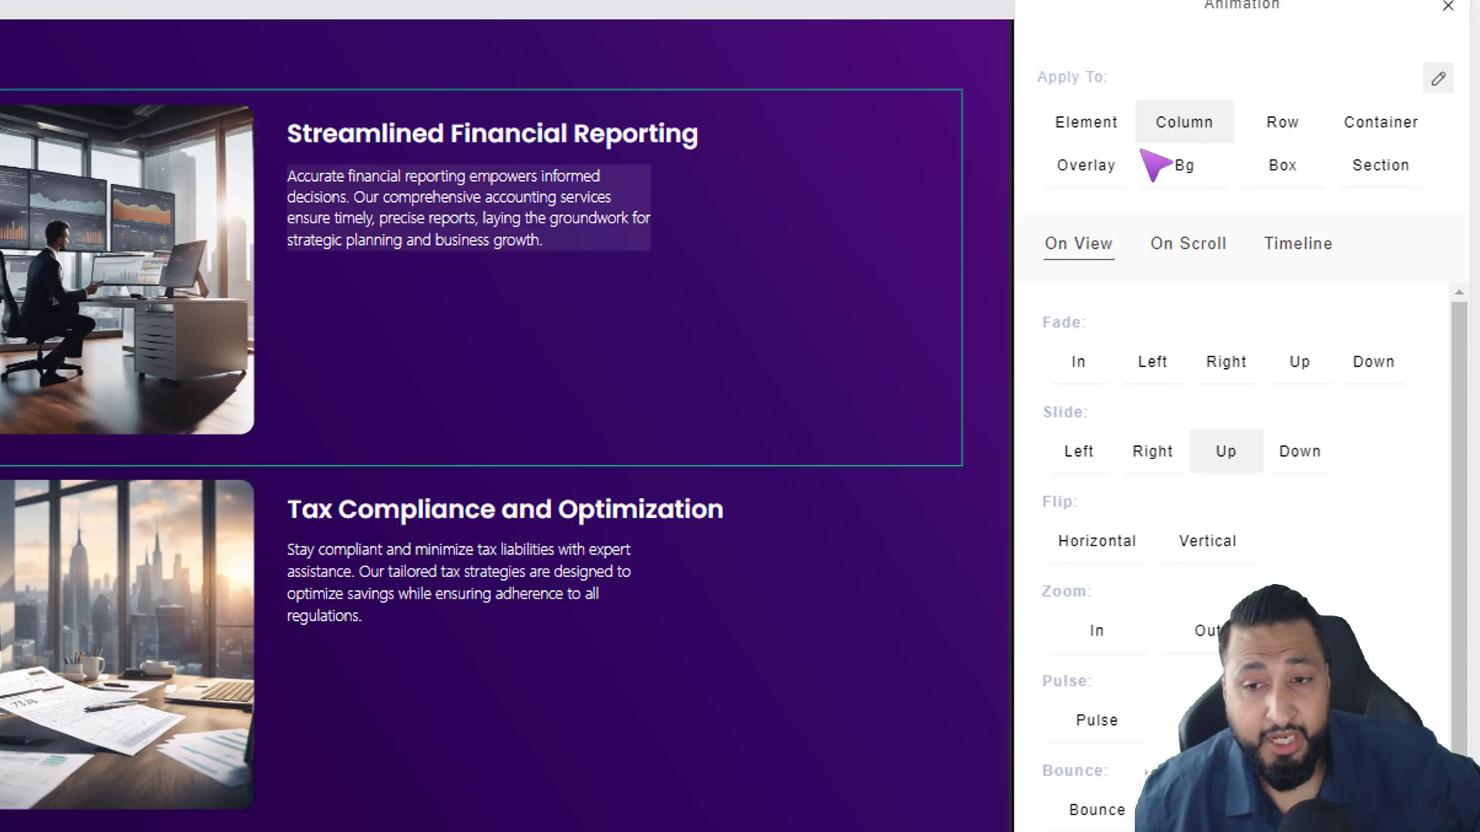
# - Try the Slide Left, Flip Horizontal, Zoom In and Pulse animations on the column and set its on-view animation to Bounce
pyautogui.click(1079, 452)
pyautogui.click(1083, 539)
pyautogui.click(1110, 632)
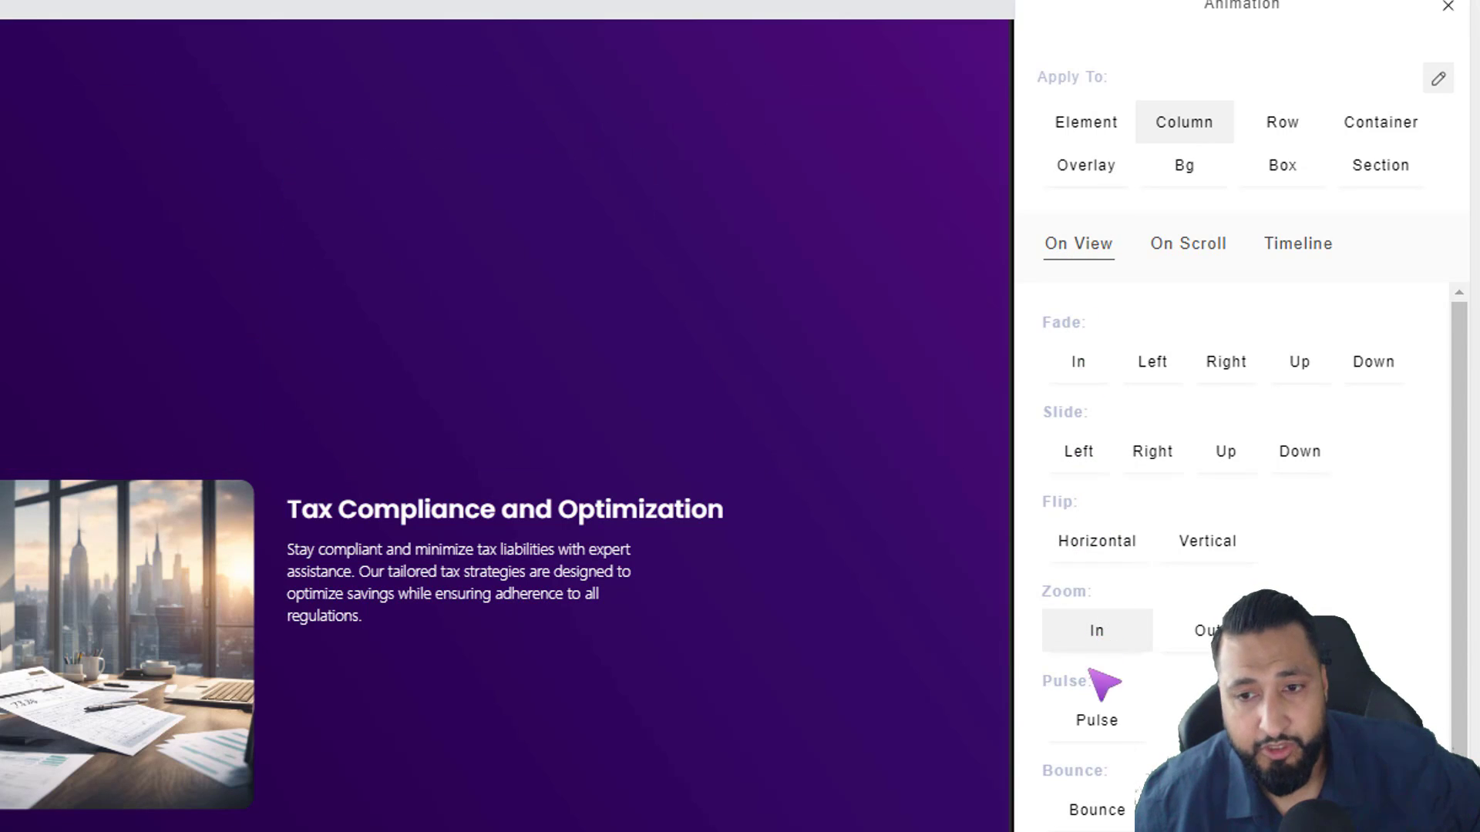
pyautogui.click(1099, 725)
pyautogui.click(1098, 809)
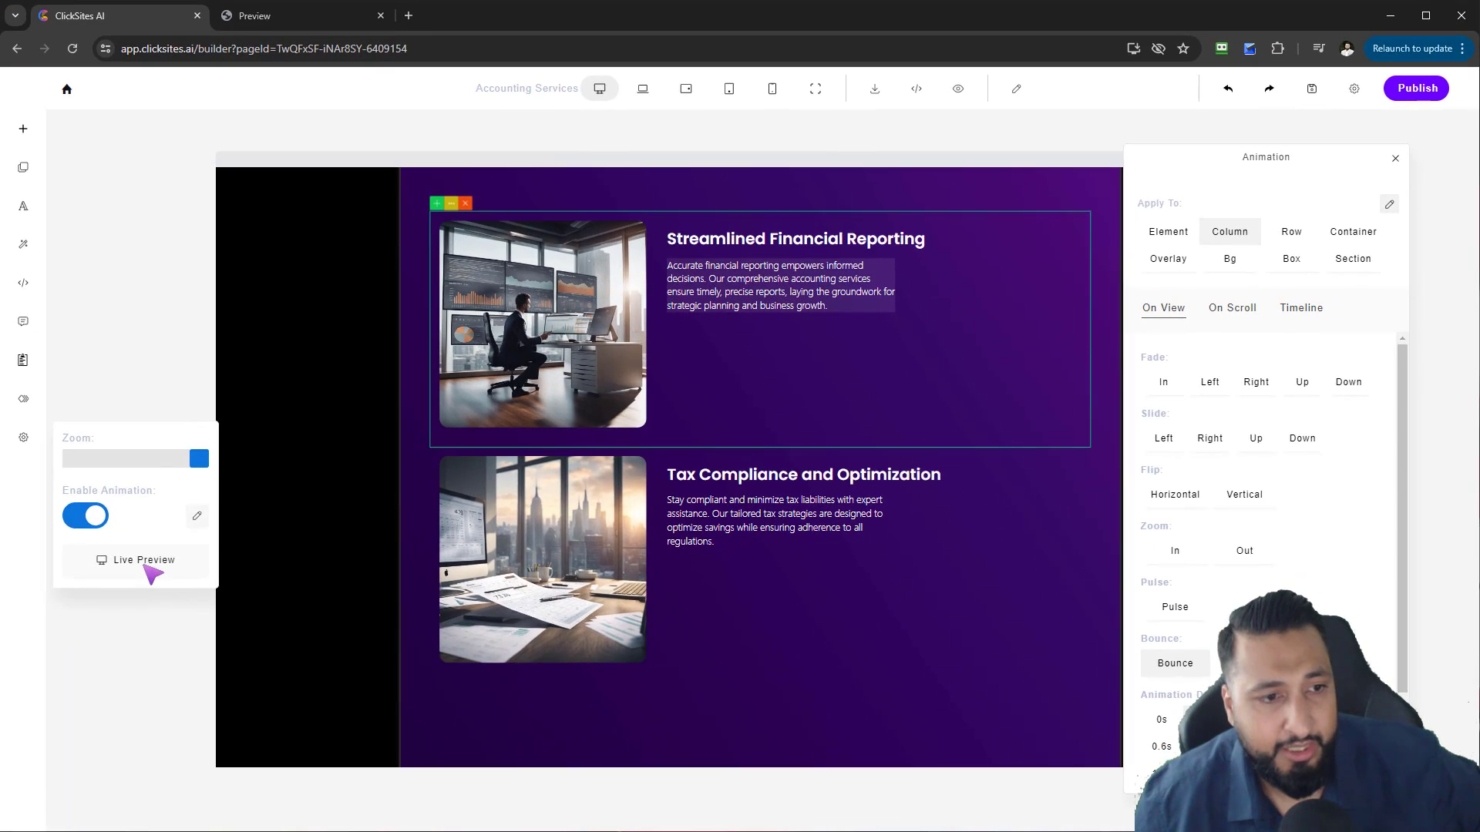
# - Open the live preview, examine the column's animation delay options and review the page's sections in the preview
pyautogui.click(46, 572)
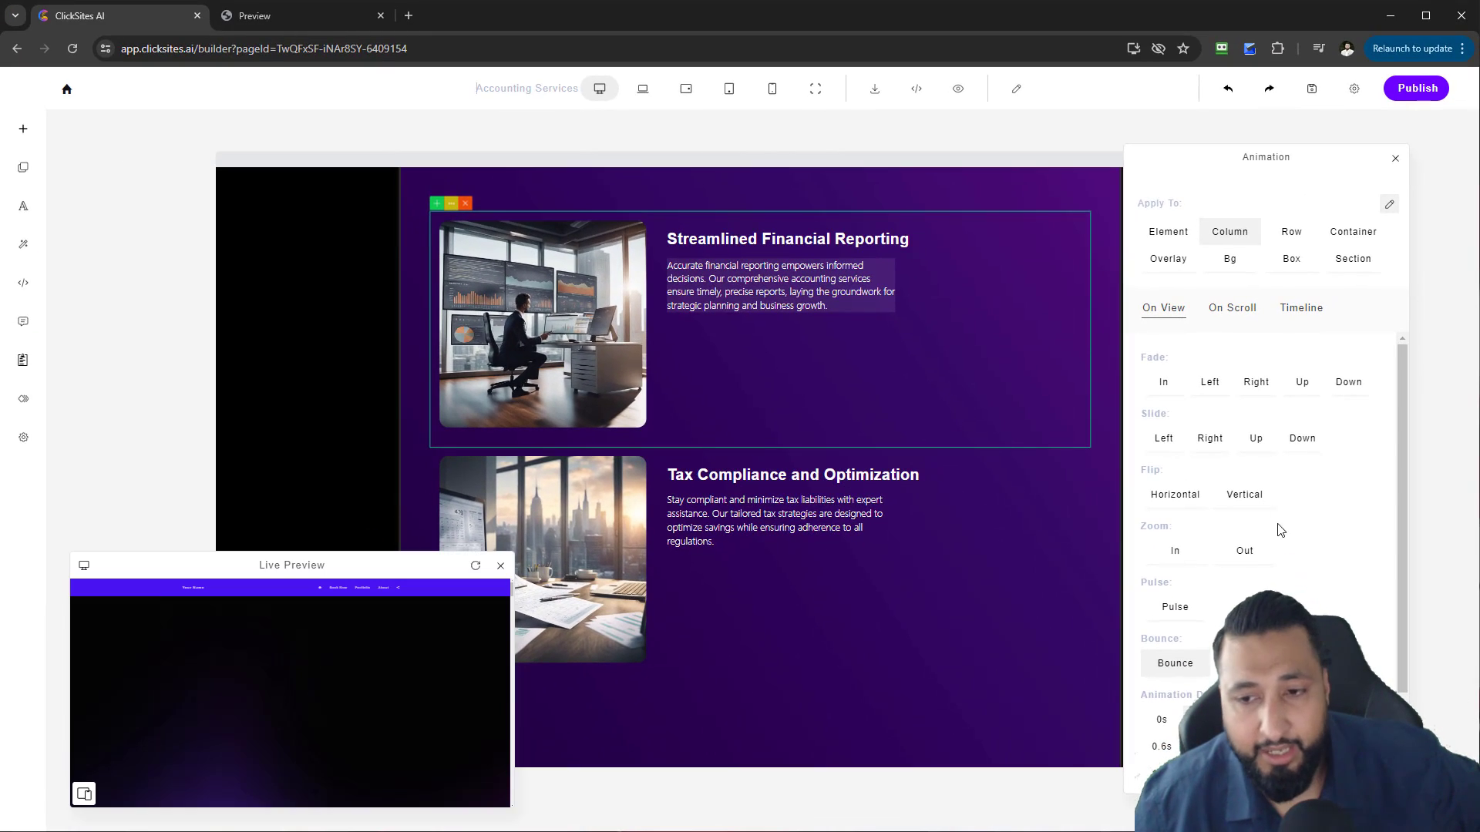
pyautogui.scroll(-2, 1316, 613)
pyautogui.scroll(-1, 1316, 600)
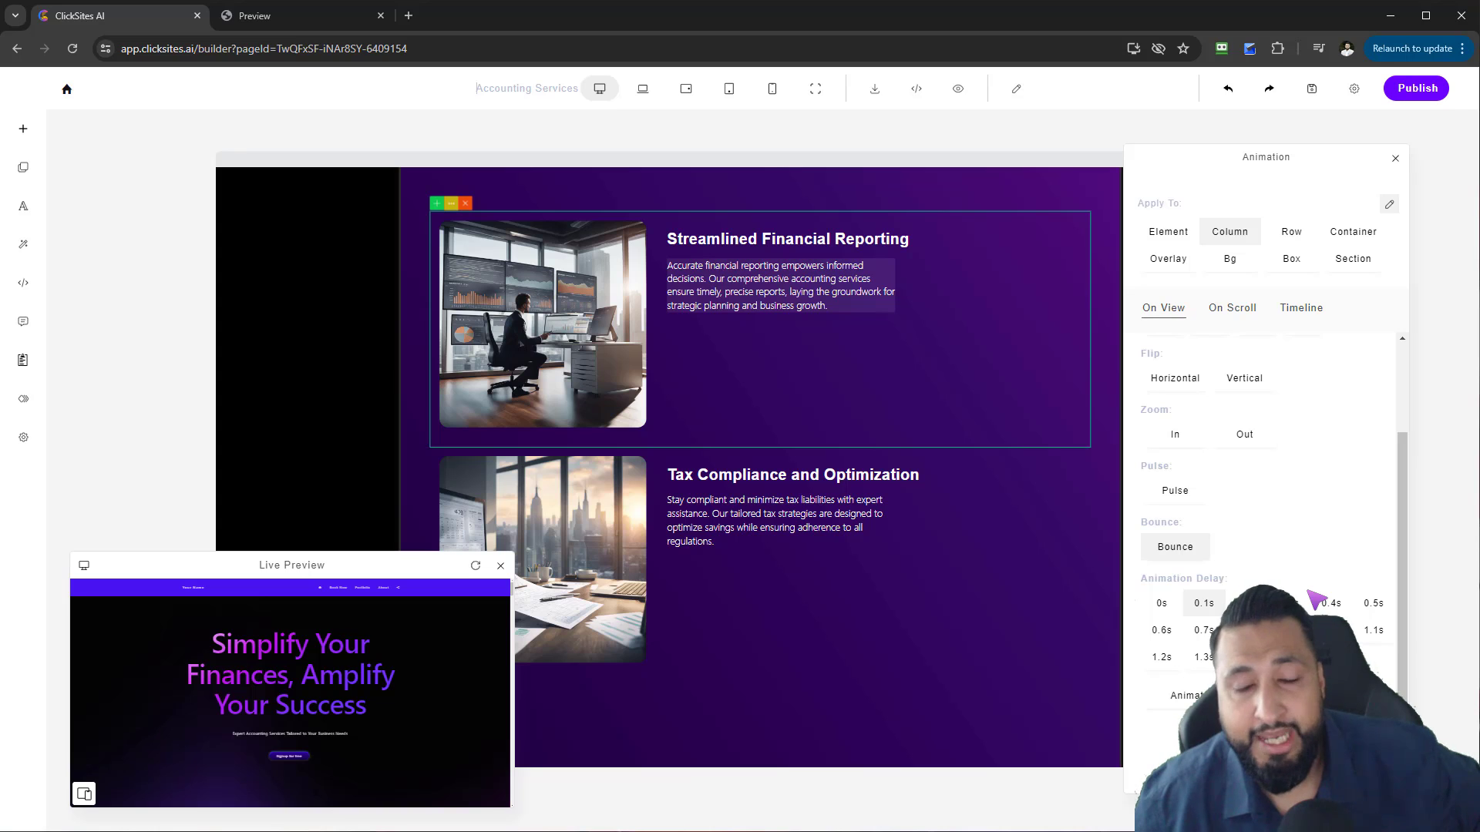
pyautogui.scroll(3, 1316, 600)
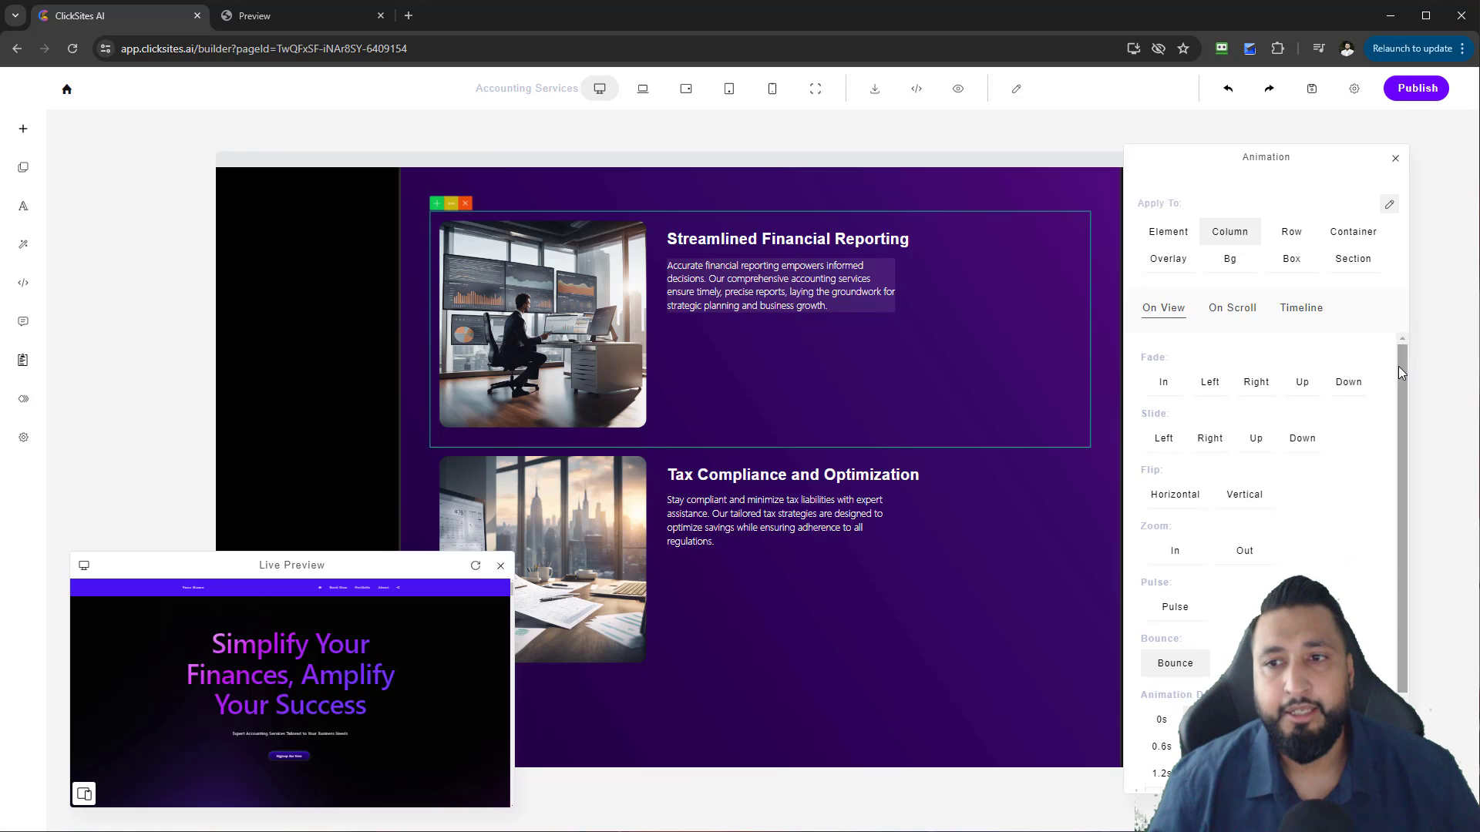
pyautogui.moveTo(1398, 367); pyautogui.dragTo(1396, 489)
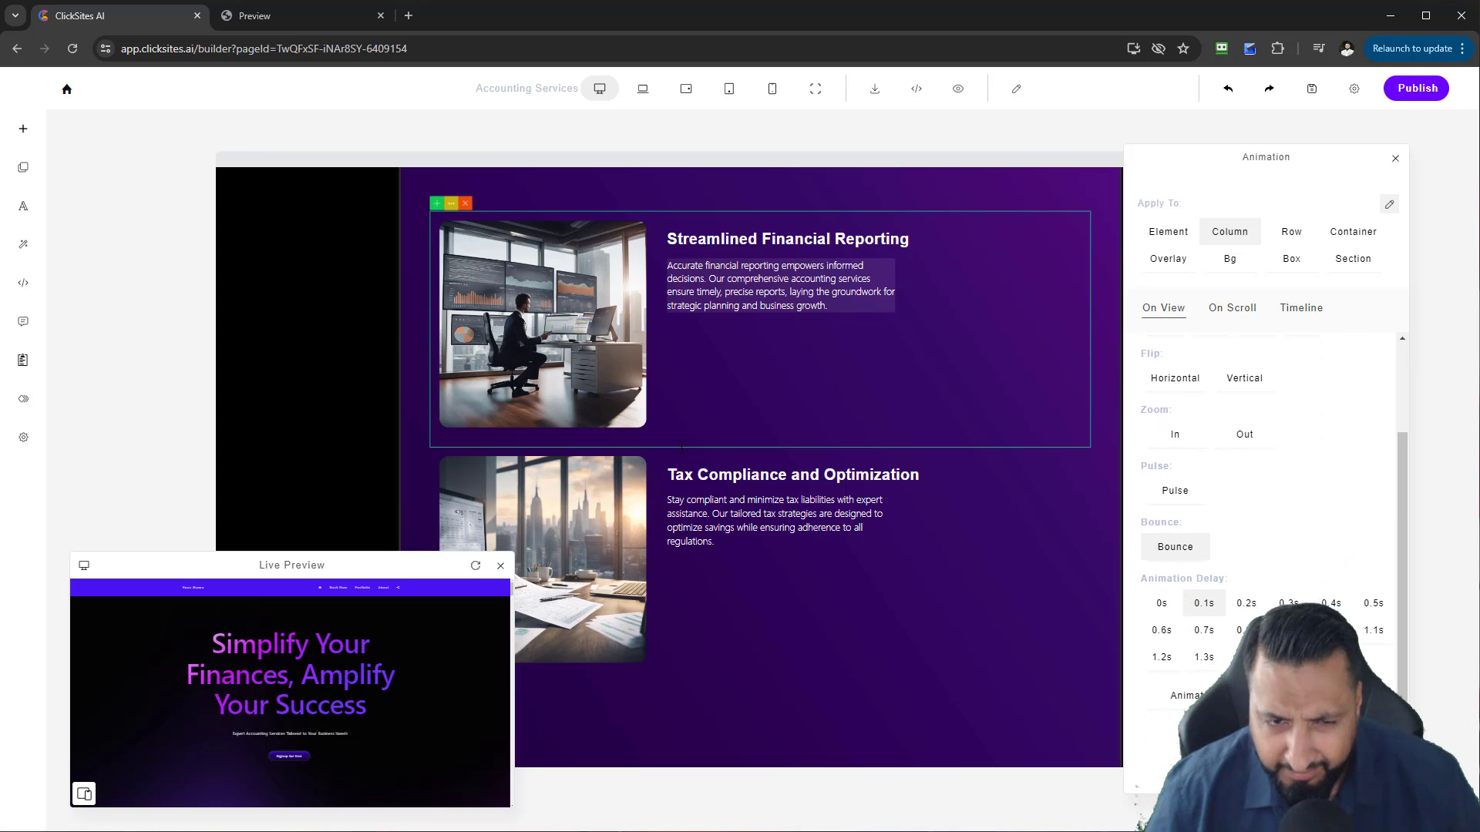
pyautogui.scroll(3, 901, 514)
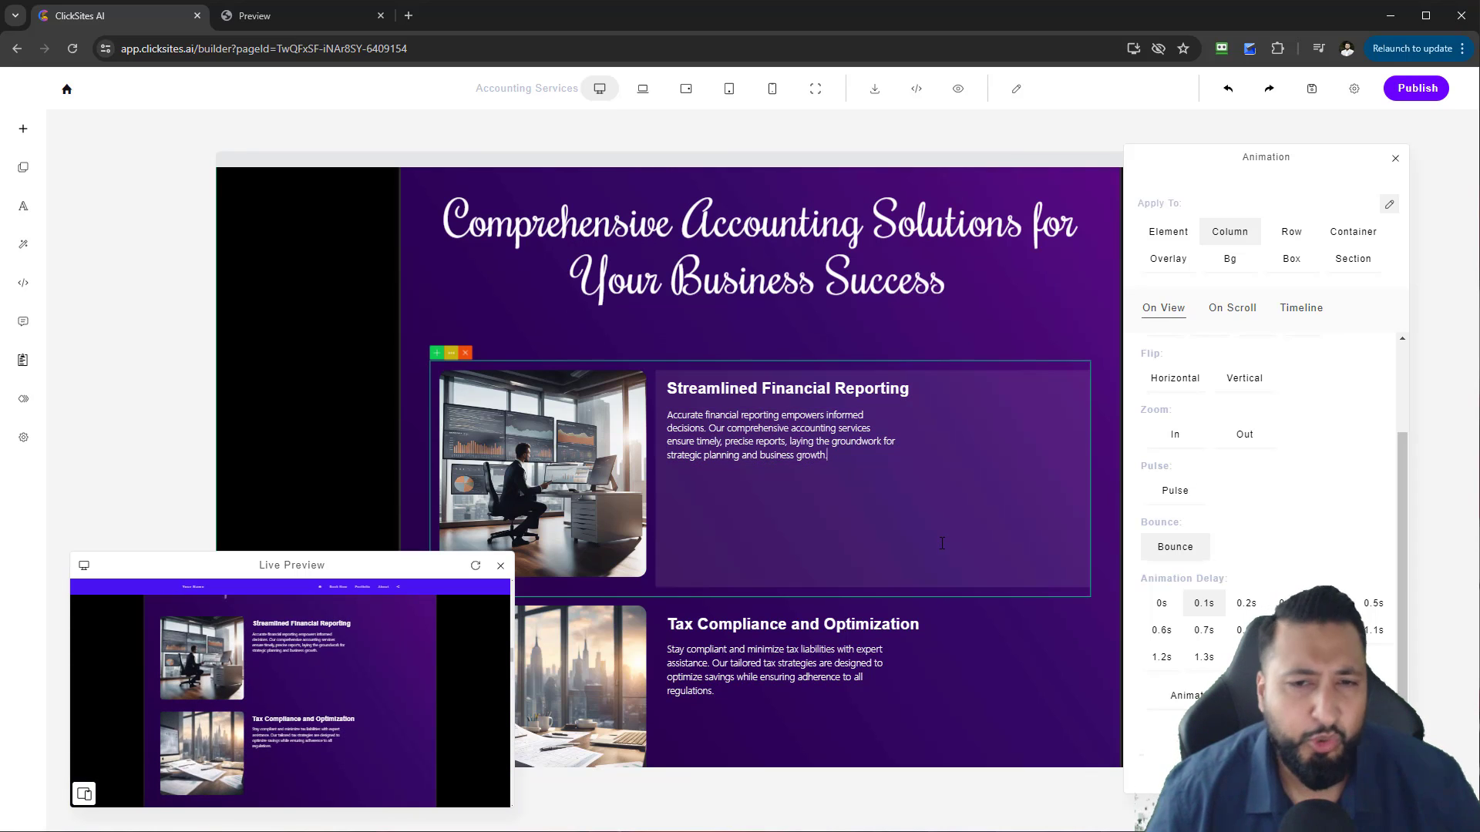
pyautogui.scroll(1, 1076, 377)
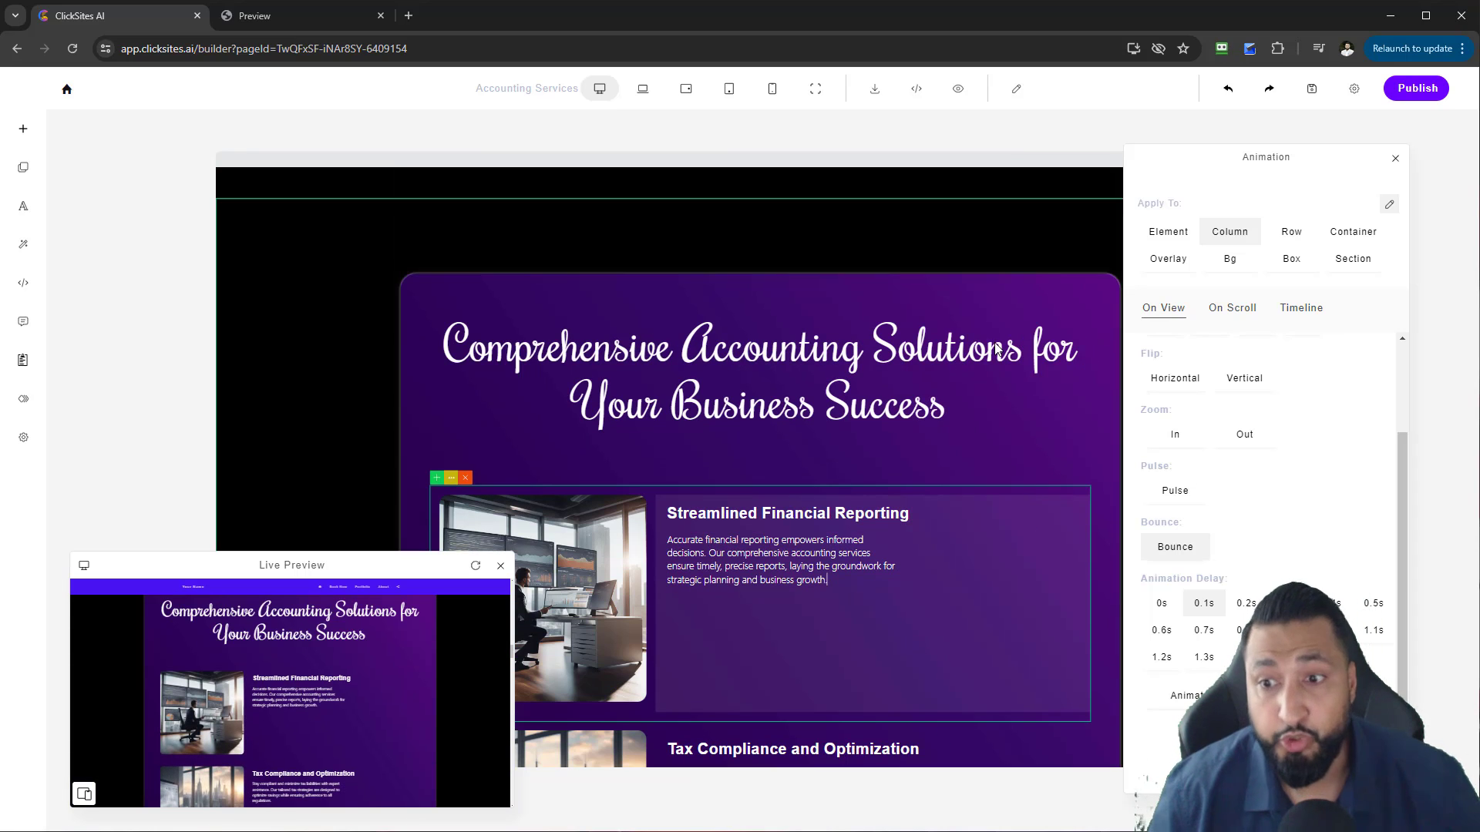
pyautogui.scroll(10, 993, 382)
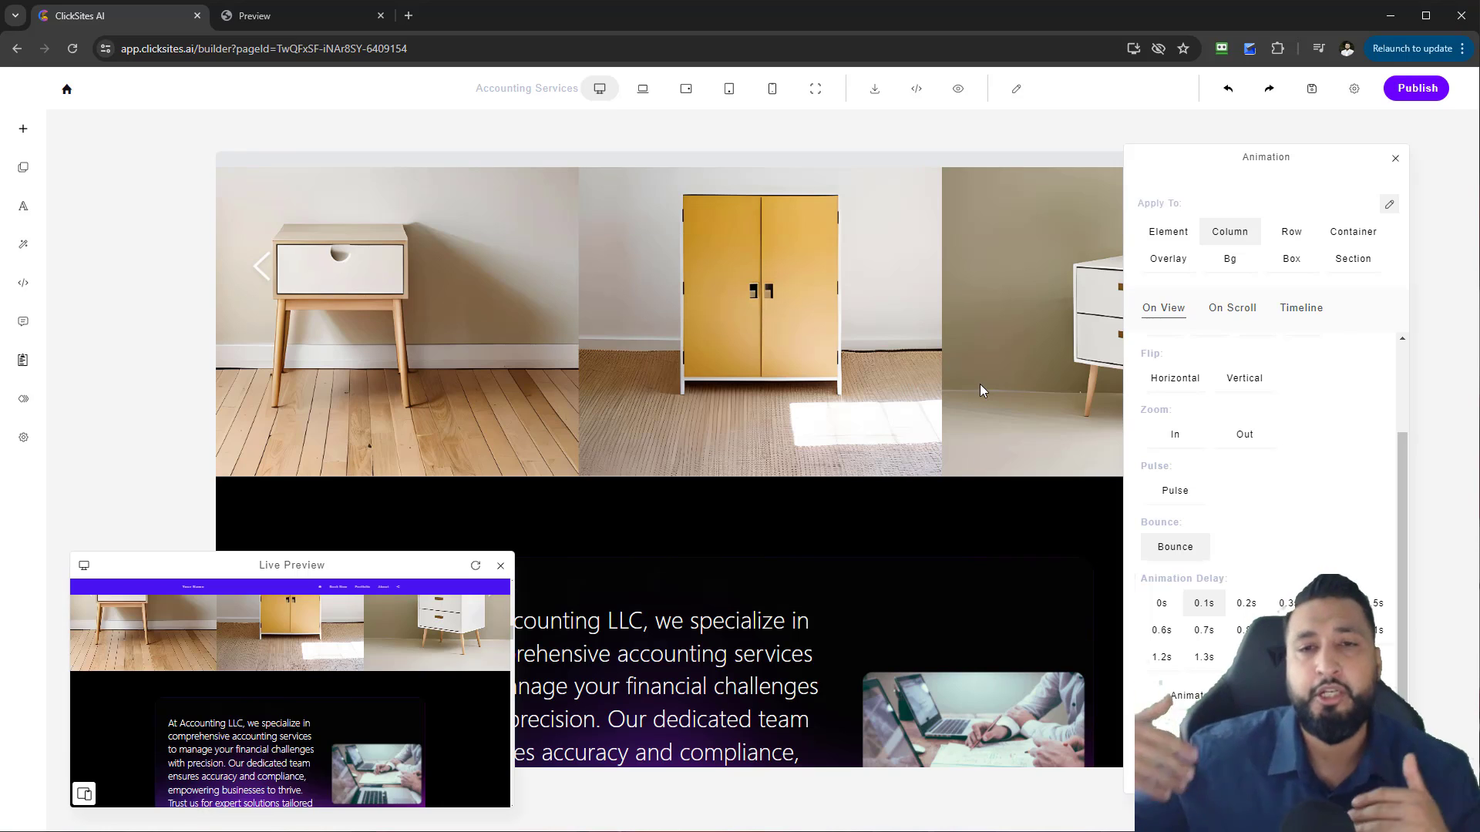
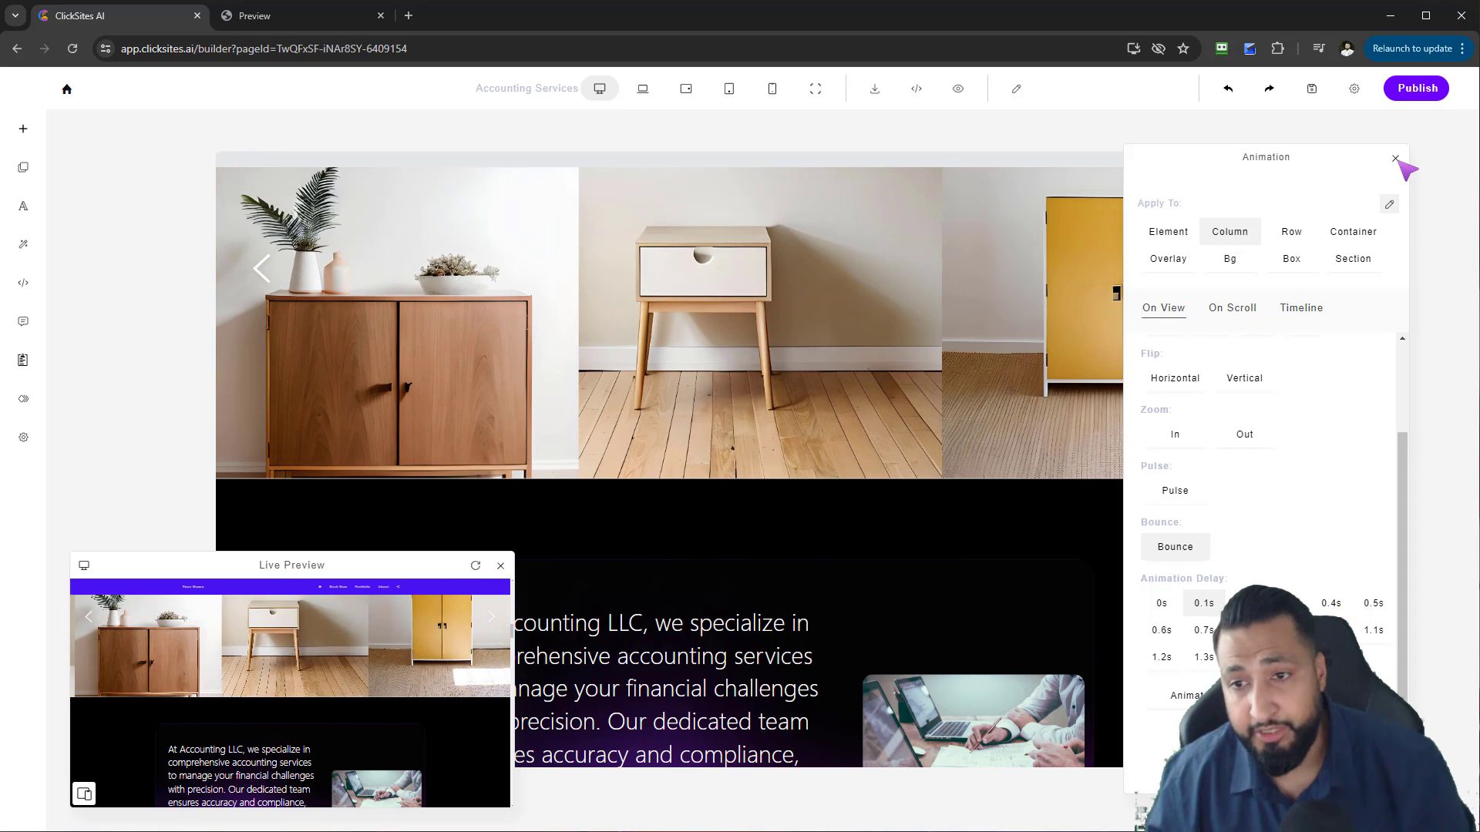
# - Choose the furniture image slider's whole section as the animation target and close the animation settings and the live preview
pyautogui.scroll(3, 1311, 416)
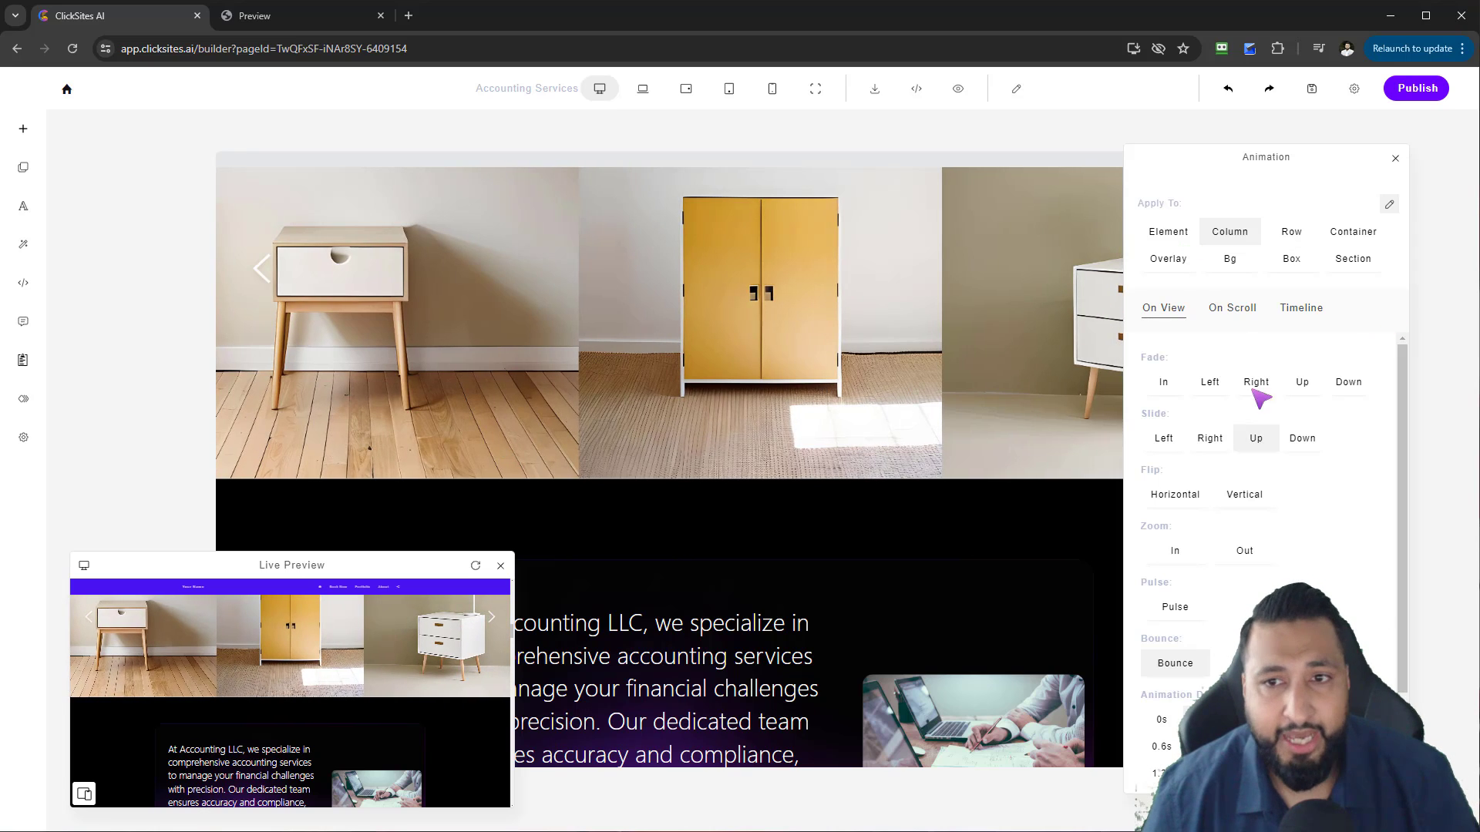
pyautogui.click(826, 239)
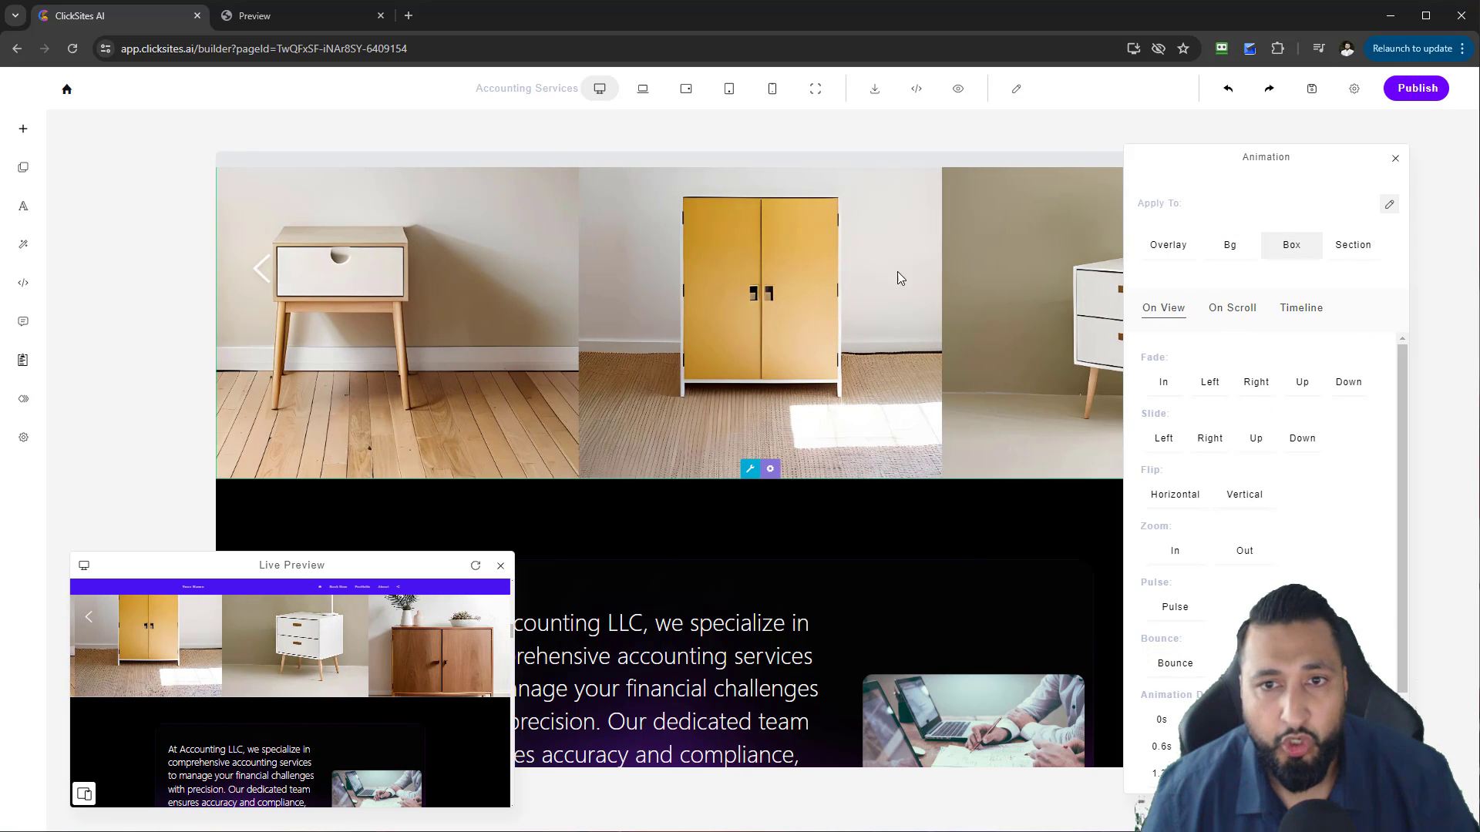
pyautogui.click(1350, 246)
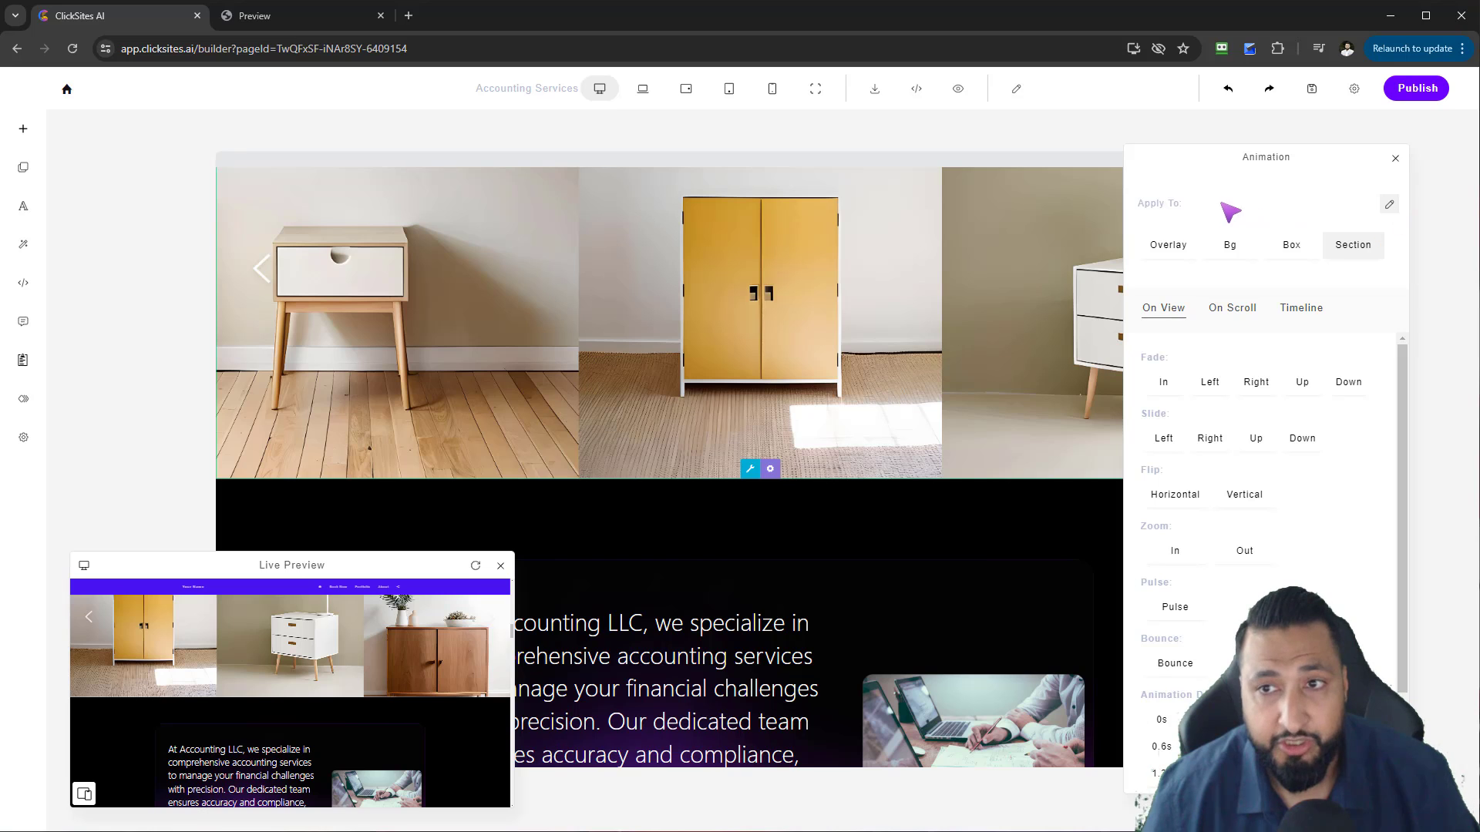
pyautogui.click(1395, 158)
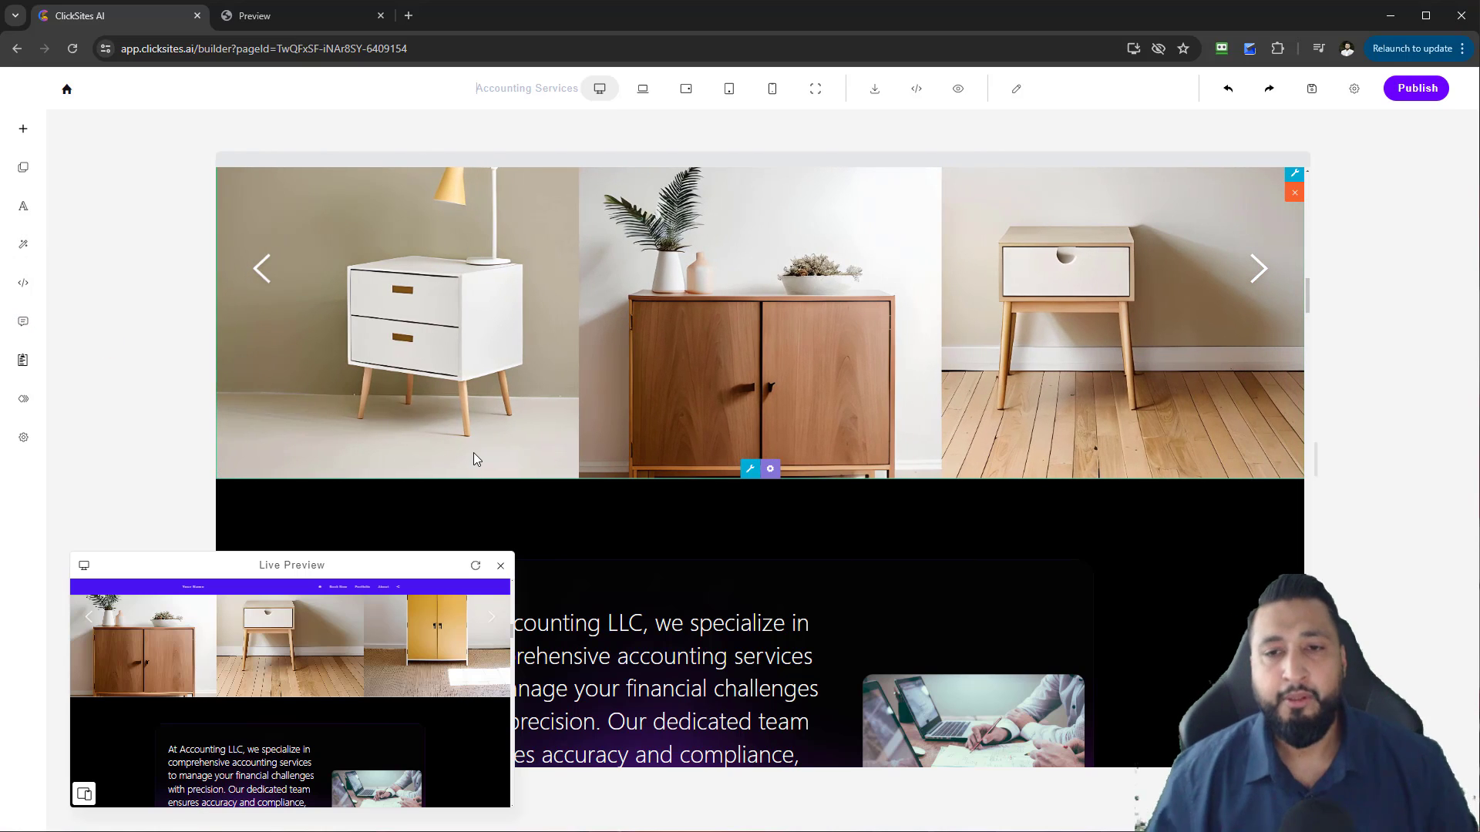
pyautogui.click(500, 566)
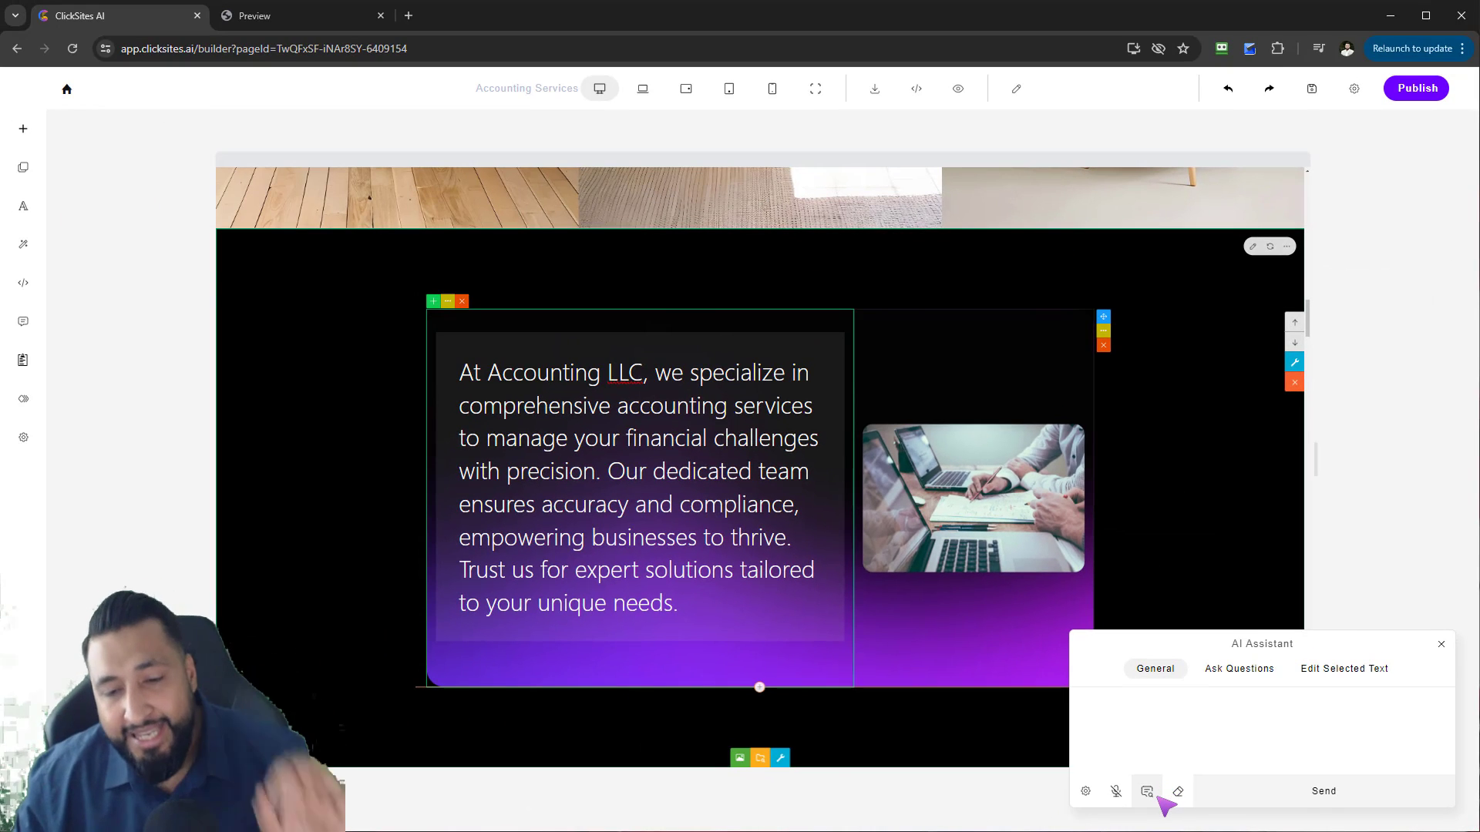
# - Open the AI Assistant's sample prompts, examine the categories from General down to Text Formatting and close the list
pyautogui.click(1160, 798)
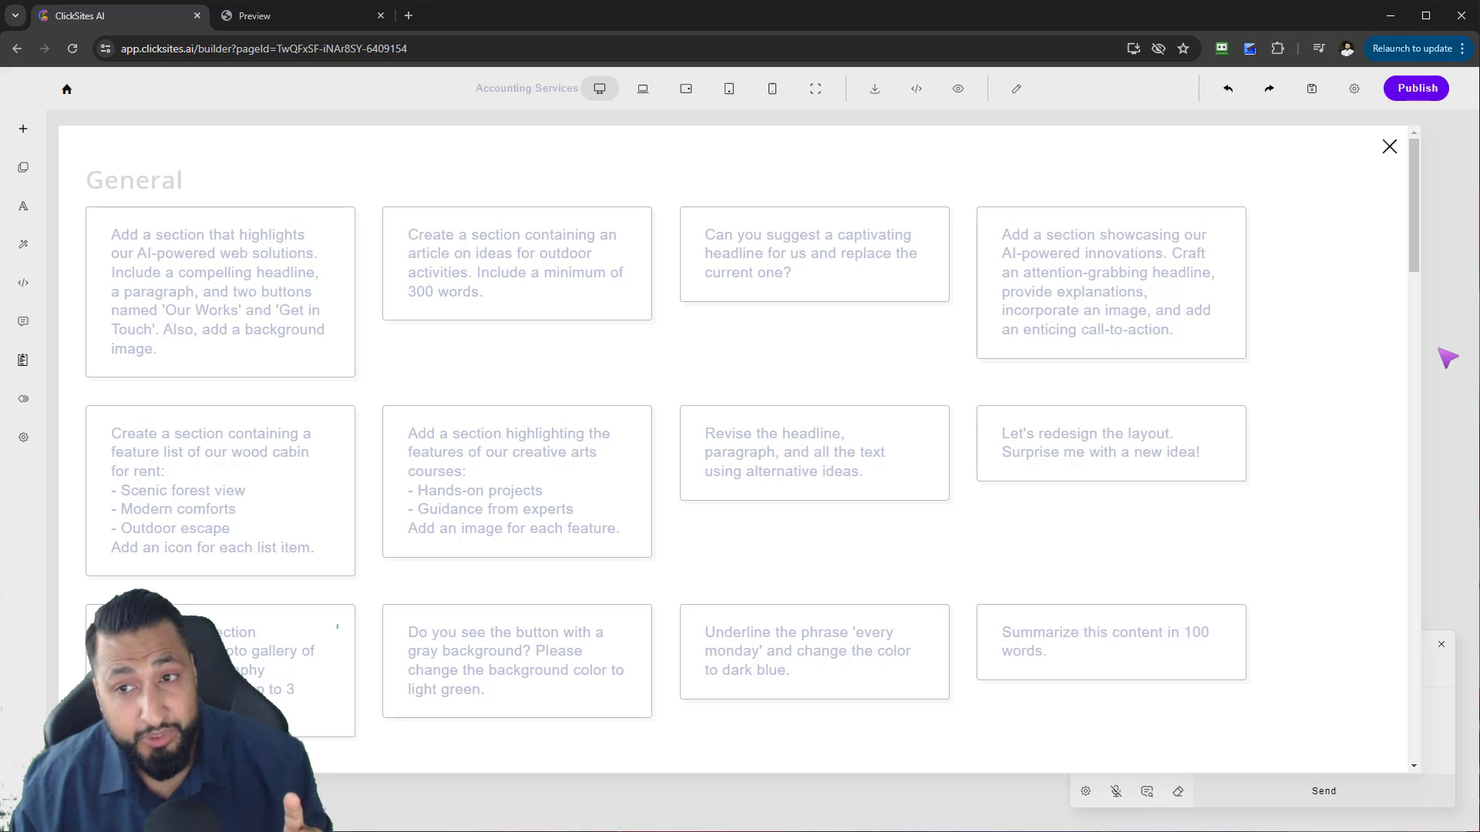
pyautogui.scroll(-1, 1409, 270)
pyautogui.scroll(1, 1413, 243)
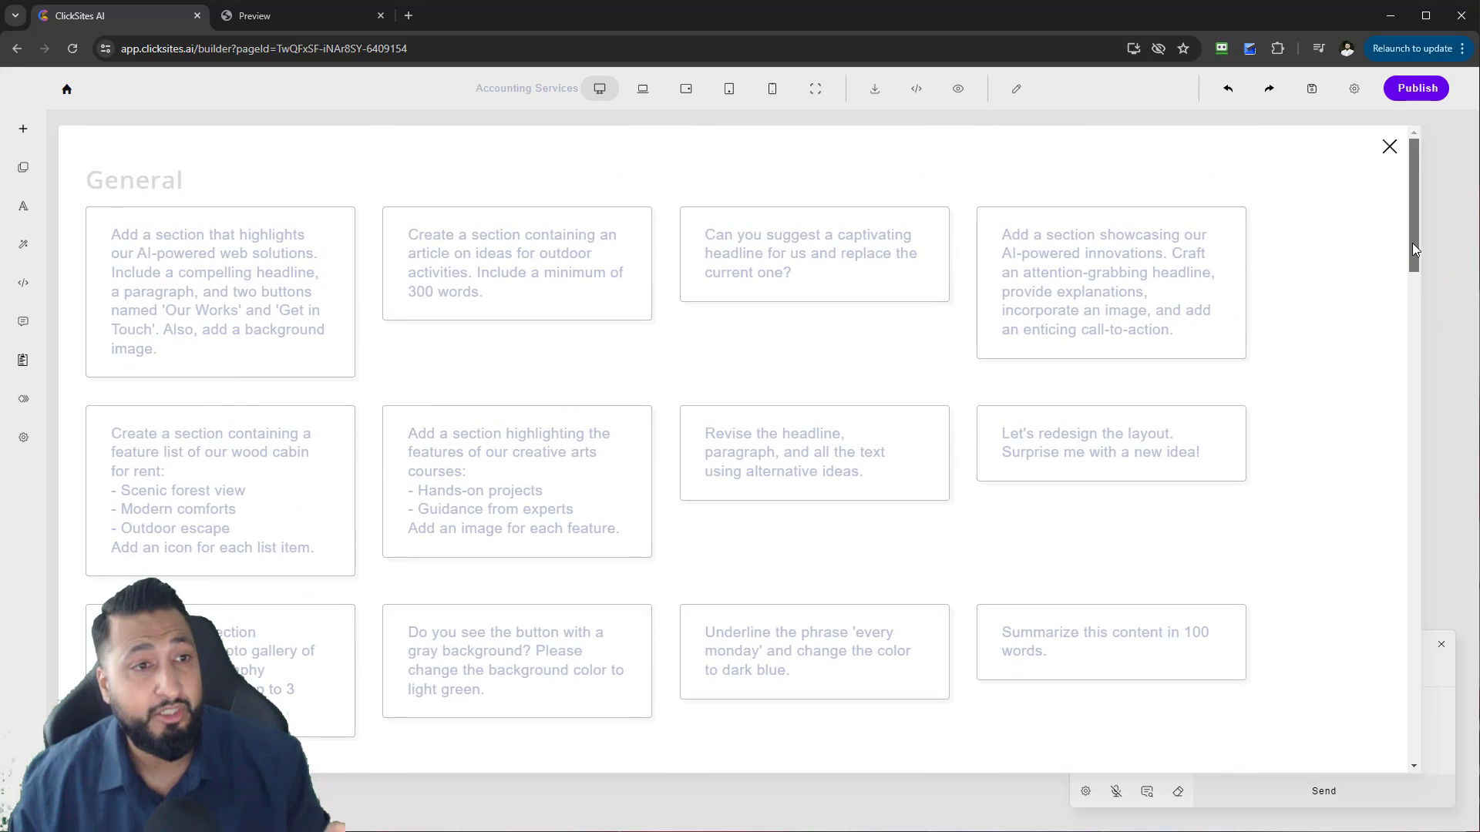
pyautogui.moveTo(1412, 243); pyautogui.dragTo(1302, 628)
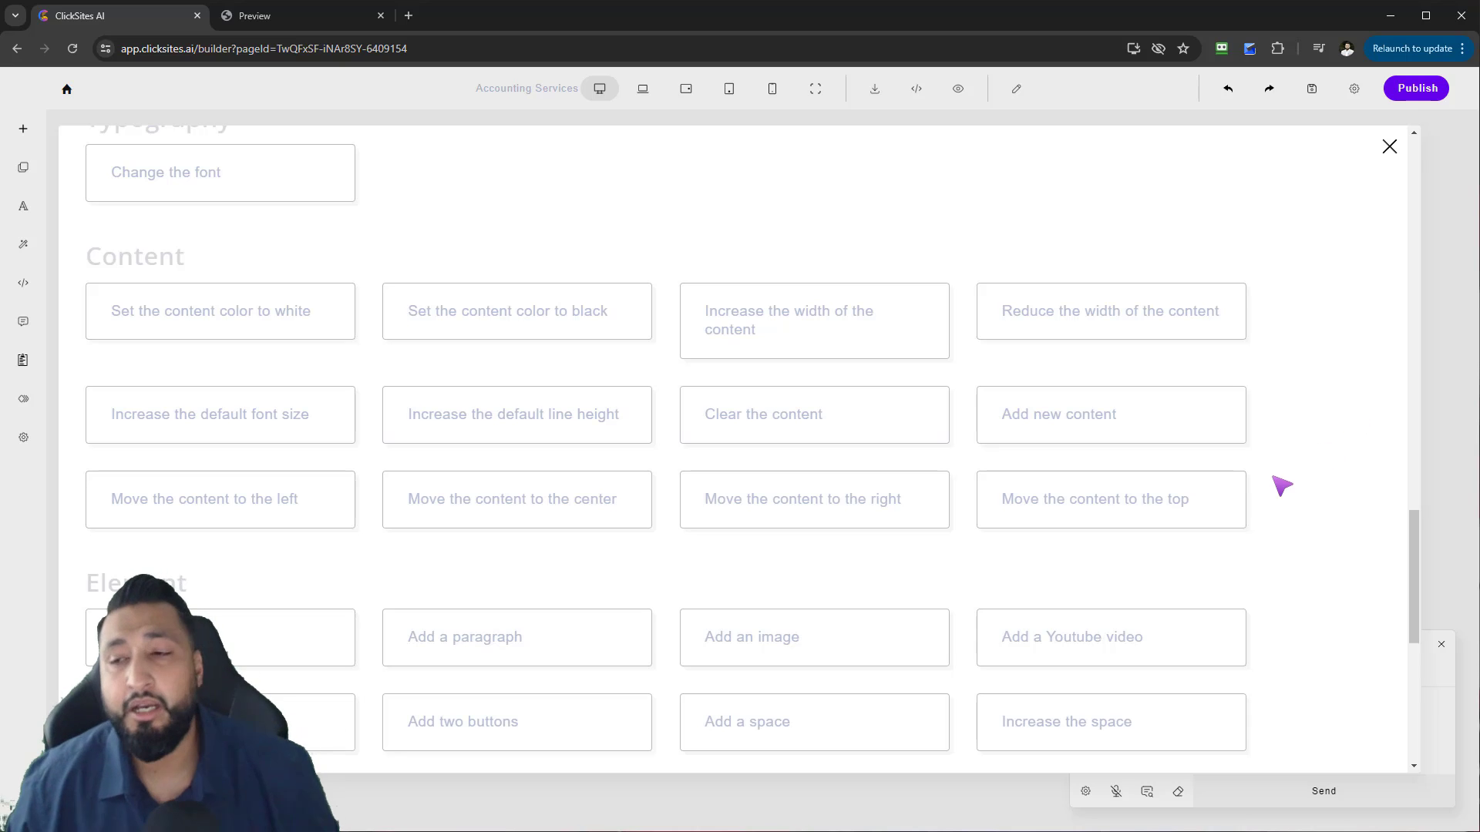
pyautogui.scroll(-6, 896, 464)
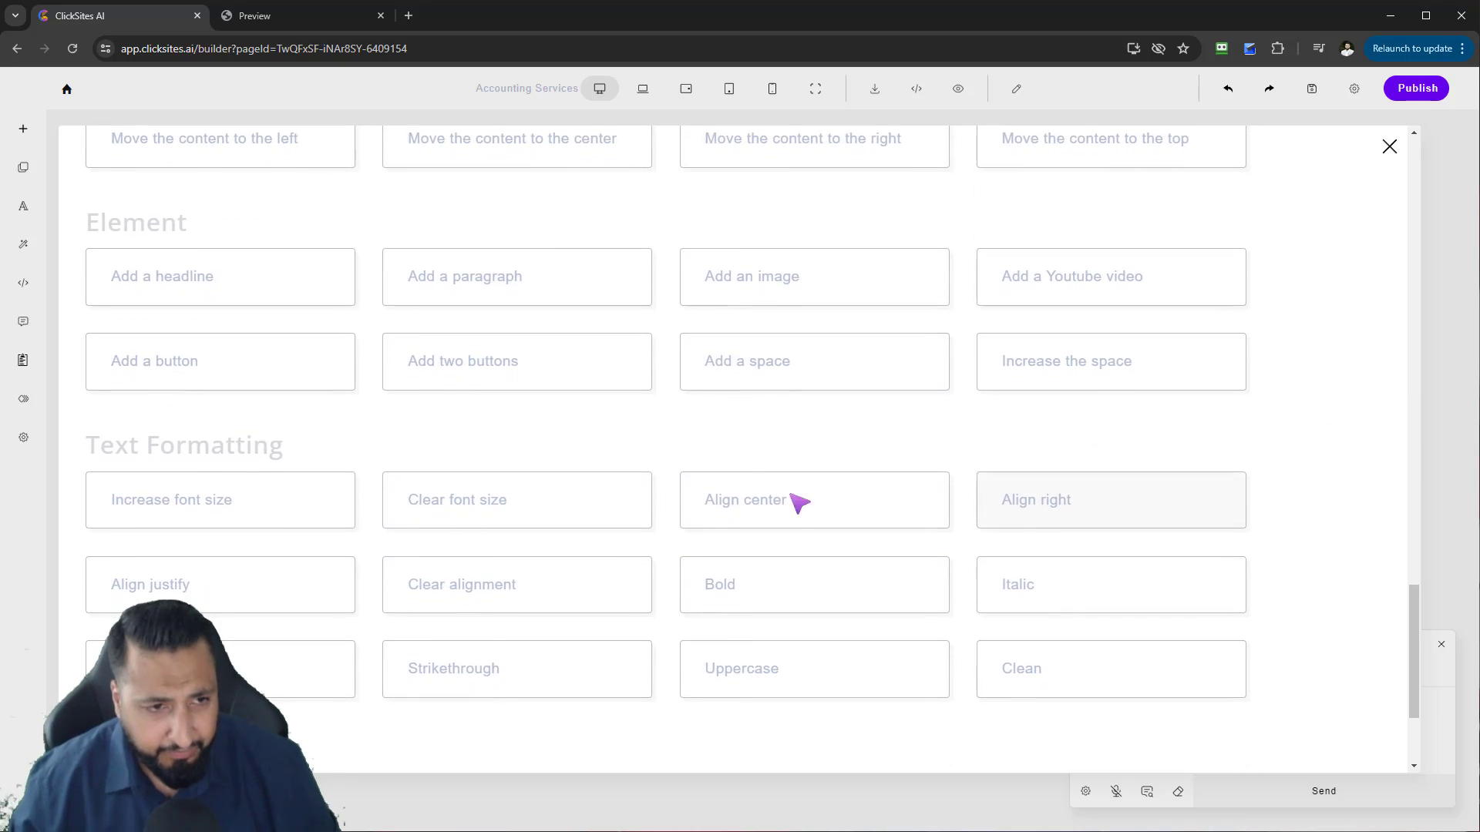
pyautogui.click(1389, 147)
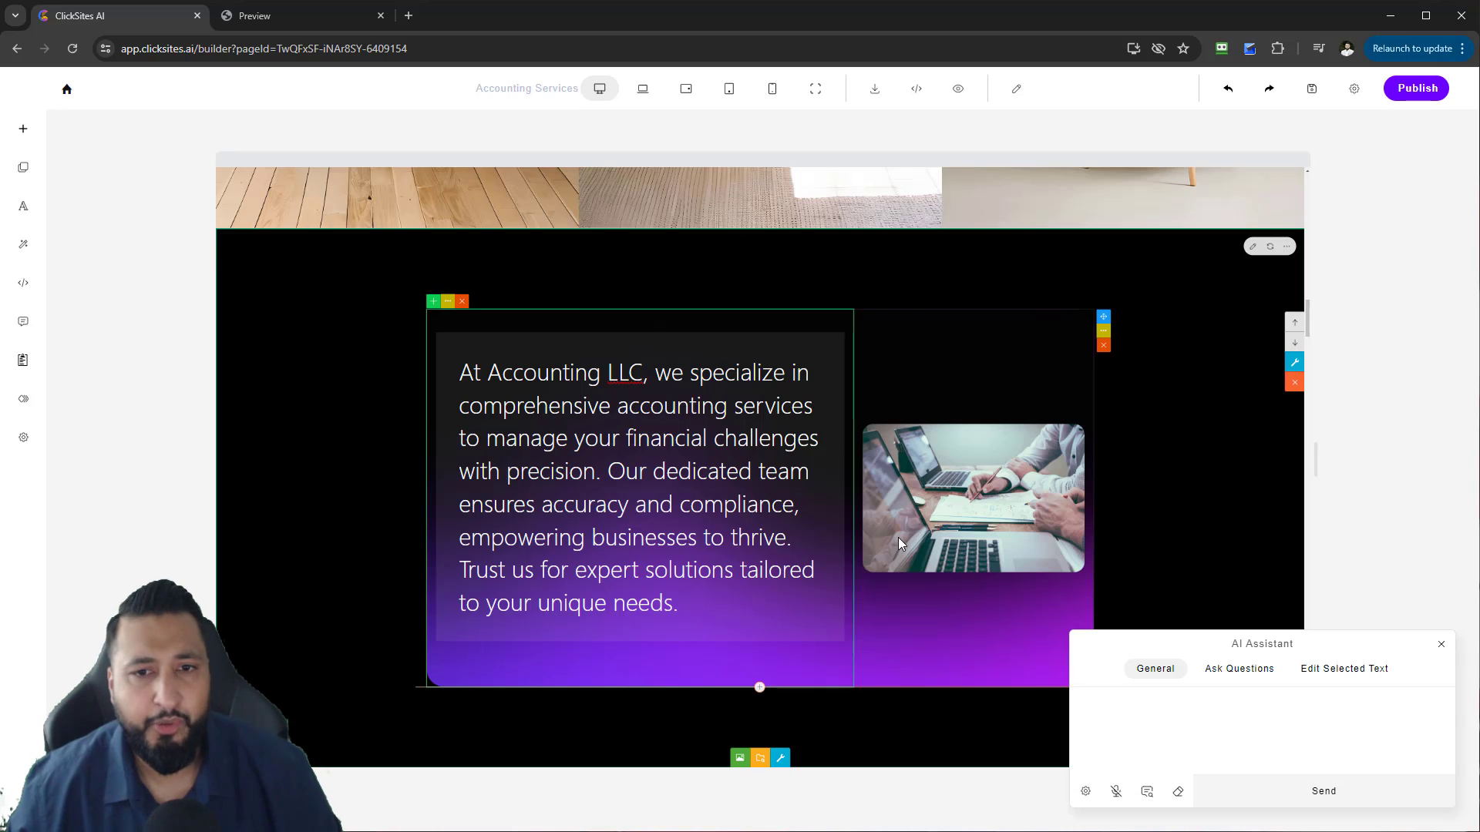
# - In Edit Selected Text mode, send the AI Assistant the sample prompt "Enhance the content by including introductory paragraphs after the title." for the "At Accounting LLC" text
pyautogui.scroll(1, 898, 544)
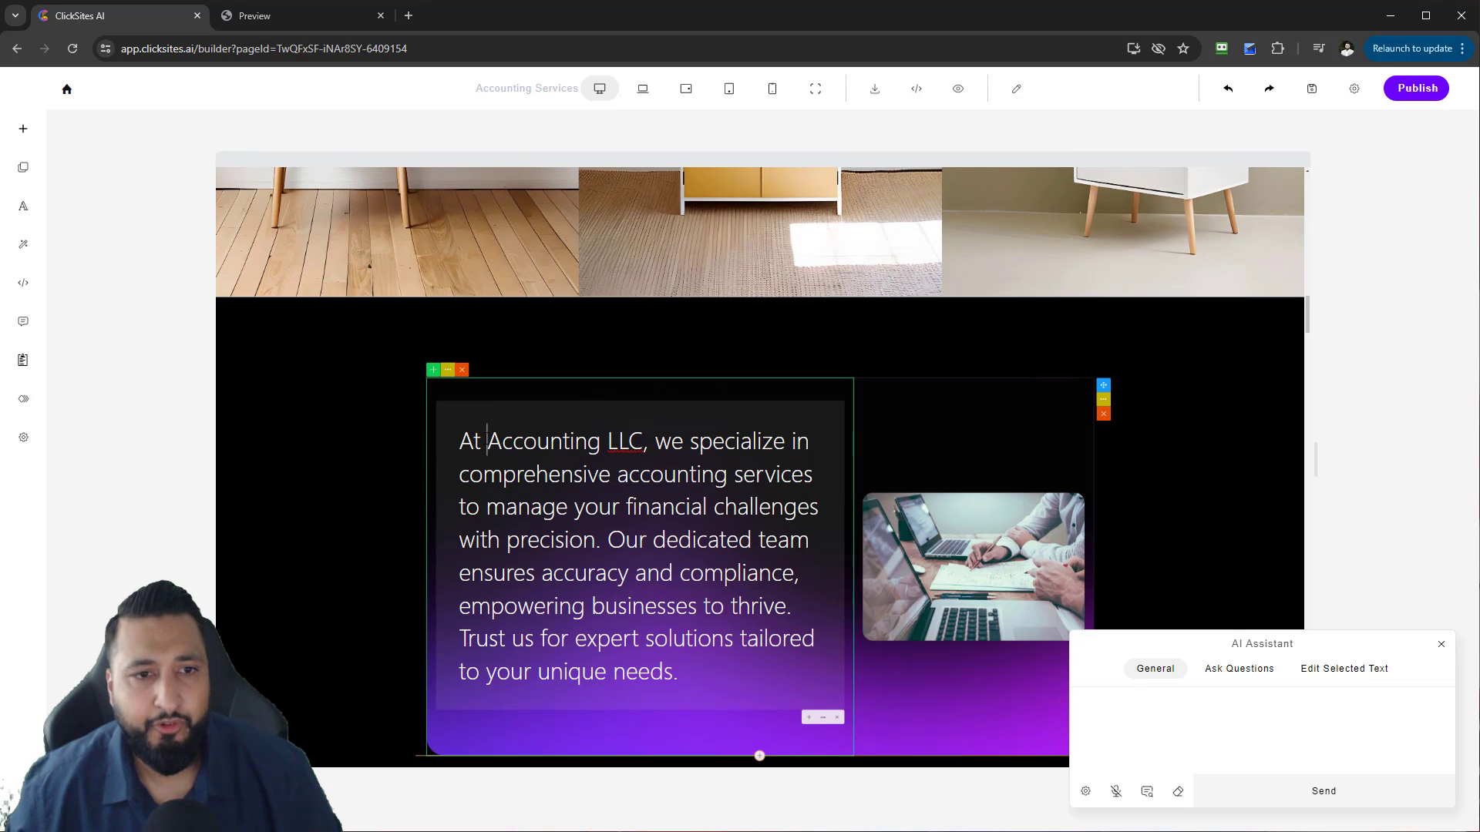
pyautogui.click(1351, 674)
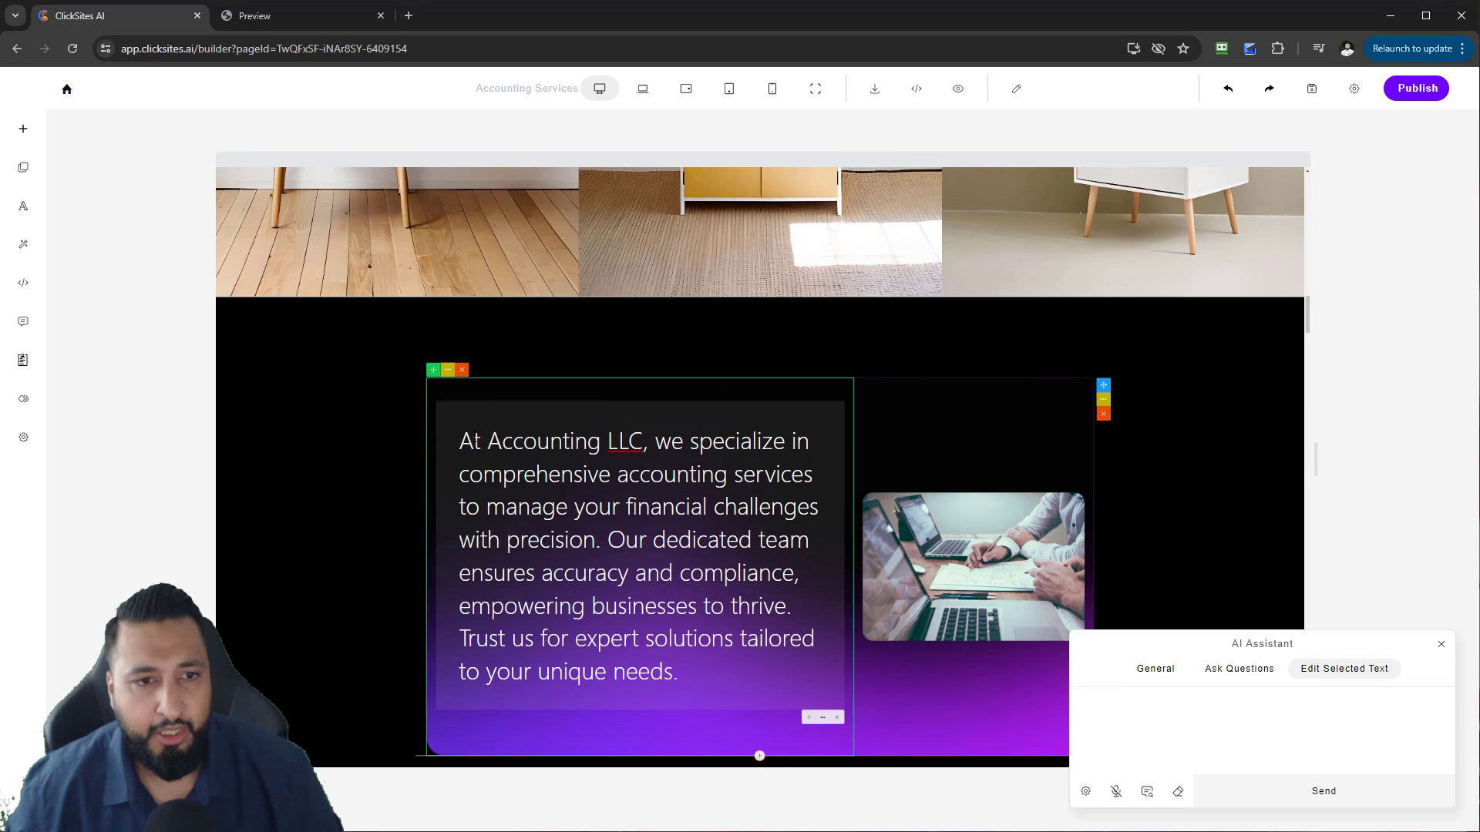
pyautogui.click(1147, 792)
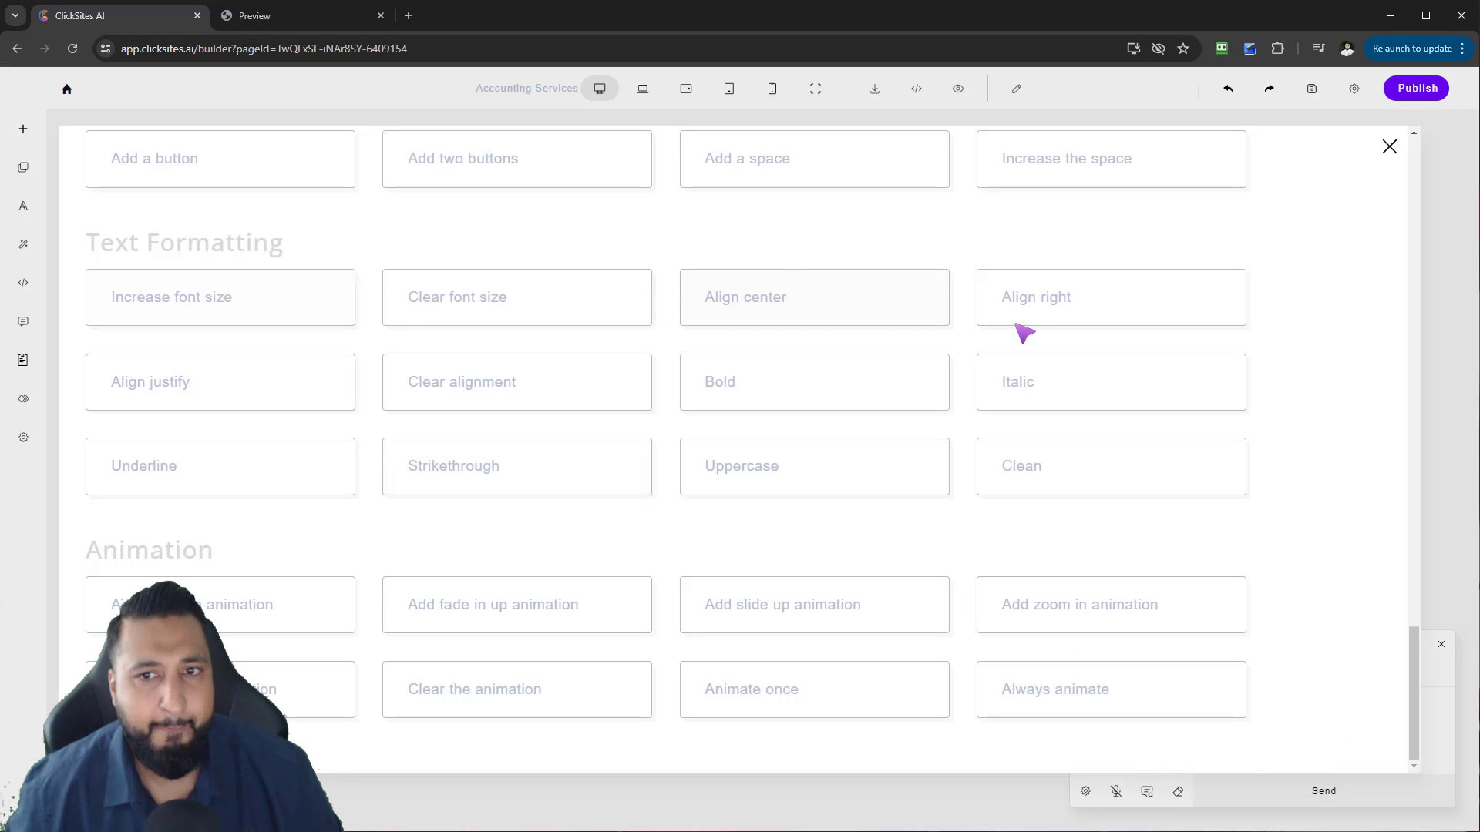
pyautogui.scroll(15, 493, 420)
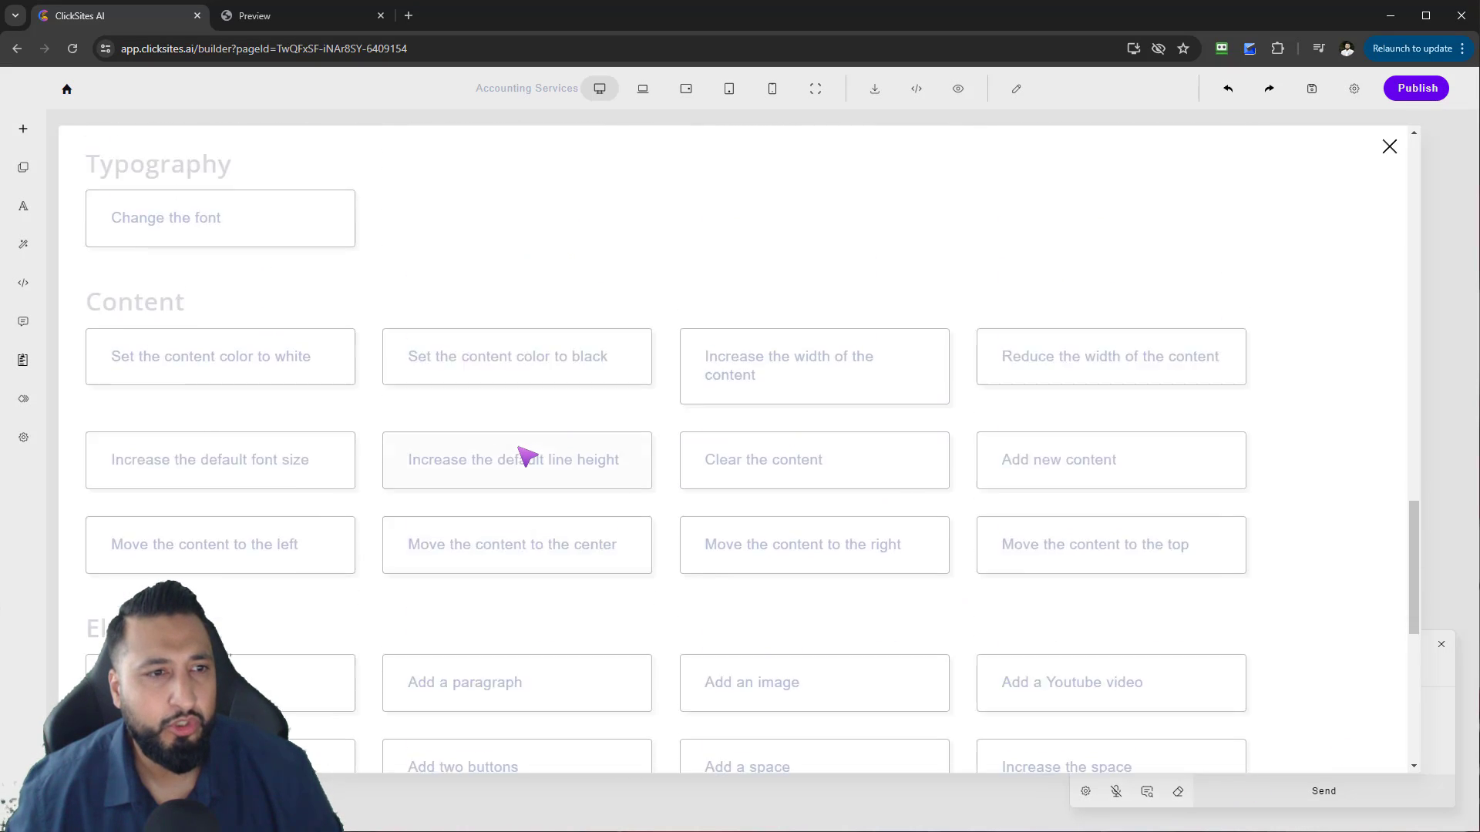
pyautogui.scroll(-3, 540, 447)
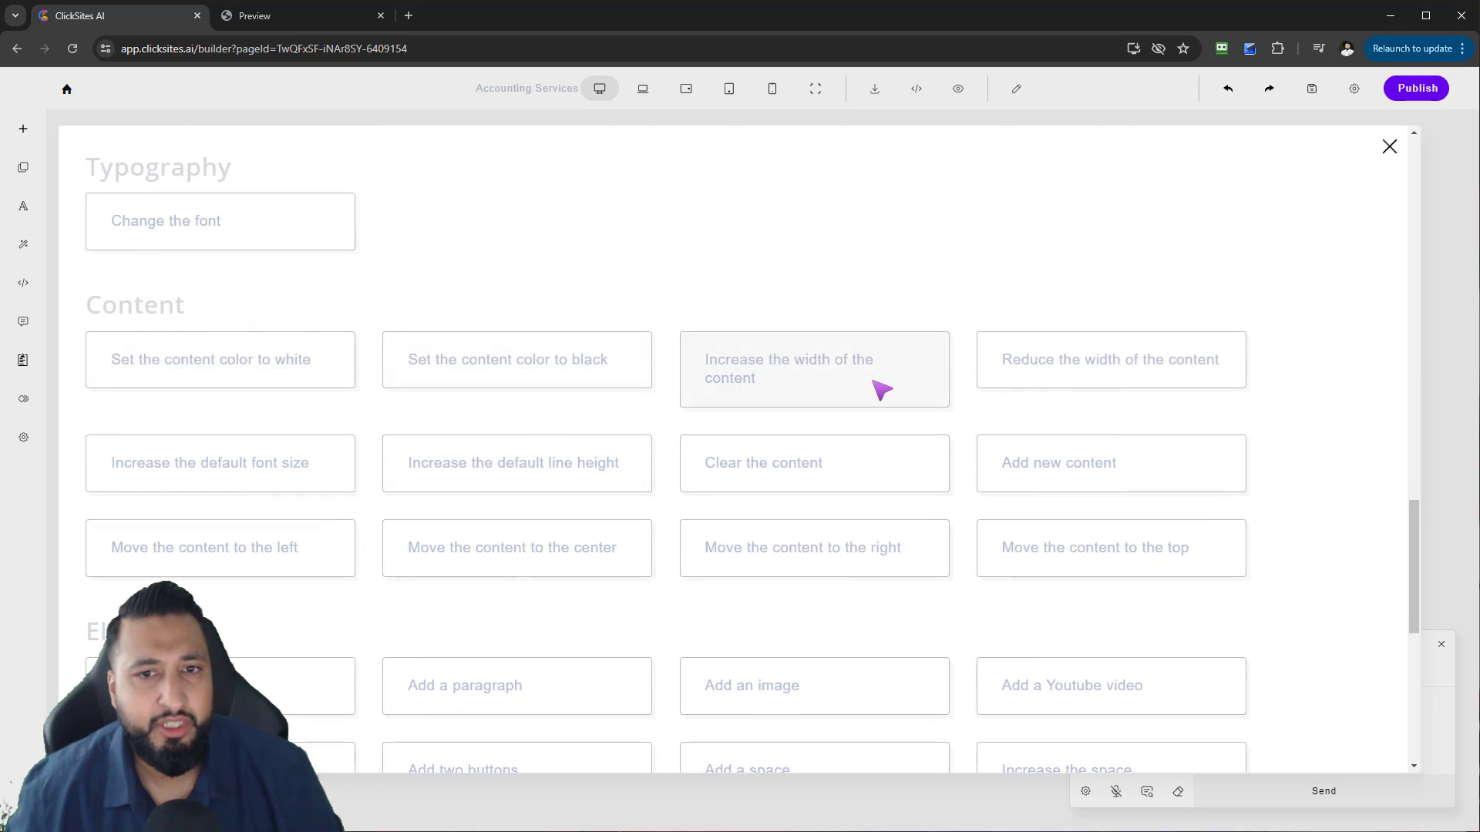
pyautogui.scroll(12, 593, 540)
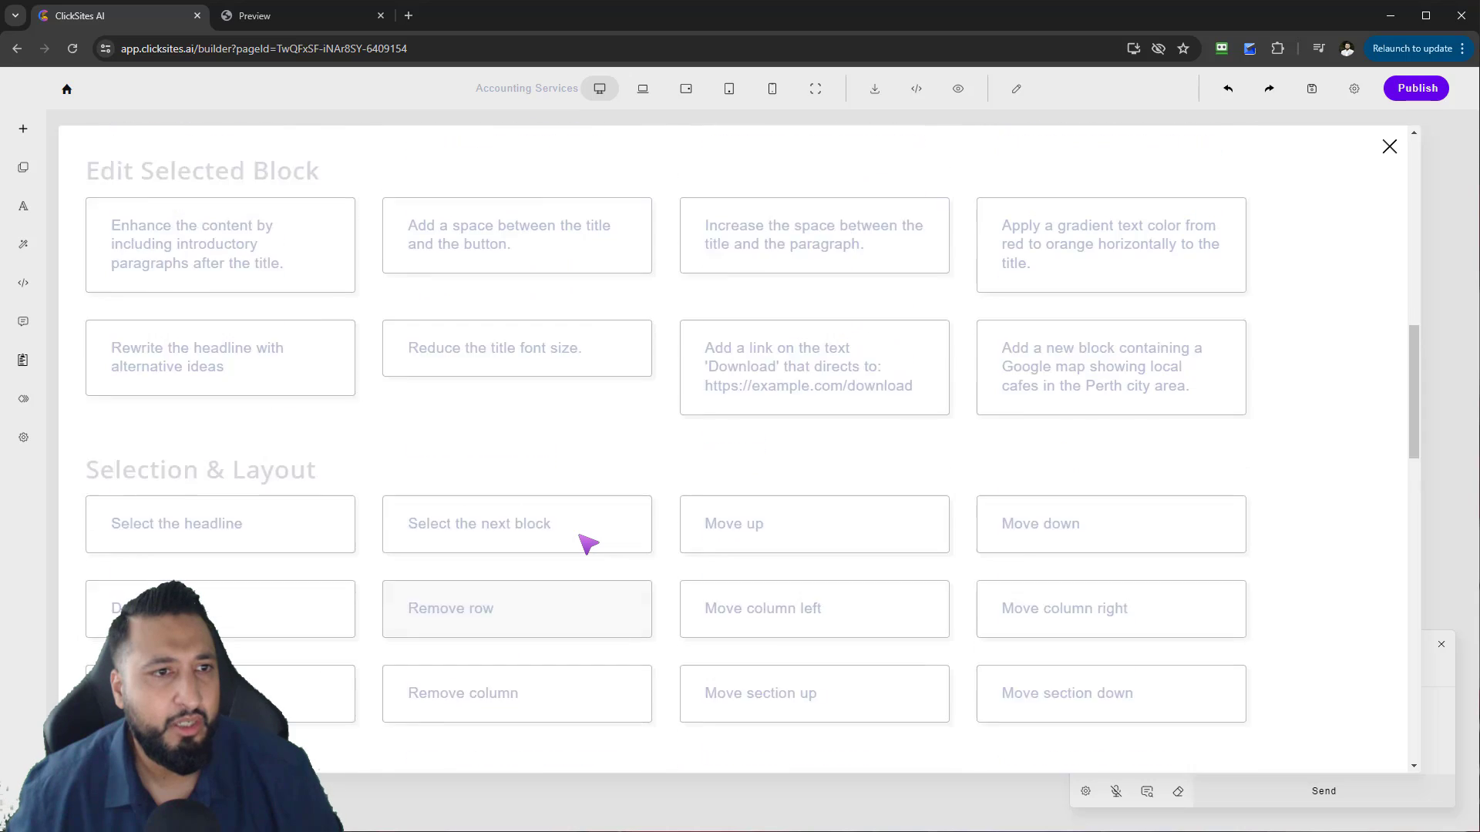
pyautogui.scroll(3, 586, 539)
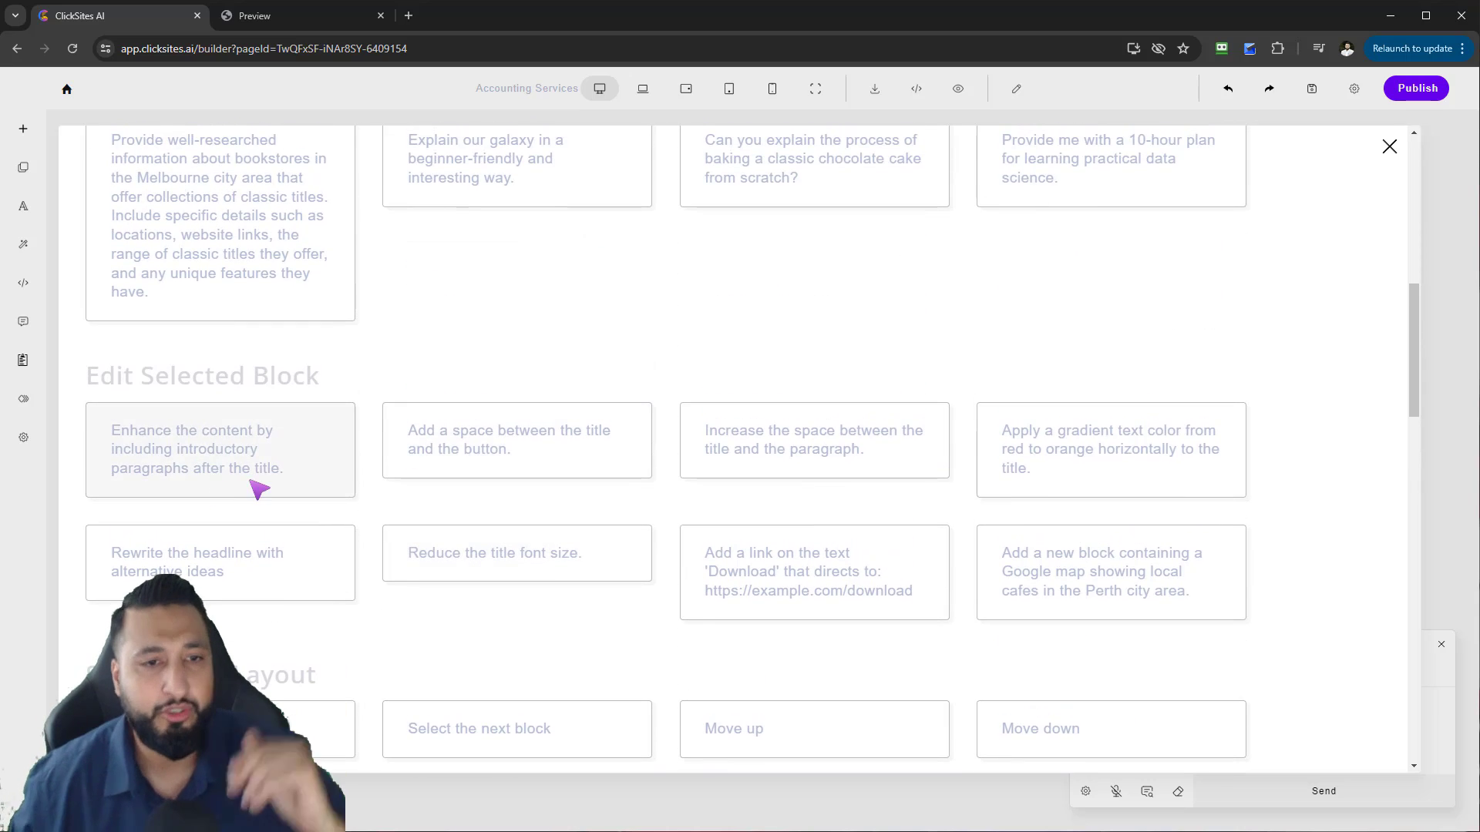
pyautogui.click(249, 466)
pyautogui.click(1324, 793)
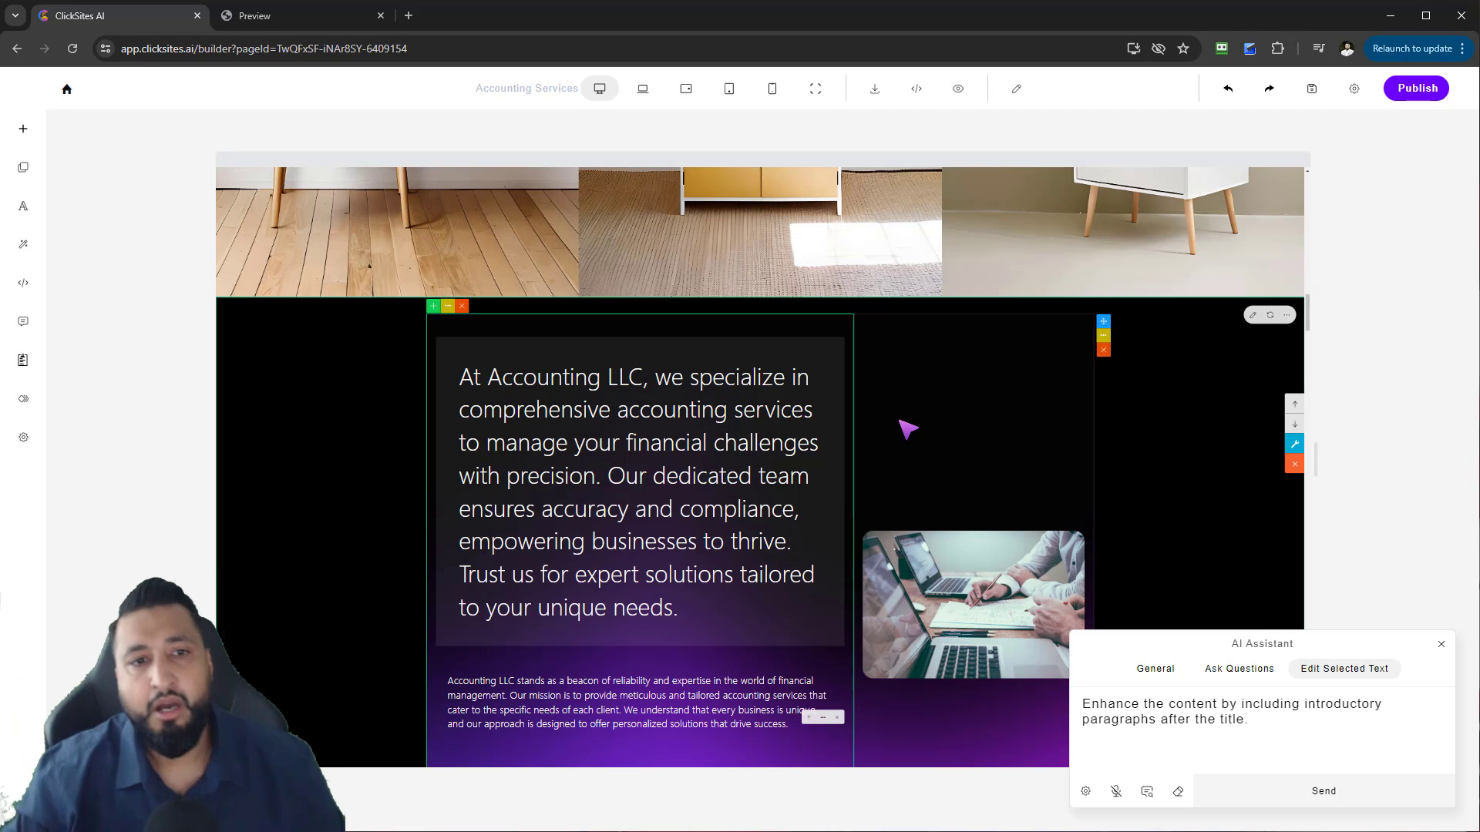
# - Examine the generated introductory paragraphs beneath the large "At Accounting LLC" text
pyautogui.scroll(-3, 676, 403)
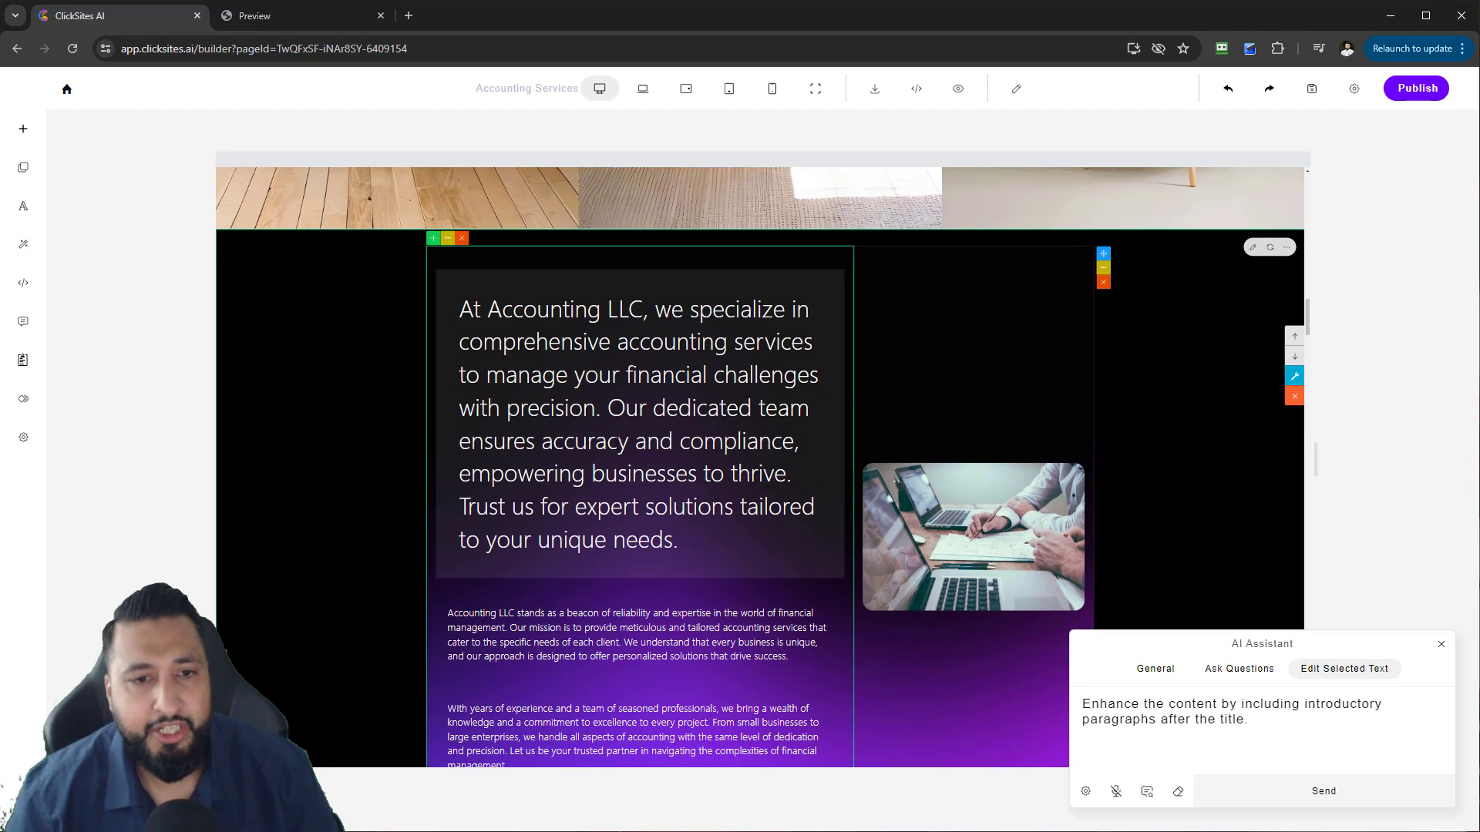
pyautogui.scroll(1, 503, 232)
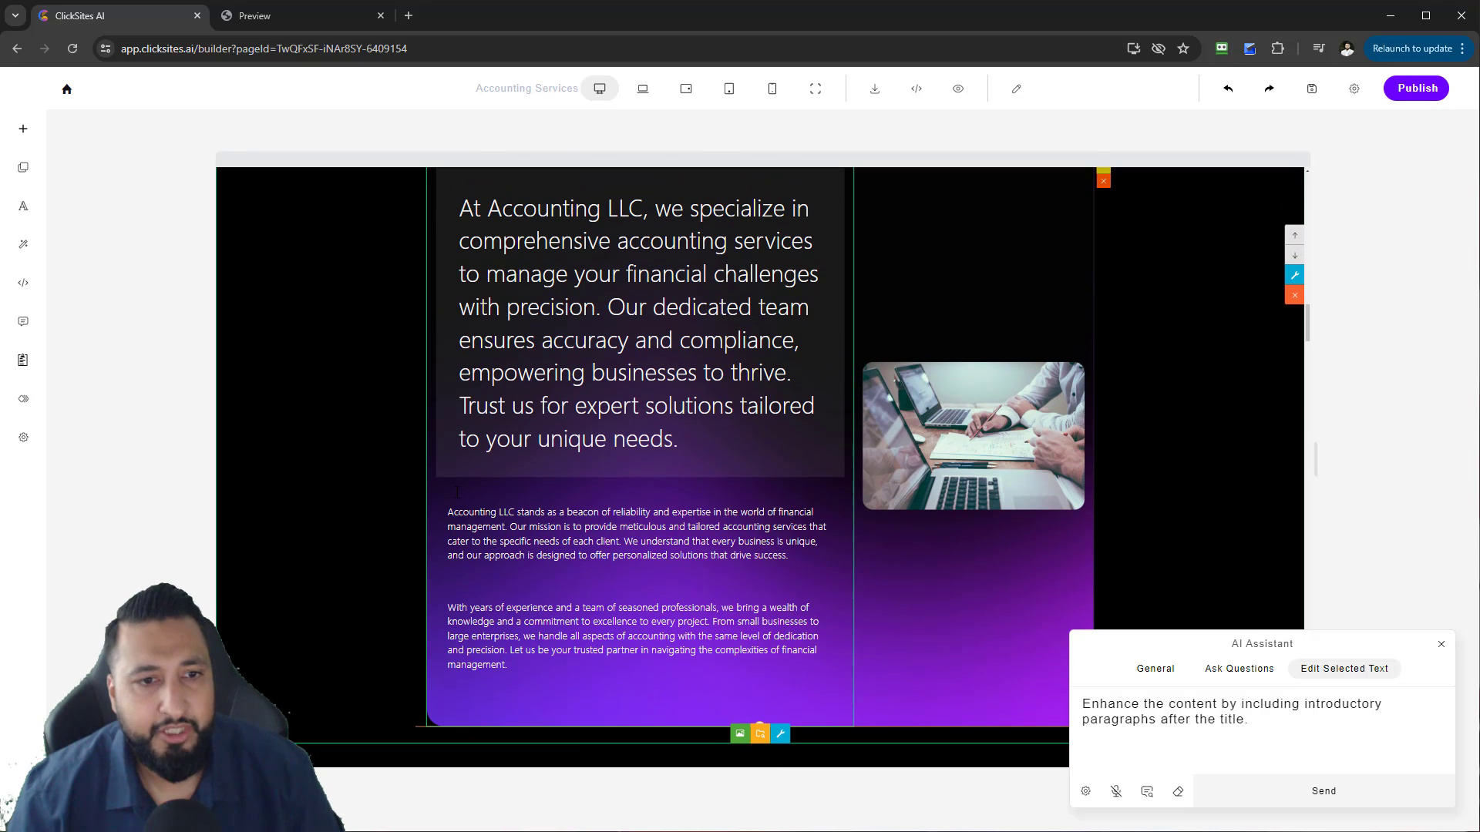
pyautogui.moveTo(449, 512); pyautogui.dragTo(814, 650)
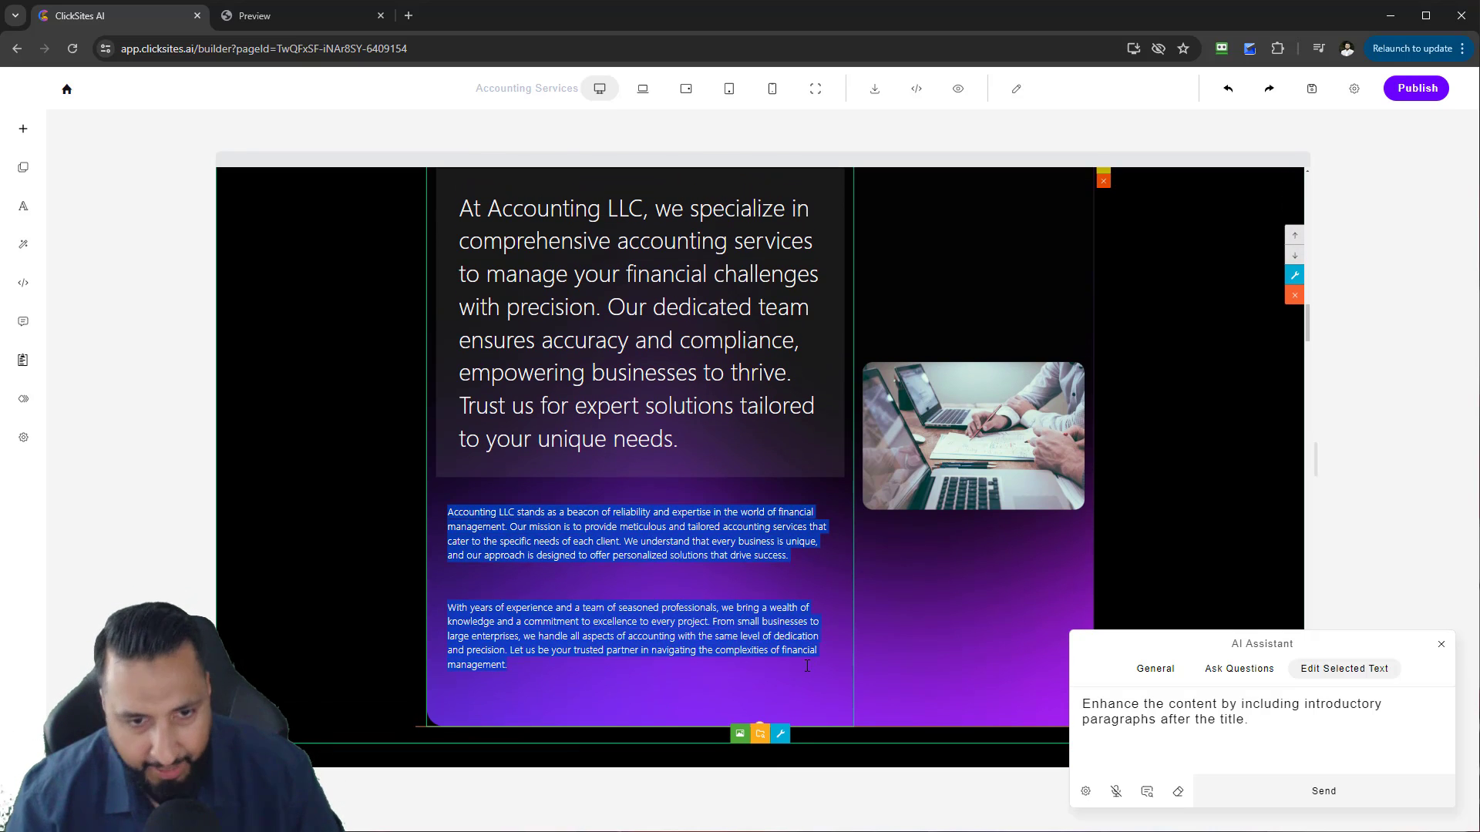
pyautogui.click(585, 274)
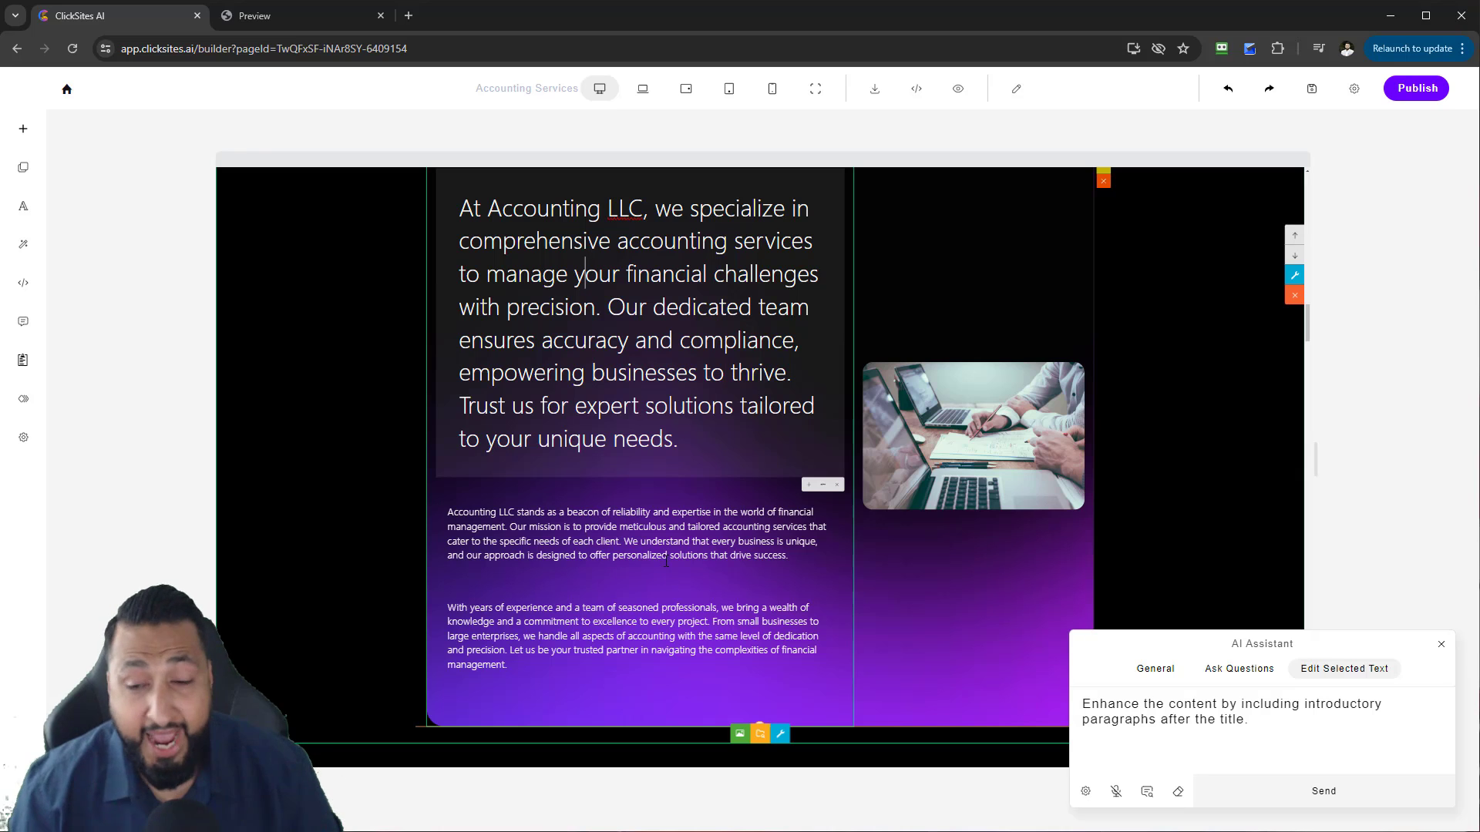
pyautogui.scroll(3, 822, 444)
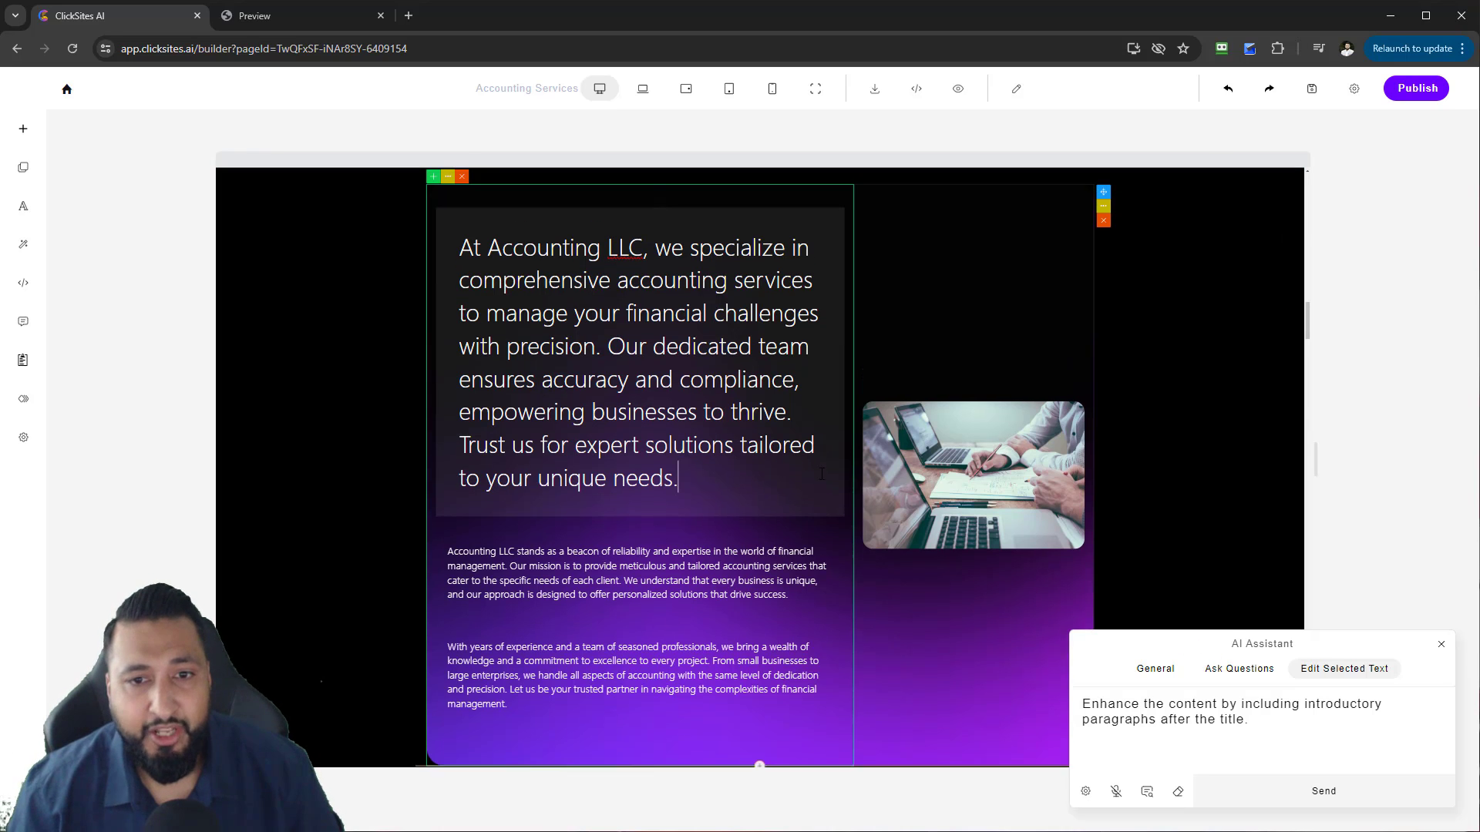
pyautogui.scroll(-4, 1067, 644)
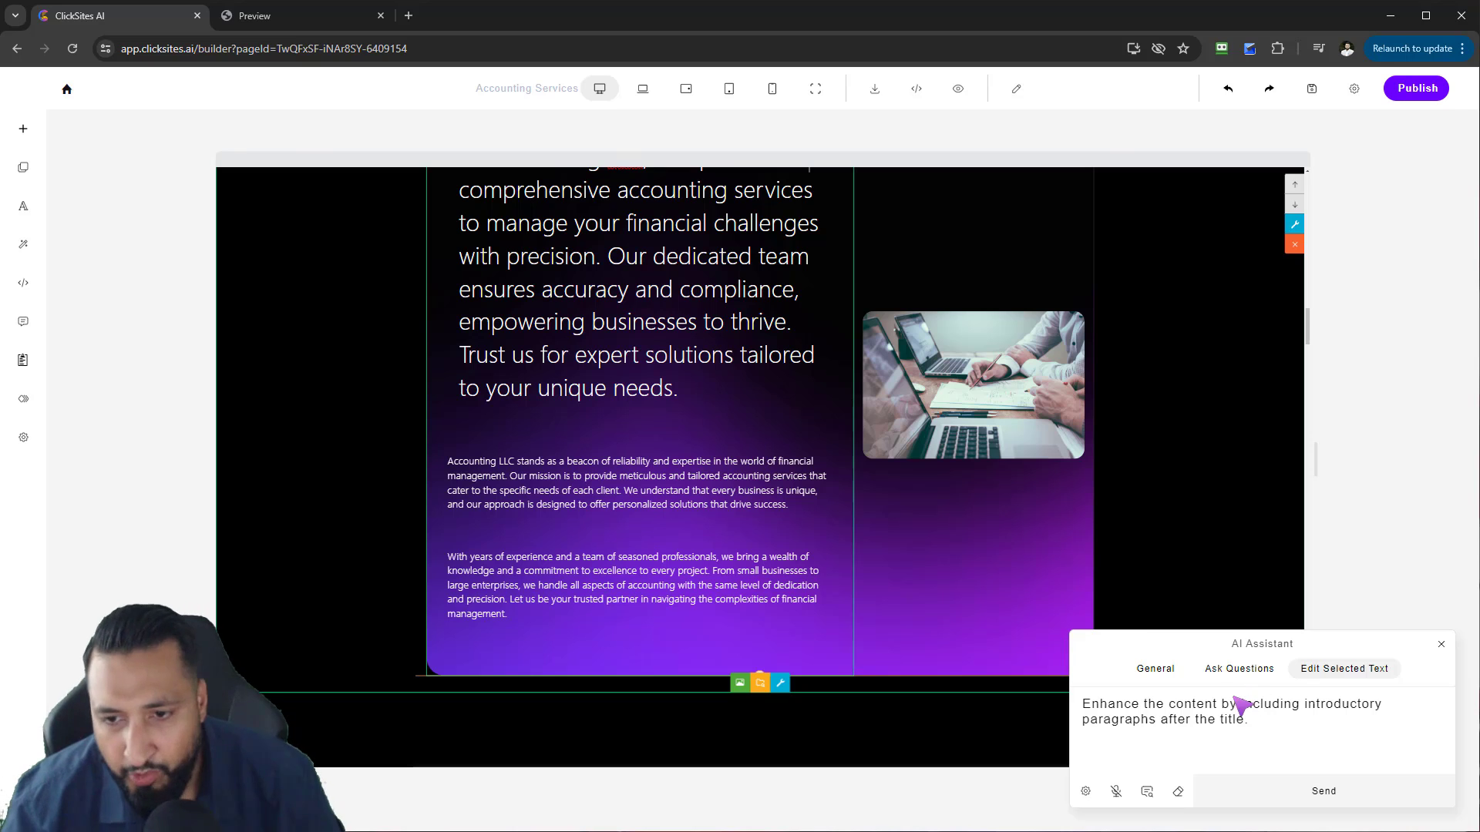
# - Enlarge the second introductory paragraph, "With years of experience", by sending the AI Assistant the sample prompt "Increase font size"
pyautogui.click(746, 614)
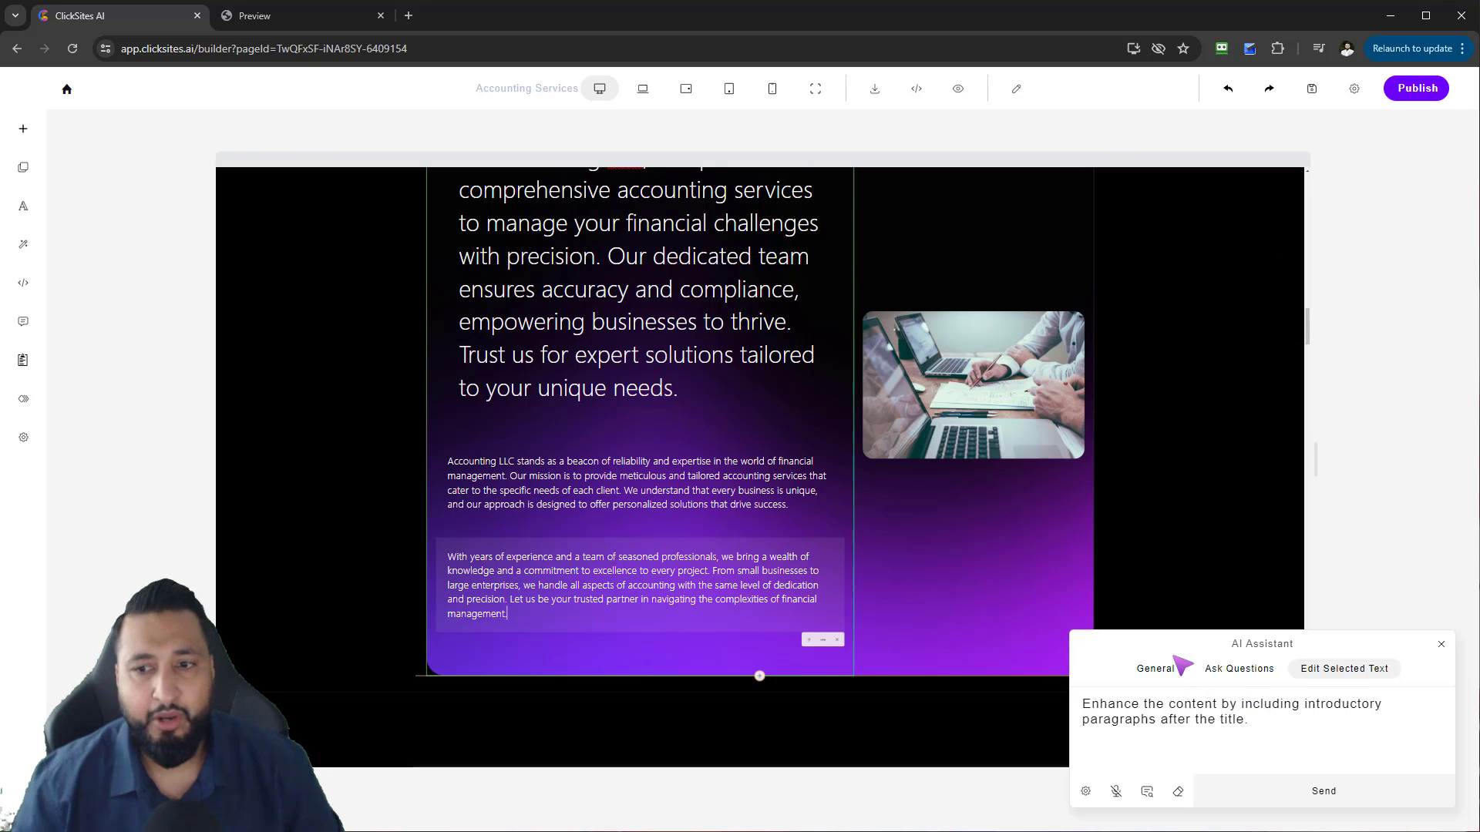
pyautogui.click(1149, 794)
pyautogui.scroll(10, 540, 455)
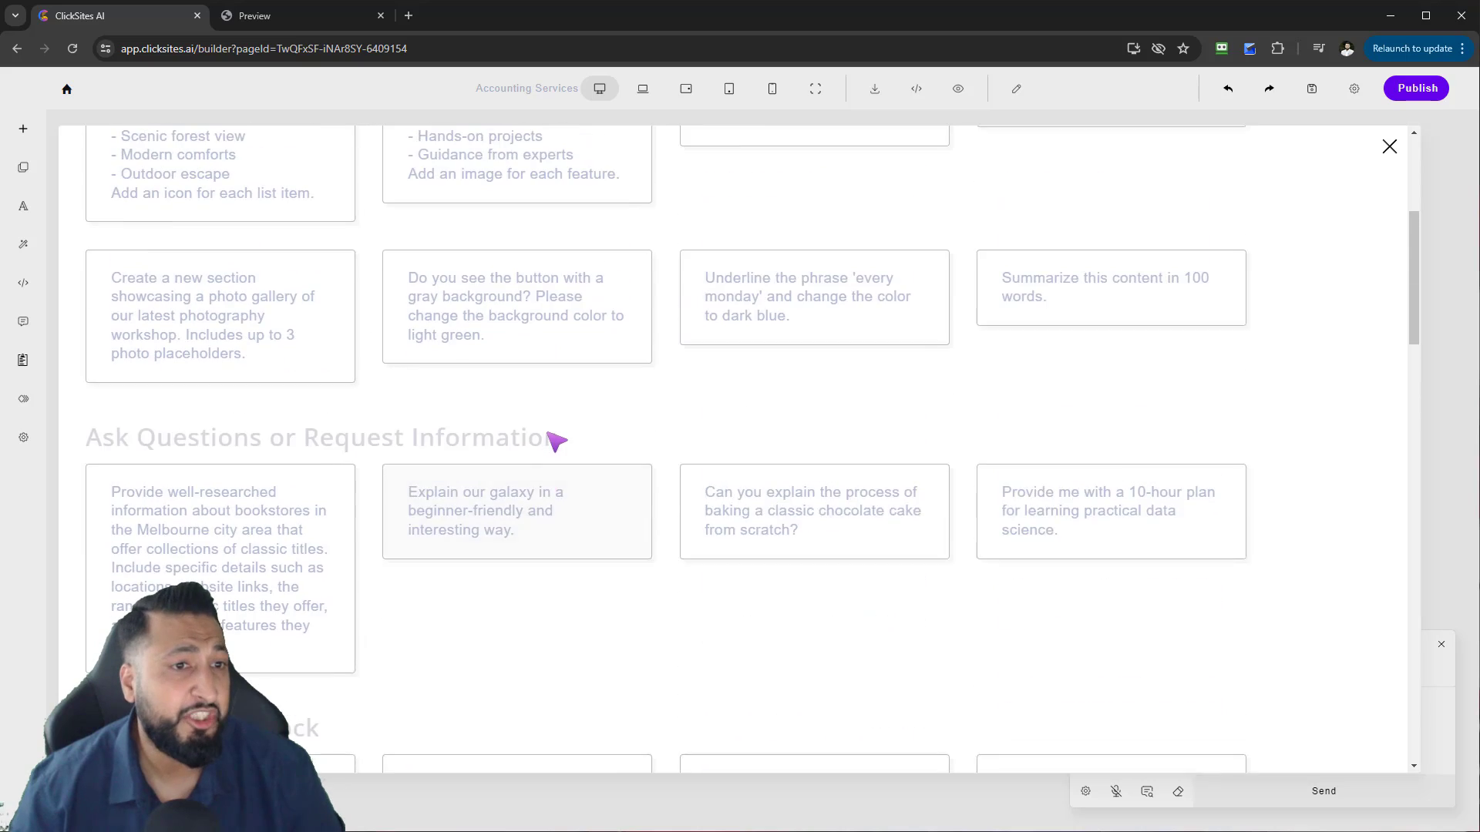
pyautogui.scroll(-15, 557, 442)
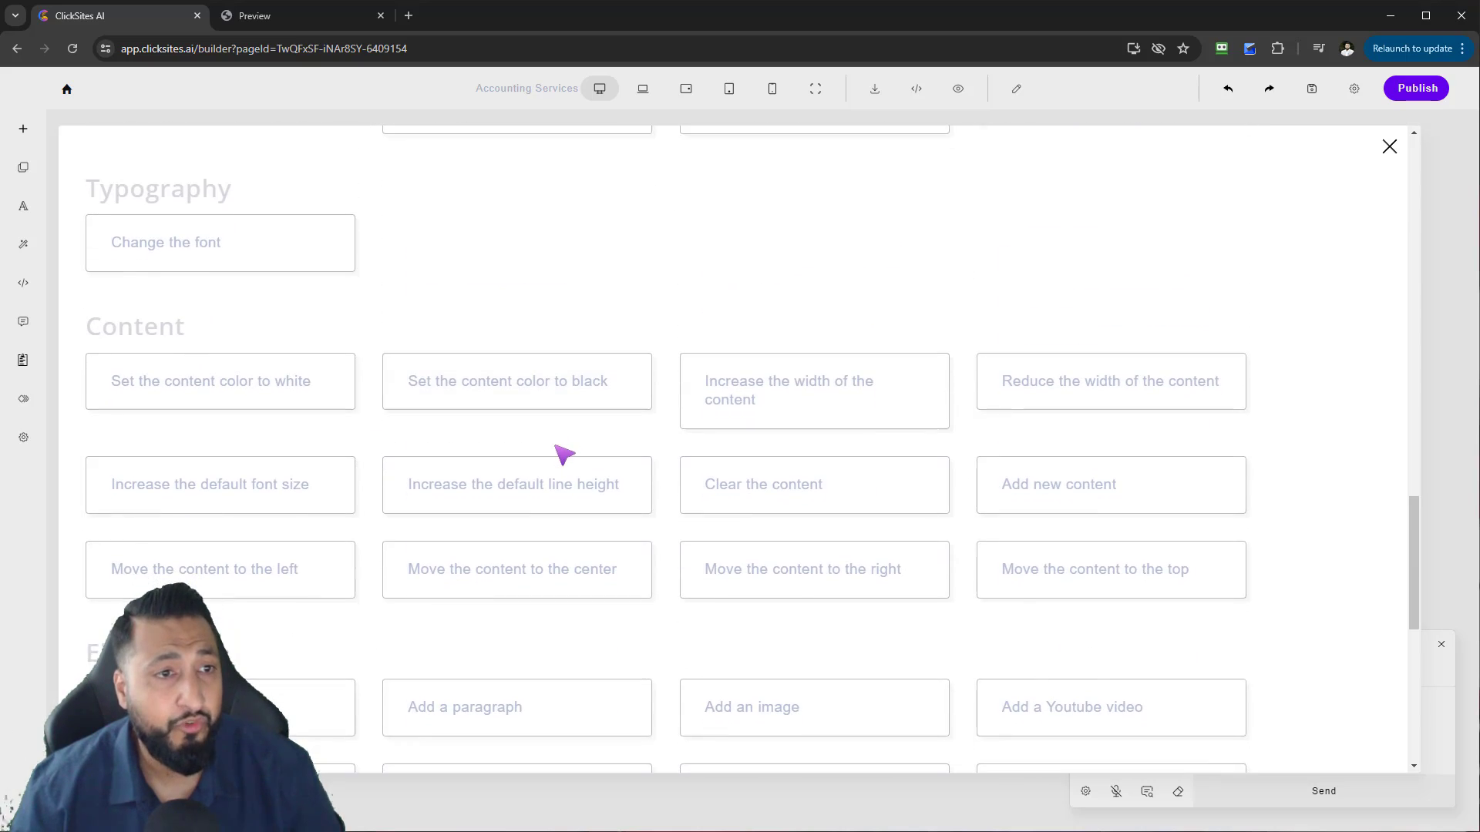
pyautogui.scroll(-5, 561, 461)
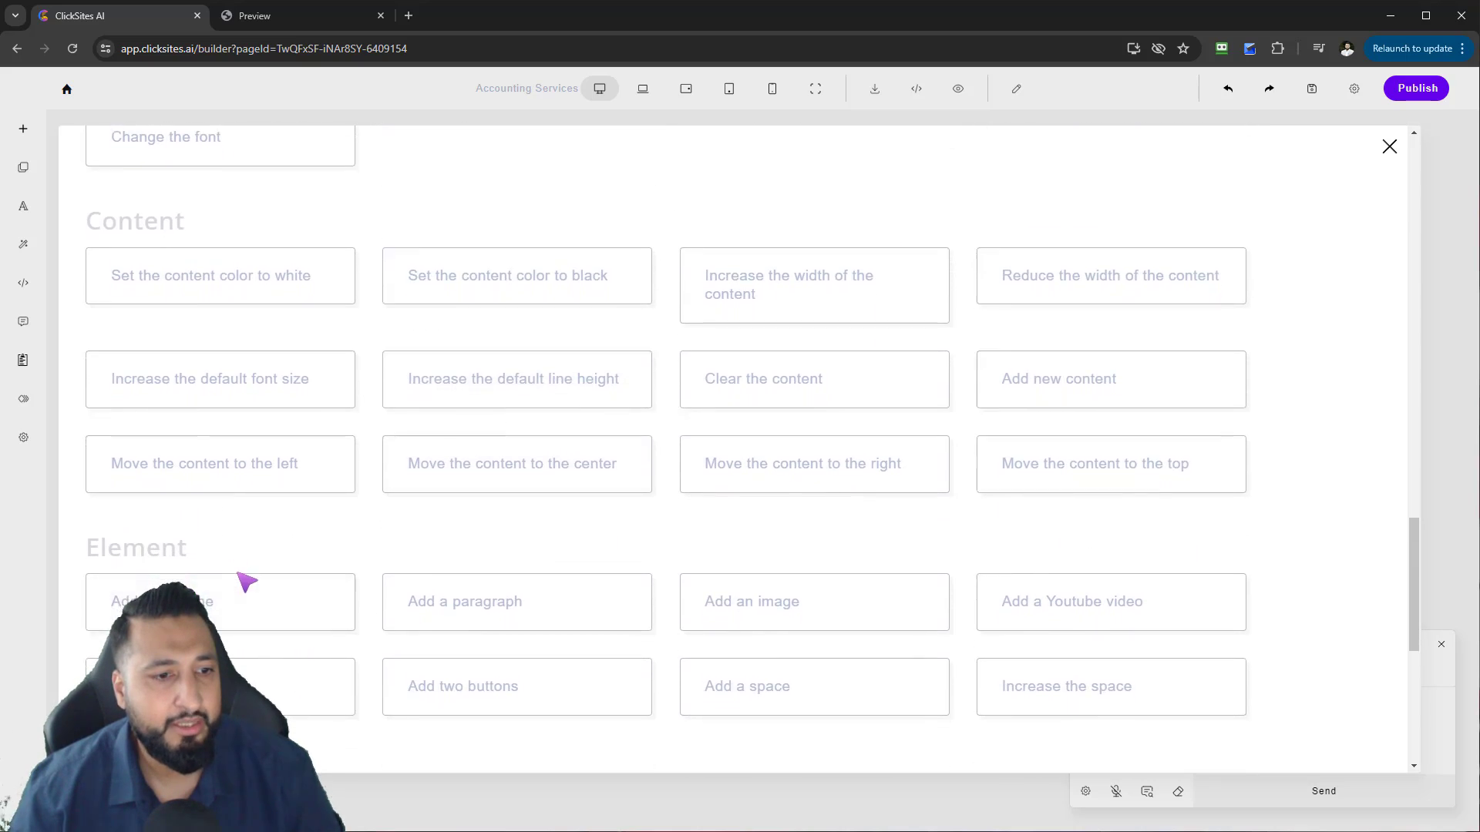
pyautogui.scroll(-3, 279, 568)
pyautogui.click(244, 316)
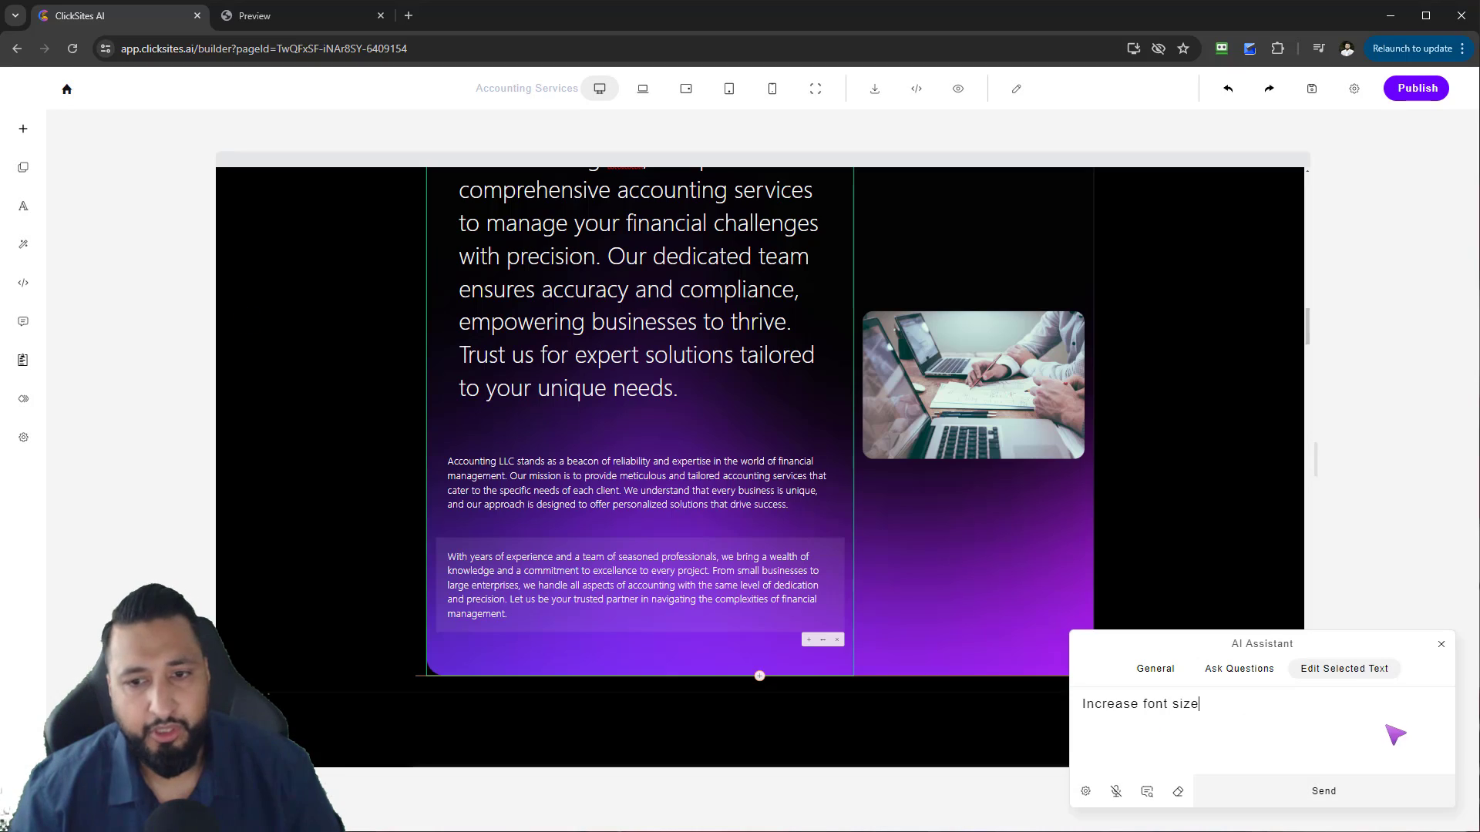
pyautogui.click(1327, 794)
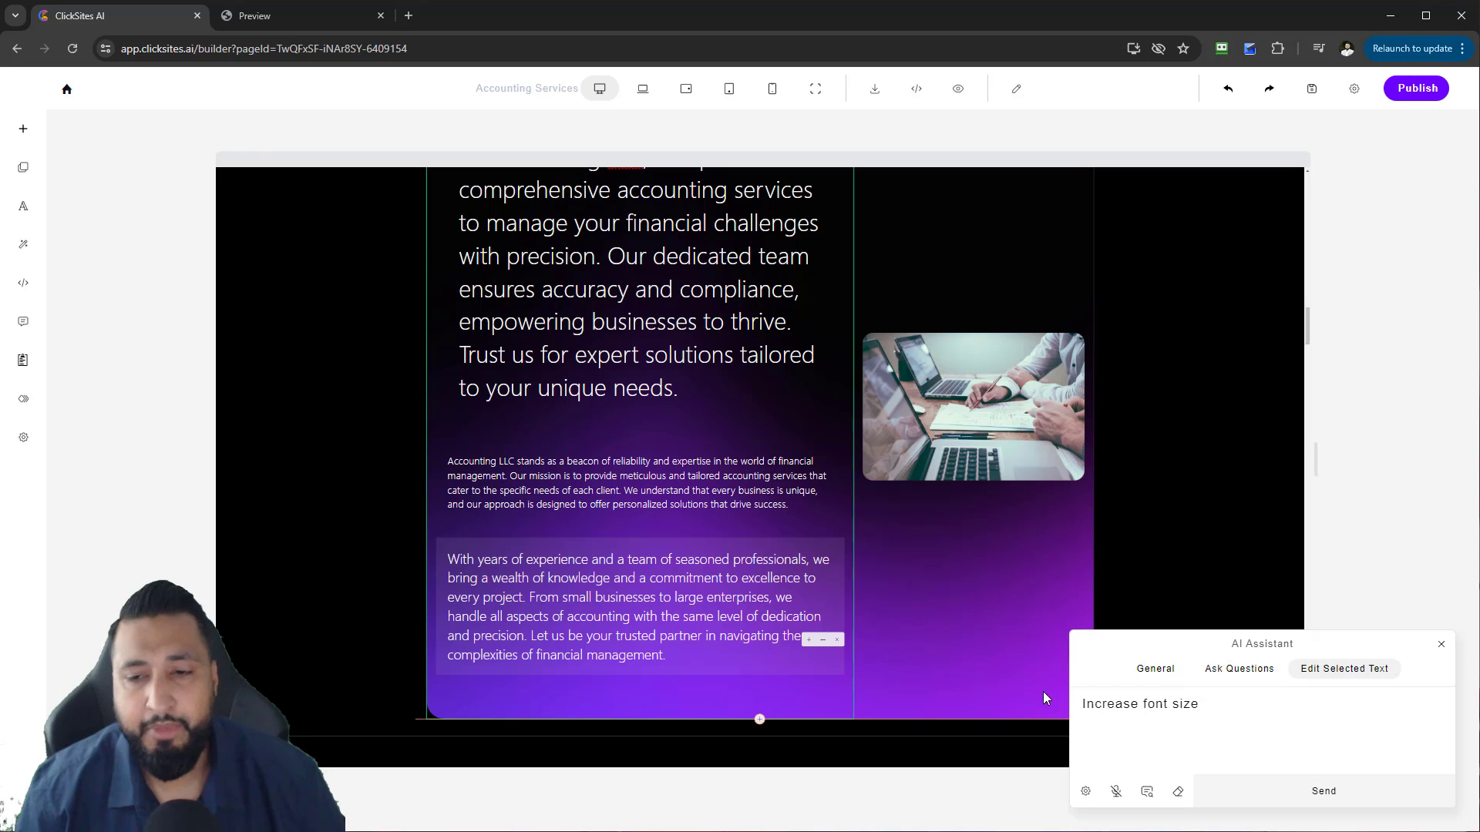
# - Send the General sample prompt for a section showcasing AI-powered innovations with an attention-grabbing headline, explanations, an image and a call-to-action
pyautogui.click(1147, 792)
pyautogui.scroll(5, 408, 424)
pyautogui.scroll(5, 421, 443)
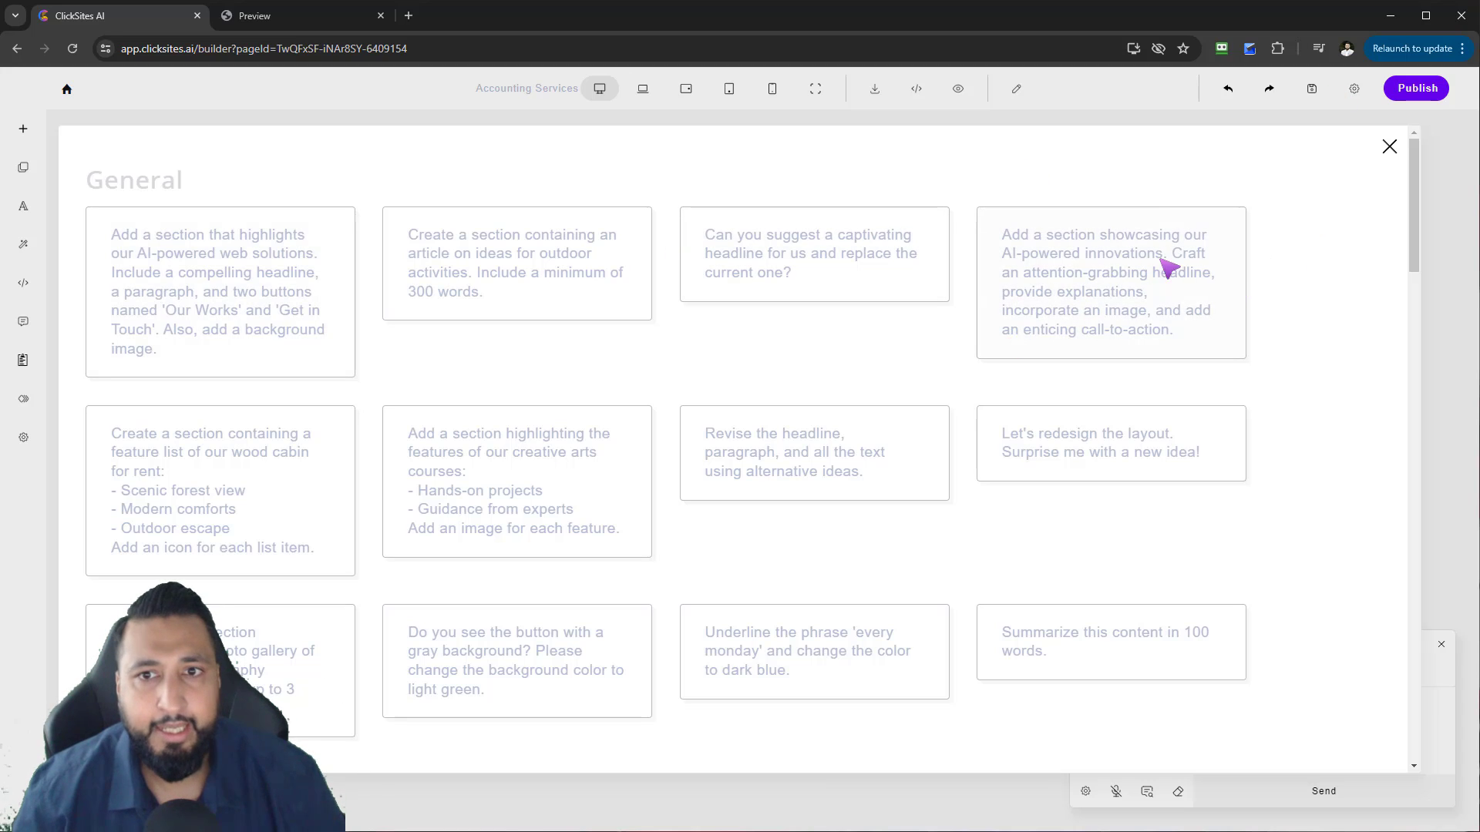
pyautogui.click(1069, 277)
pyautogui.click(1320, 794)
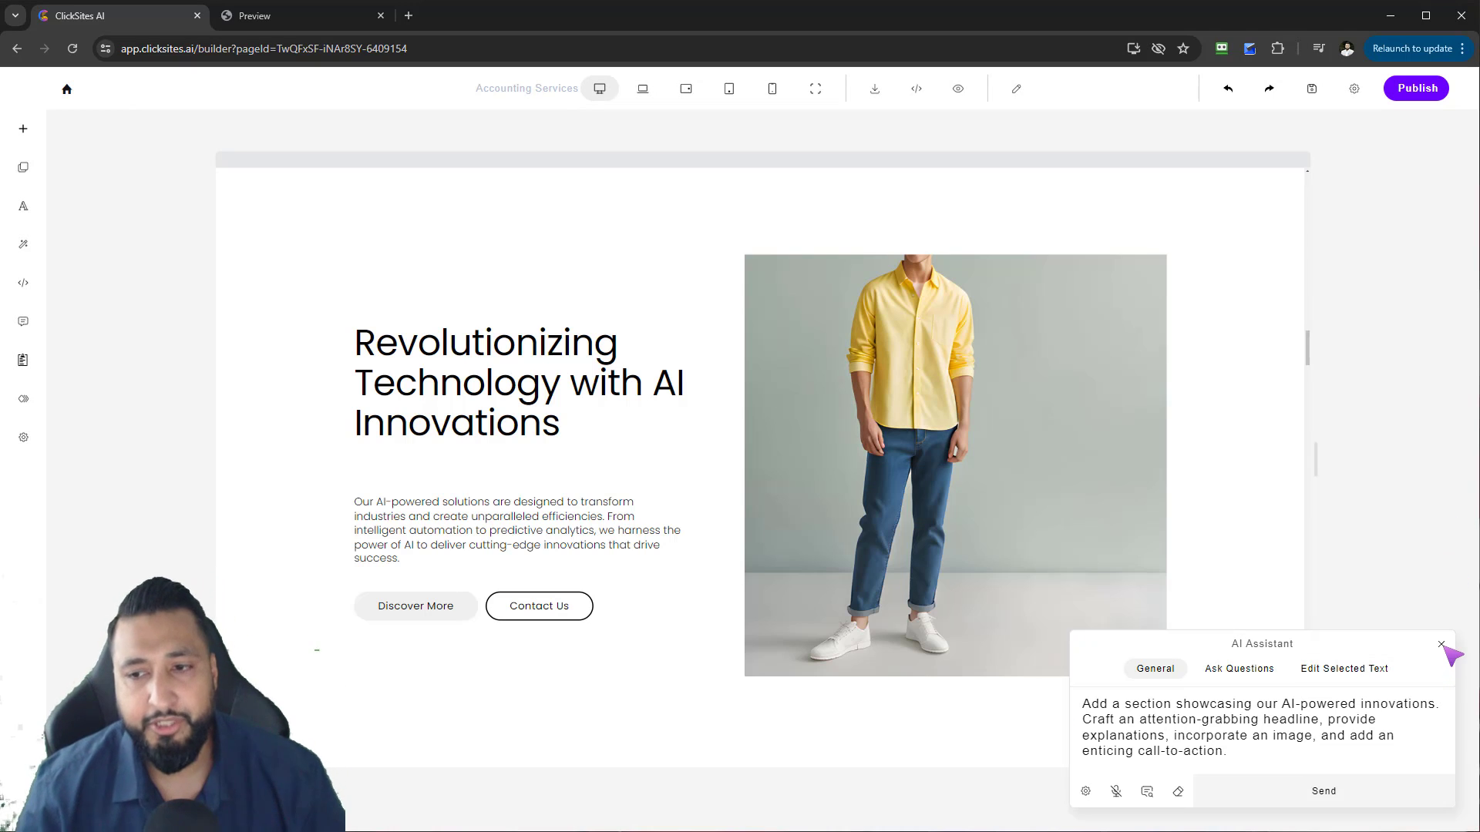
# - Select the AI innovations section's headline and send the AI Assistant a new prompt, "update this section to to make accounting related"
pyautogui.moveTo(357, 344); pyautogui.dragTo(622, 424)
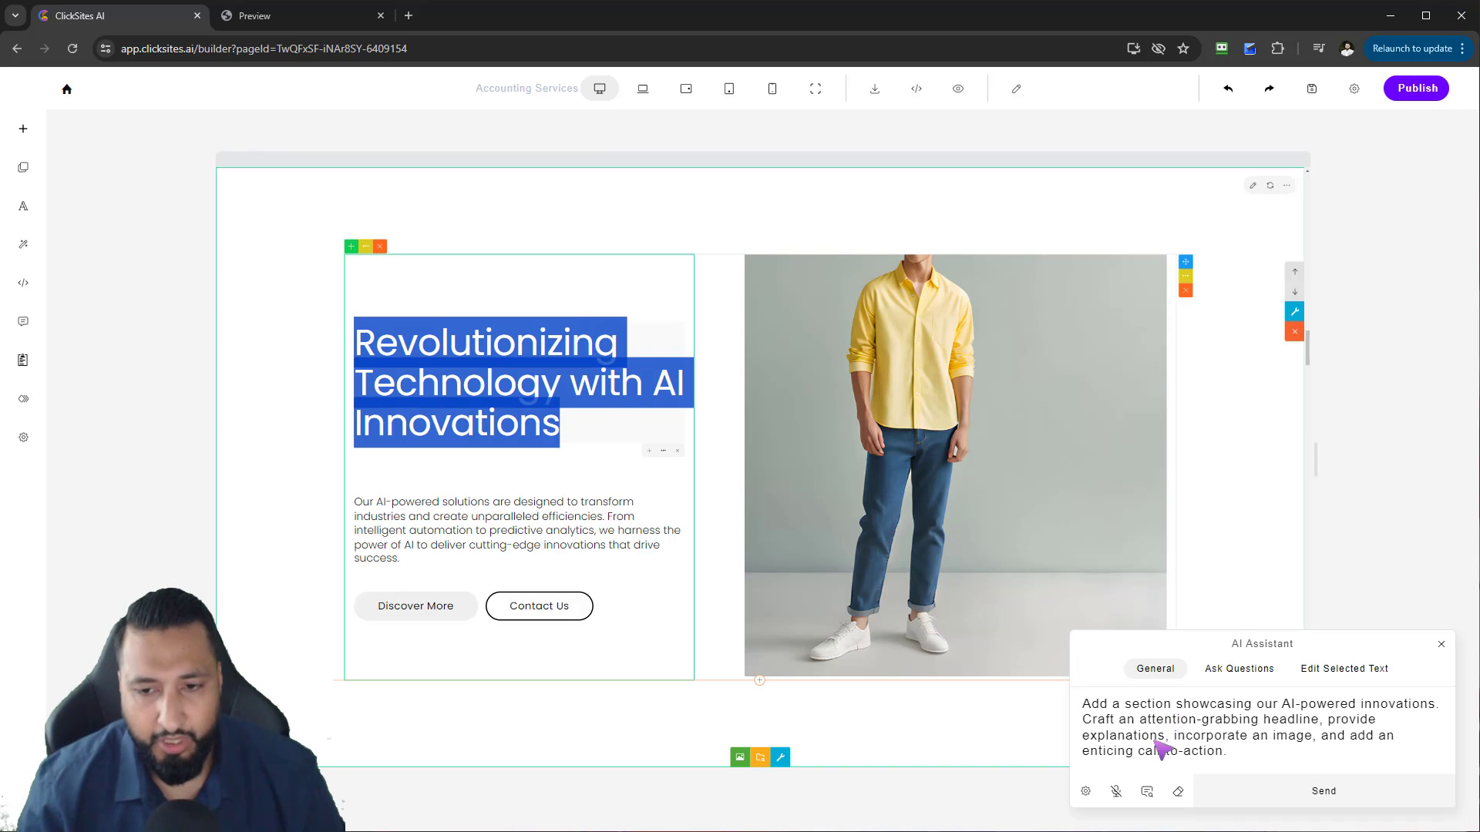
pyautogui.click(1178, 792)
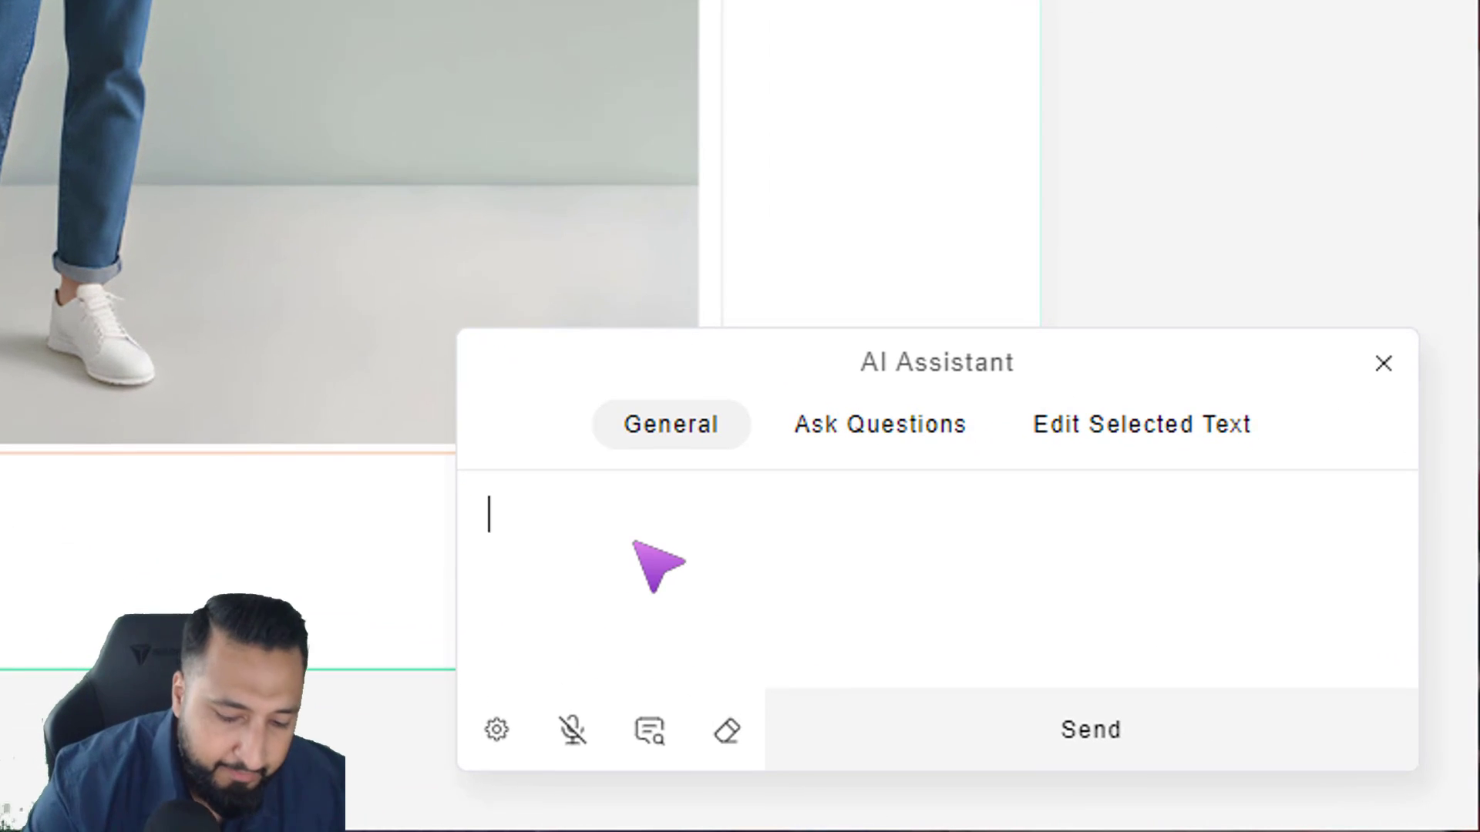
pyautogui.write('upd')
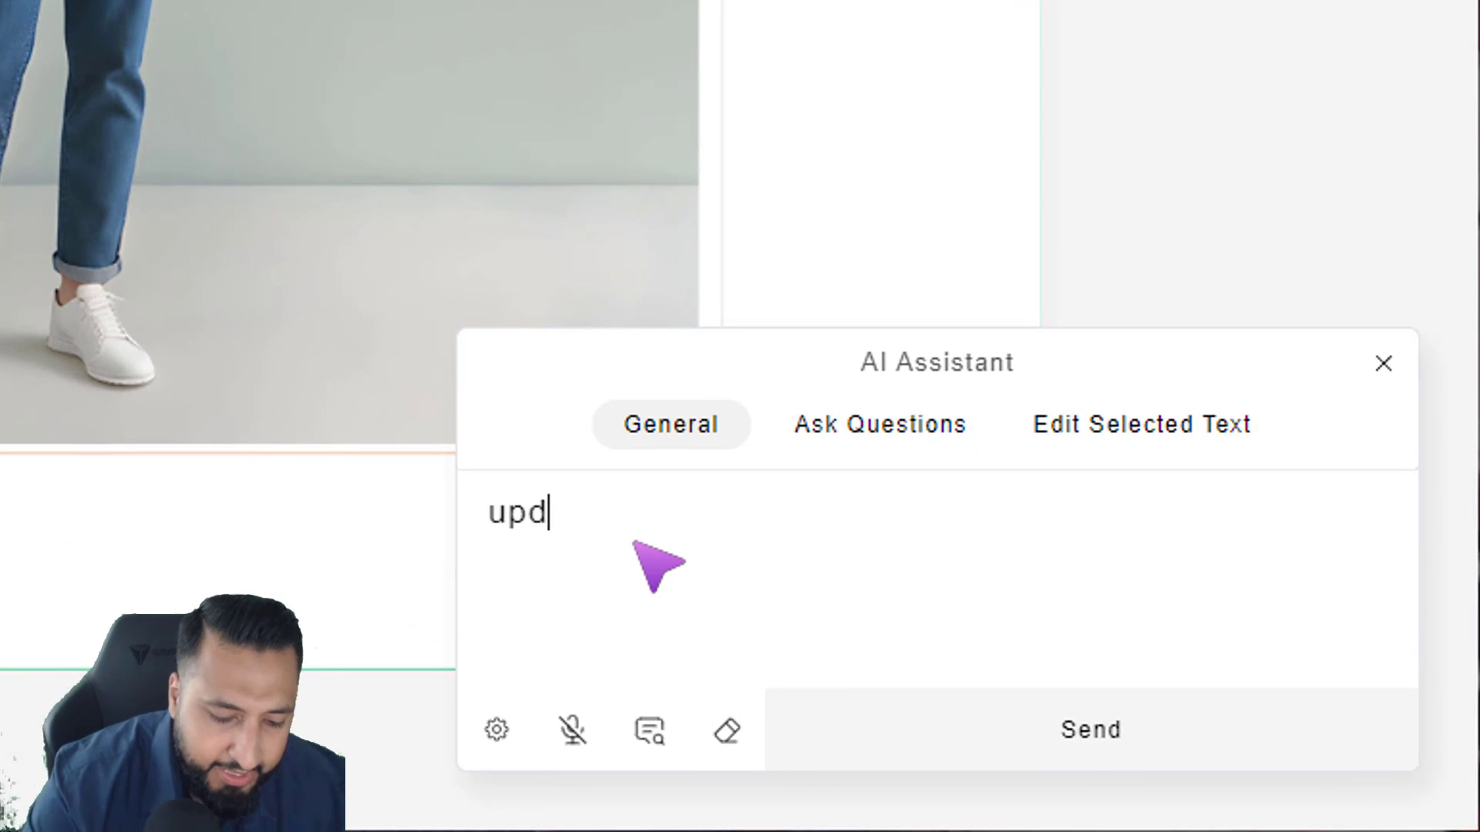
pyautogui.write('ate this section to')
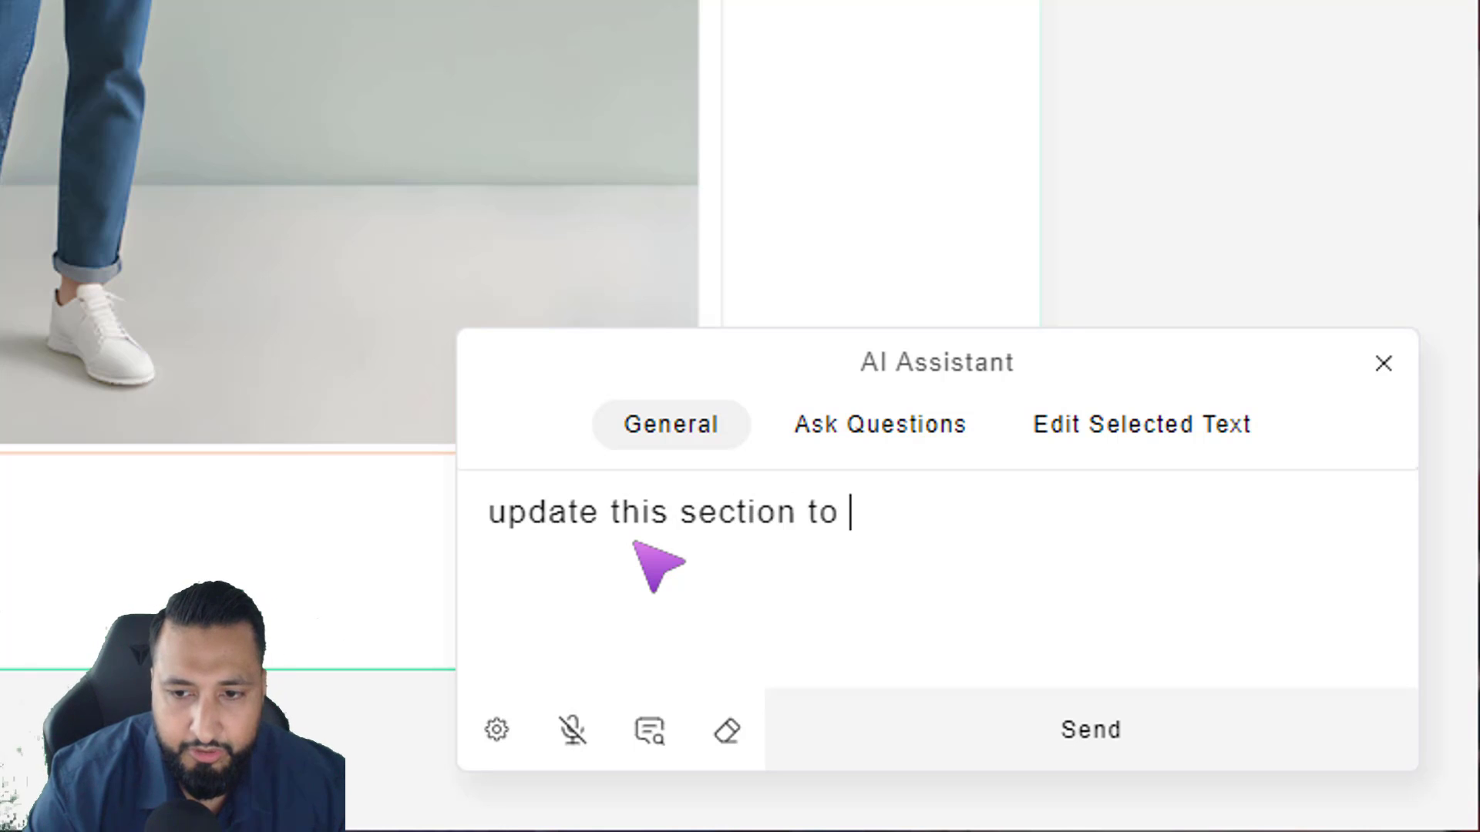
pyautogui.write(' to make a')
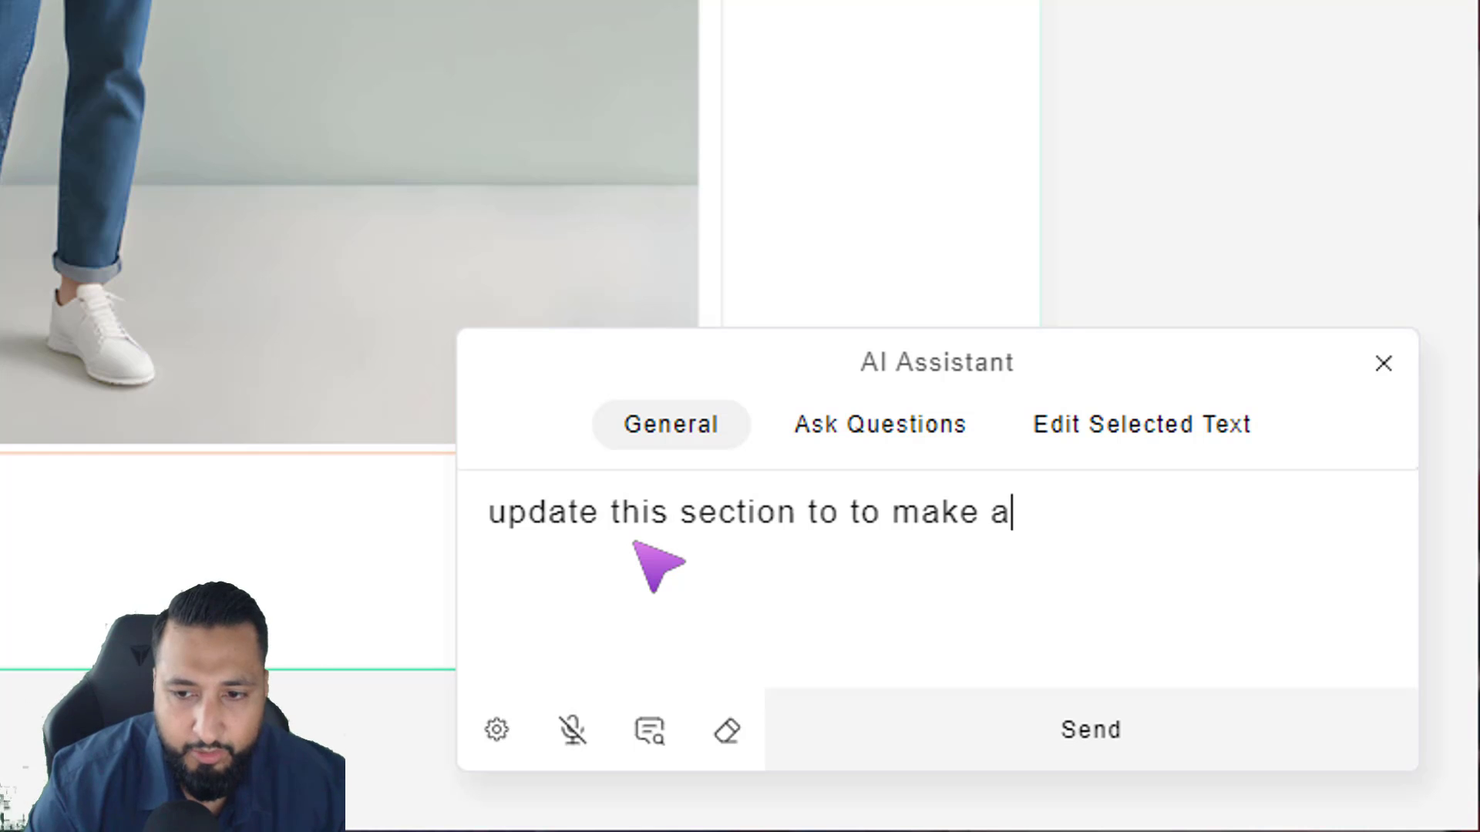
pyautogui.write('xcxcounting related')
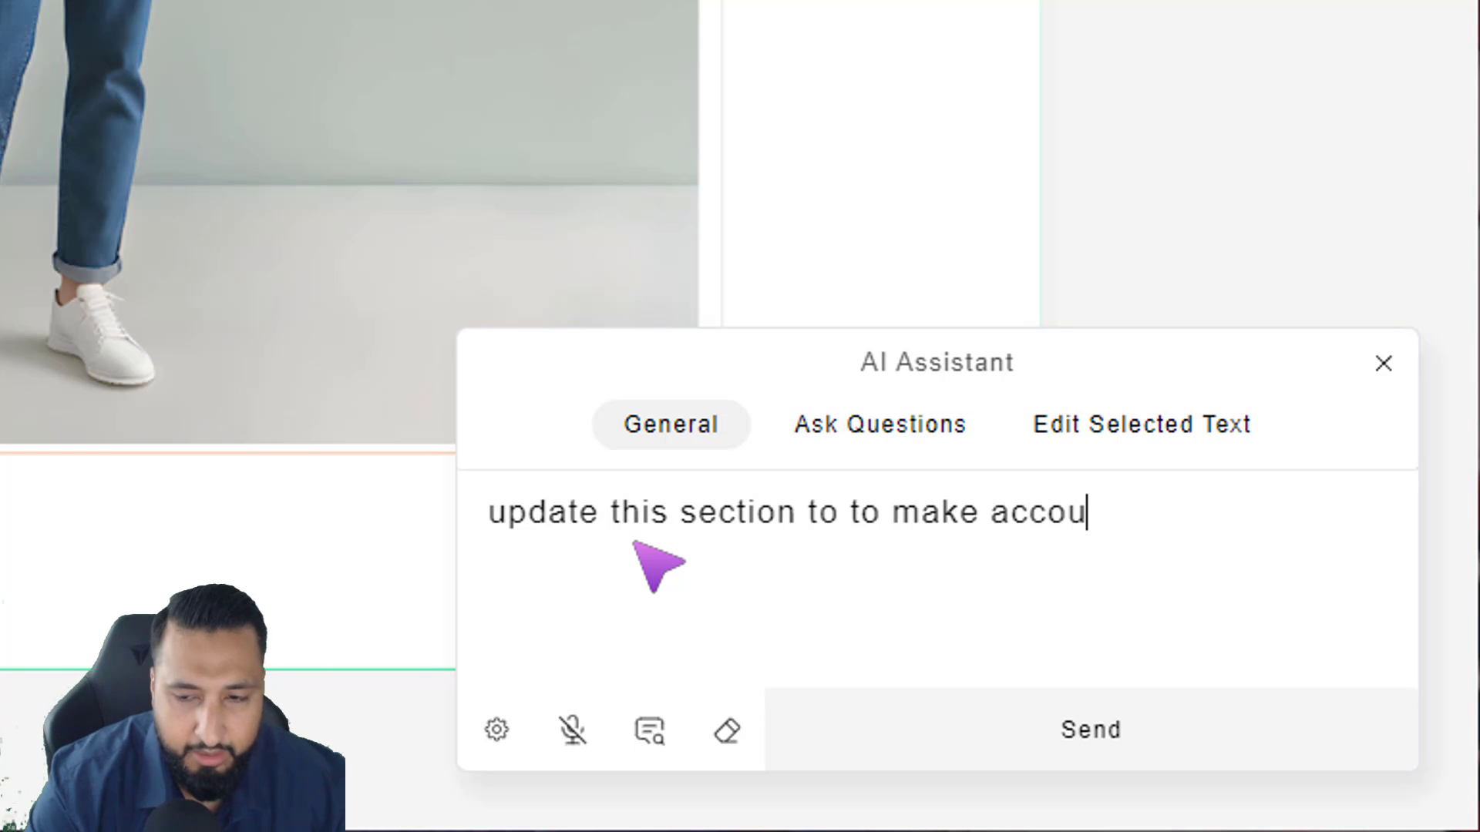
pyautogui.press('Return')
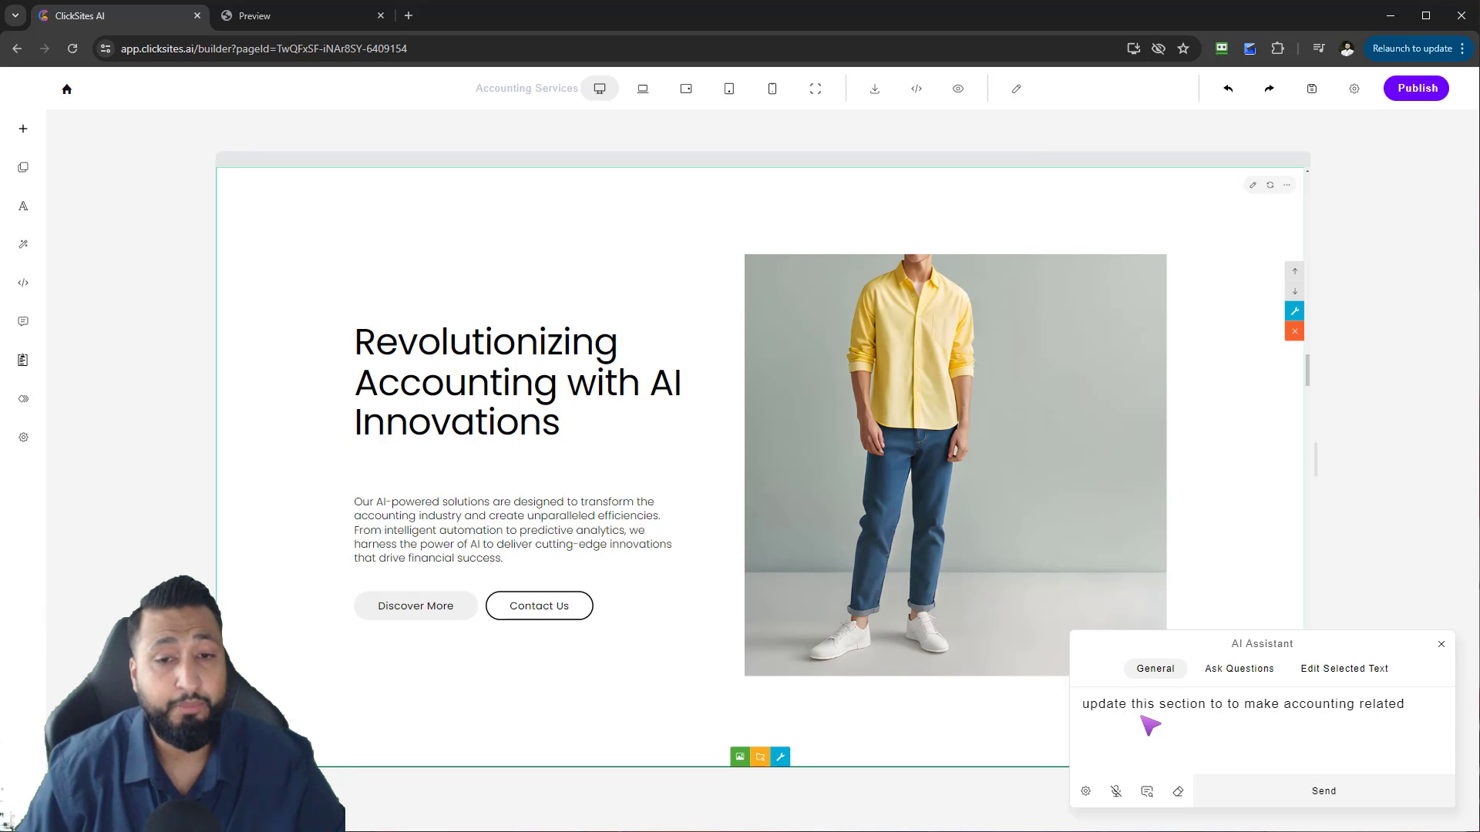
# - Compare the headlines and content of the original technology section and the accounting version generated below it
pyautogui.scroll(-3, 1163, 595)
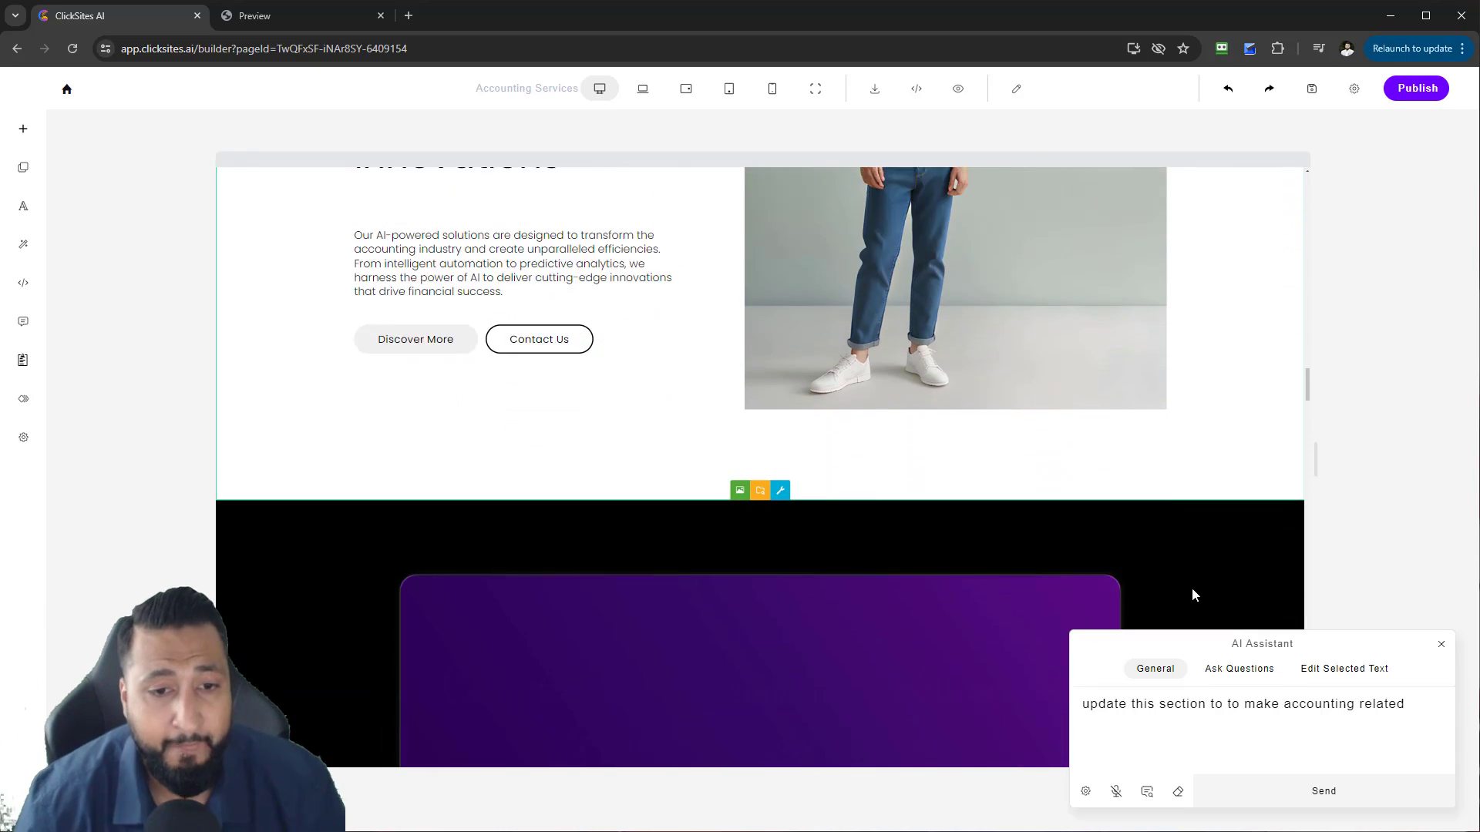
pyautogui.scroll(6, 1224, 613)
pyautogui.scroll(-8, 922, 461)
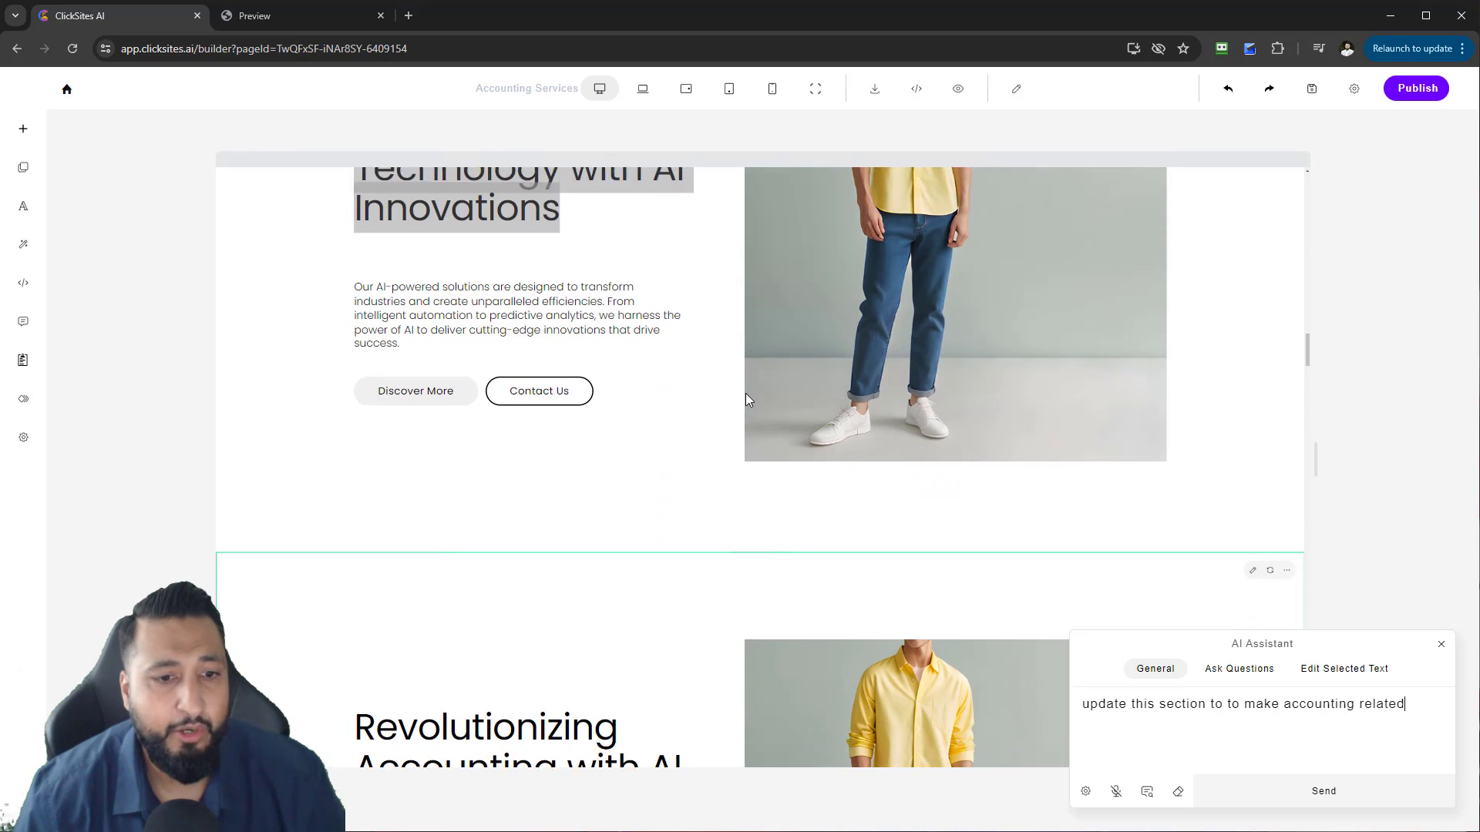
pyautogui.scroll(-12, 775, 438)
pyautogui.tripleClick(429, 279)
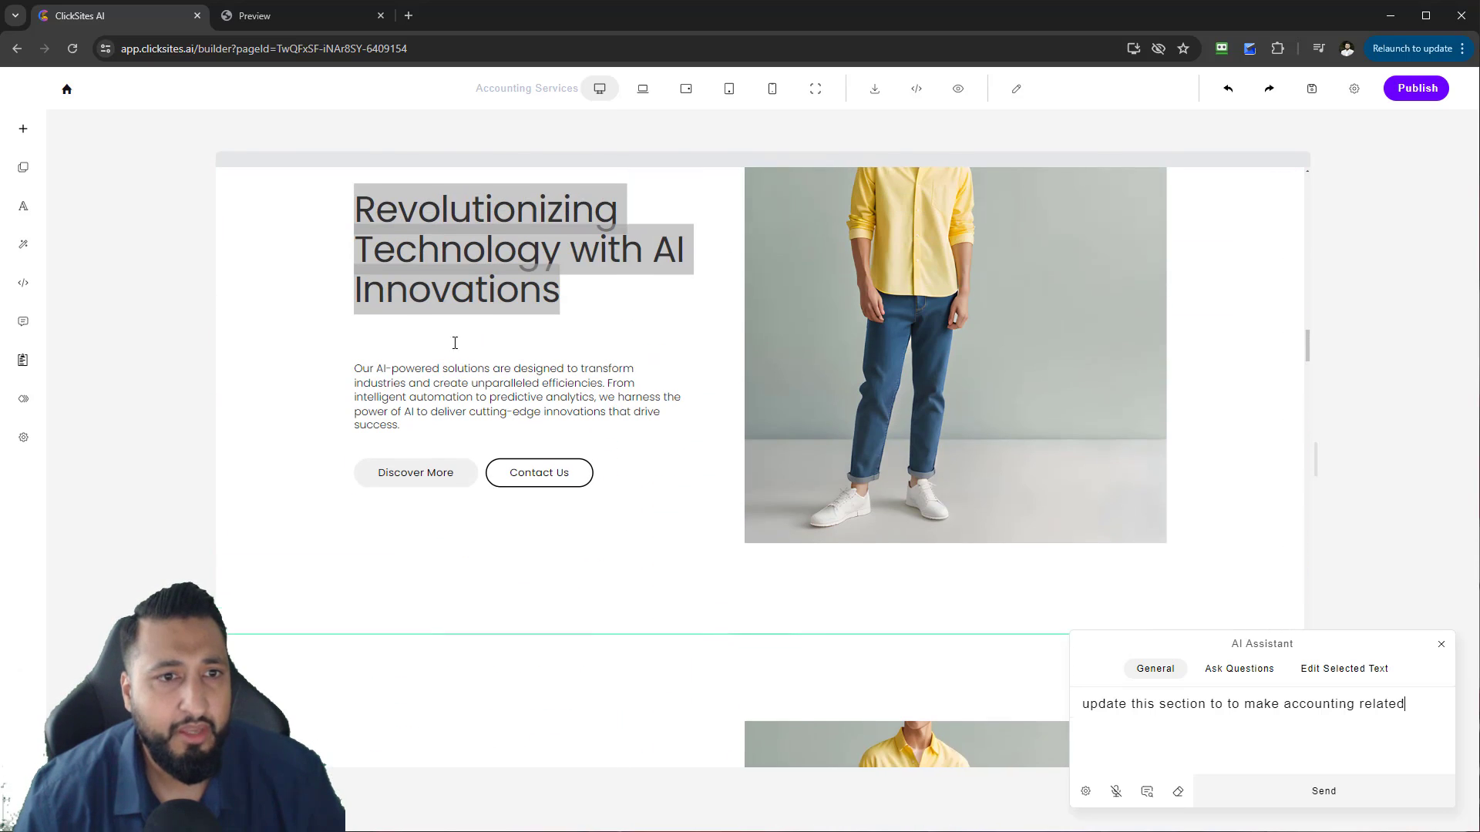
pyautogui.click(429, 279)
pyautogui.moveTo(355, 229); pyautogui.dragTo(611, 313)
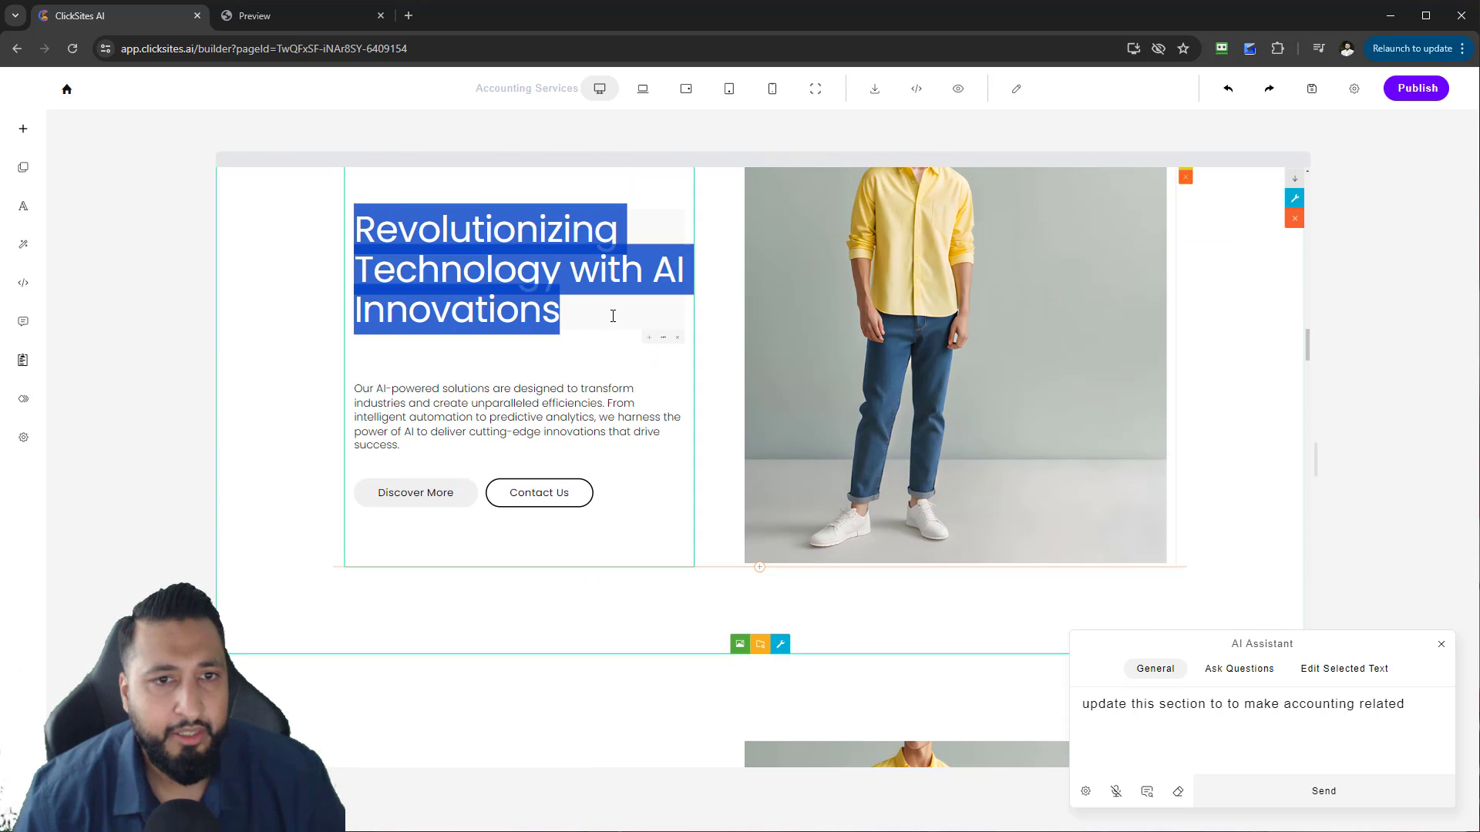
pyautogui.click(577, 342)
pyautogui.scroll(2, 1008, 245)
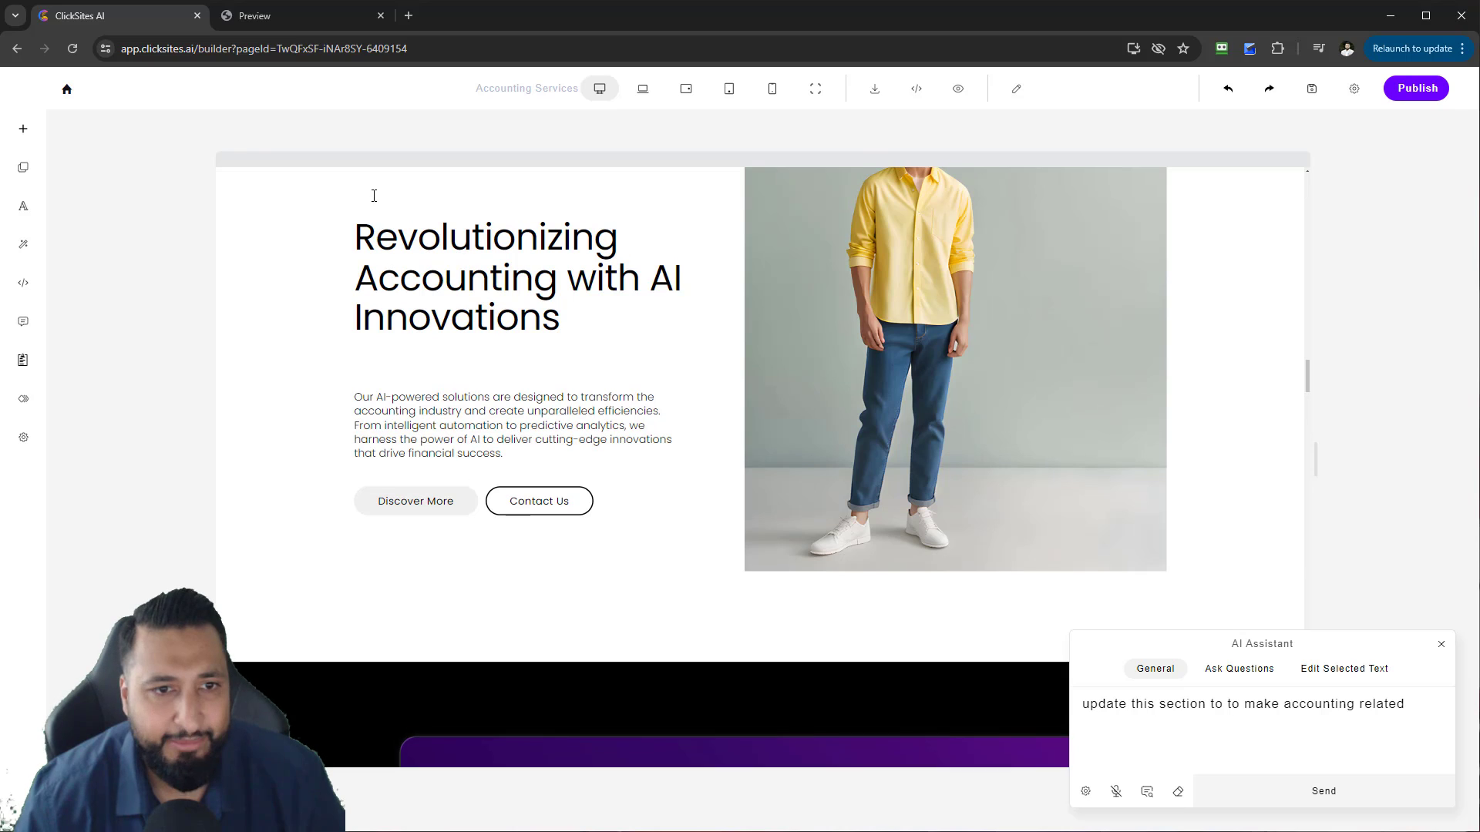
pyautogui.moveTo(347, 241); pyautogui.dragTo(602, 320)
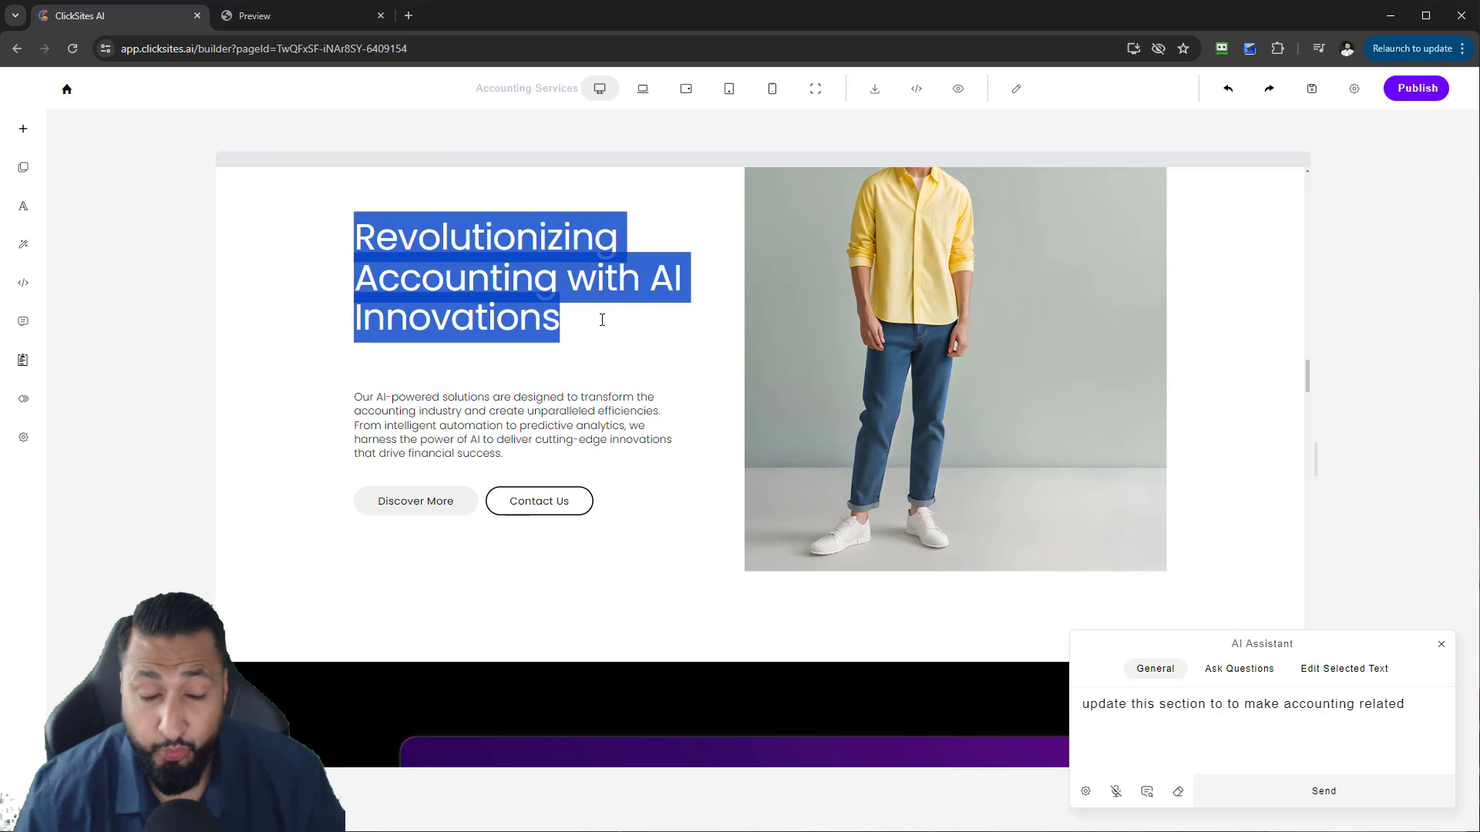
# - Send the General sample prompt for a section highlighting AI-powered web solutions, with 'Our Works' and 'Get in Touch' buttons and a background image
pyautogui.click(602, 330)
pyautogui.scroll(2, 888, 462)
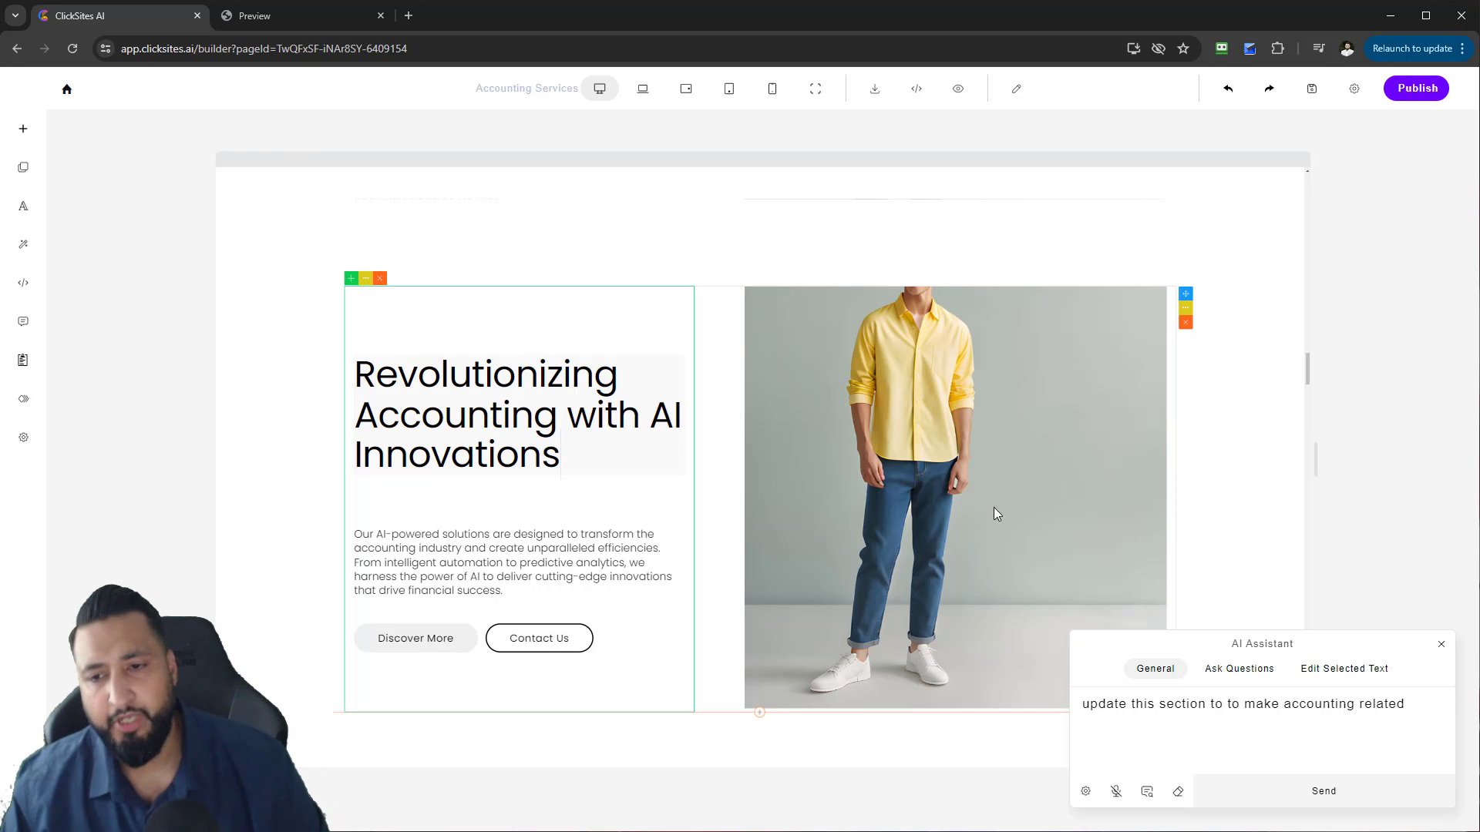
pyautogui.click(1147, 790)
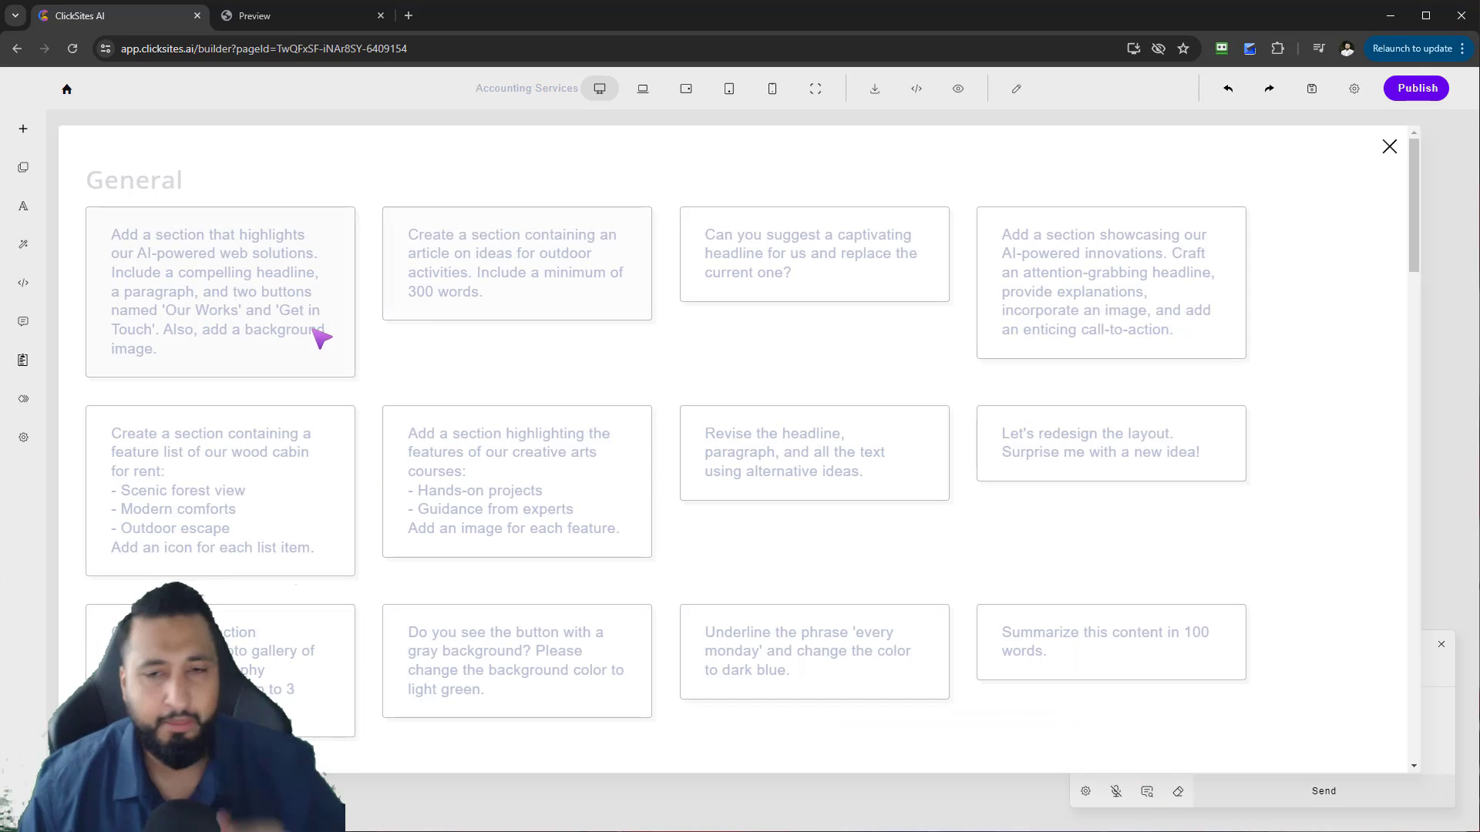
pyautogui.click(257, 319)
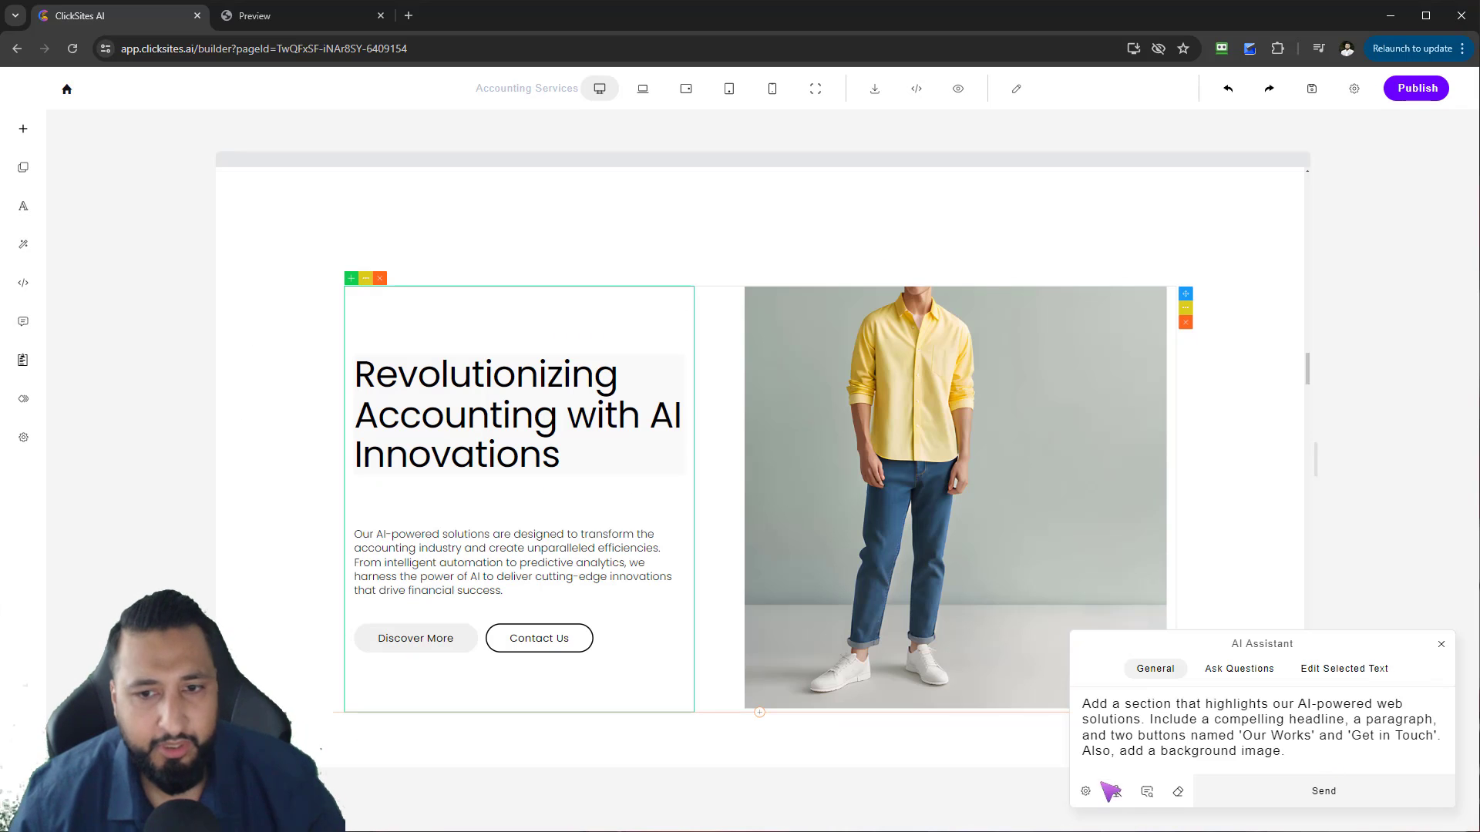
pyautogui.click(1379, 798)
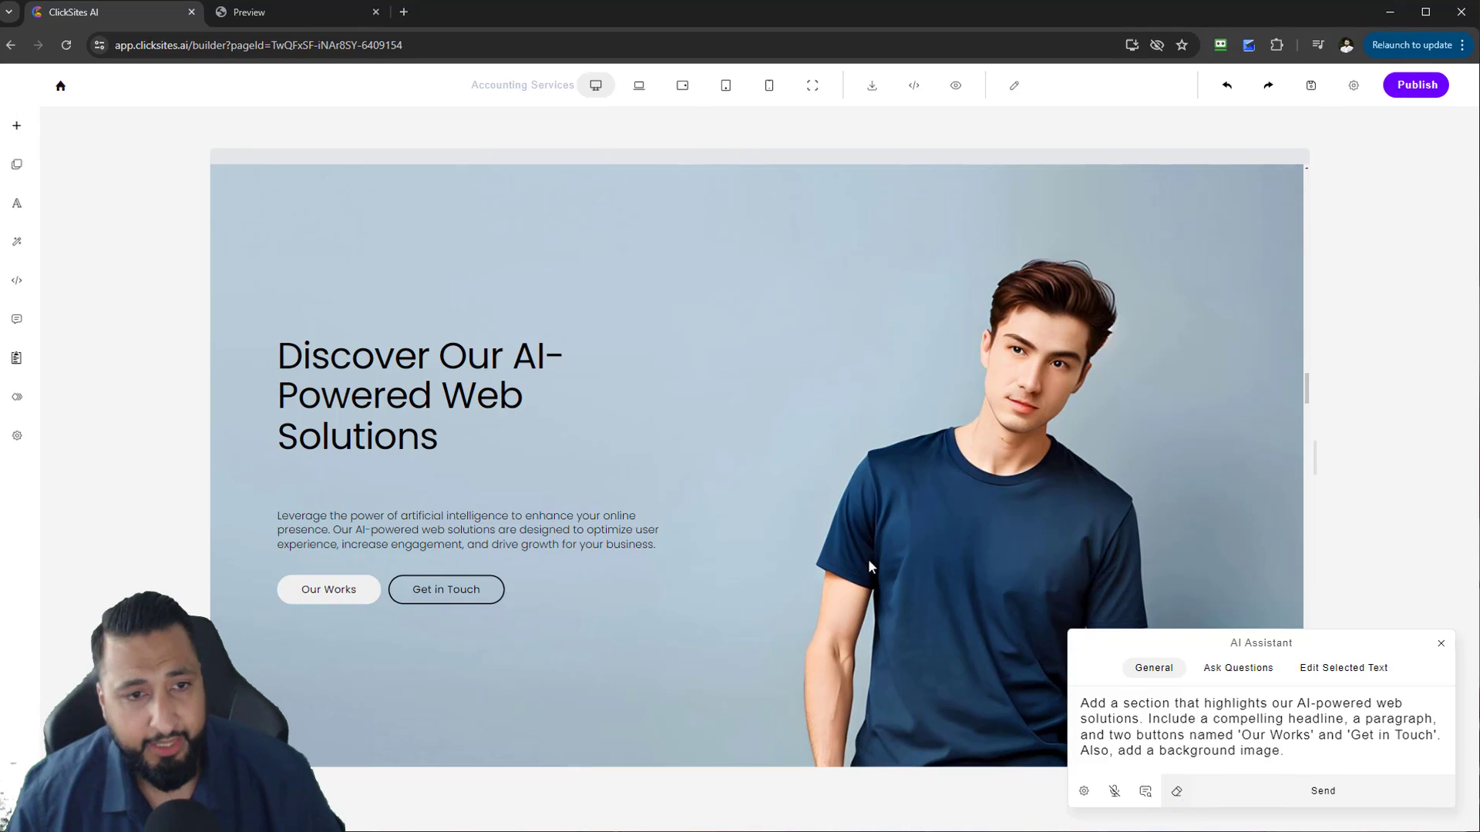
# - Clear the prompt and send the AI Assistant "update this to make it accounting relating and make the get in touch button to book now"
pyautogui.click(1178, 792)
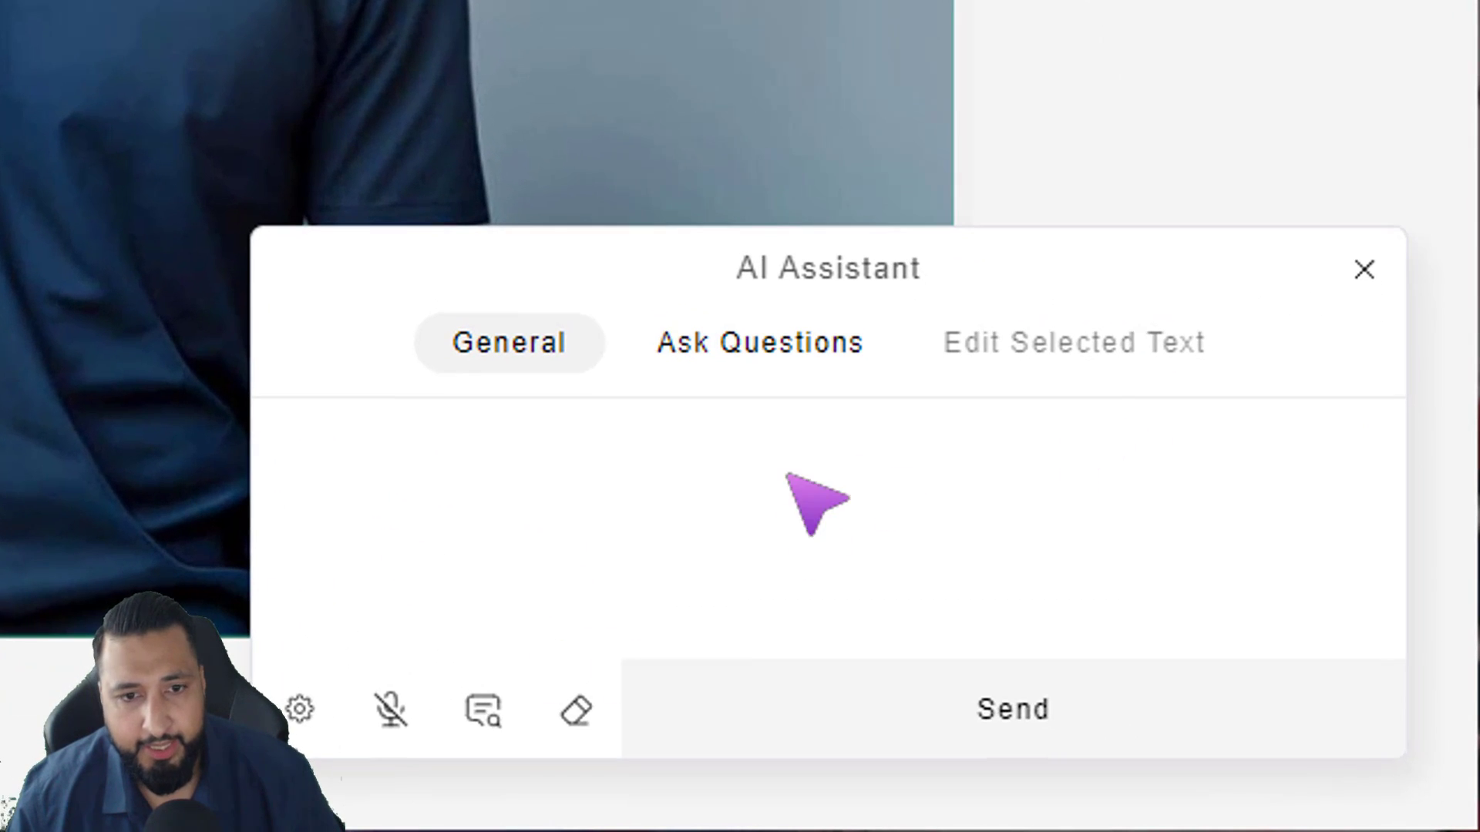
pyautogui.click(304, 562)
pyautogui.write('upda')
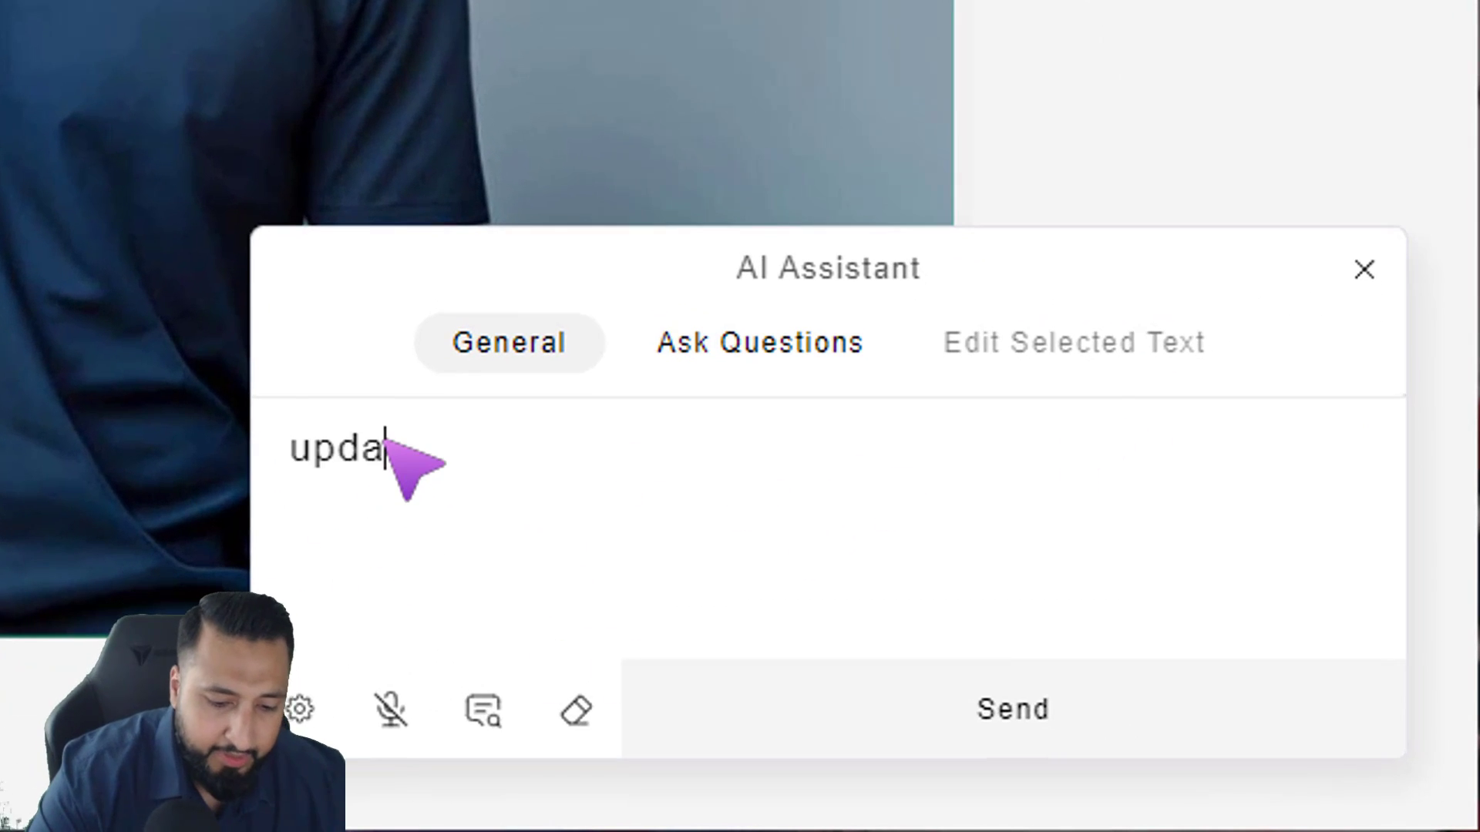
pyautogui.write('te this ')
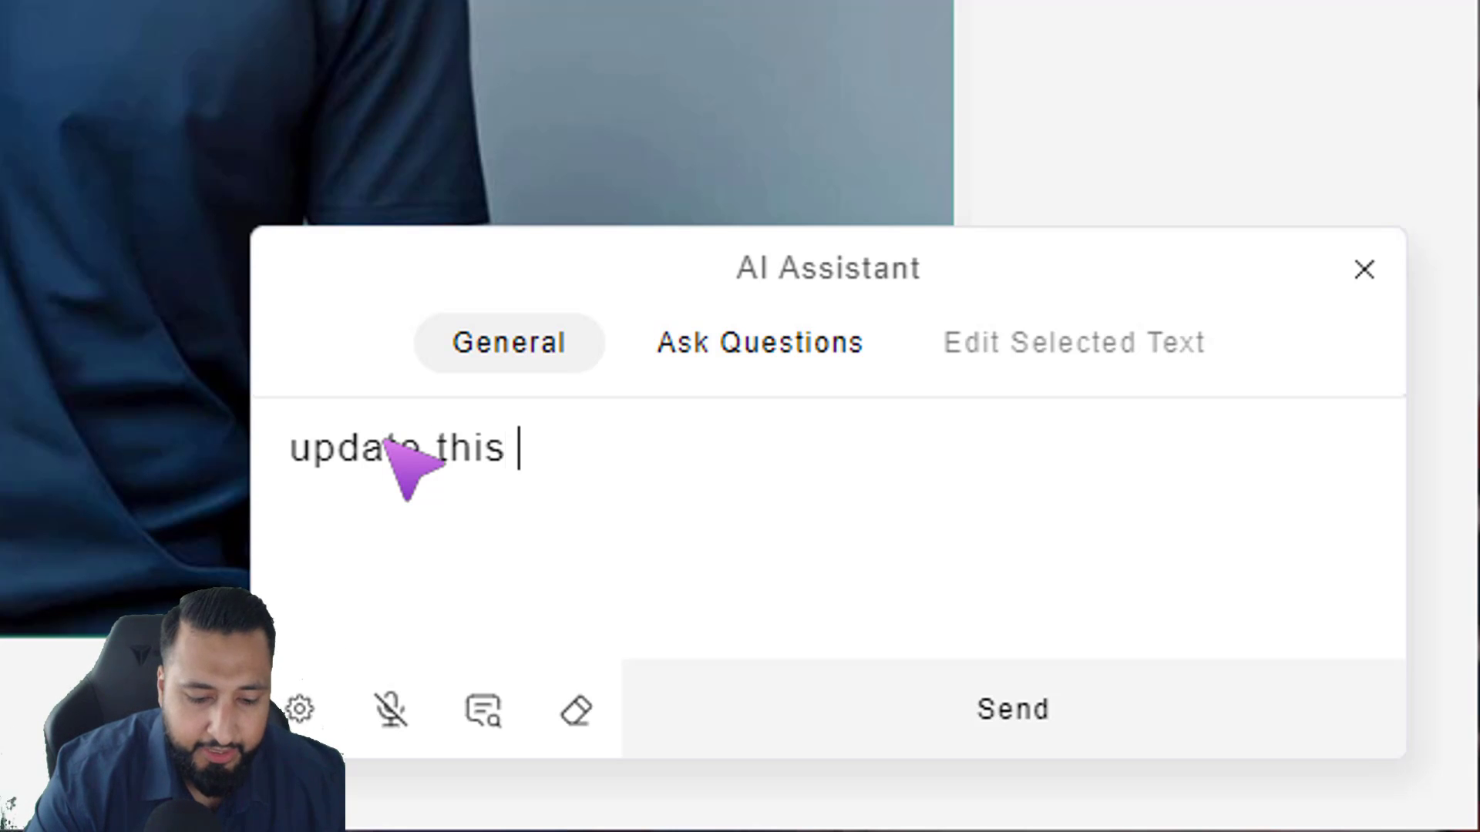
pyautogui.write('to make it aed')
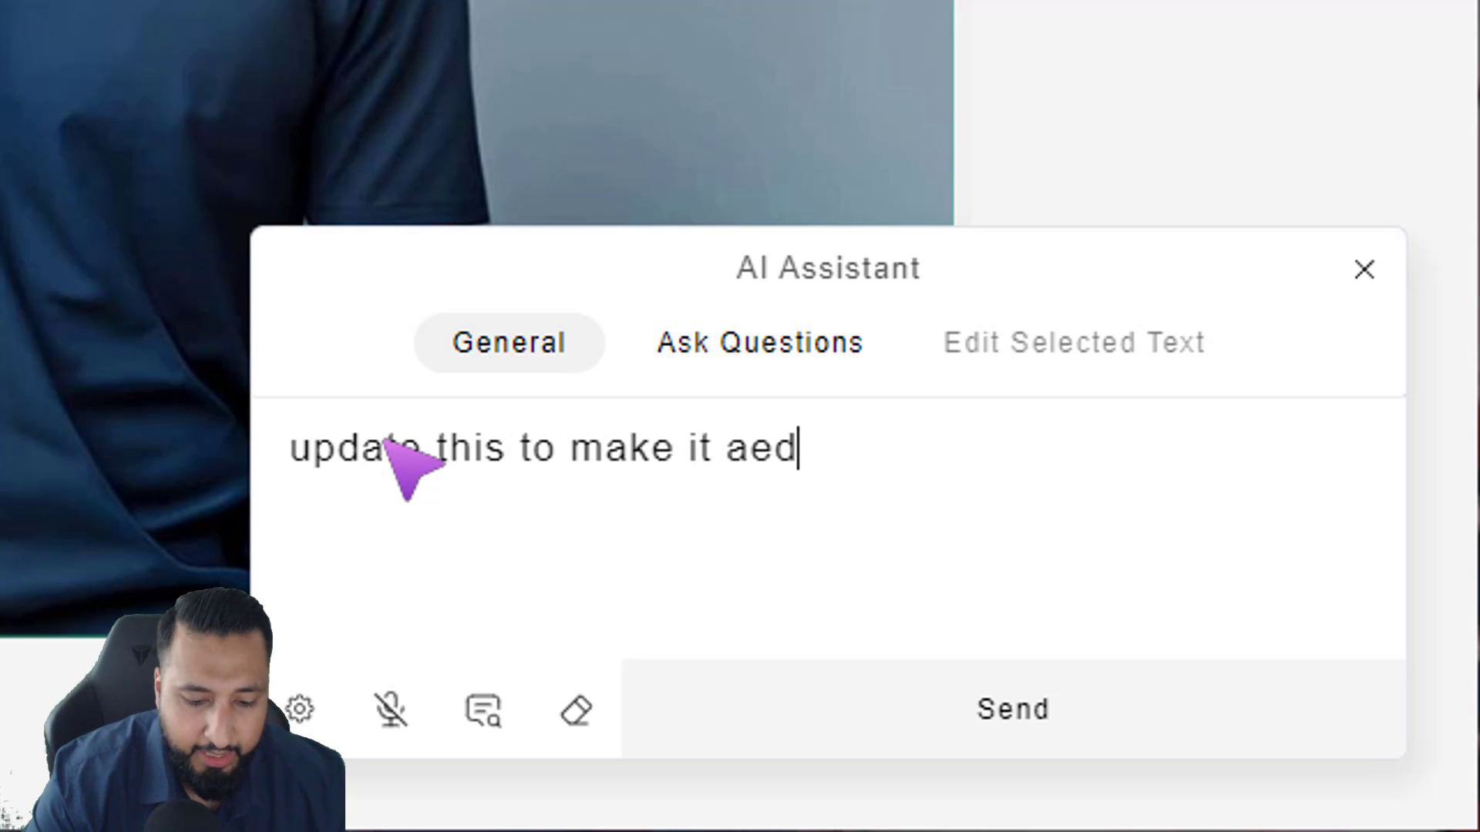
pyautogui.press('BackSpace')
pyautogui.press('BackSpace')
pyautogui.write('ccounting')
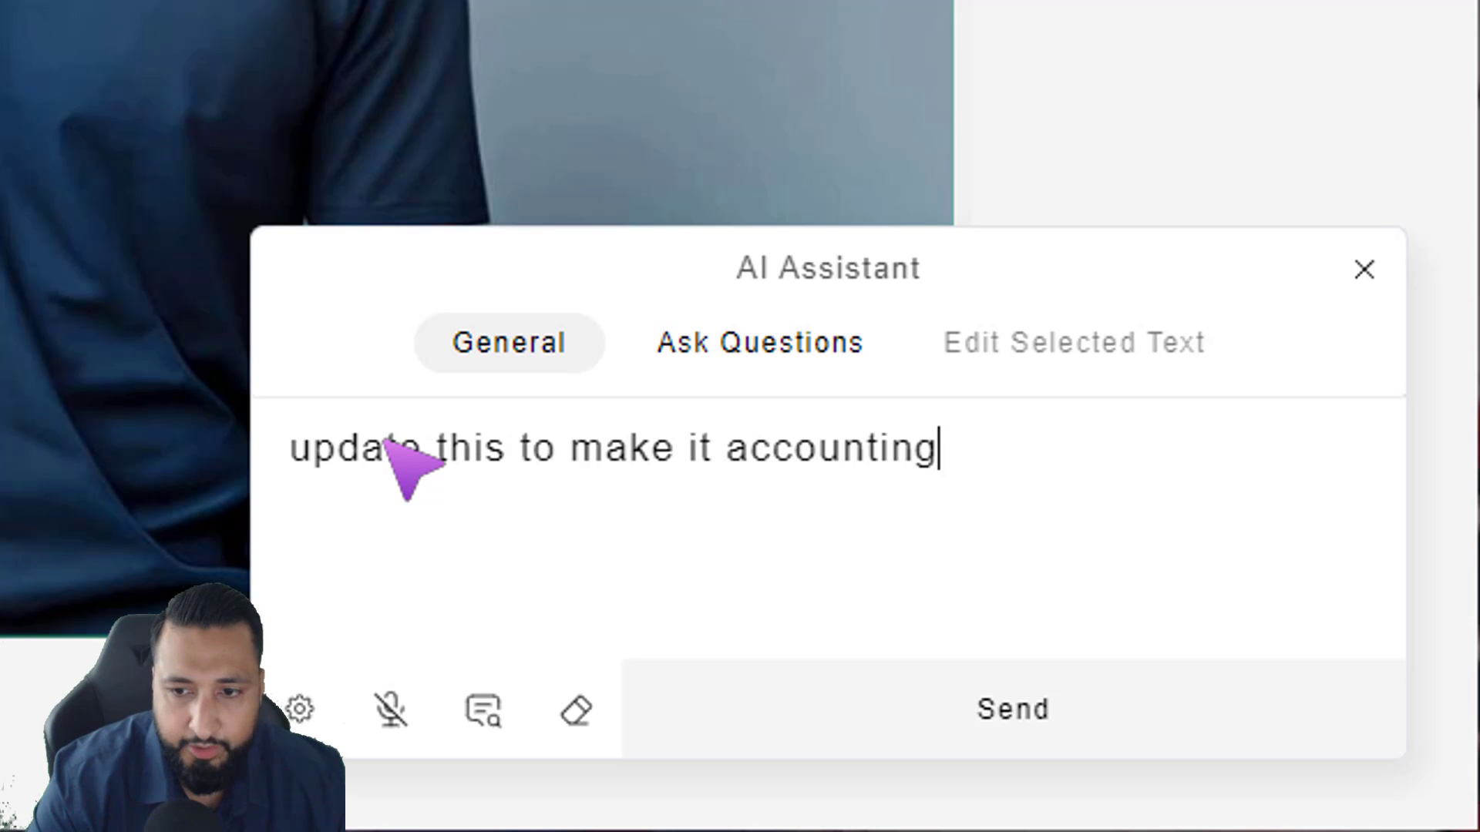
pyautogui.write(' relating and make')
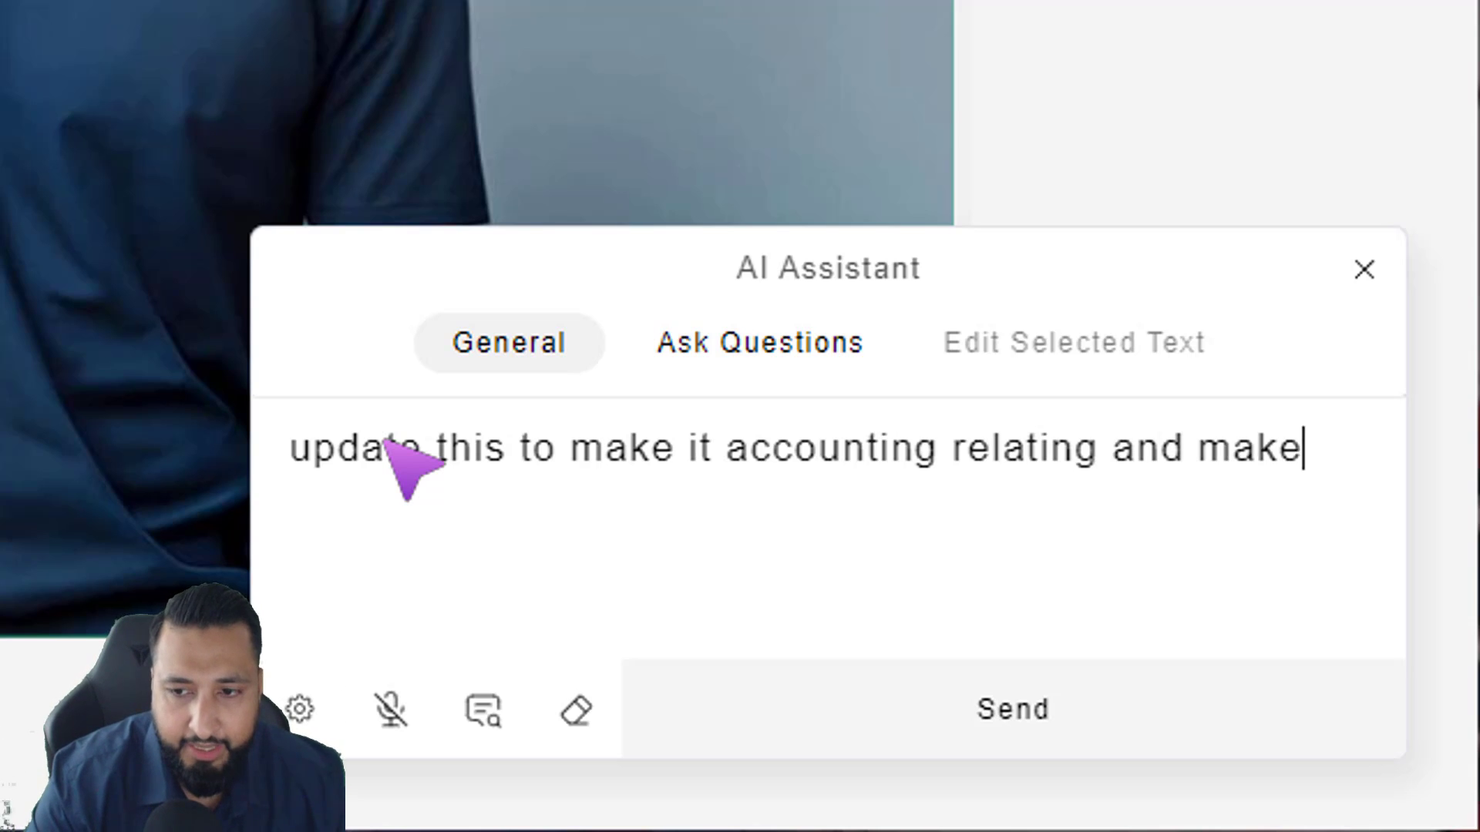
pyautogui.write(' the get in t')
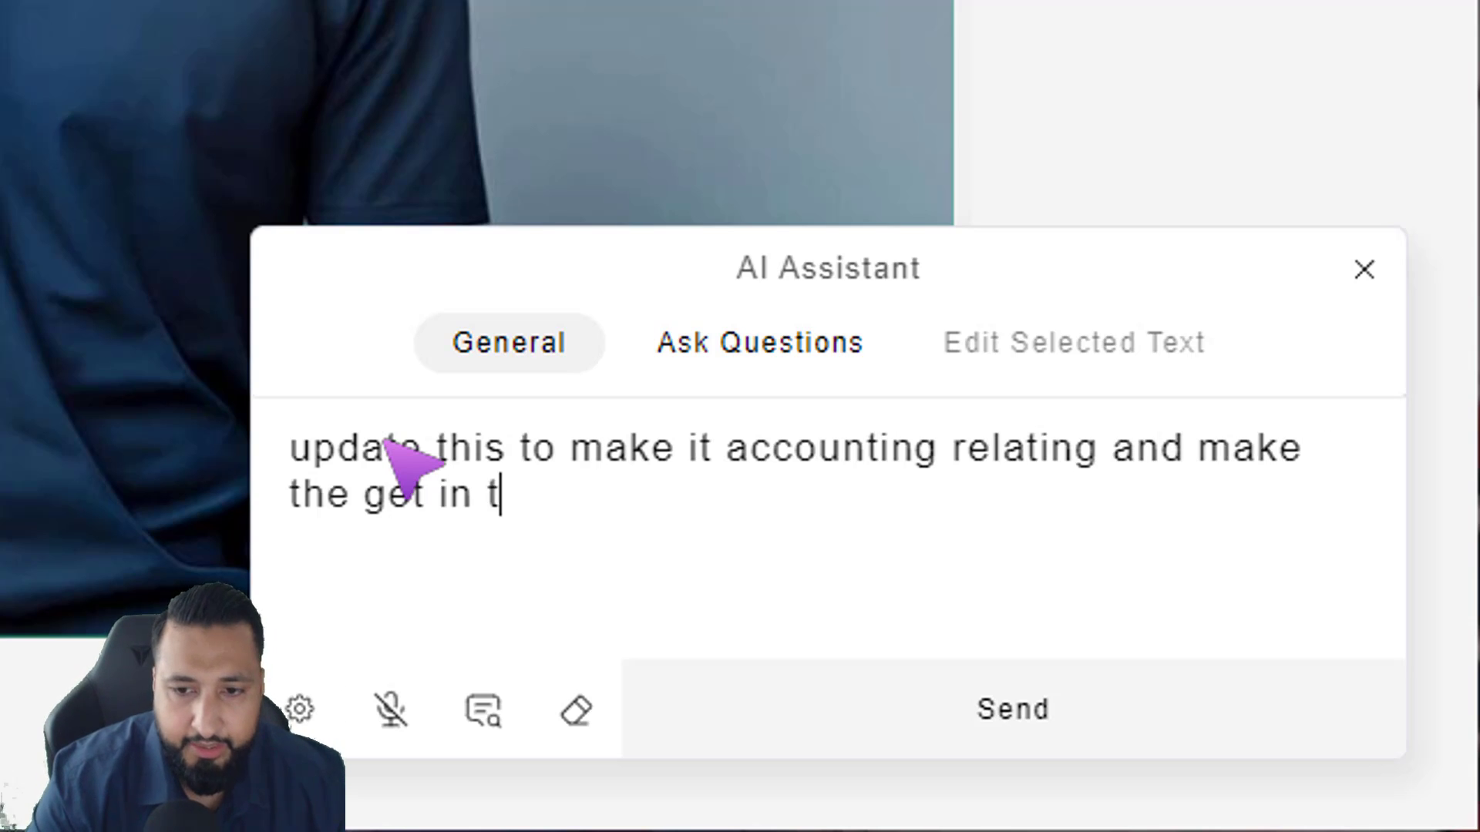
pyautogui.write('ouch bitt')
pyautogui.press('BackSpace')
pyautogui.press('BackSpace')
pyautogui.press('BackSpace')
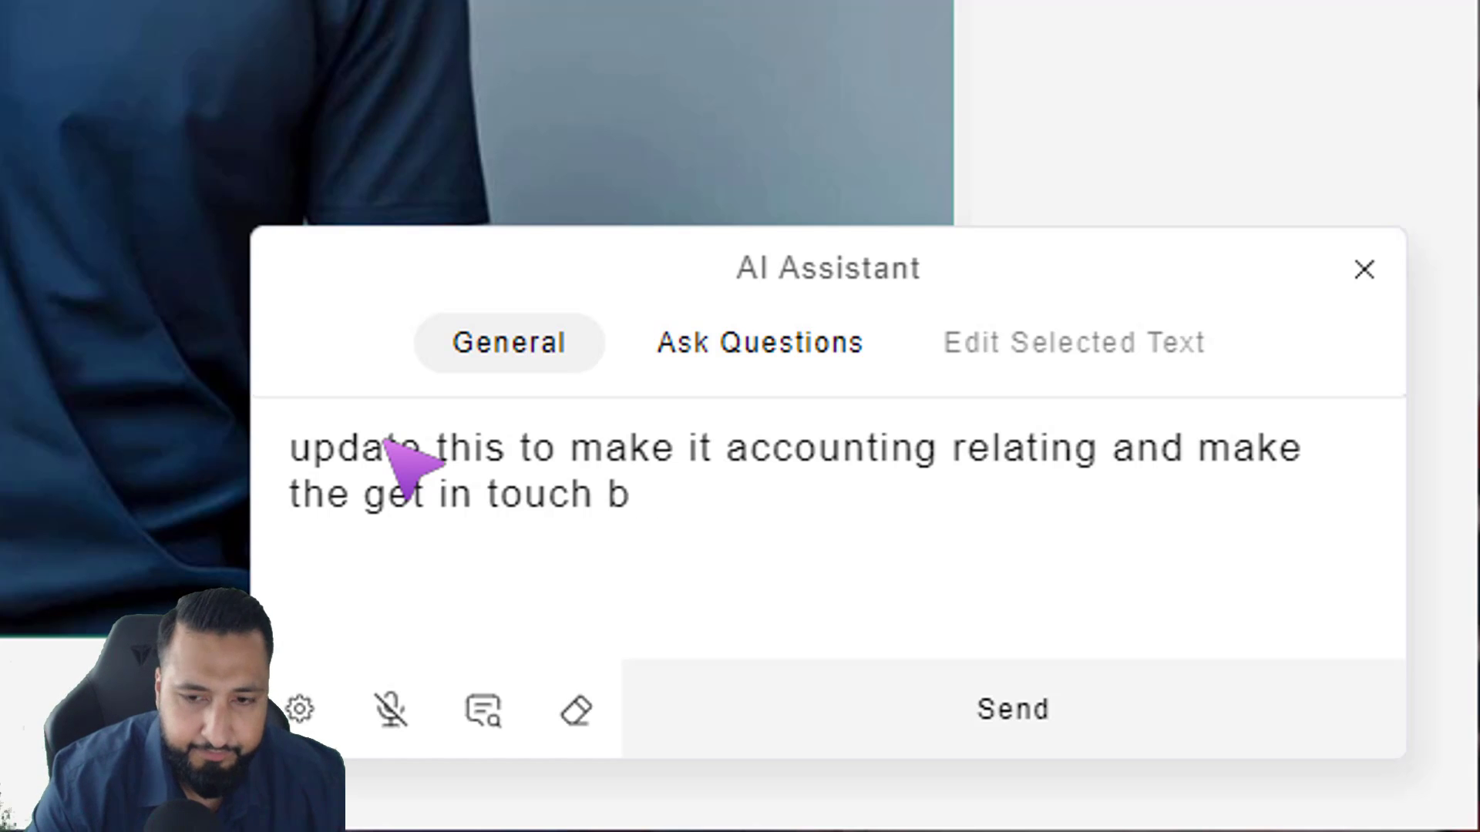
pyautogui.write('utton to book now')
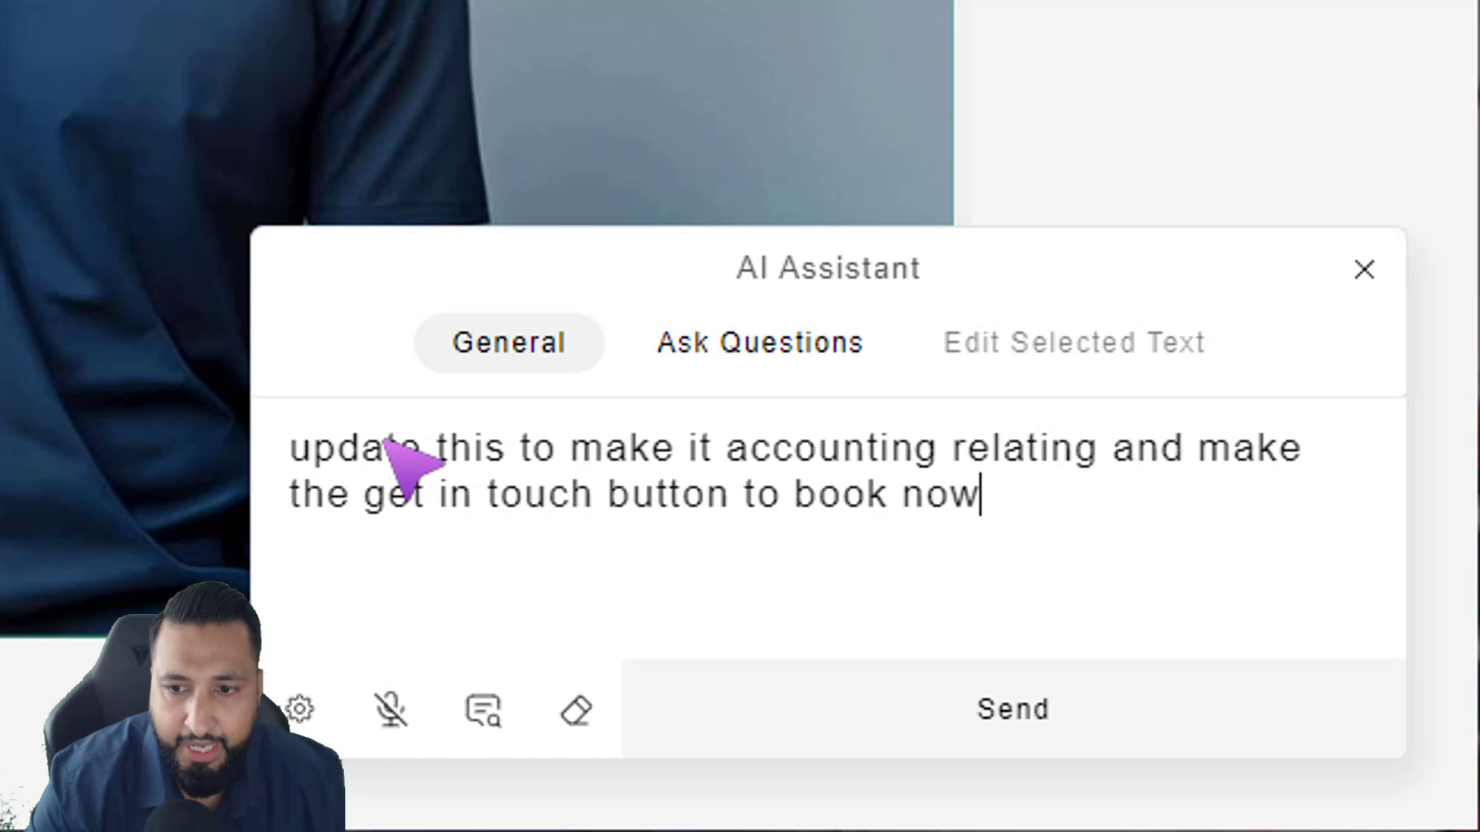
pyautogui.press('Return')
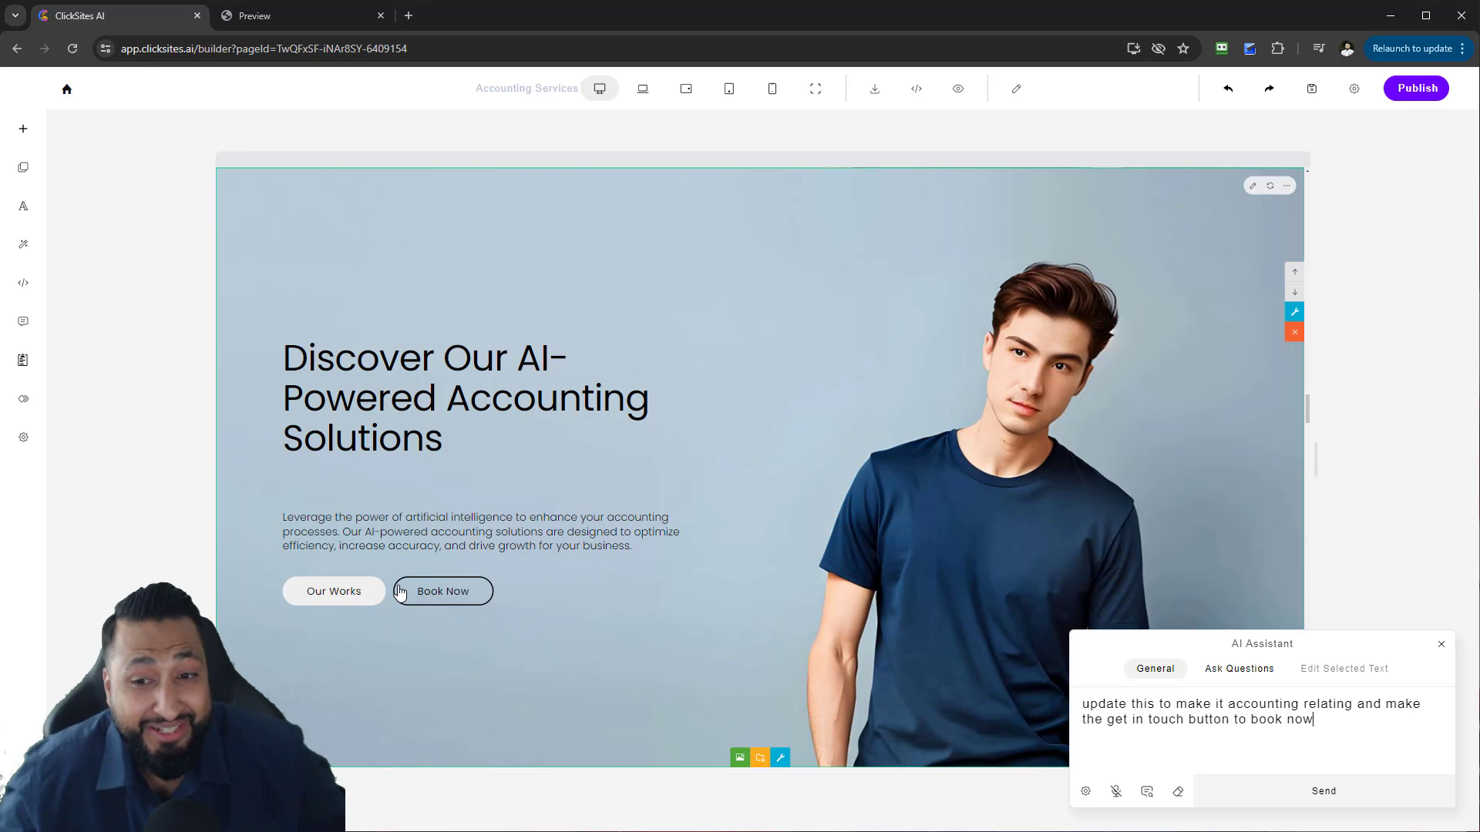
# - Remove the original "Discover Our AI-Powered Web Solutions" section, keeping the accounting version below it
pyautogui.scroll(5, 839, 330)
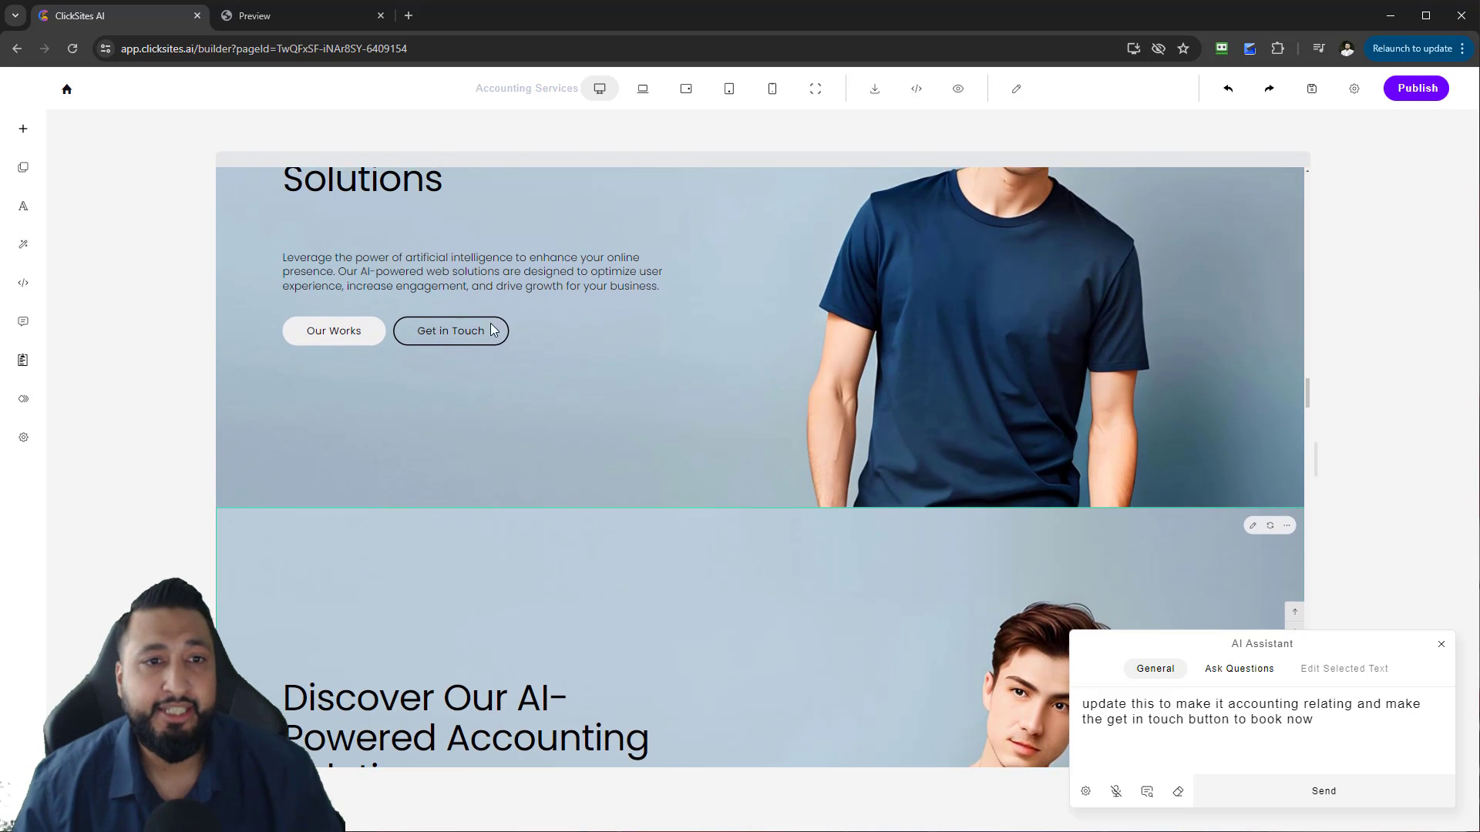
pyautogui.scroll(2, 1283, 362)
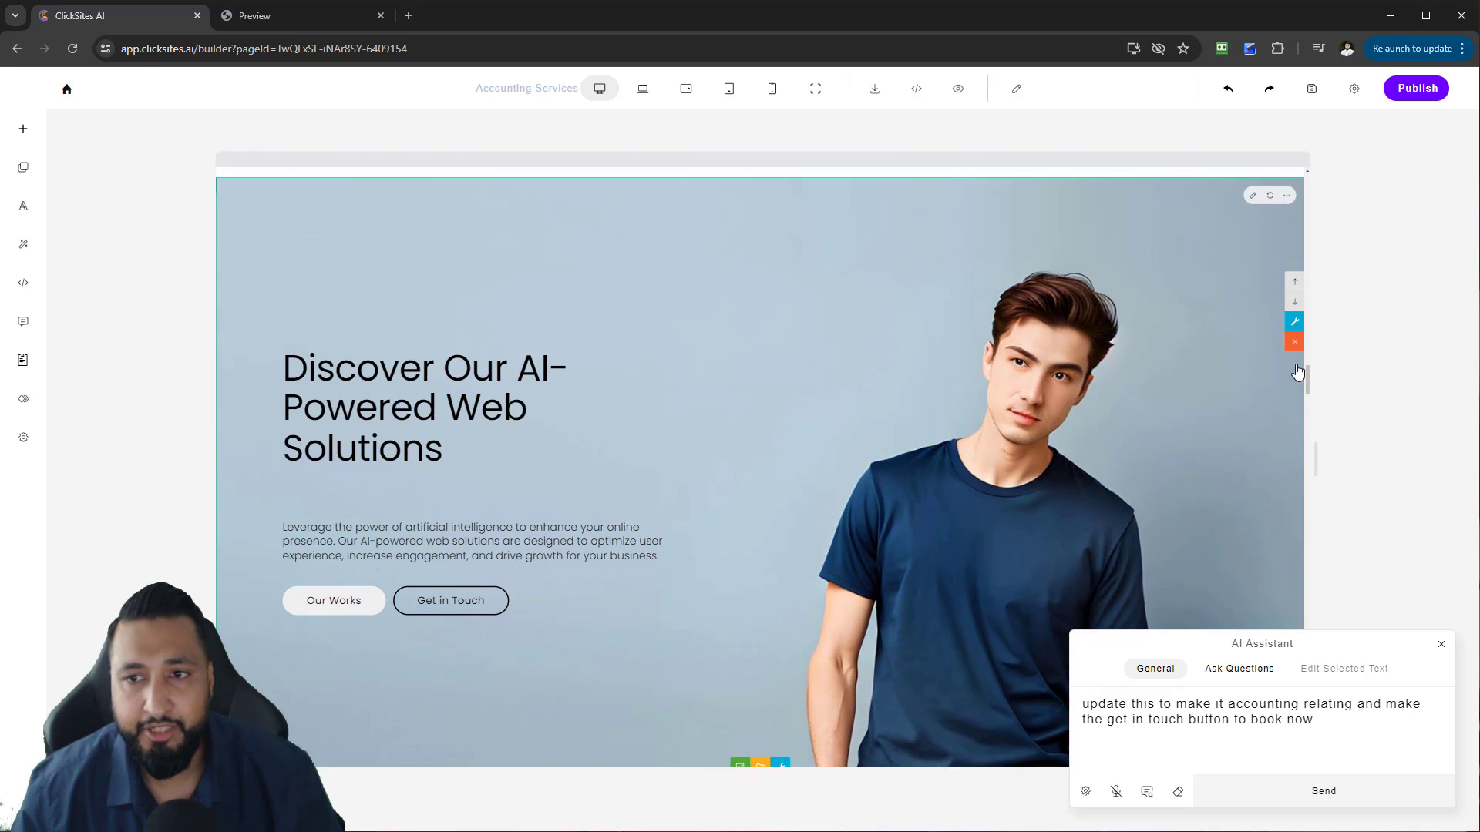
pyautogui.scroll(3, 1297, 463)
pyautogui.click(1295, 515)
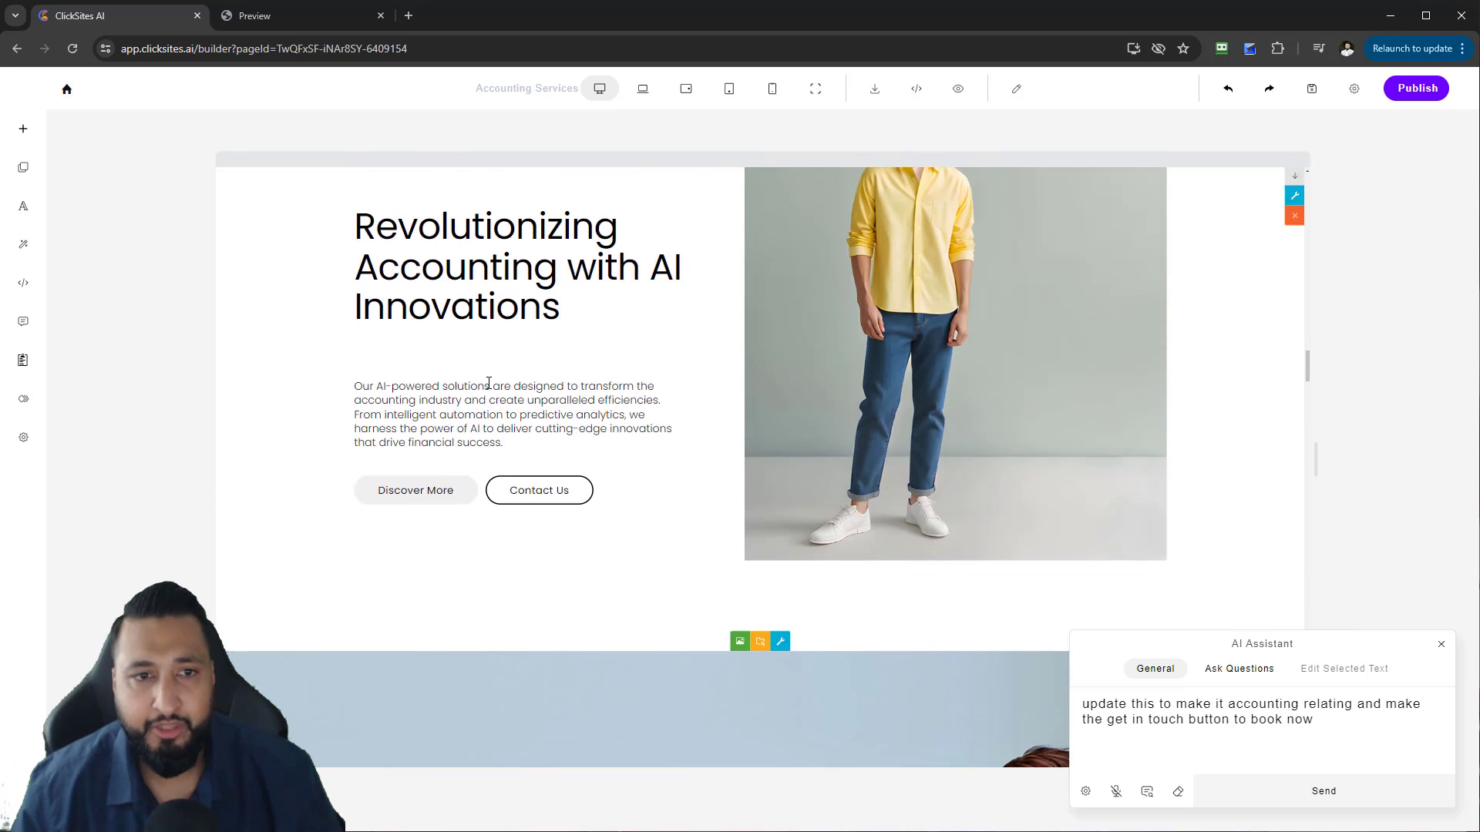
# - Remove the original "Revolutionizing Technology with AI Innovations" section, keeping its accounting version
pyautogui.scroll(2, 1338, 357)
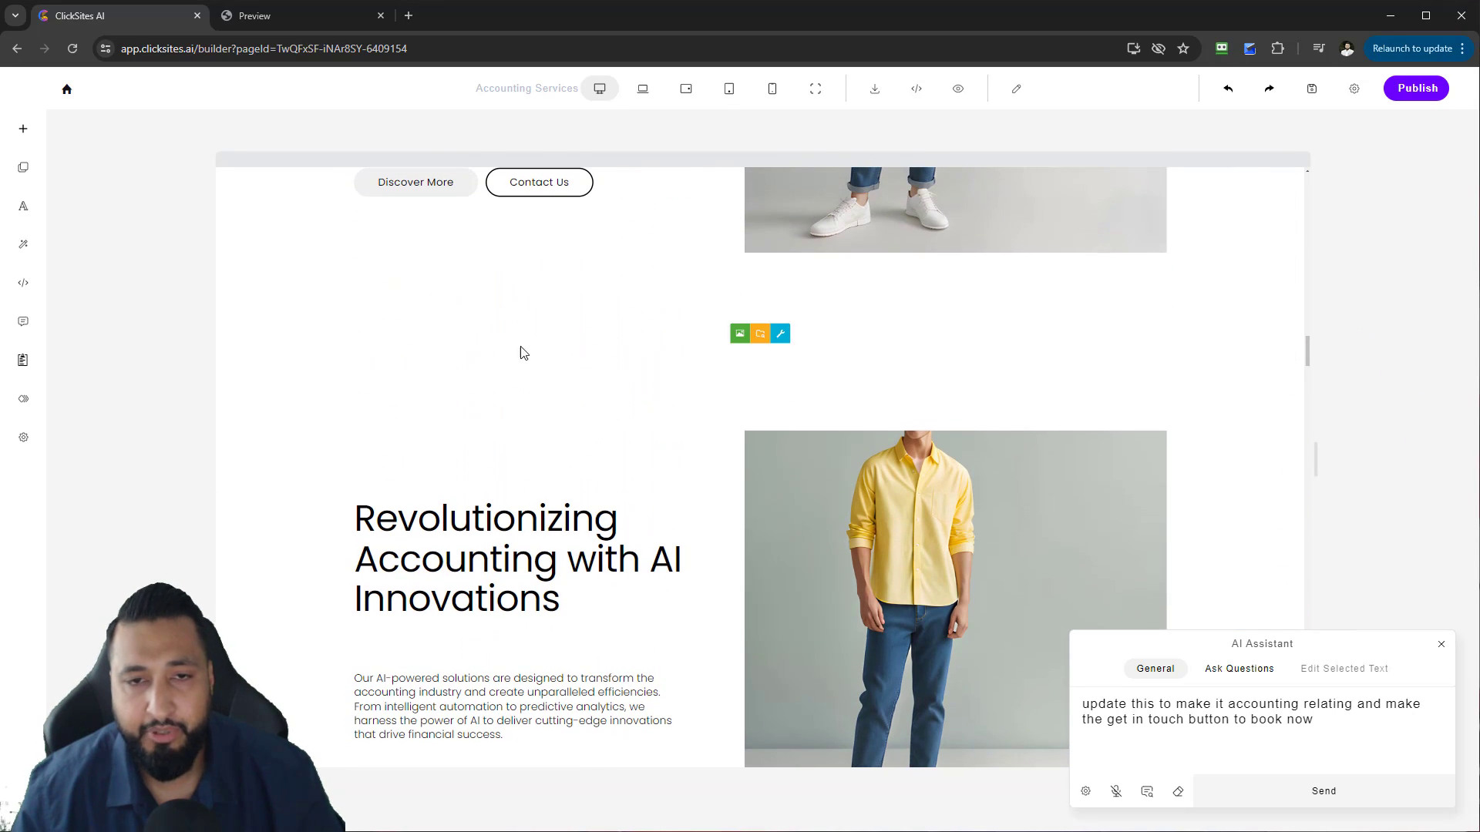
pyautogui.scroll(4, 1270, 304)
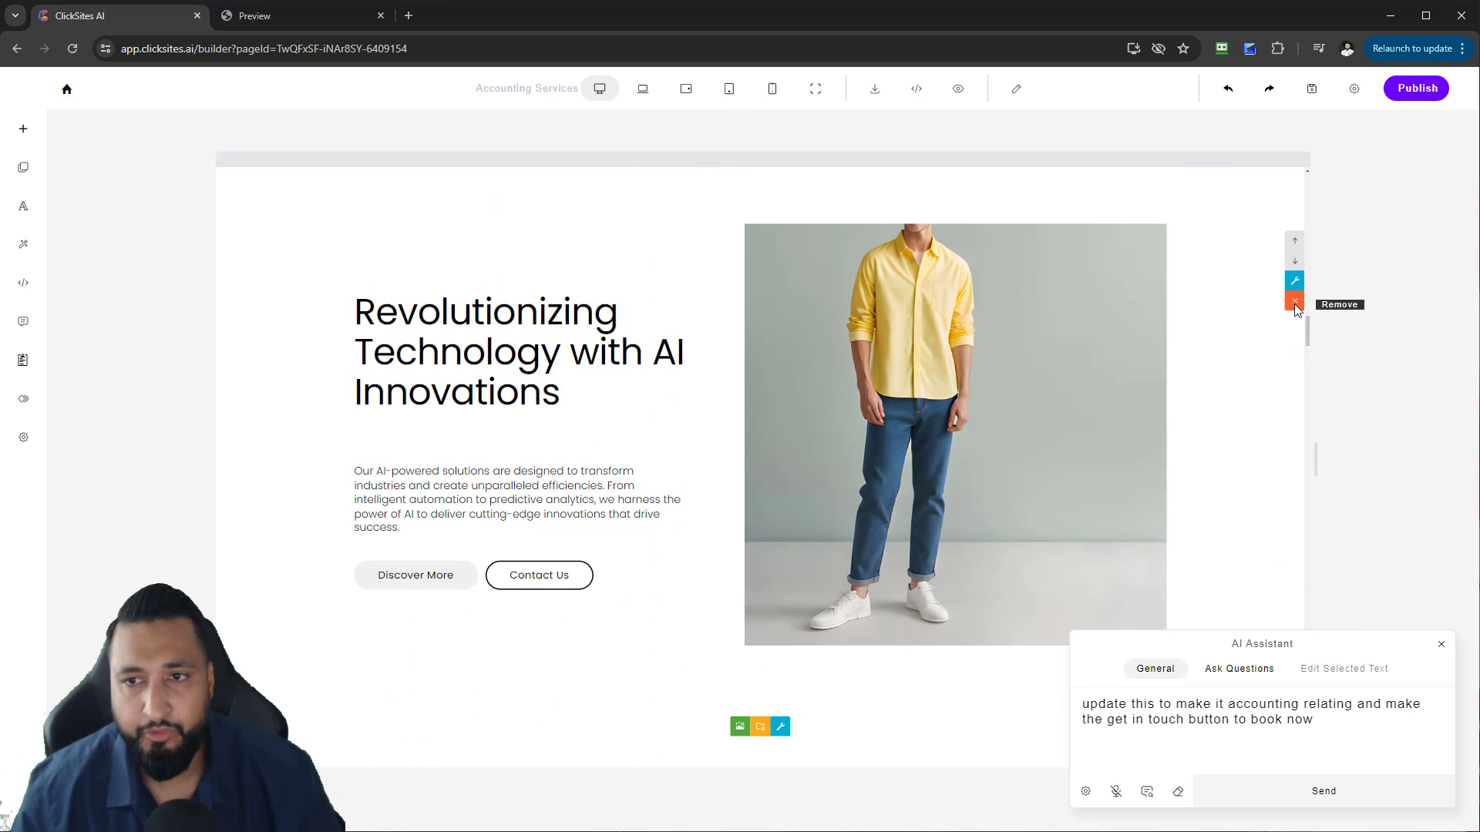
pyautogui.click(1295, 304)
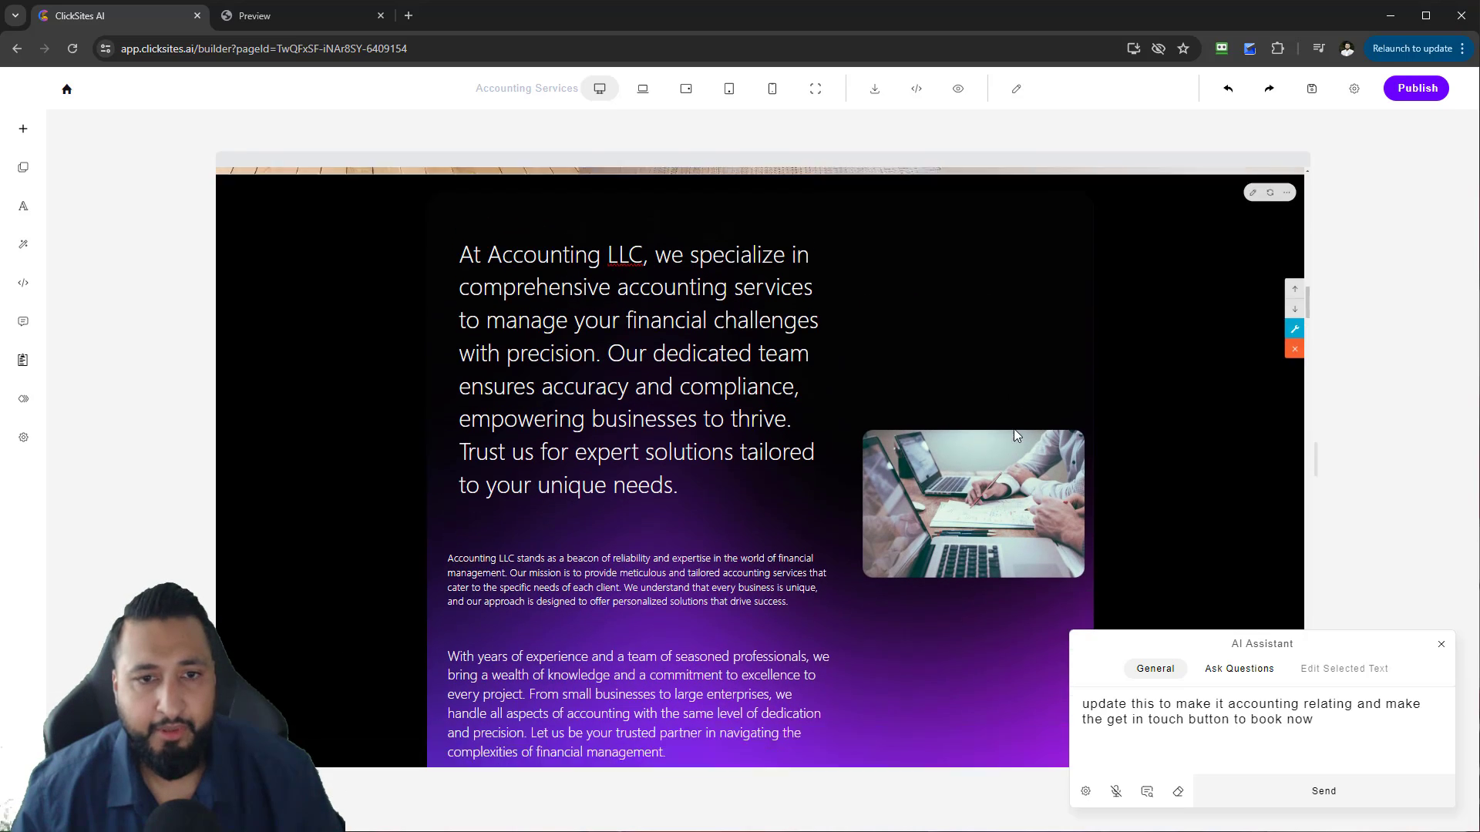
pyautogui.scroll(-5, 1015, 429)
pyautogui.scroll(-10, 1017, 424)
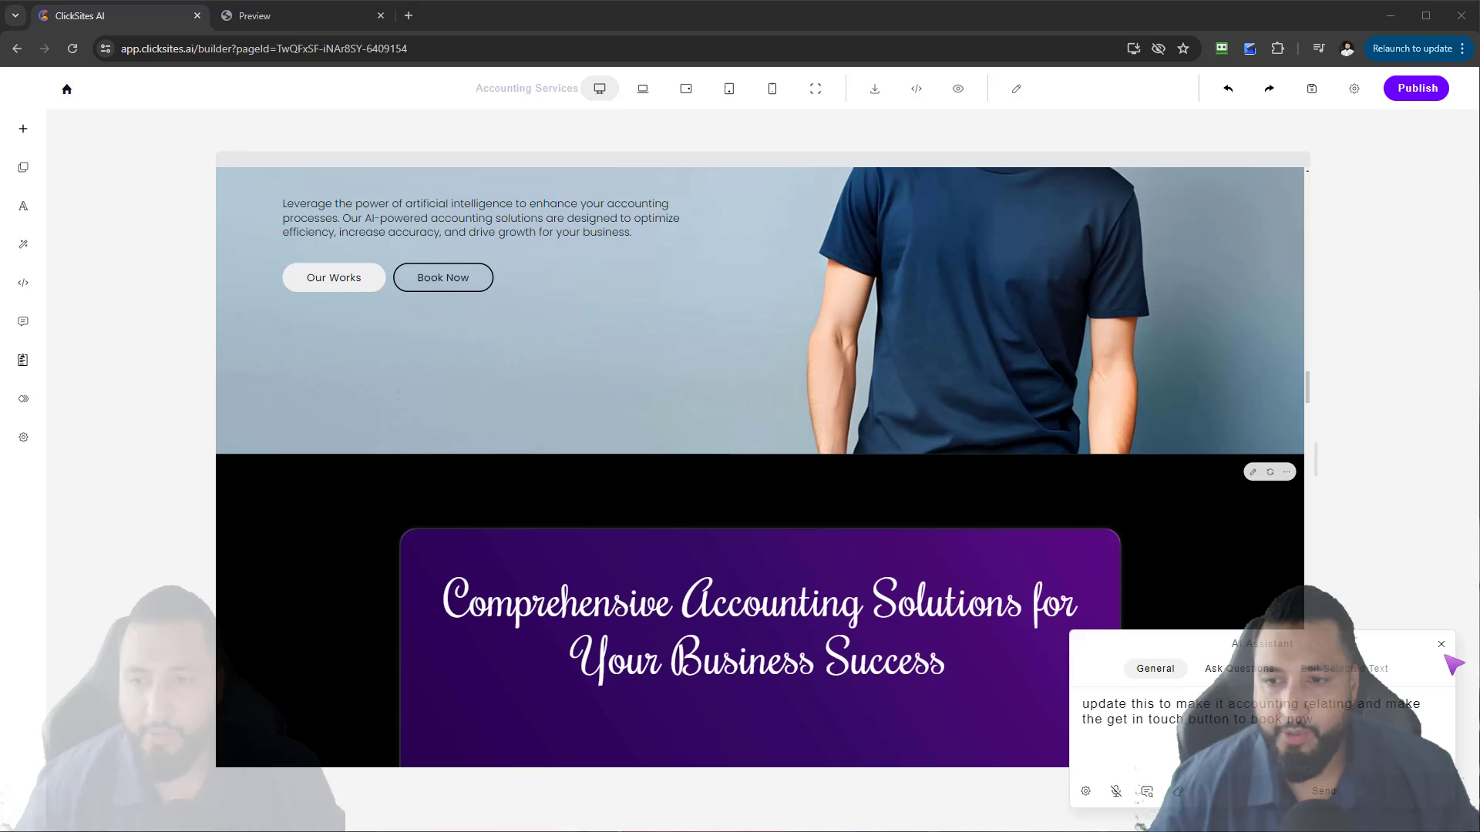
# - Close the AI Assistant and take a brief look at the Animation Timeline Editor
pyautogui.click(1441, 645)
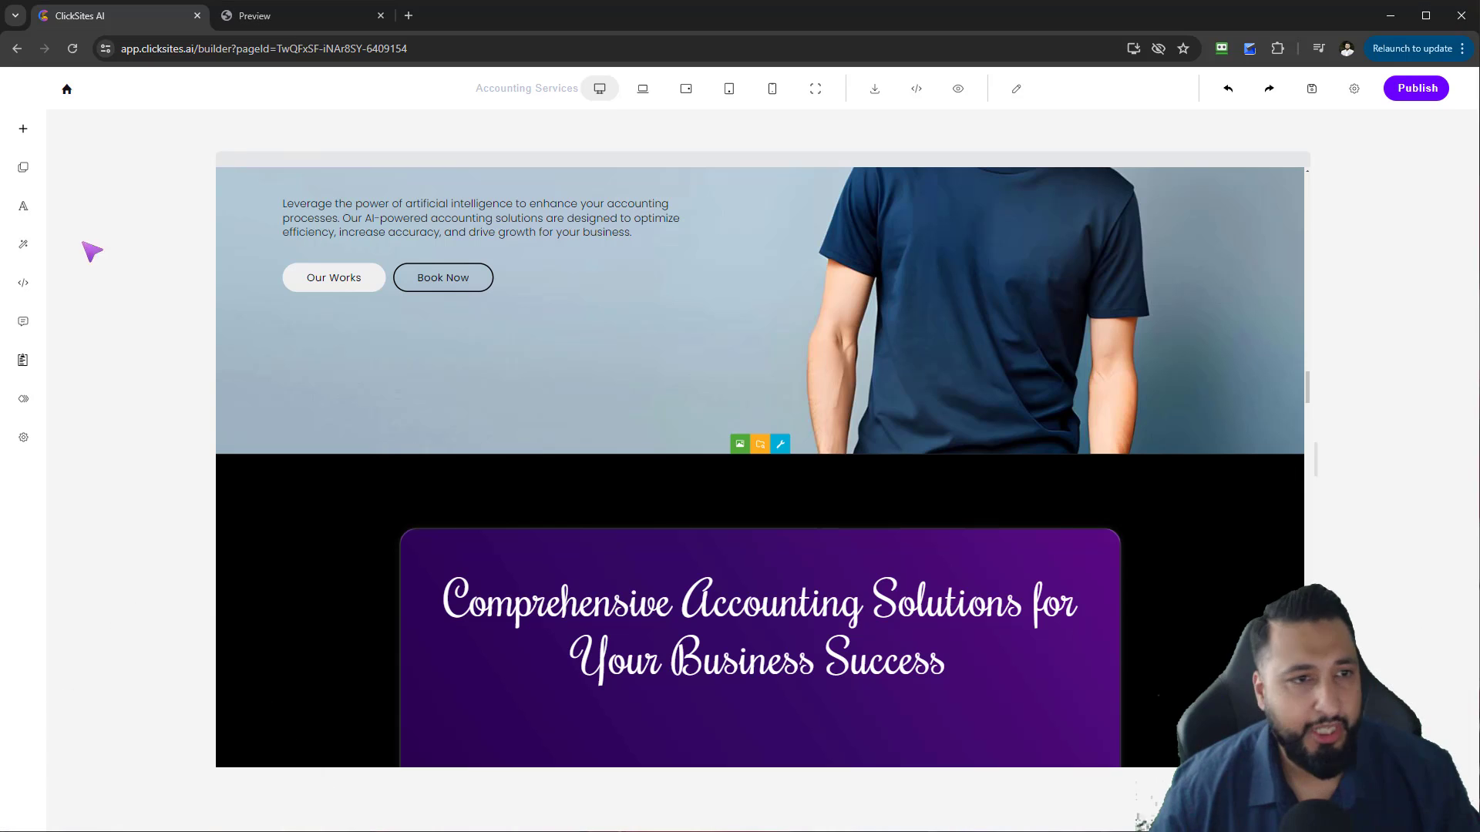
pyautogui.click(23, 360)
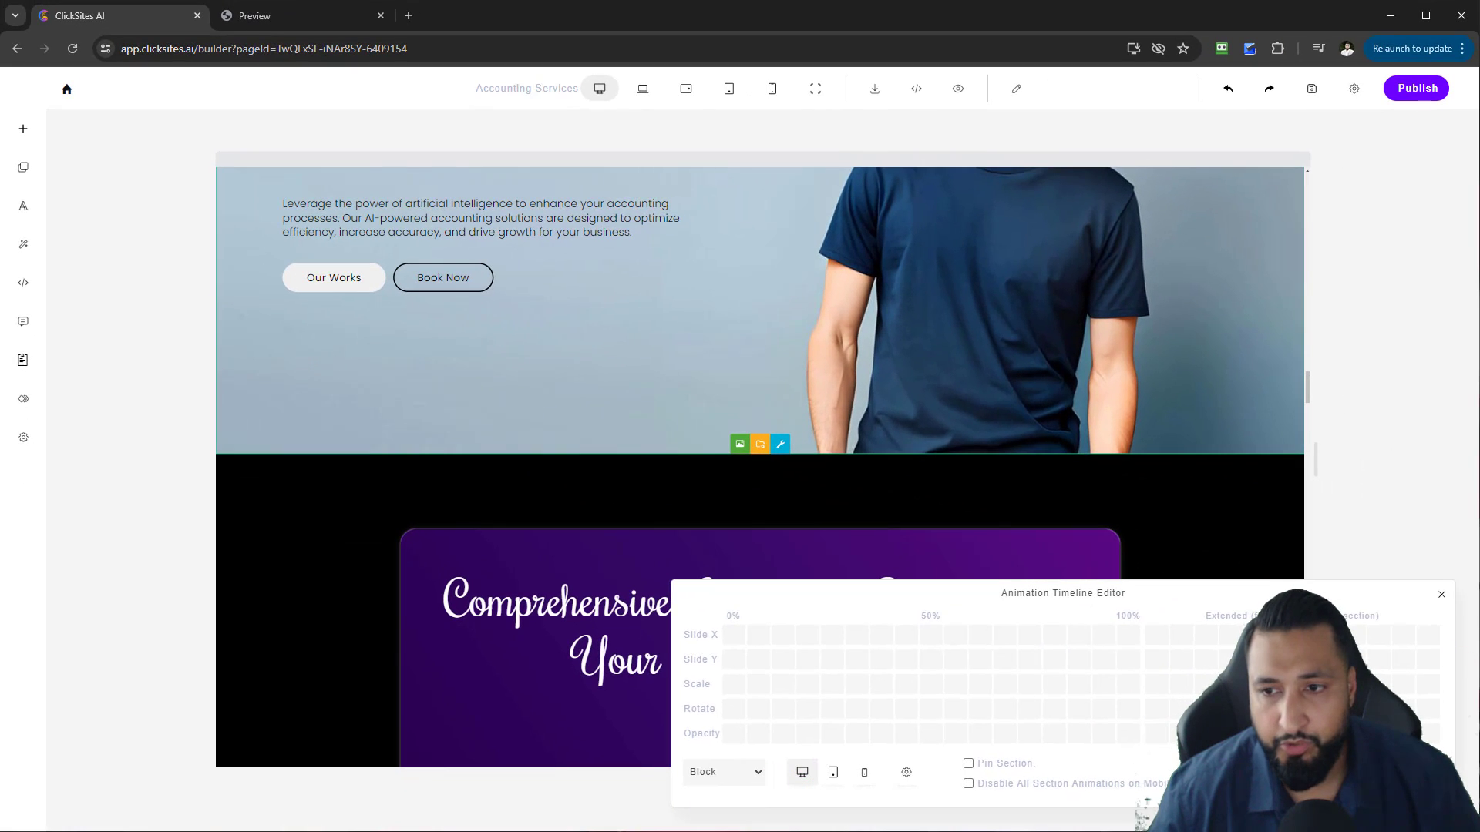
pyautogui.click(1441, 595)
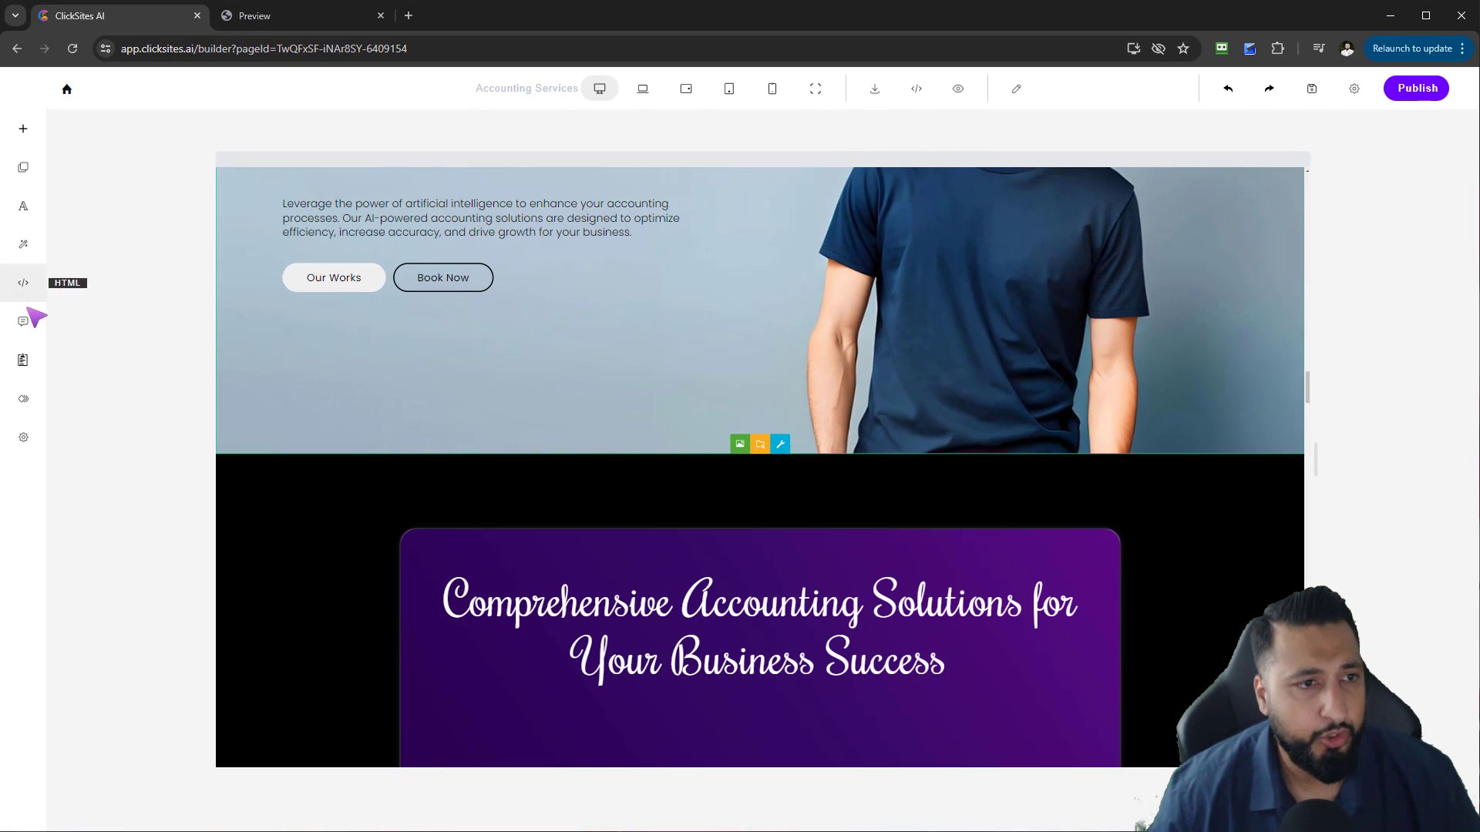
# - Inspect the full page's HTML source, starting with the navigation bar code, without editing it
pyautogui.click(23, 284)
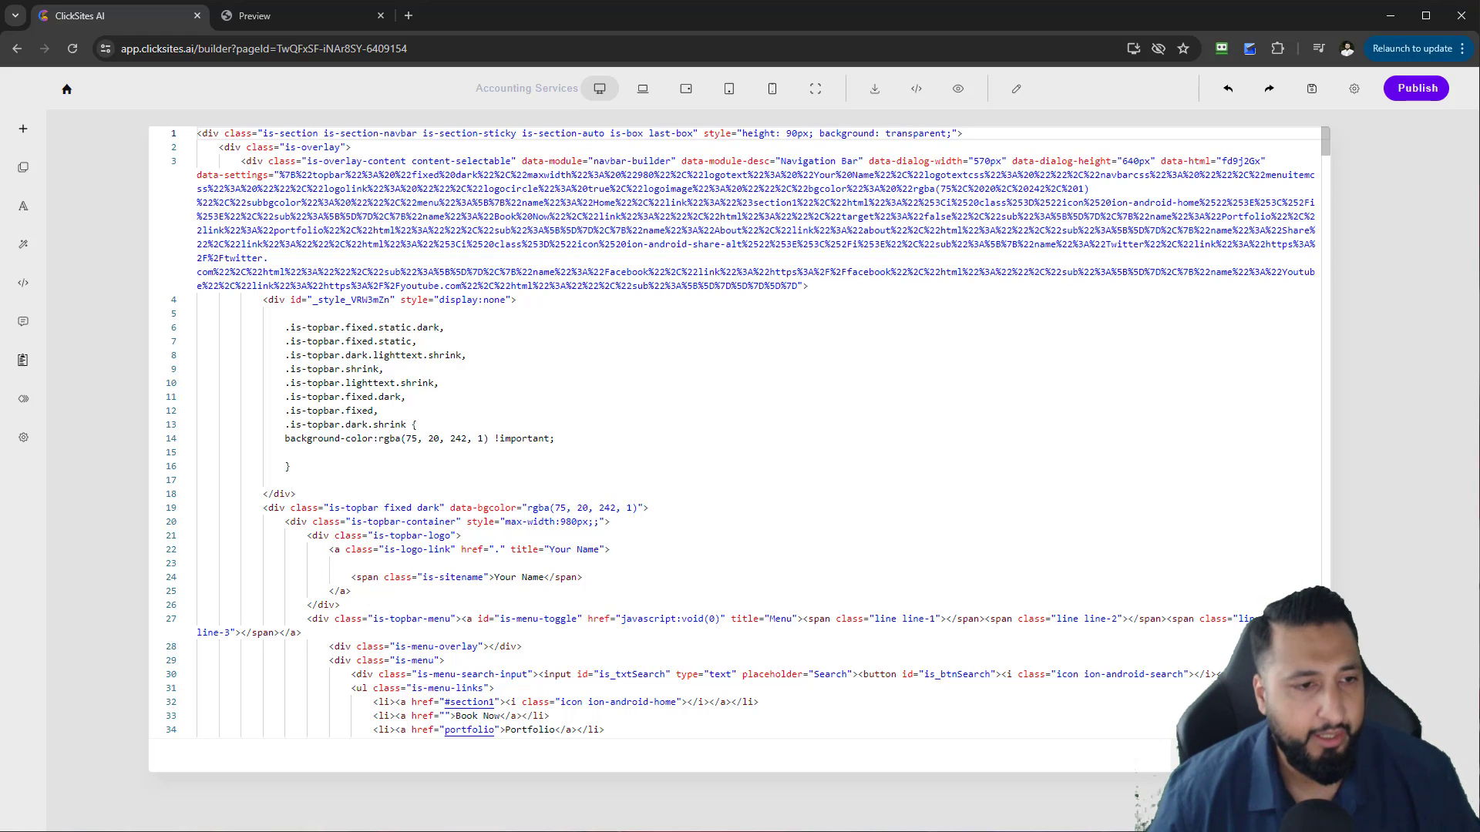
pyautogui.scroll(-1, 1195, 617)
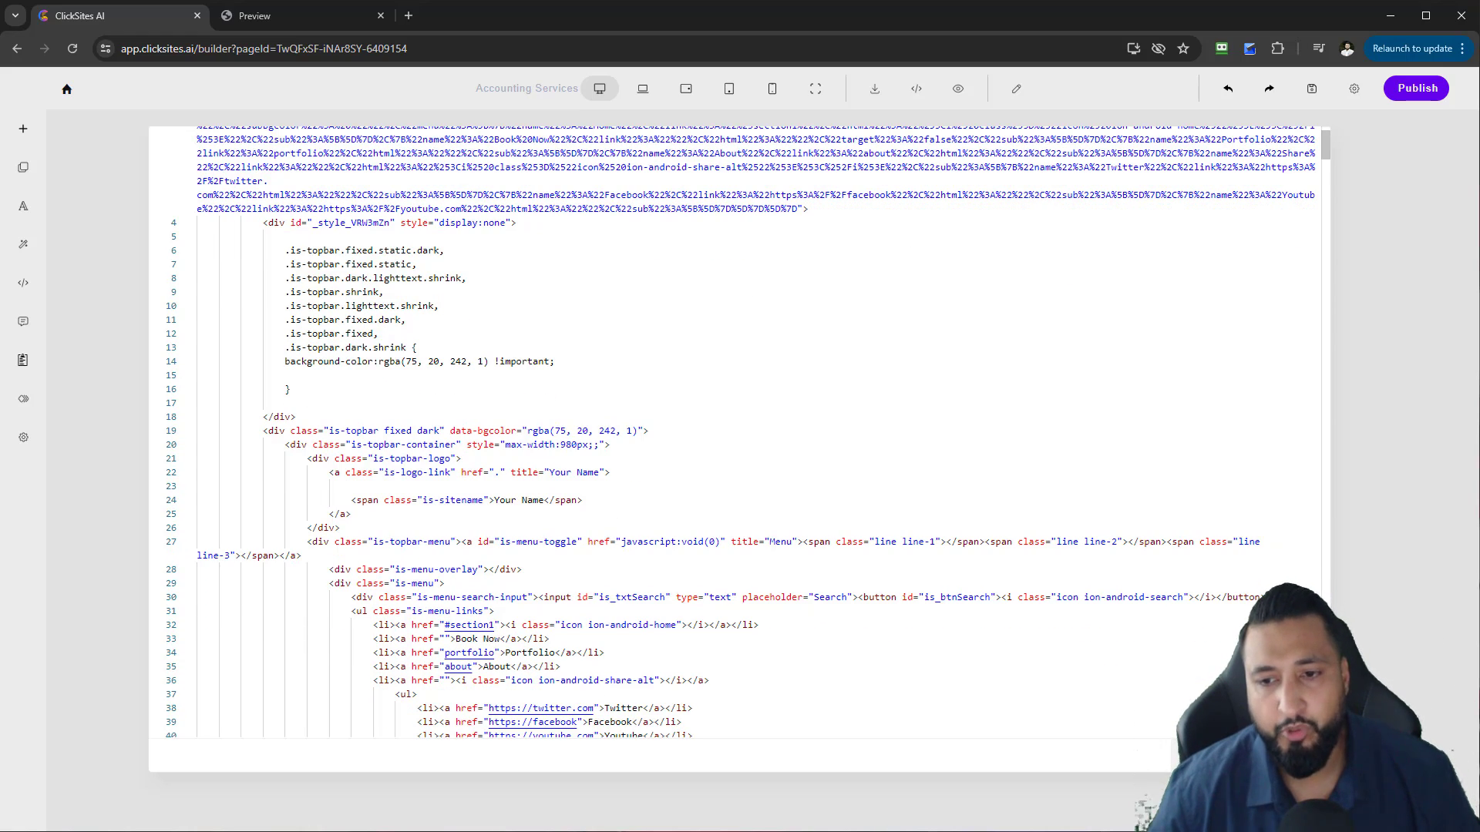
pyautogui.press('Escape')
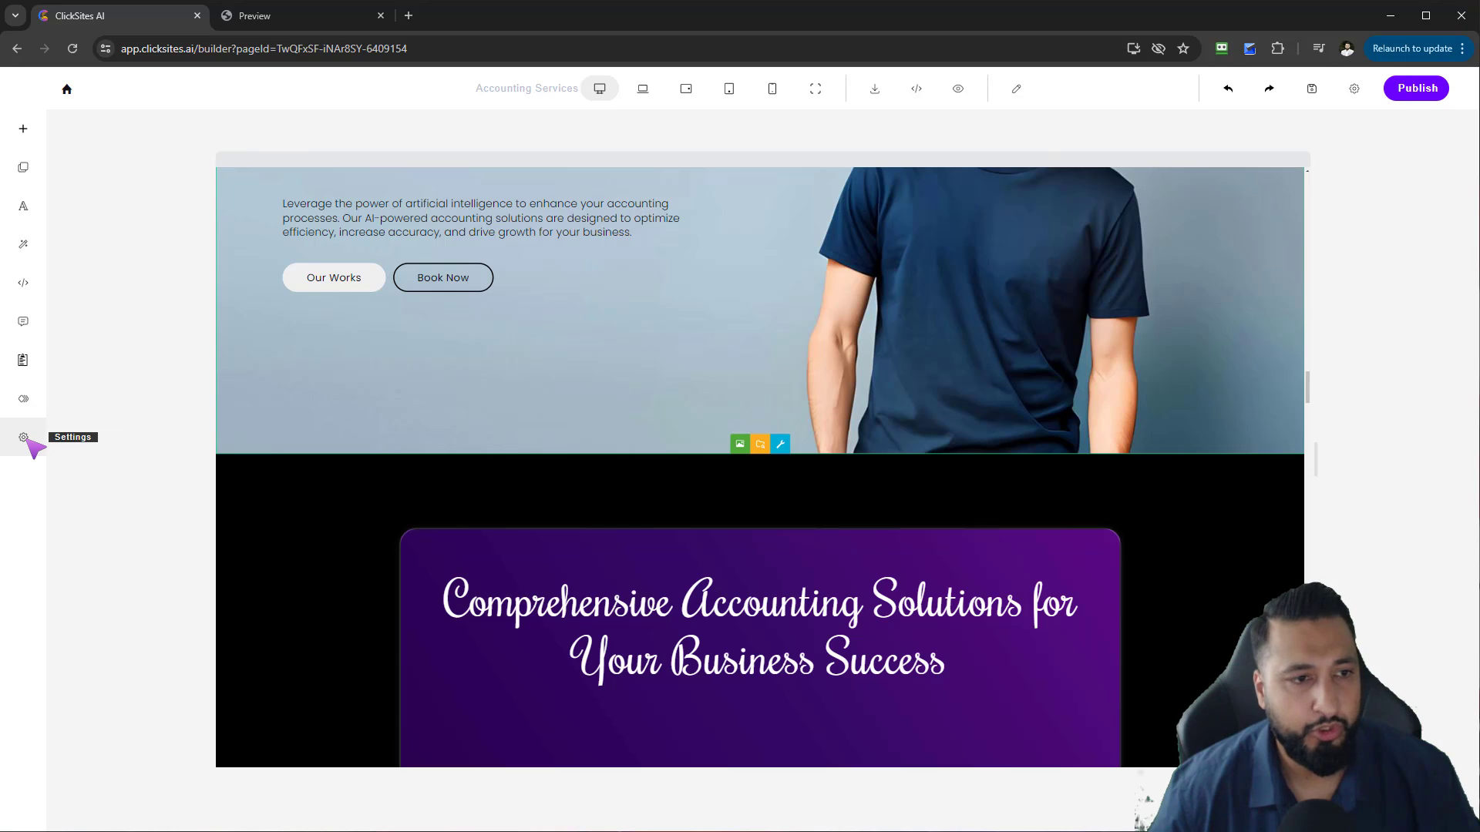
# - Preview the finished page, check its sections from the hero headline to the end of the page, and return to the builder
pyautogui.click(960, 90)
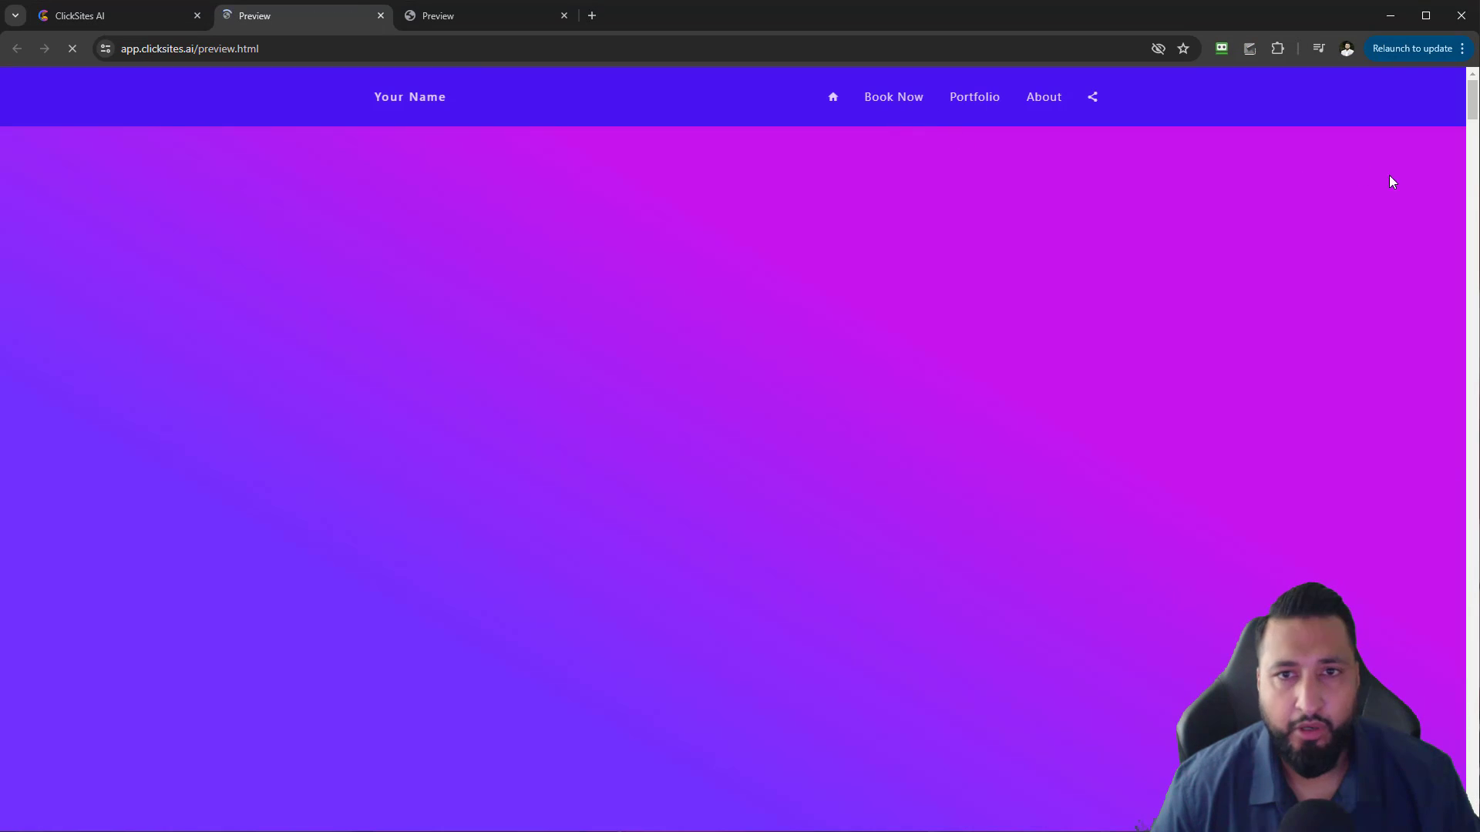
pyautogui.scroll(-4, 1293, 391)
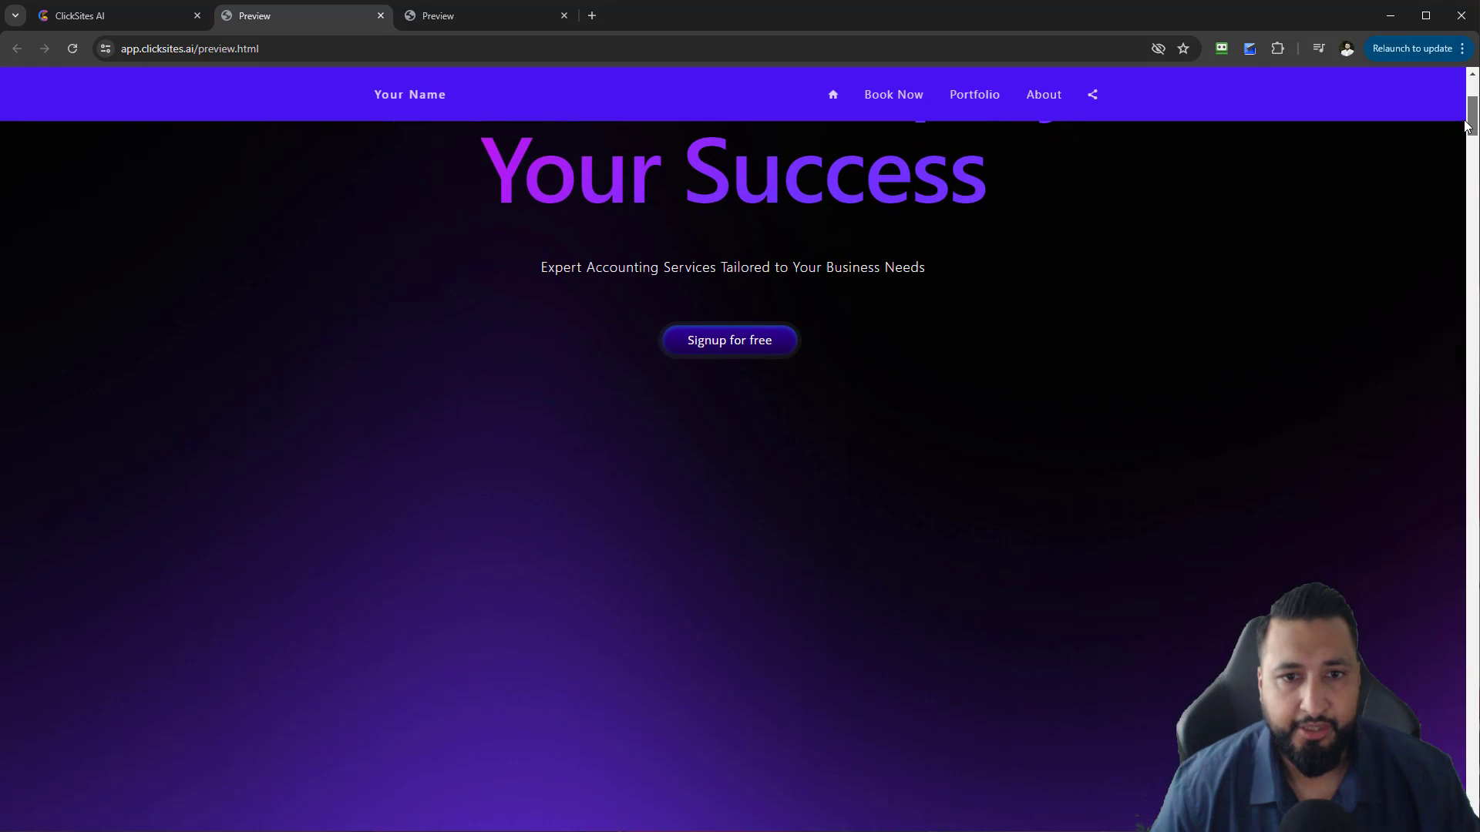
pyautogui.scroll(-20, 1293, 391)
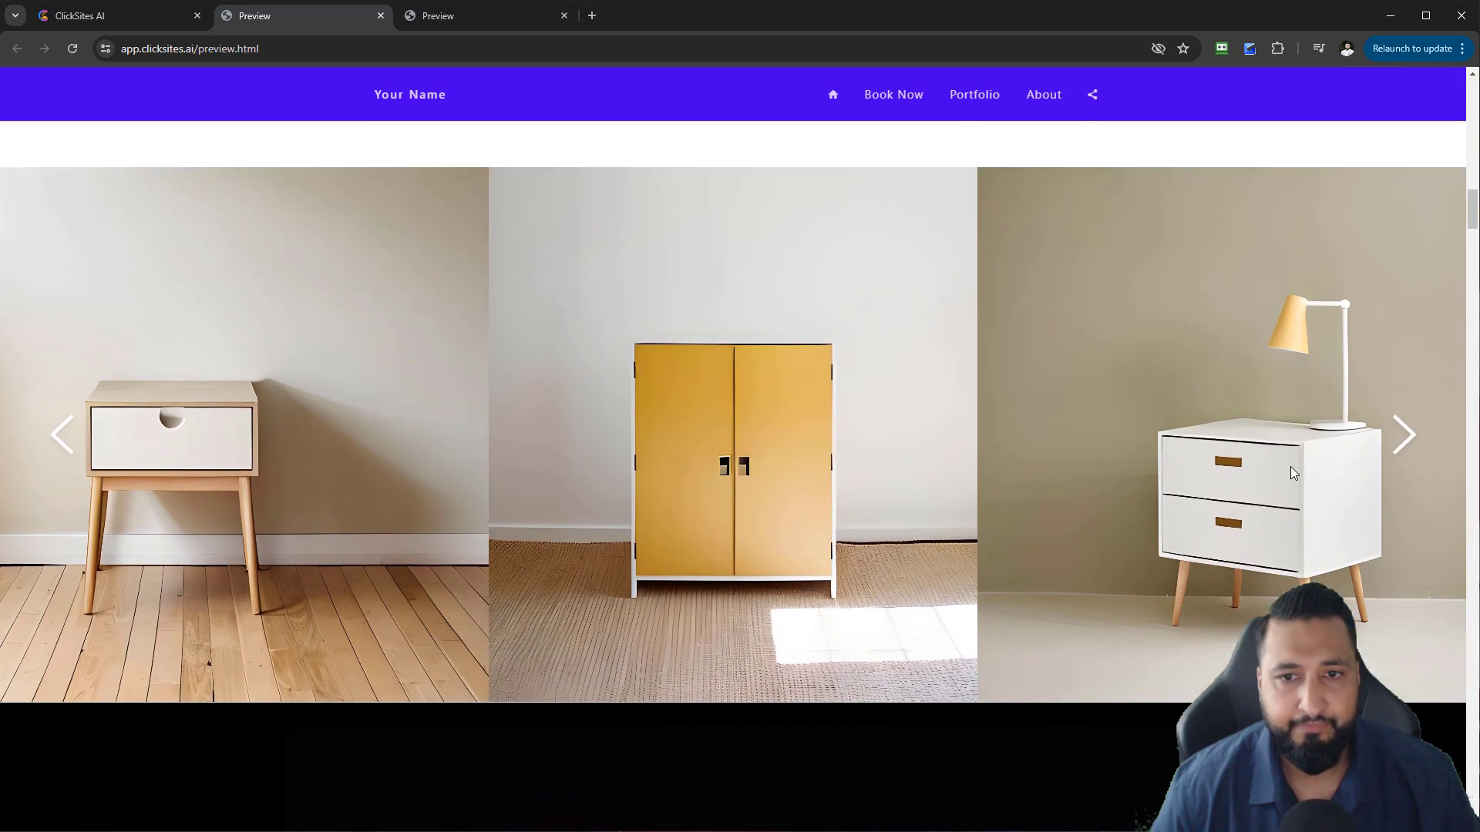
pyautogui.scroll(-15, 1332, 463)
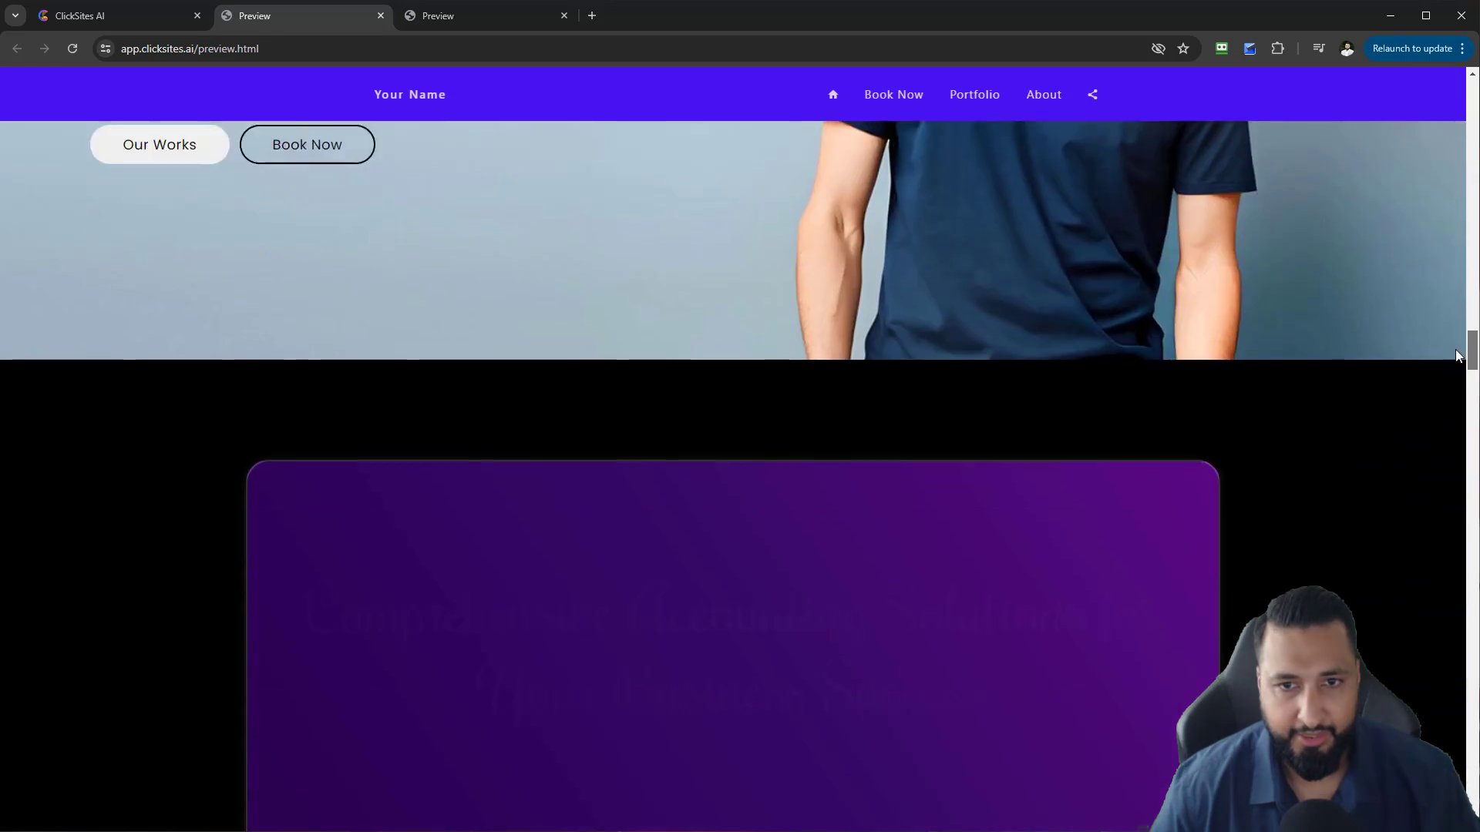
pyautogui.moveTo(1457, 355); pyautogui.dragTo(1431, 711)
pyautogui.scroll(-15, 1431, 711)
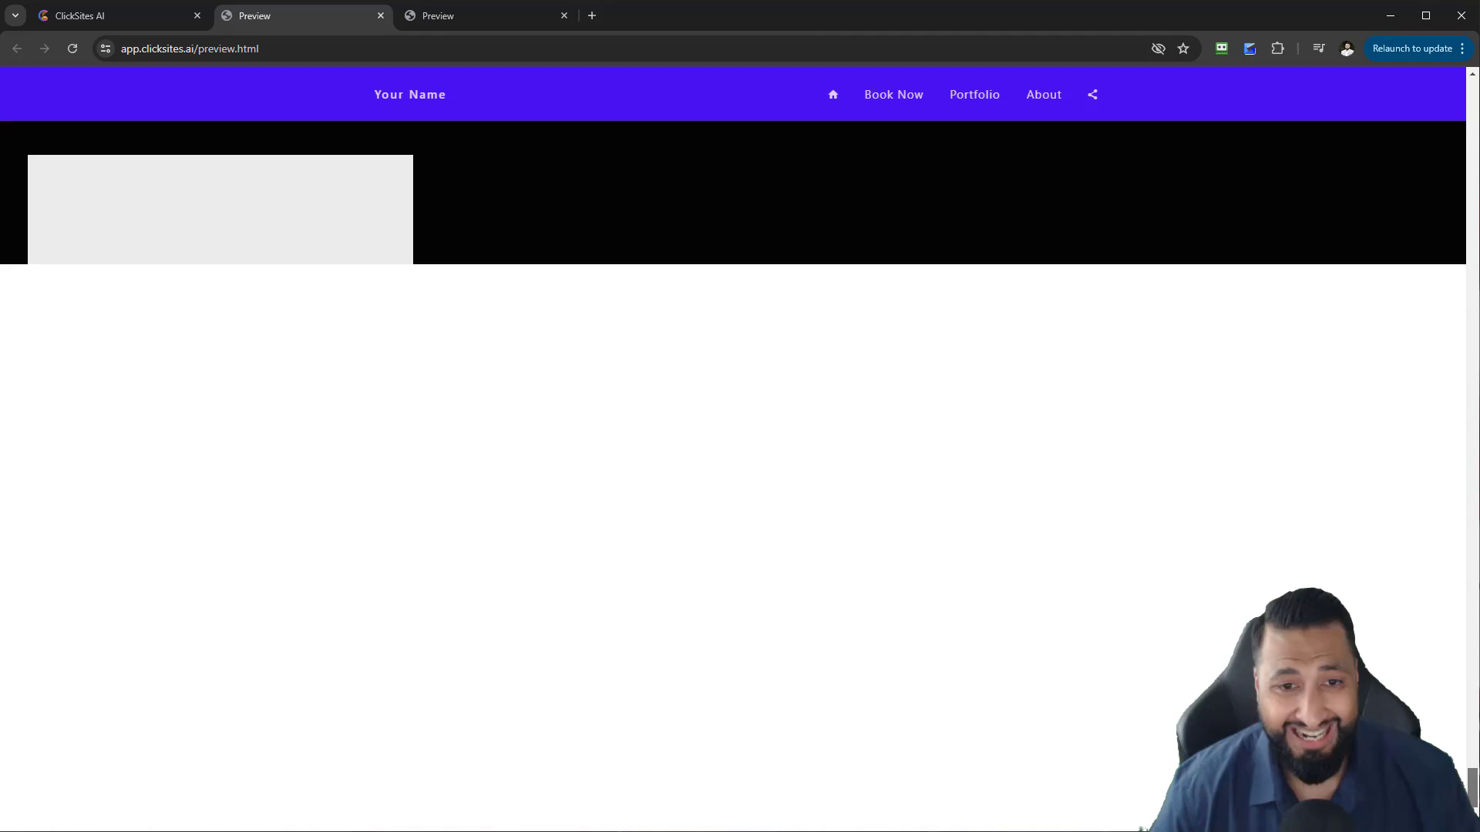
pyautogui.moveTo(1472, 786); pyautogui.dragTo(1472, 81)
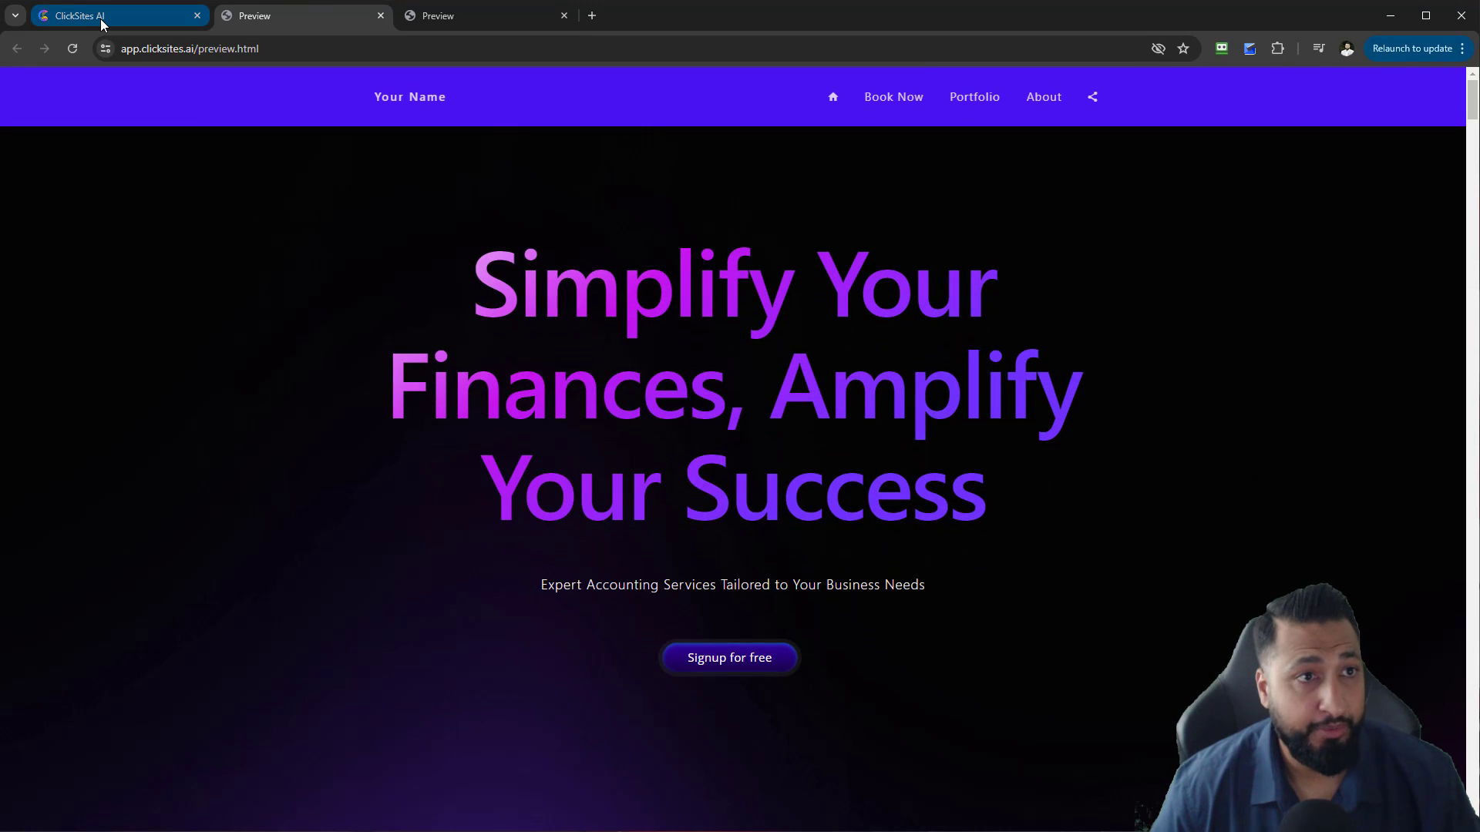
pyautogui.click(102, 18)
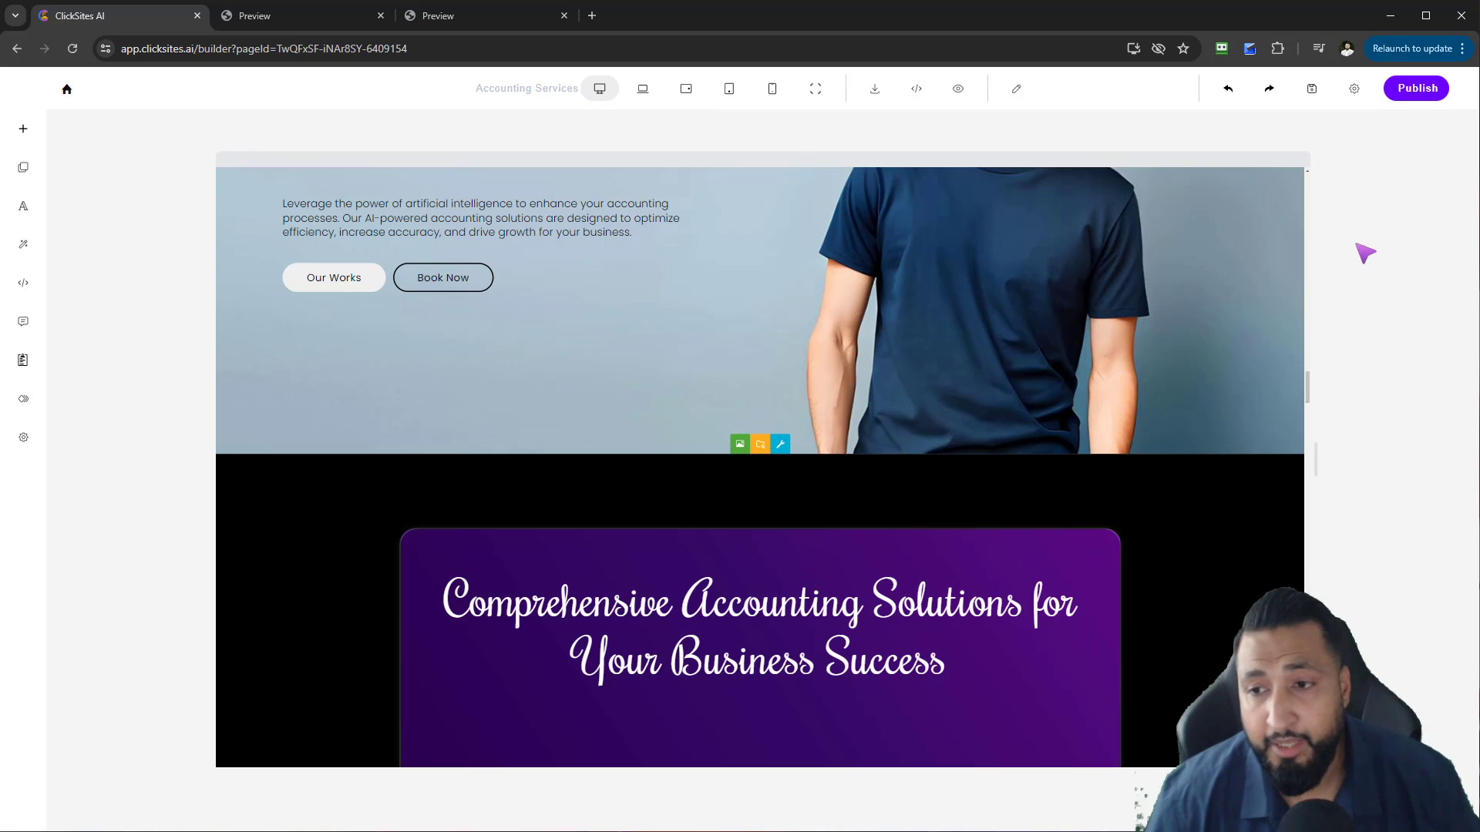
# - Examine the SEO title and description fields in the page settings, and close the settings without changes
pyautogui.scroll(12, 1236, 358)
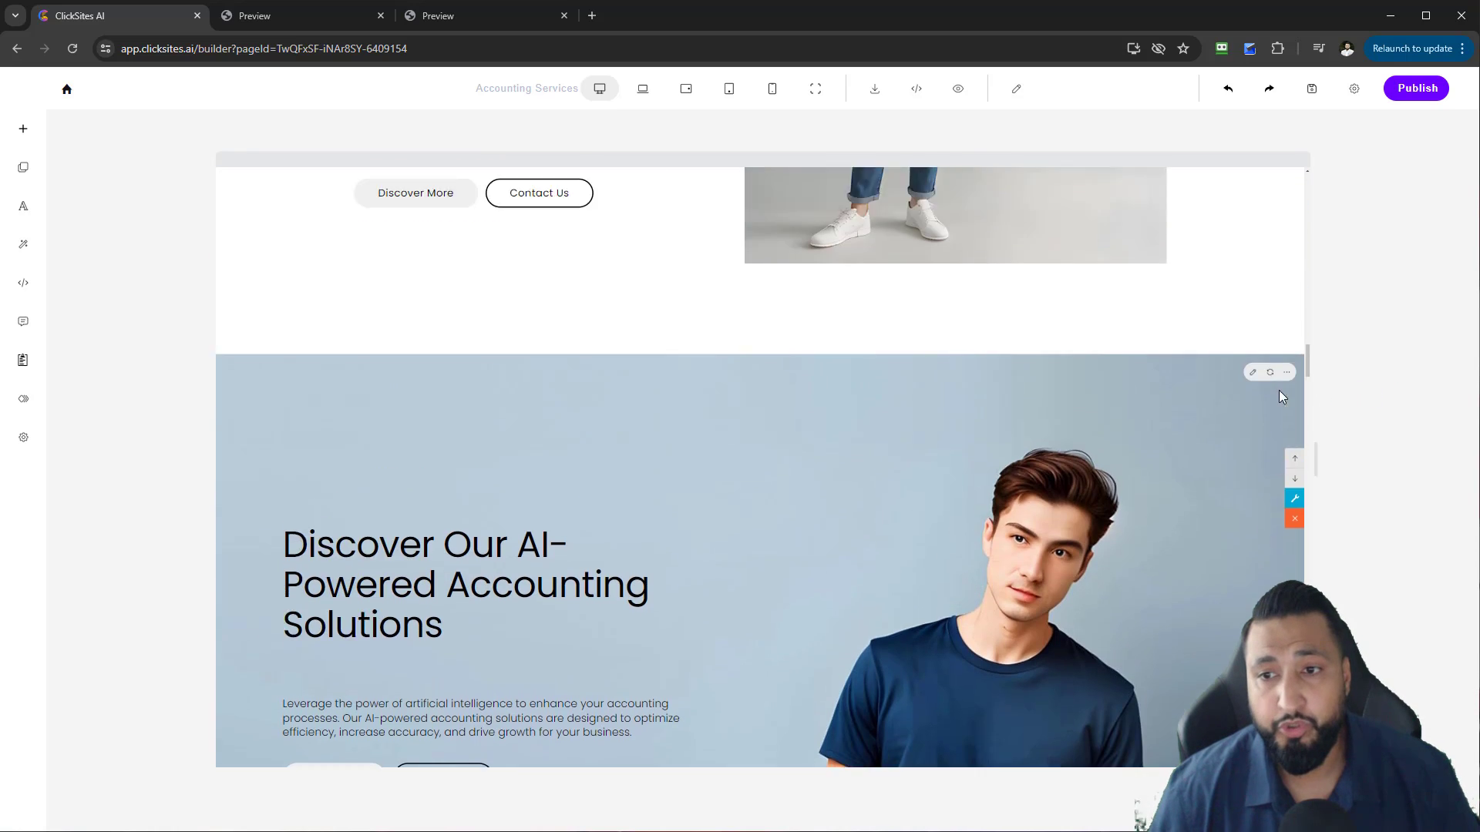
pyautogui.scroll(8, 760, 462)
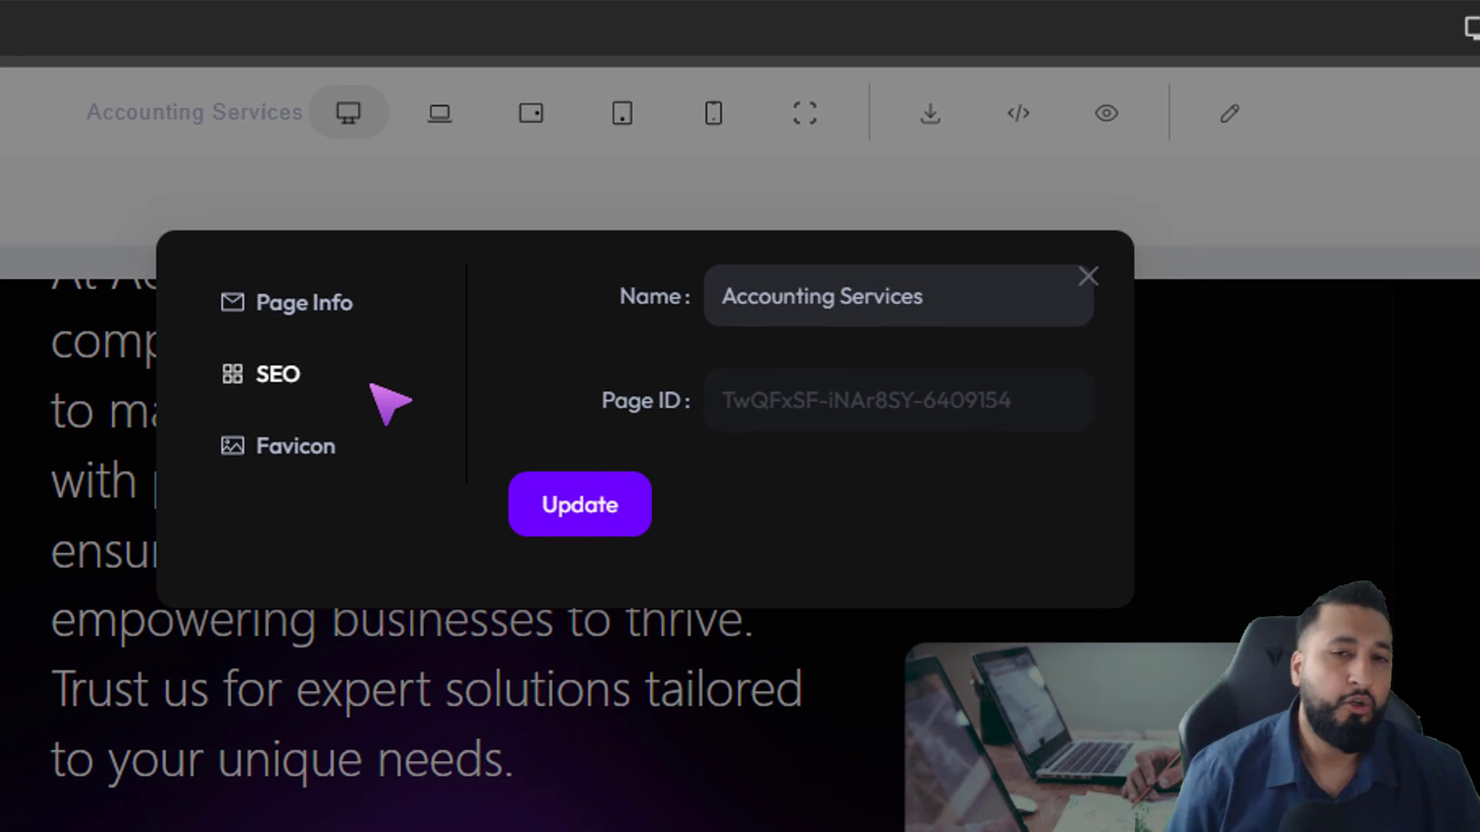
pyautogui.click(266, 375)
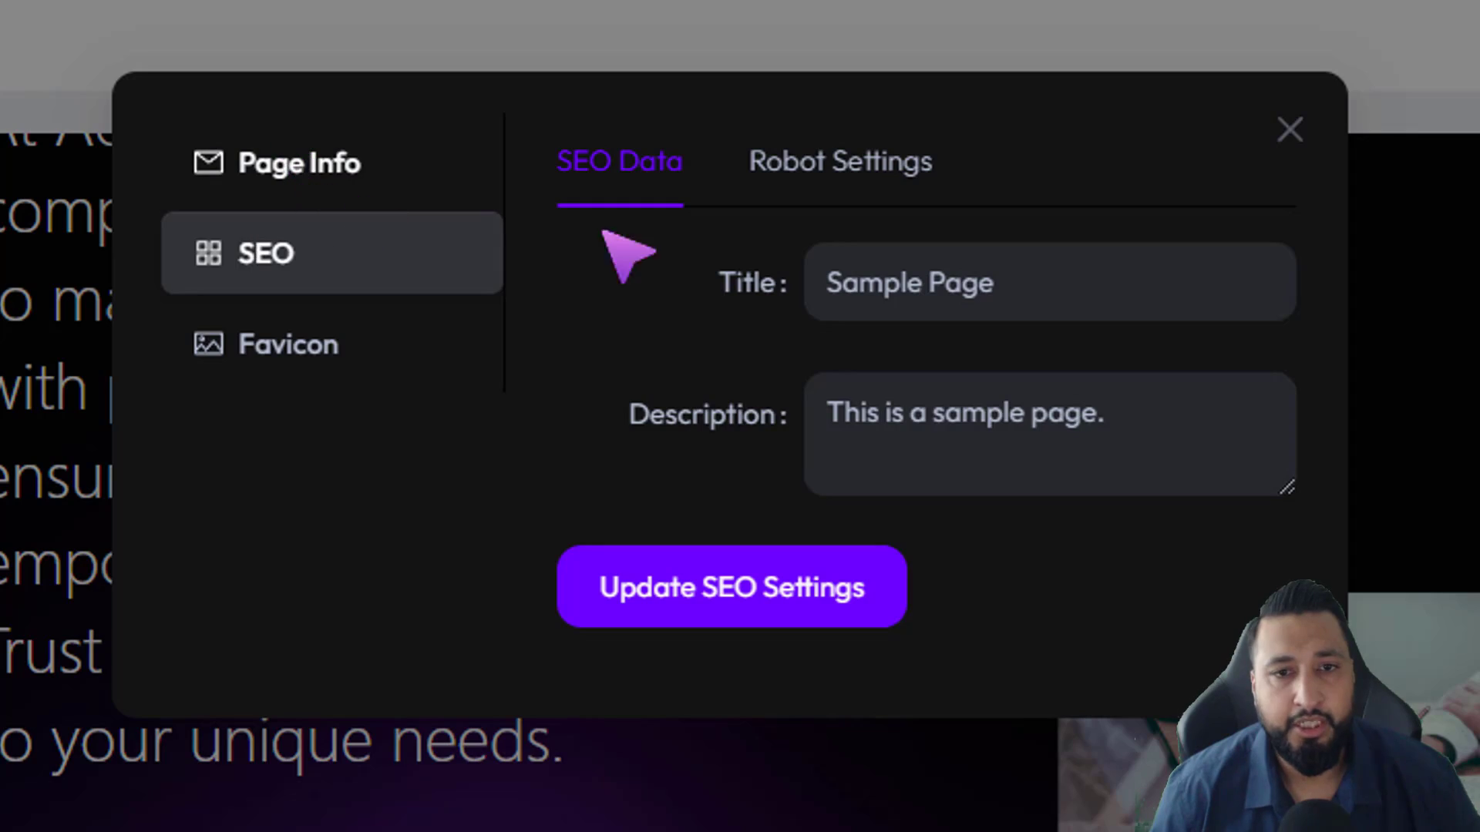
pyautogui.click(1286, 129)
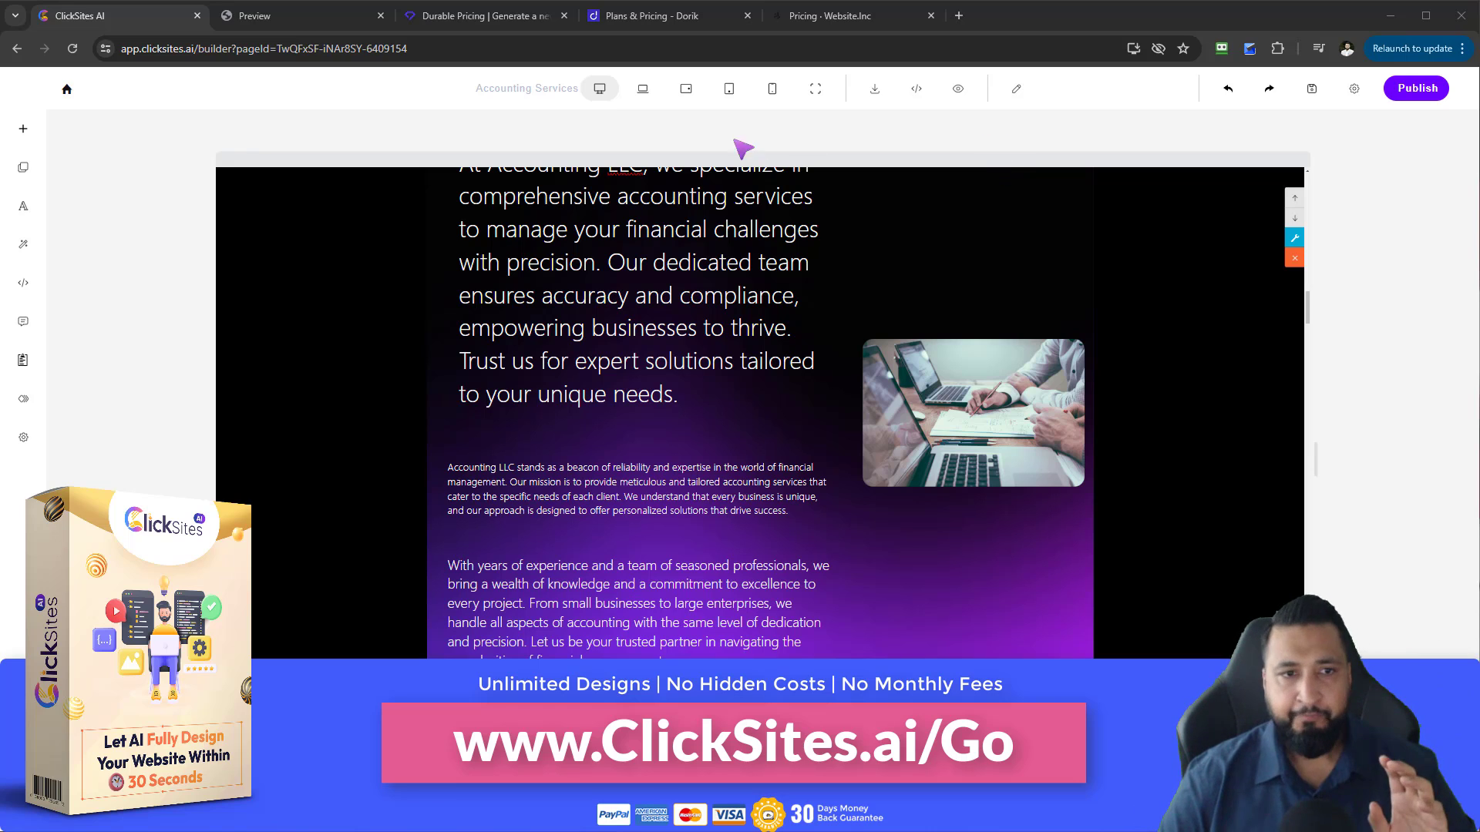
# - Go to the Durable pricing page already open in the browser
pyautogui.moveTo(496, 17)
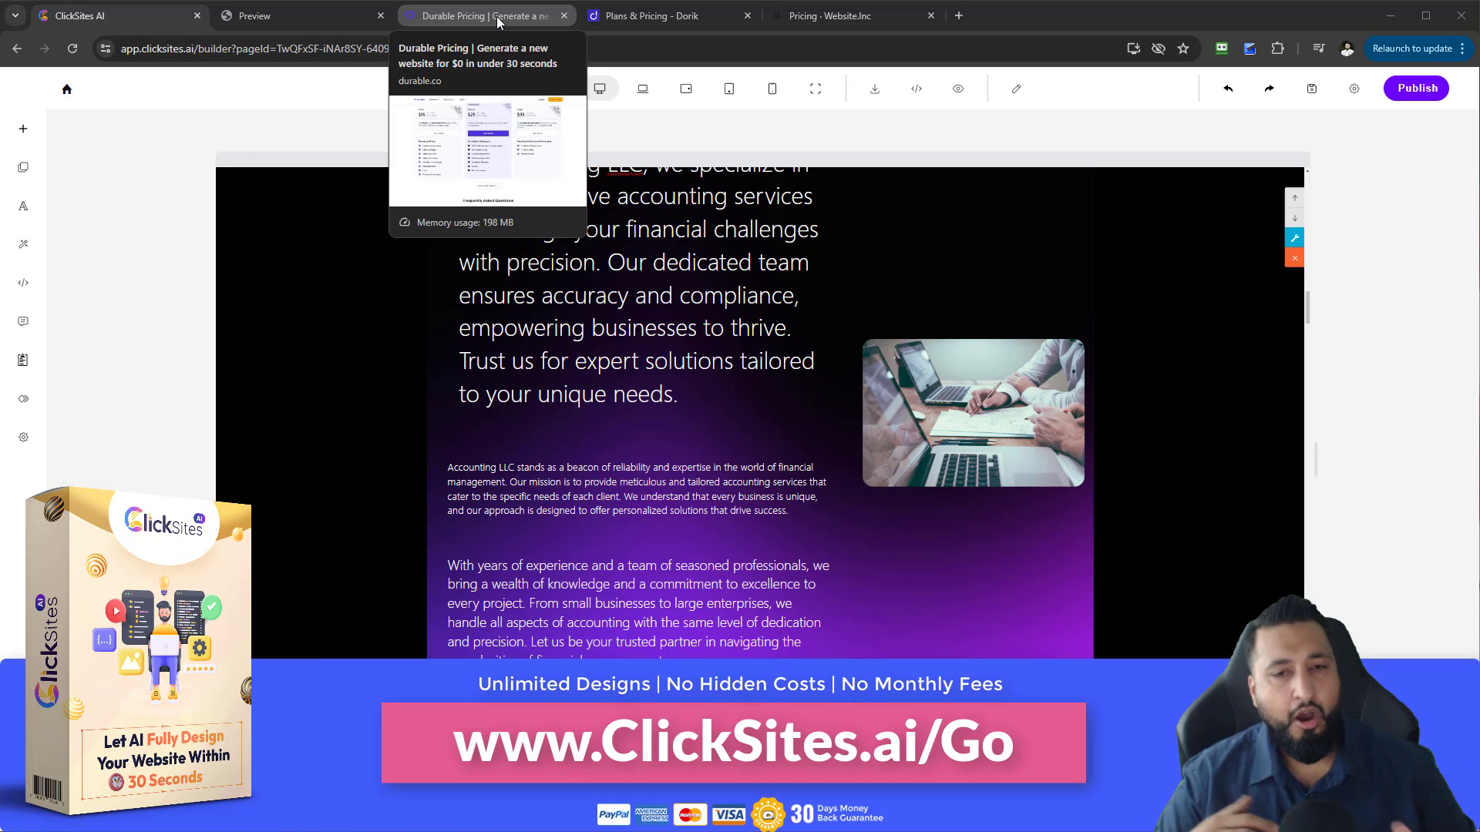